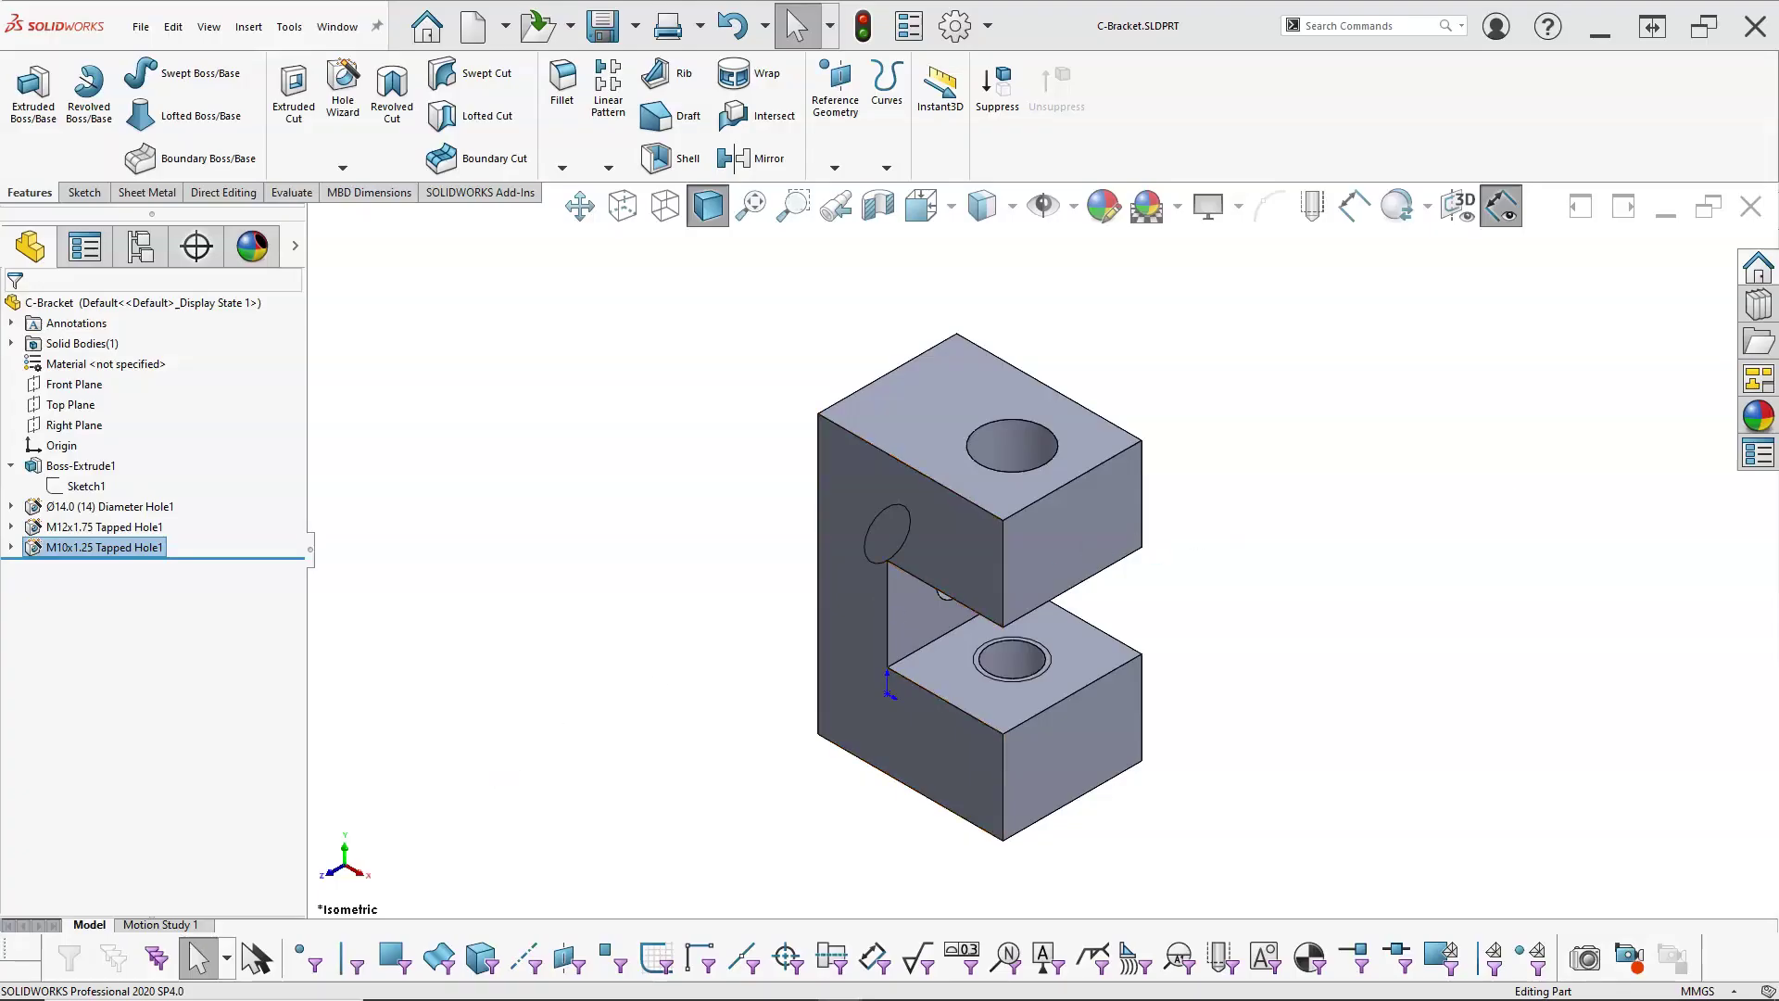
# - Move the reference book window onto another screen
pyautogui.hotkey('alt', 'Tab')
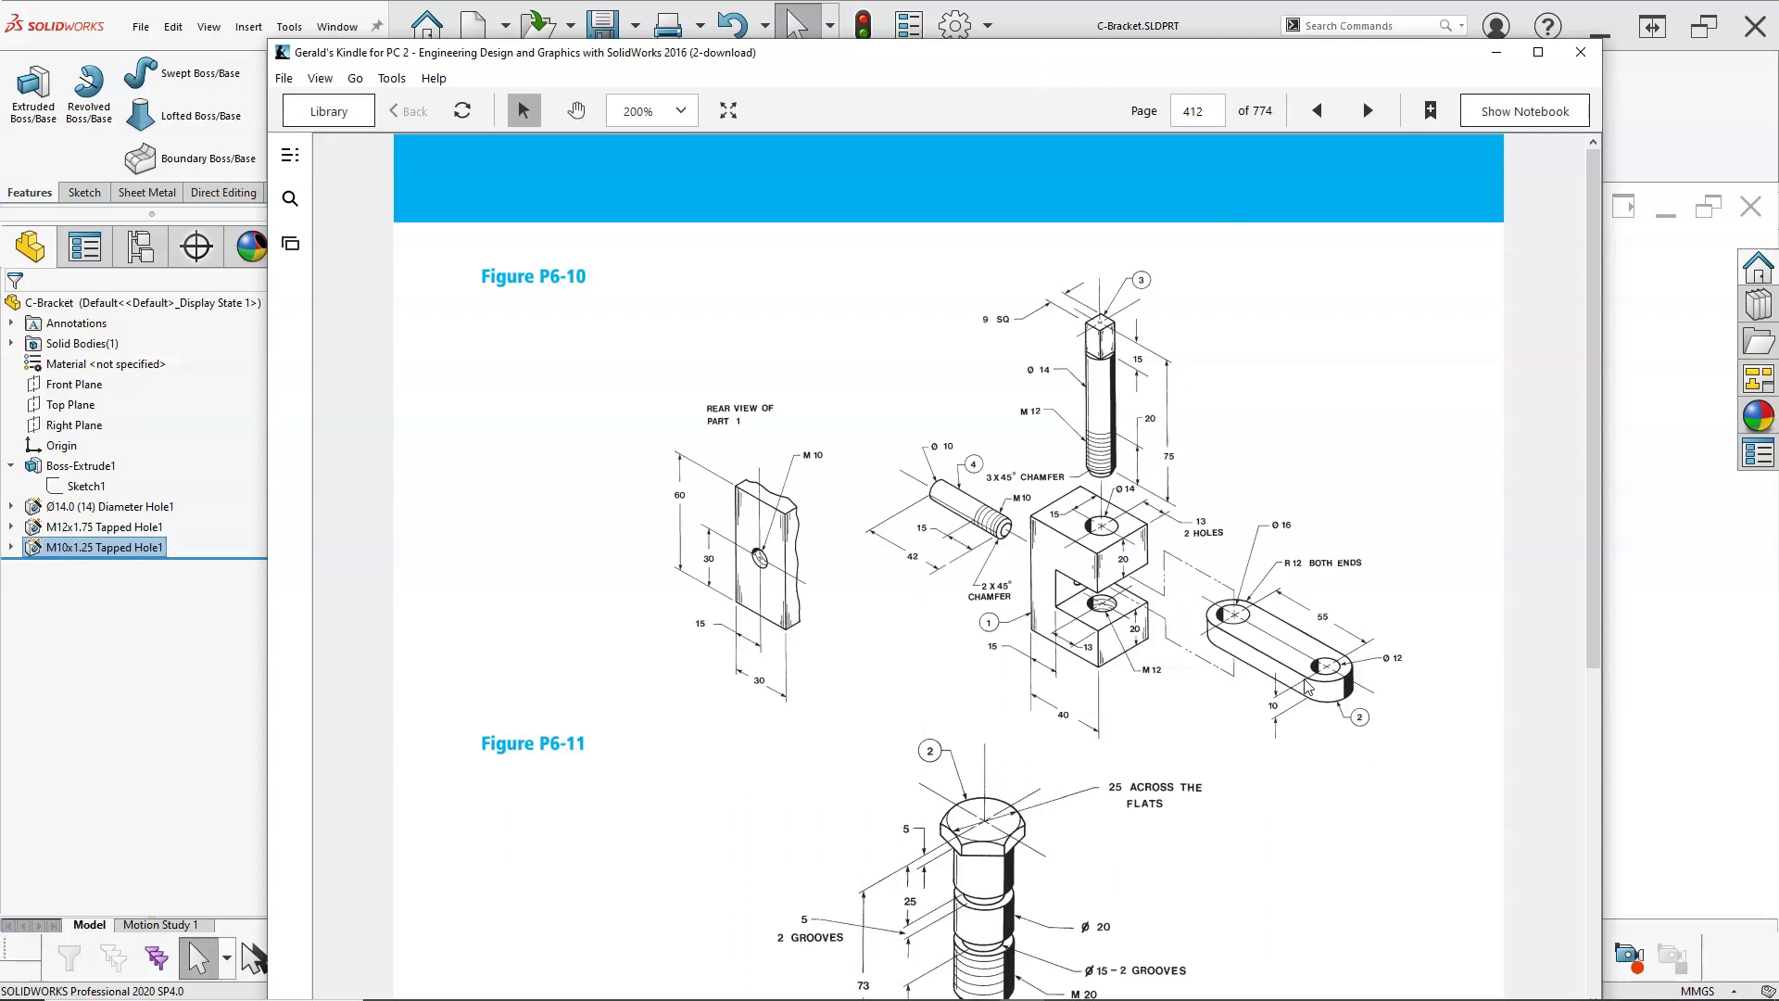
pyautogui.moveTo(1038, 59); pyautogui.dragTo(1778, 102)
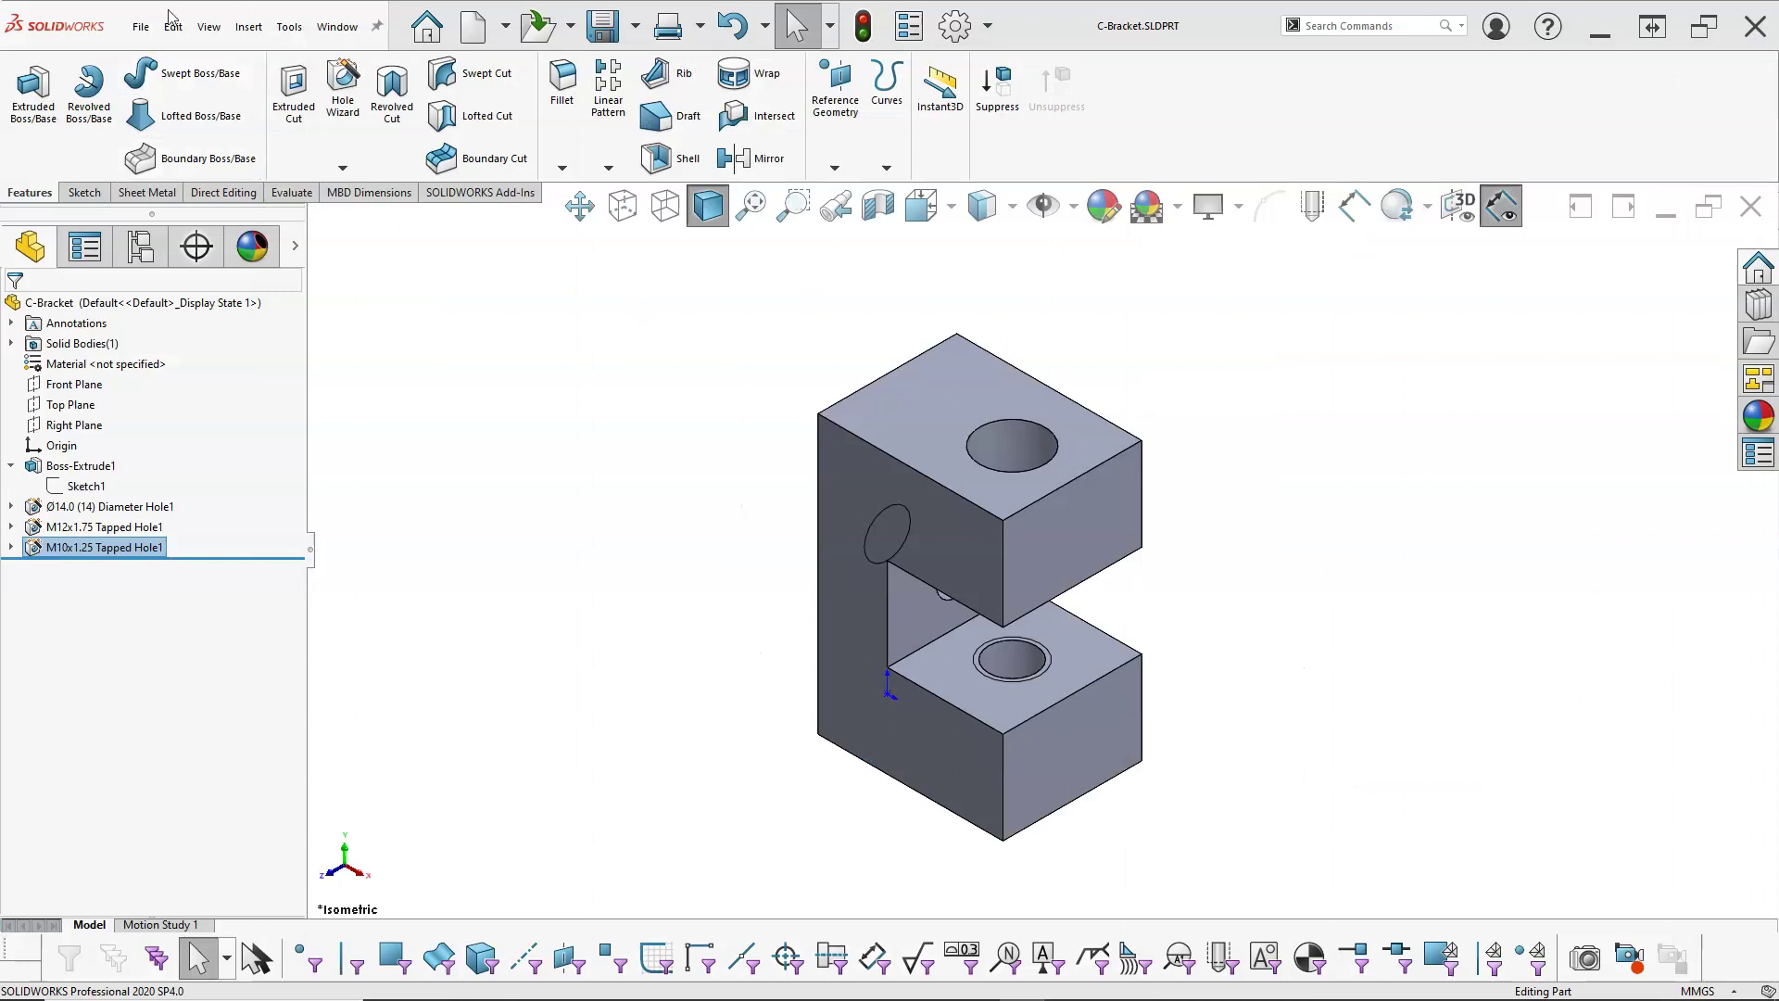
pyautogui.click(141, 26)
pyautogui.click(141, 26)
pyautogui.hotkey('ctrl', 'z')
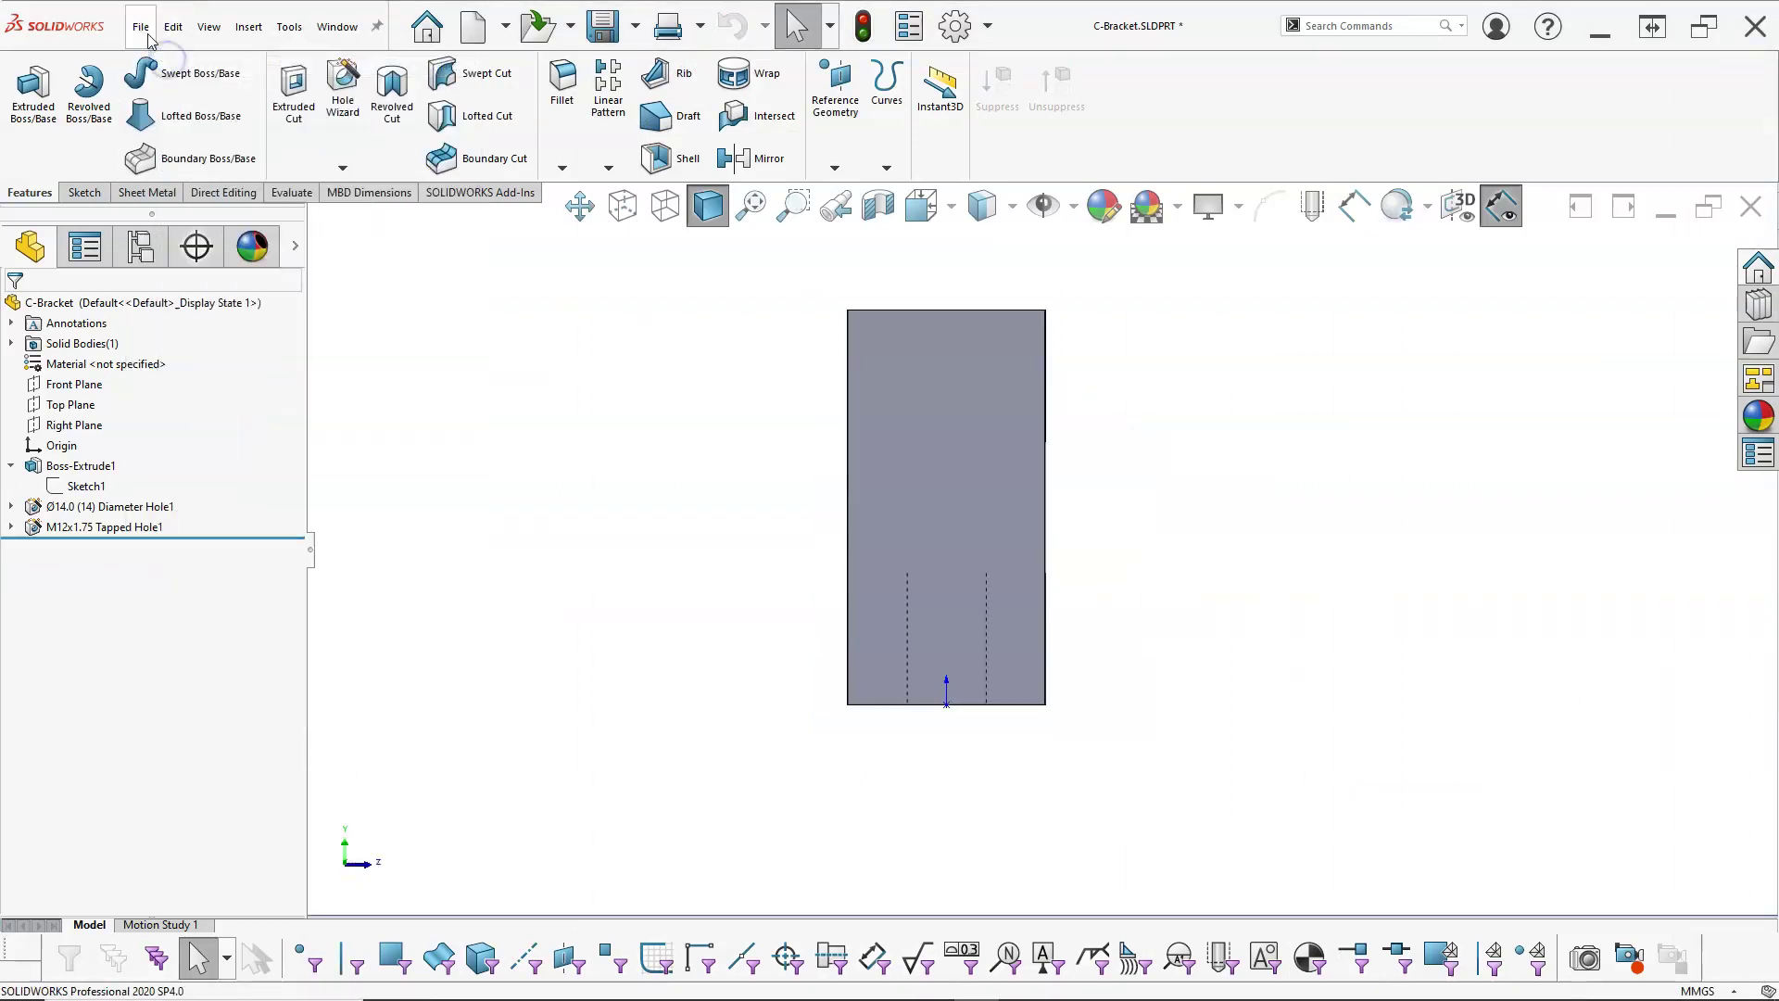
# - Create Part2 from the SW Templates Part template and switch its units to MMGS
pyautogui.click(146, 33)
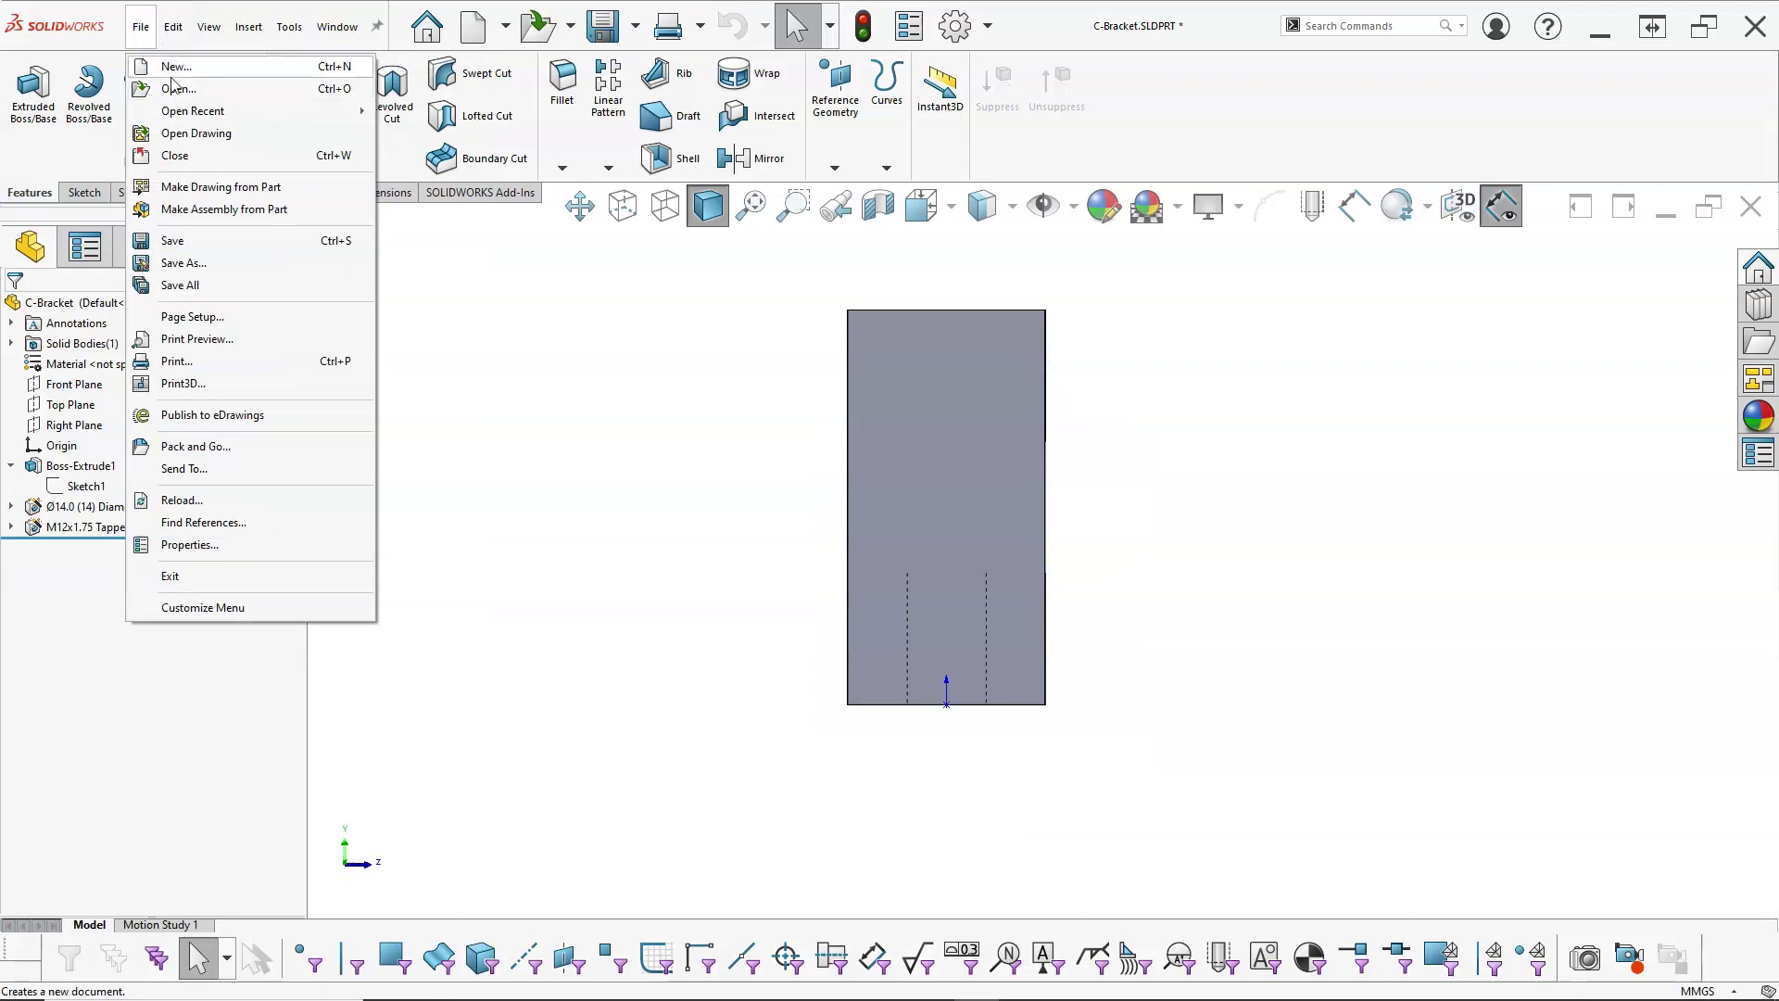
pyautogui.click(172, 74)
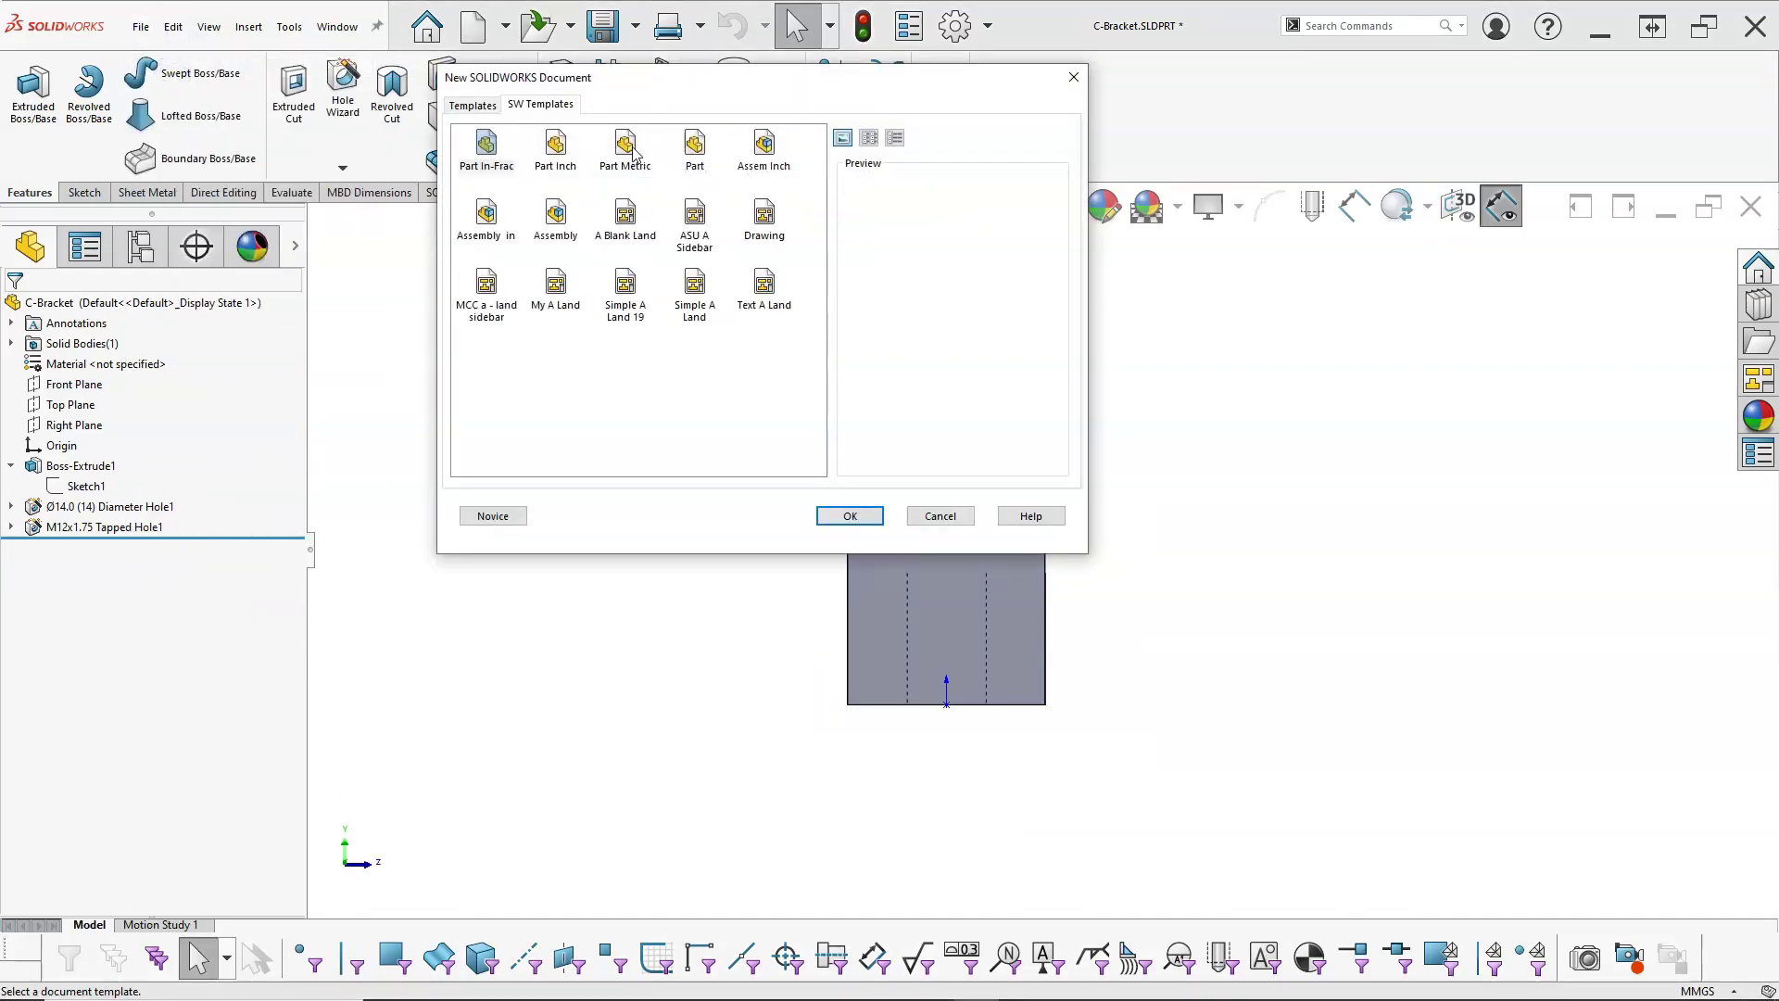
pyautogui.doubleClick(694, 149)
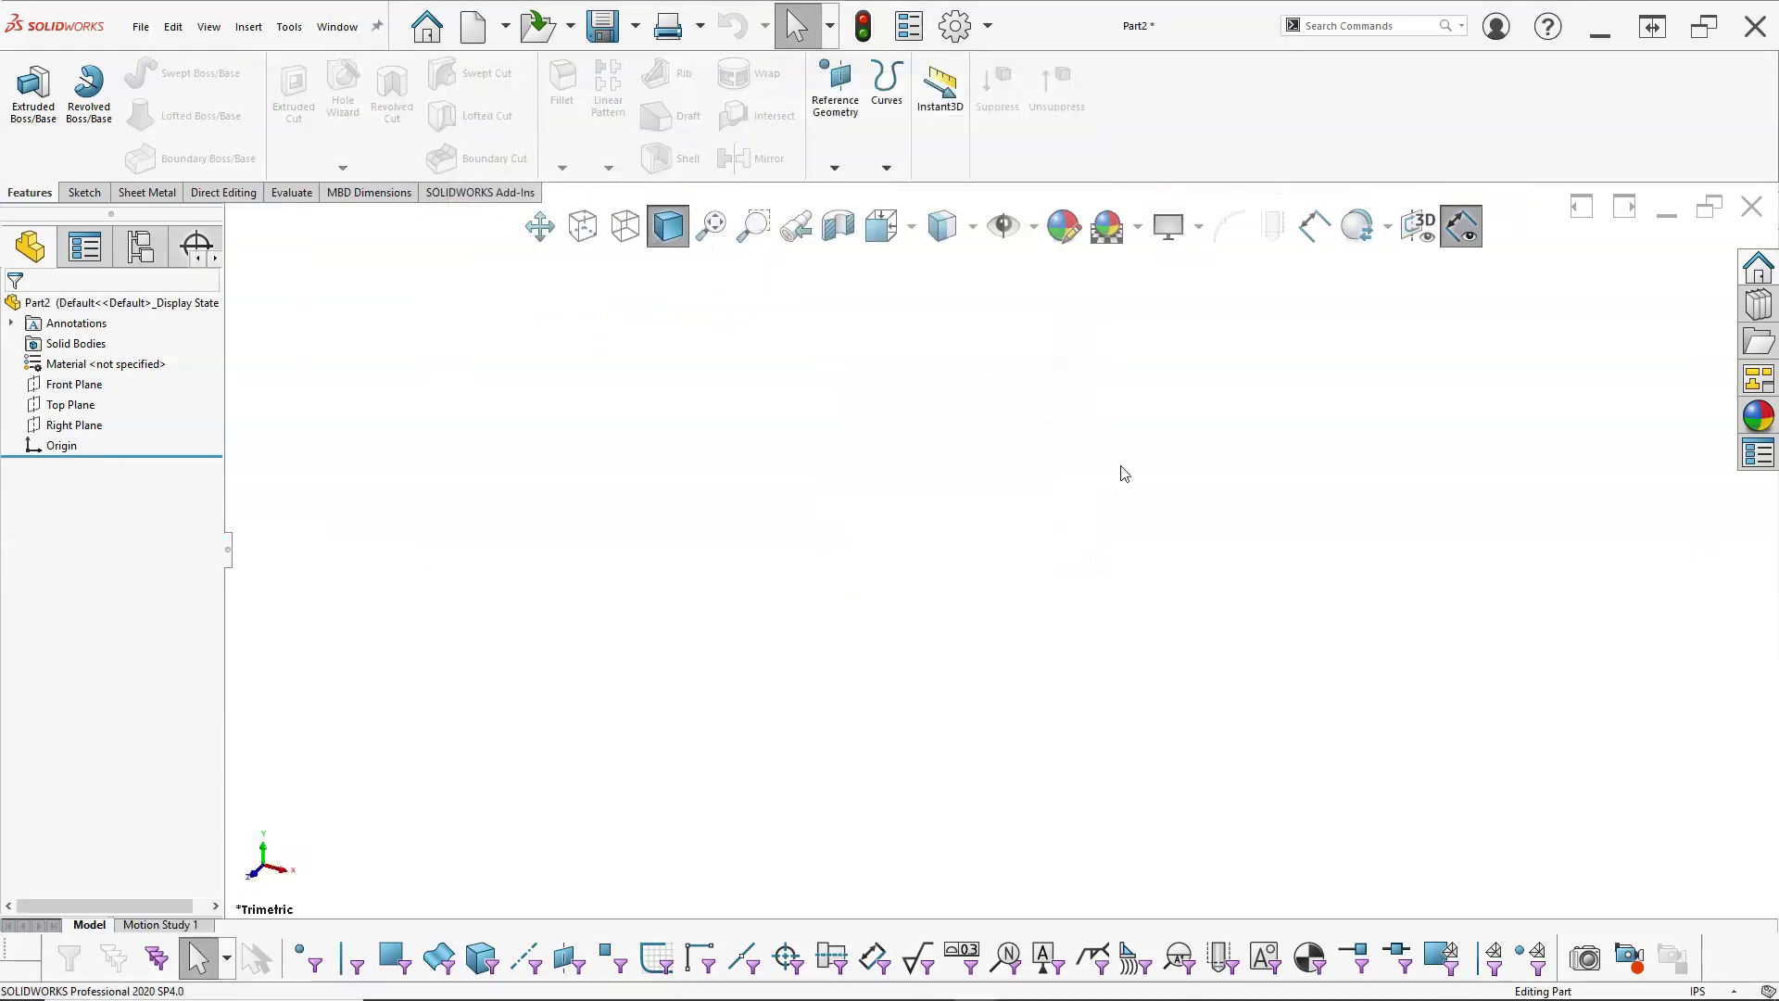
pyautogui.click(1733, 991)
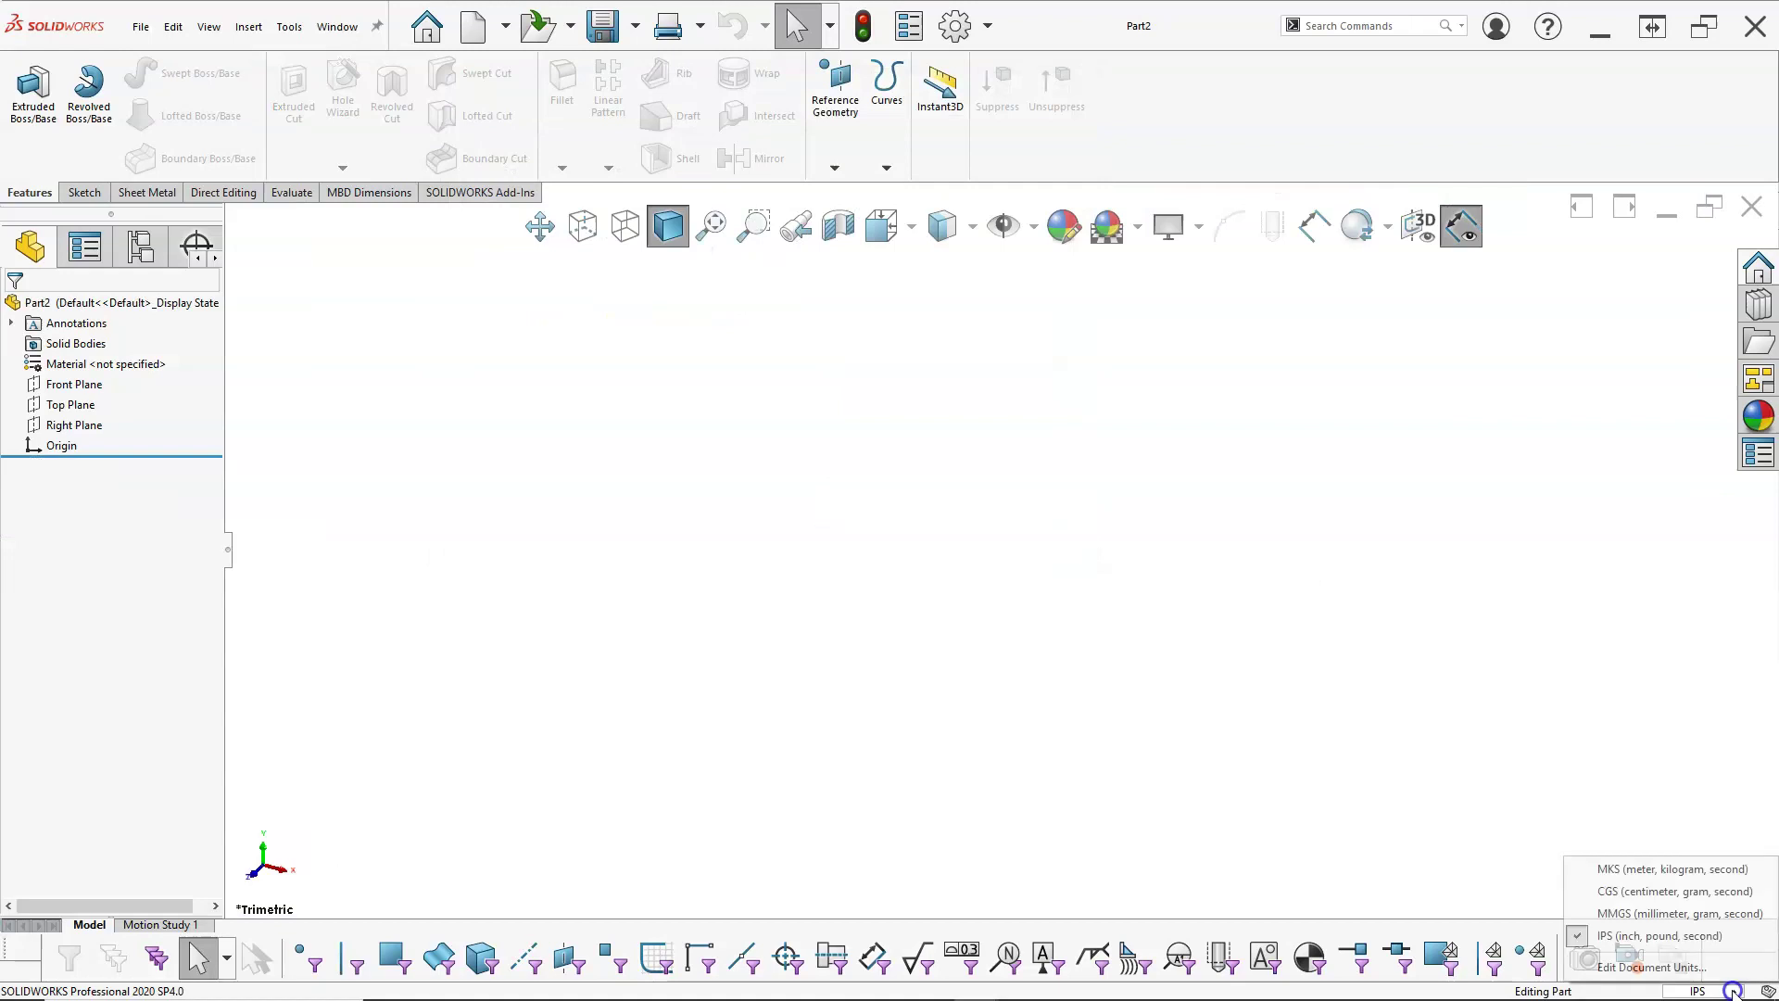
pyautogui.click(1638, 914)
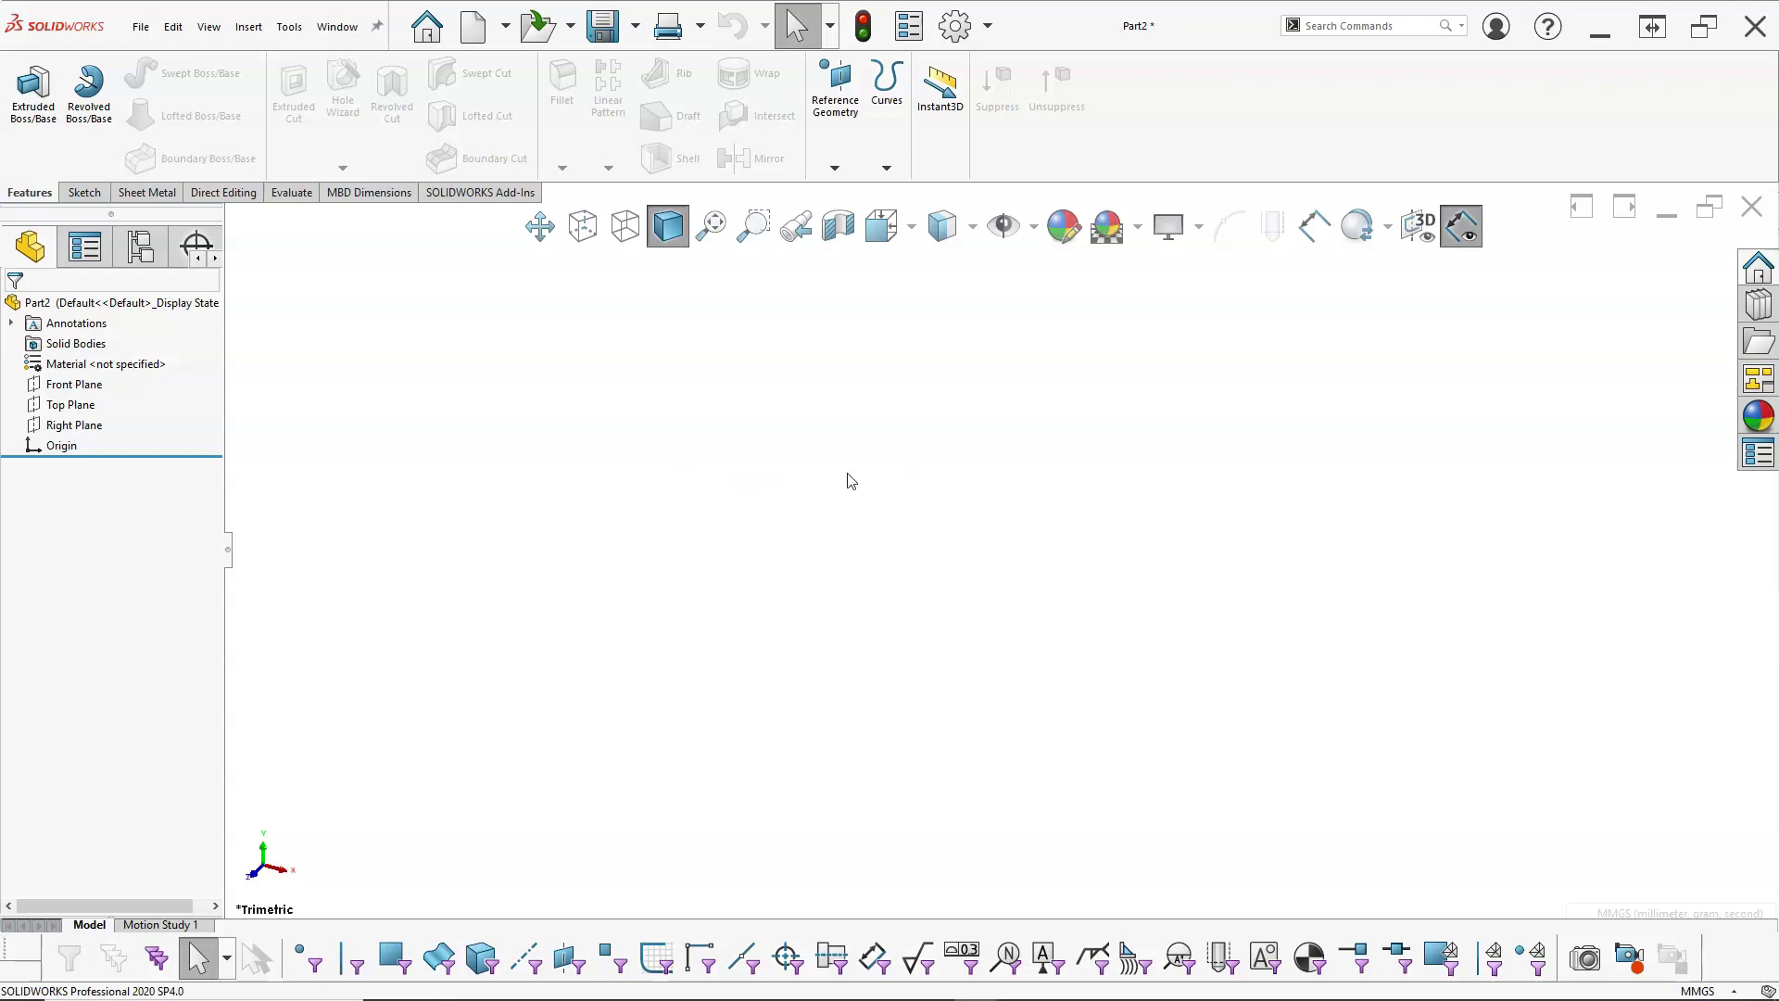
# - Start a new sketch on the Top Plane
pyautogui.click(85, 193)
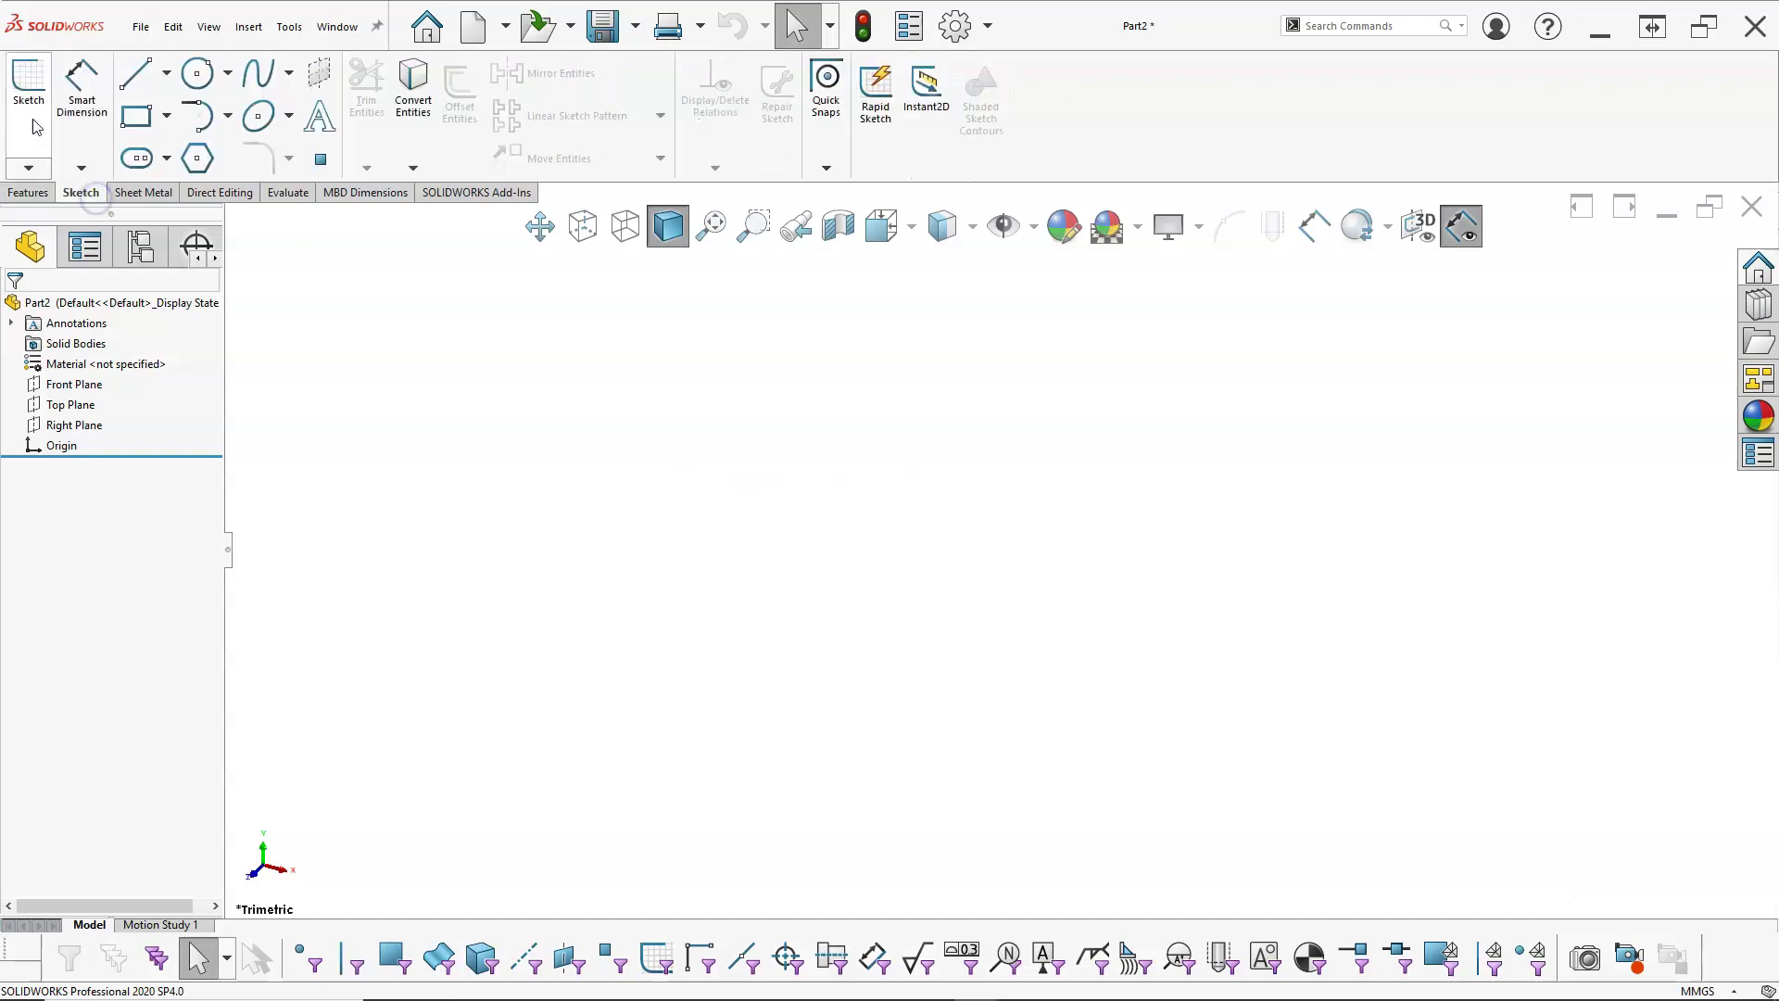
pyautogui.click(90, 408)
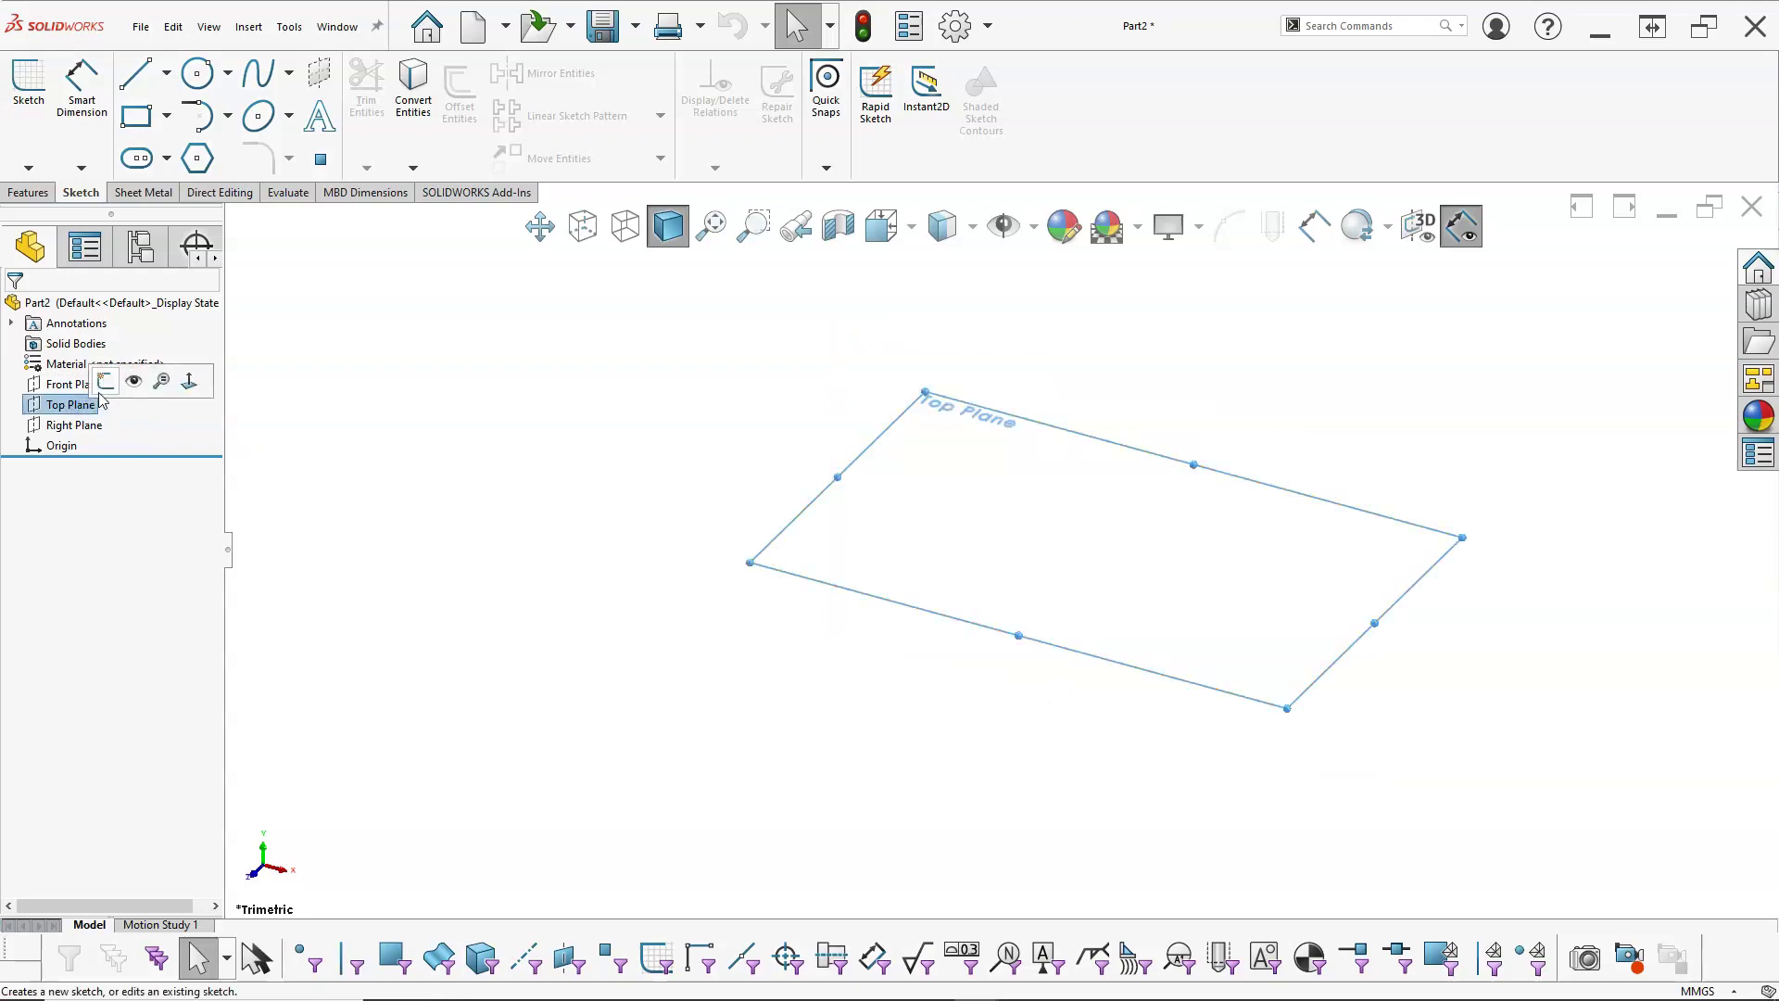
pyautogui.click(105, 382)
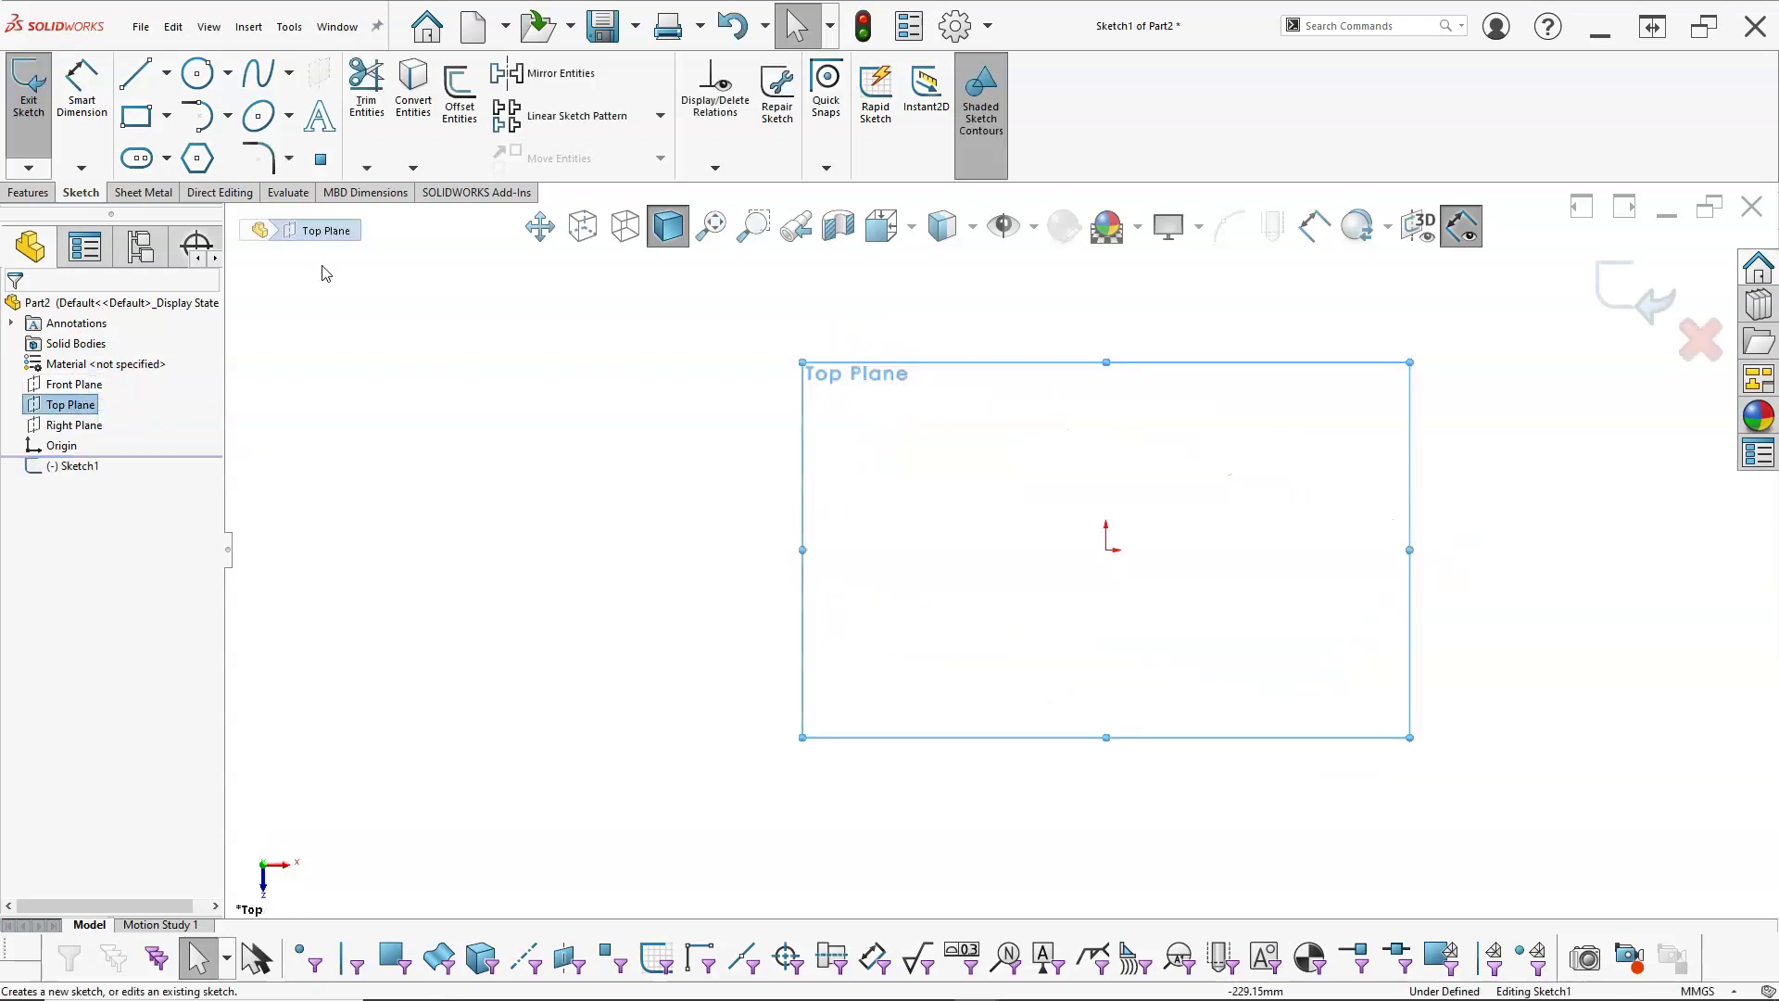
# - Draw a horizontal centrepoint straight slot centred on the origin
pyautogui.click(164, 165)
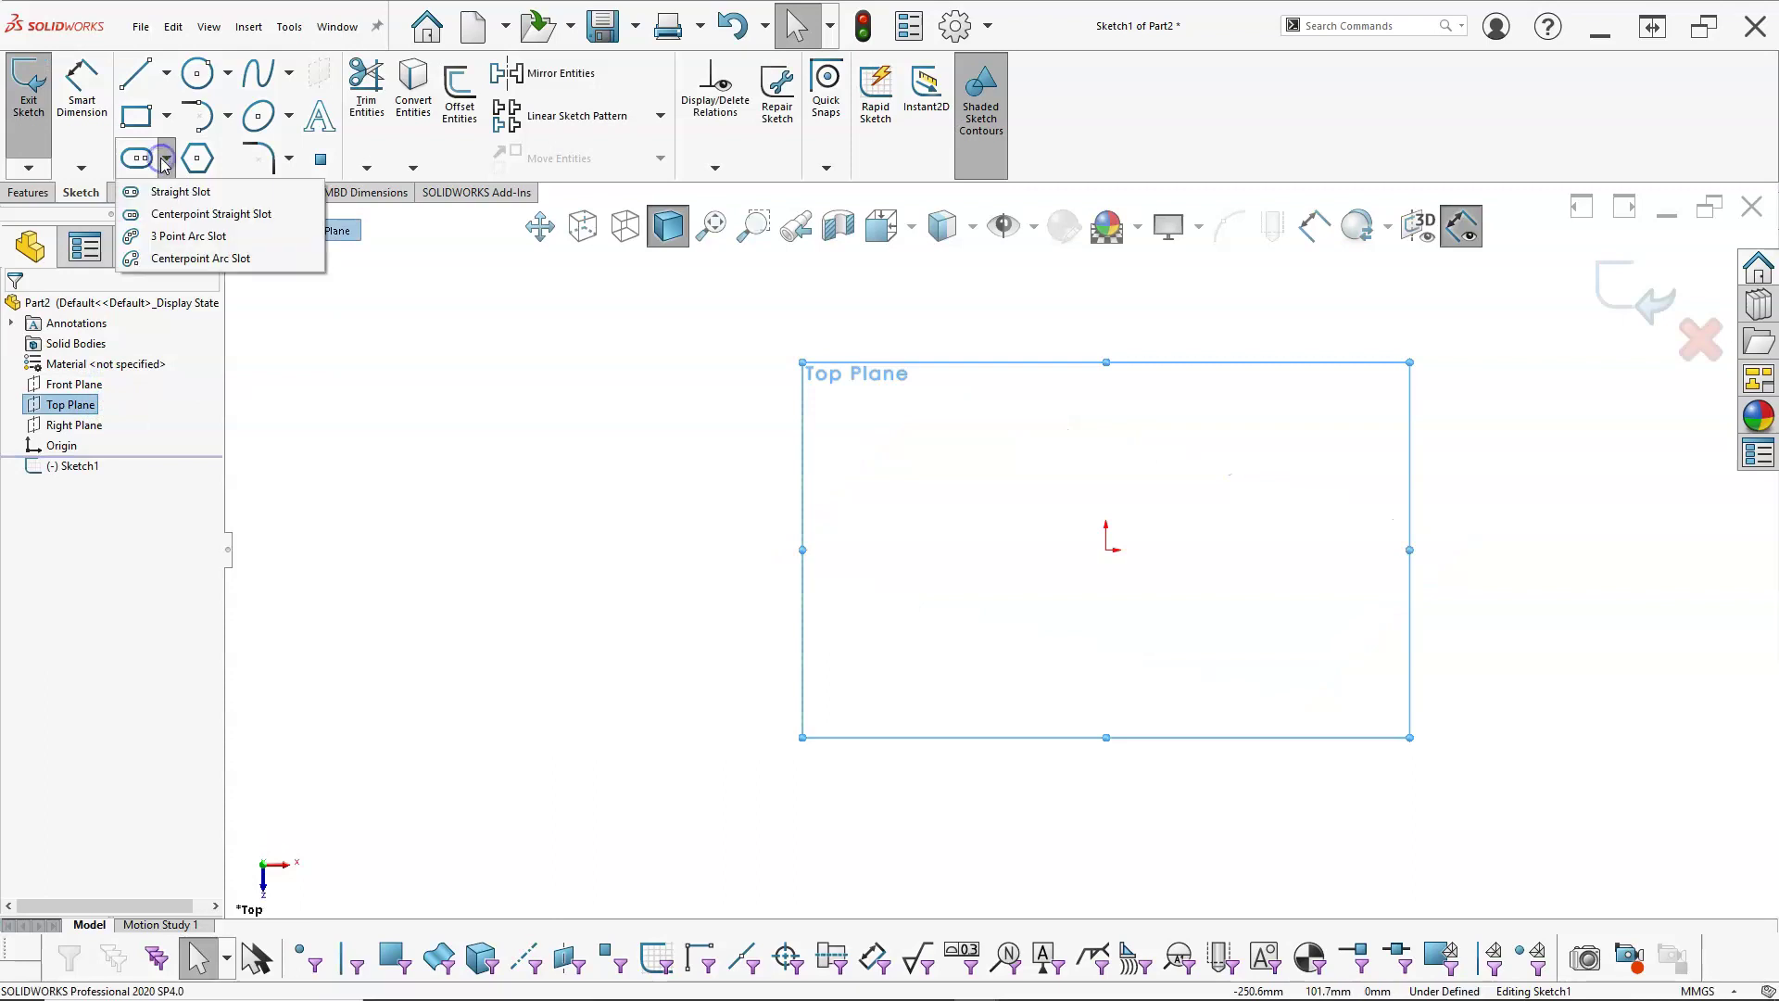
pyautogui.click(179, 215)
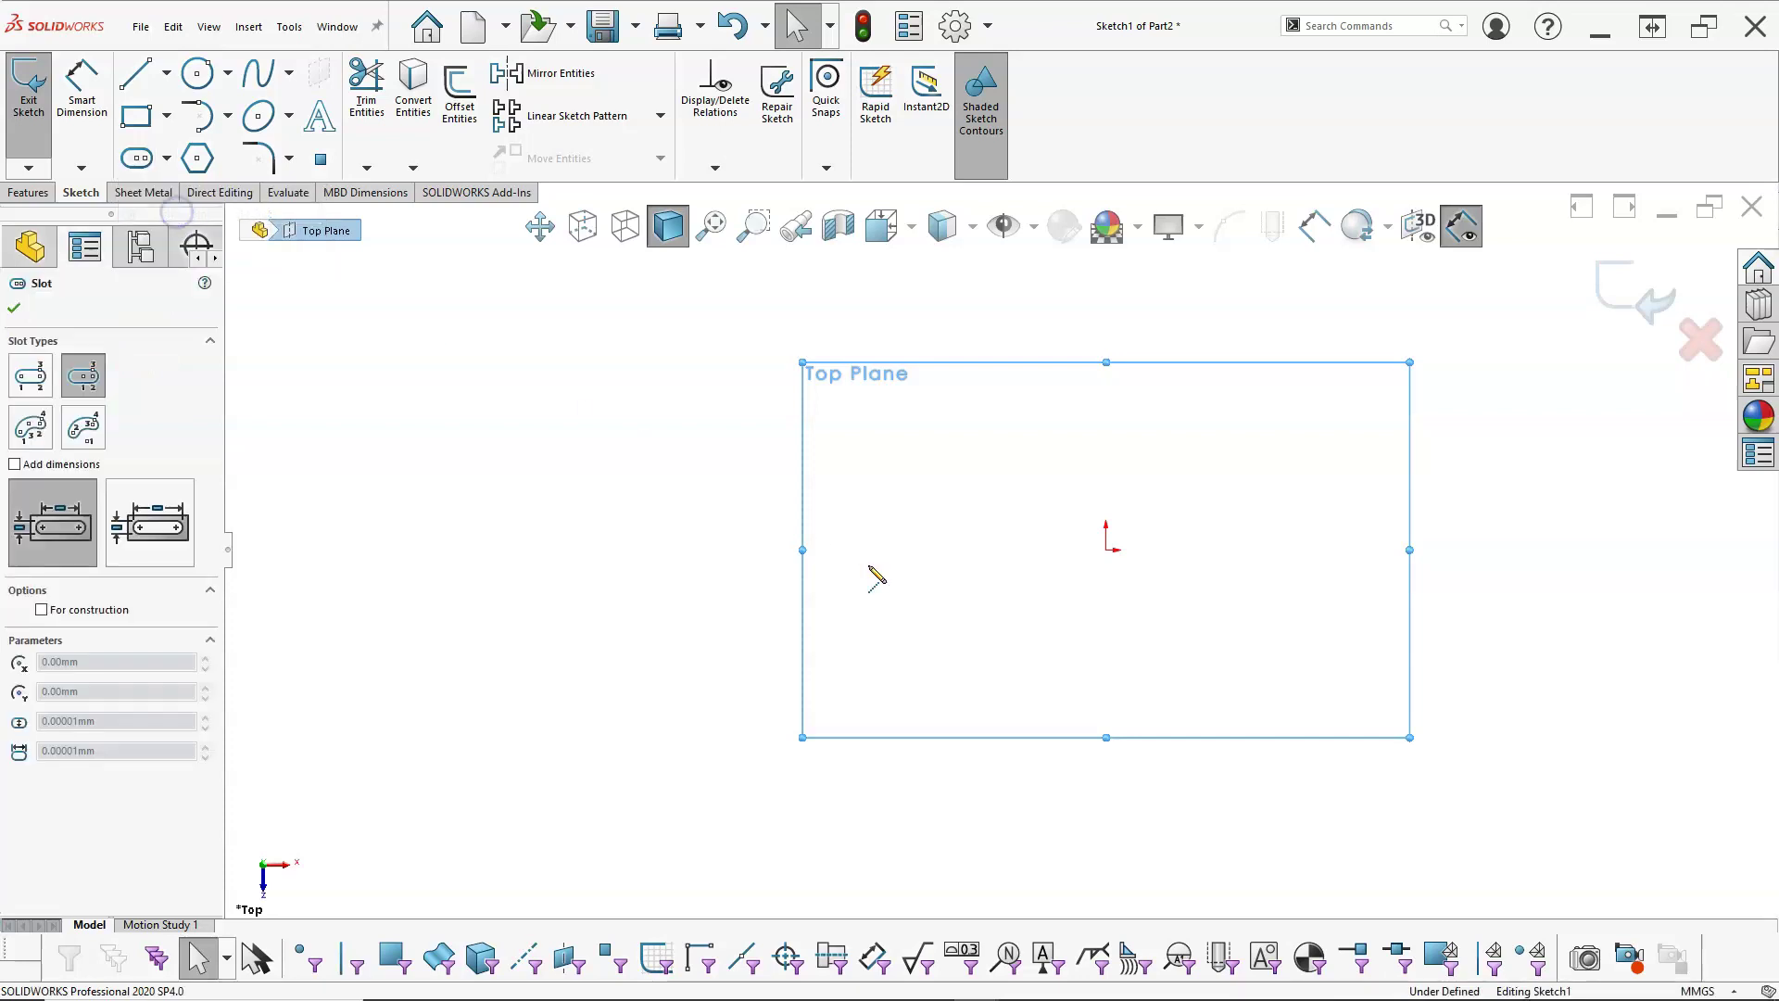
pyautogui.click(1109, 552)
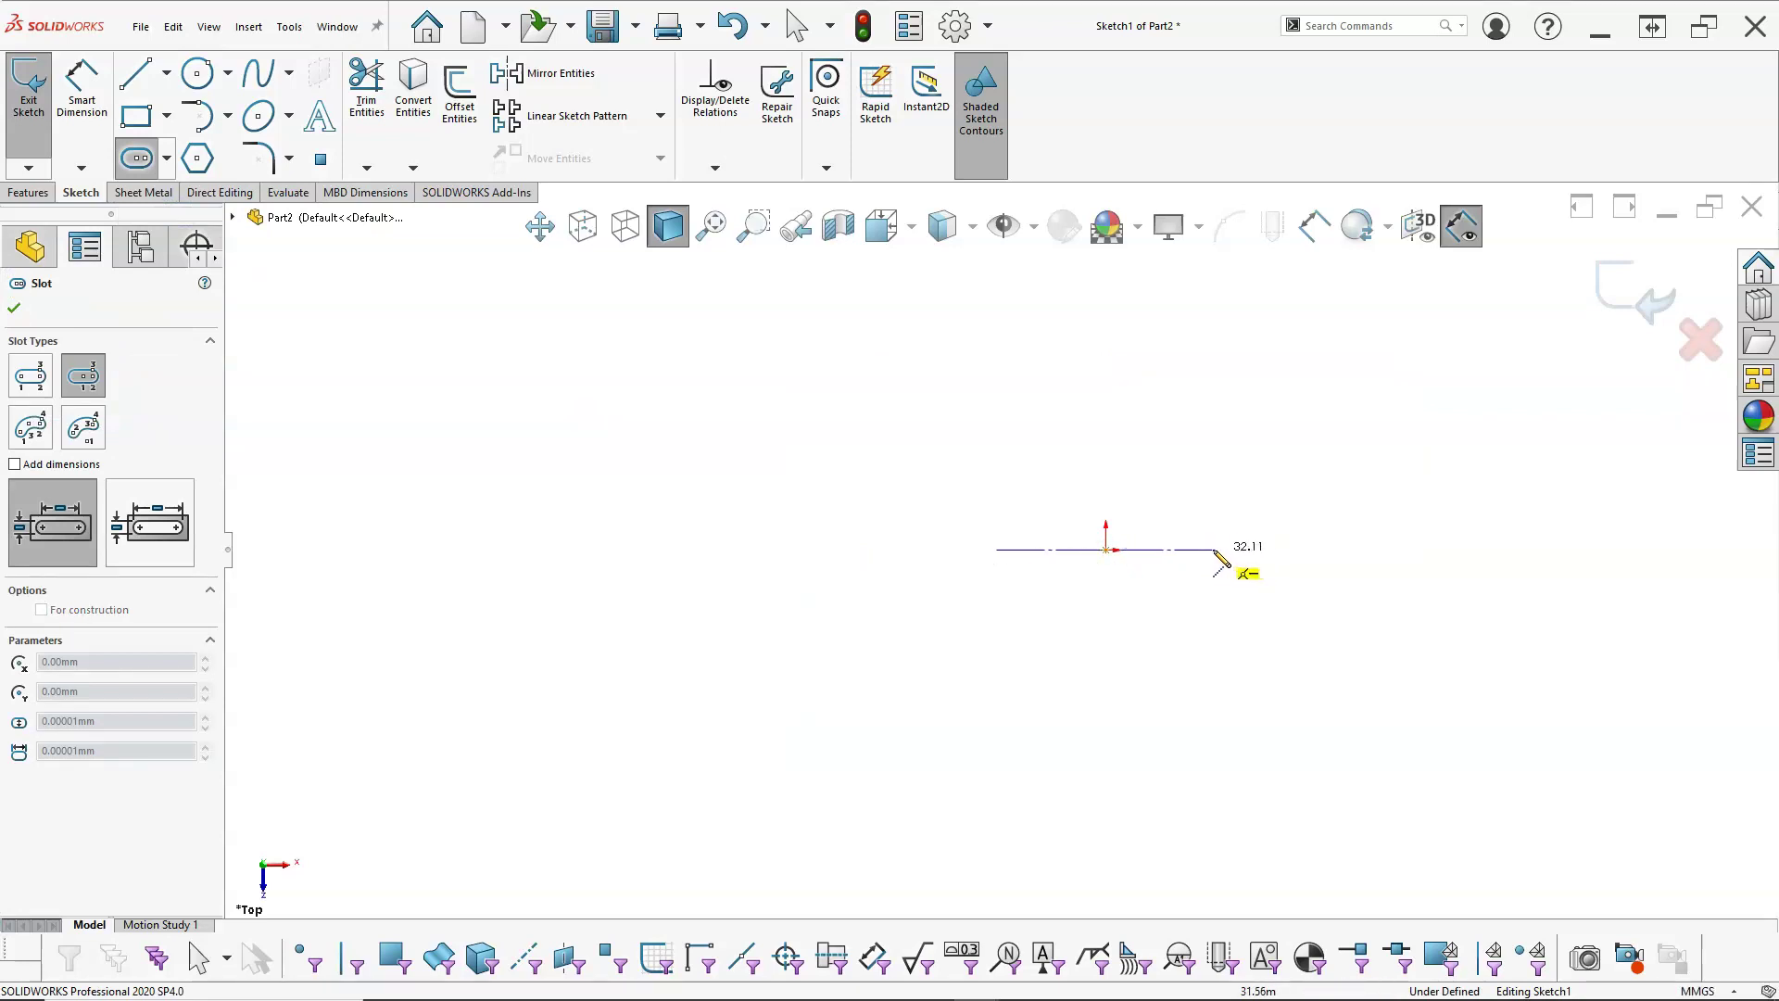
pyautogui.click(1290, 550)
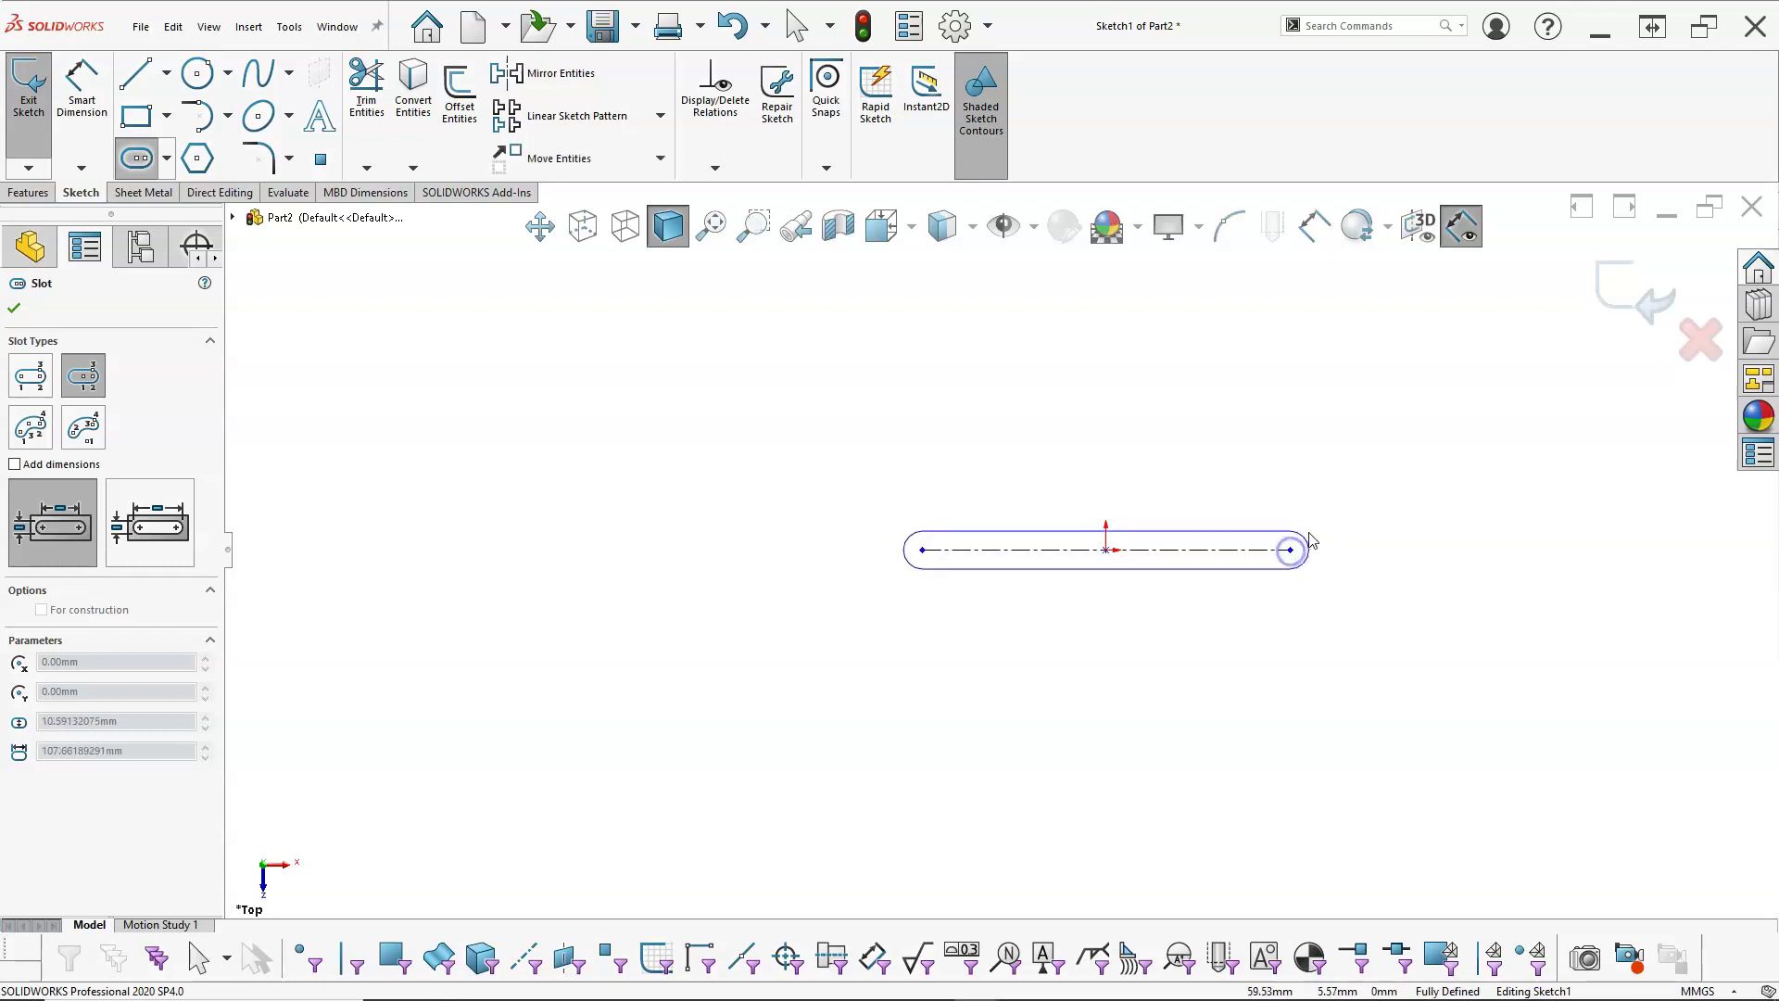
pyautogui.click(1338, 493)
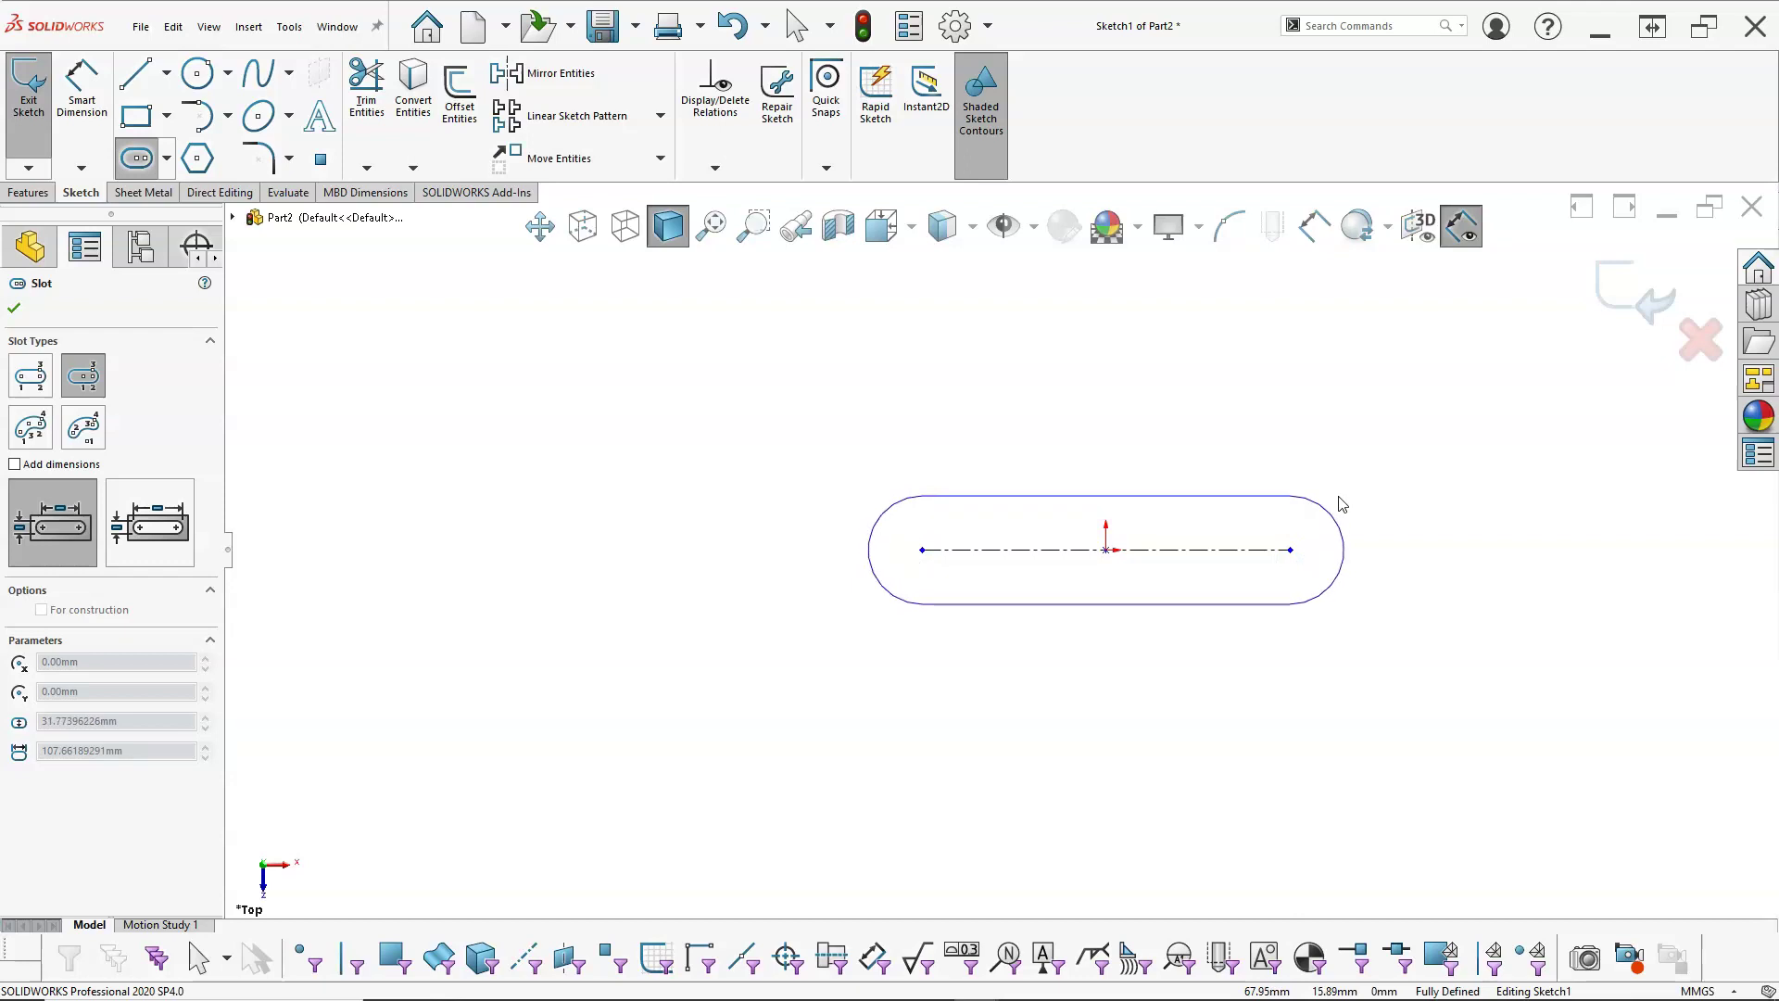
pyautogui.click(1345, 482)
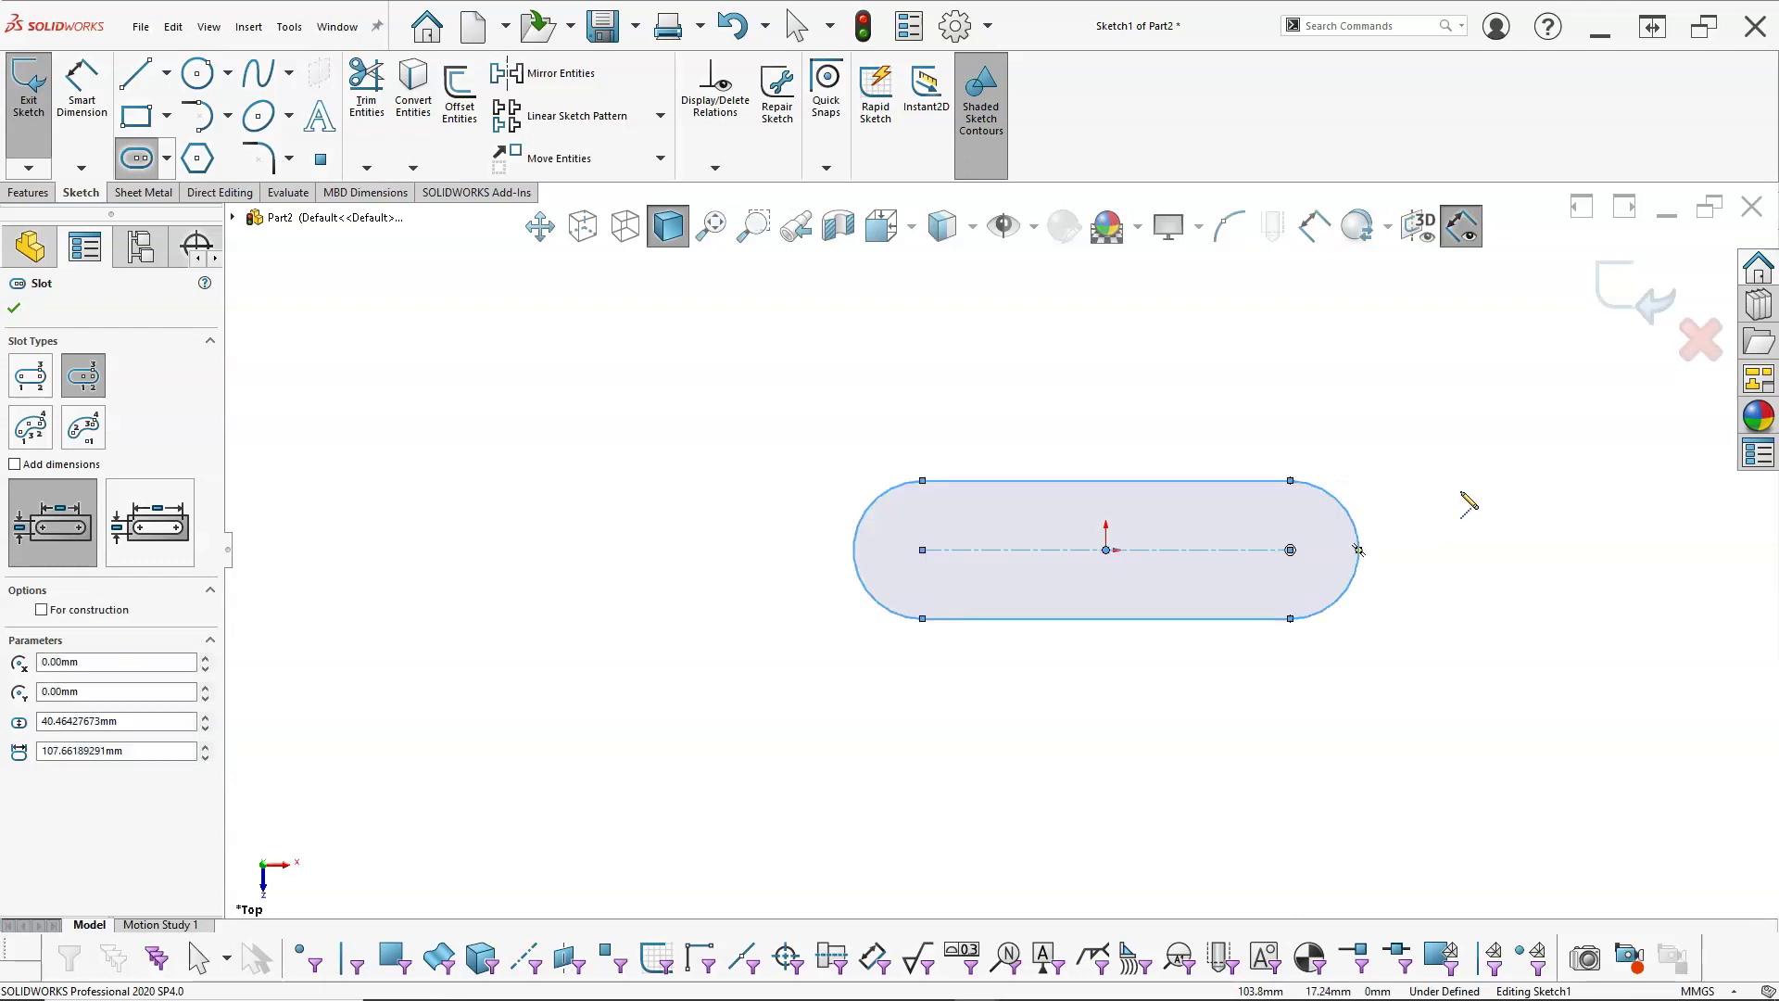
pyautogui.rightClick(1436, 456)
pyautogui.click(1464, 453)
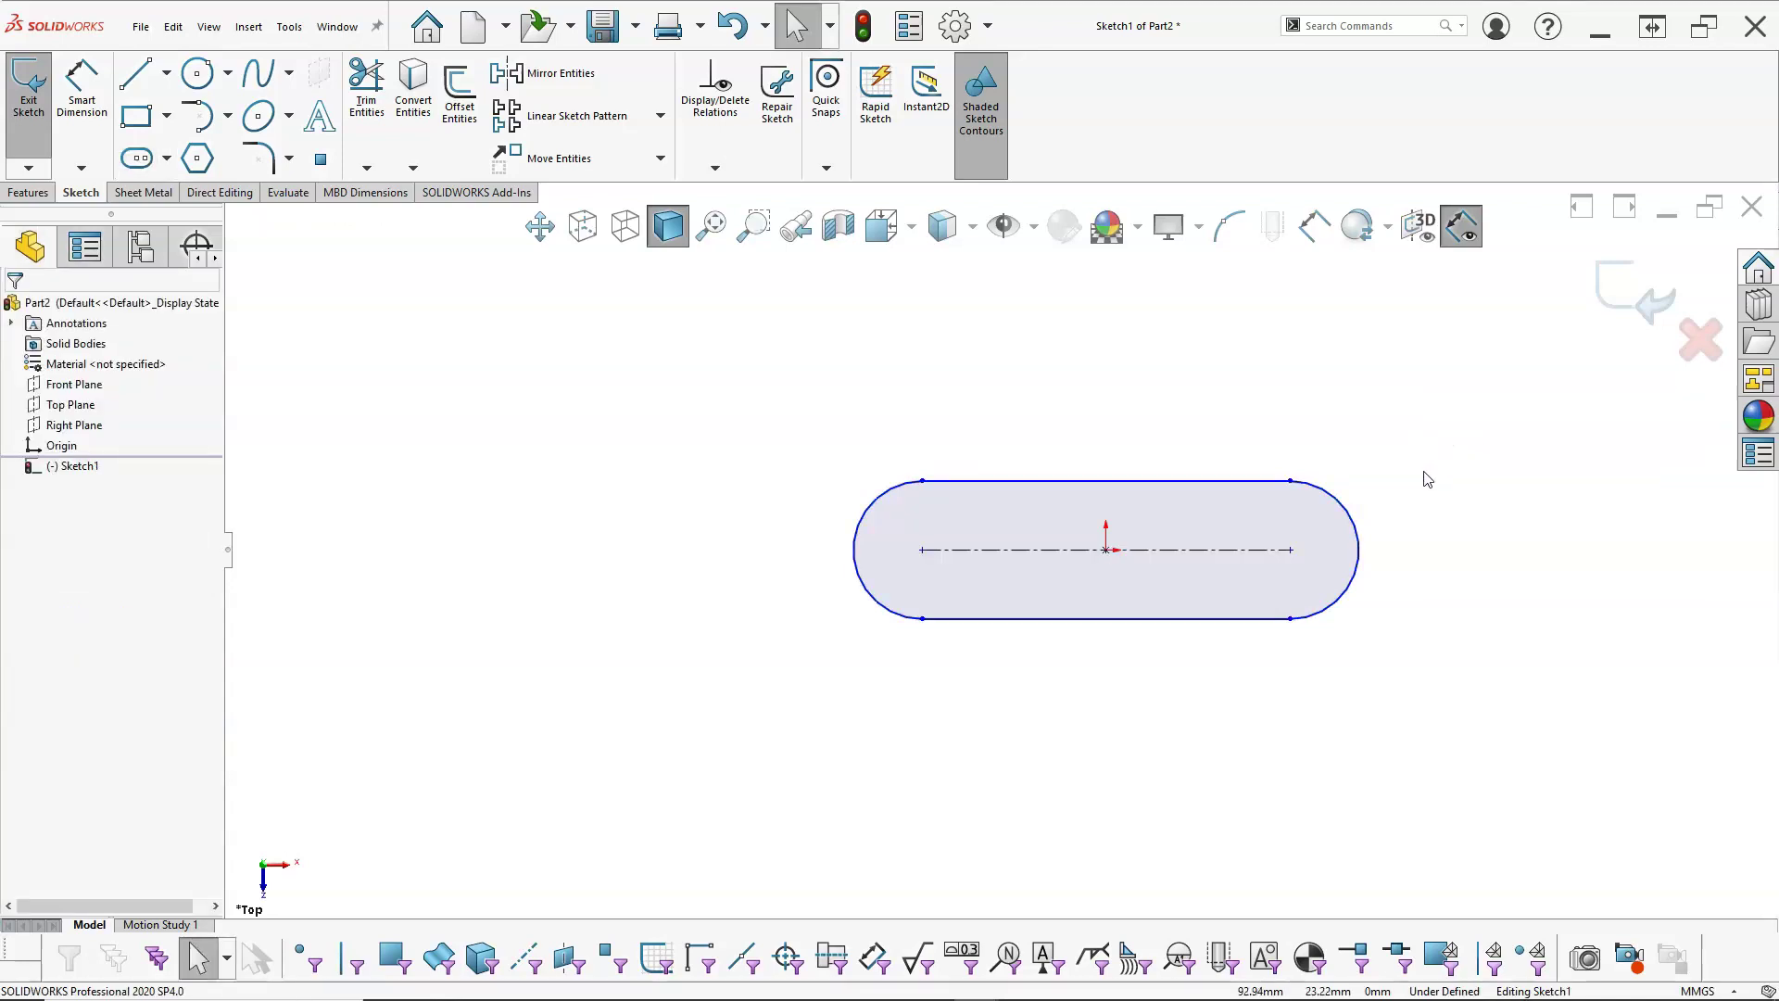
# - Dimension the slot's centre-to-centre length as 55 mm and compare it with Figure P6-10
pyautogui.rightClick(1424, 472)
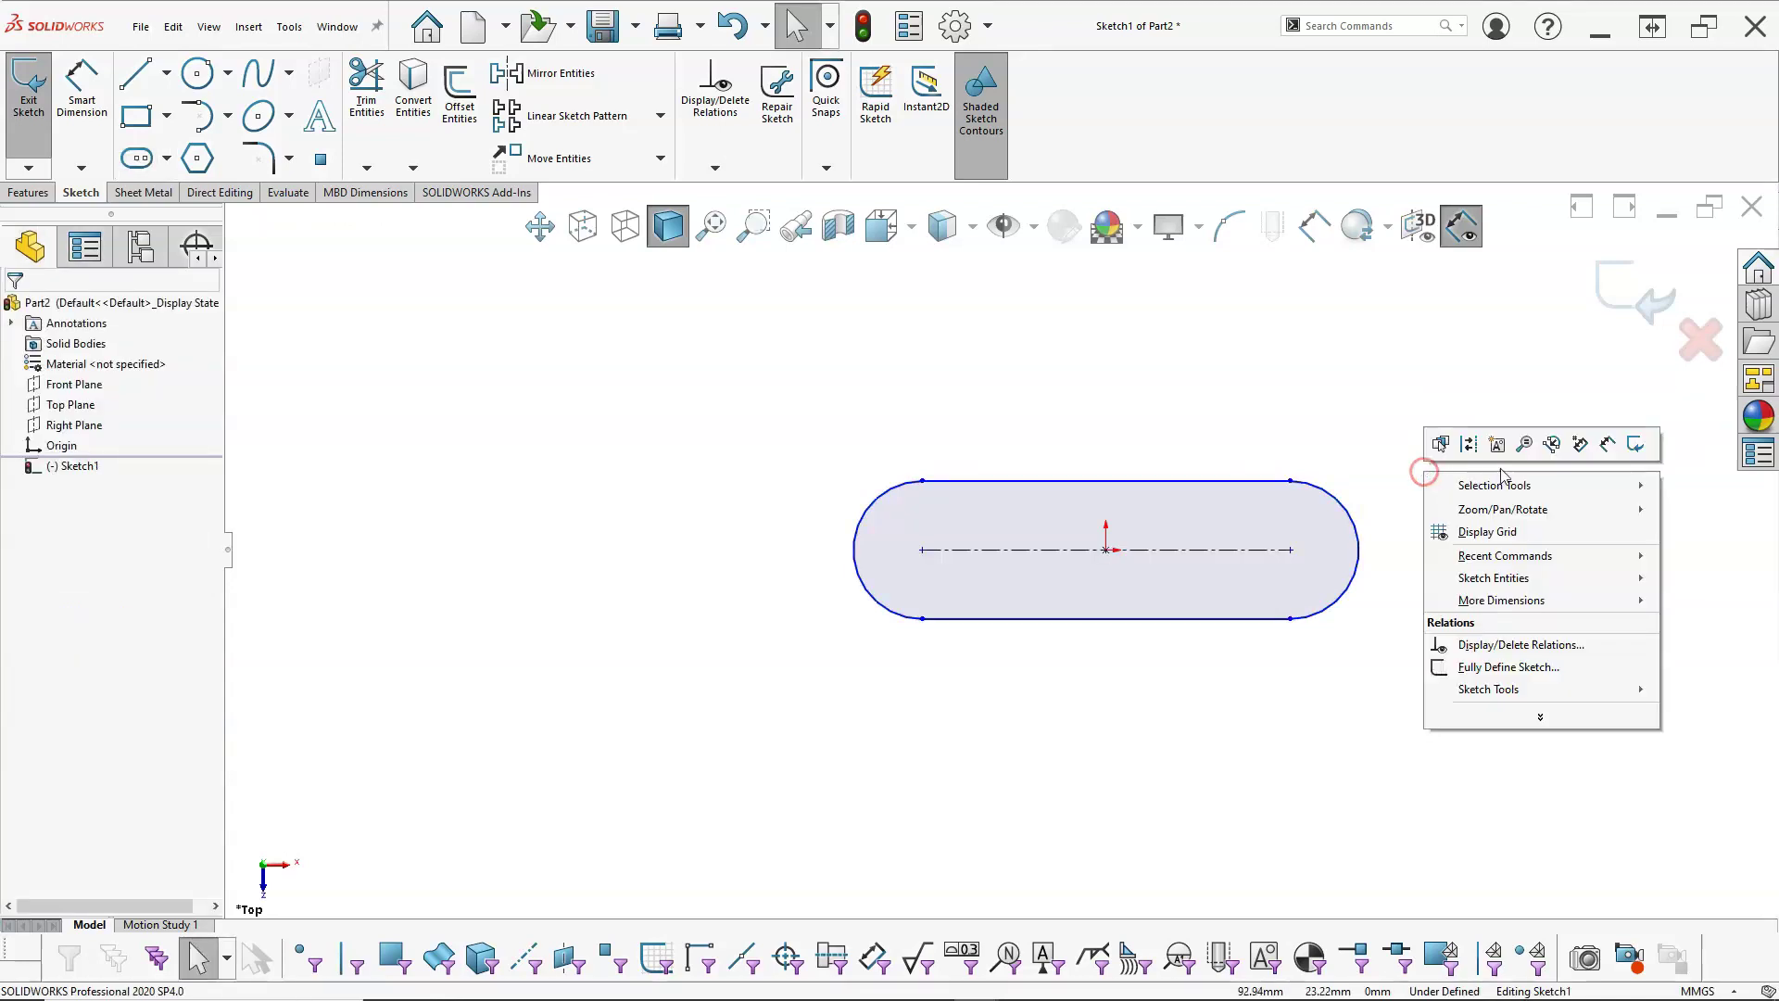
pyautogui.click(1607, 448)
pyautogui.click(1188, 551)
pyautogui.click(1101, 399)
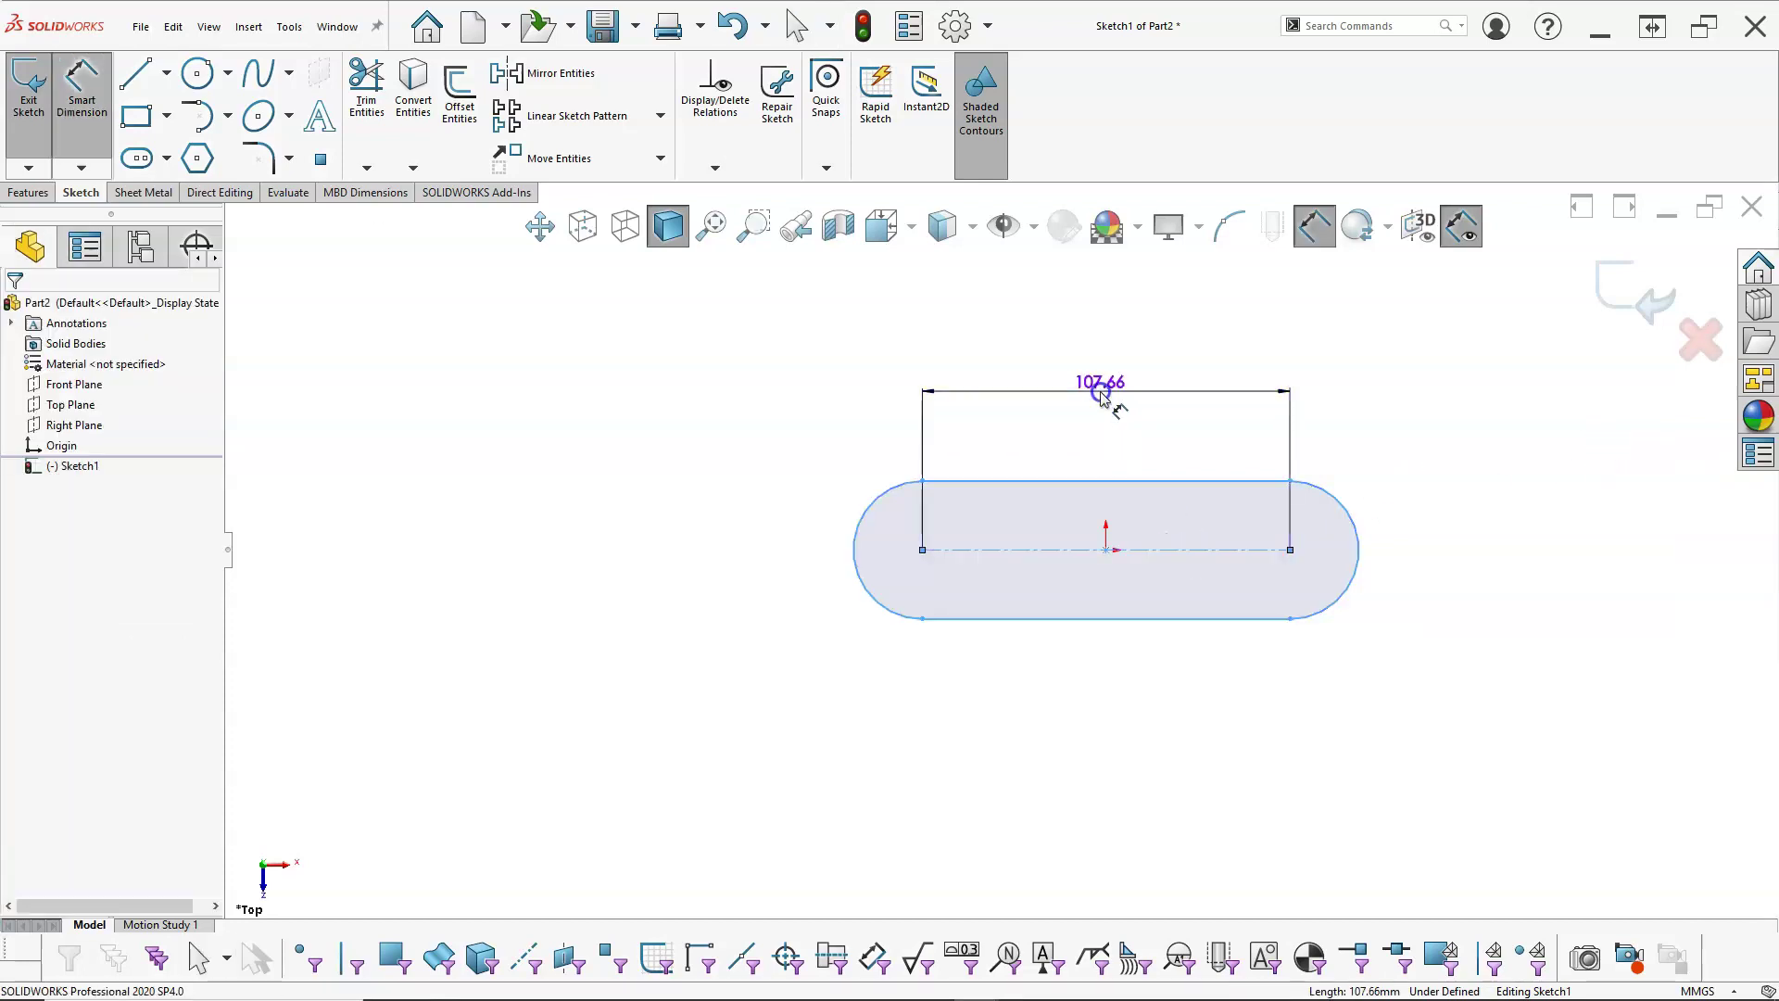
pyautogui.write('55')
pyautogui.press('Return')
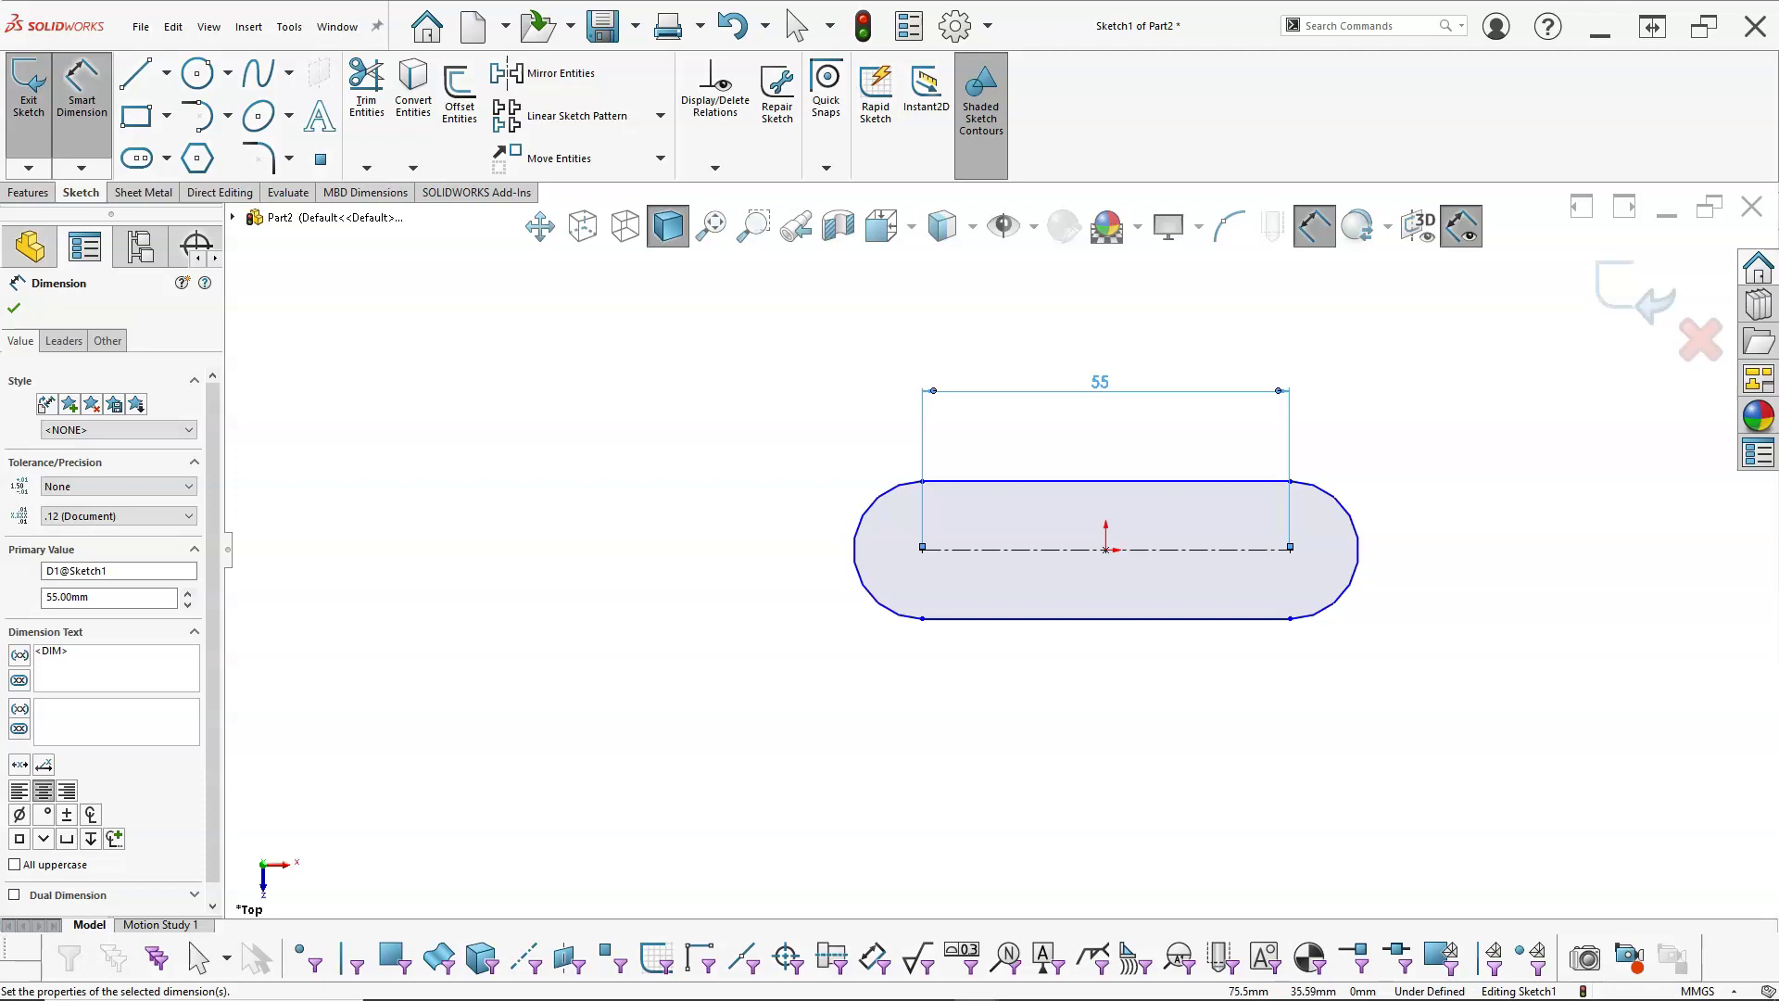
pyautogui.hotkey('alt', 'Tab')
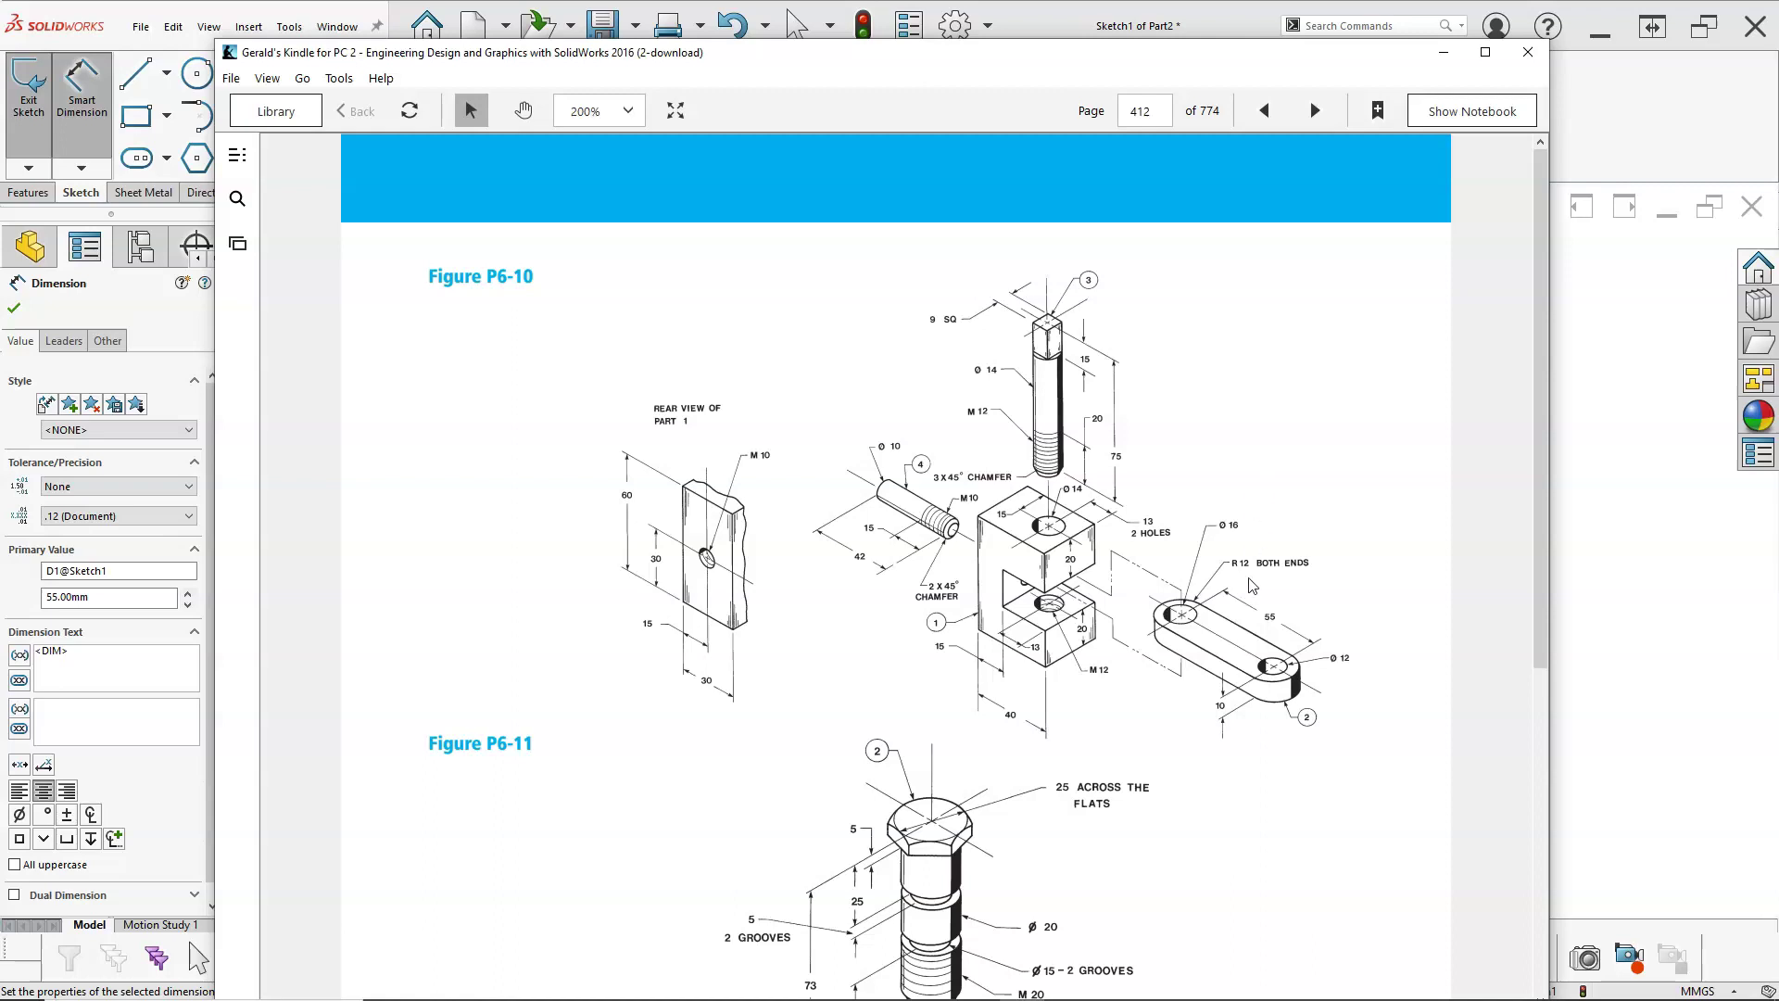
pyautogui.moveTo(945, 60); pyautogui.dragTo(1778, 59)
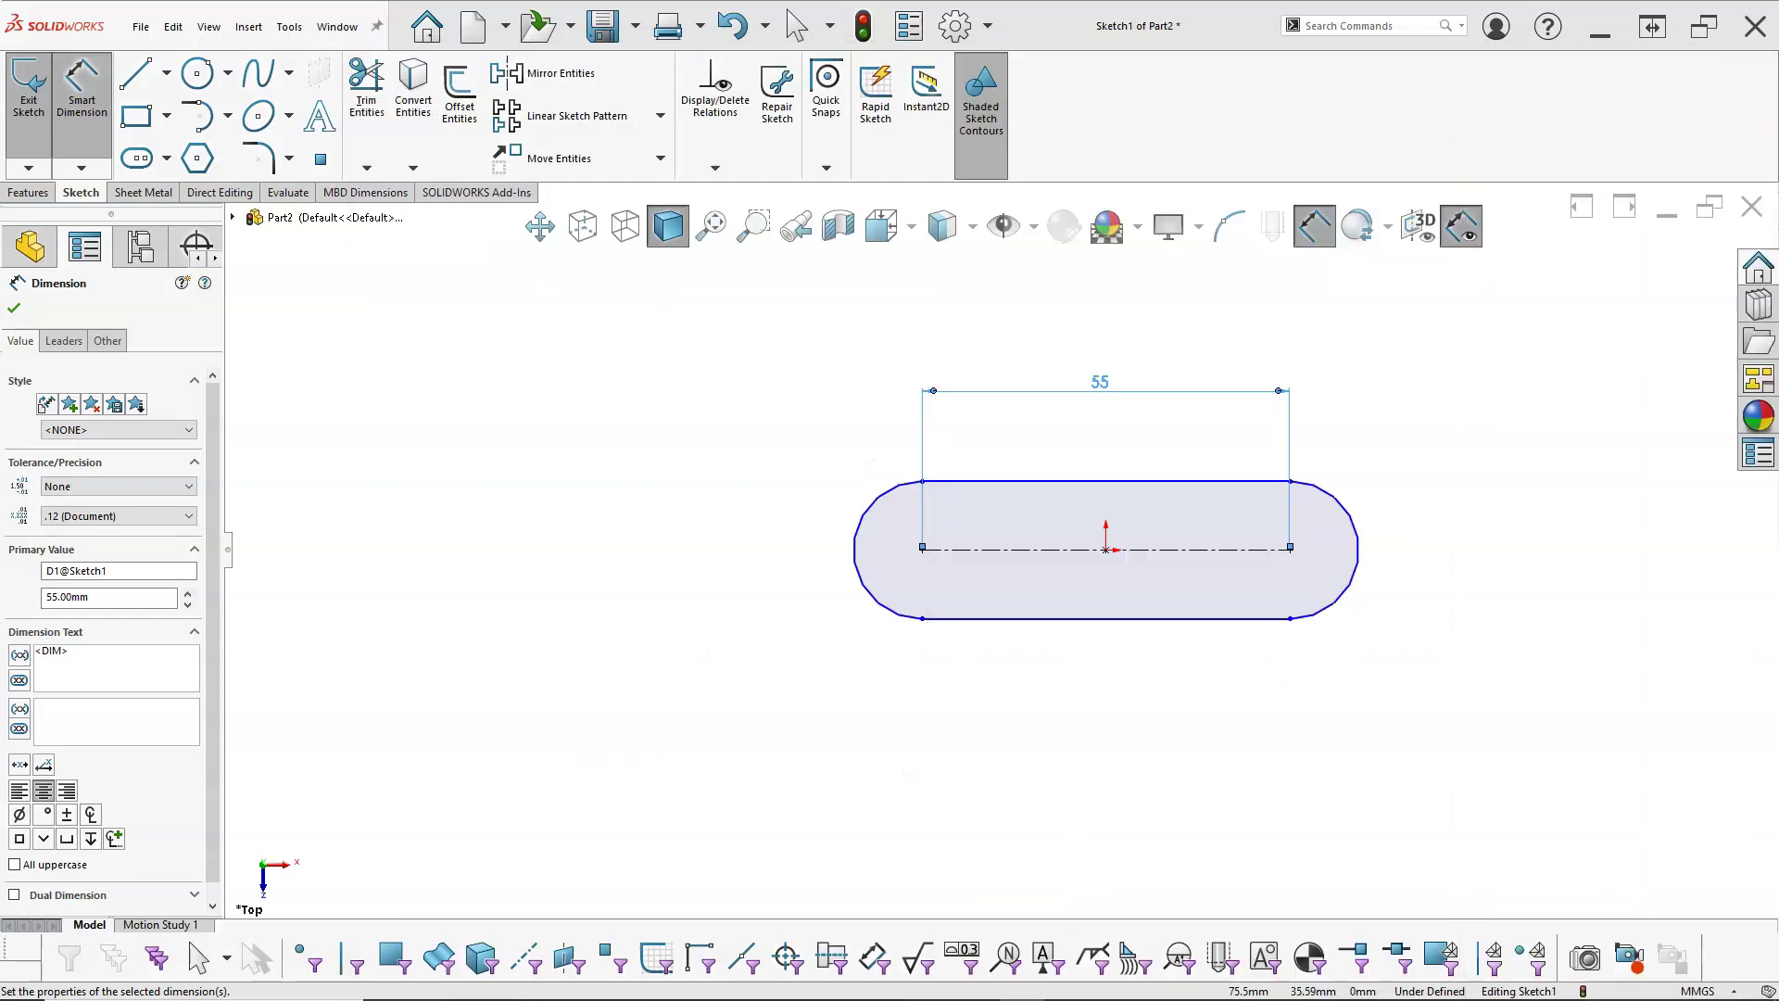
# - Dimension the slot's end arc to R12, fully defining Sketch1
pyautogui.click(1341, 508)
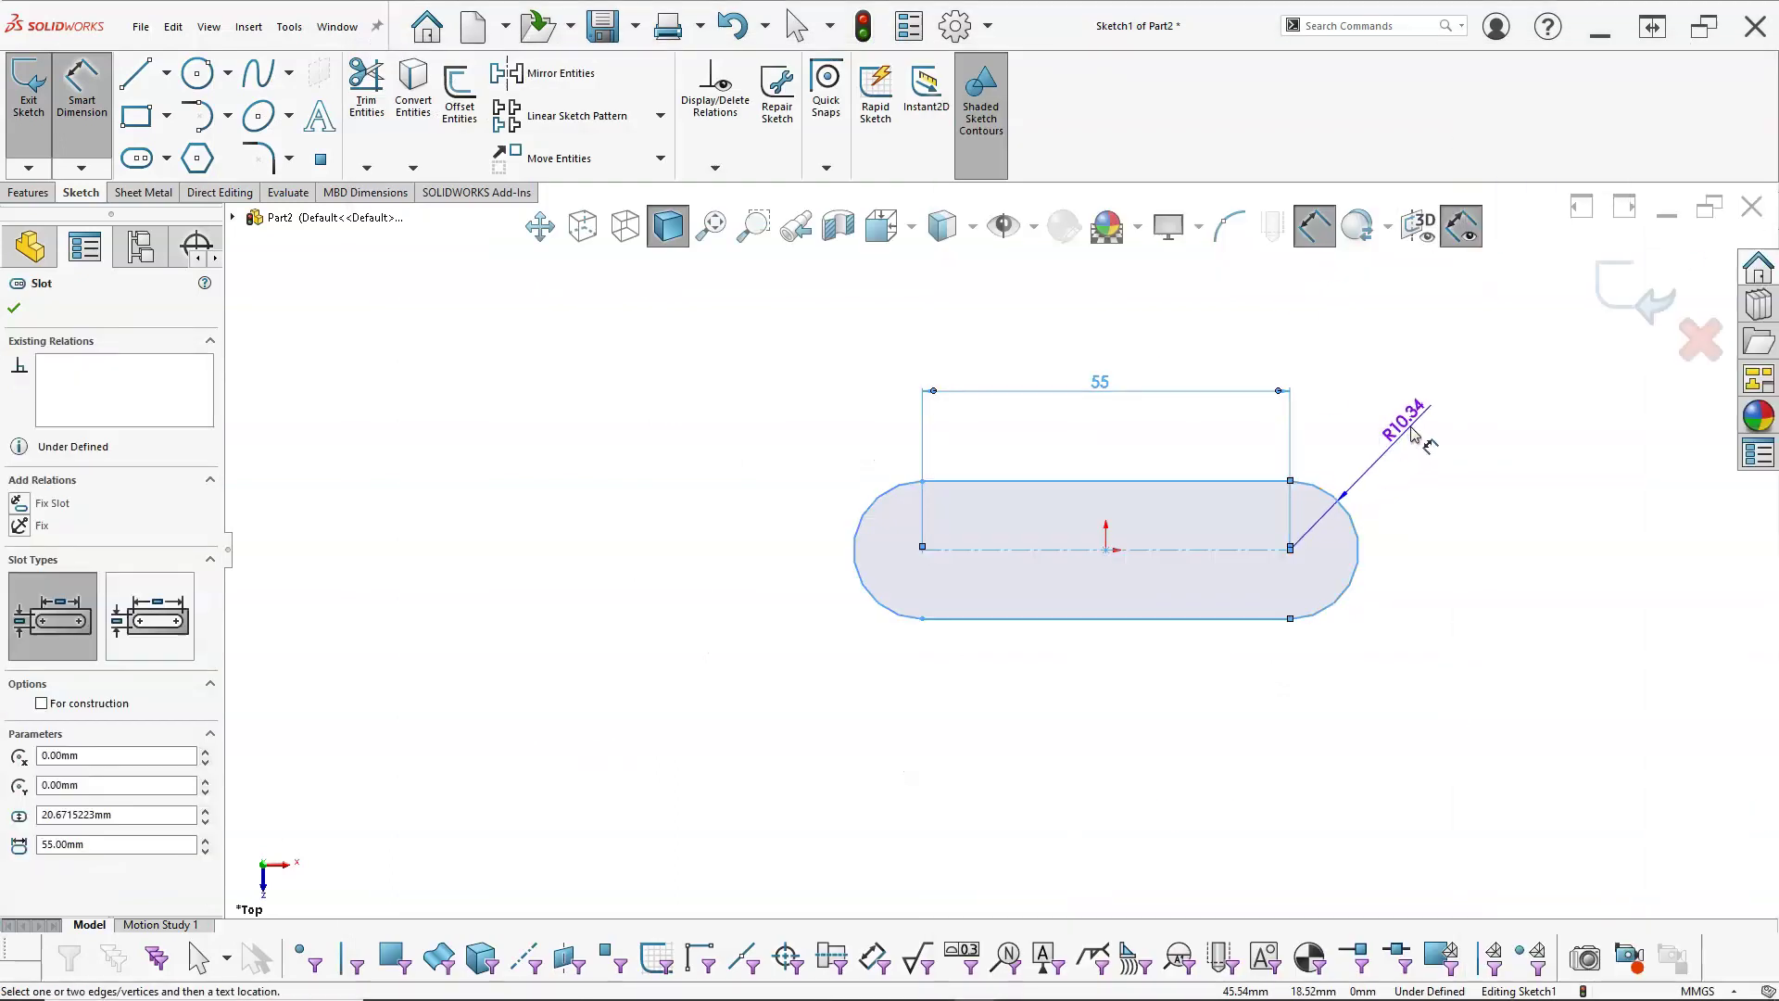
pyautogui.click(1438, 459)
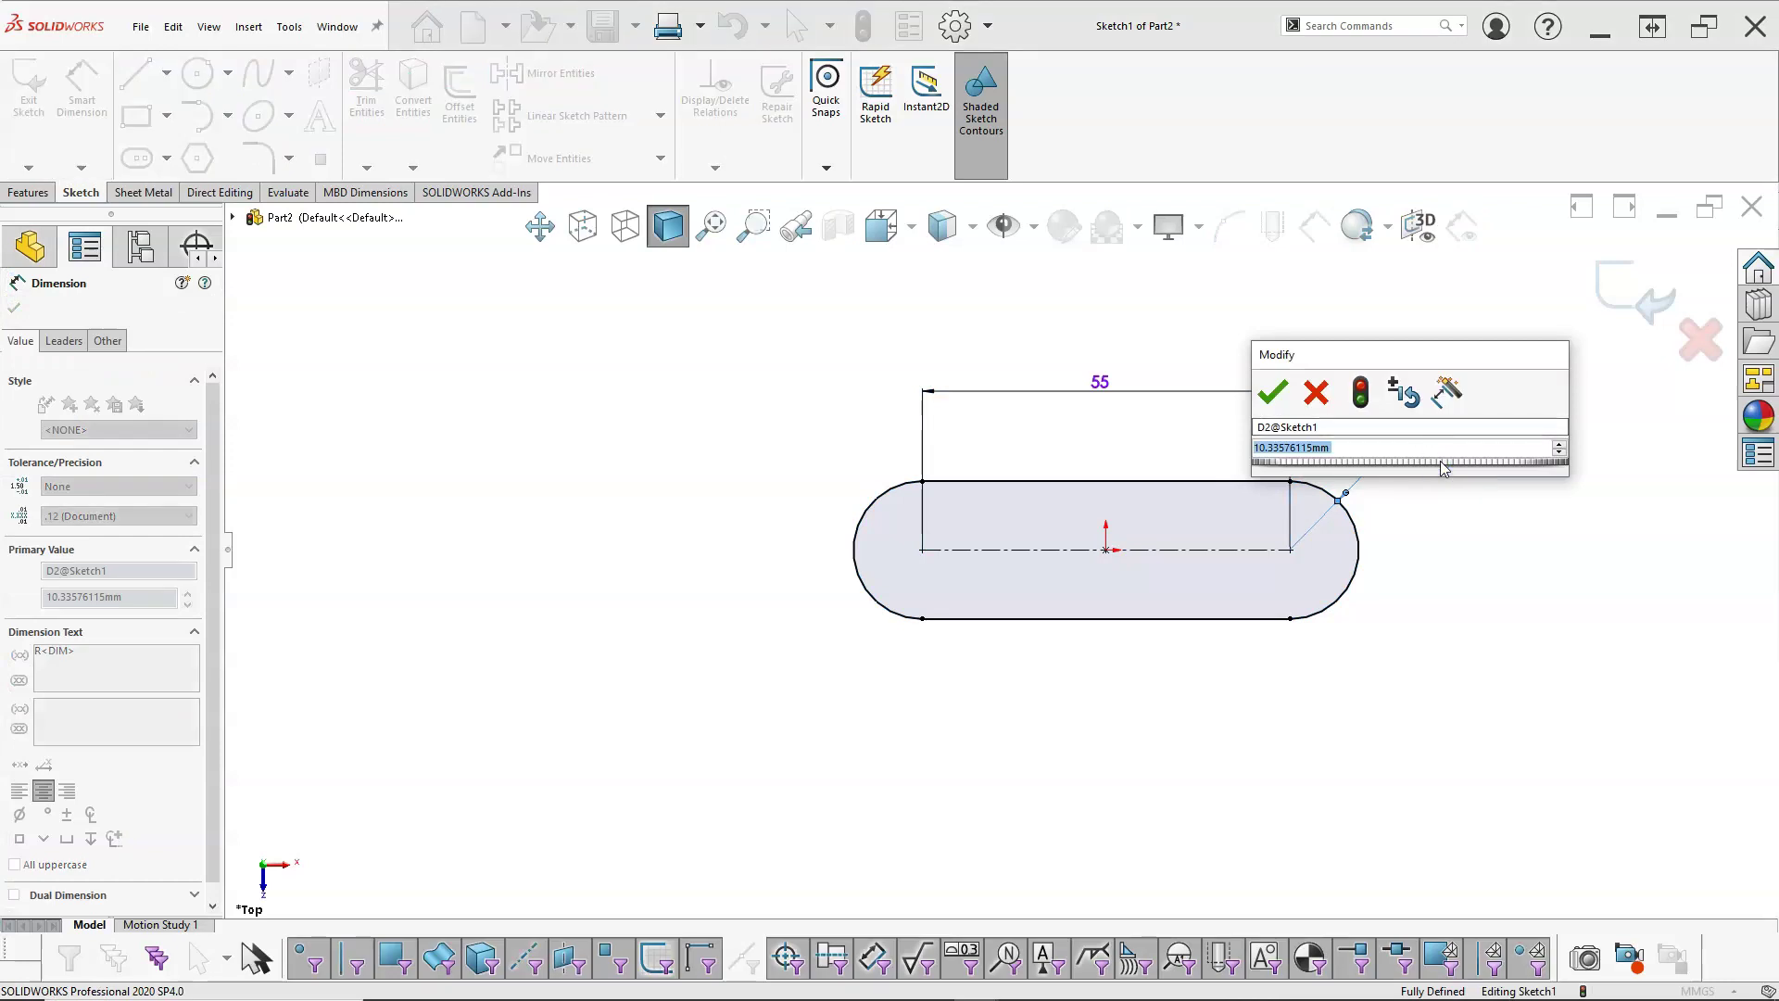
pyautogui.write('12')
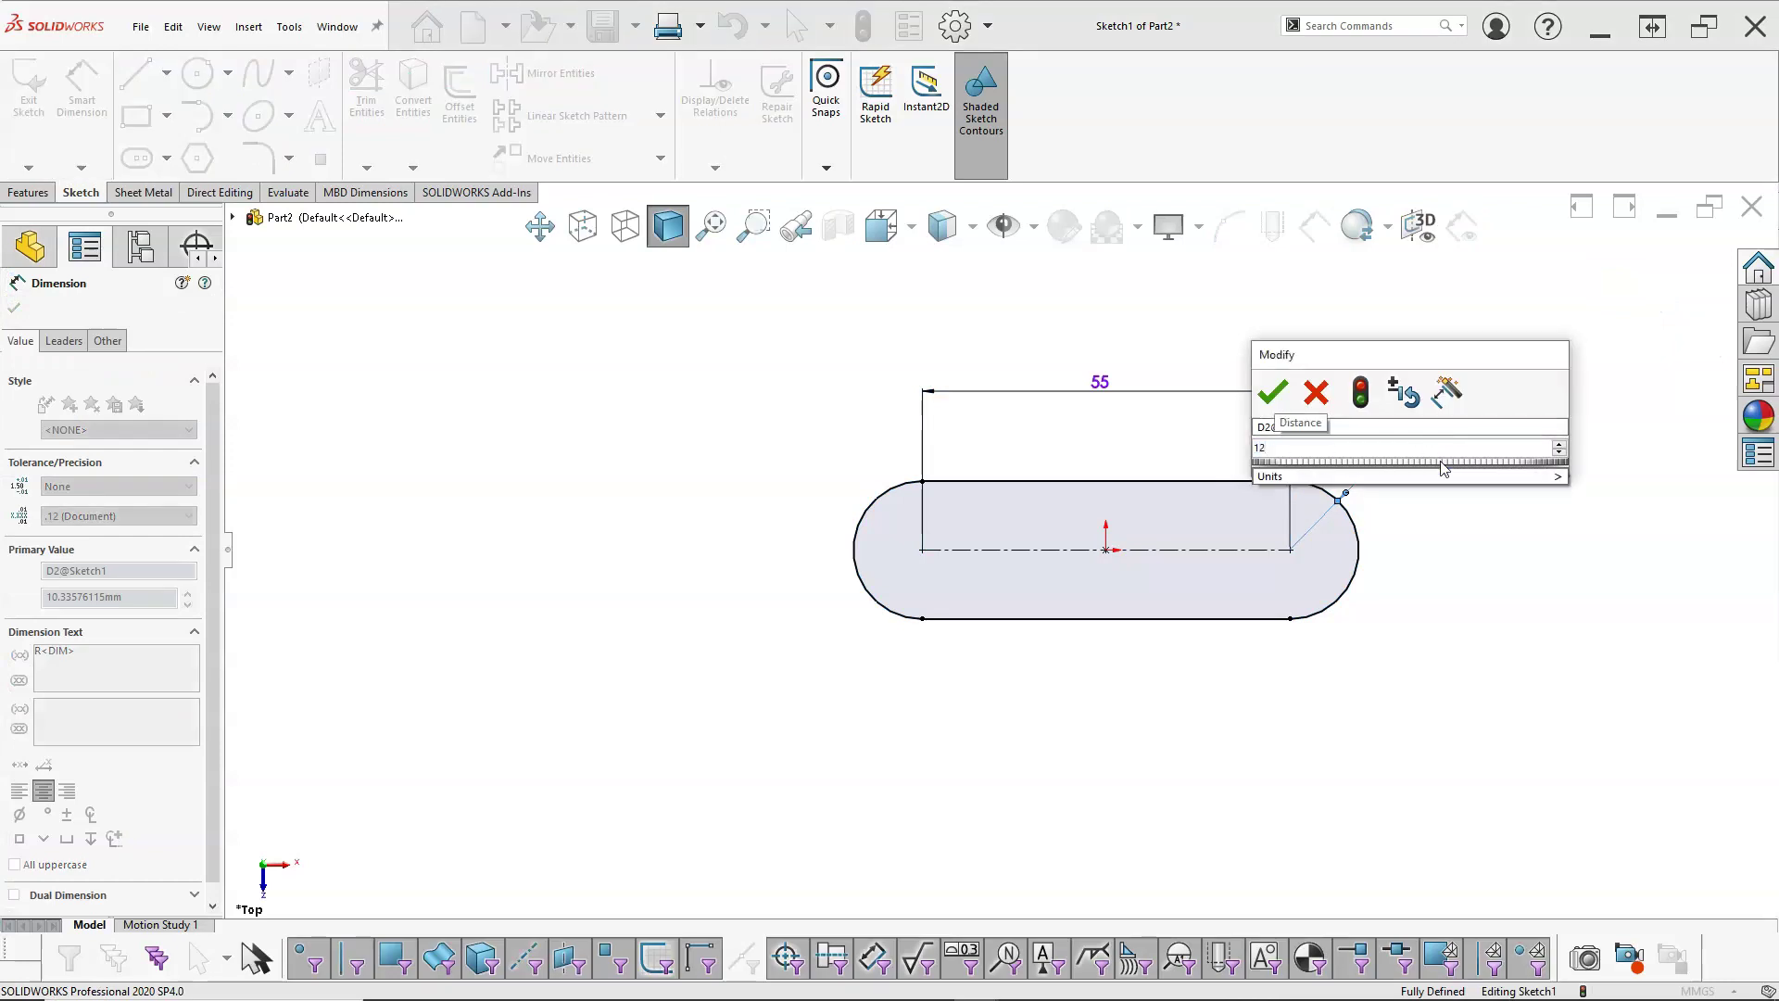
pyautogui.press('Return')
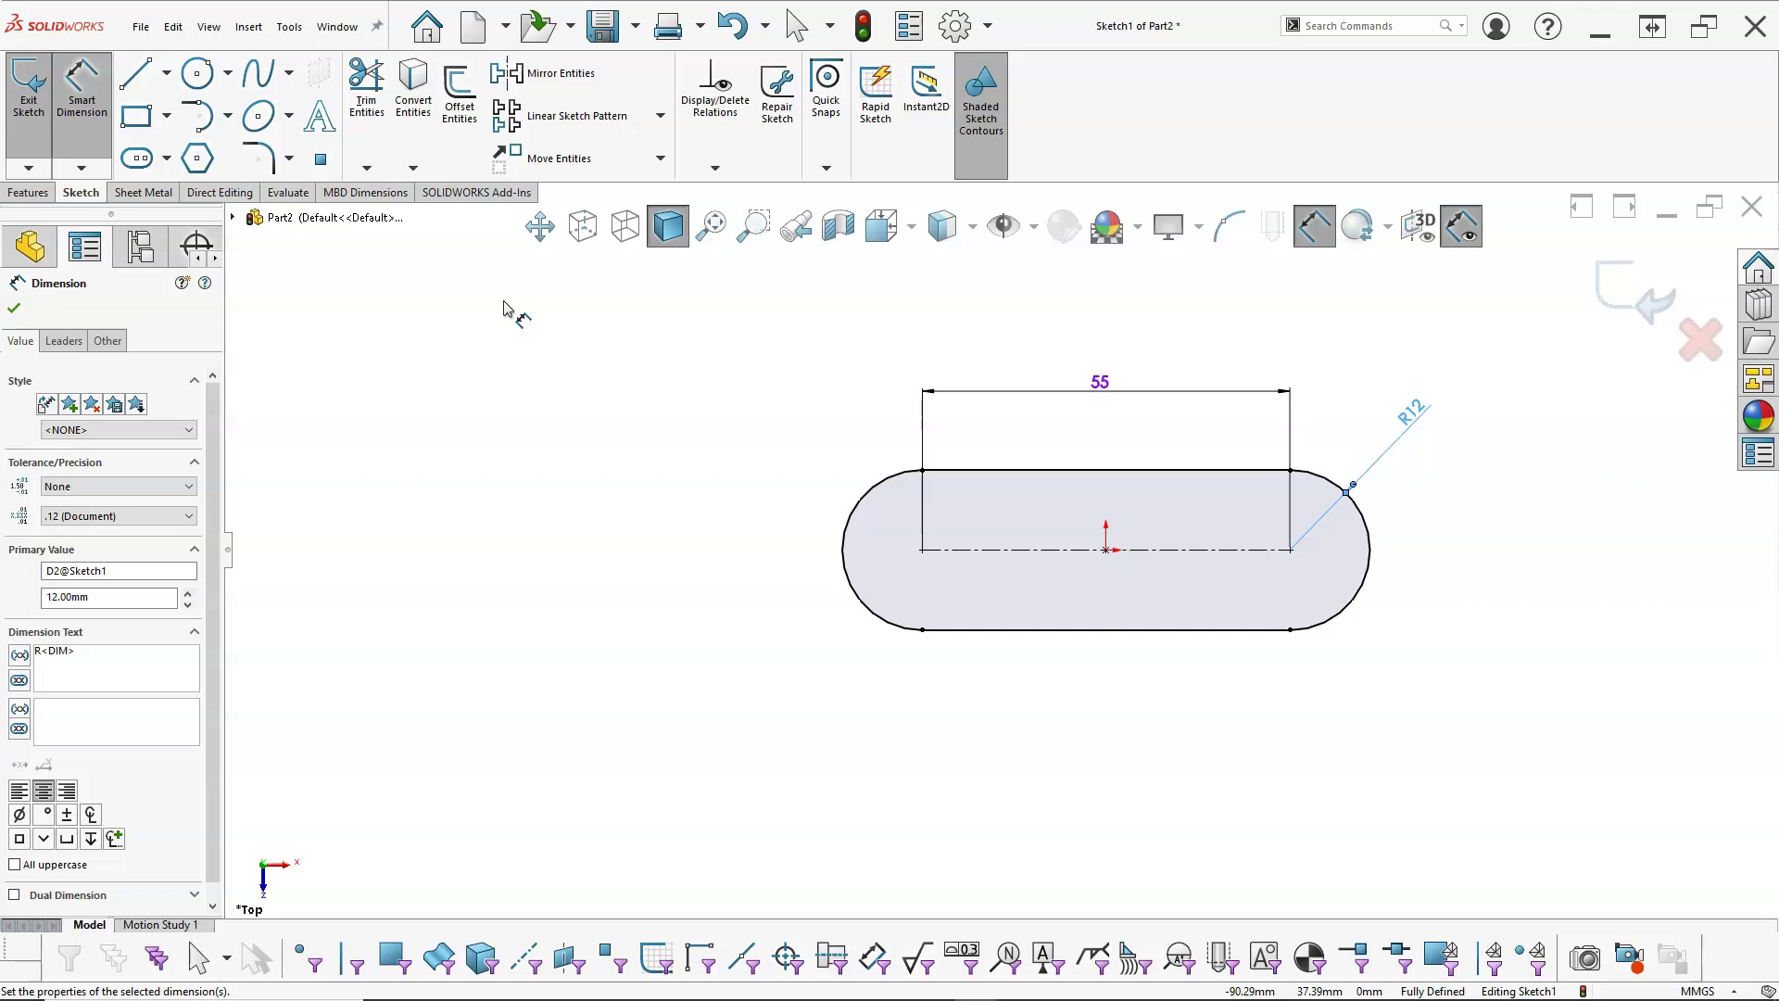
# - Draw circles on the slot's left and right centre points
pyautogui.click(197, 78)
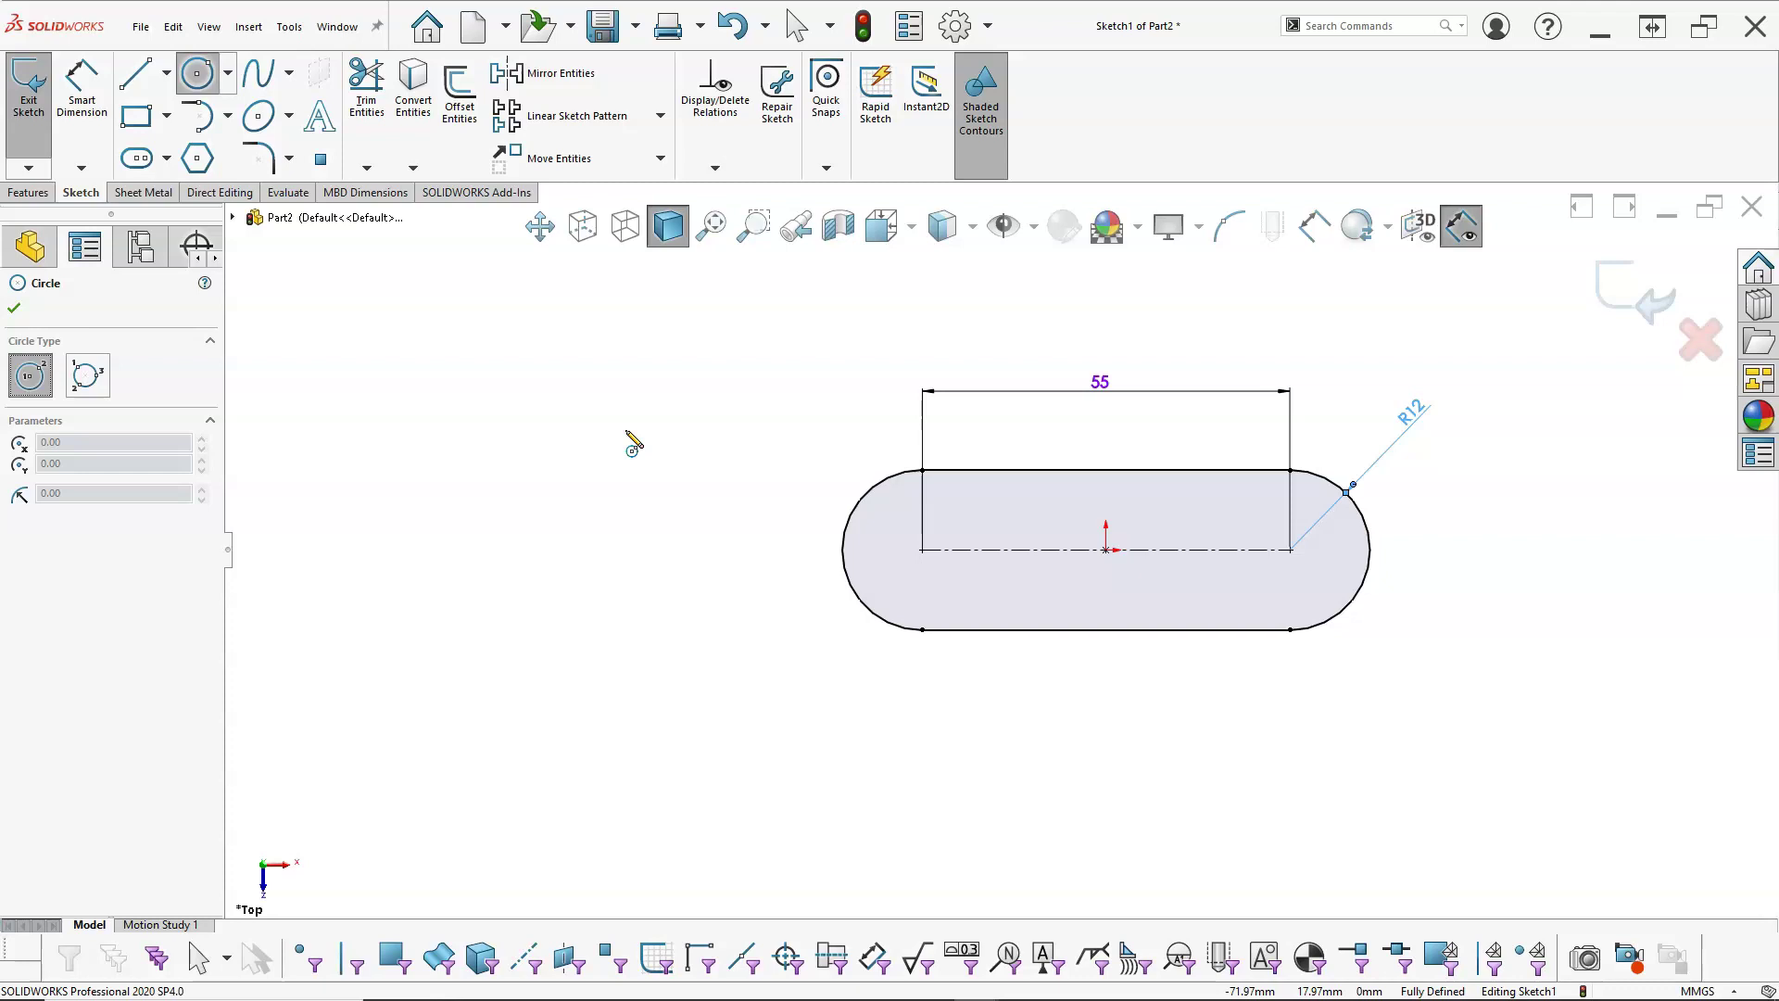
pyautogui.click(922, 549)
pyautogui.click(946, 589)
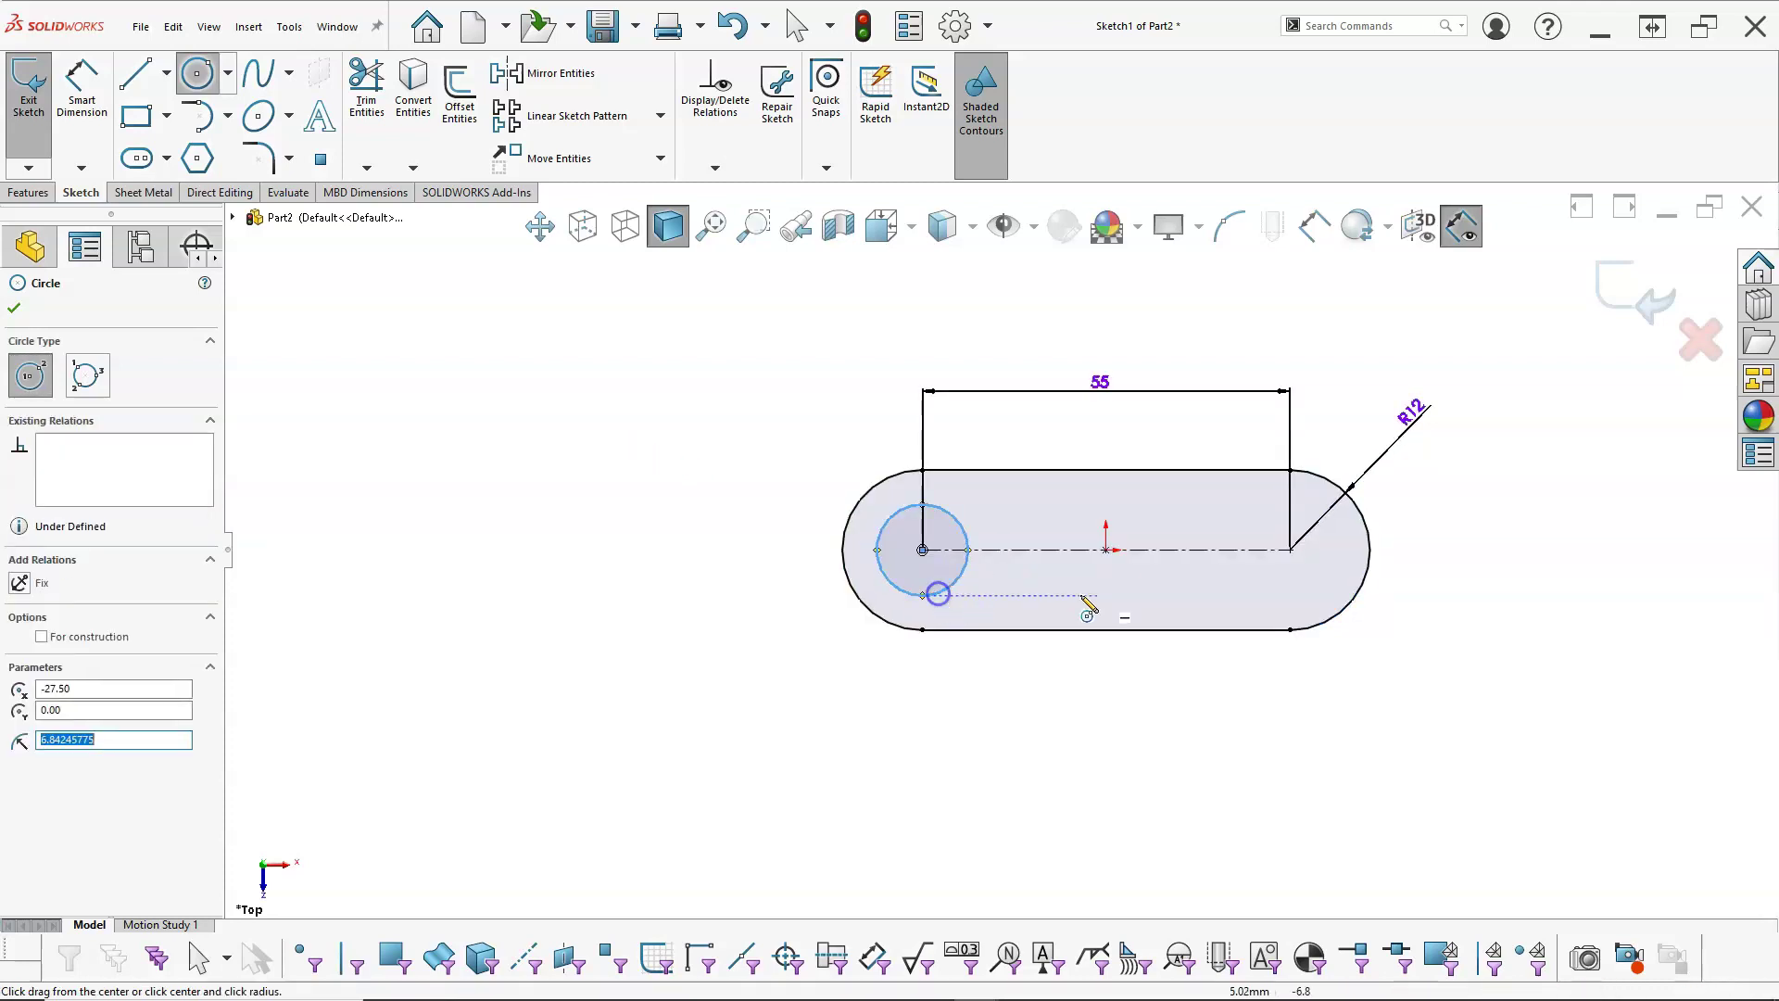
pyautogui.click(1290, 550)
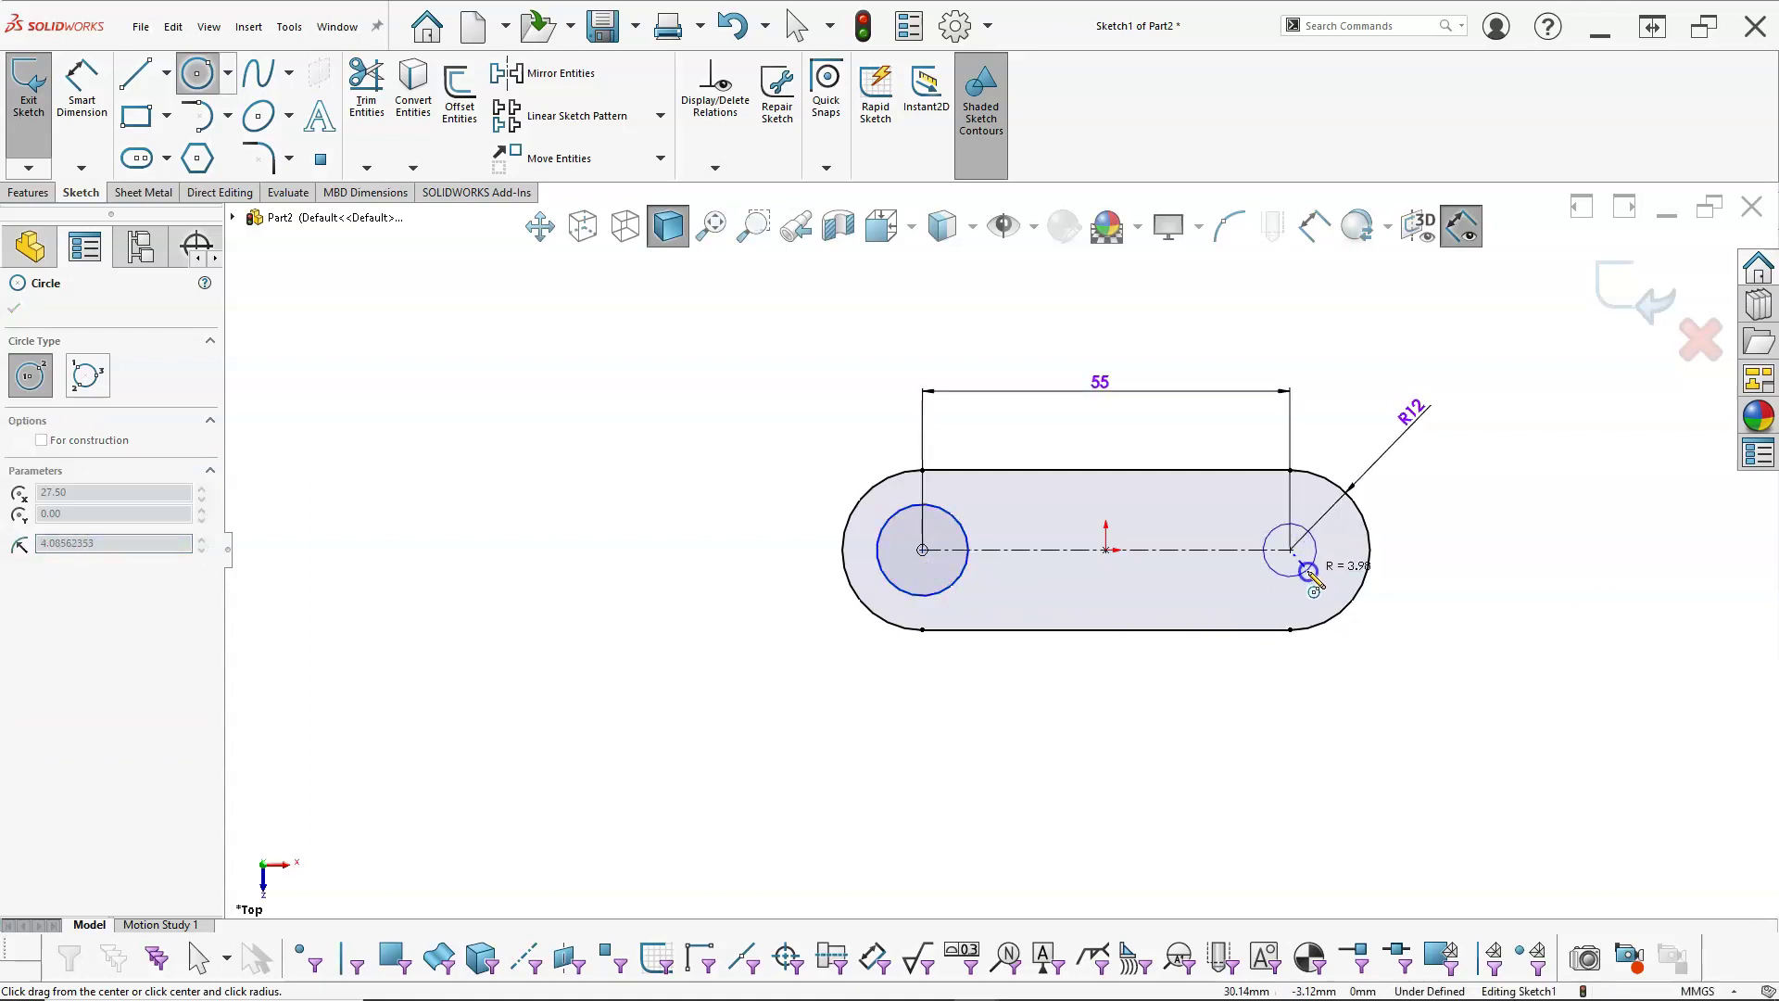
pyautogui.click(1316, 575)
# - Dimension the right circle to Ø12 and the left circle to Ø16
pyautogui.rightClick(1448, 515)
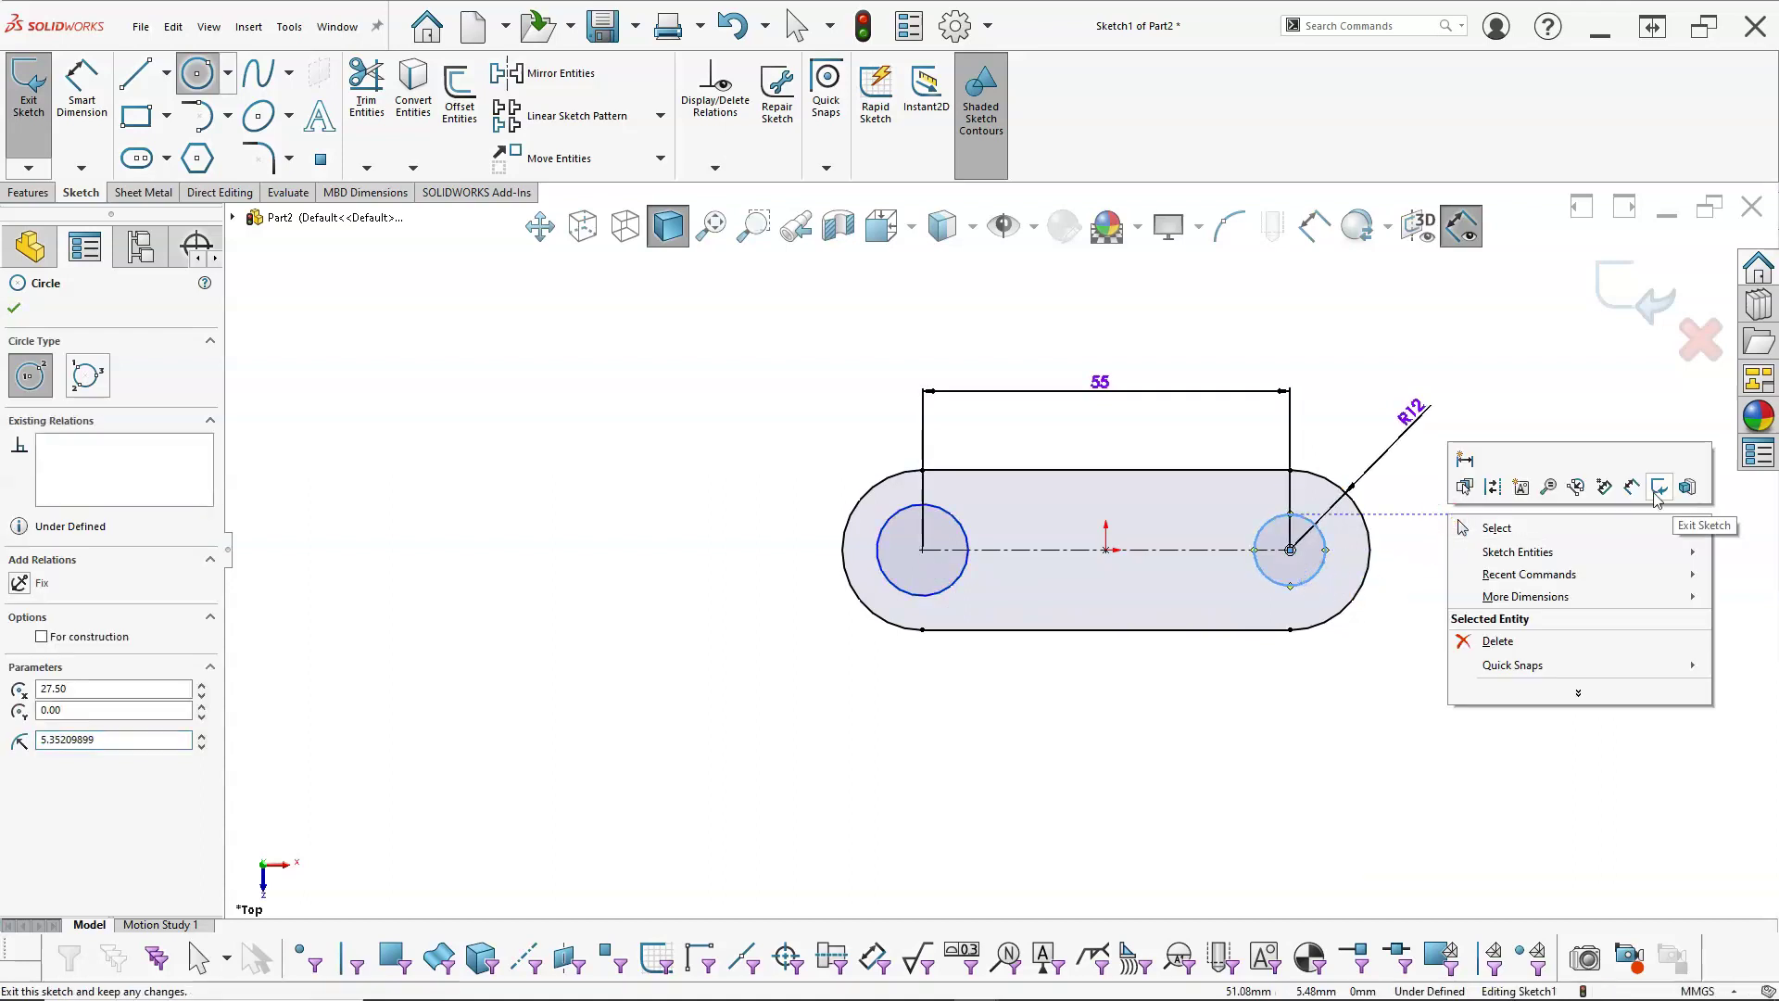
pyautogui.click(1683, 508)
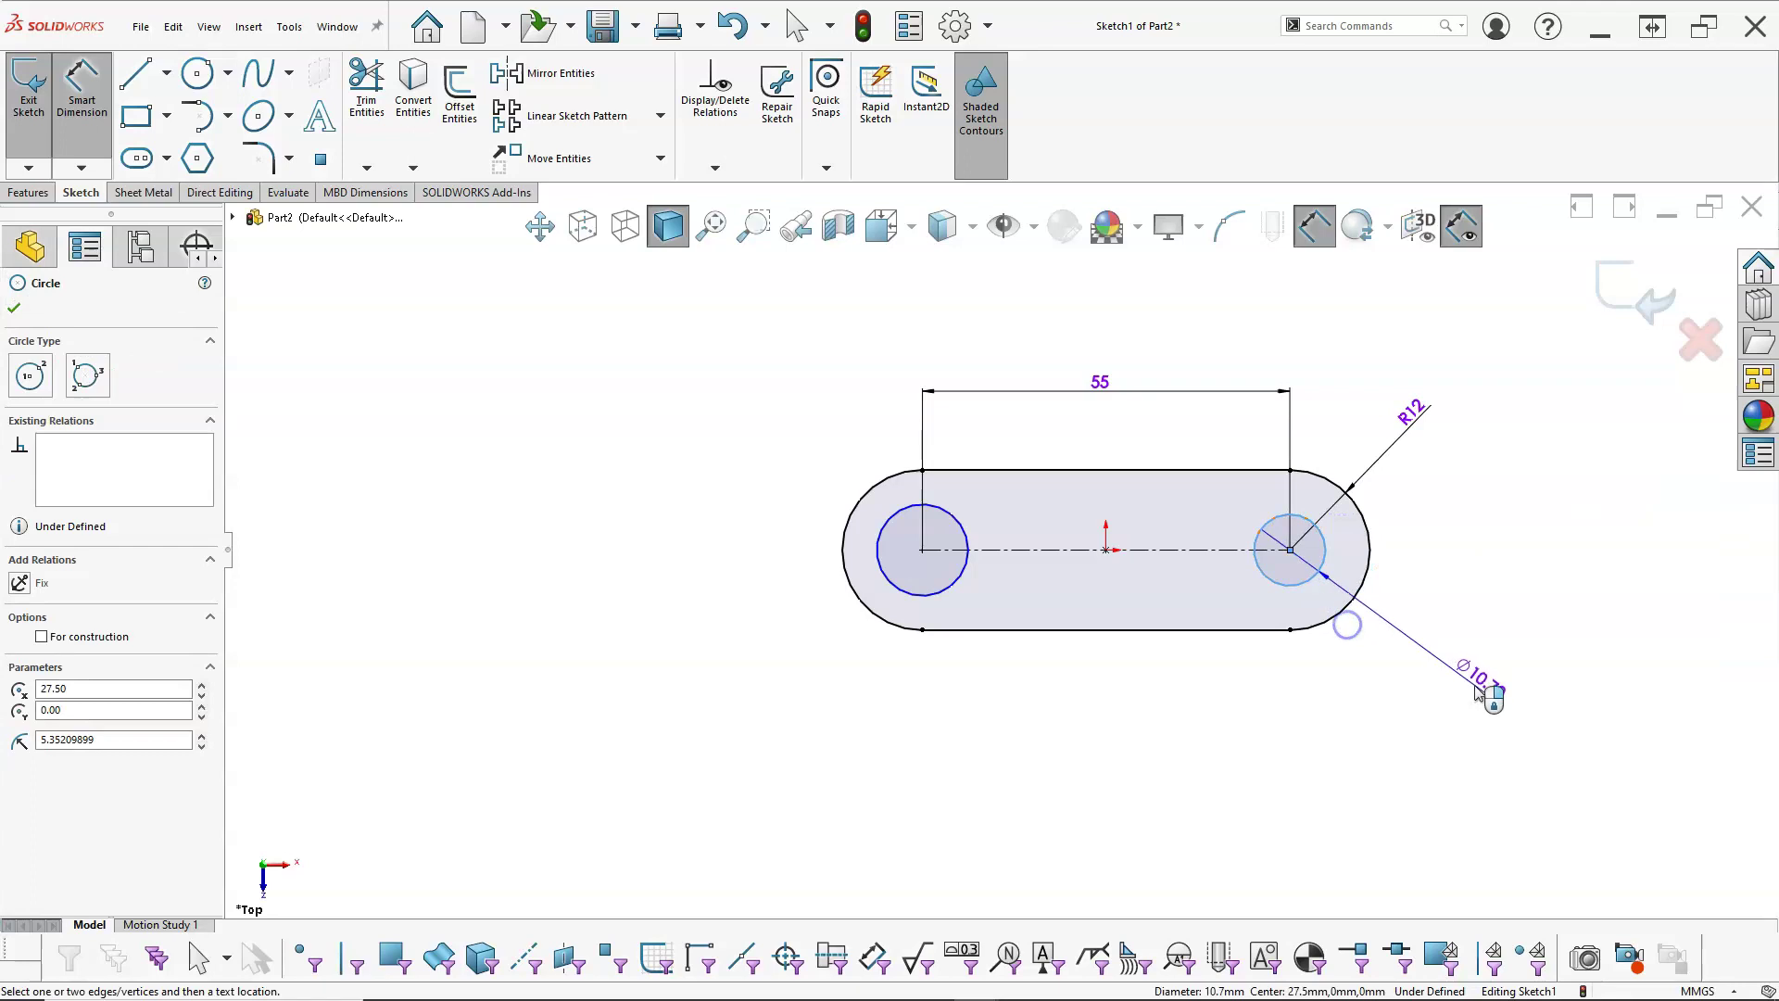
pyautogui.click(1479, 693)
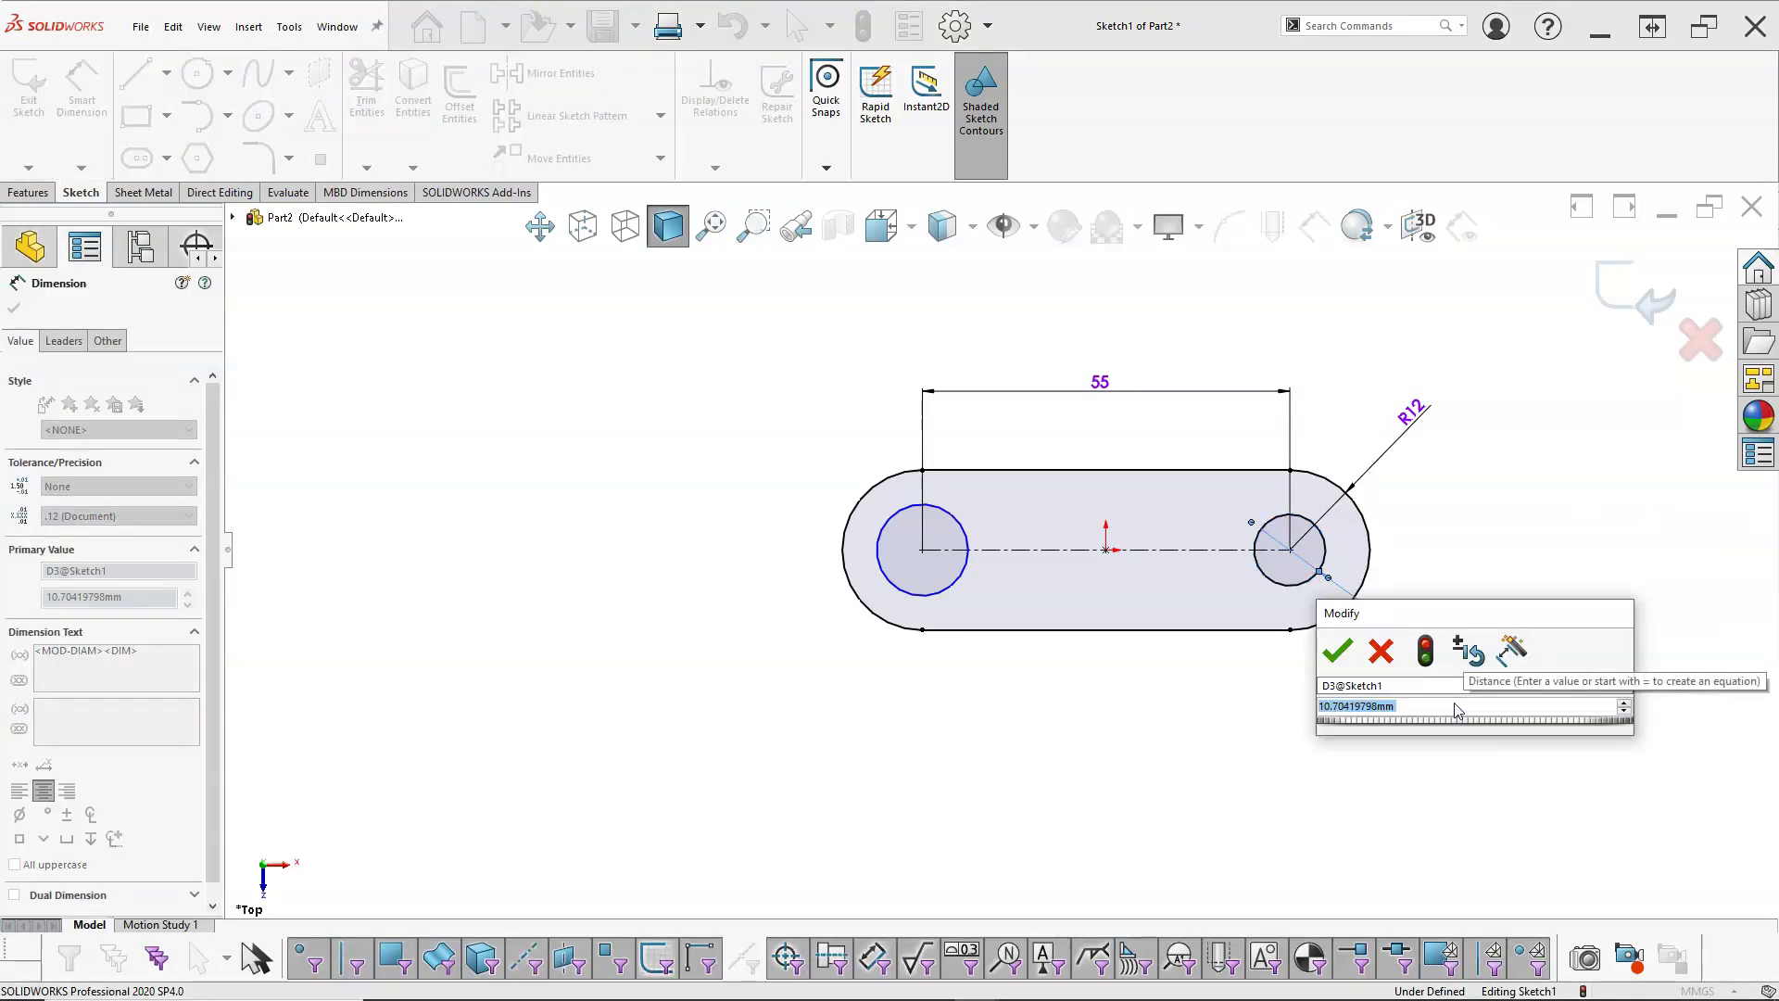
pyautogui.write('12')
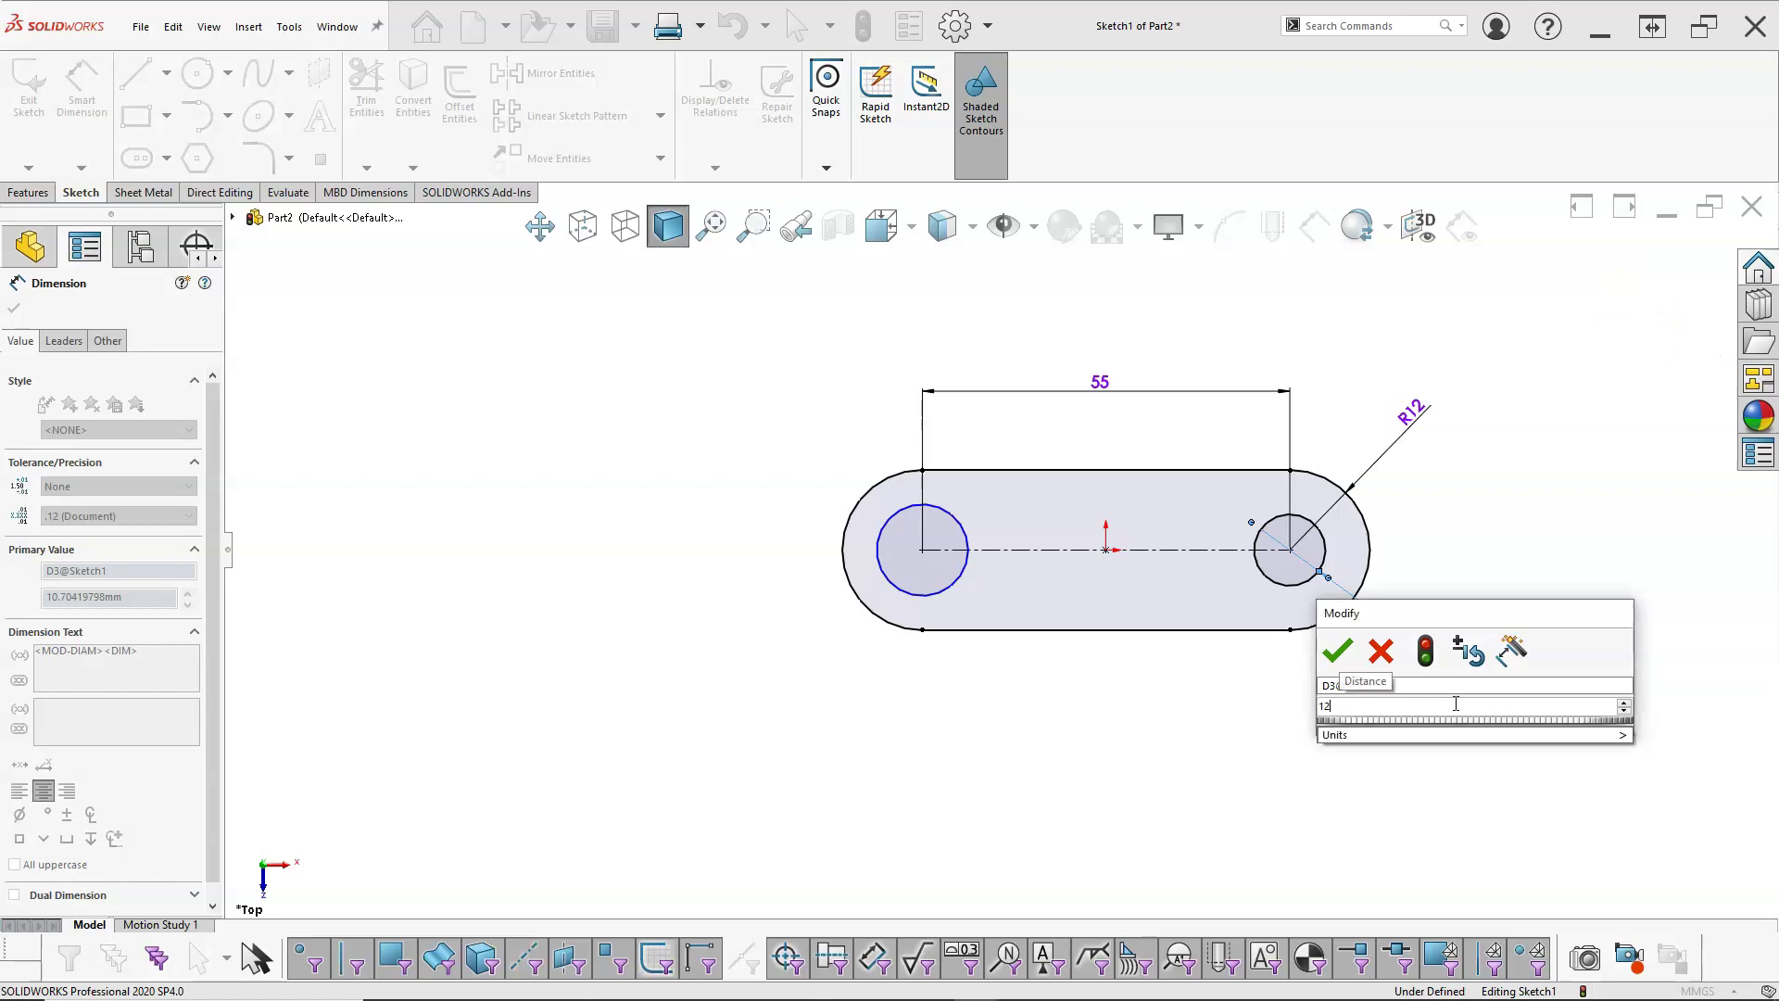
pyautogui.press('Return')
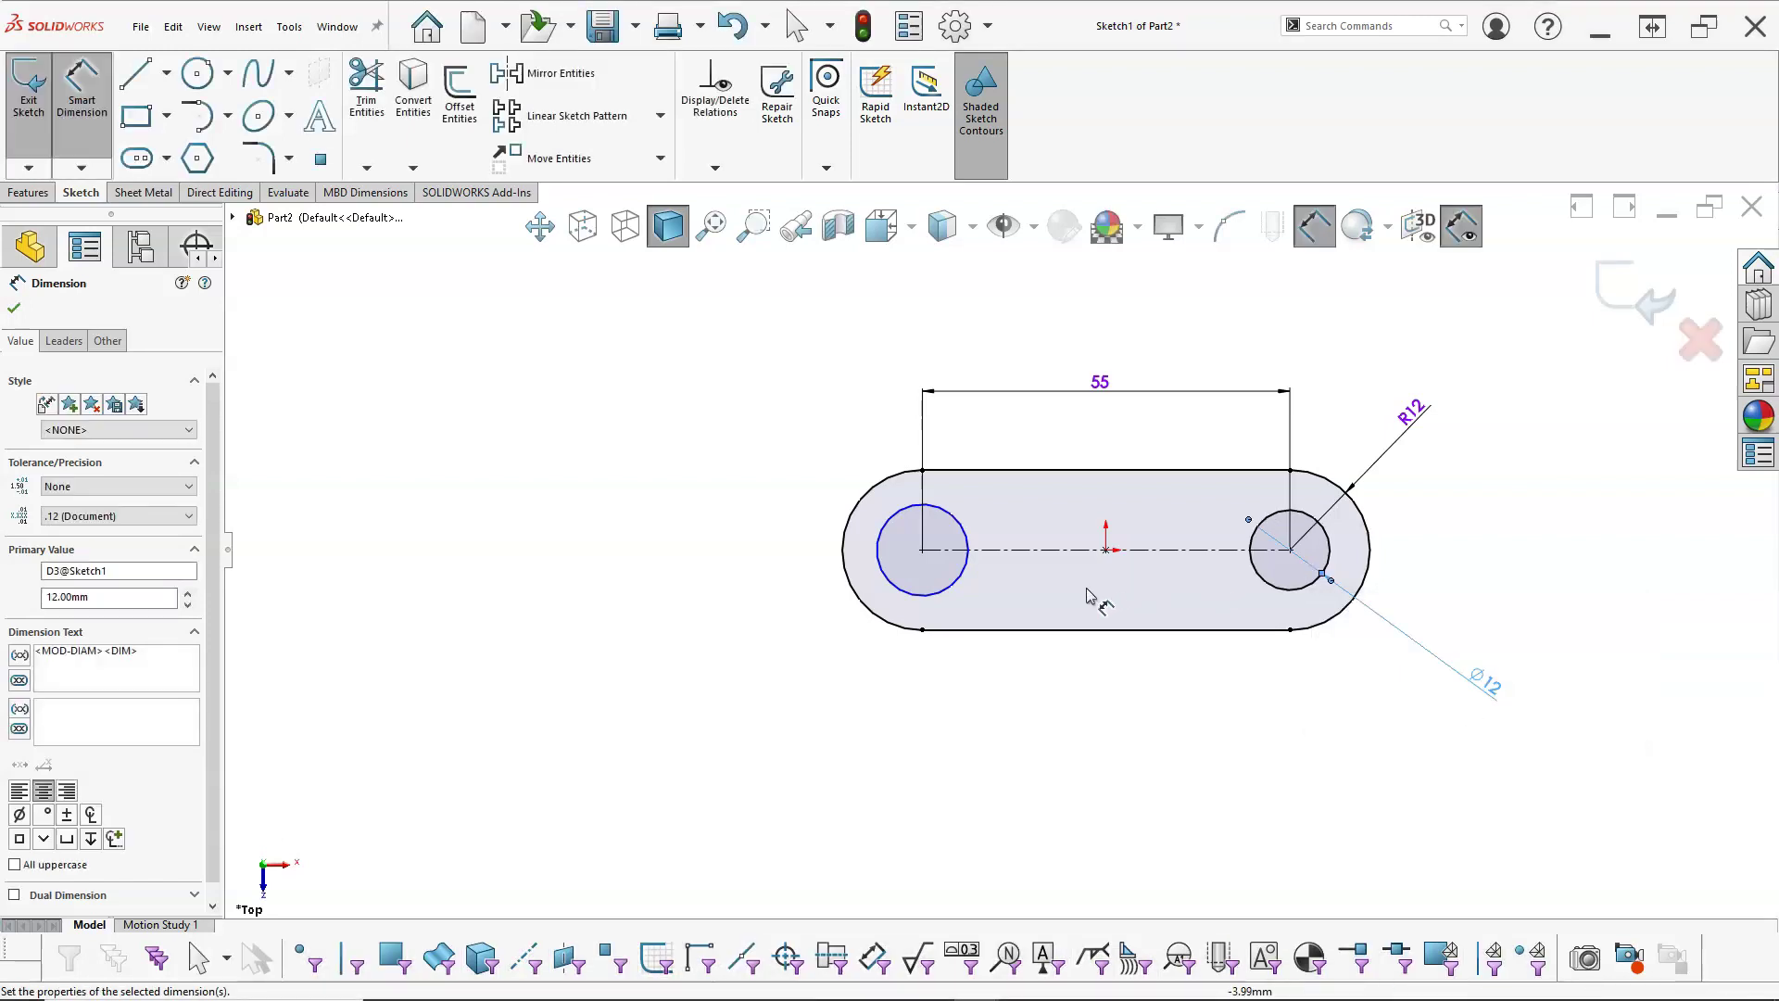
pyautogui.click(922, 594)
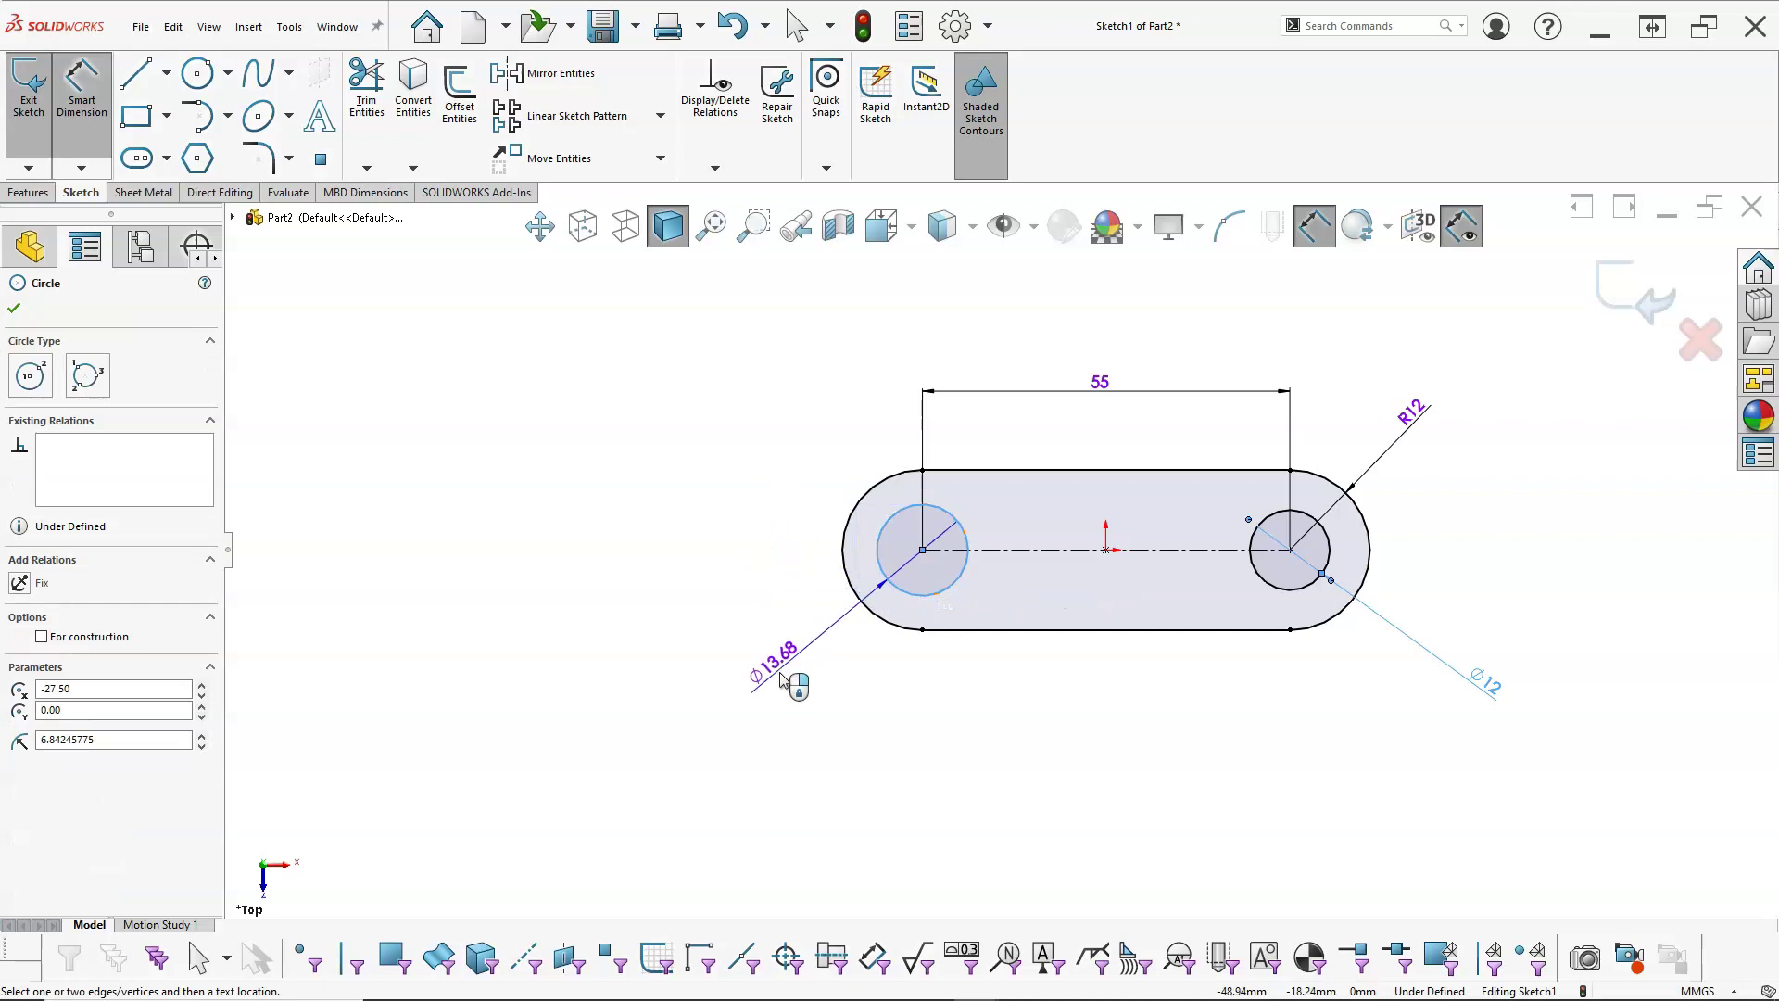
pyautogui.click(810, 679)
pyautogui.write('16')
pyautogui.press('Return')
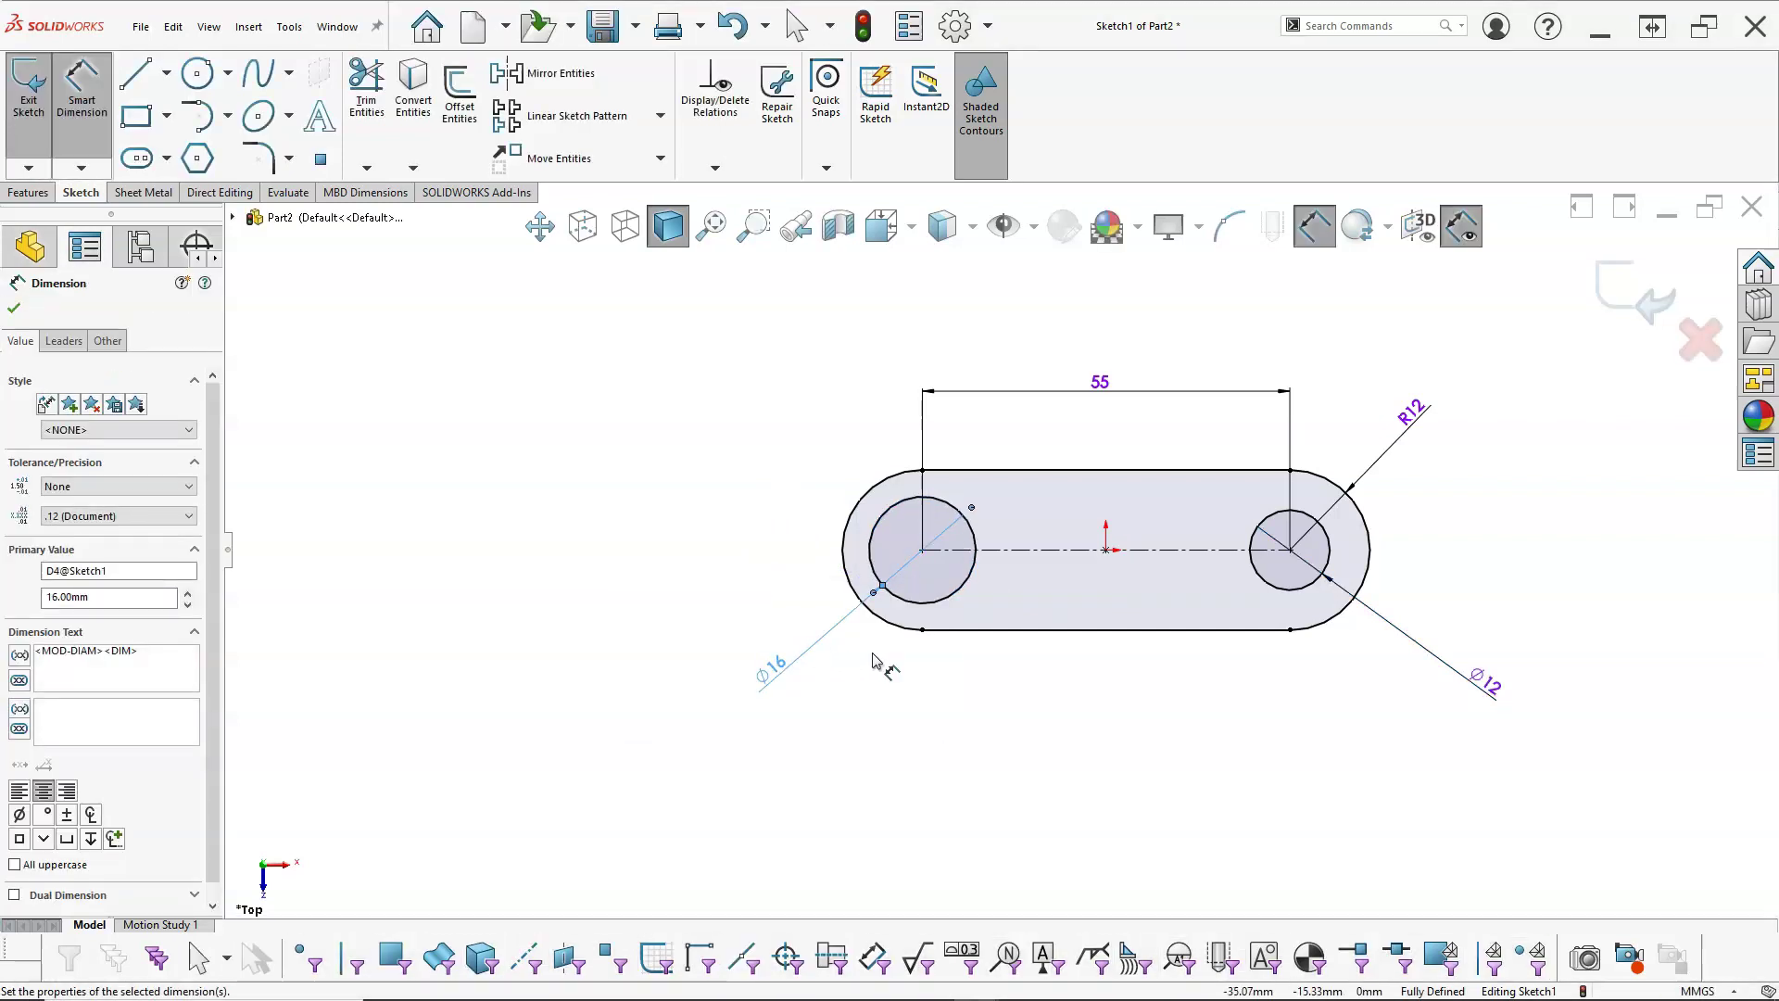
pyautogui.rightClick(744, 440)
# - Stop dimensioning and switch to the Features tools
pyautogui.click(782, 482)
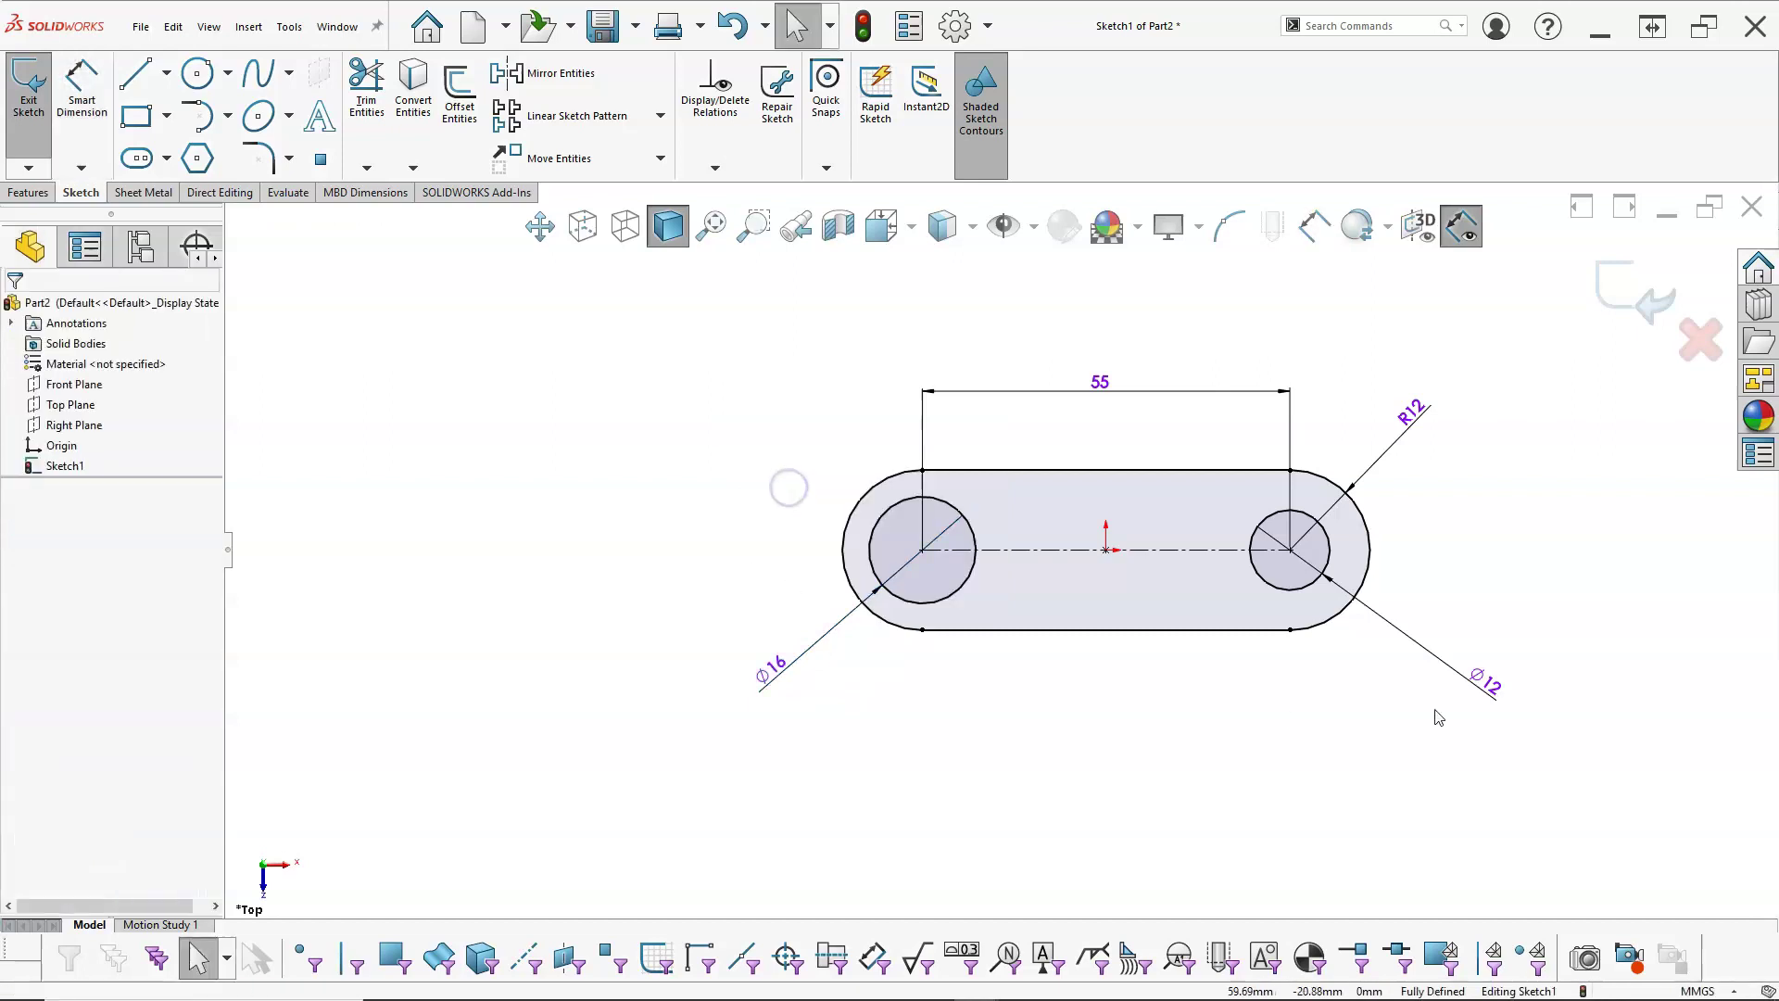
pyautogui.click(30, 193)
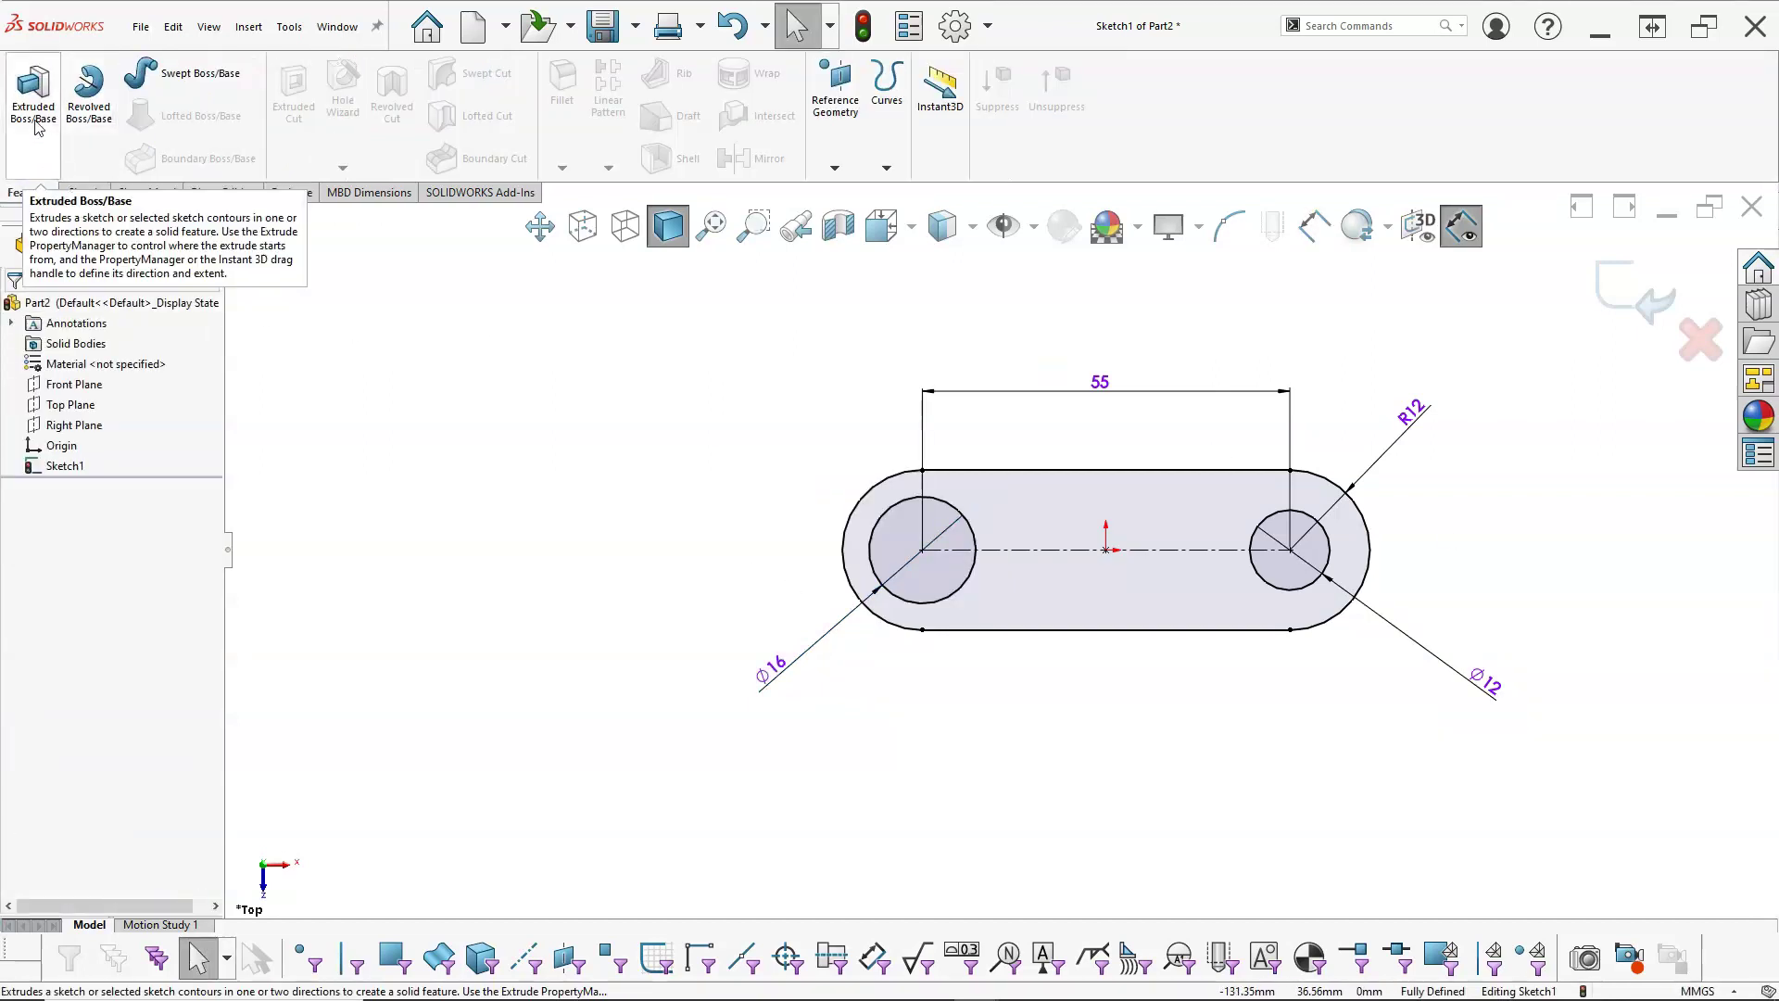
pyautogui.click(722, 528)
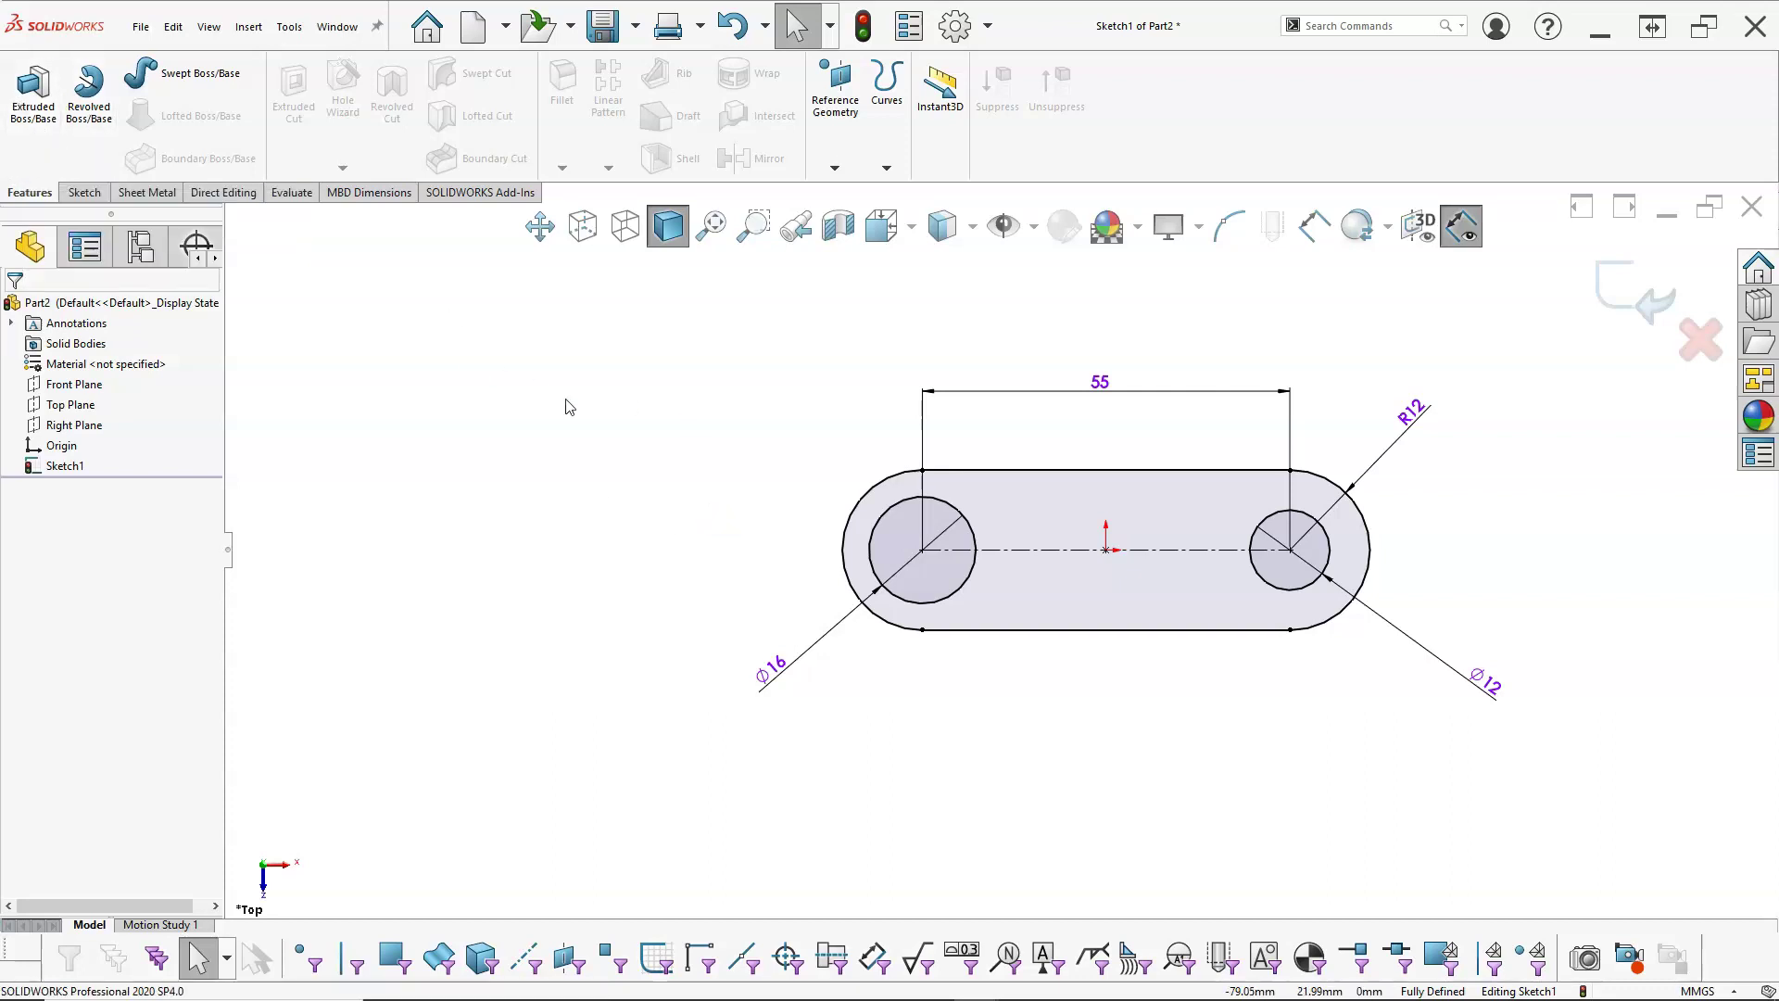
pyautogui.rightClick(668, 422)
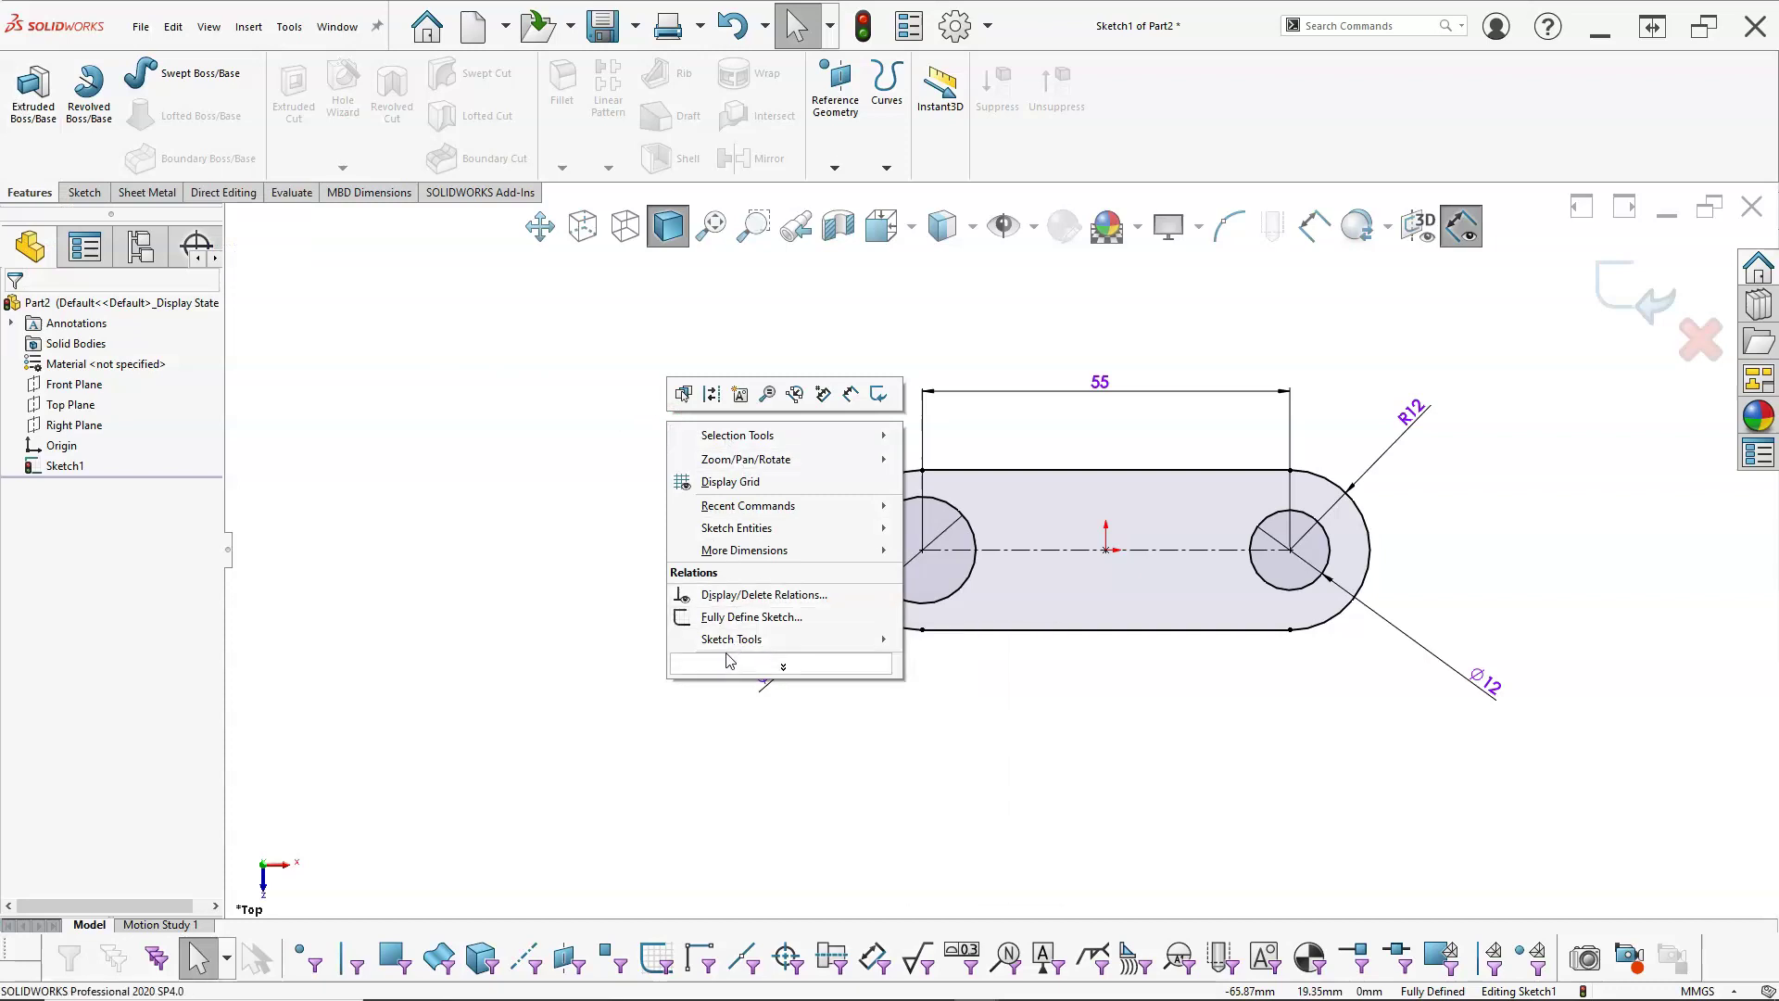
pyautogui.click(605, 394)
# - Exit the sketch and start an Extruded Boss/Base, previewing 10 mm blind
pyautogui.press('s')
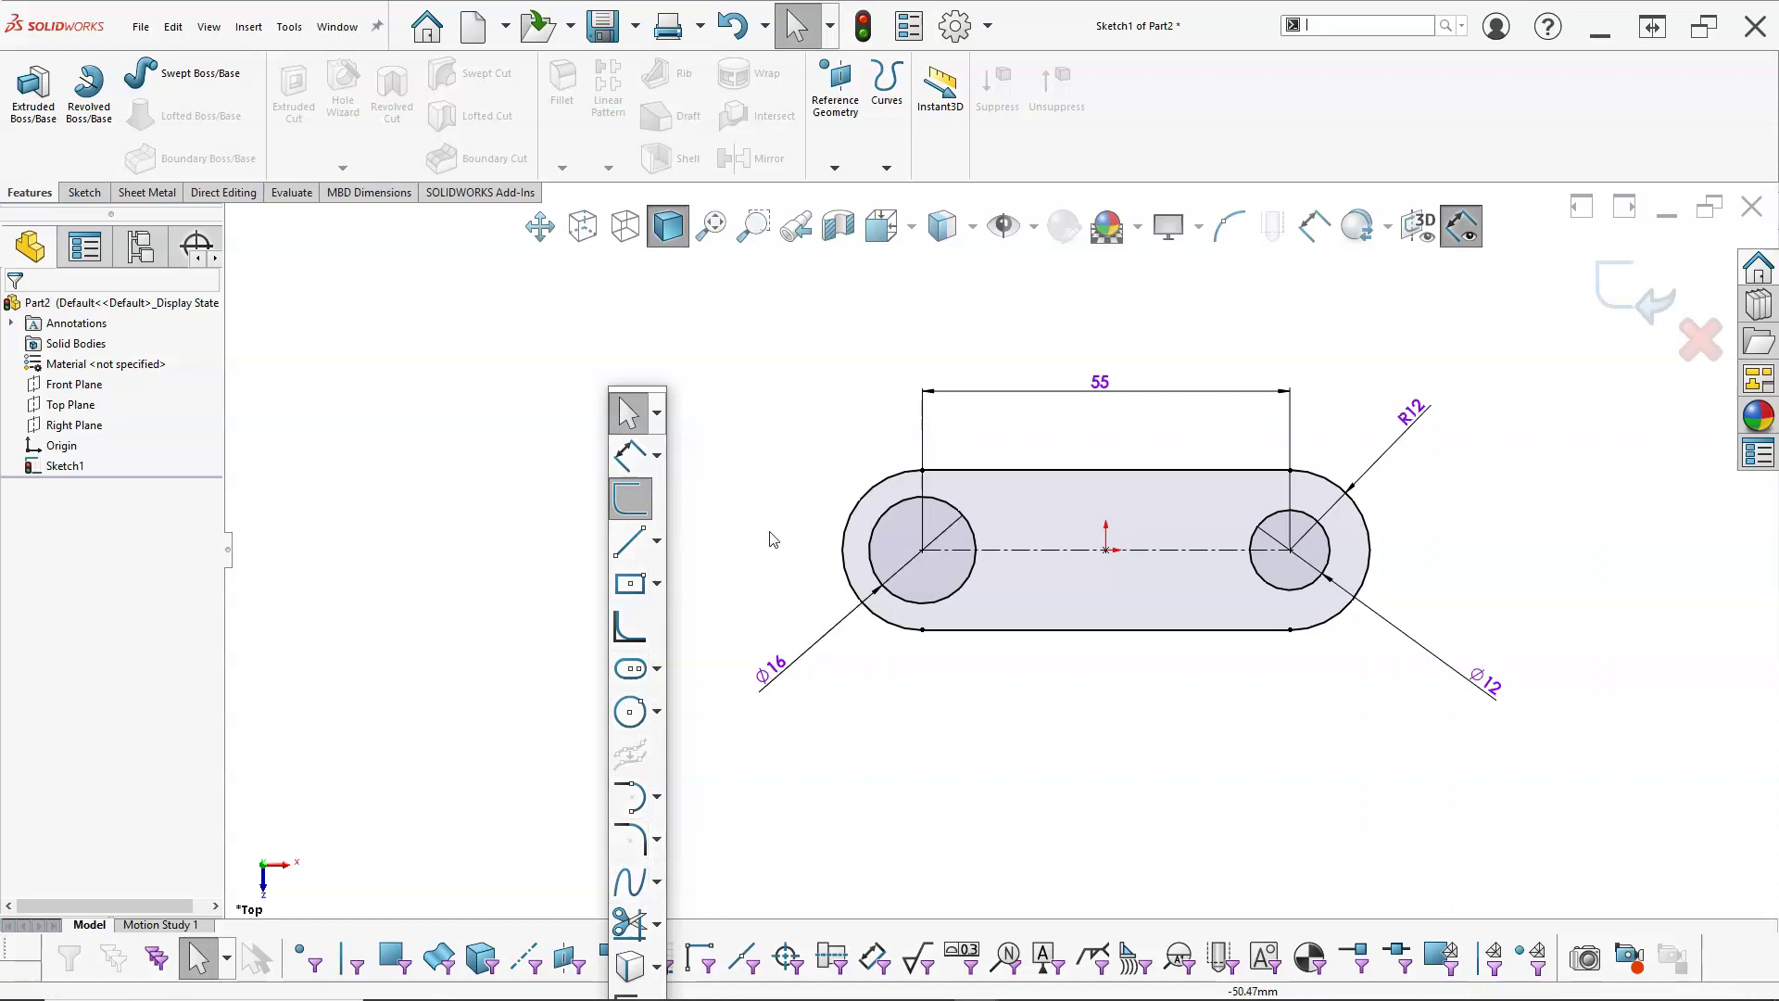
pyautogui.click(746, 454)
pyautogui.rightClick(660, 408)
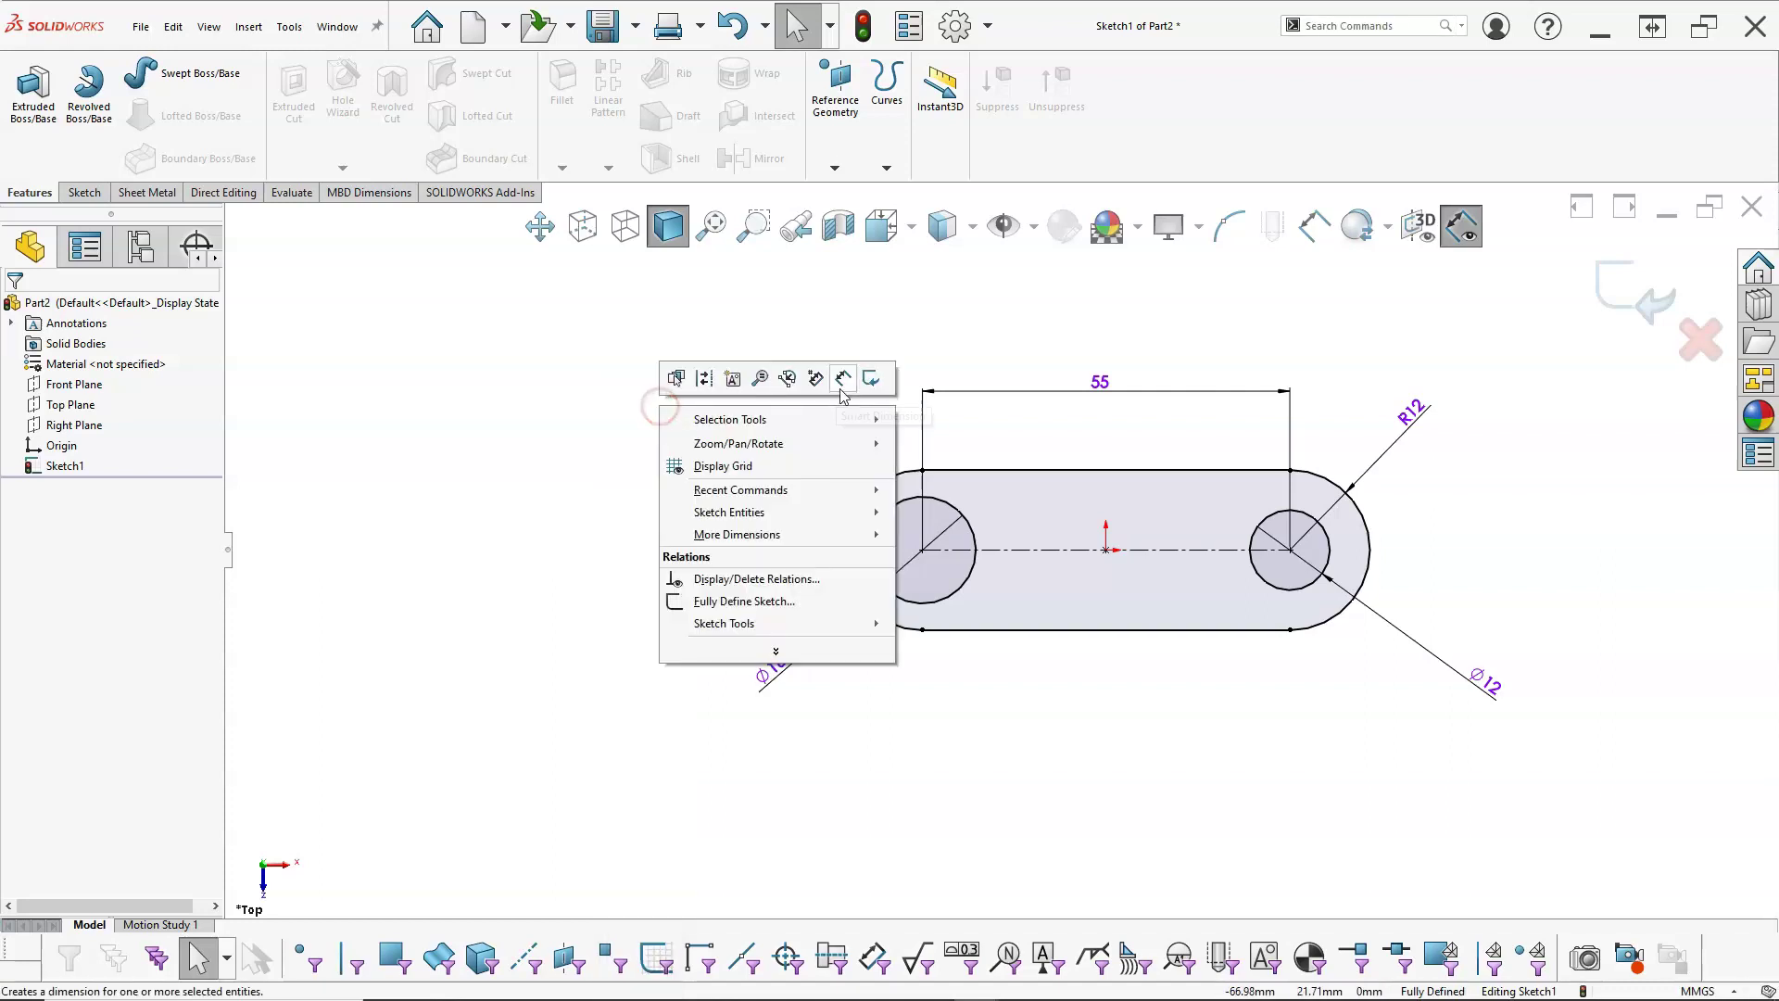
pyautogui.click(871, 378)
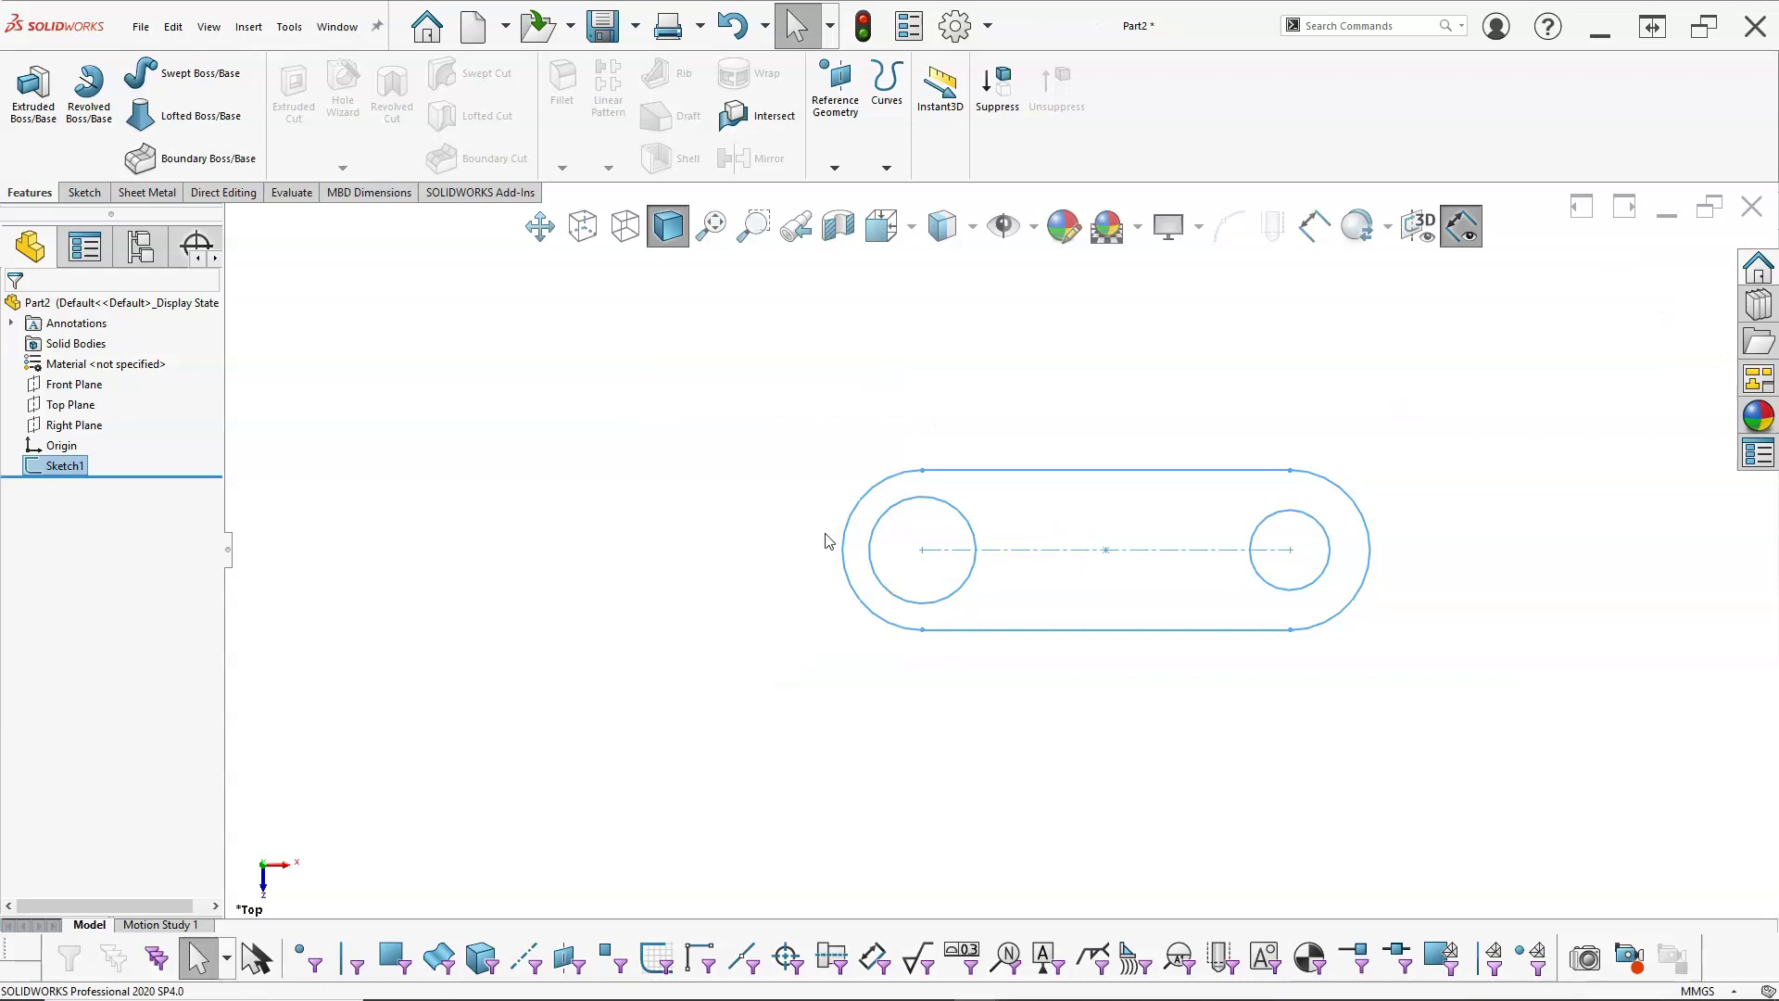
pyautogui.press('s')
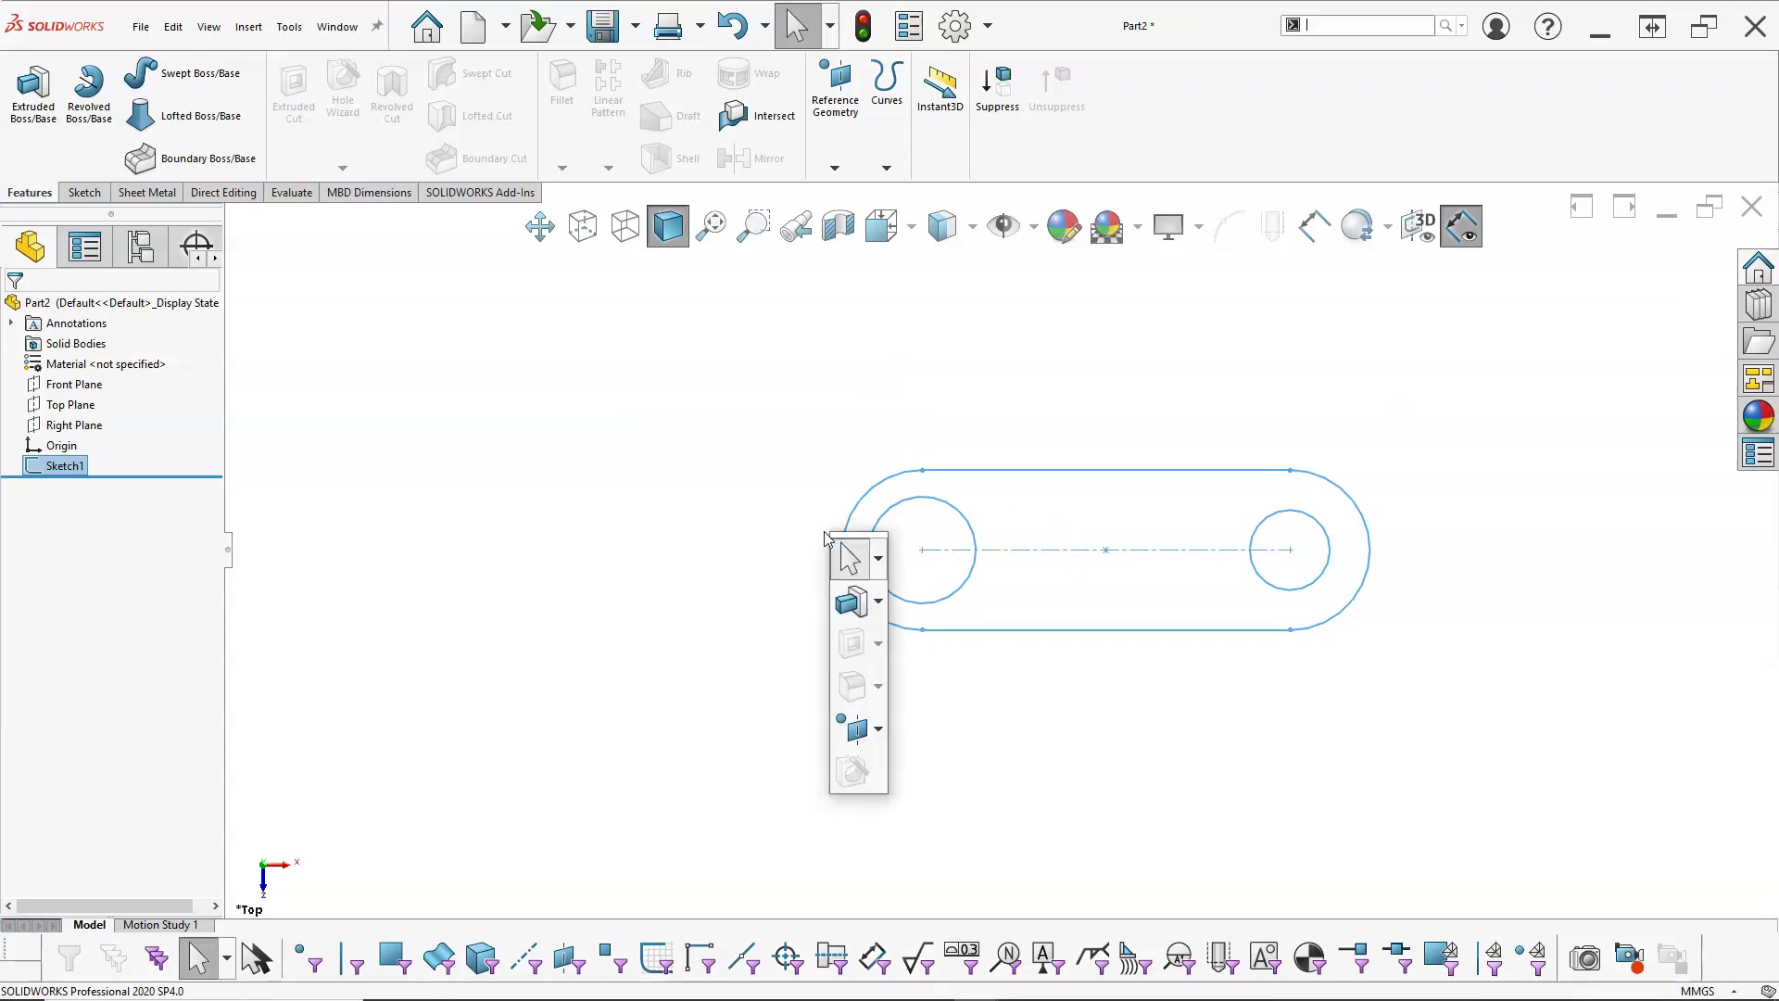
pyautogui.click(853, 602)
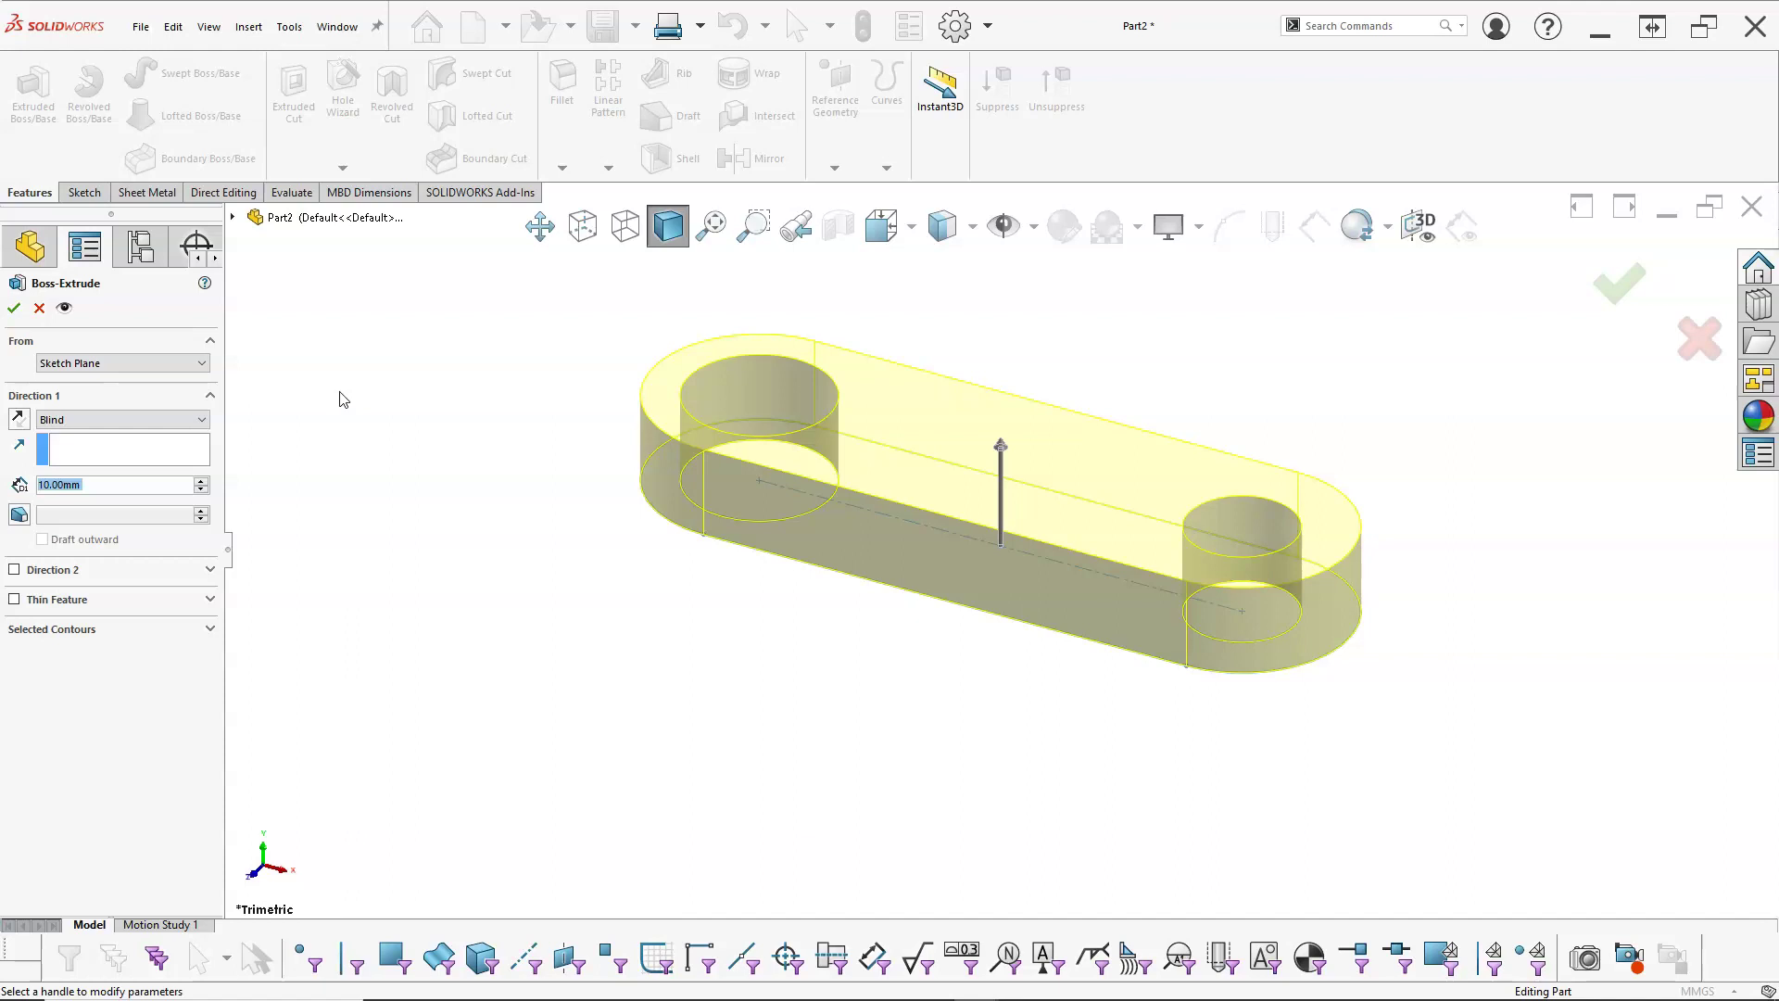
# - Accept the 10 mm extrusion, view it isometrically, and save the part as Arm
pyautogui.click(13, 308)
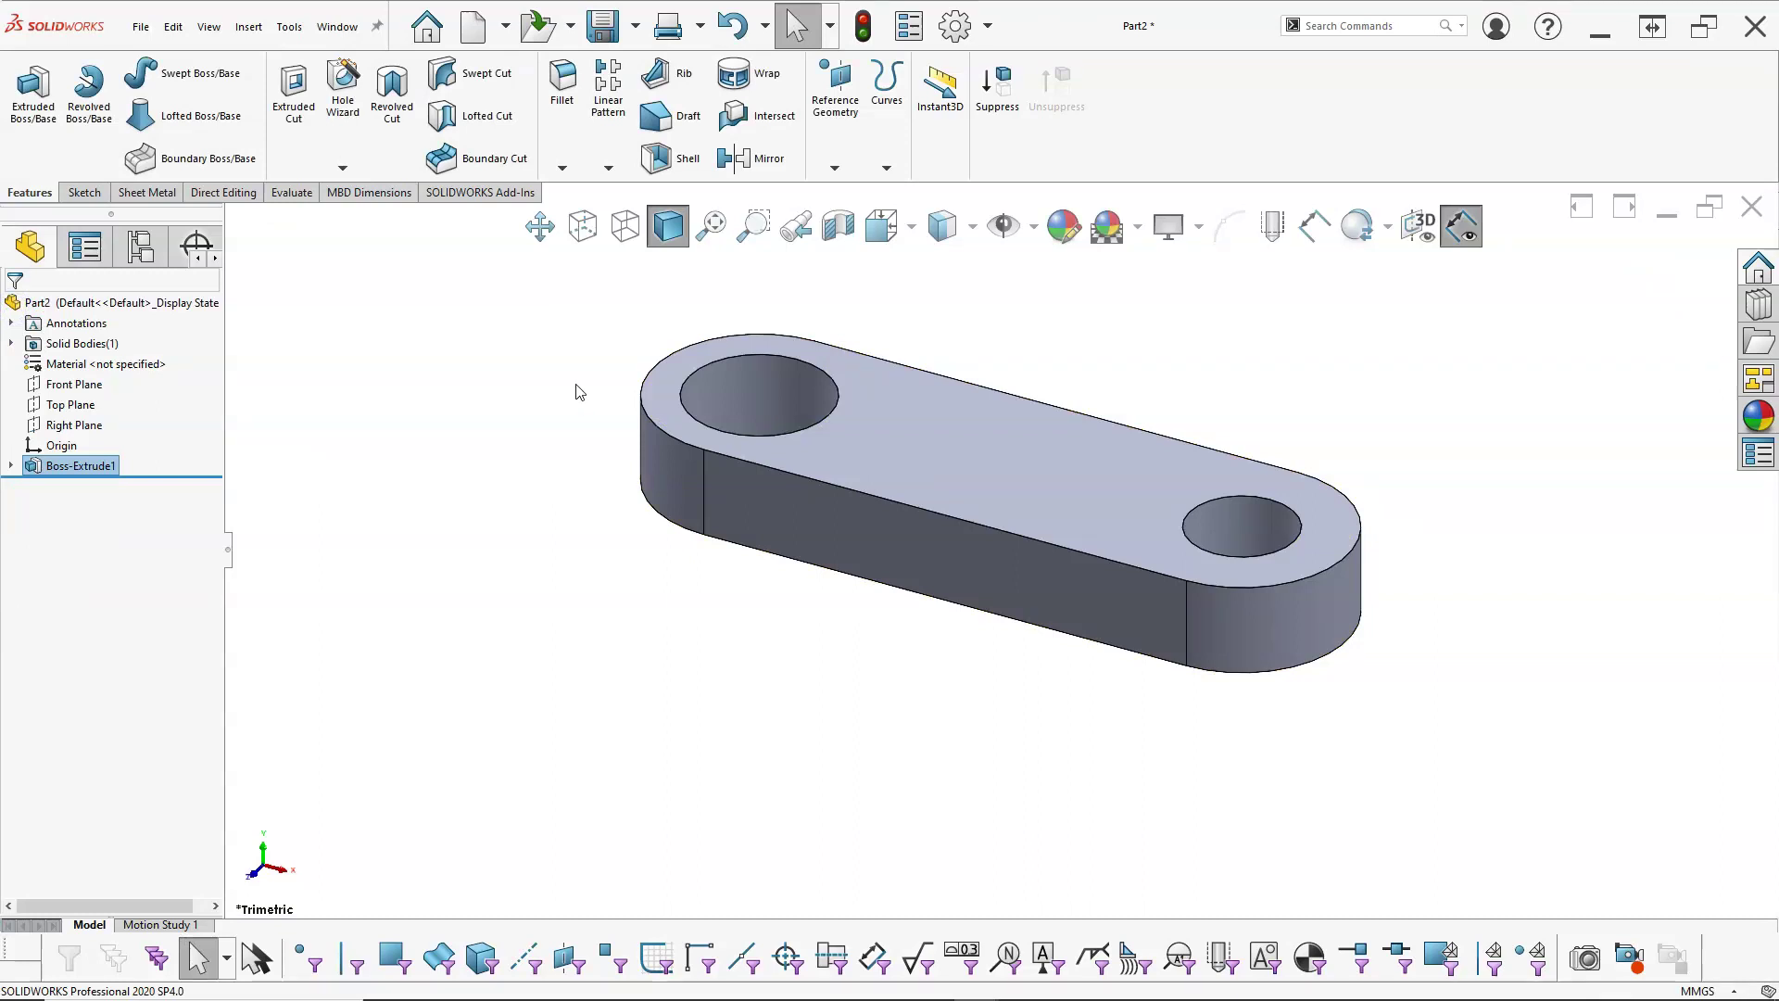
pyautogui.hotkey('ctrl', '7')
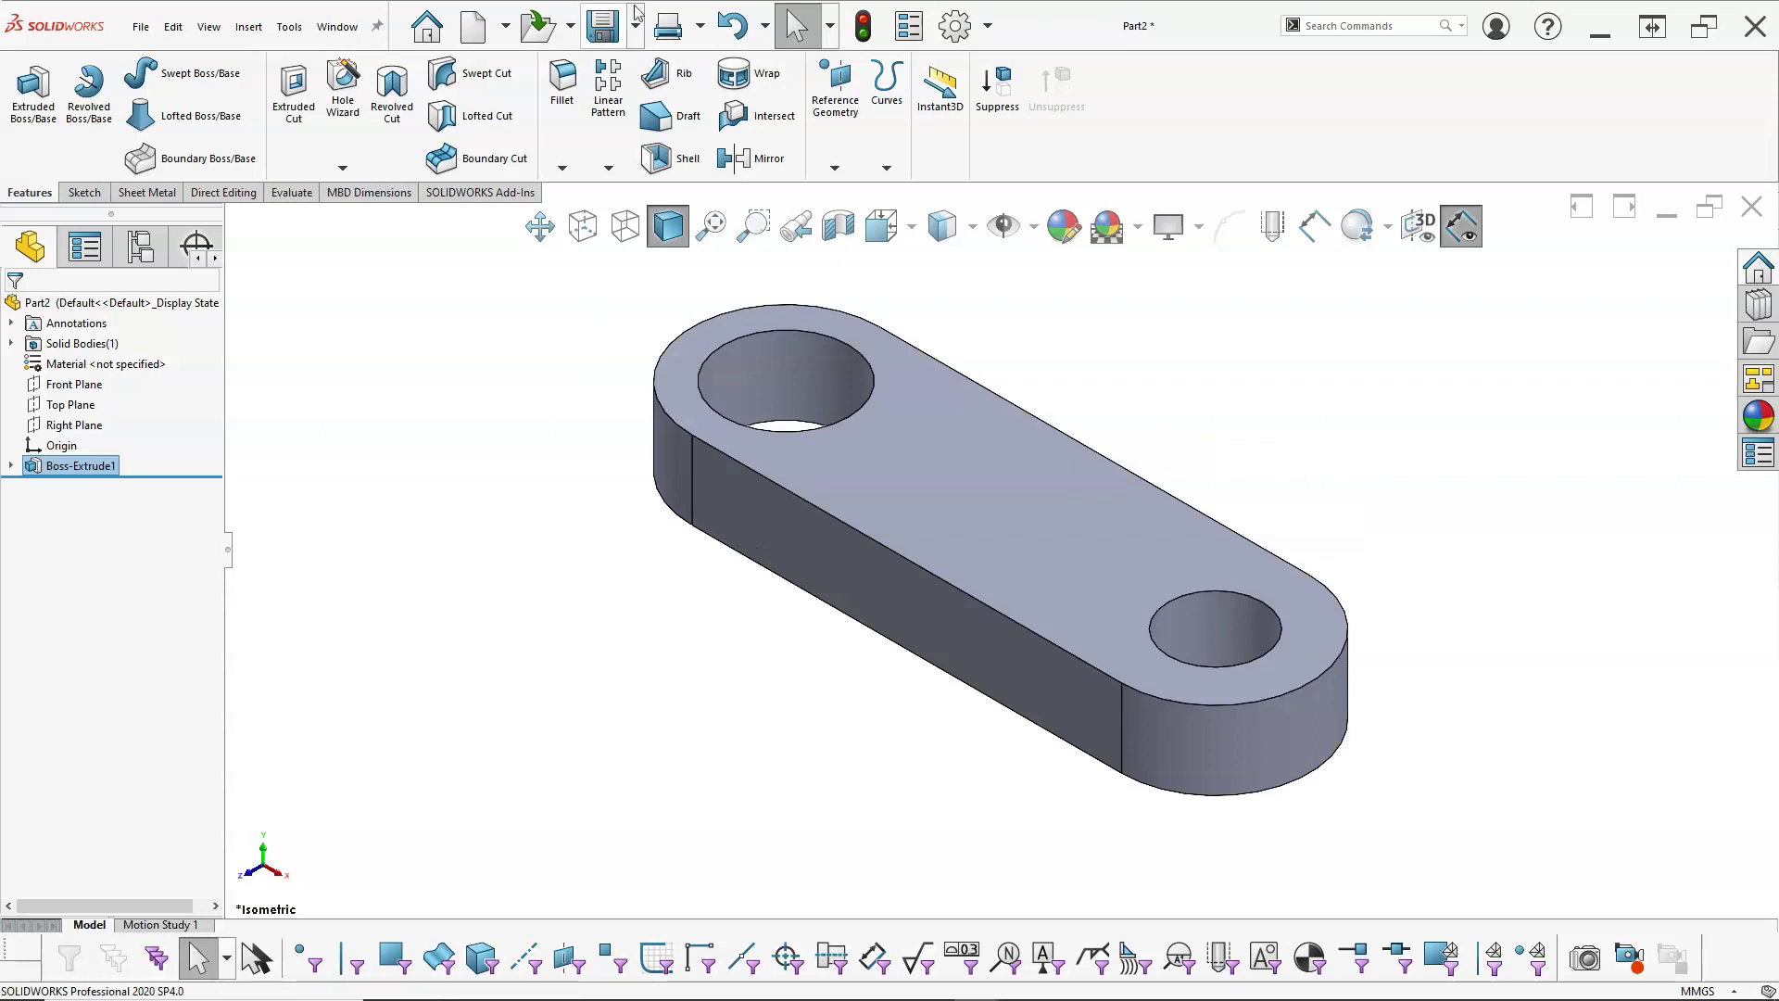
pyautogui.click(602, 26)
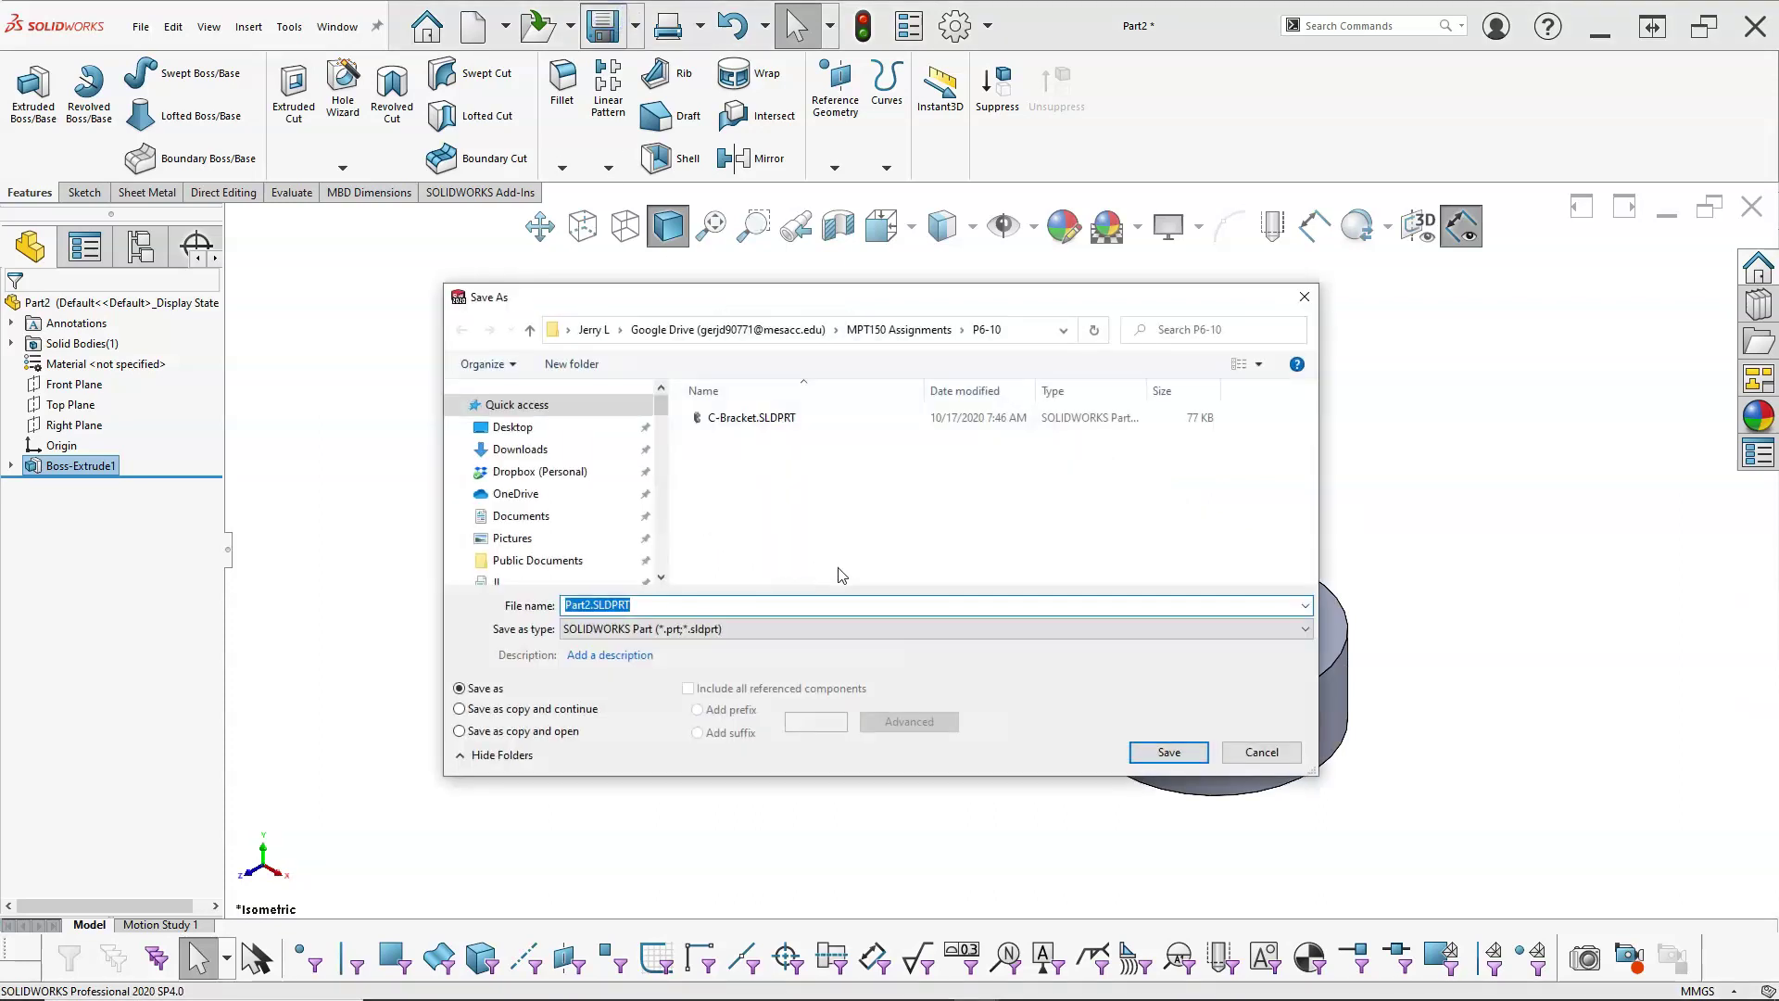
pyautogui.write('Arm')
pyautogui.click(1169, 753)
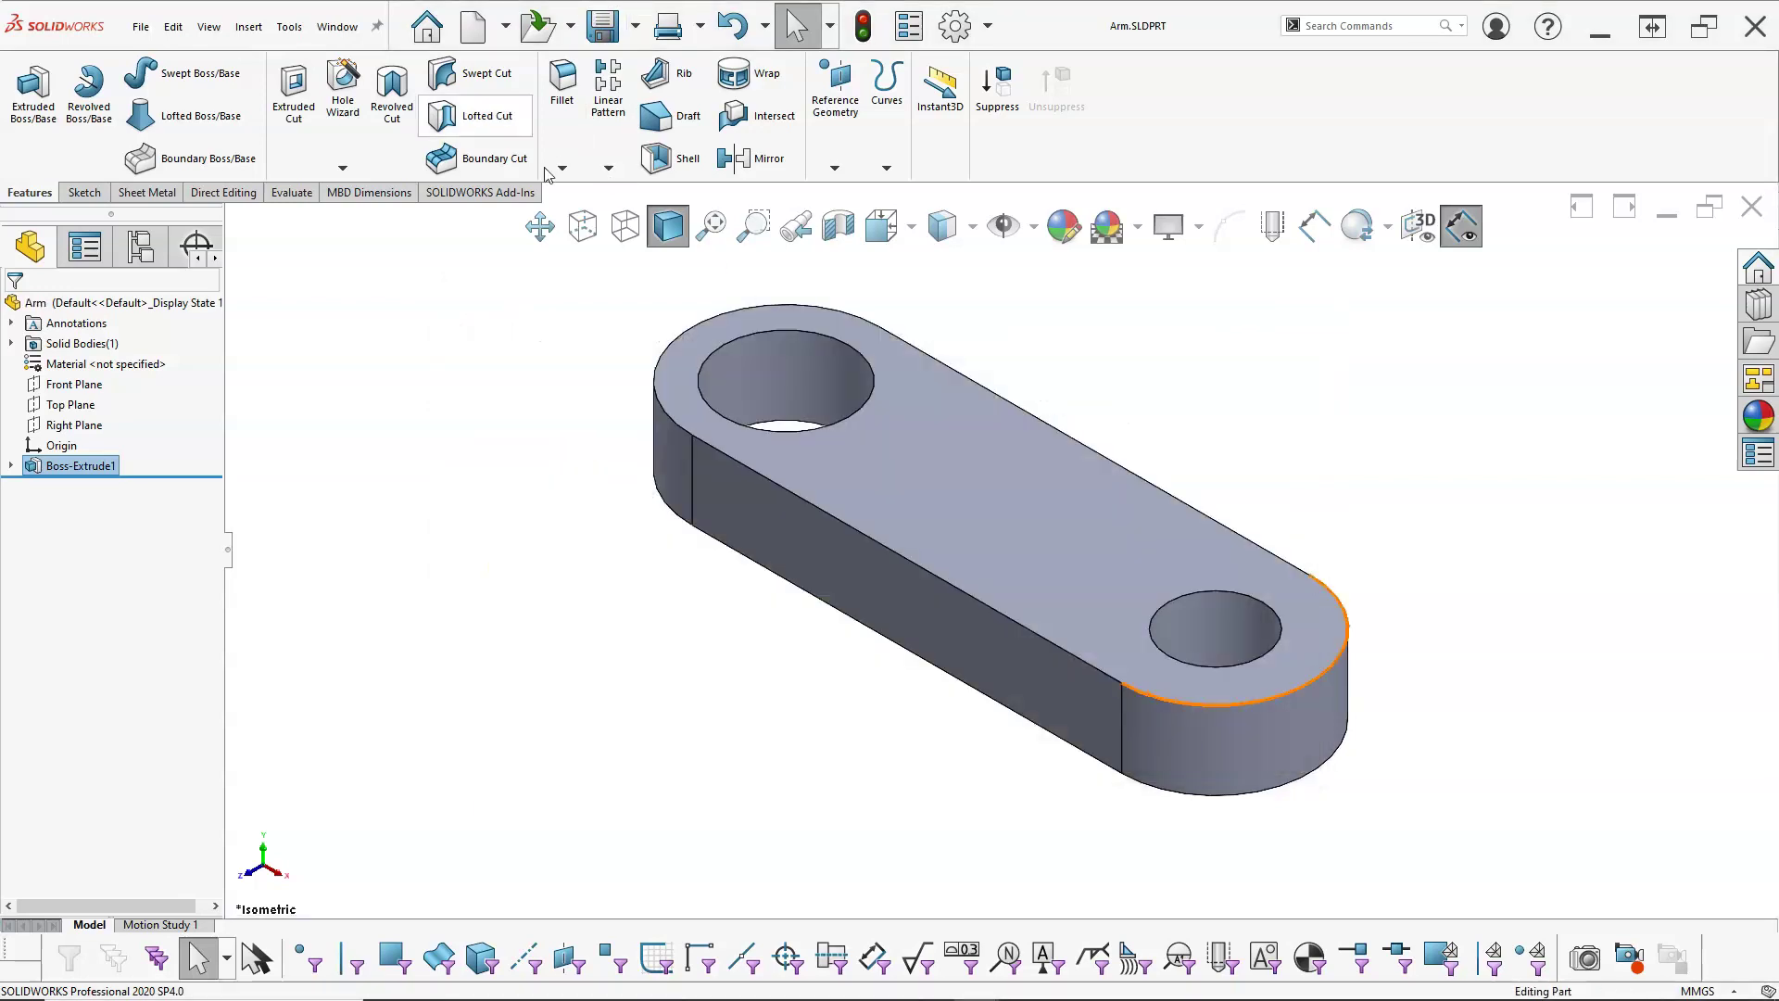
pyautogui.click(325, 26)
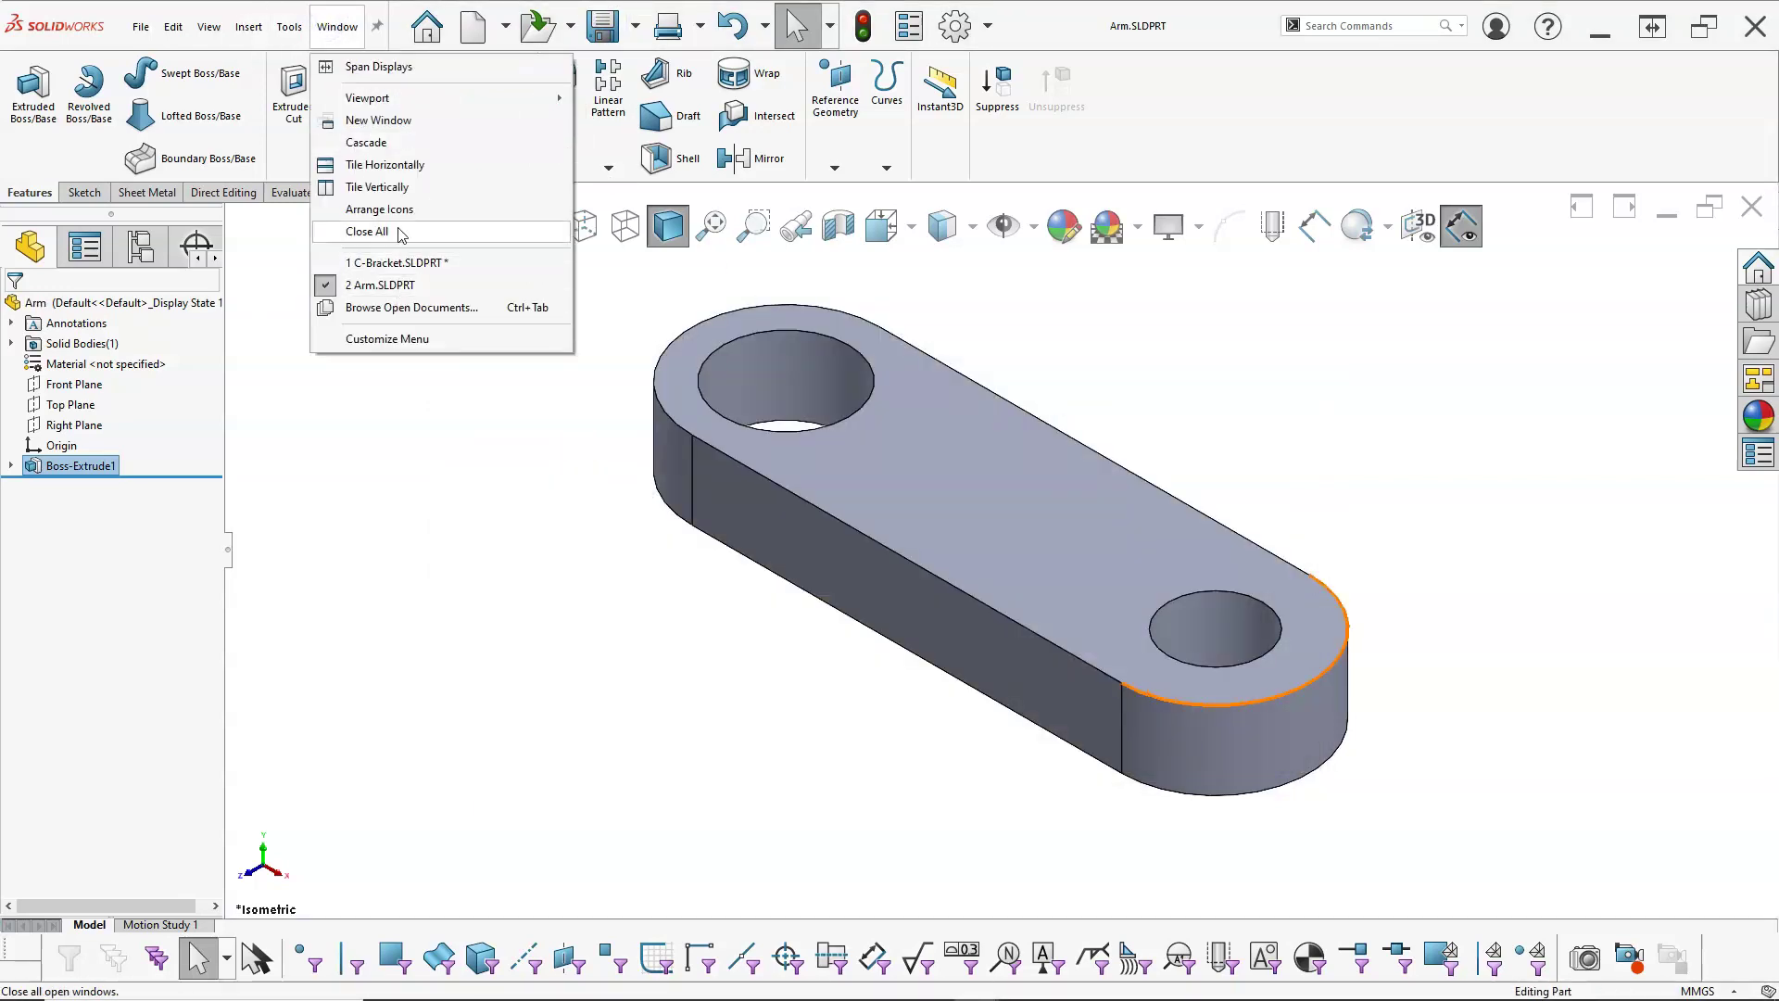
pyautogui.moveTo(393, 287)
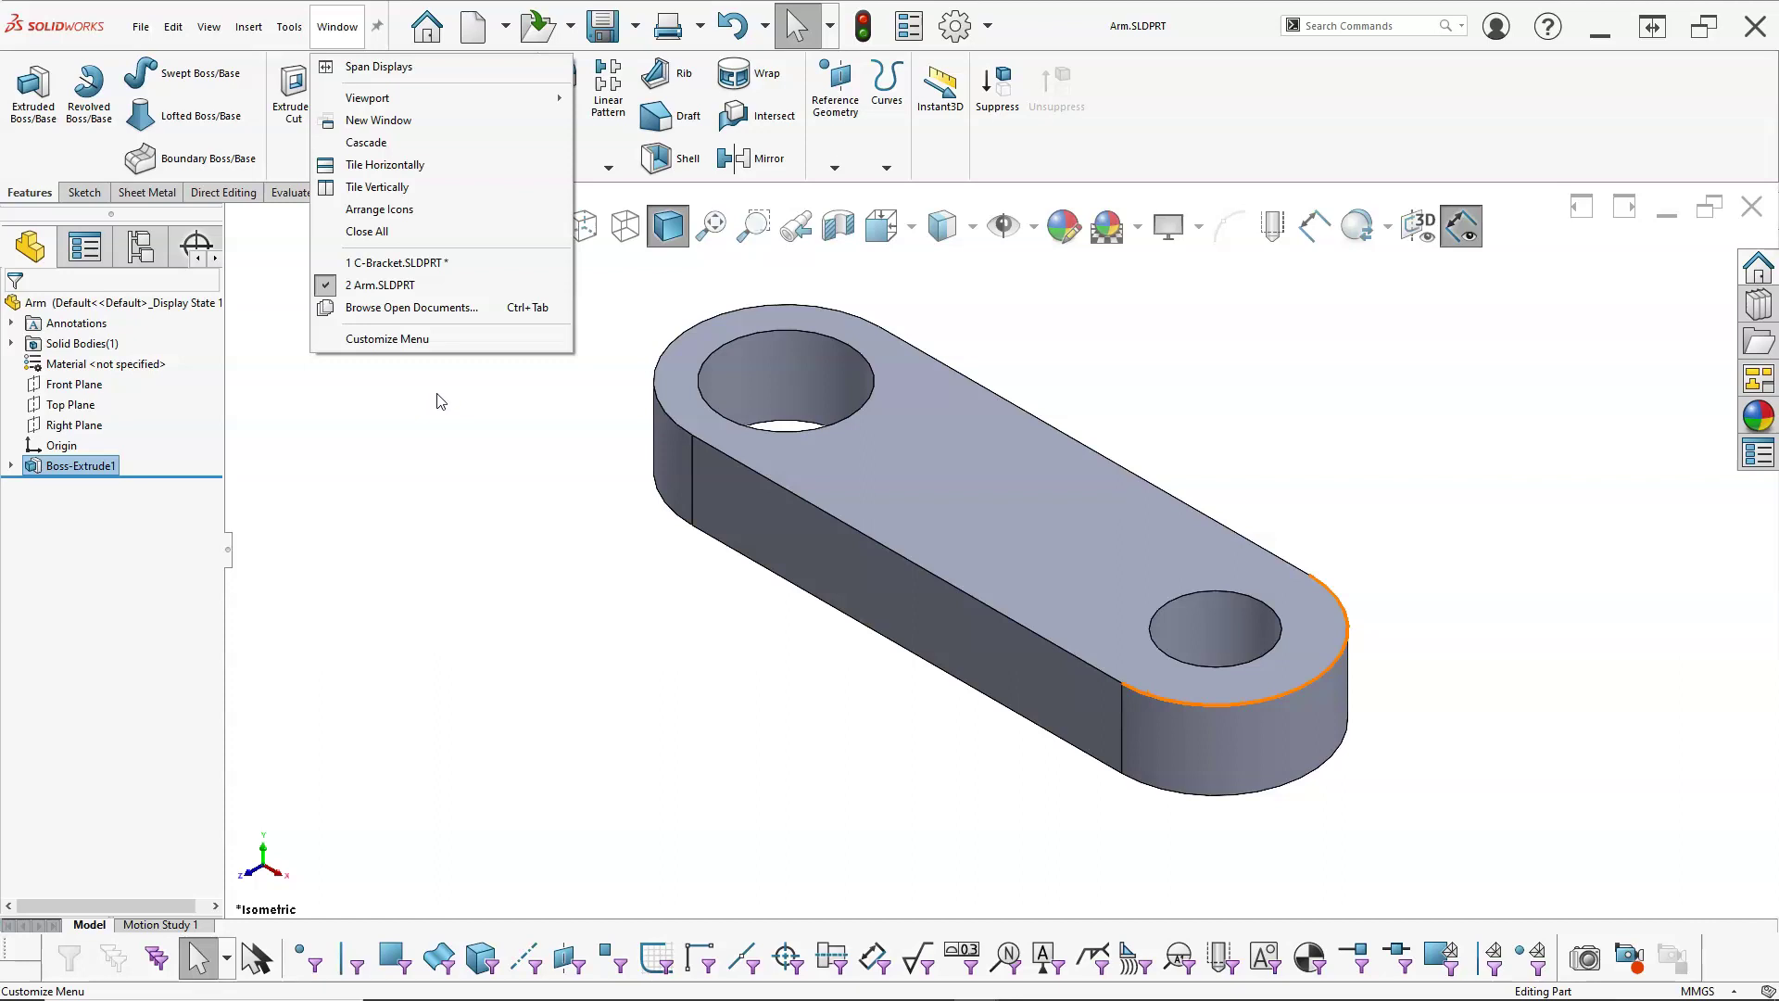
pyautogui.click(445, 385)
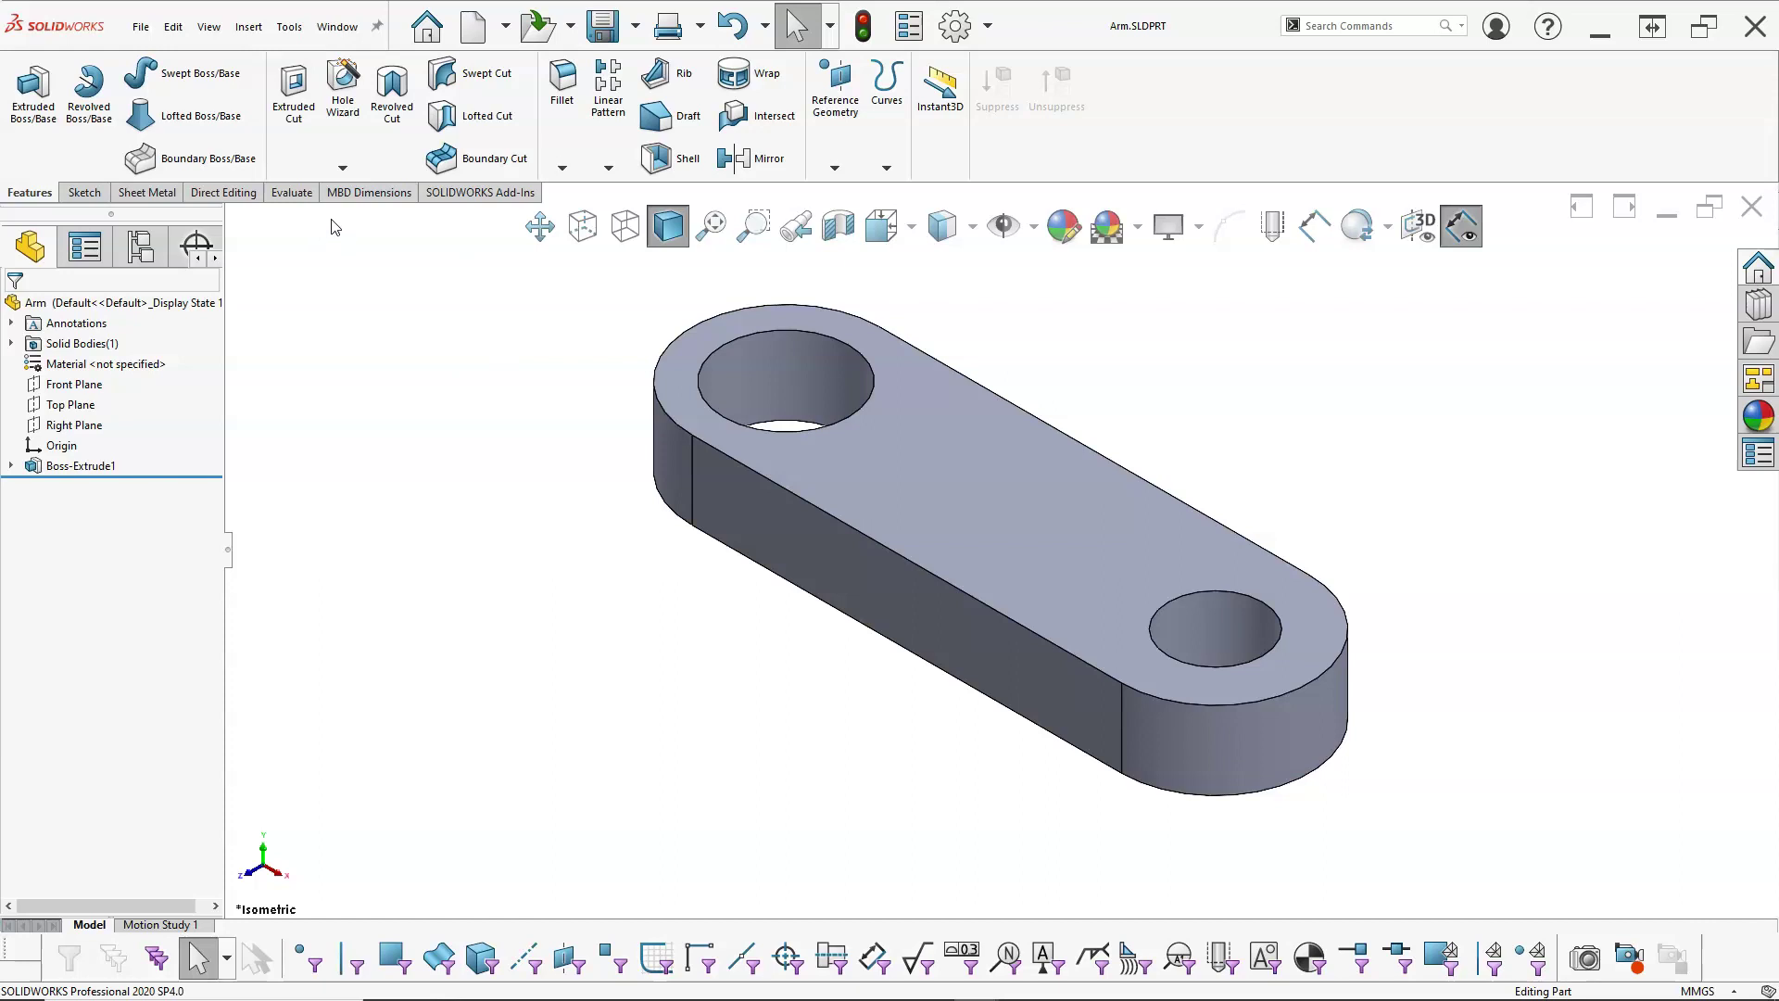
# - Create Part3 from the Part Metric template and widen the FeatureManager panel
pyautogui.click(470, 28)
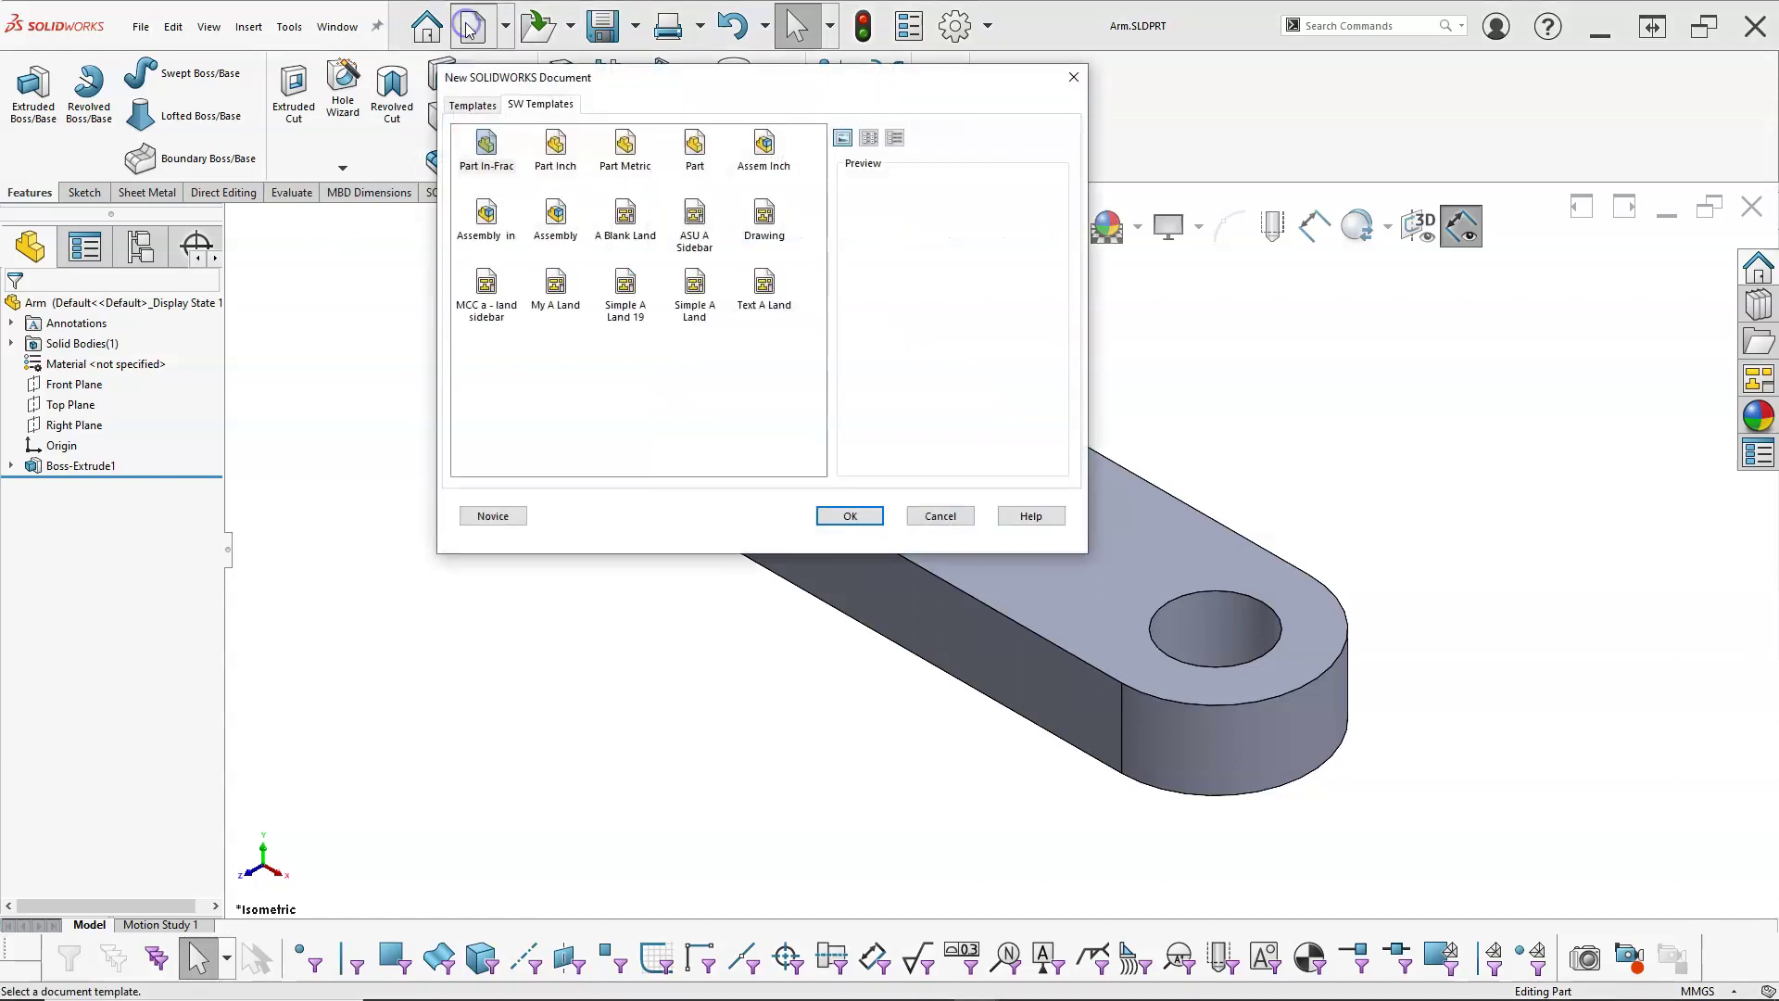
pyautogui.doubleClick(623, 148)
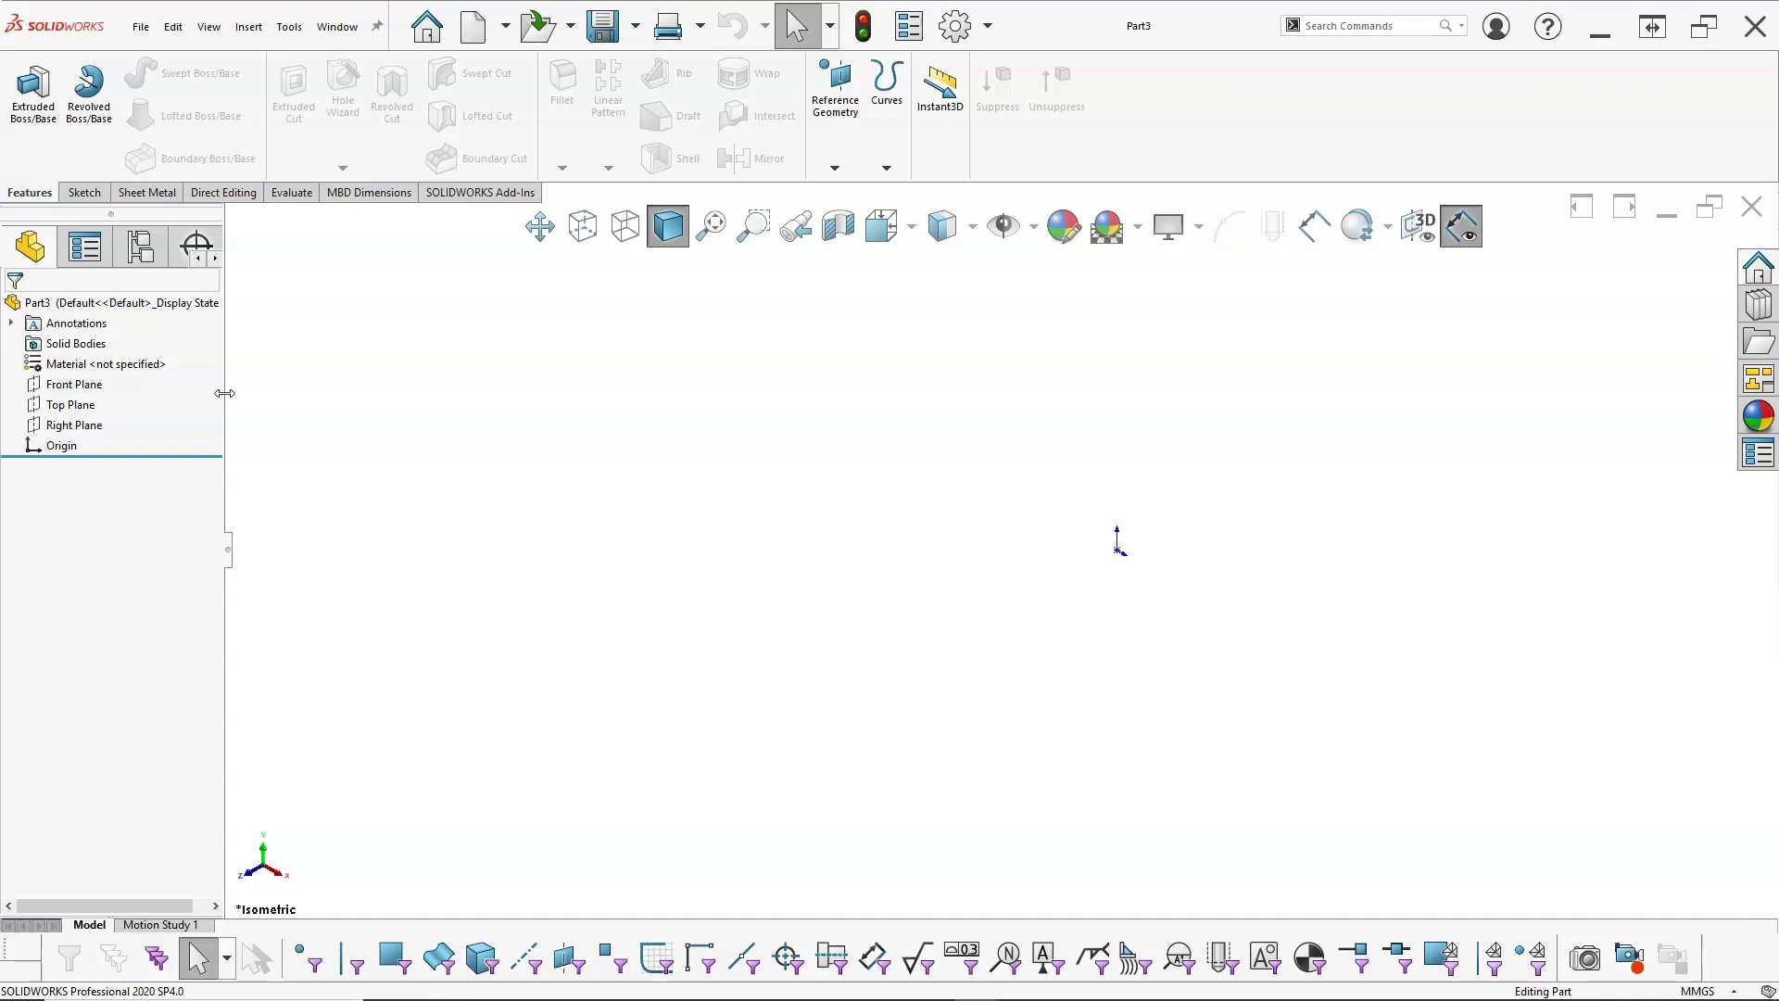
pyautogui.moveTo(226, 397); pyautogui.dragTo(312, 396)
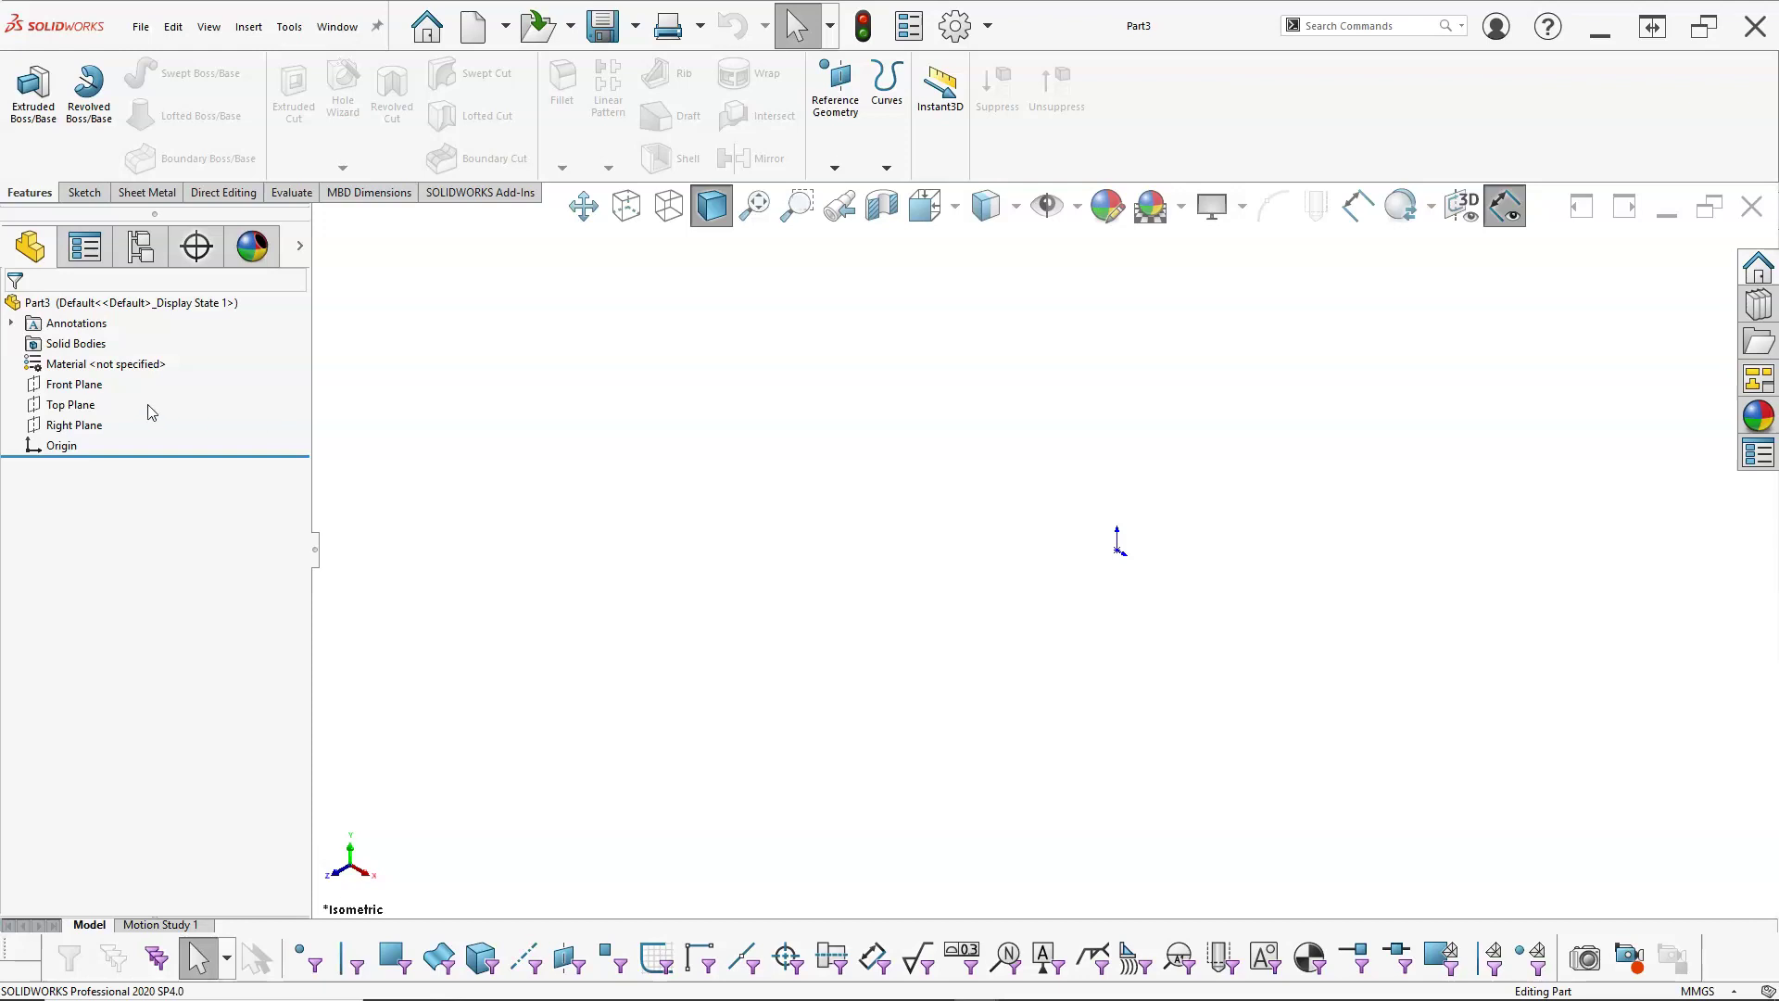
# - Open a sketch on Part3's Front Plane and bring up Figure P6-10 in Kindle
pyautogui.click(78, 389)
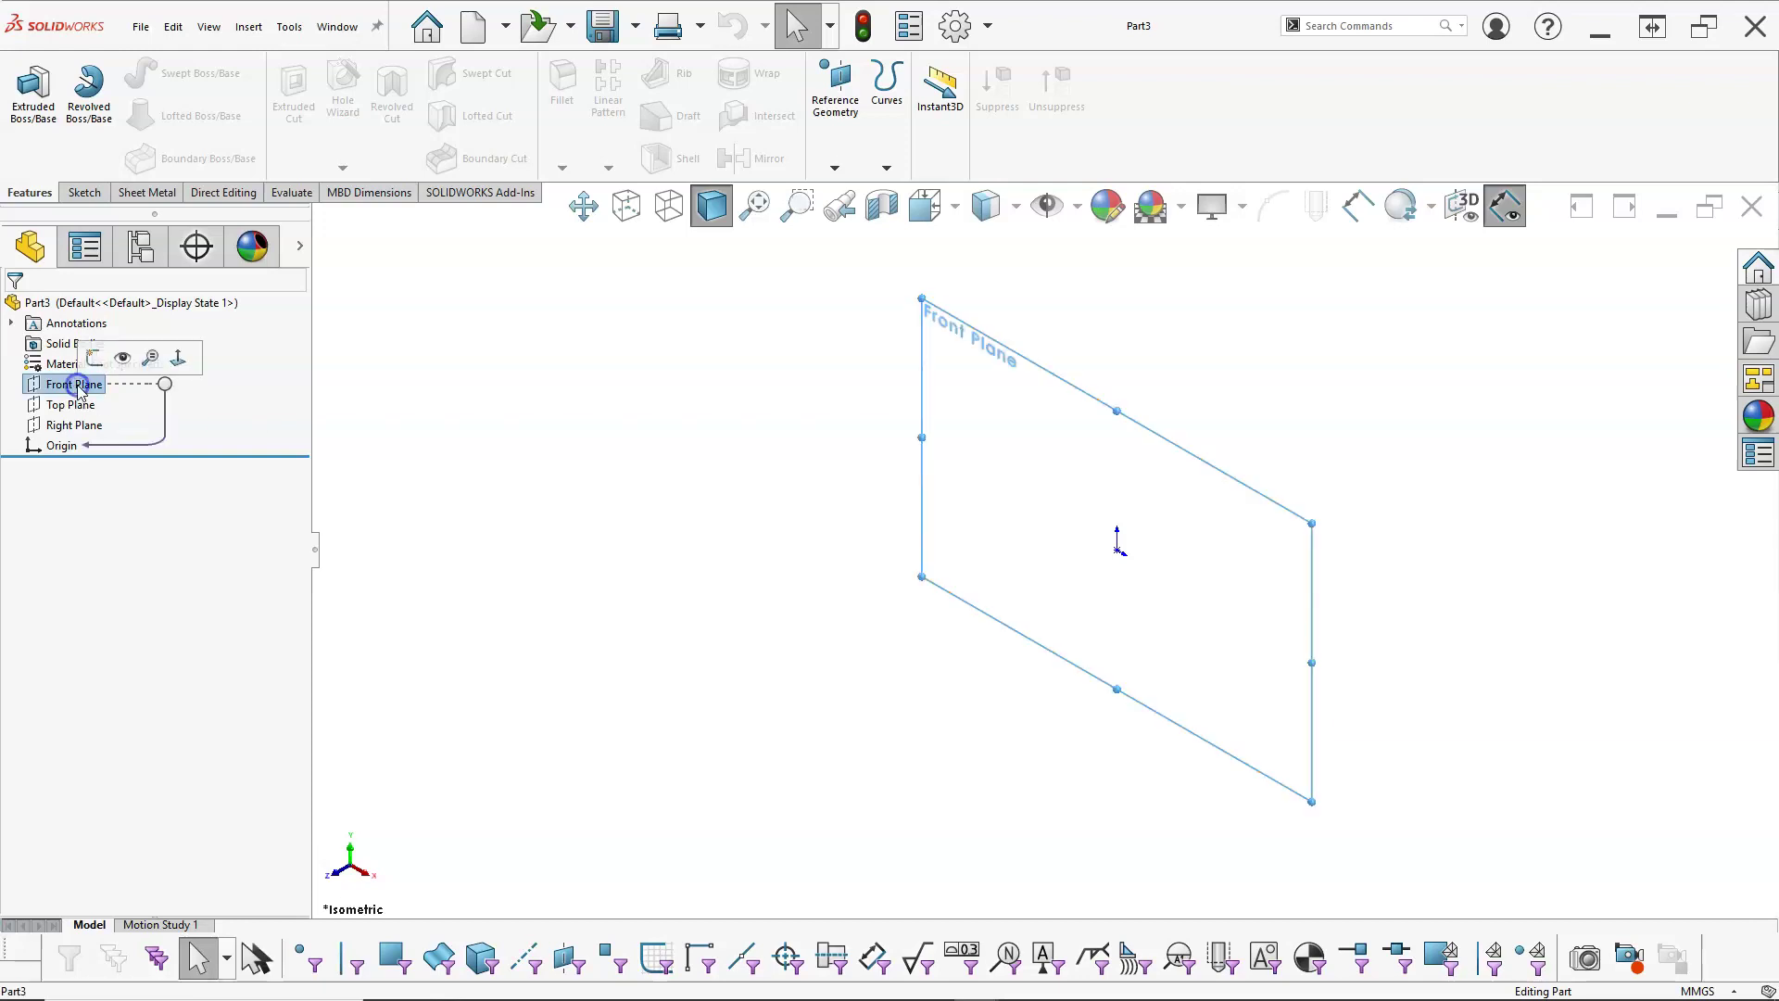
pyautogui.click(96, 359)
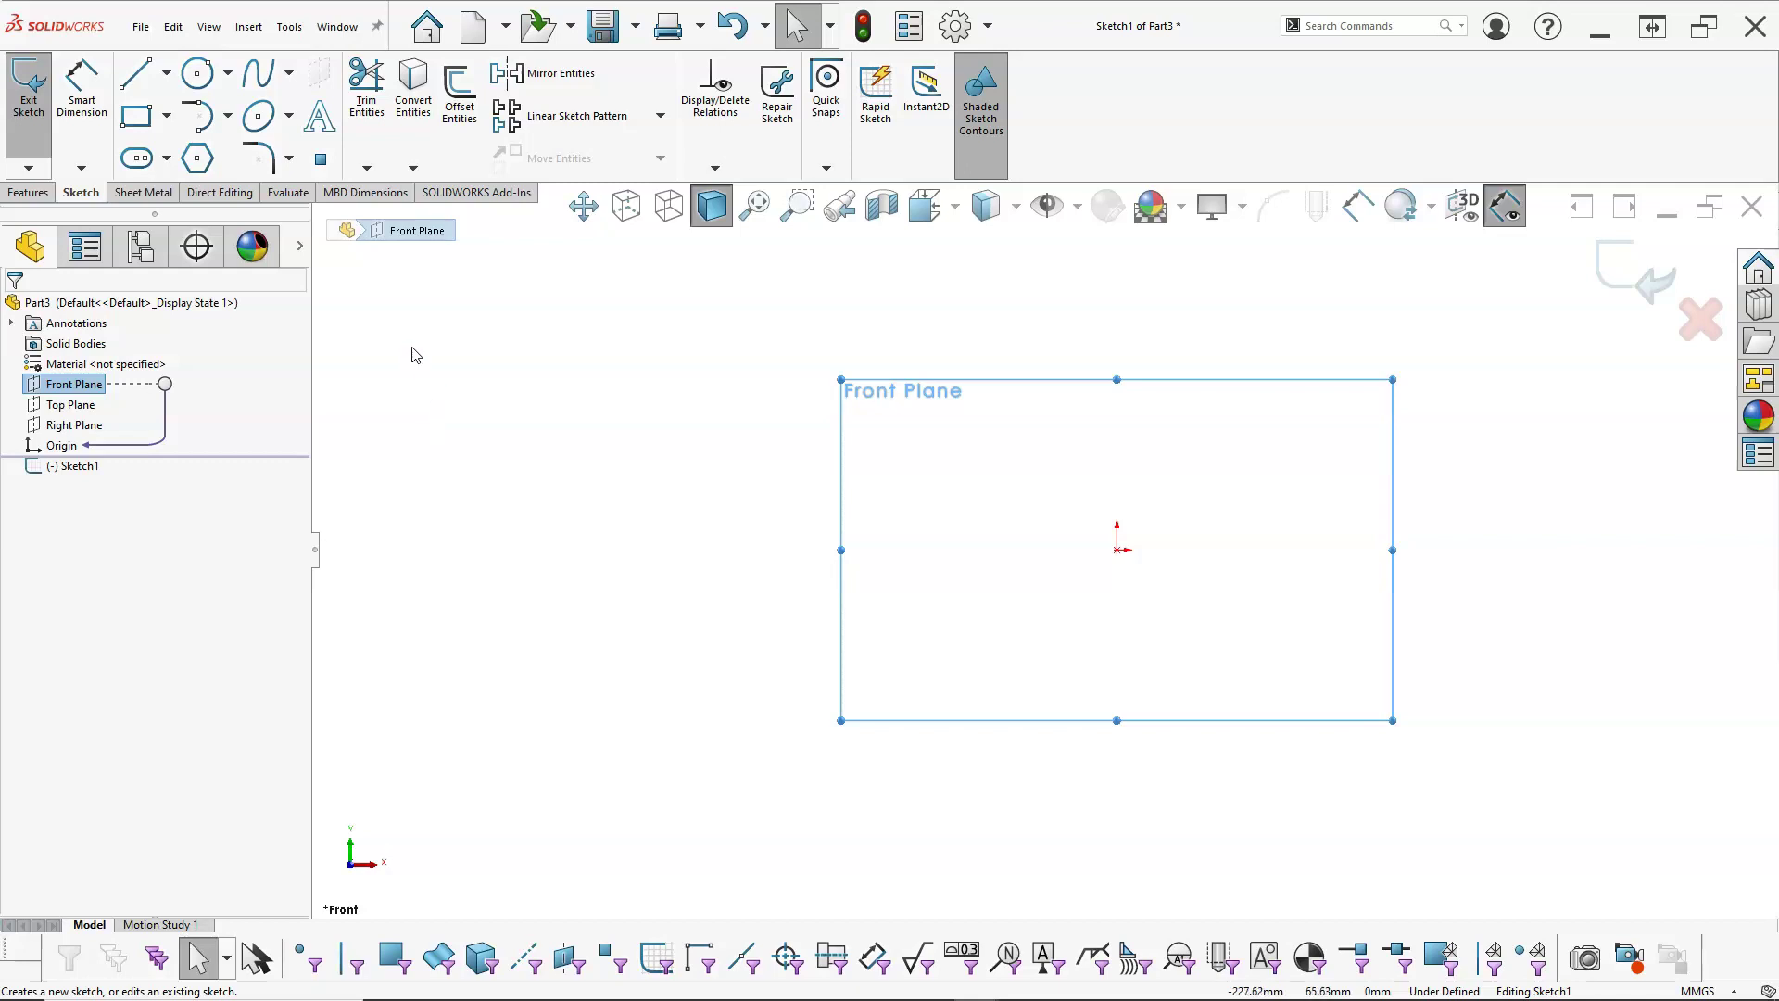
pyautogui.hotkey('alt', 'Tab')
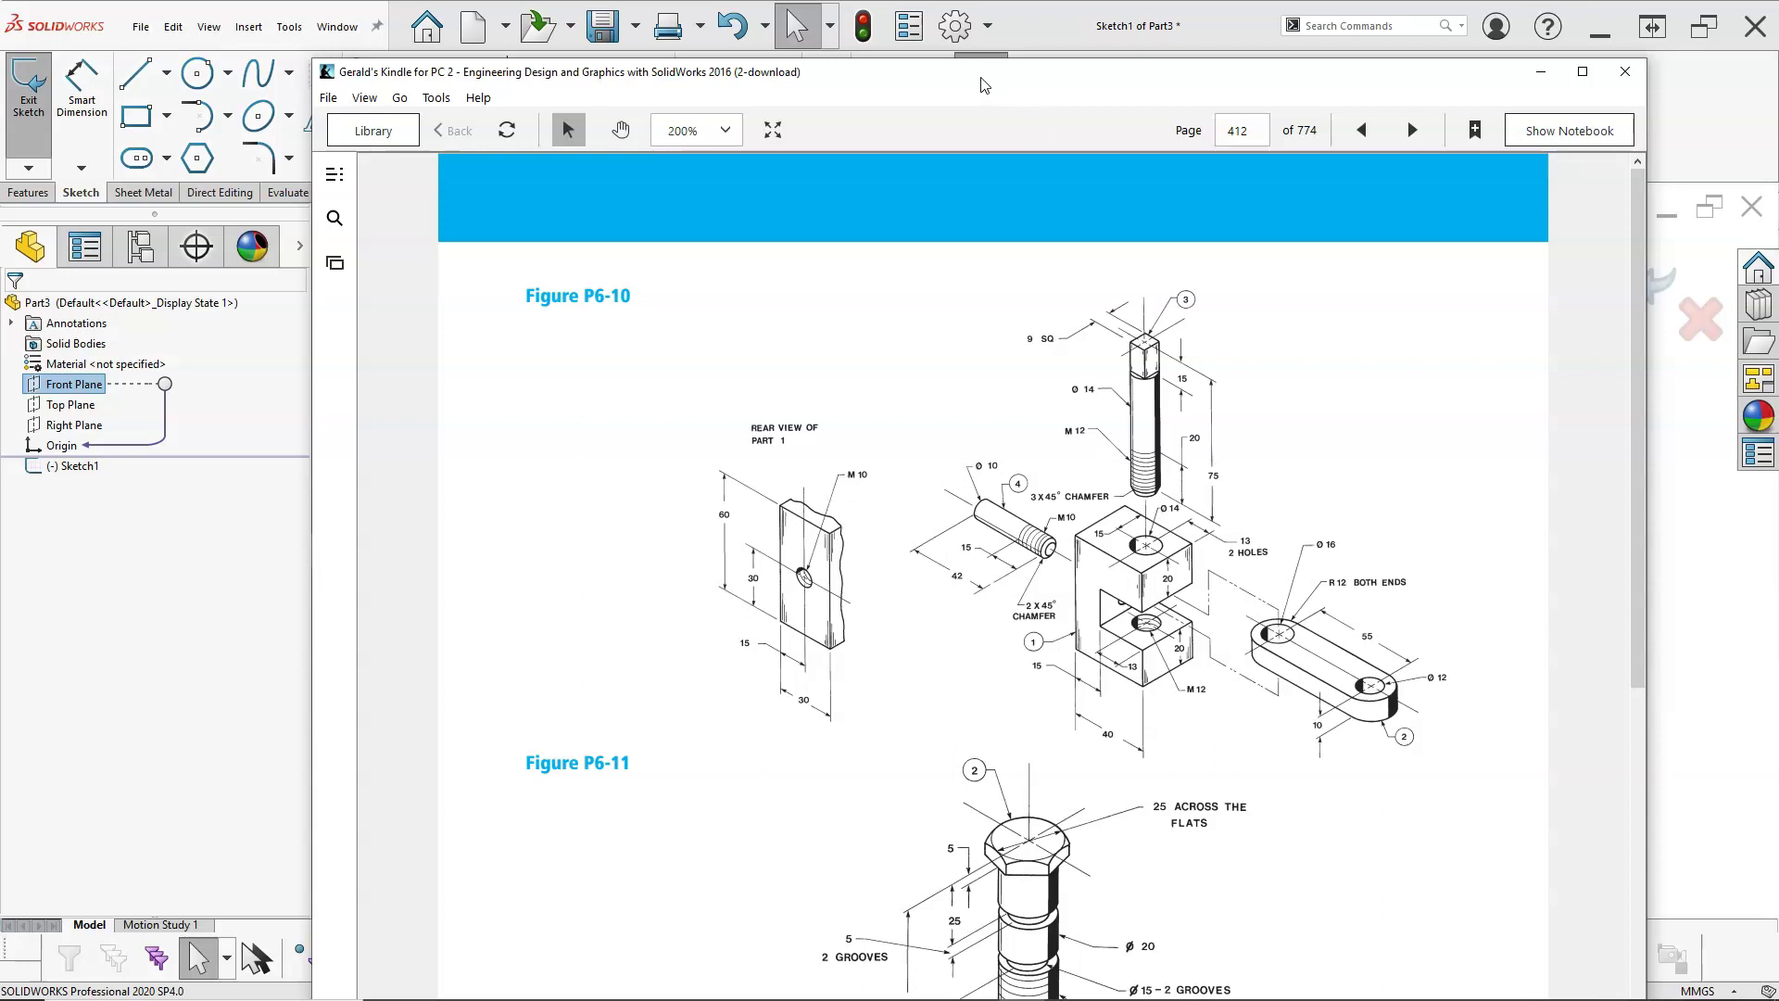
# - Move the Kindle reader aside and return to the empty Front Plane sketch
pyautogui.moveTo(984, 85); pyautogui.dragTo(1778, 139)
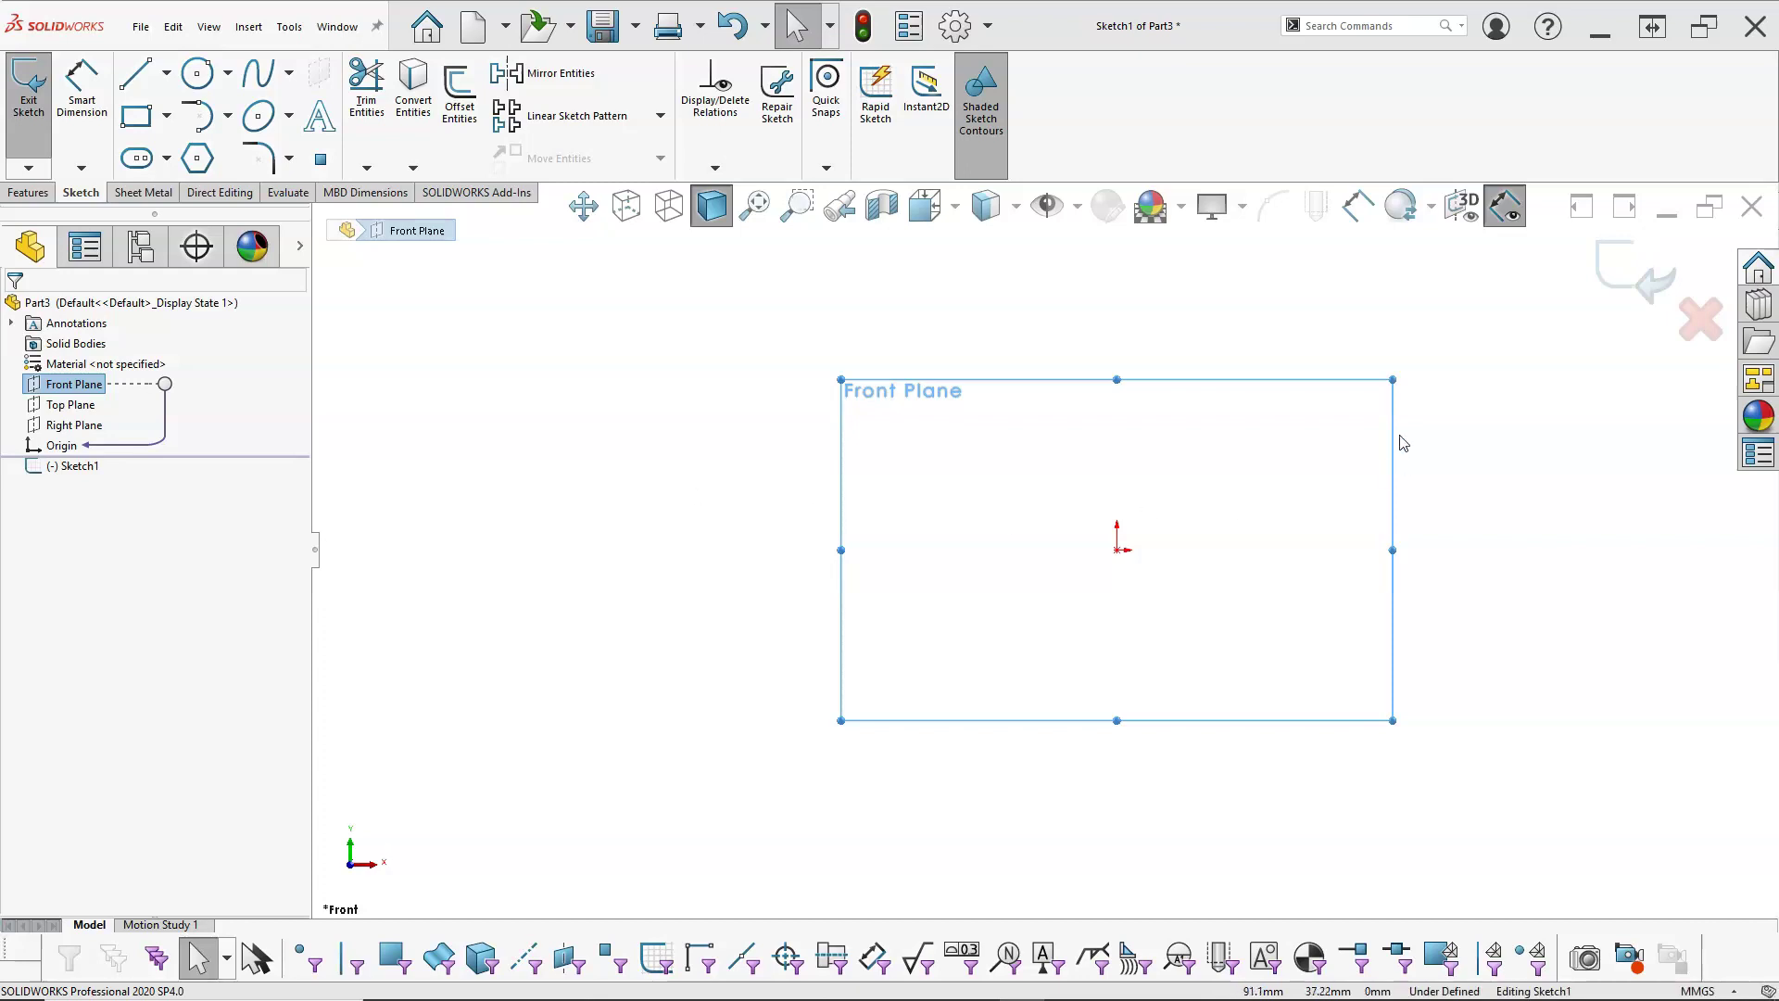
pyautogui.hotkey('alt', 'Tab')
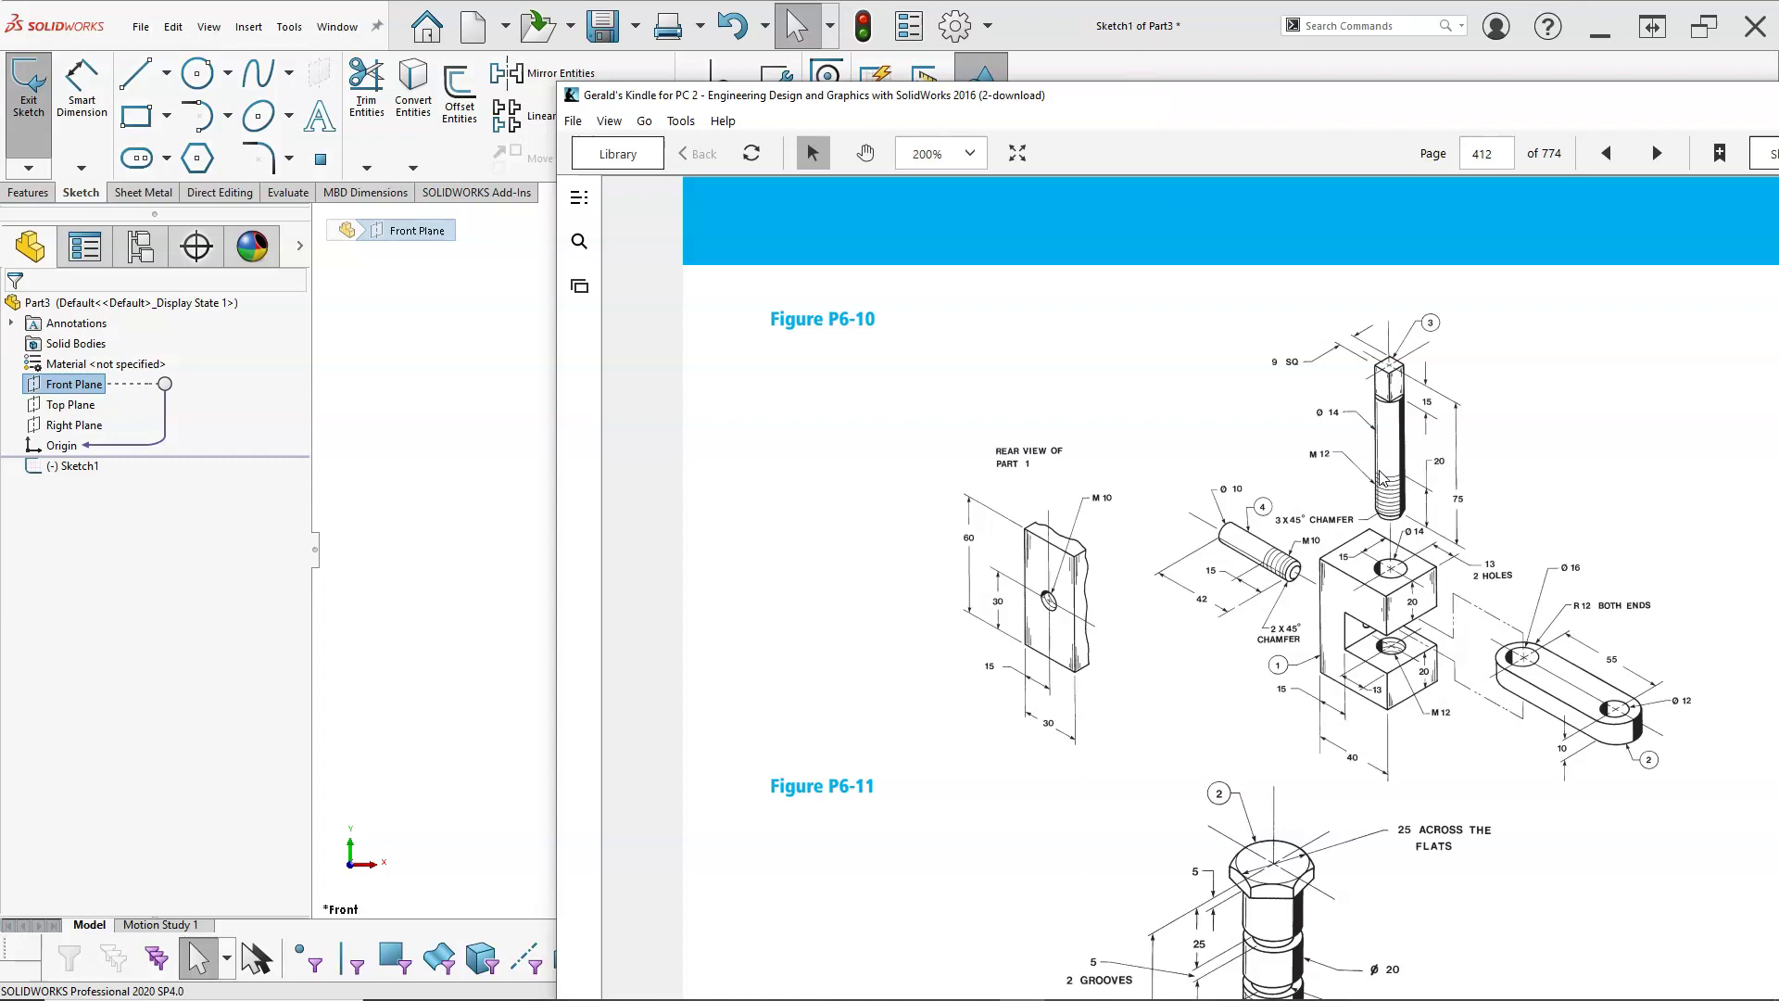
pyautogui.hotkey('alt', 'Tab')
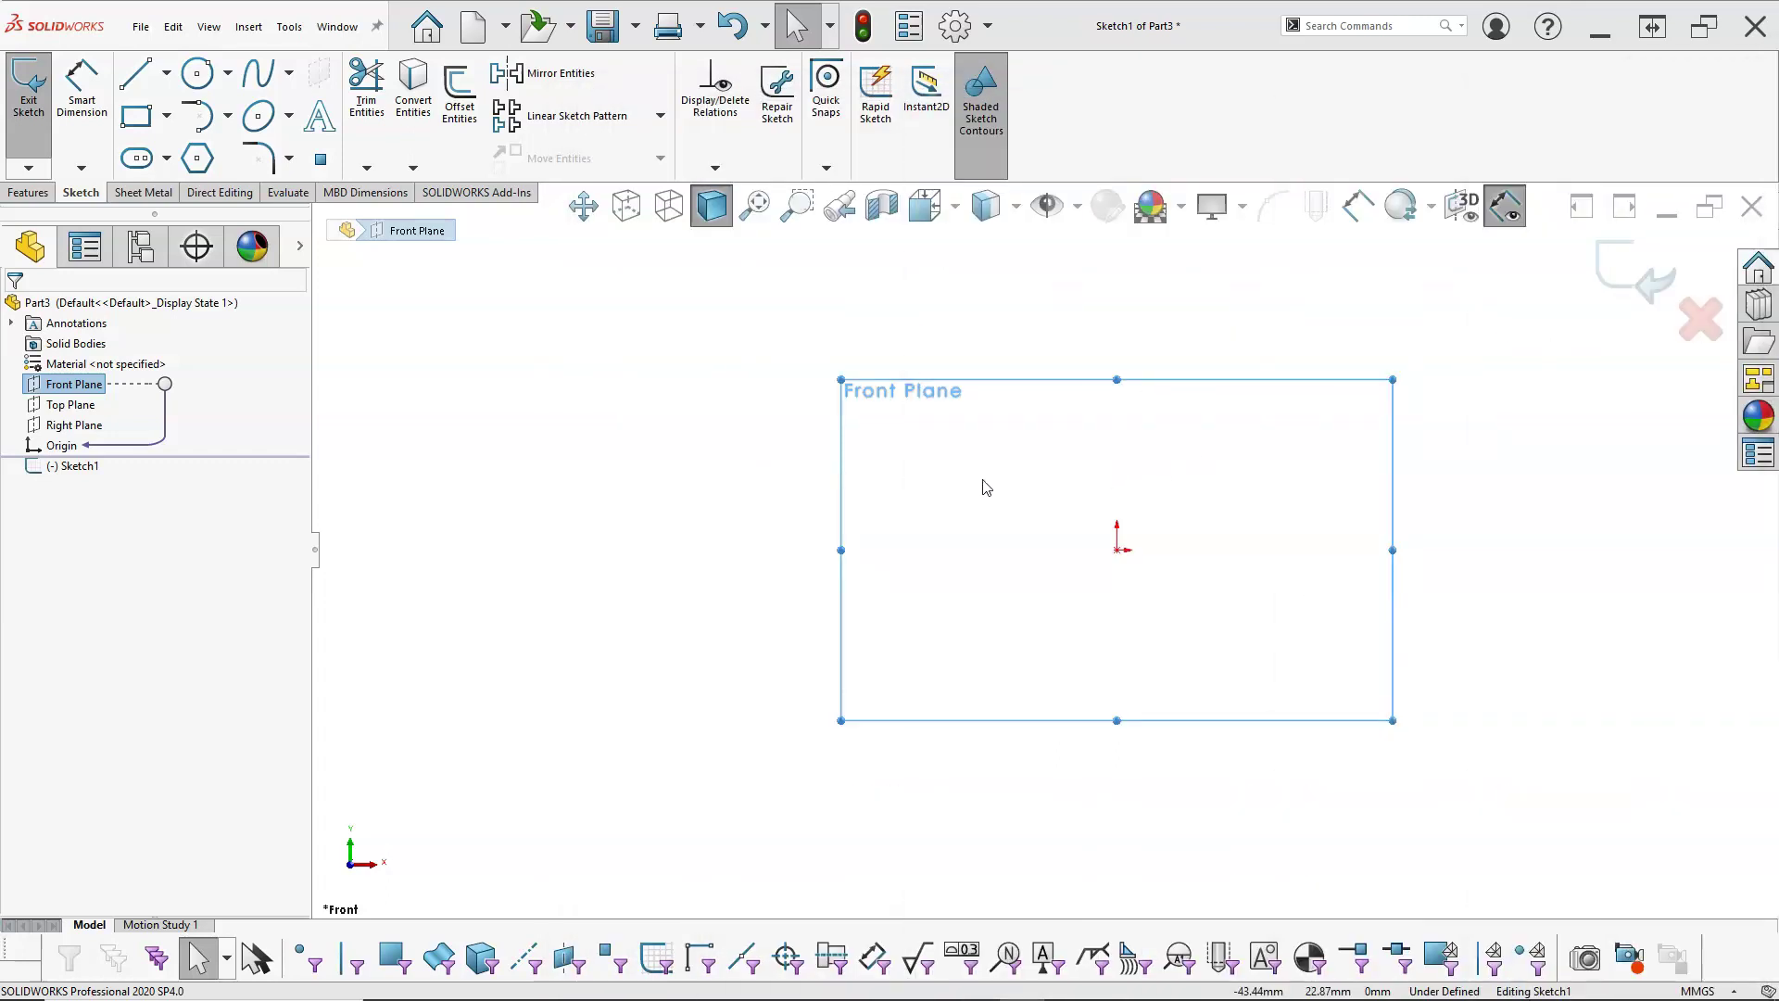
# - Place a vertical, infinite-length centerline through the origin on the Front Plane sketch
pyautogui.click(558, 480)
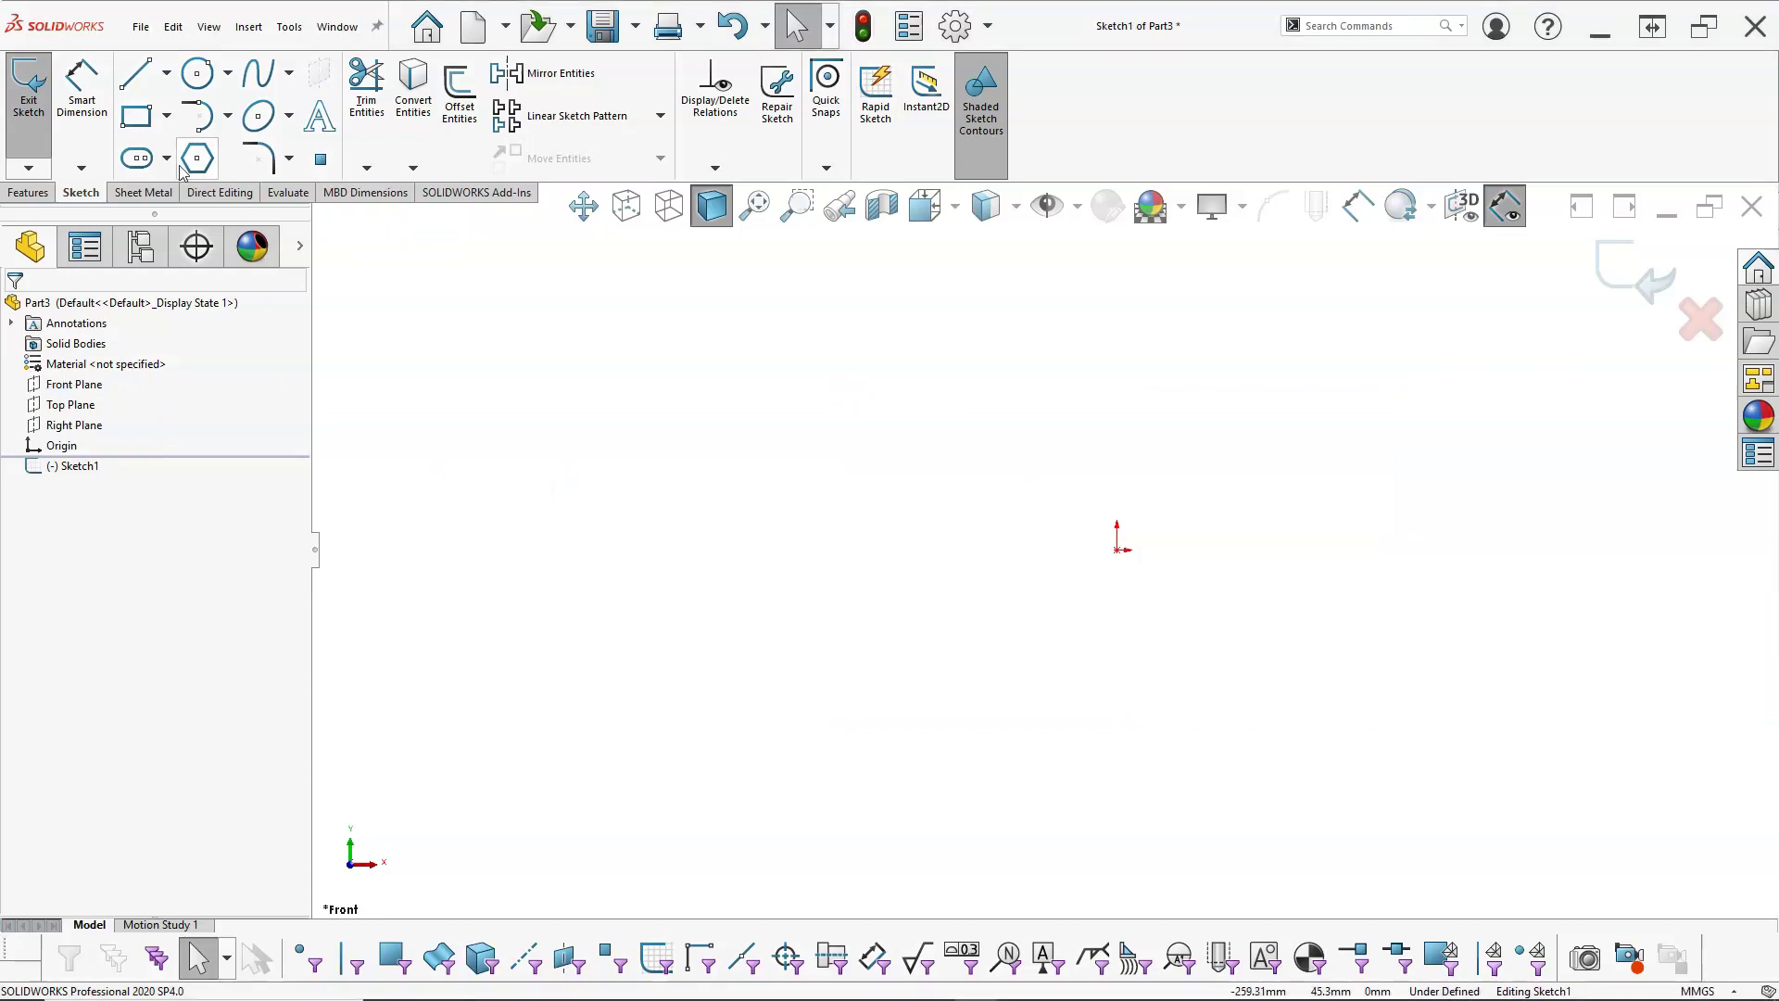
pyautogui.click(166, 75)
pyautogui.click(170, 135)
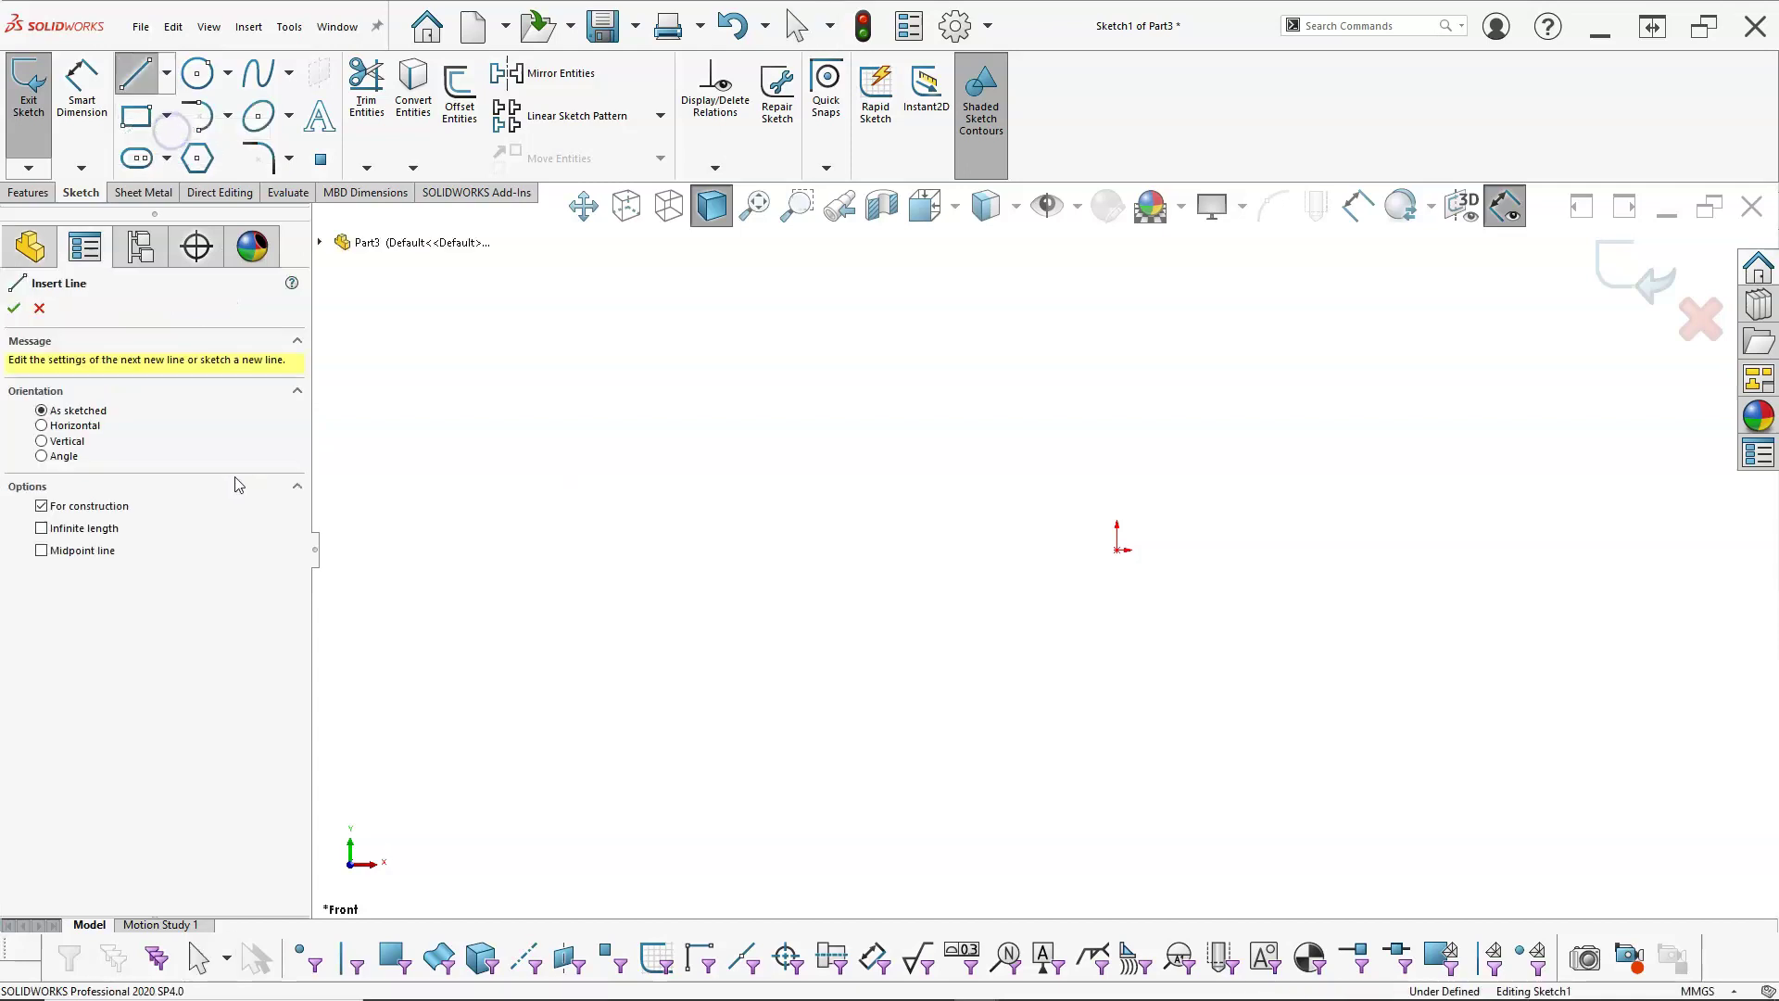
pyautogui.click(80, 443)
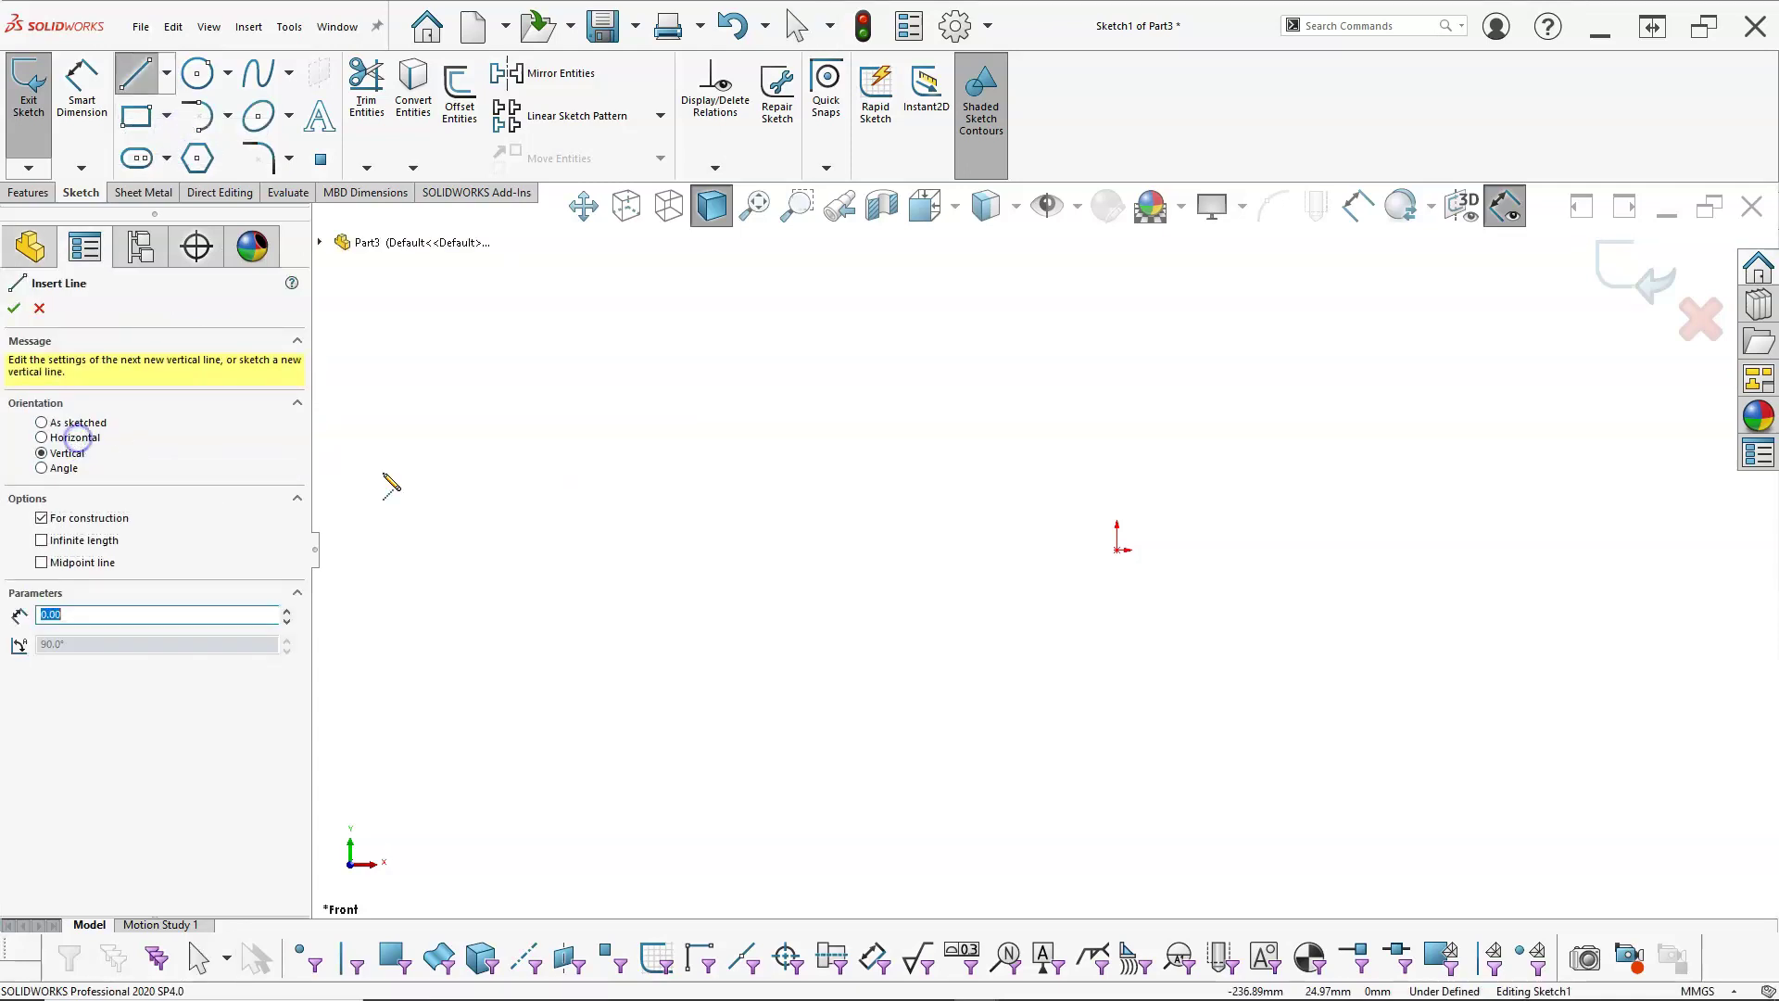
pyautogui.click(81, 541)
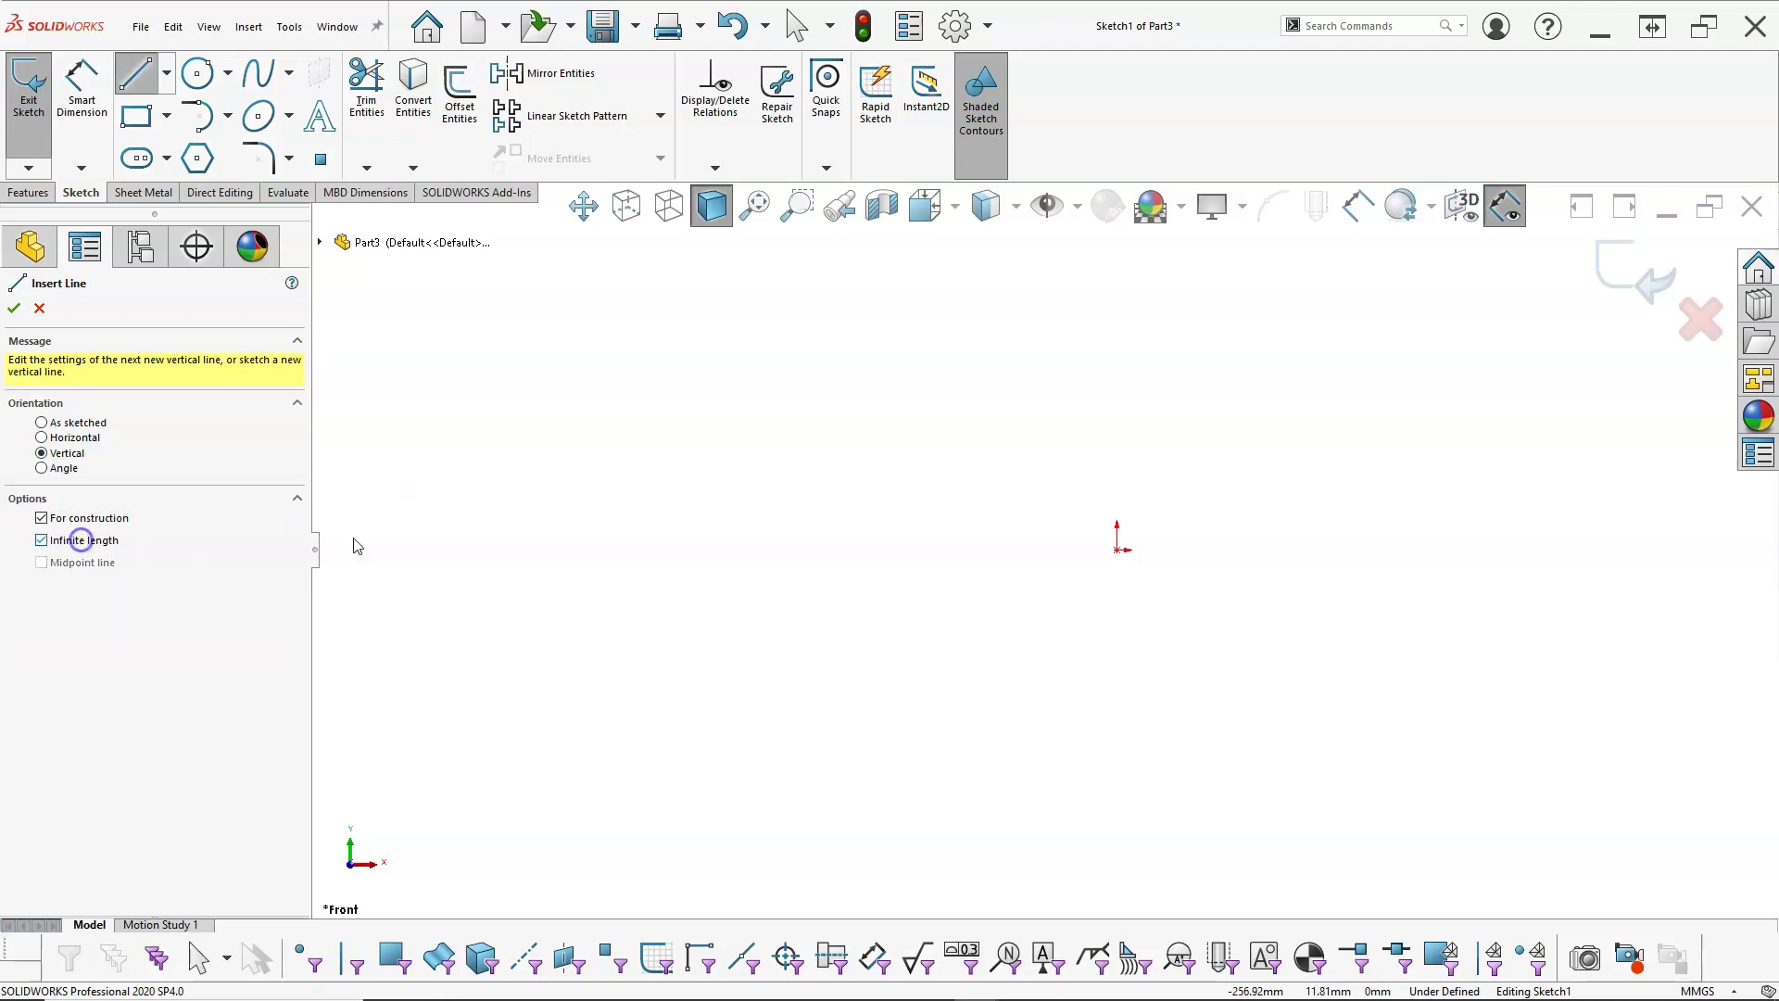
pyautogui.click(1118, 550)
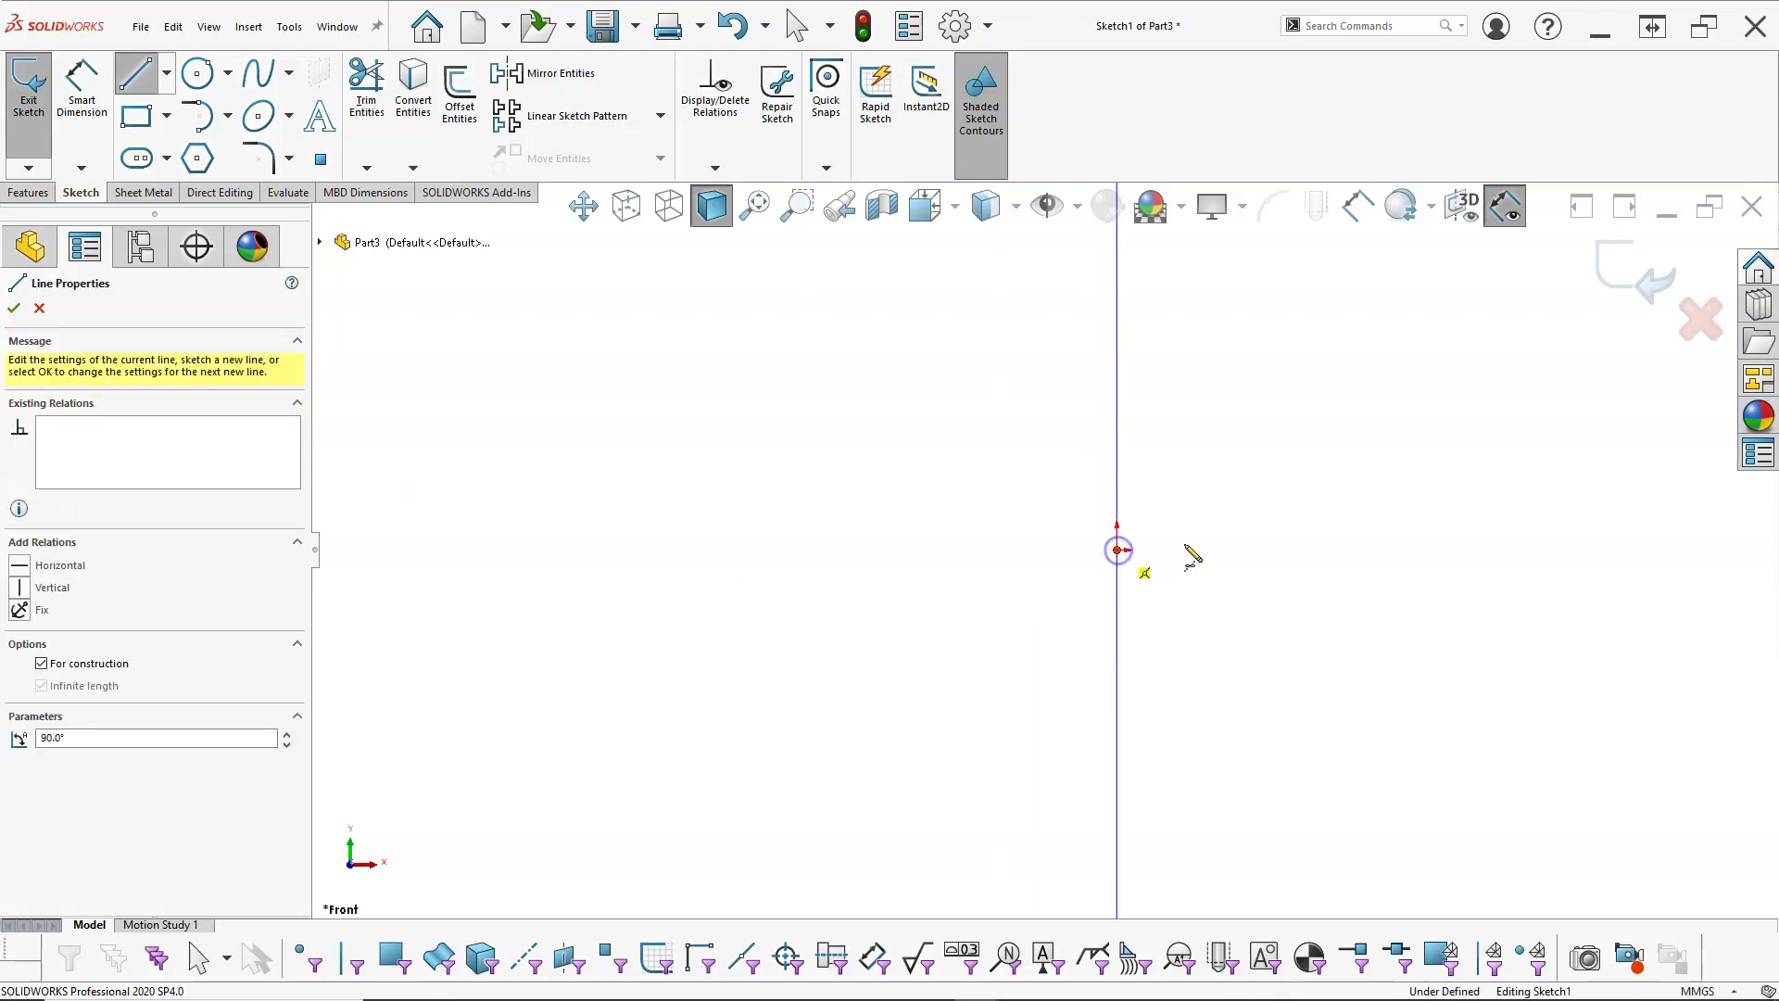
pyautogui.rightClick(1233, 519)
pyautogui.click(1250, 536)
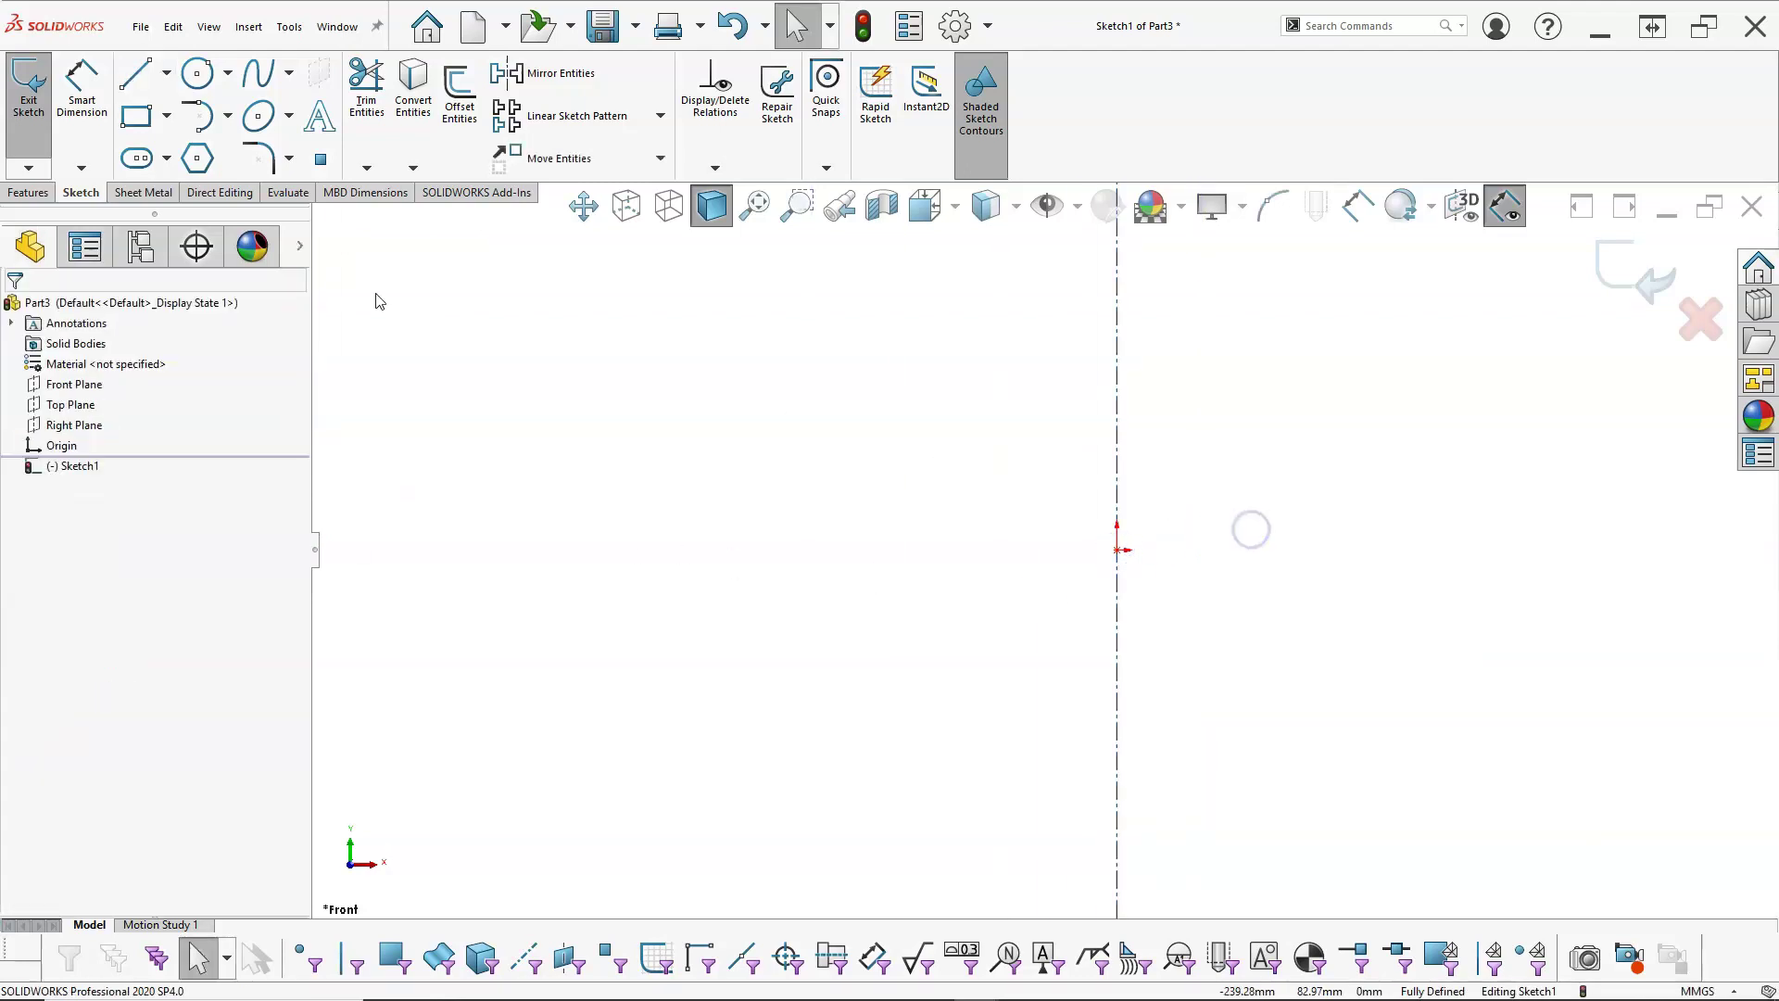
# - Draw a tall, narrow closed rectangle from the origin against the centerline
pyautogui.click(131, 78)
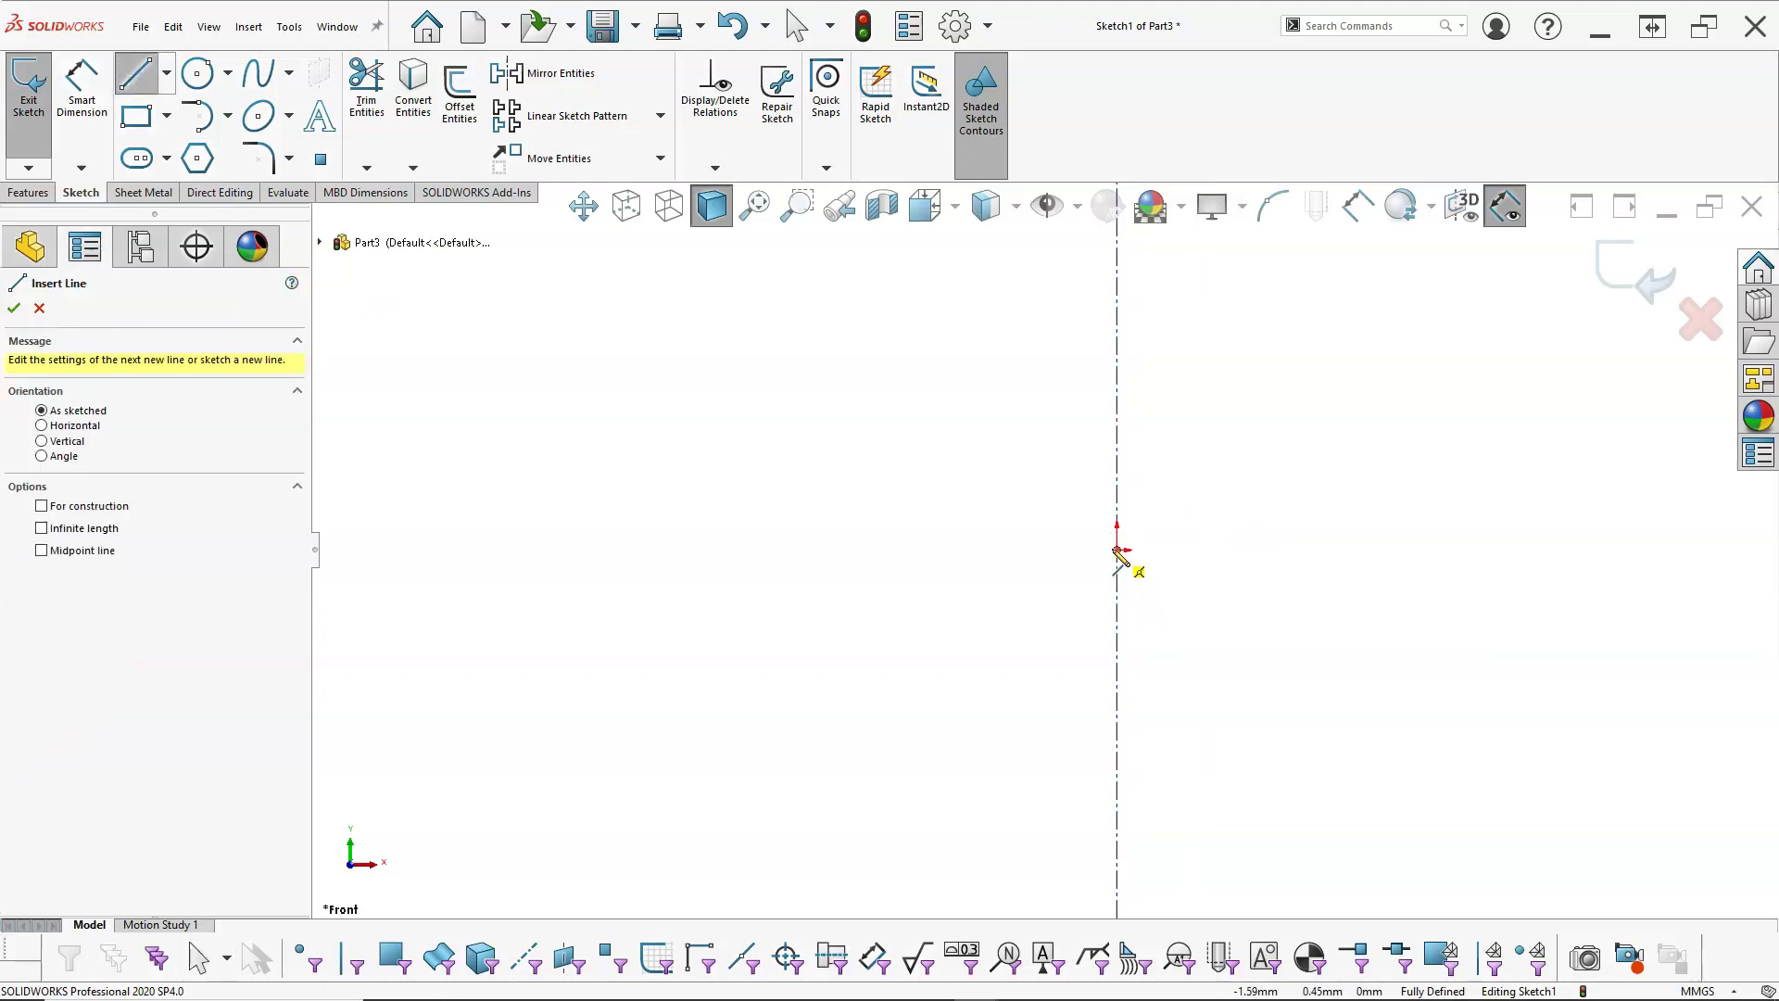
pyautogui.click(1119, 552)
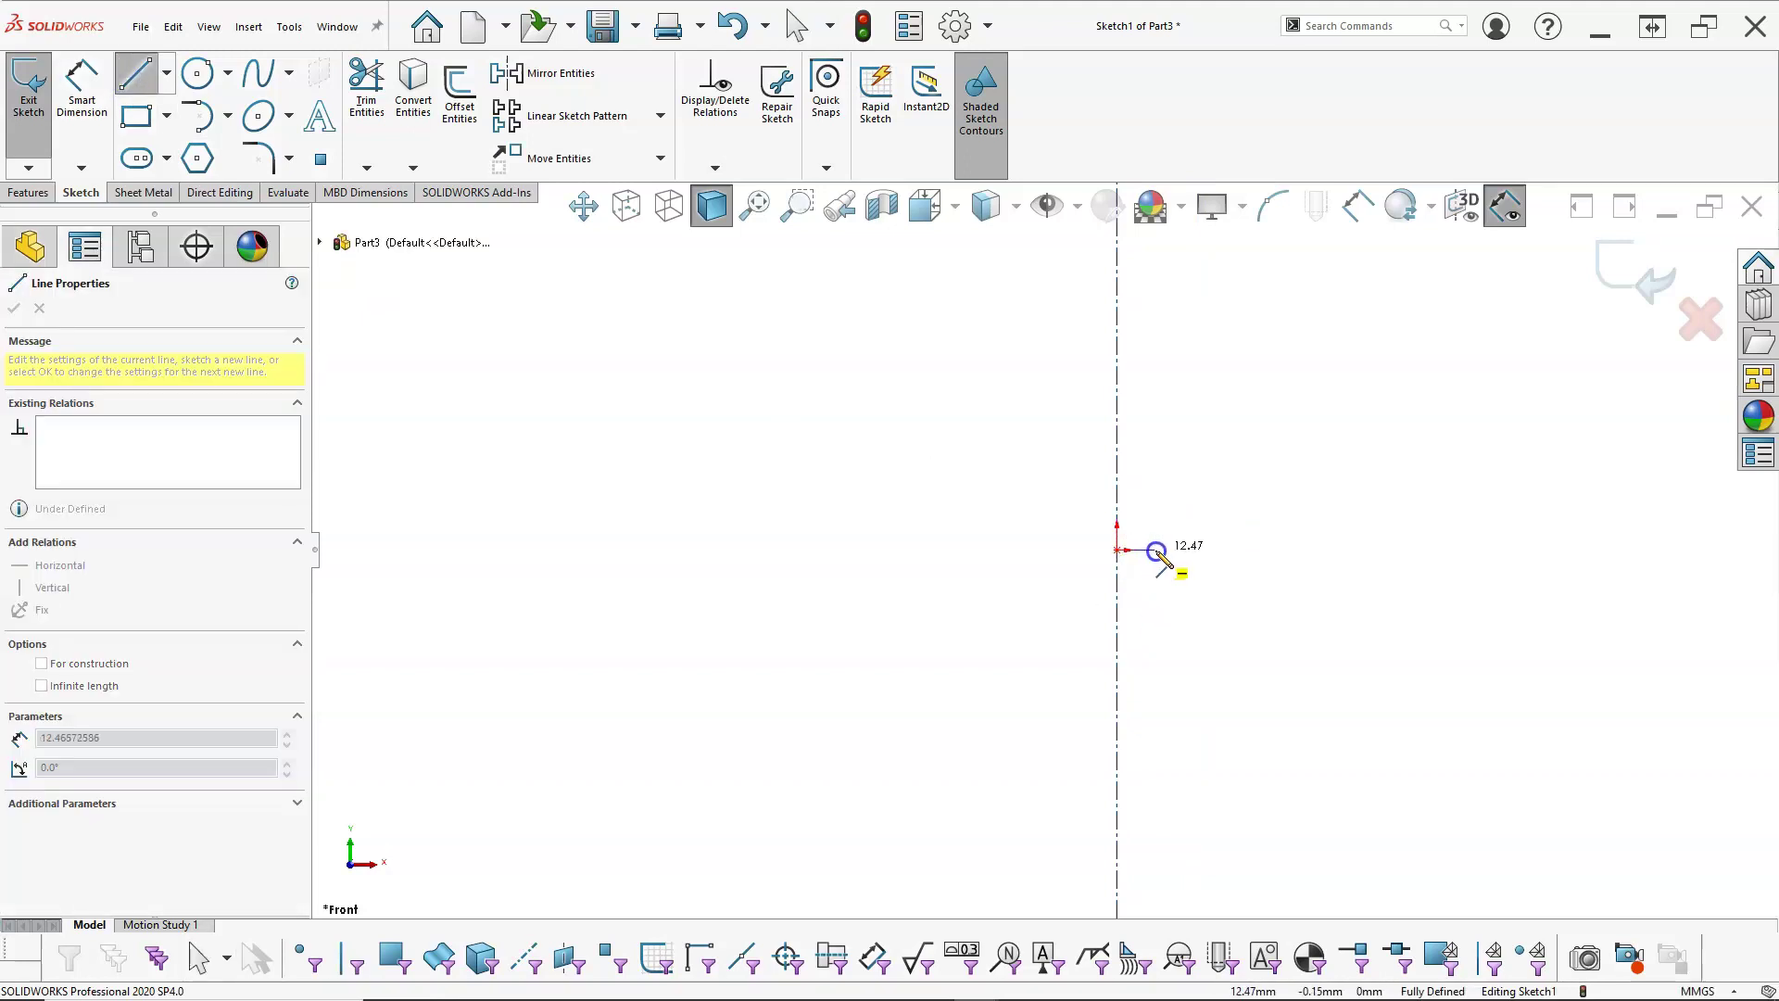
pyautogui.click(1141, 550)
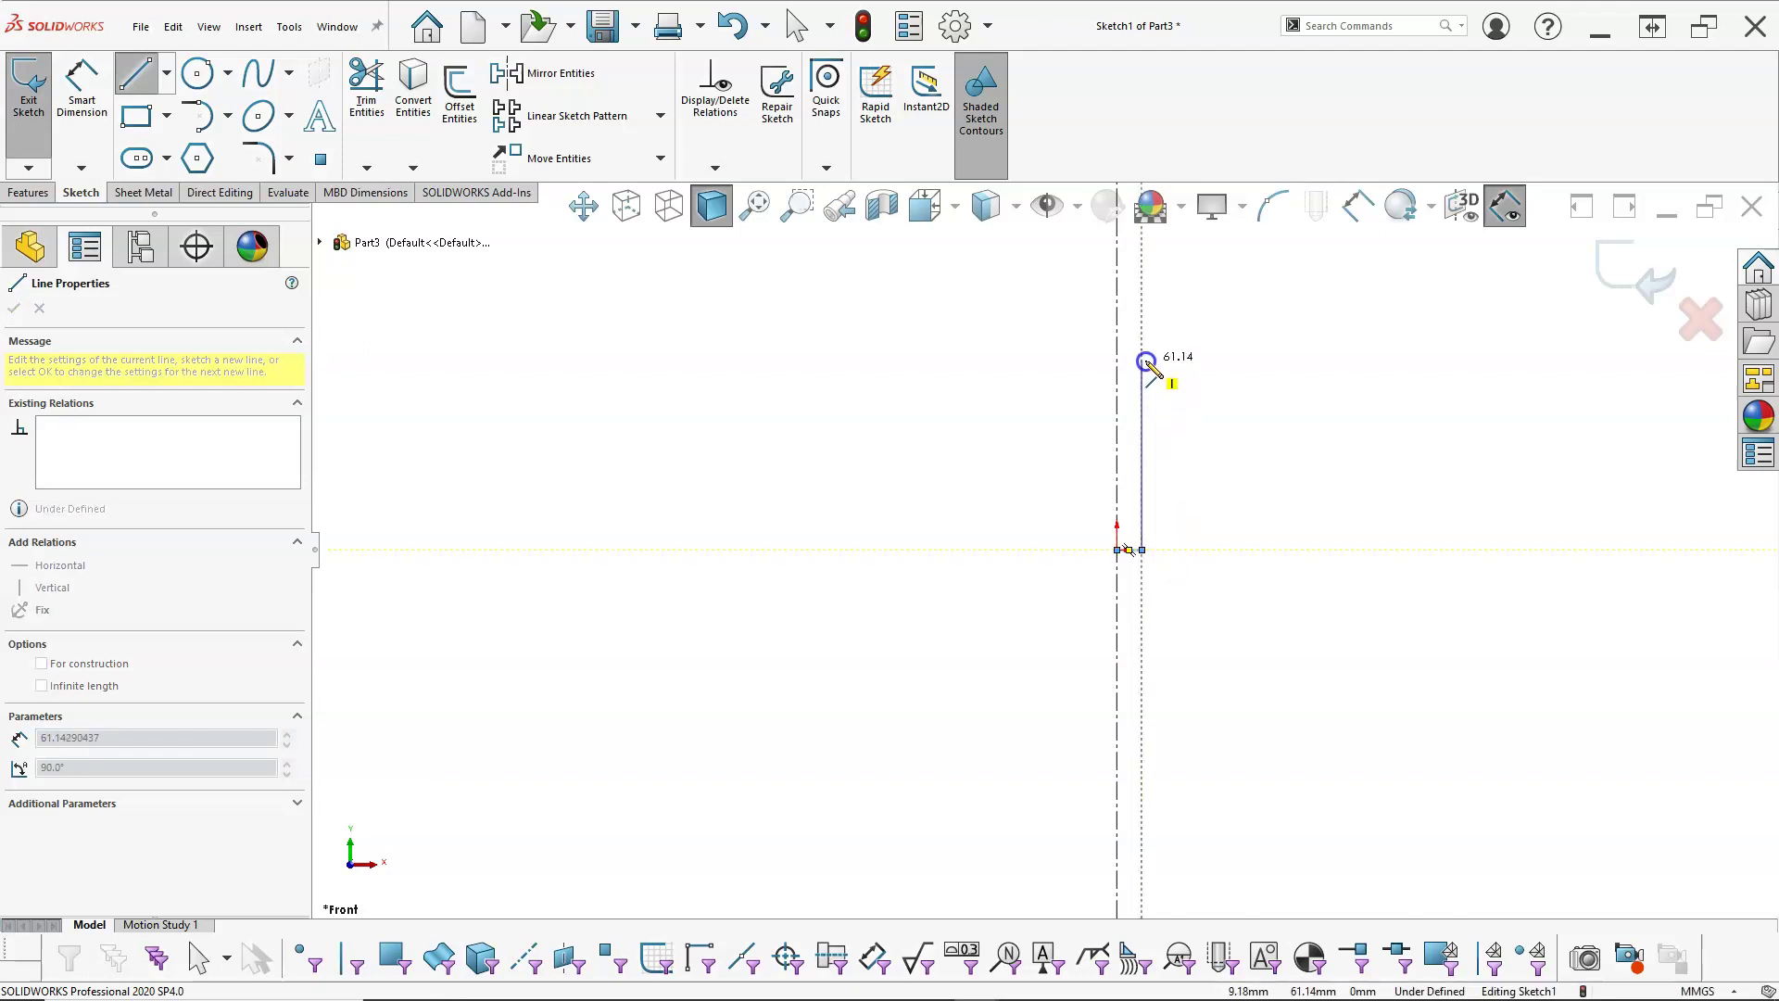
pyautogui.click(1145, 361)
pyautogui.click(1117, 359)
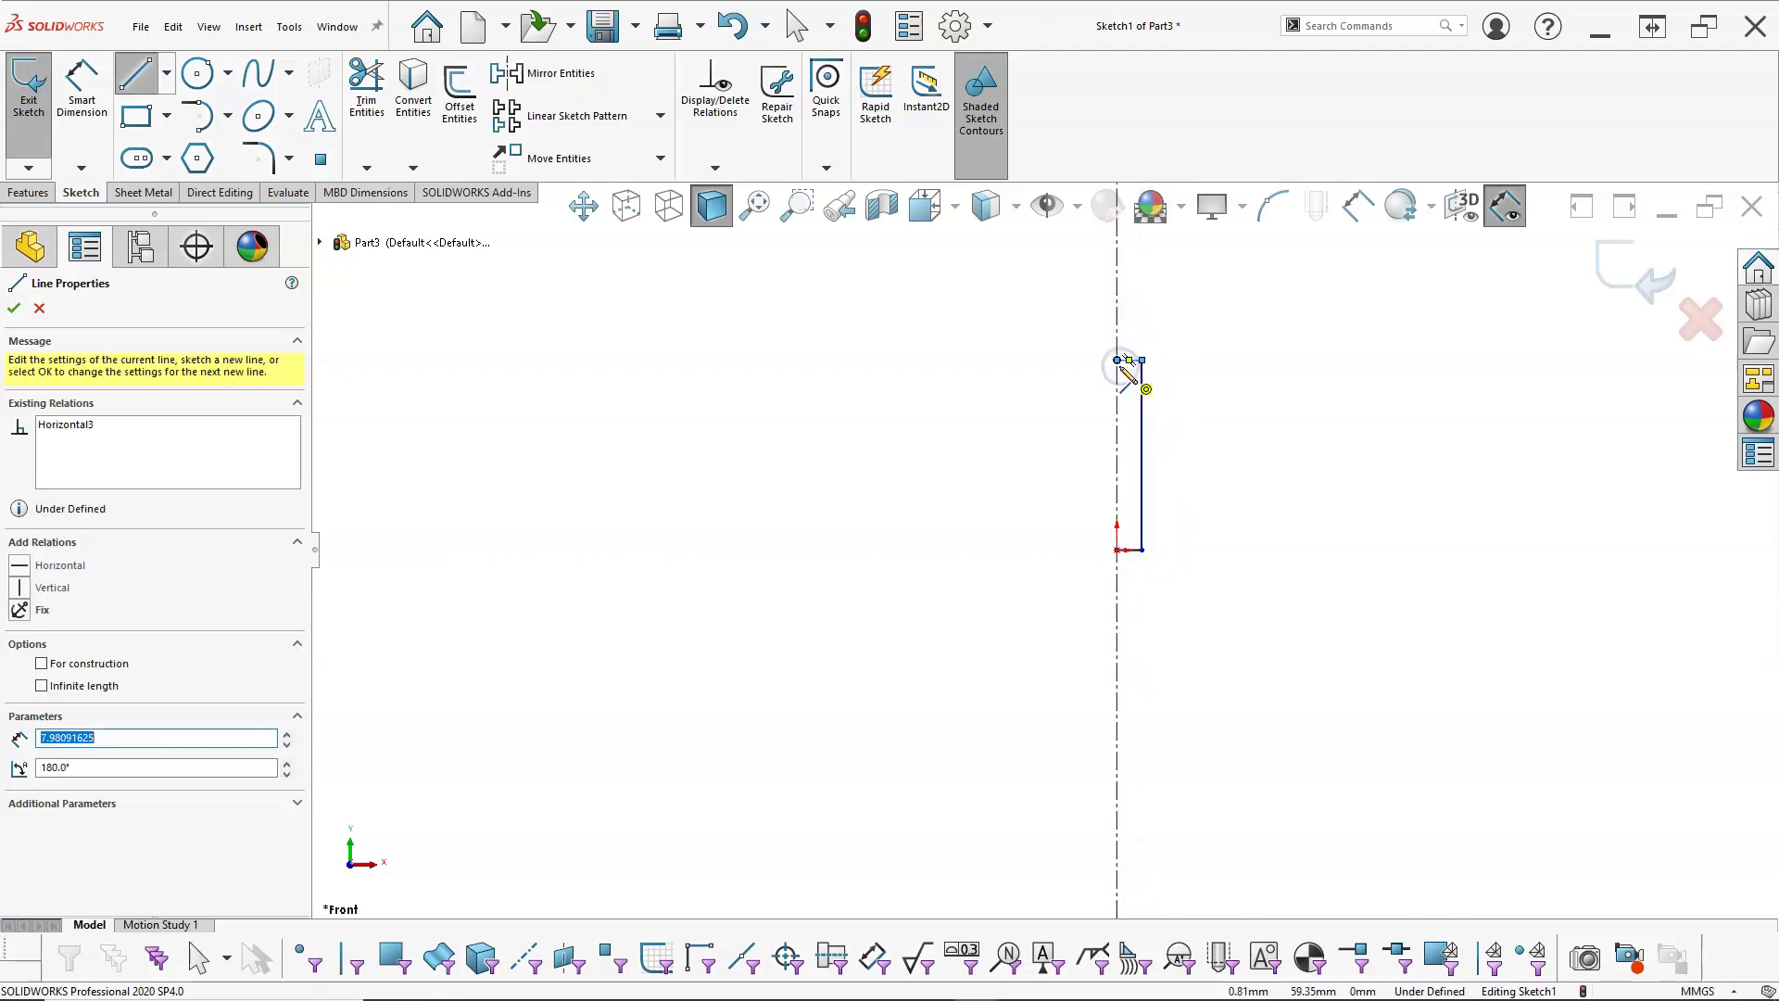
pyautogui.click(1118, 551)
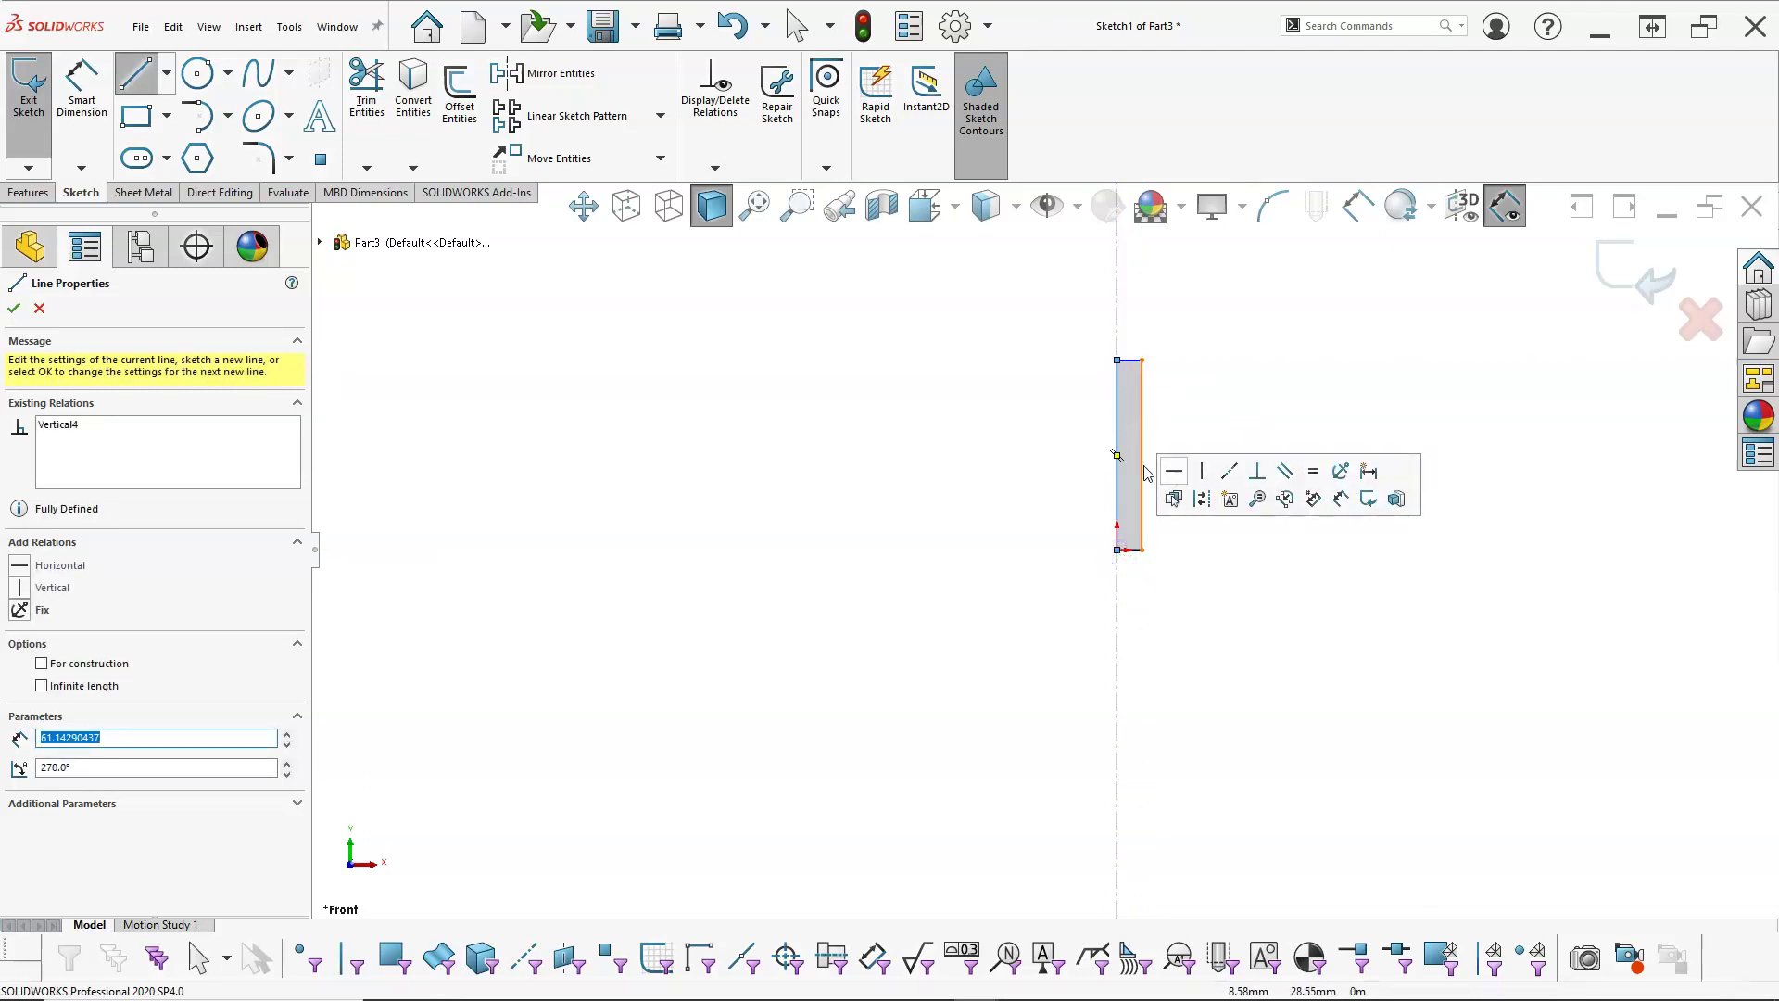
pyautogui.rightClick(1204, 343)
pyautogui.click(1247, 347)
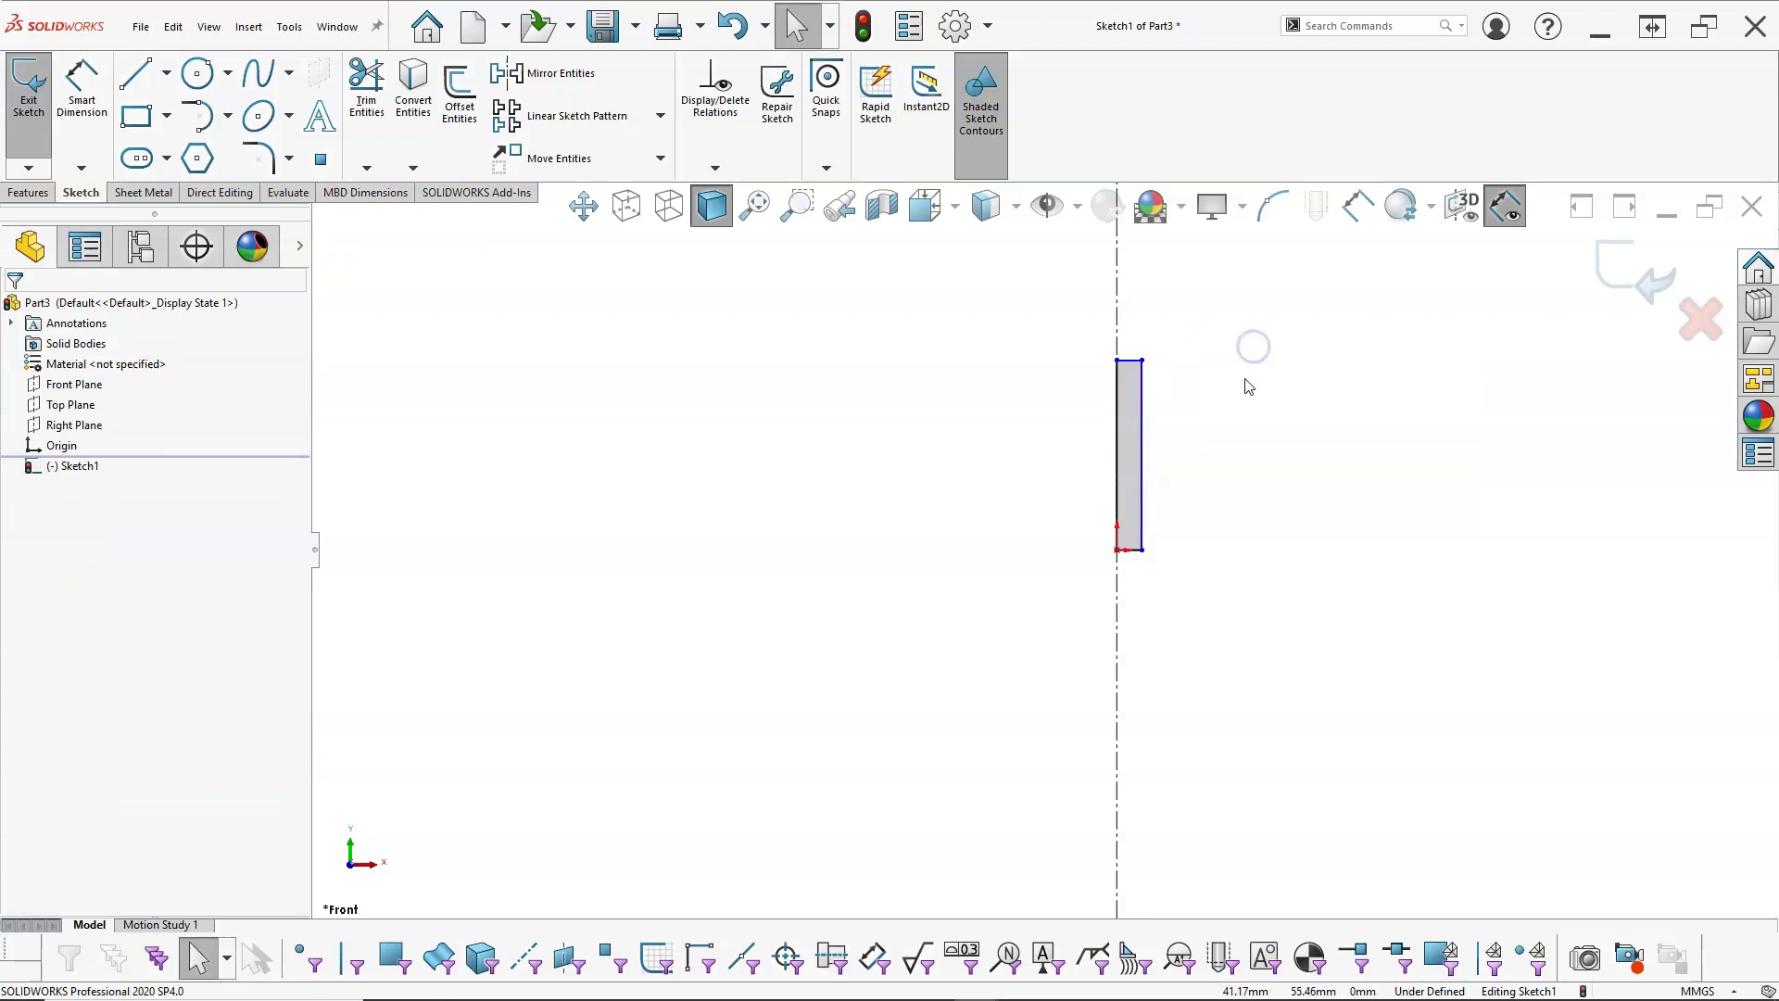
pyautogui.rightClick(1246, 384)
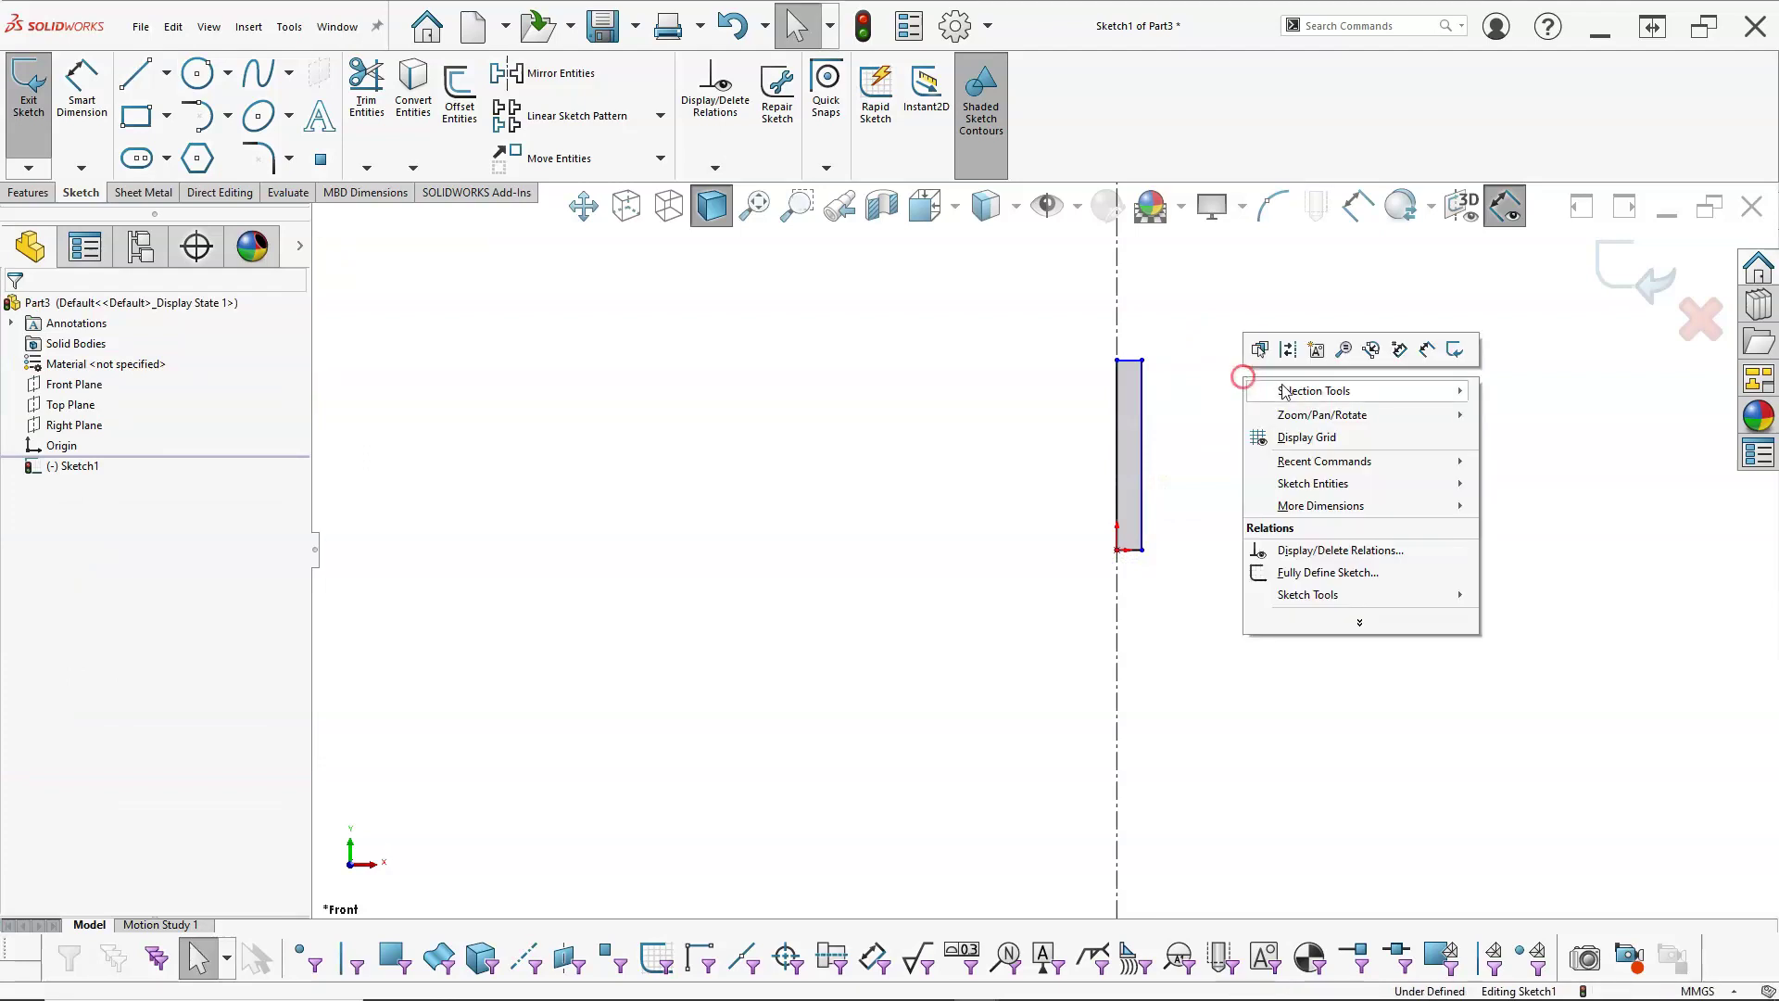
# - Dimension the right edge to the centerline as a 10 mm diameter
pyautogui.click(1429, 344)
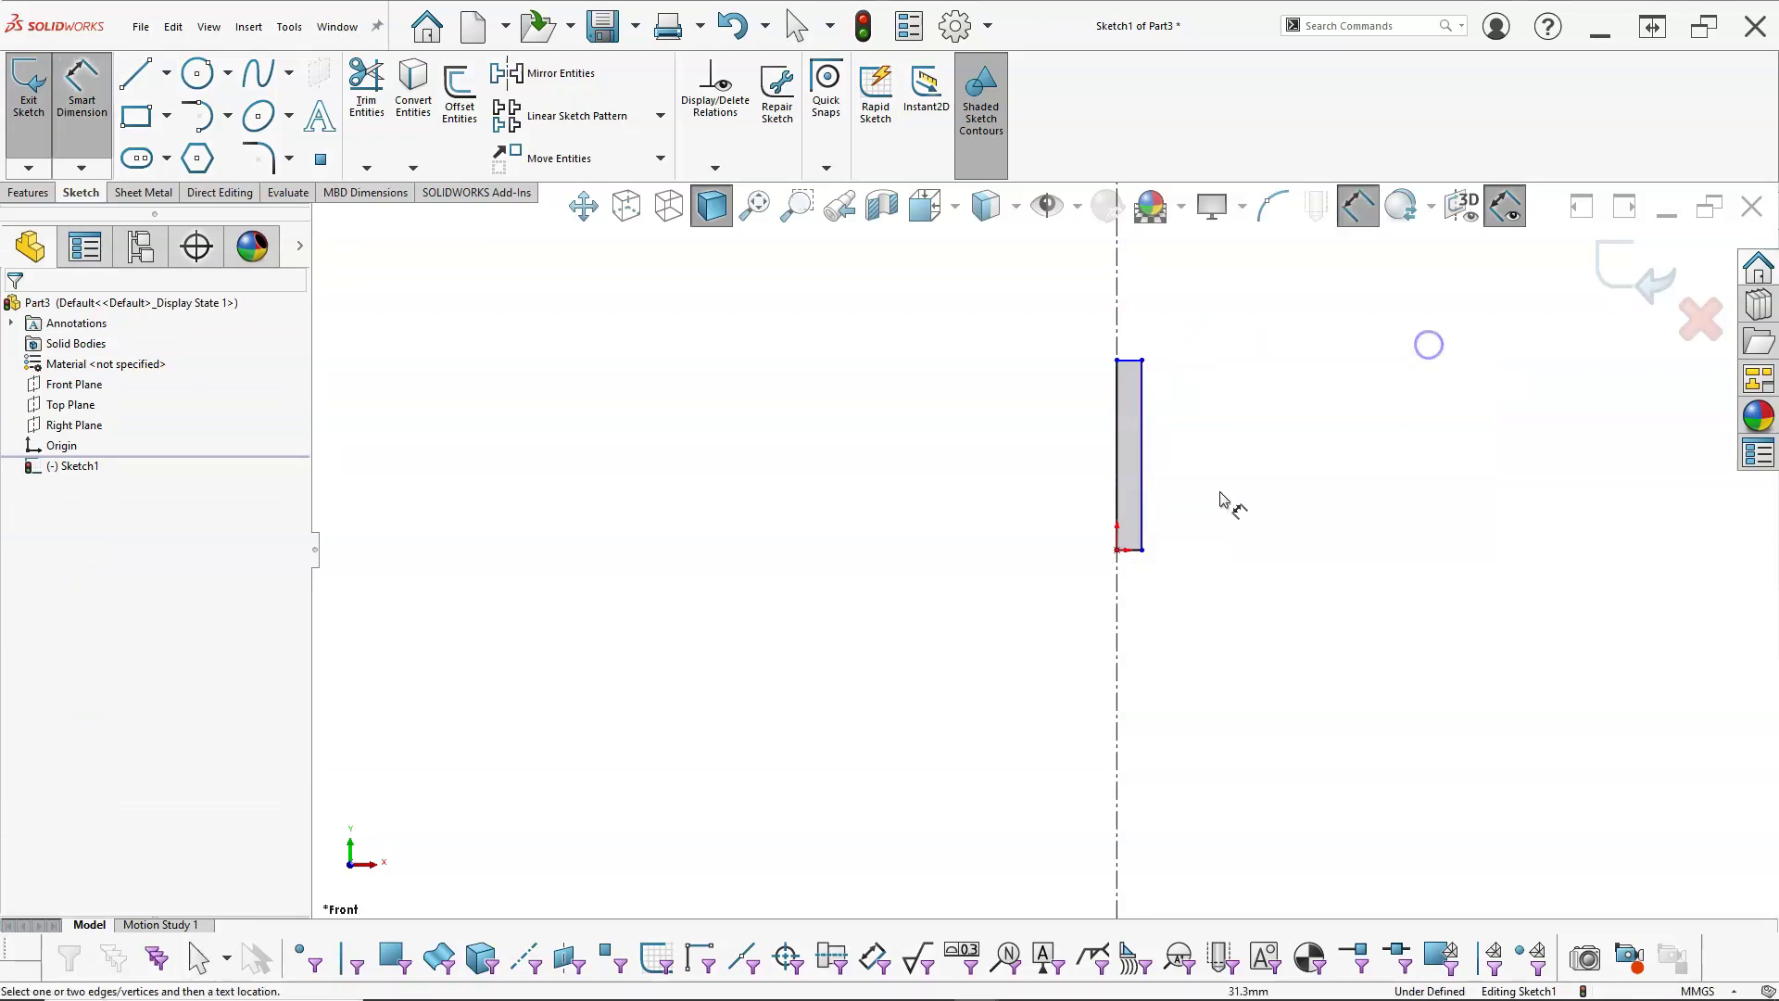
pyautogui.click(1142, 533)
pyautogui.click(1117, 588)
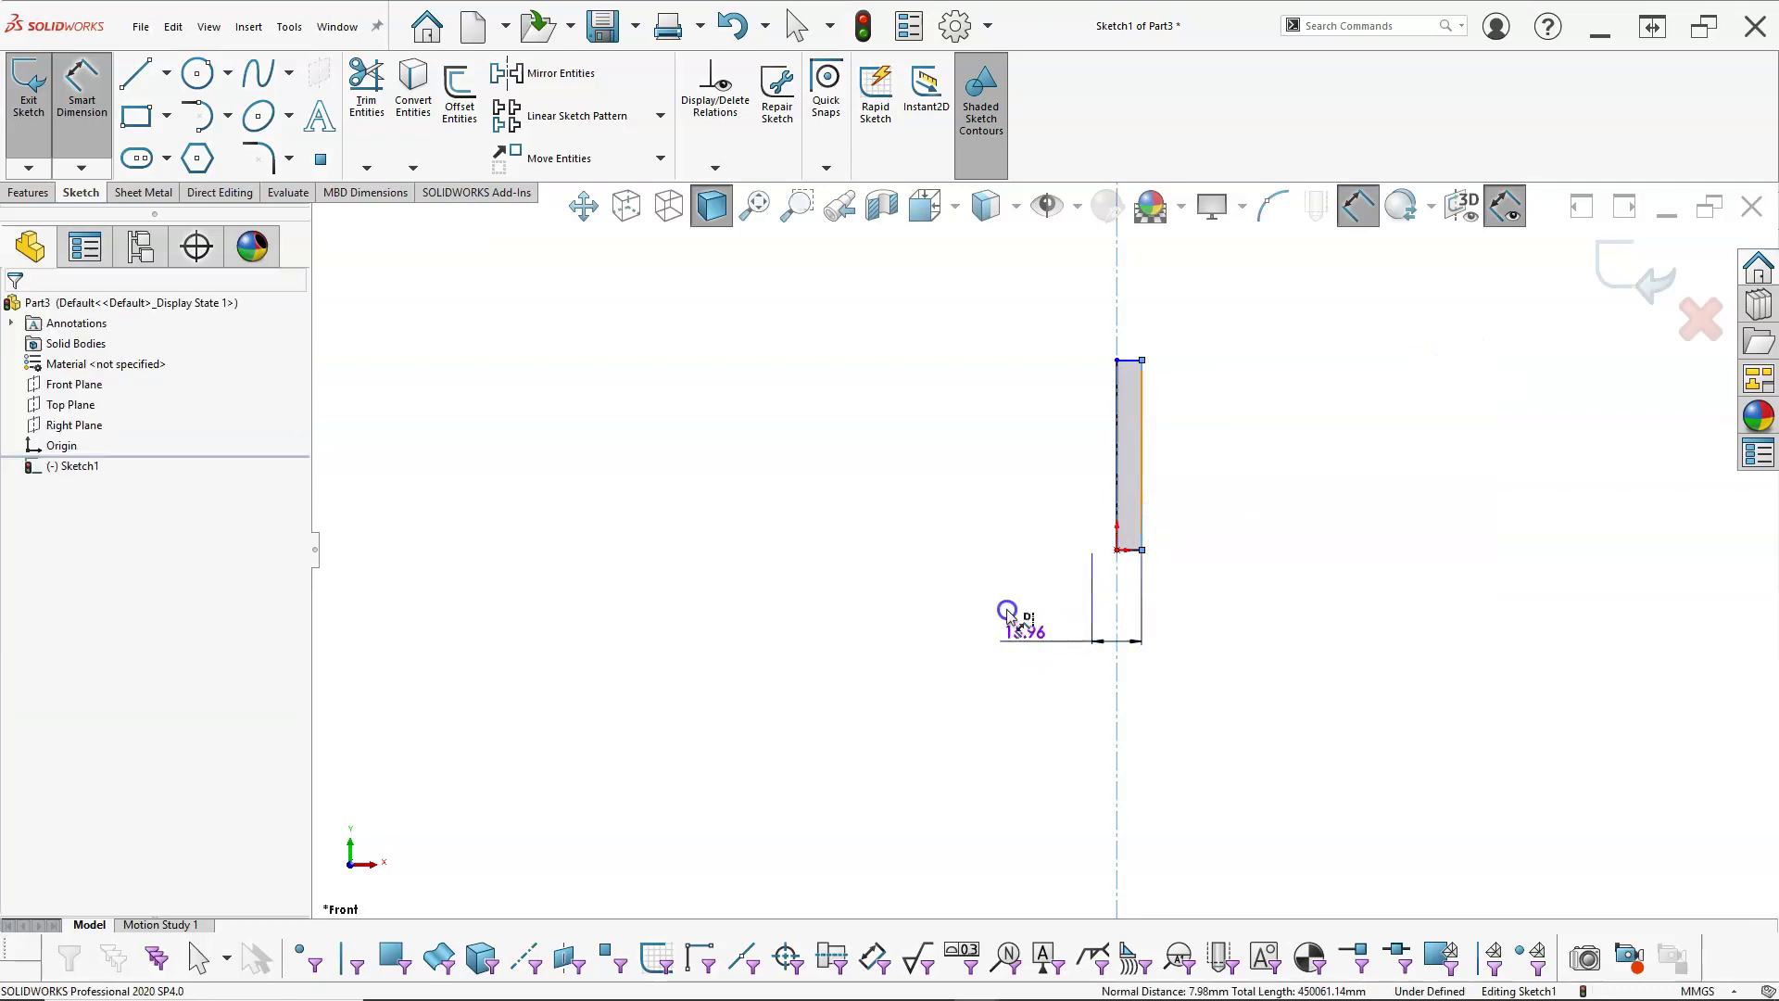
pyautogui.click(1024, 639)
pyautogui.write('10')
pyautogui.press('Return')
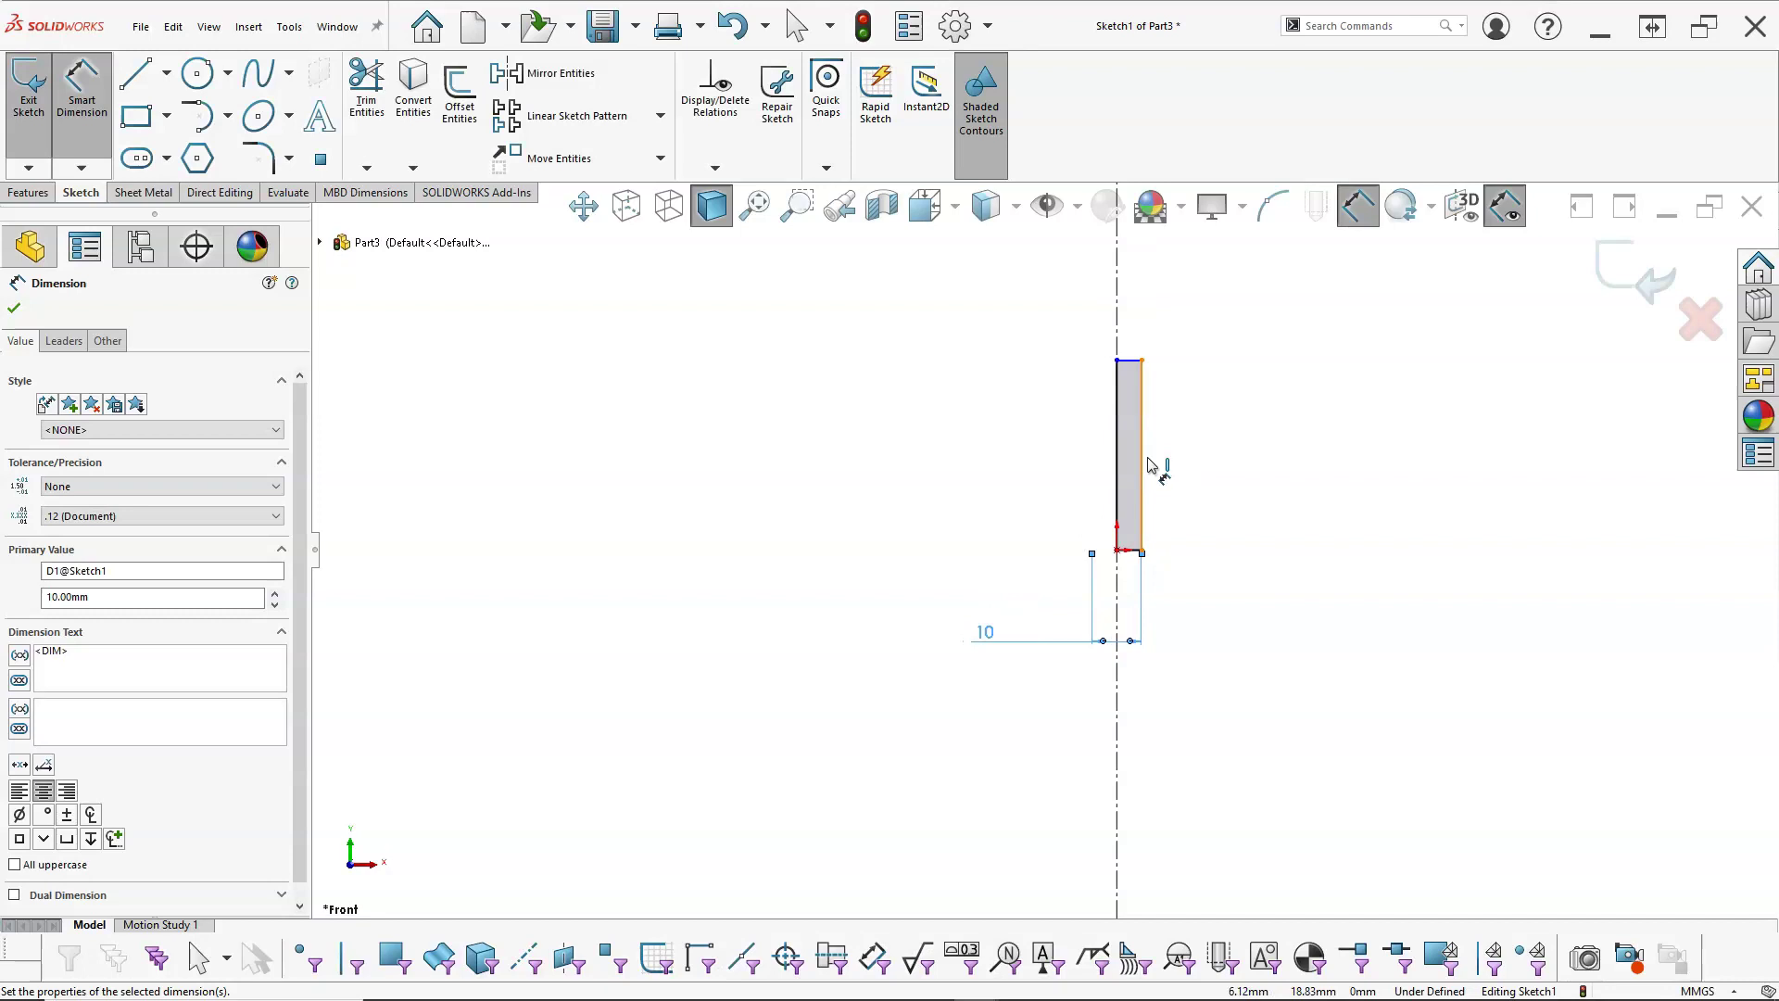
# - Set the right edge height to 42 mm, fully defining the sketch
pyautogui.click(1185, 466)
pyautogui.click(1251, 458)
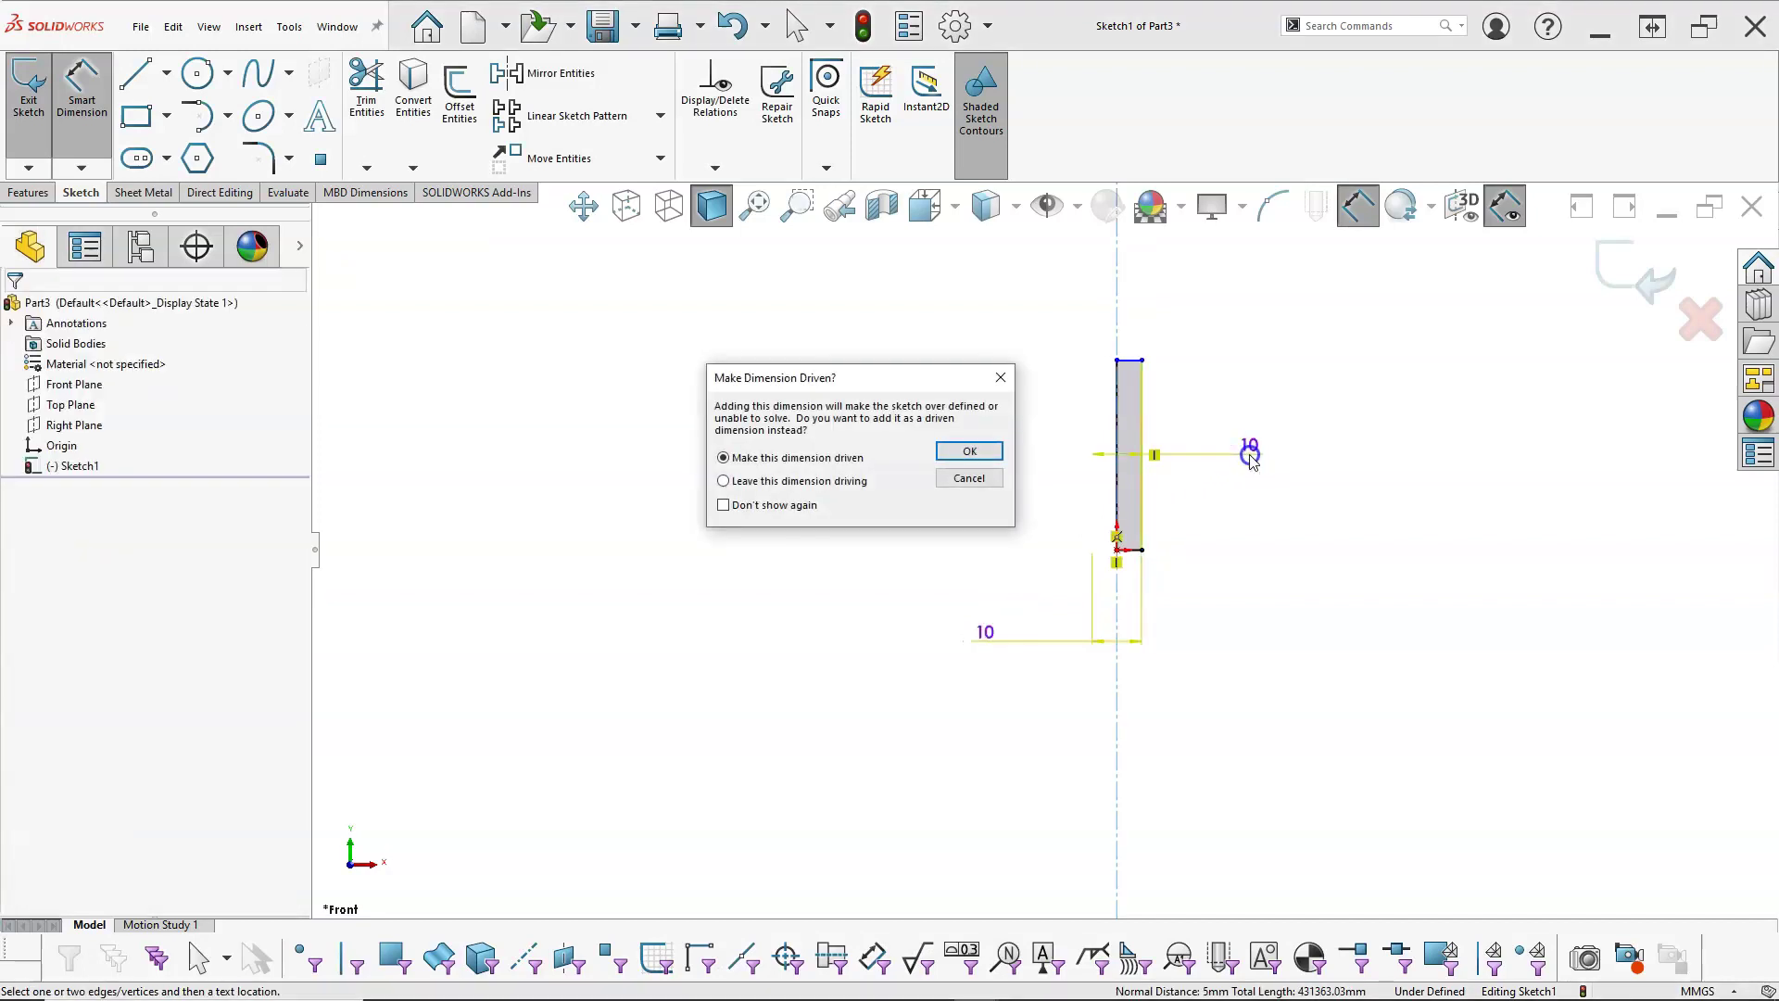
pyautogui.press('Escape')
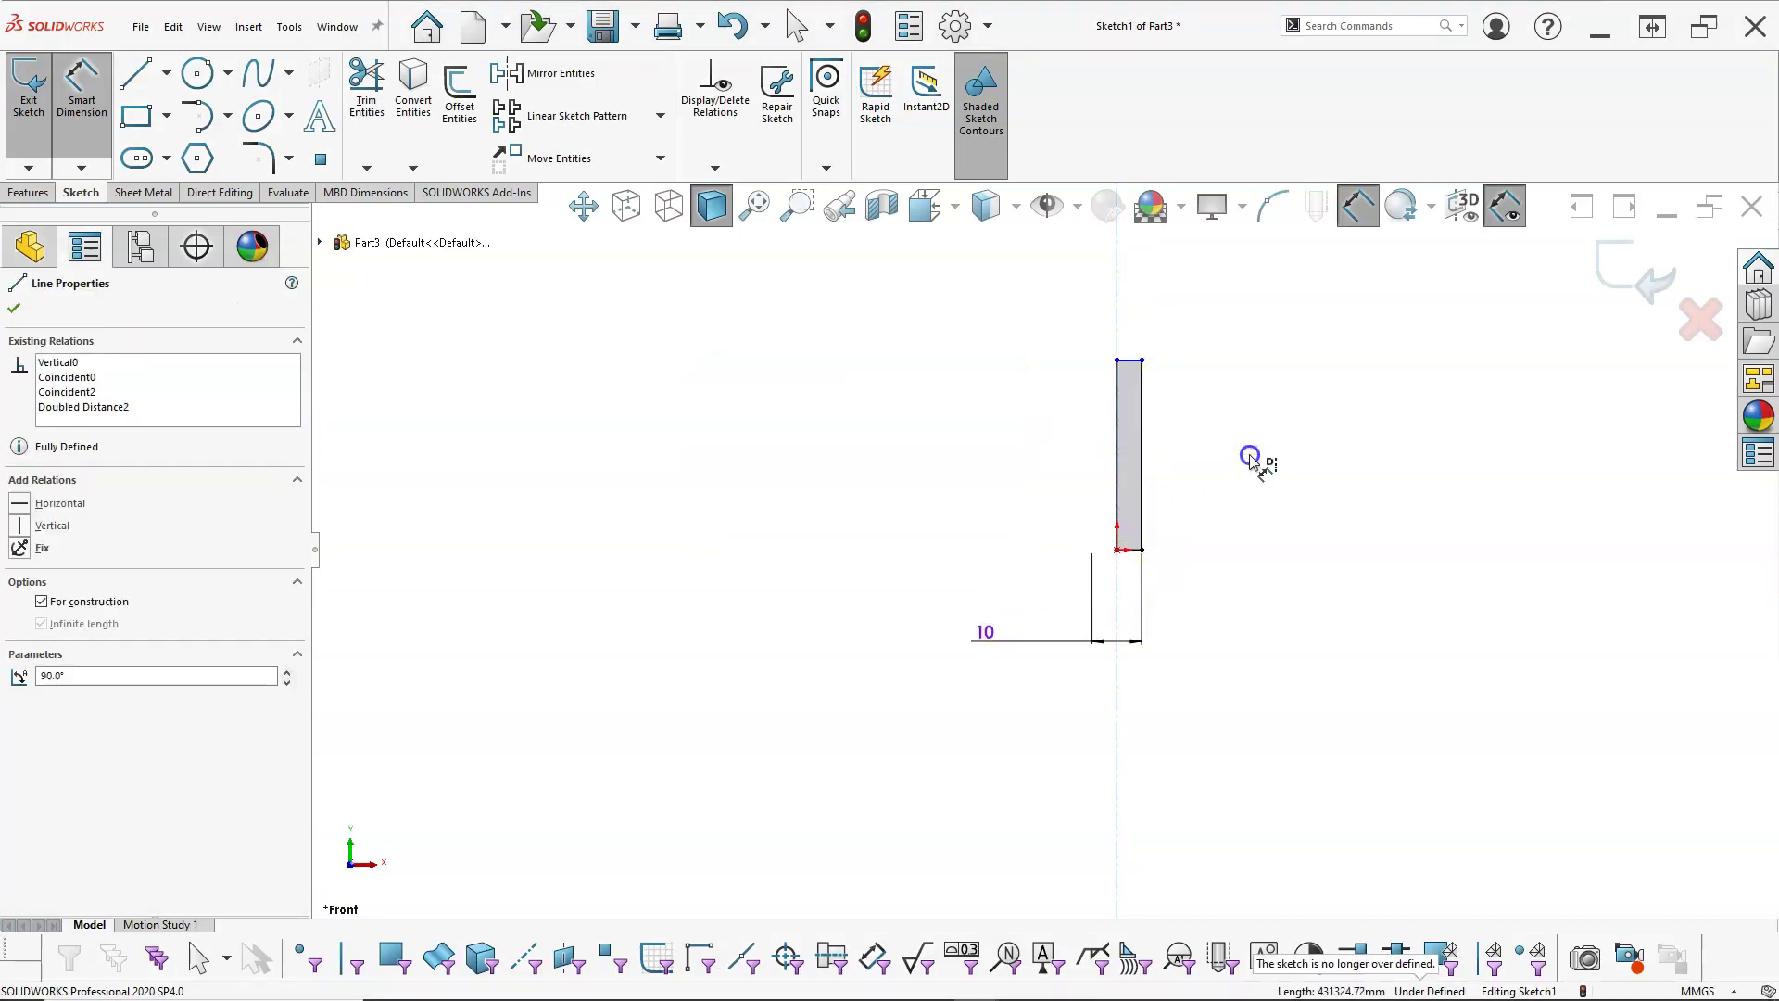
pyautogui.click(1142, 474)
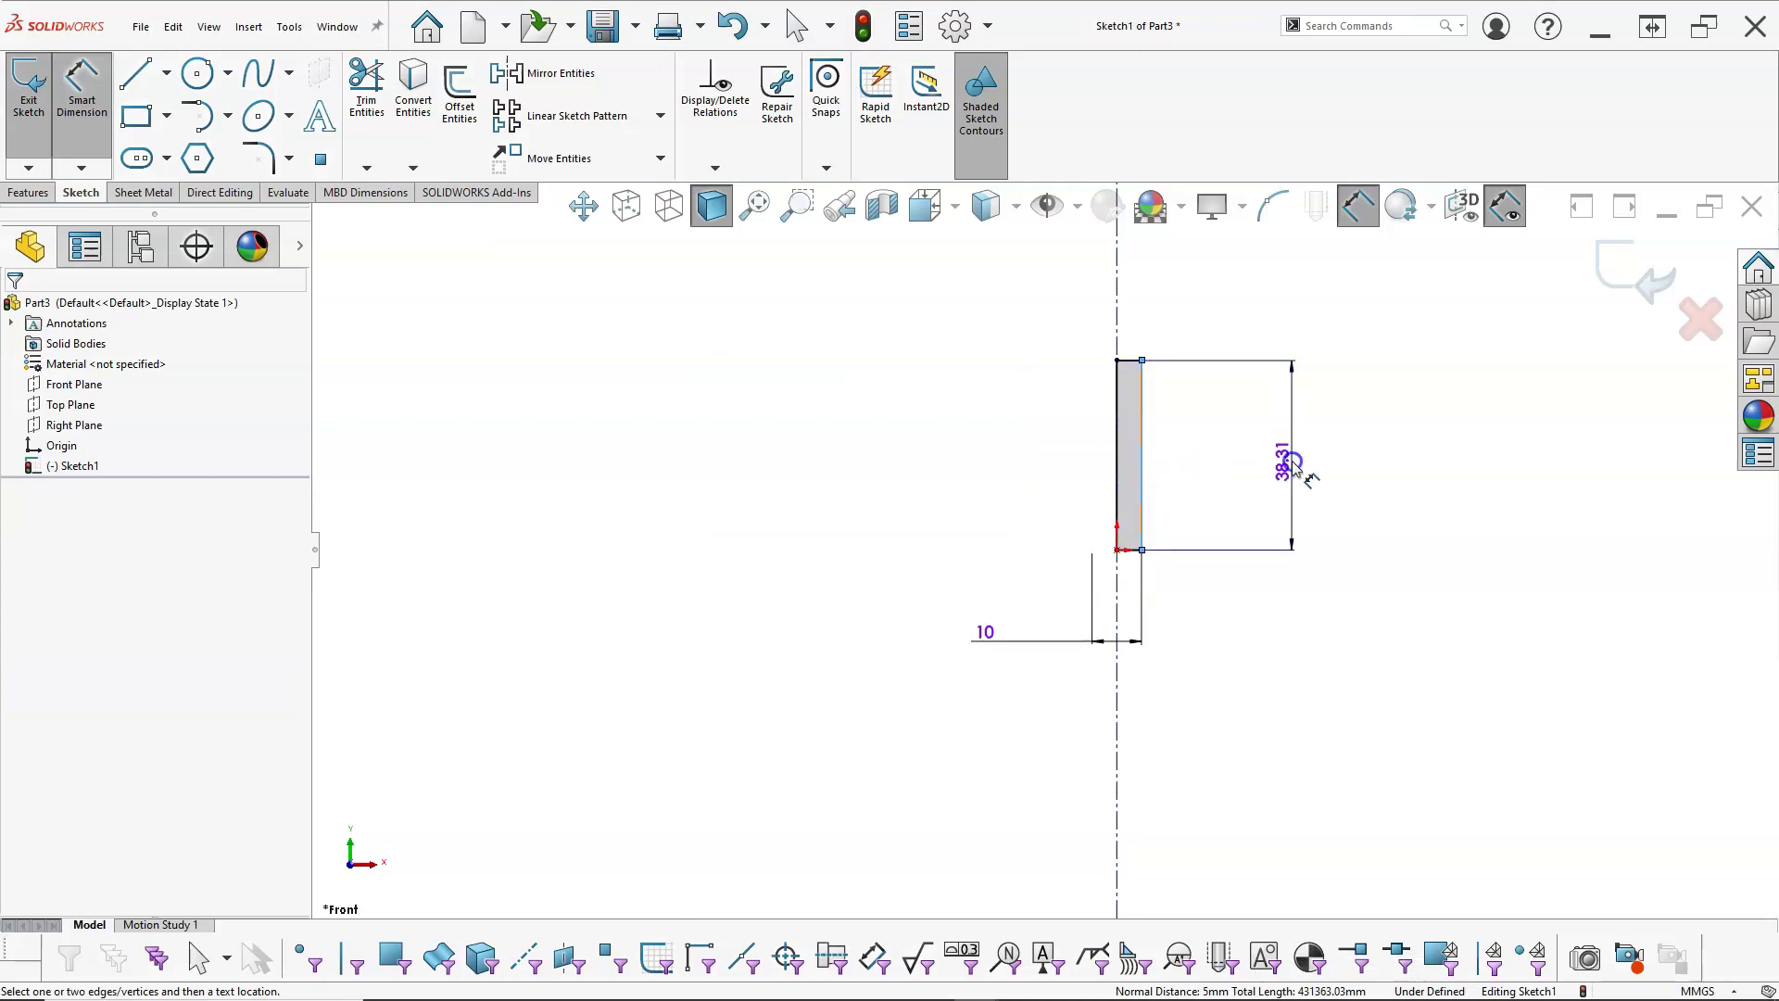
pyautogui.click(1332, 475)
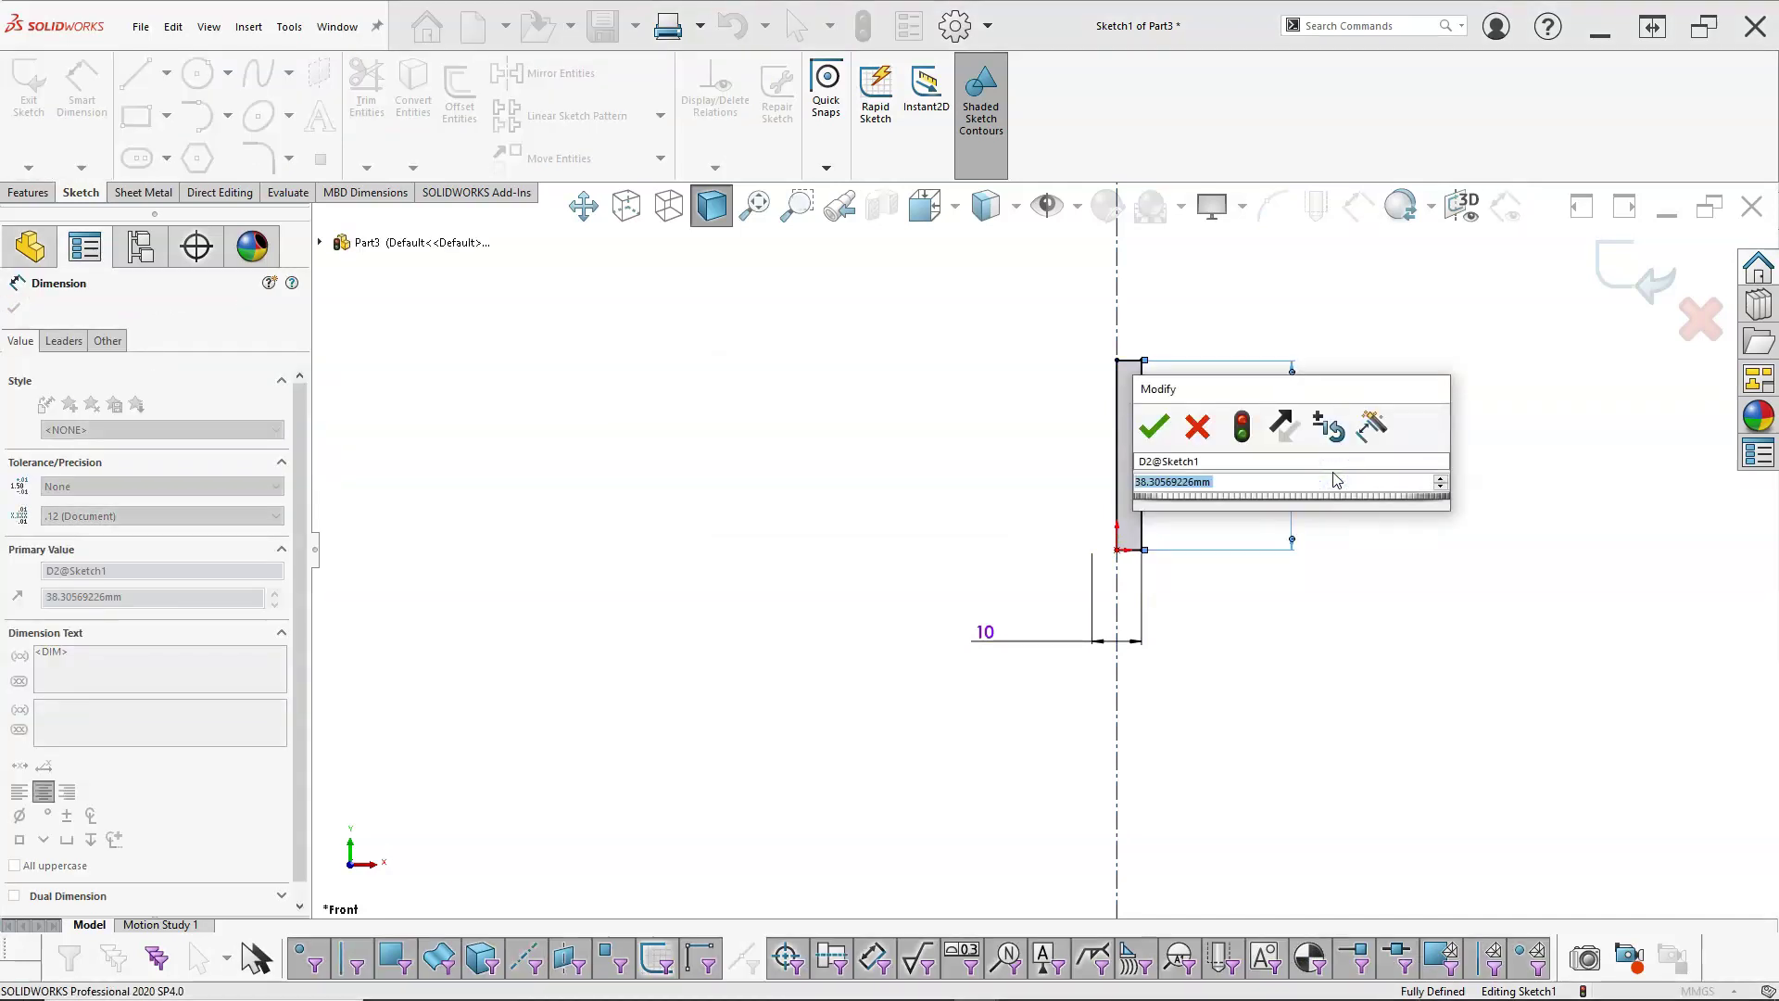
pyautogui.write('42')
pyautogui.press('Return')
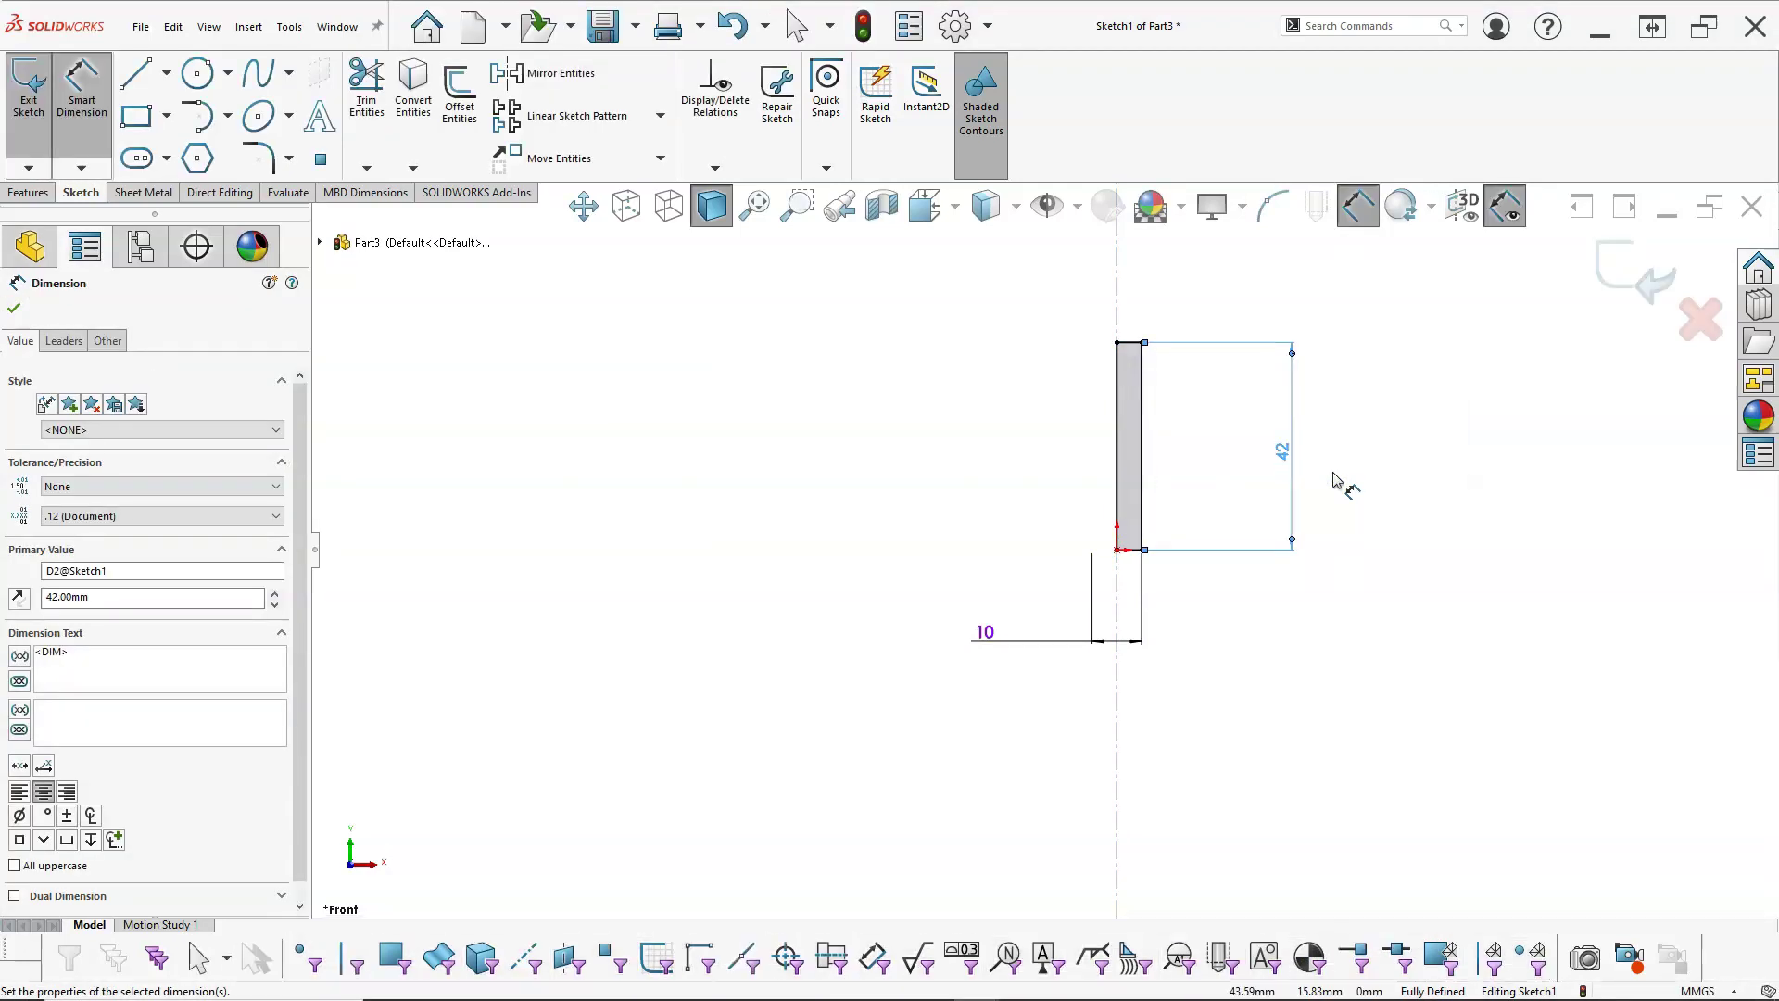
pyautogui.rightClick(1342, 470)
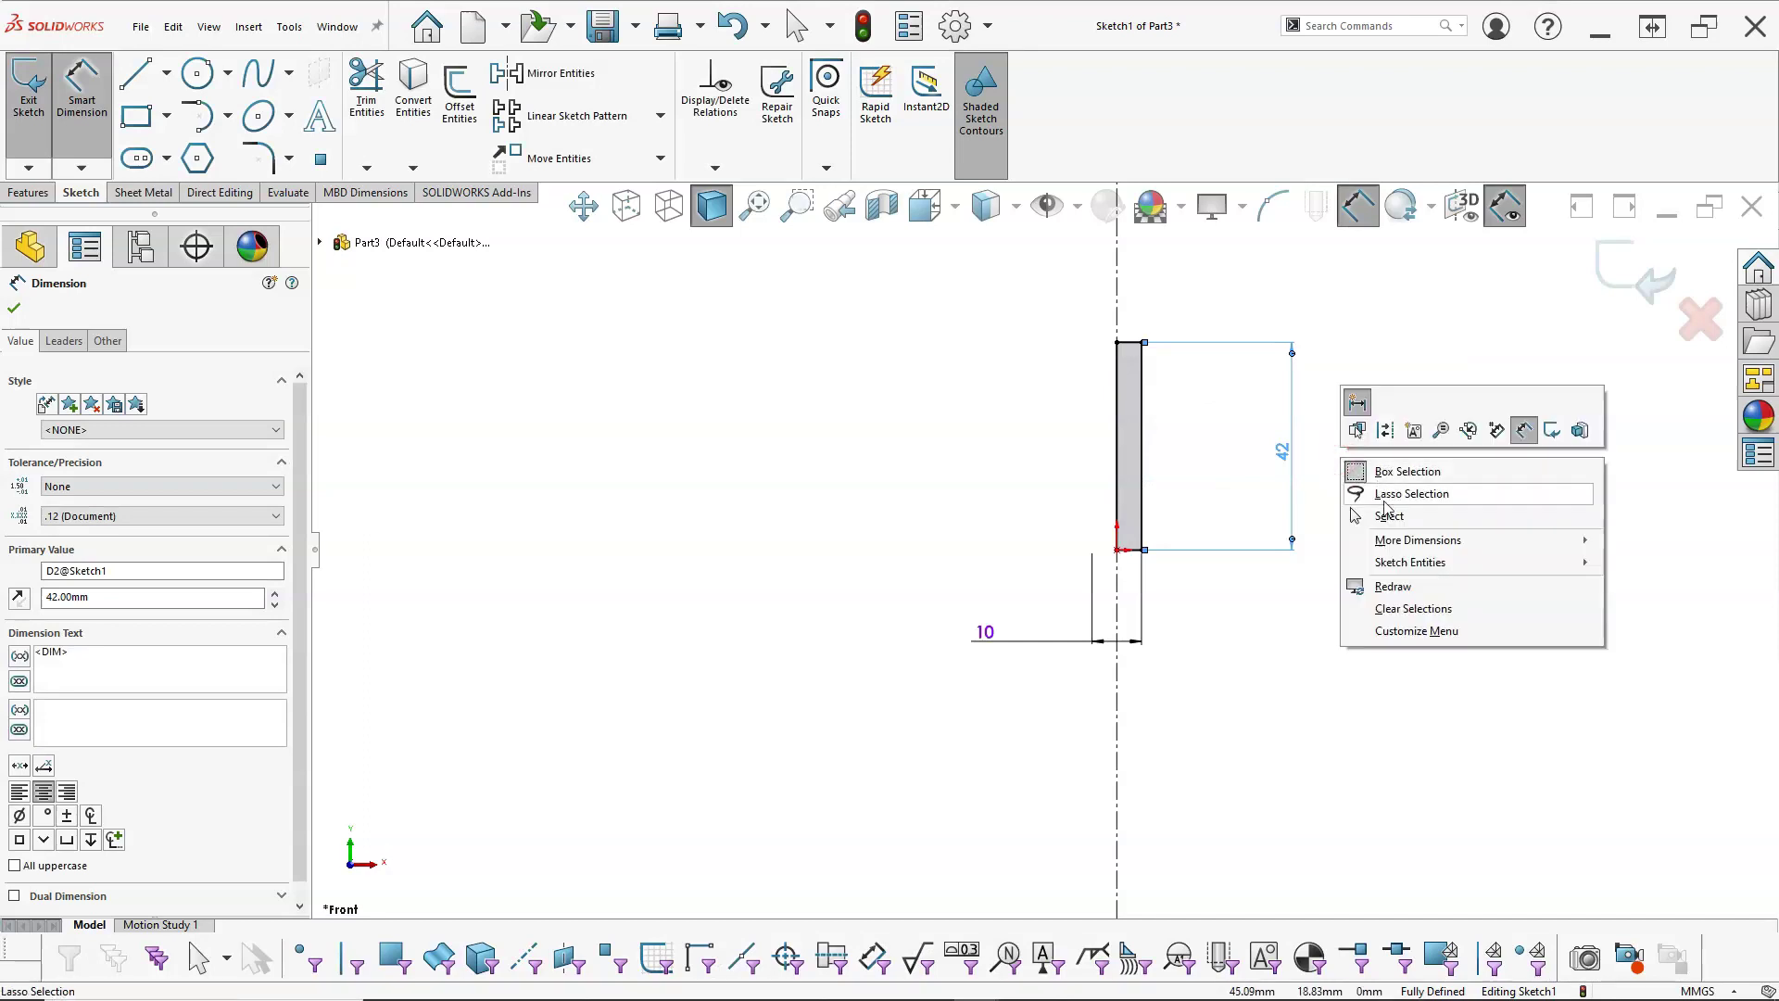
pyautogui.click(1389, 515)
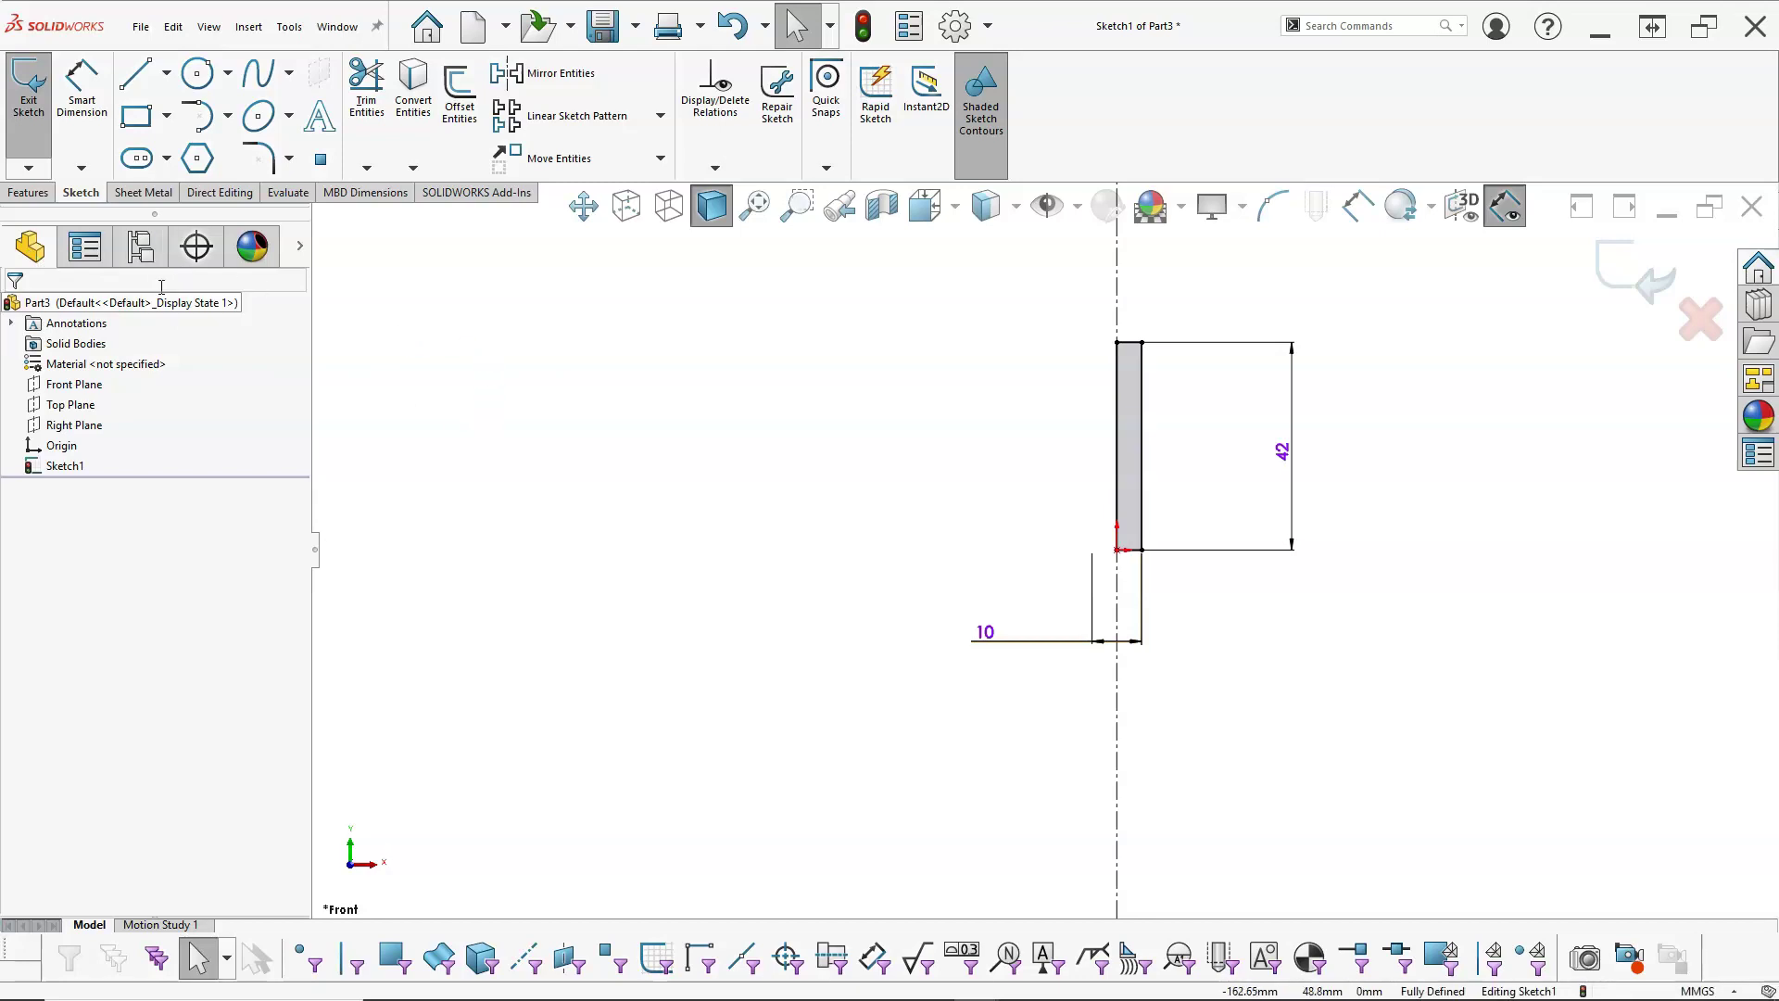
# - Open the Shortcut Bars customization from the sketch shortcut toolbar
pyautogui.click(27, 195)
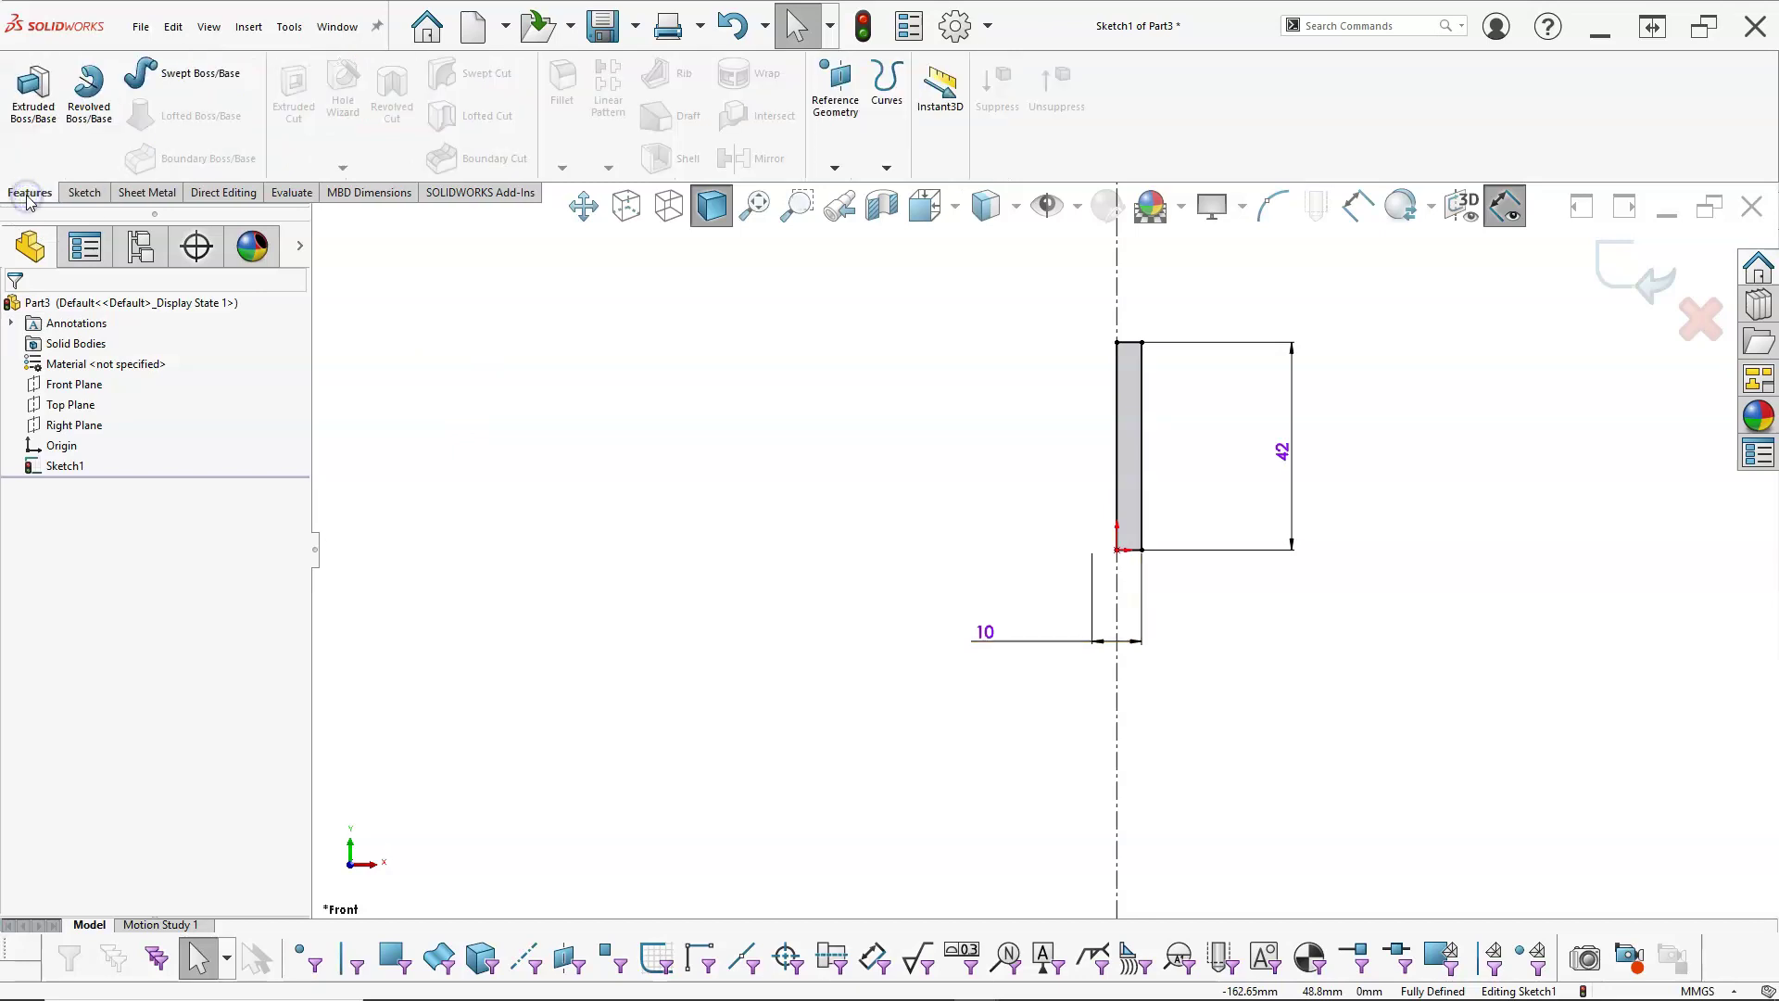
pyautogui.rightClick(829, 414)
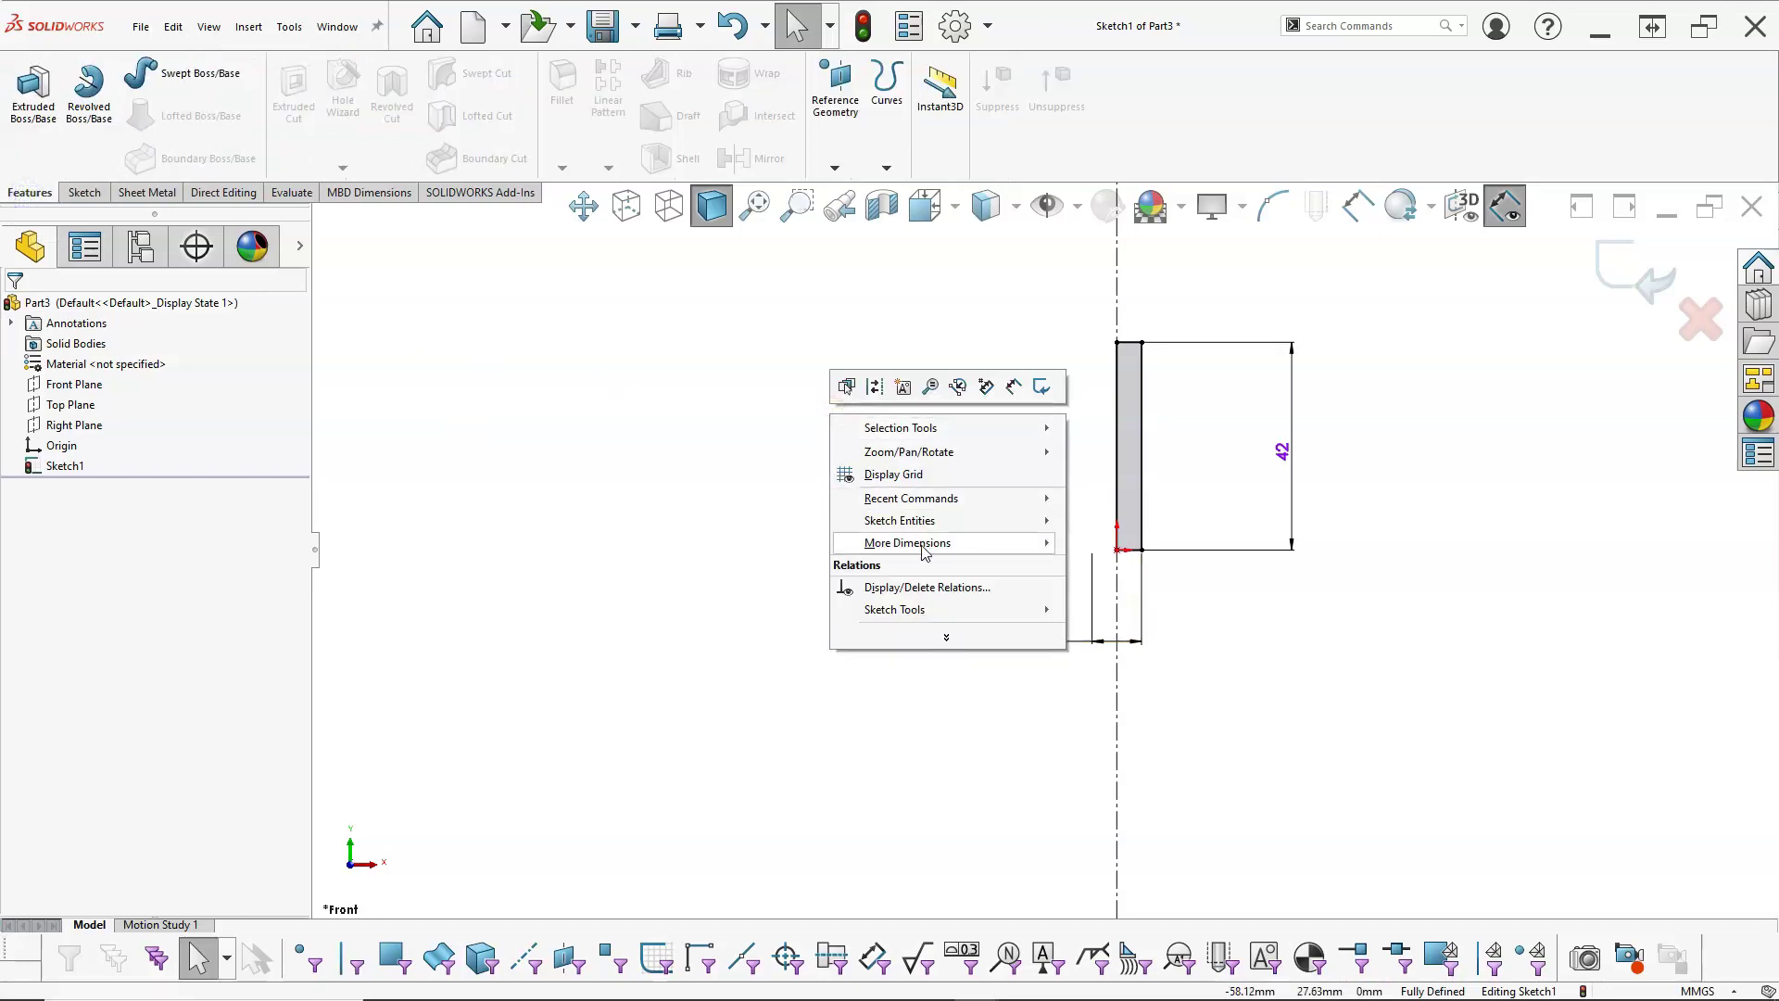
pyautogui.click(731, 431)
pyautogui.press('s')
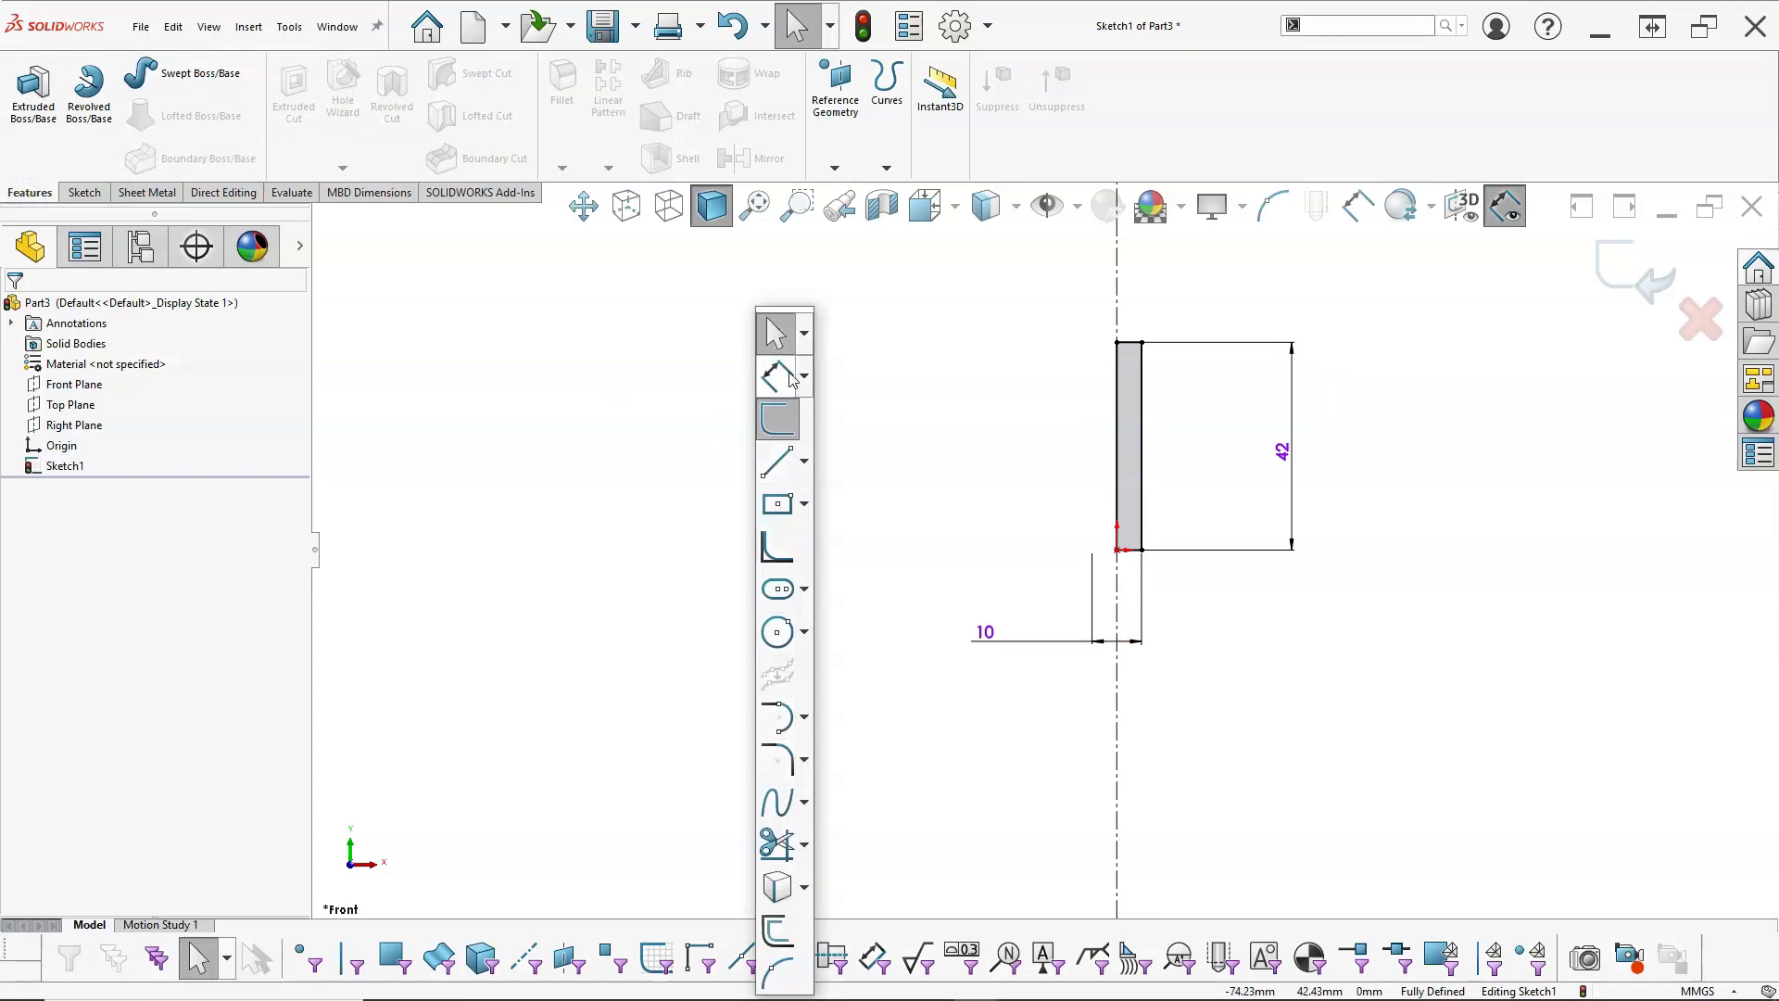
pyautogui.rightClick(809, 413)
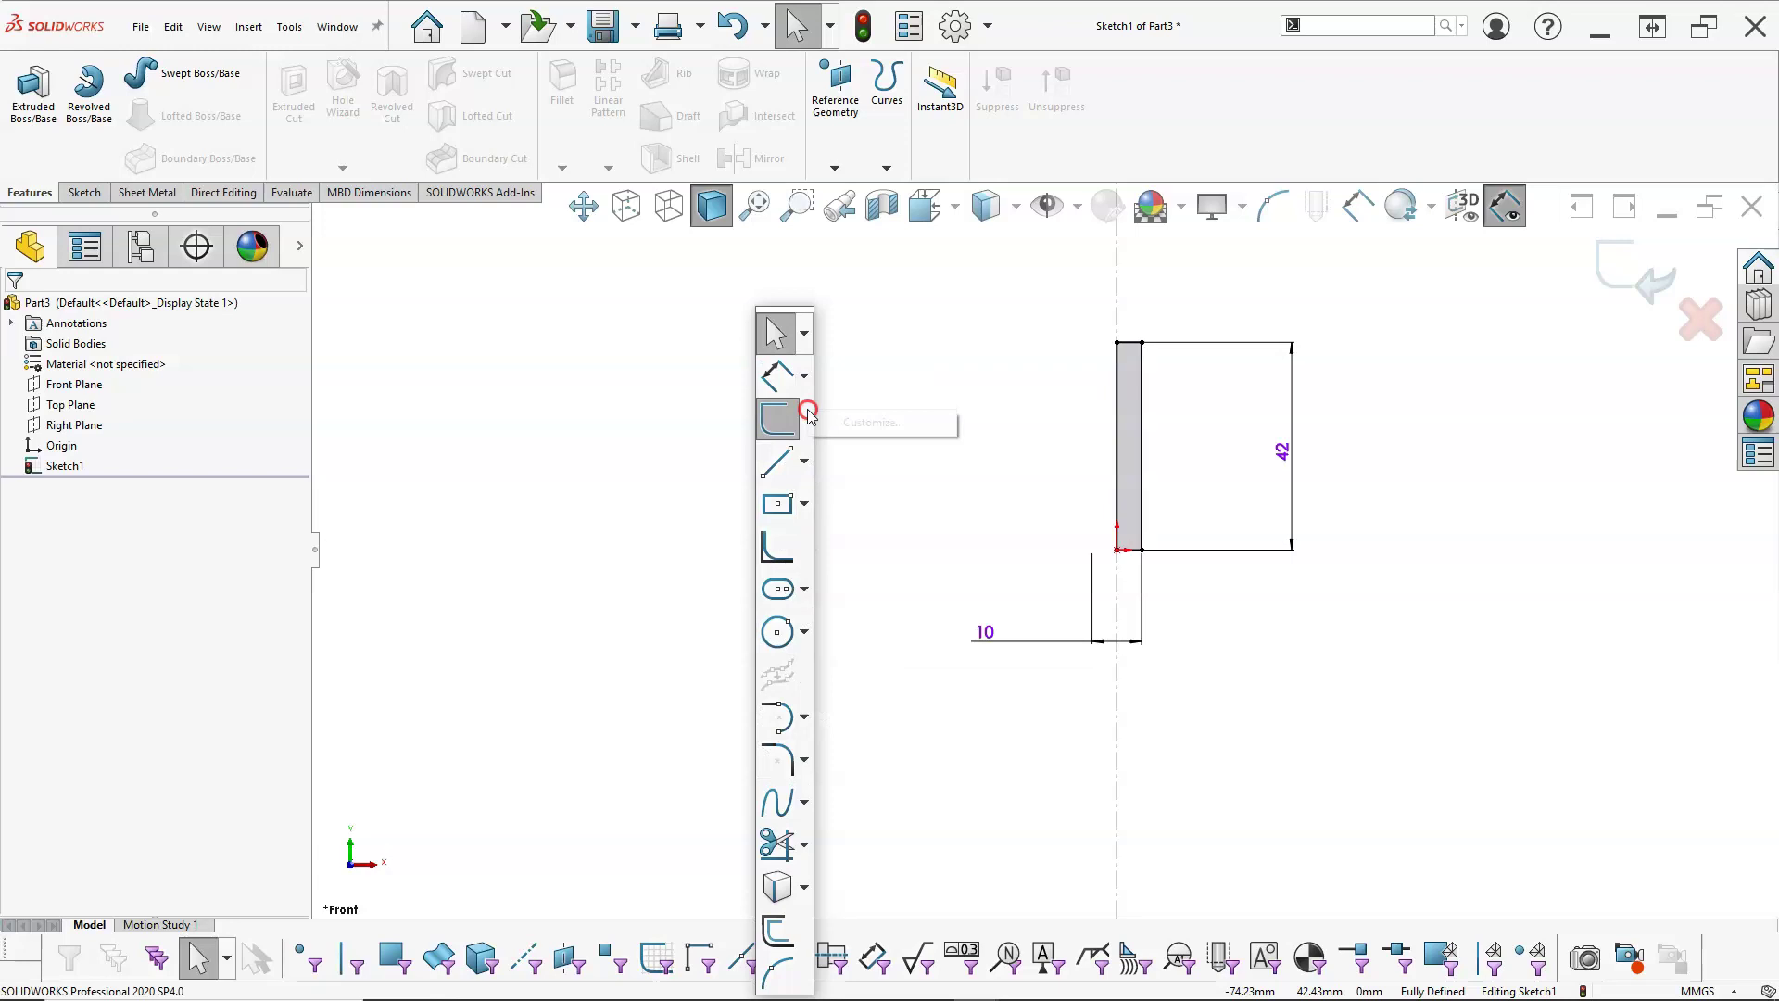
pyautogui.click(845, 422)
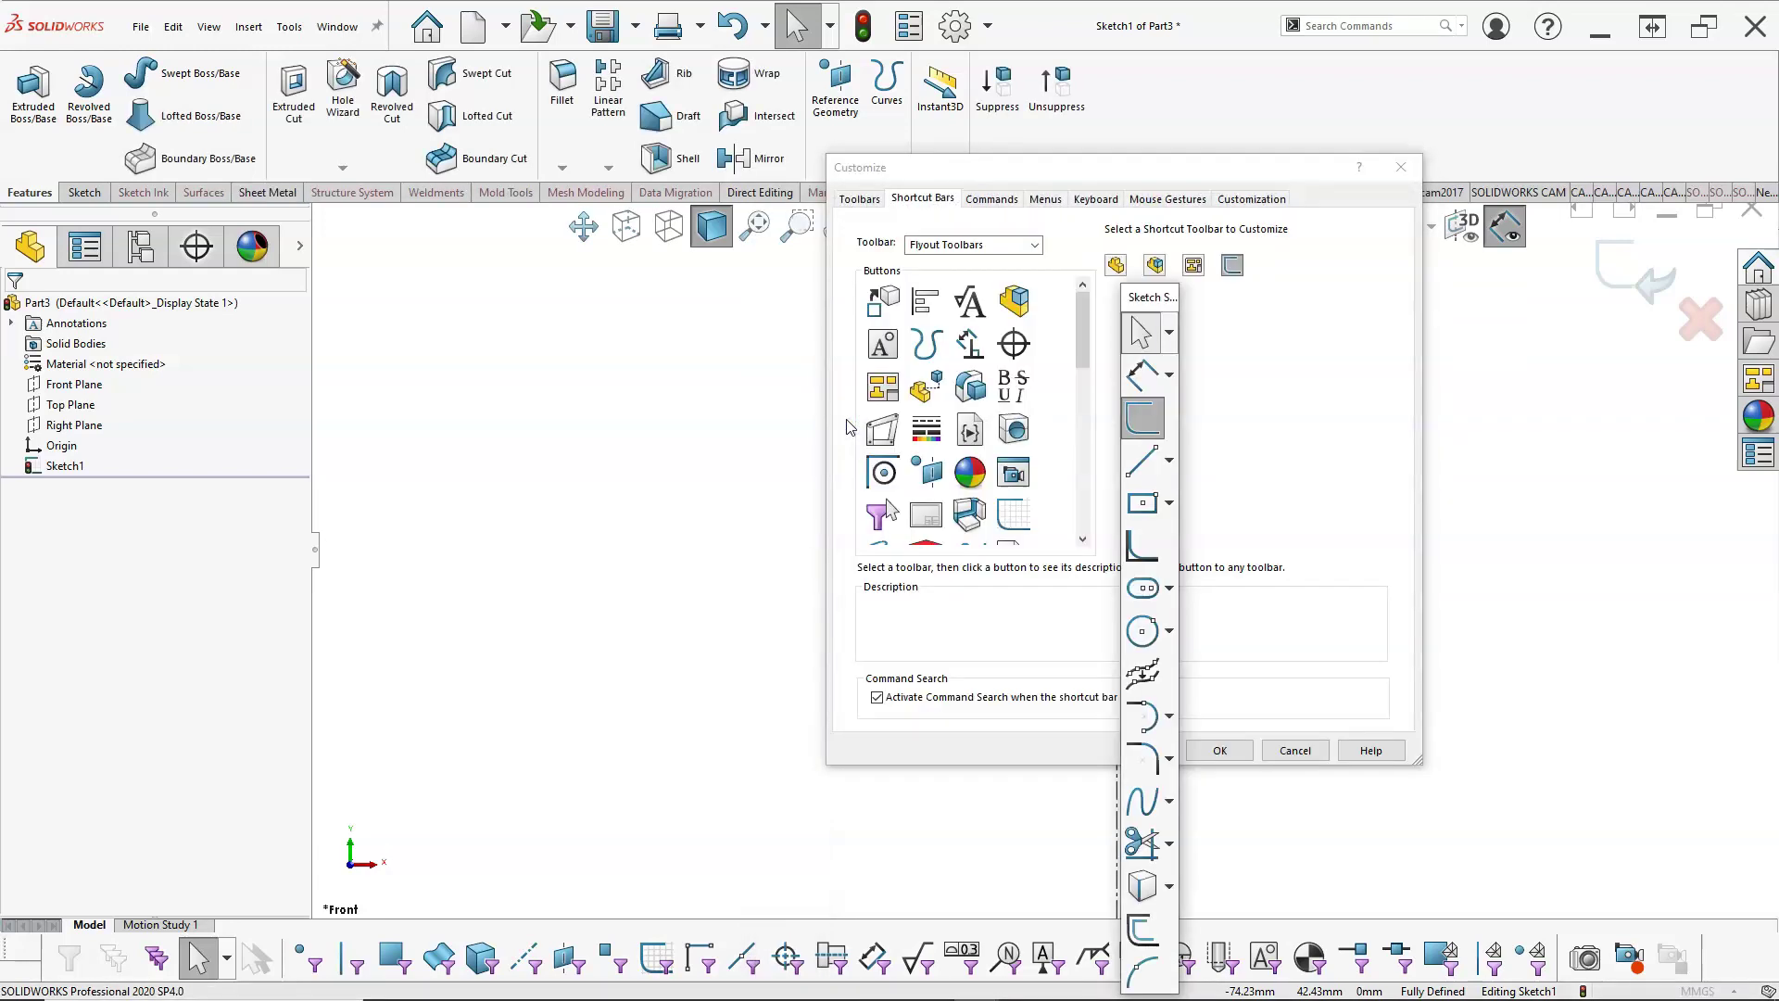
pyautogui.moveTo(1149, 306)
pyautogui.mouseDown()
pyautogui.moveTo(871, 297)
pyautogui.moveTo(709, 128)
pyautogui.mouseUp()
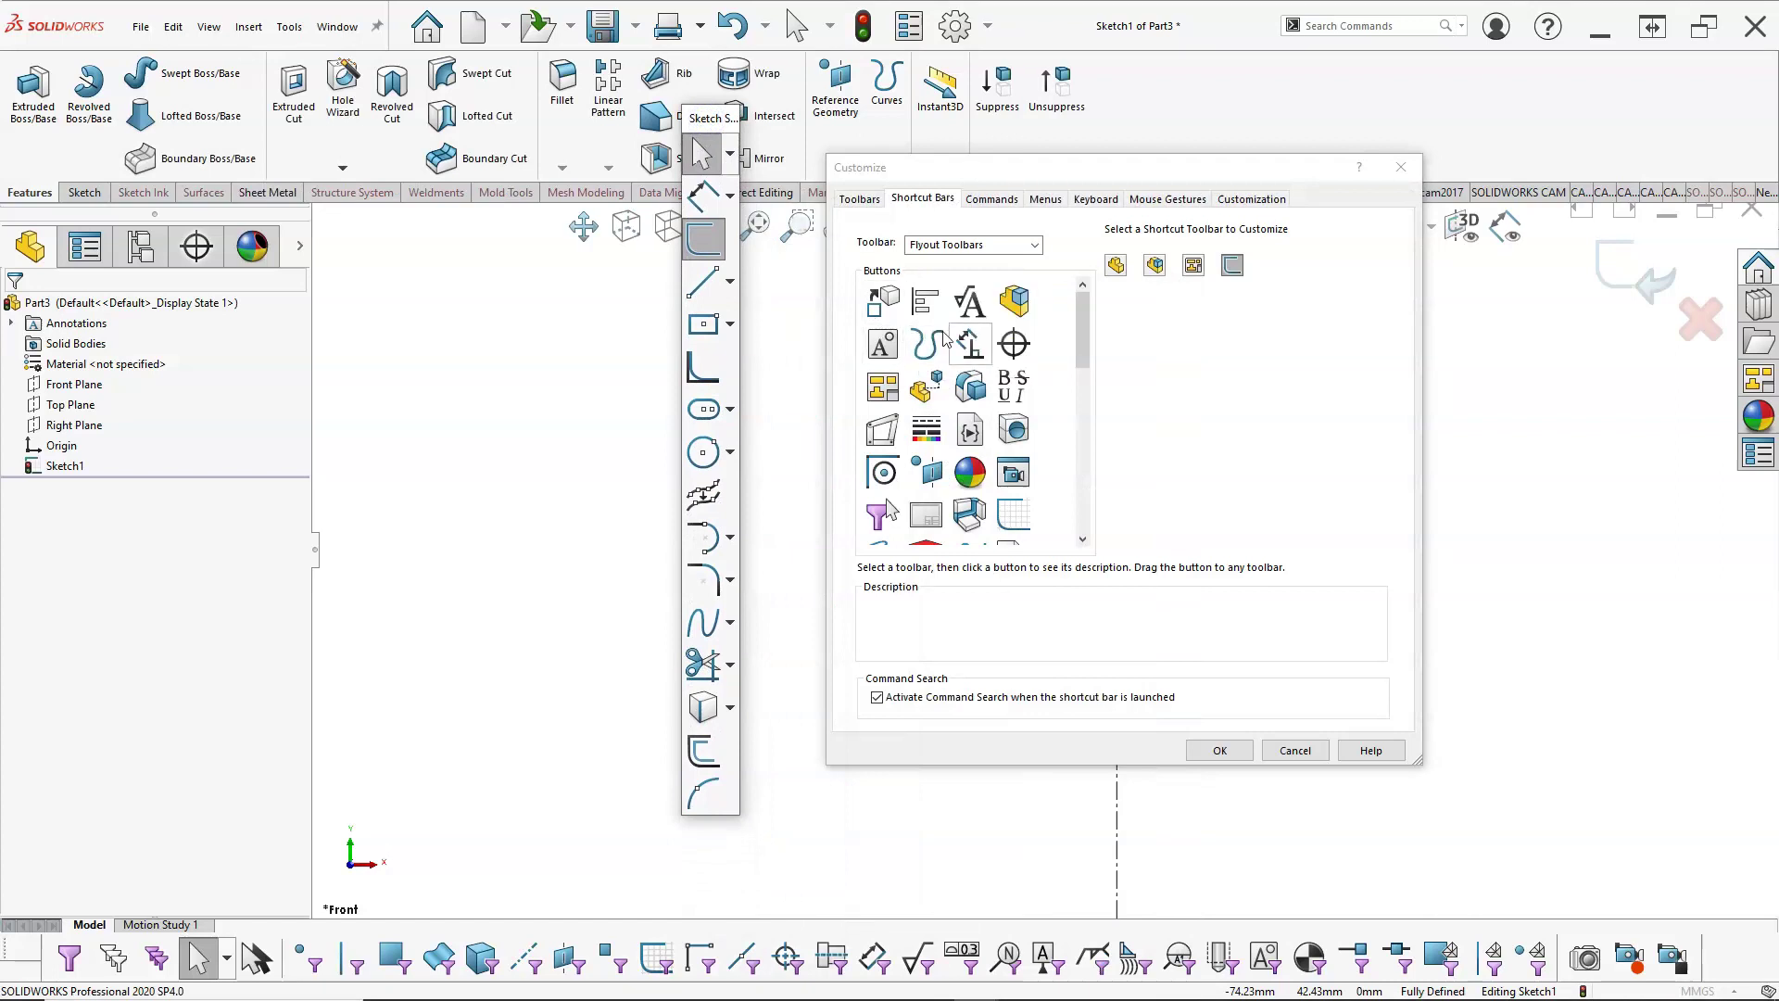
# - Add Extruded Boss/Base and Revolved Boss/Base from Features to the sketch shortcut bar
pyautogui.click(1037, 246)
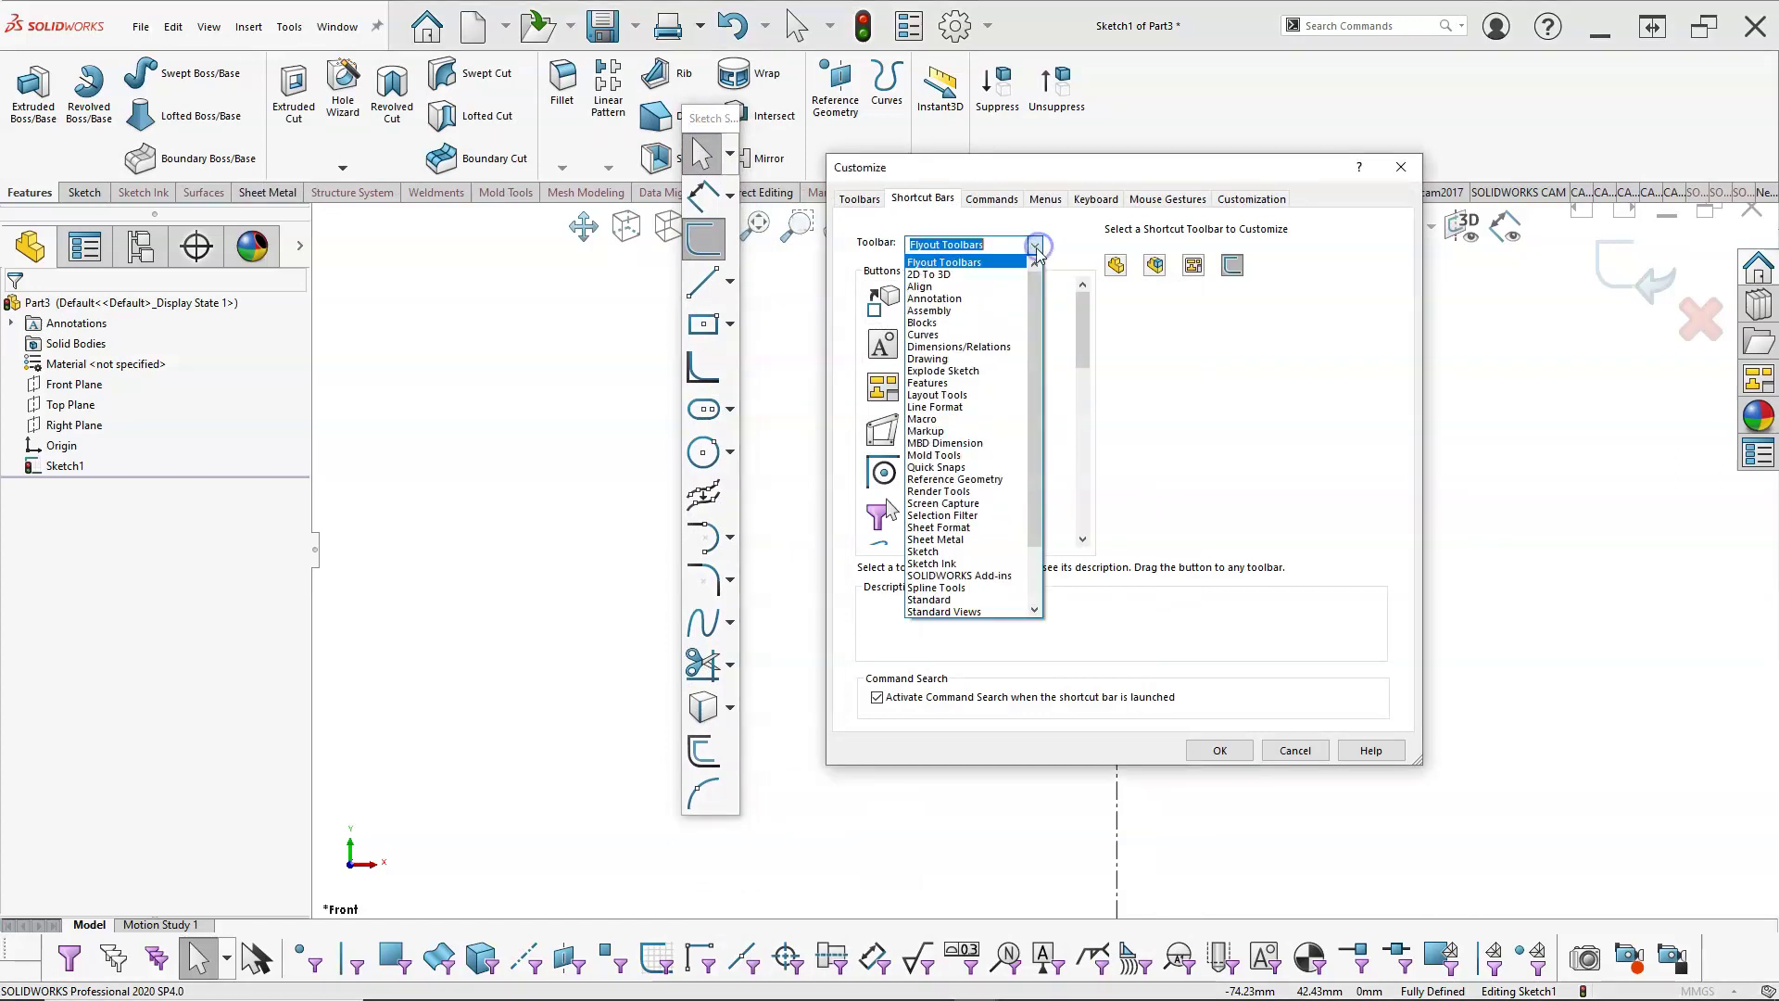
pyautogui.click(942, 383)
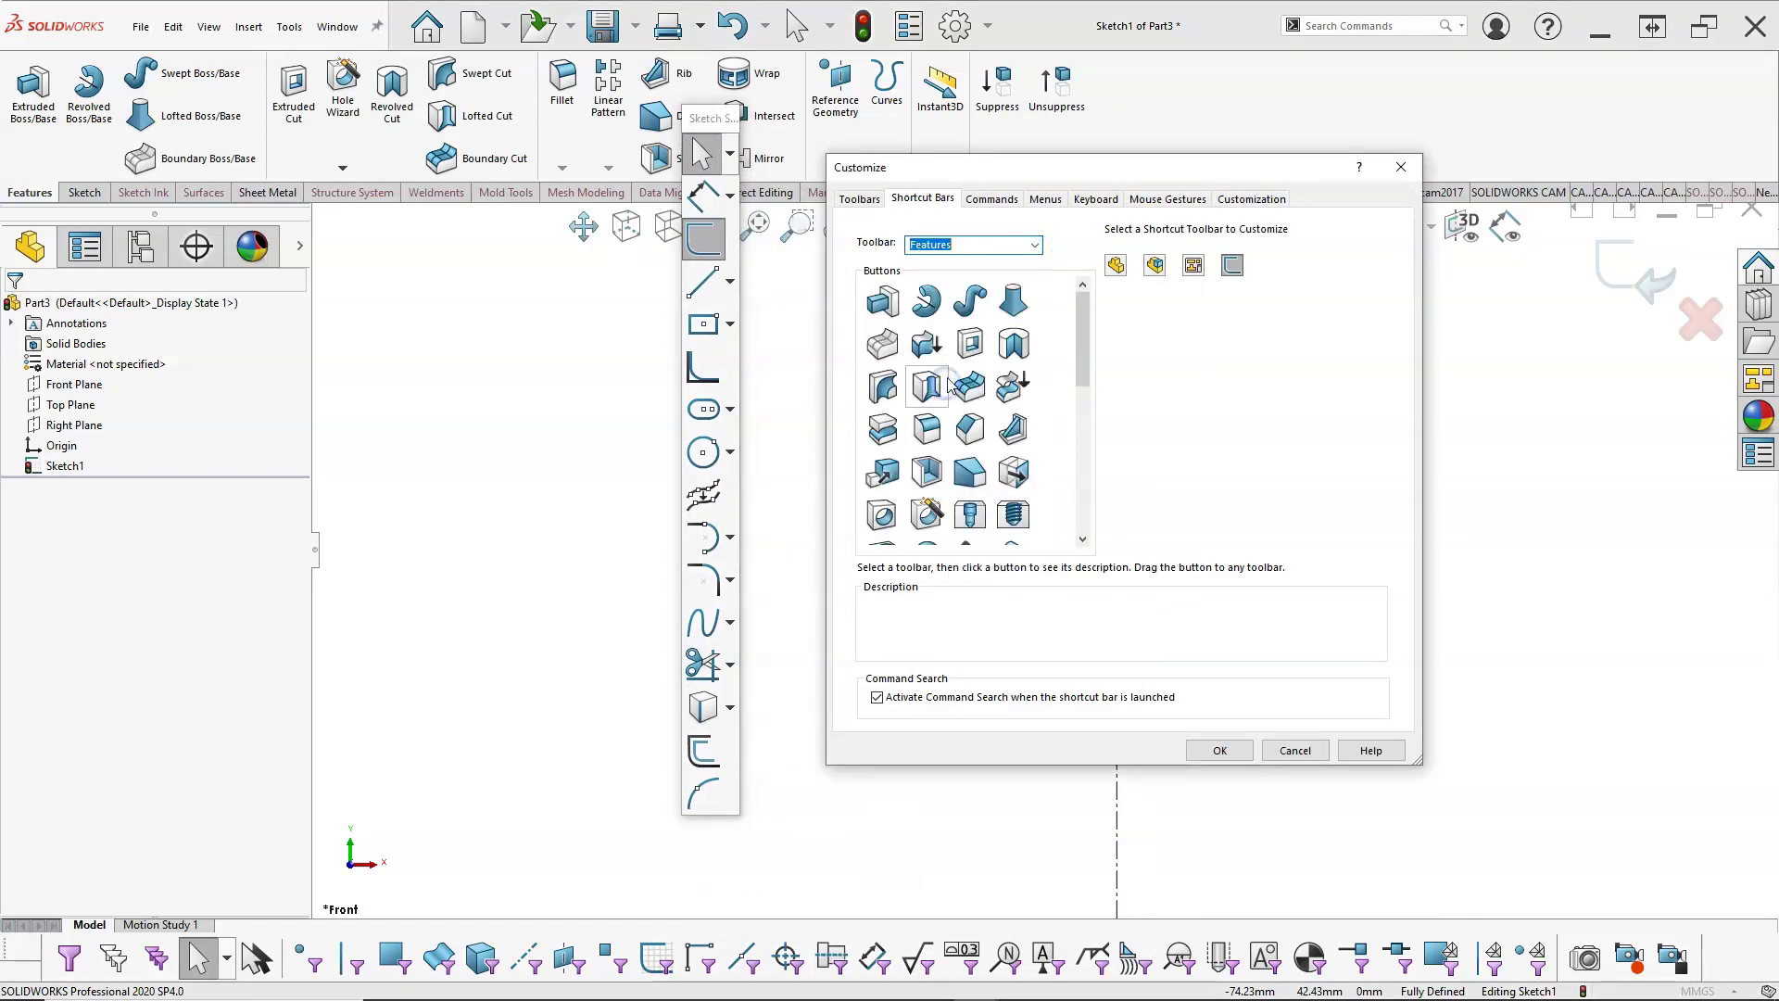
pyautogui.moveTo(885, 308)
pyautogui.mouseDown()
pyautogui.moveTo(776, 767)
pyautogui.moveTo(715, 819)
pyautogui.moveTo(728, 802)
pyautogui.mouseUp()
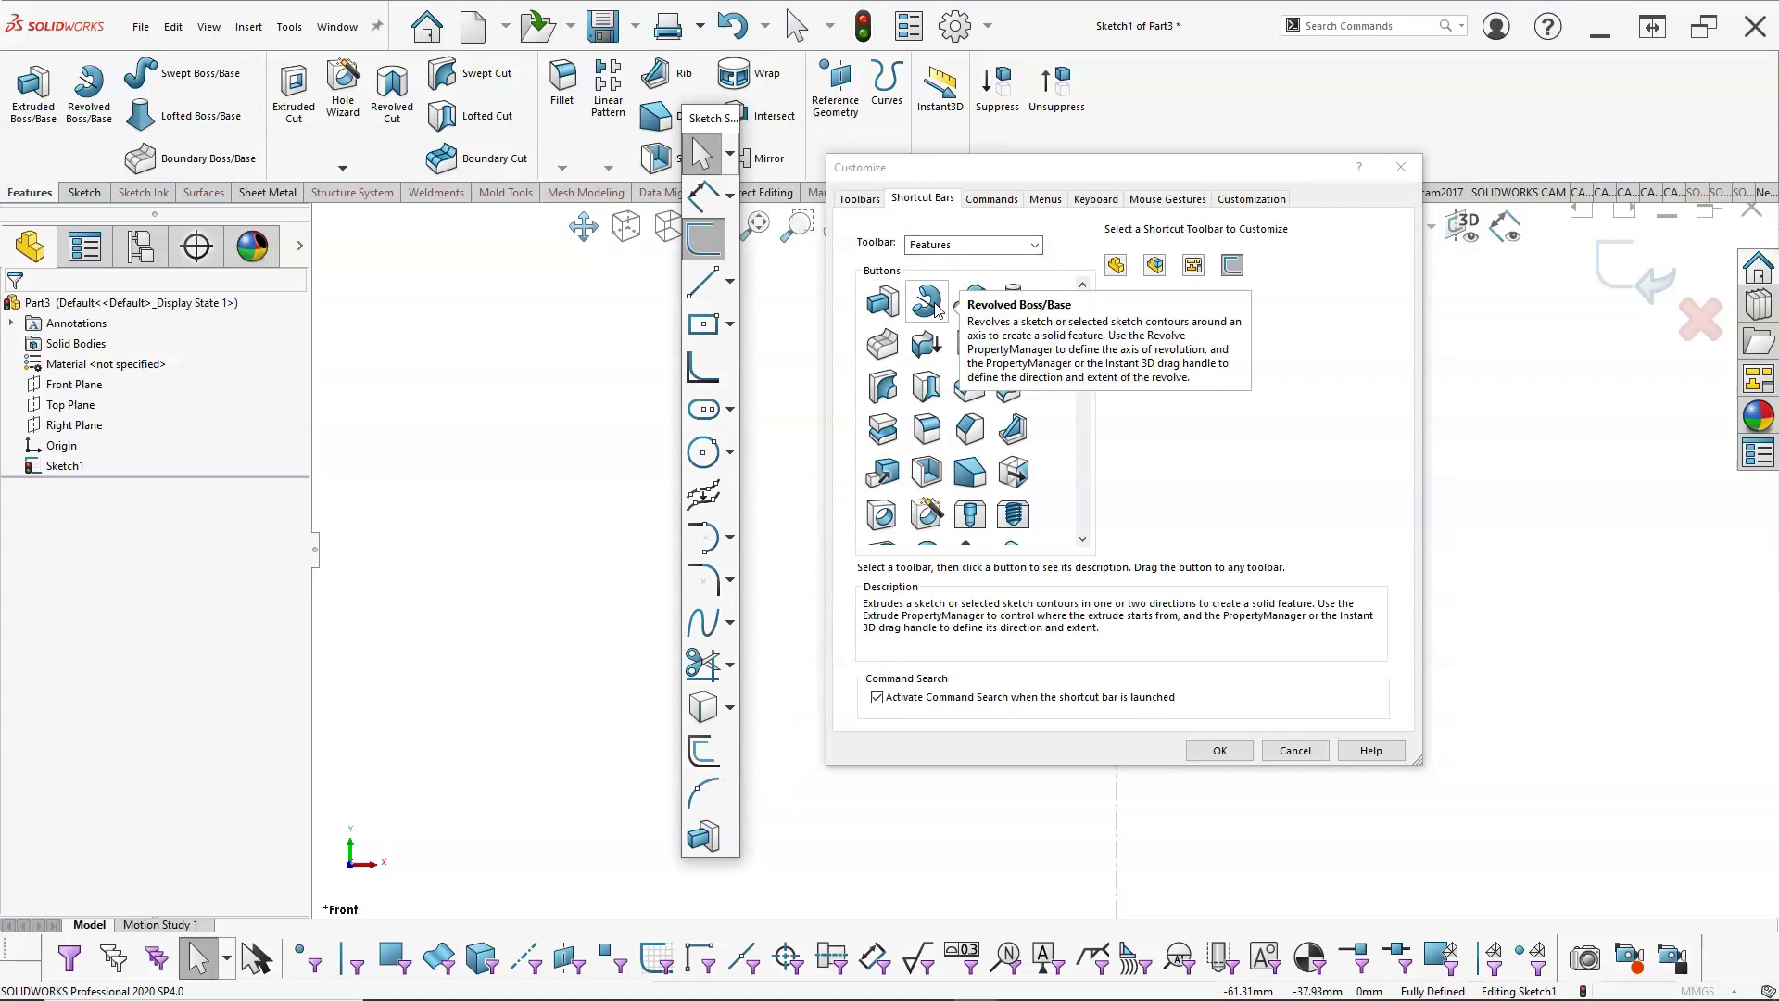
pyautogui.moveTo(939, 307); pyautogui.dragTo(719, 834)
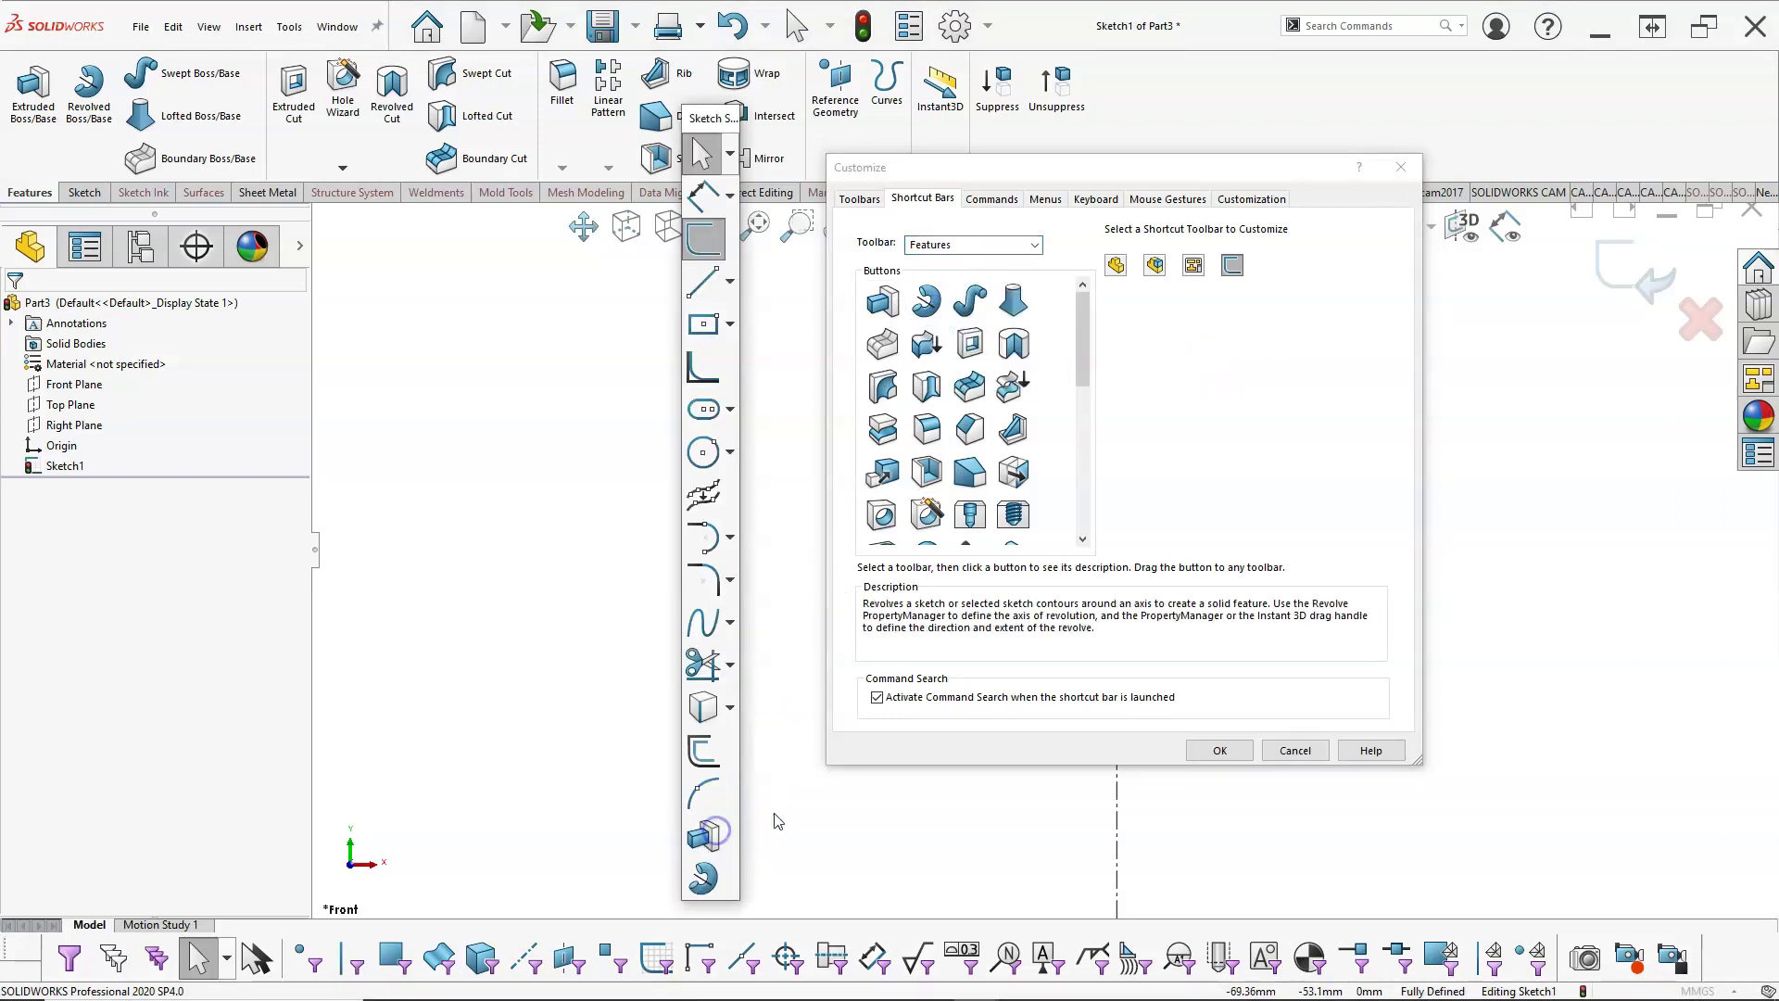
pyautogui.click(1219, 750)
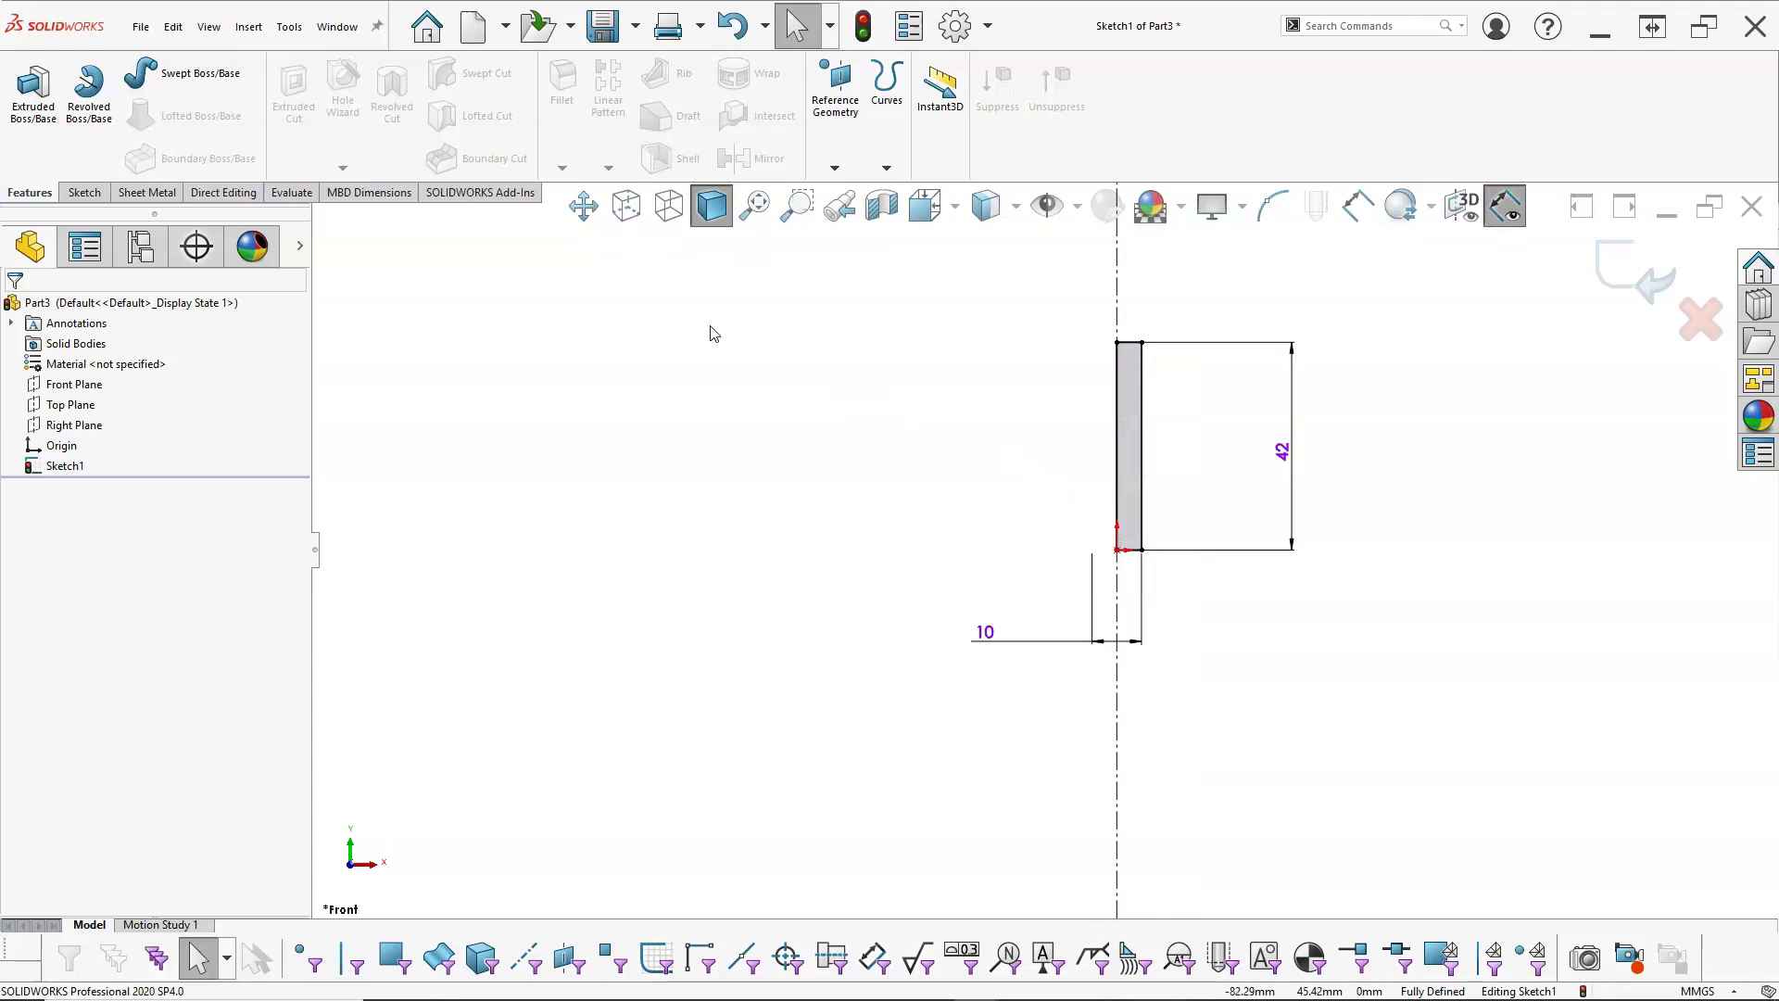
# - Revolve the profile 360° about Line1 with Revolved Boss/Base from the S shortcut bar
pyautogui.press('s')
pyautogui.press('s')
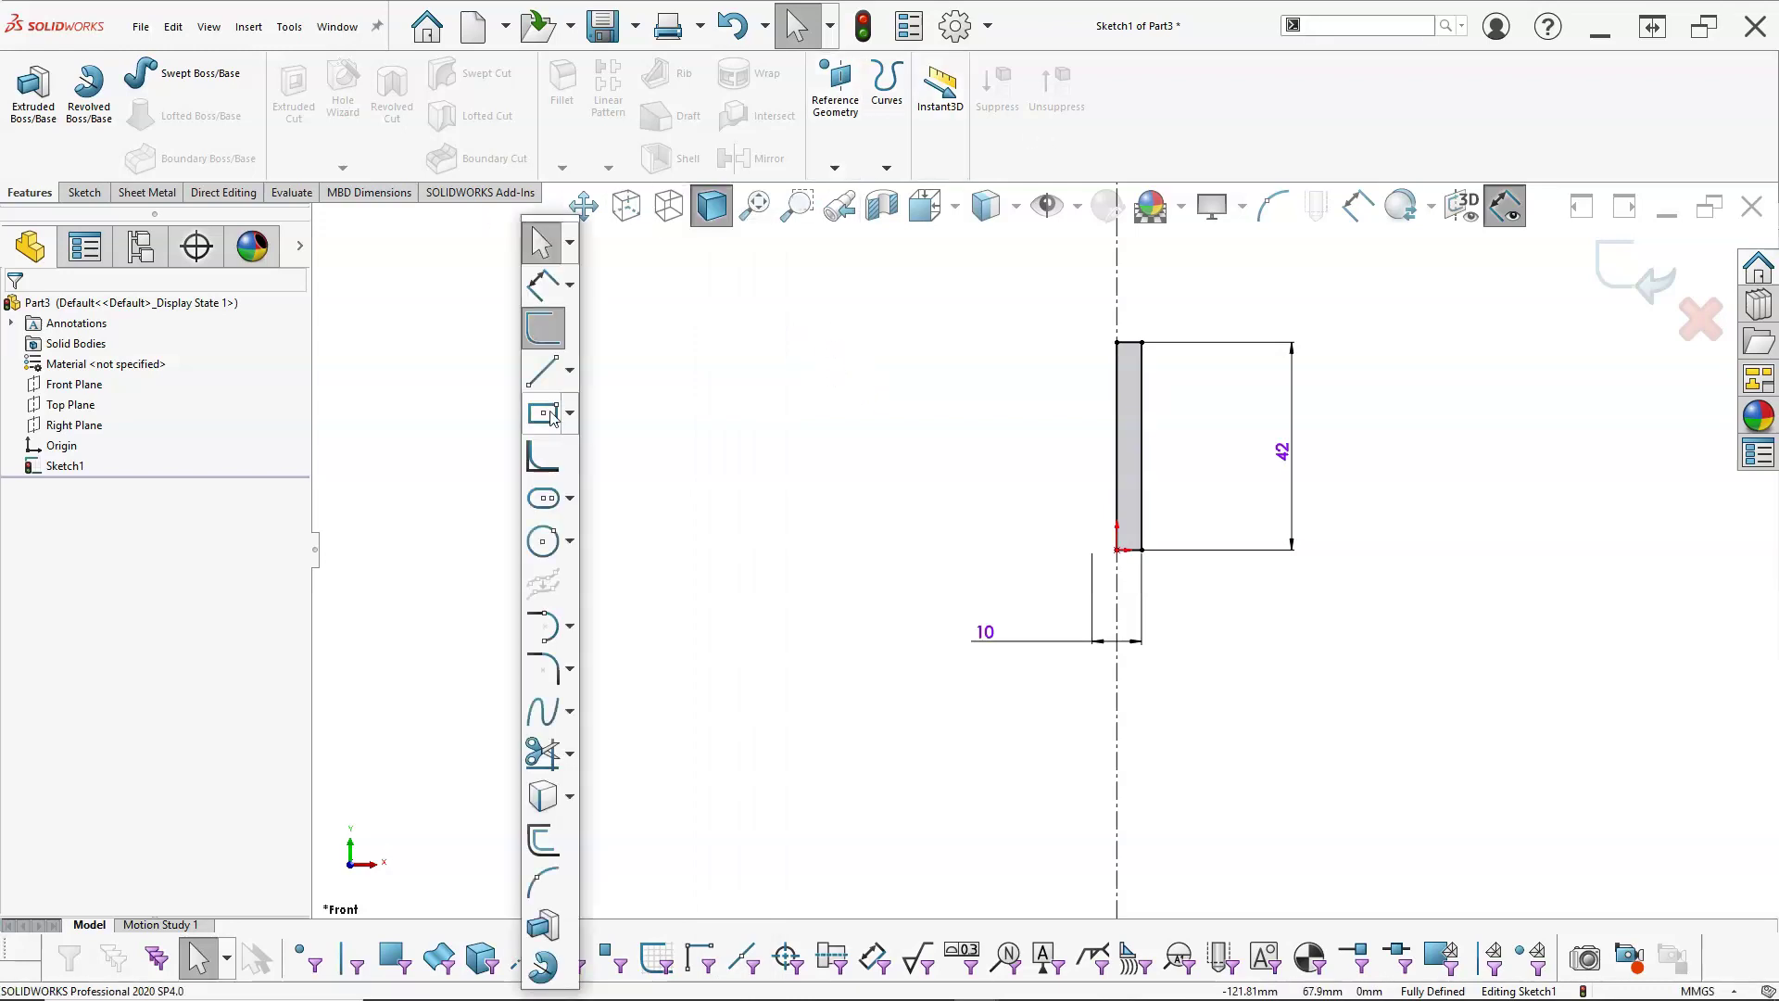
pyautogui.click(544, 966)
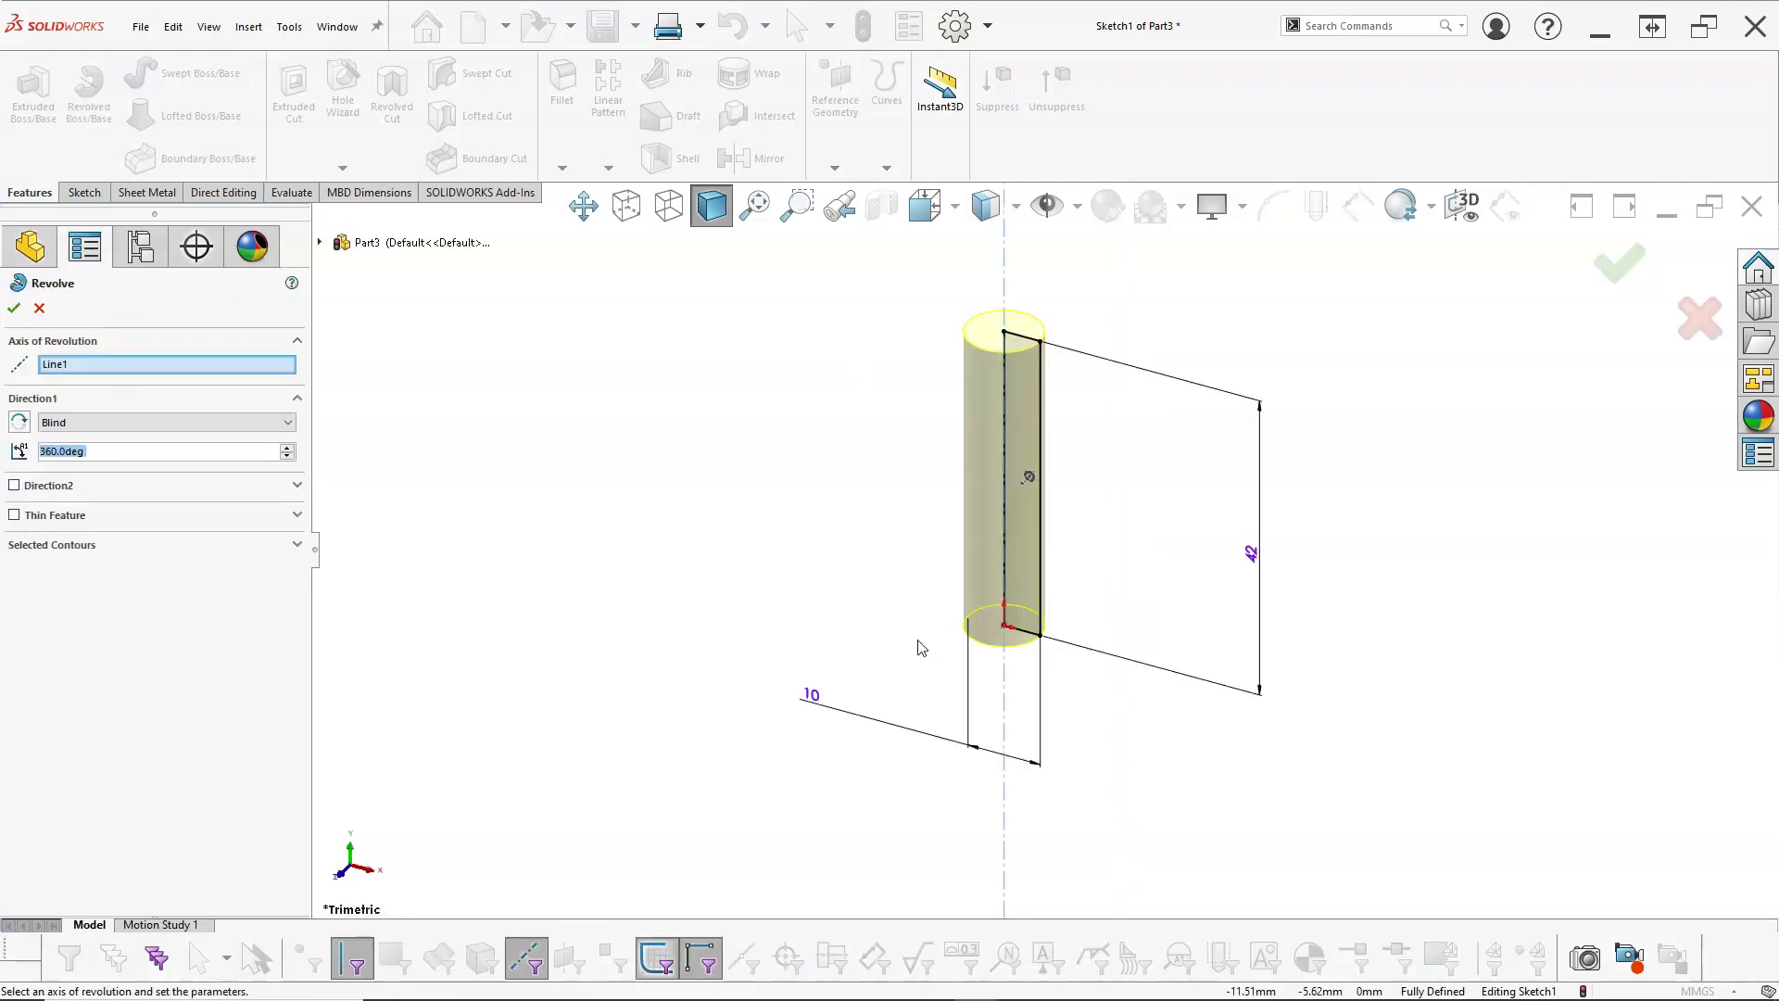
pyautogui.click(14, 308)
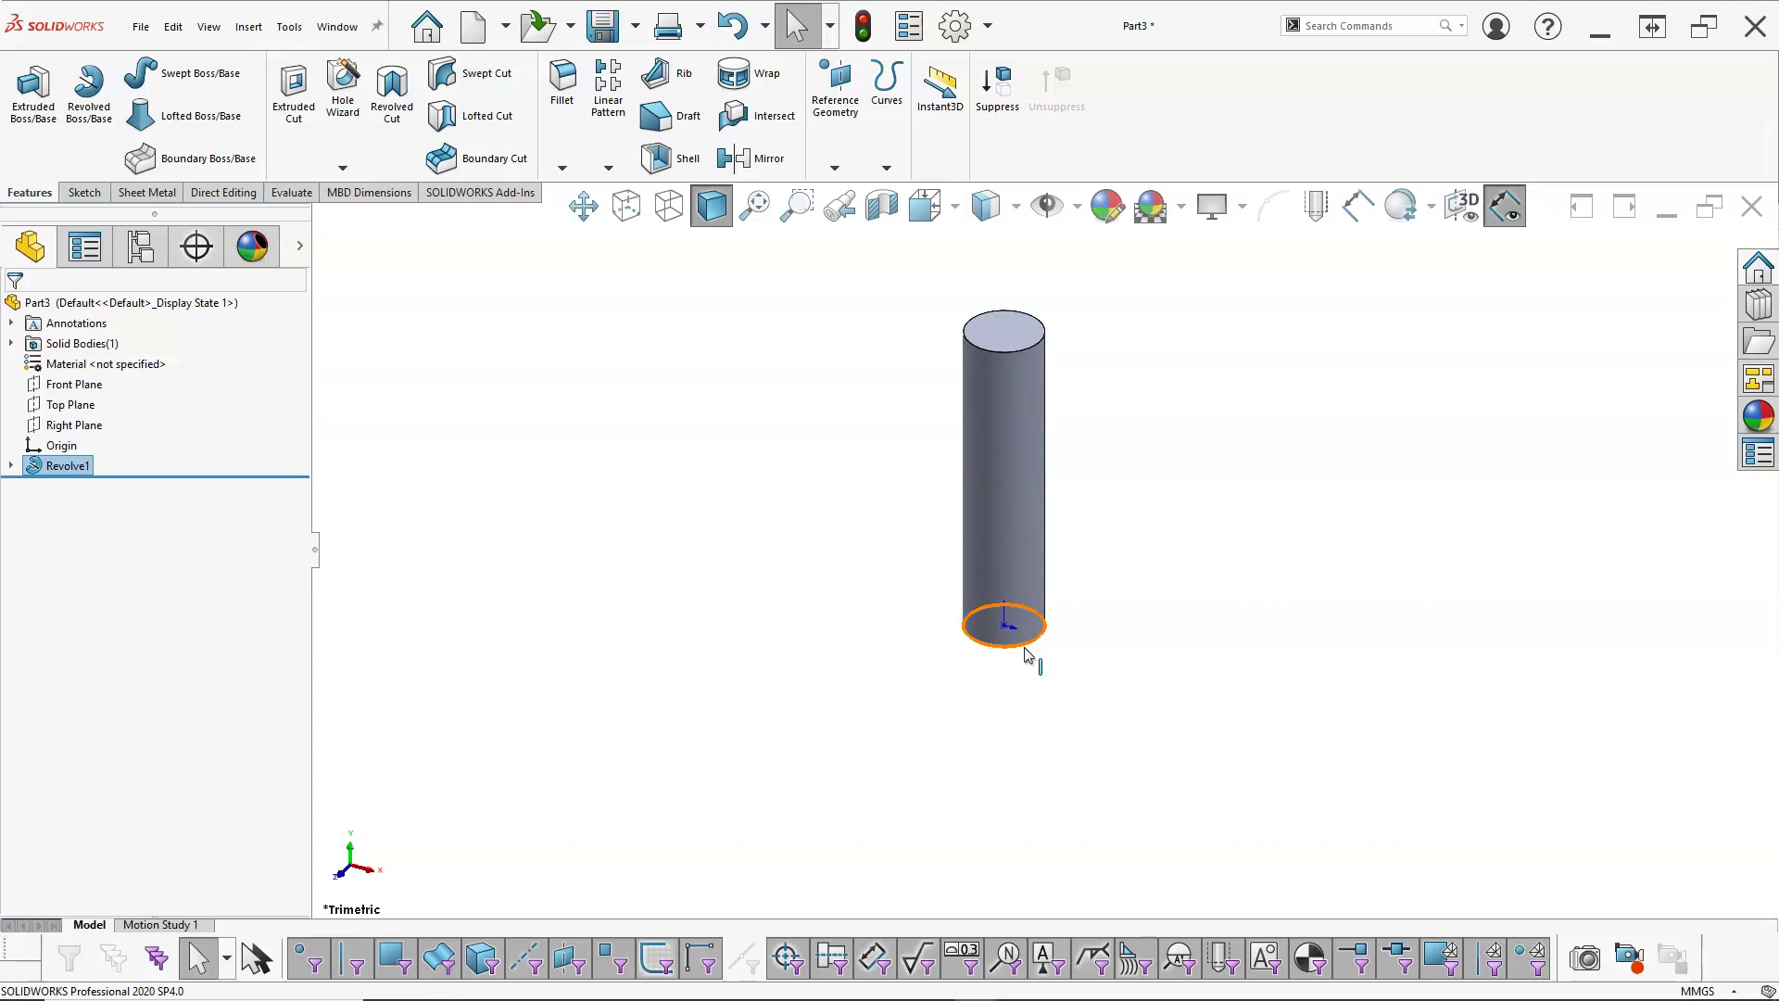
# - Select the cylinder's bottom edge and start a Cosmetic Thread from Insert > Annotations
pyautogui.click(1027, 655)
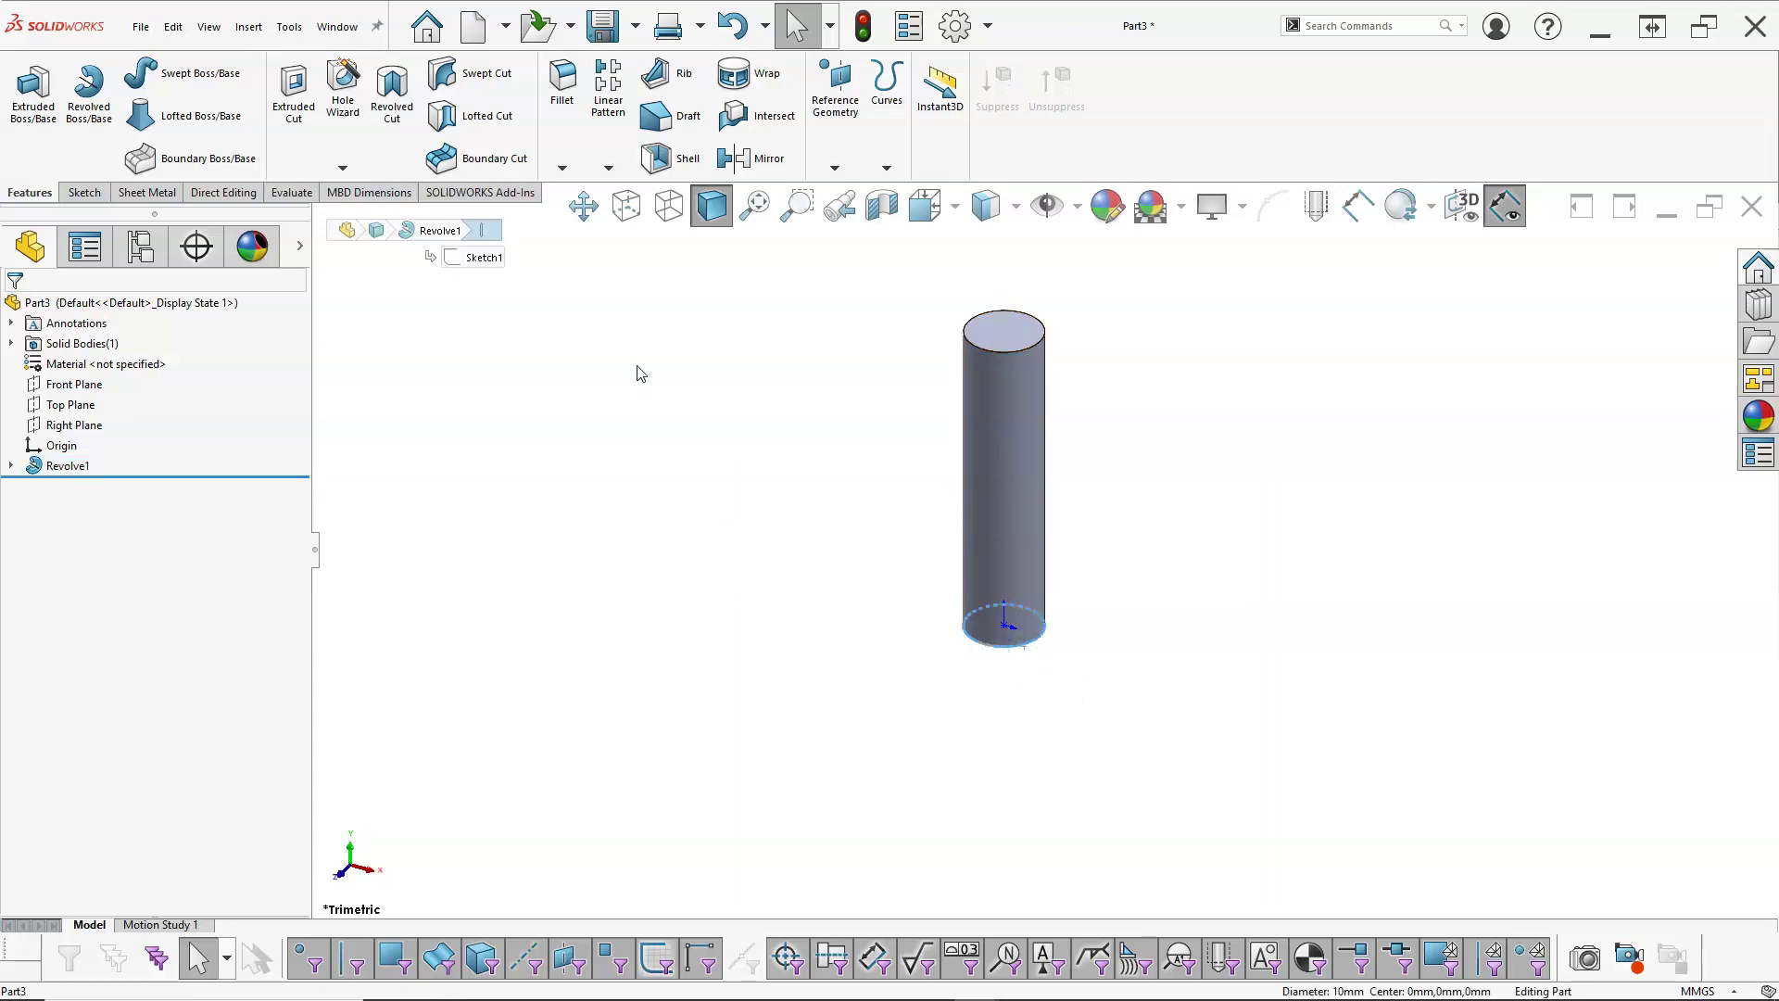
pyautogui.rightClick(629, 323)
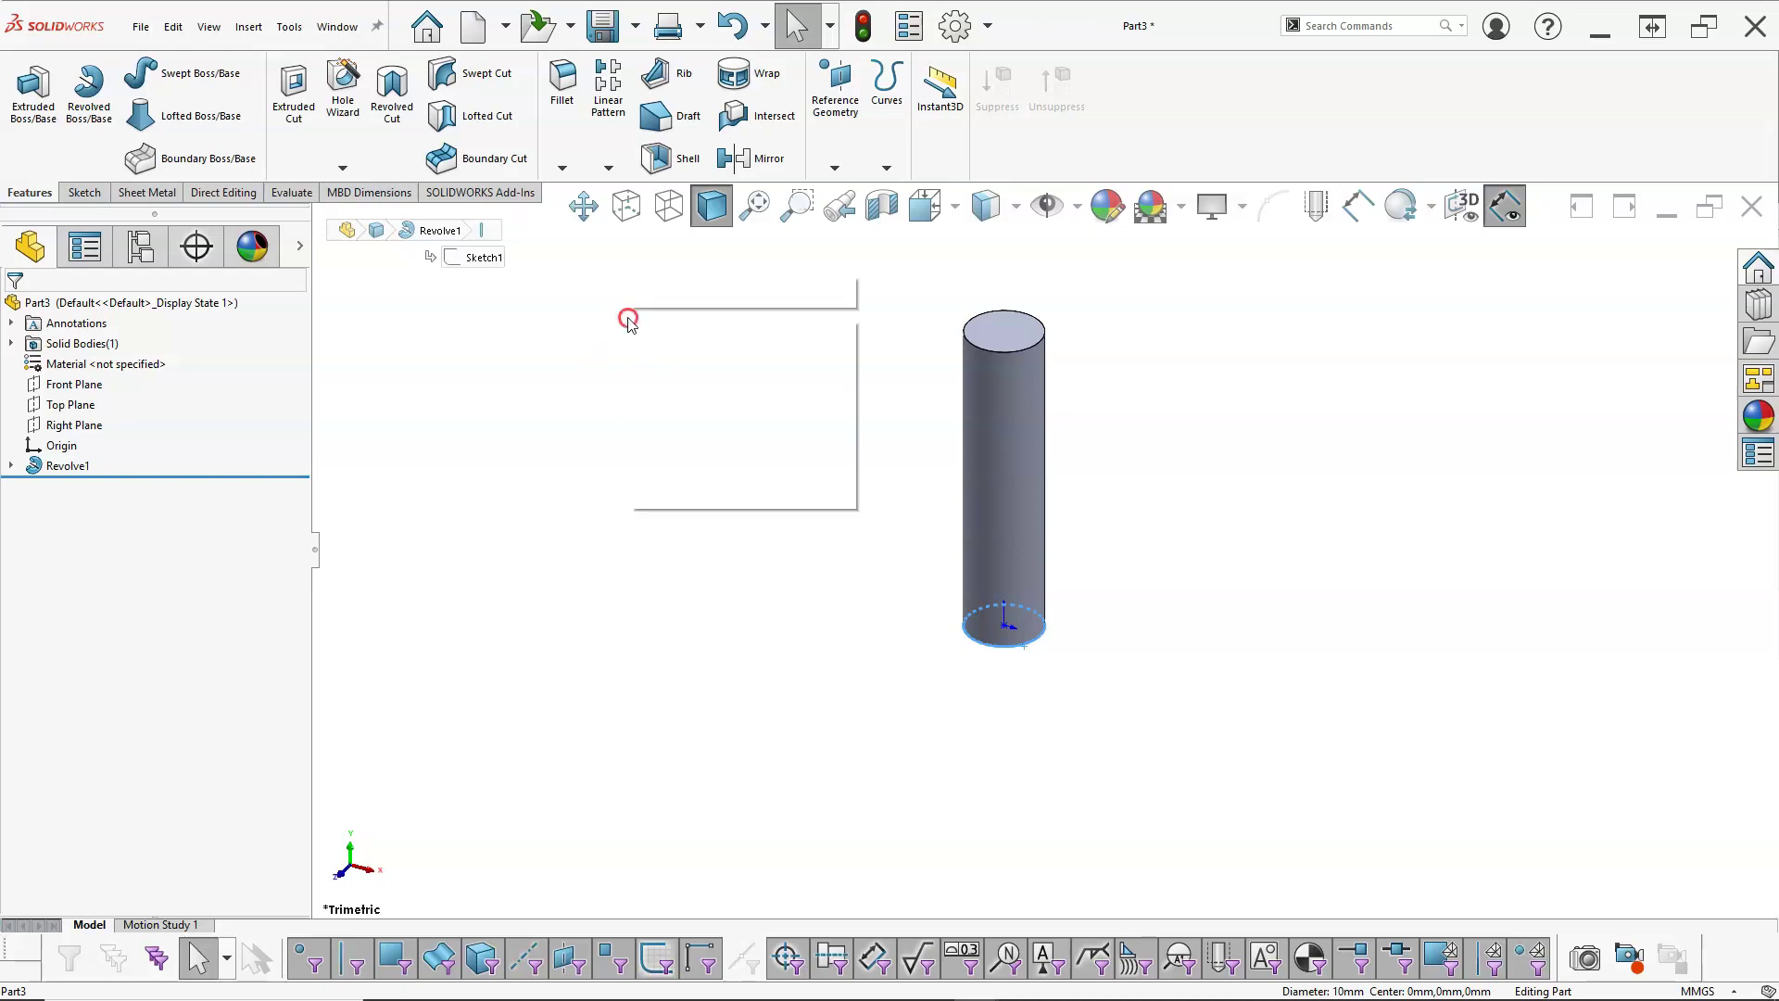
pyautogui.click(691, 496)
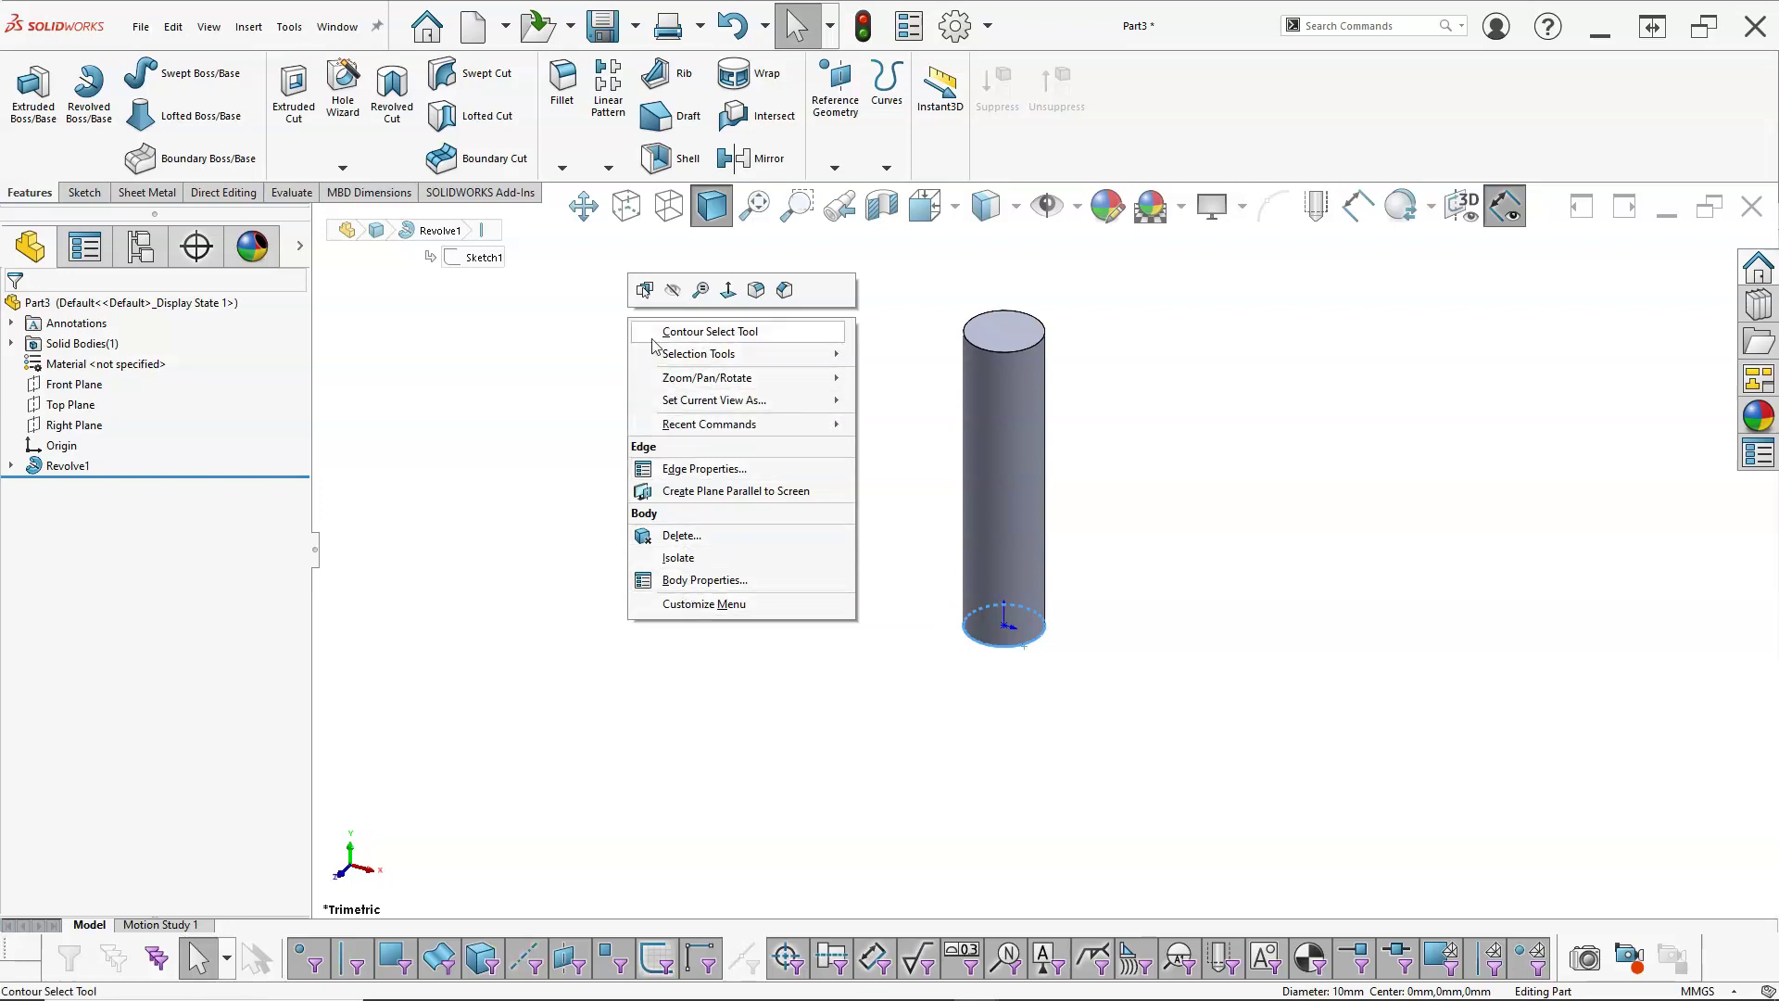
pyautogui.click(491, 336)
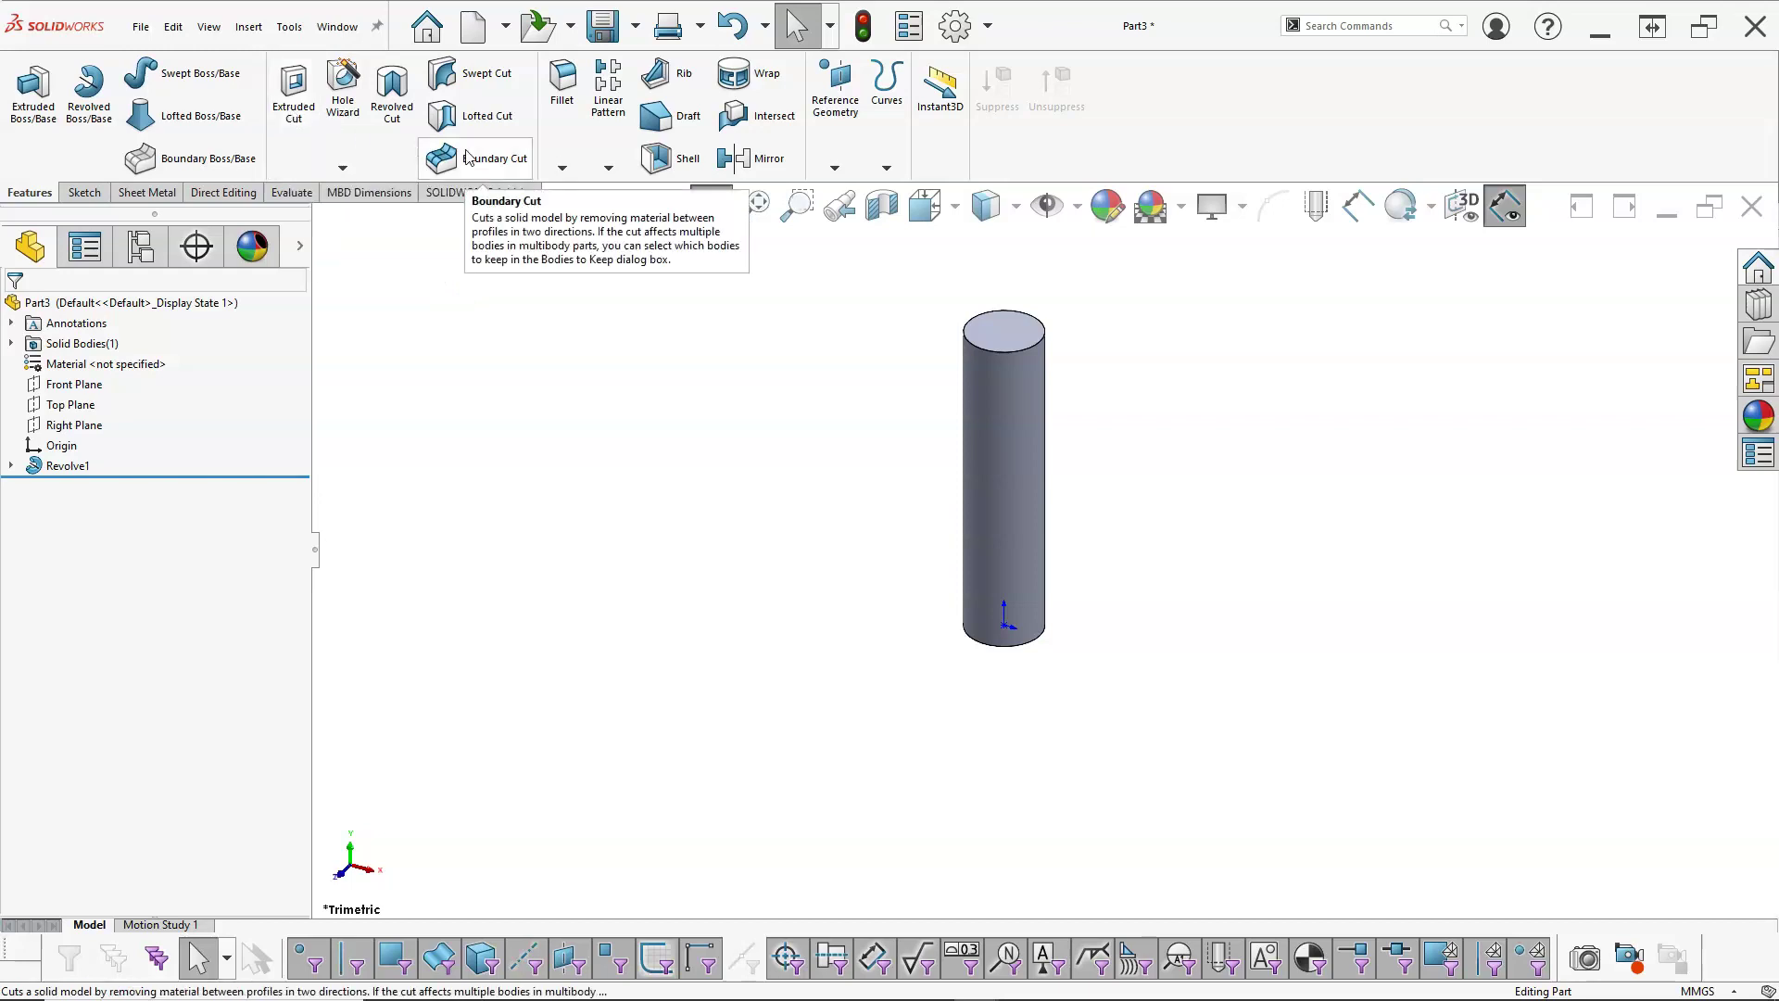
pyautogui.click(280, 31)
pyautogui.moveTo(261, 31)
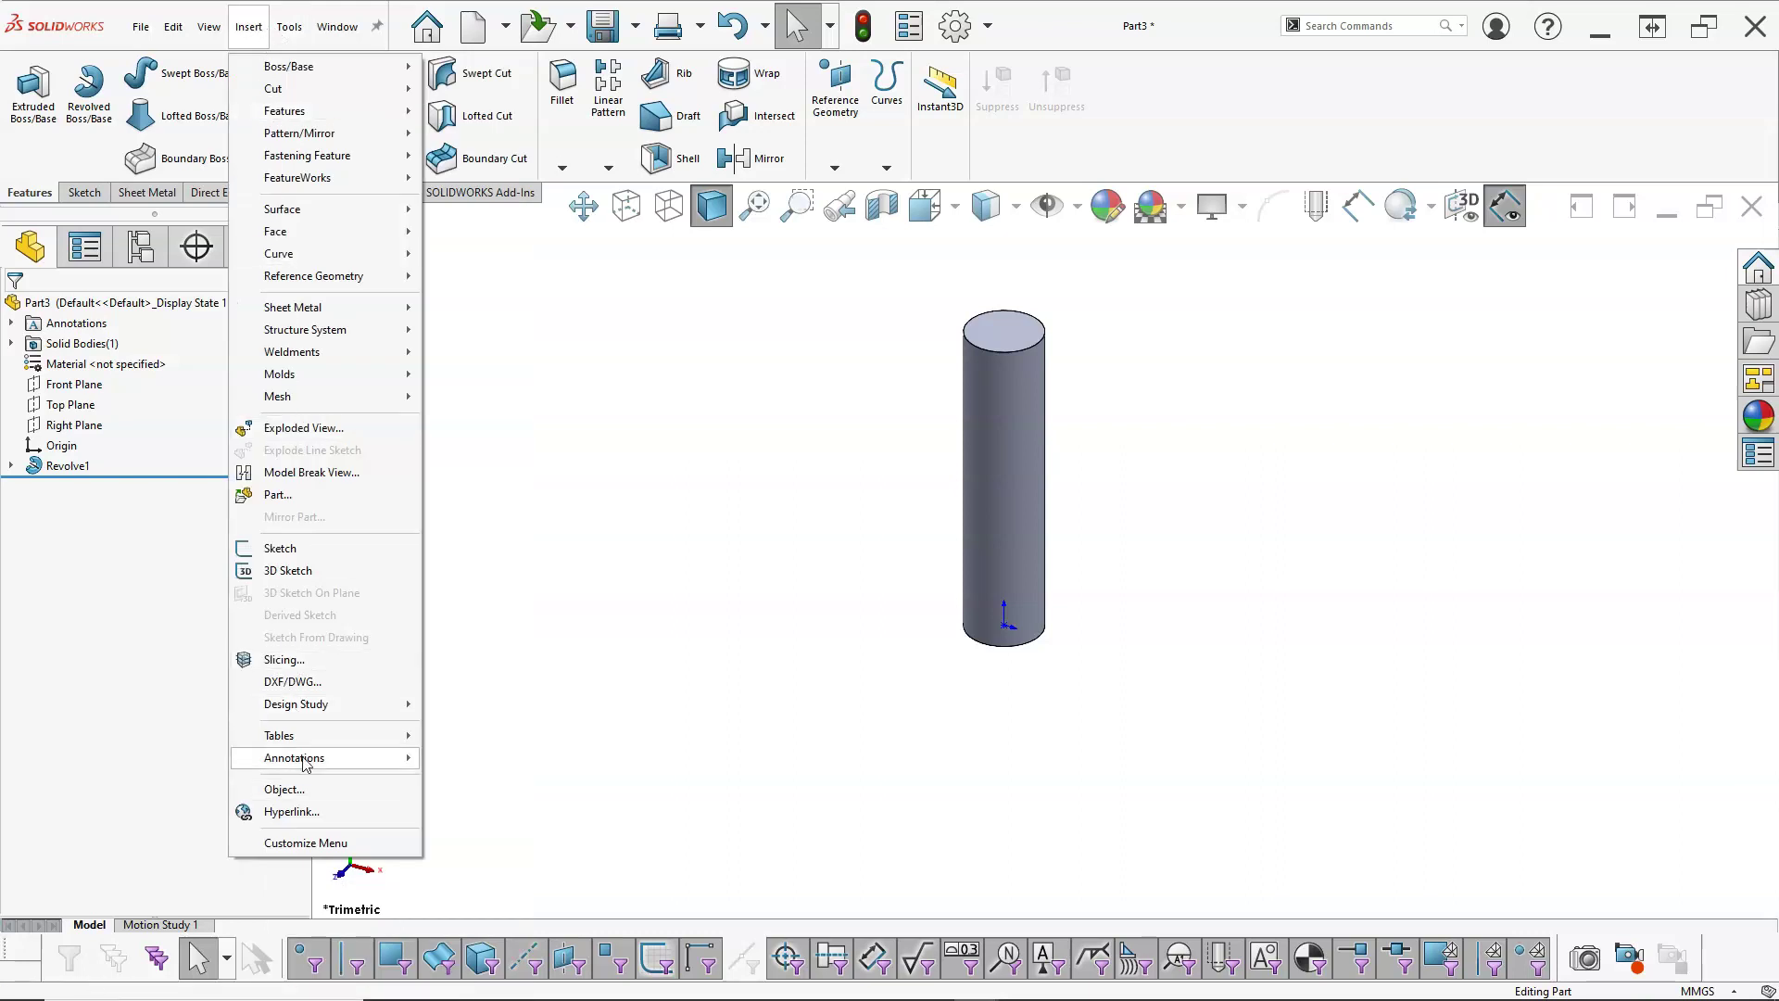
pyautogui.moveTo(306, 763)
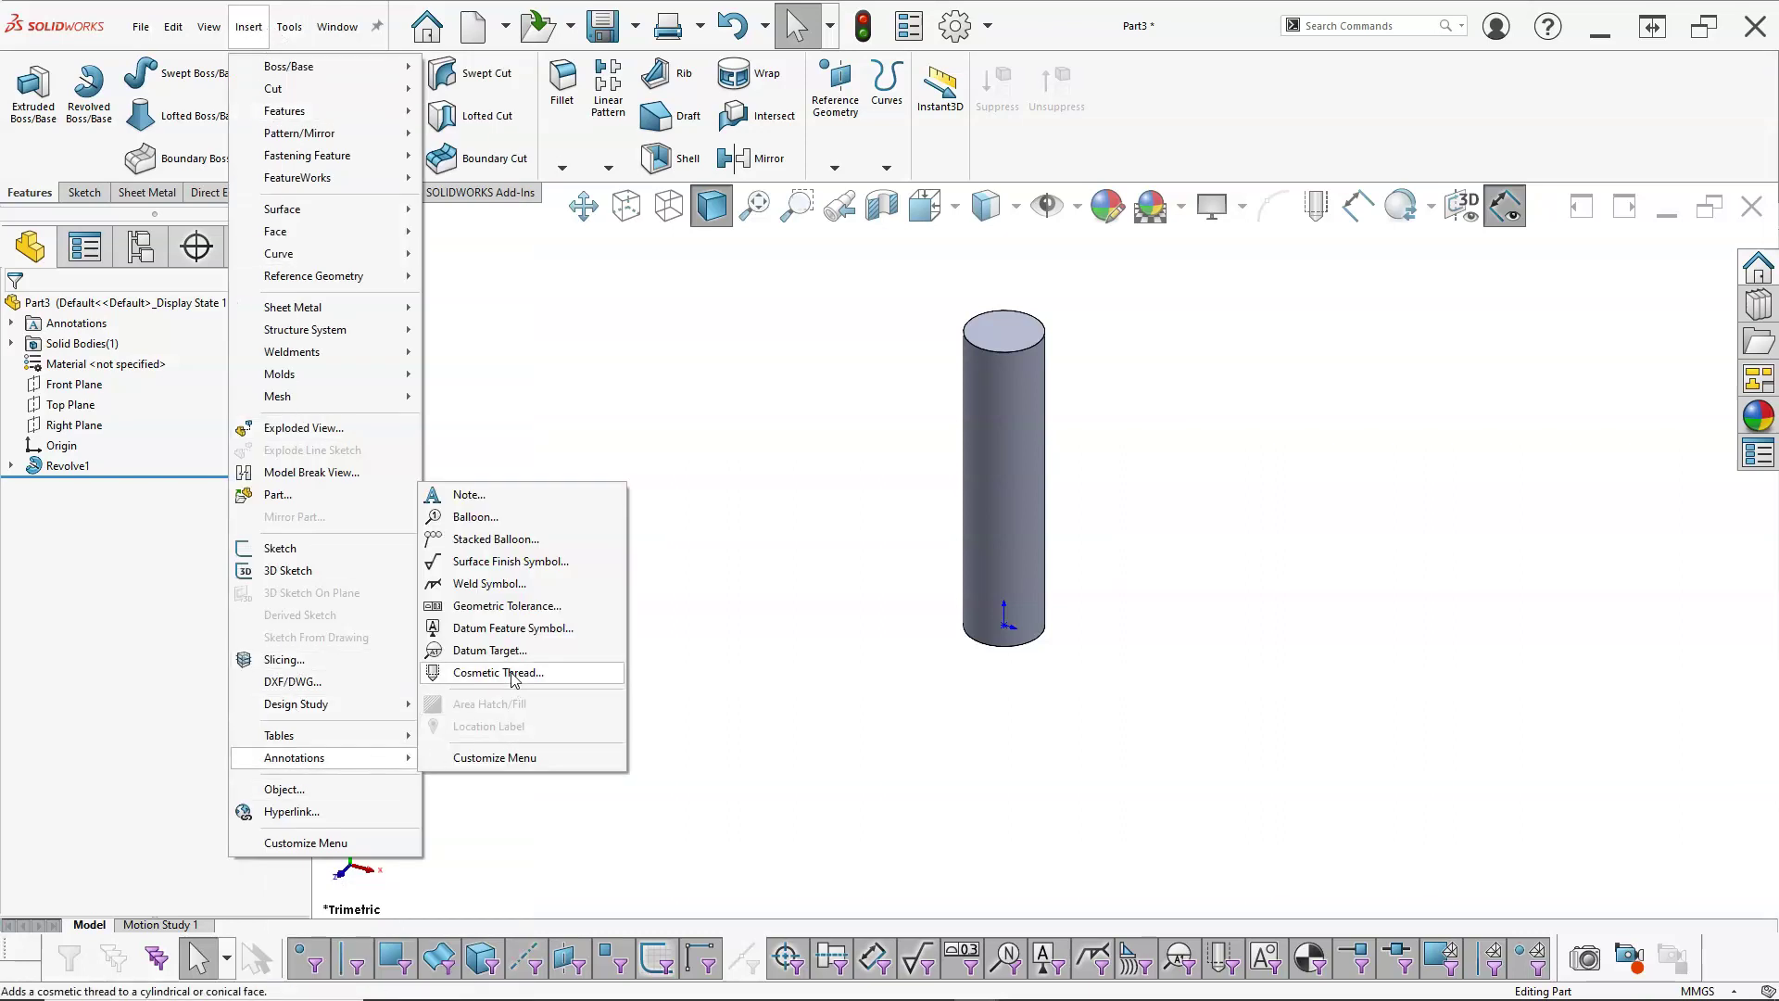
pyautogui.click(511, 676)
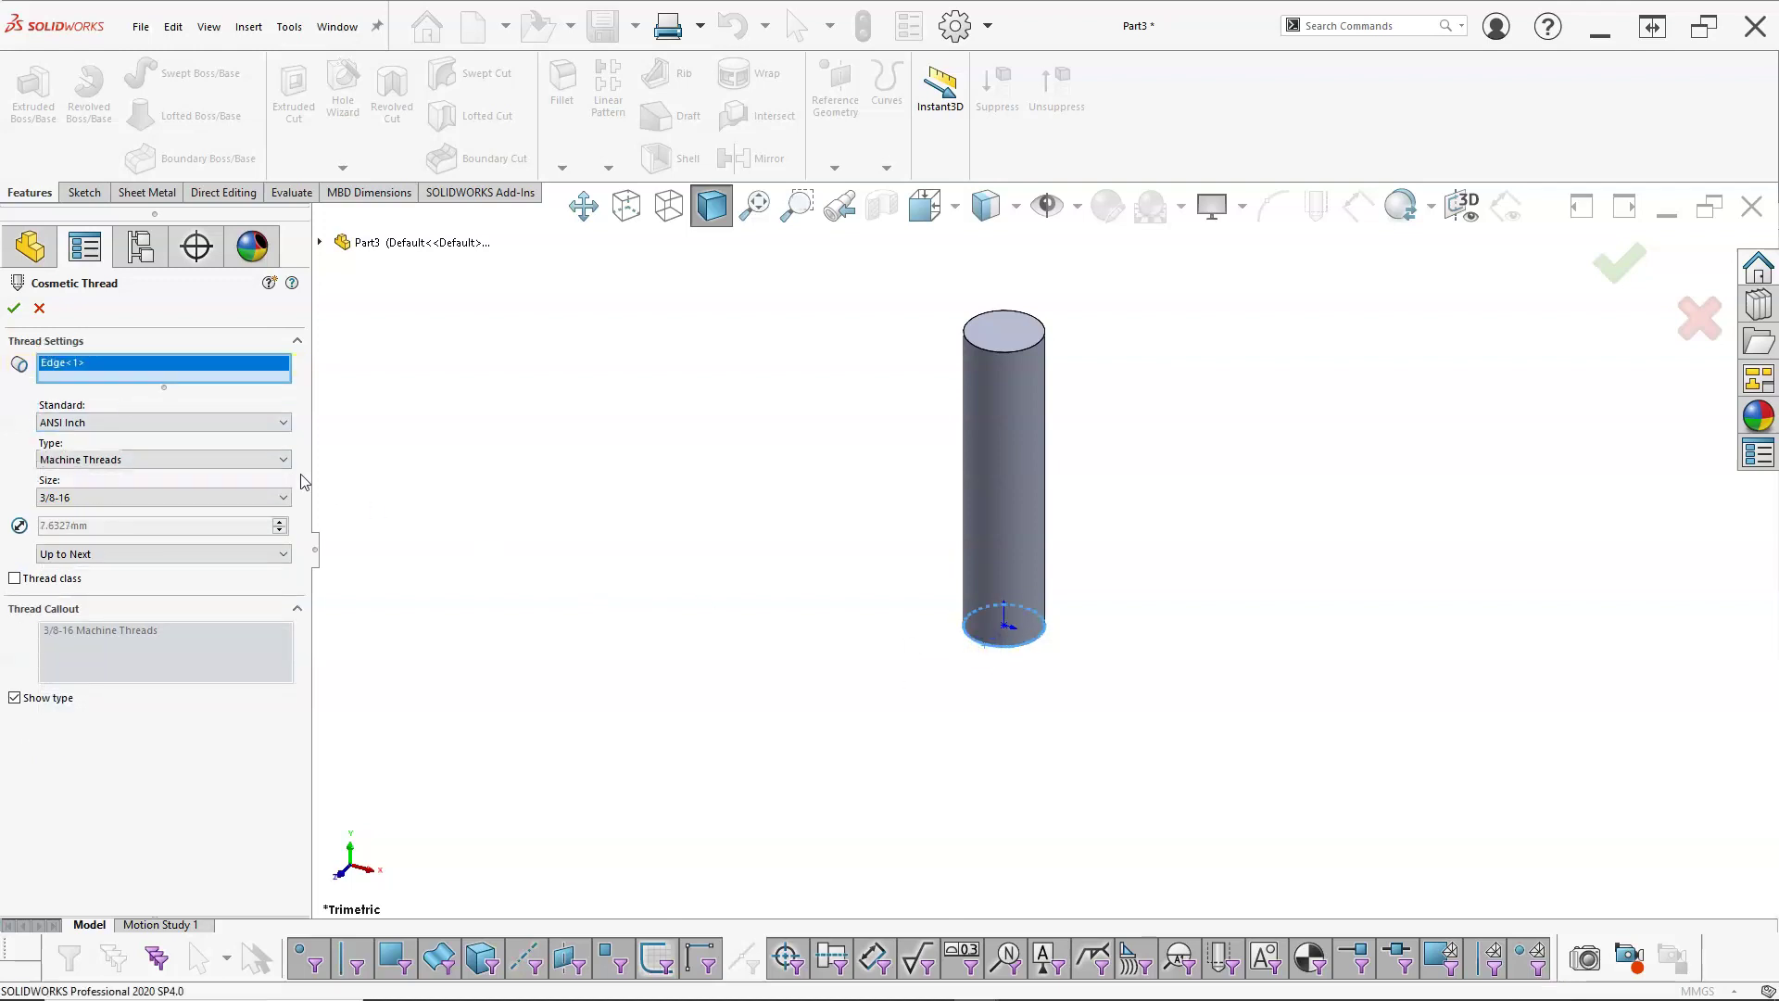
# - Set the cosmetic thread to ANSI Metric M10x1.25, Blind, 15 mm deep
pyautogui.click(182, 423)
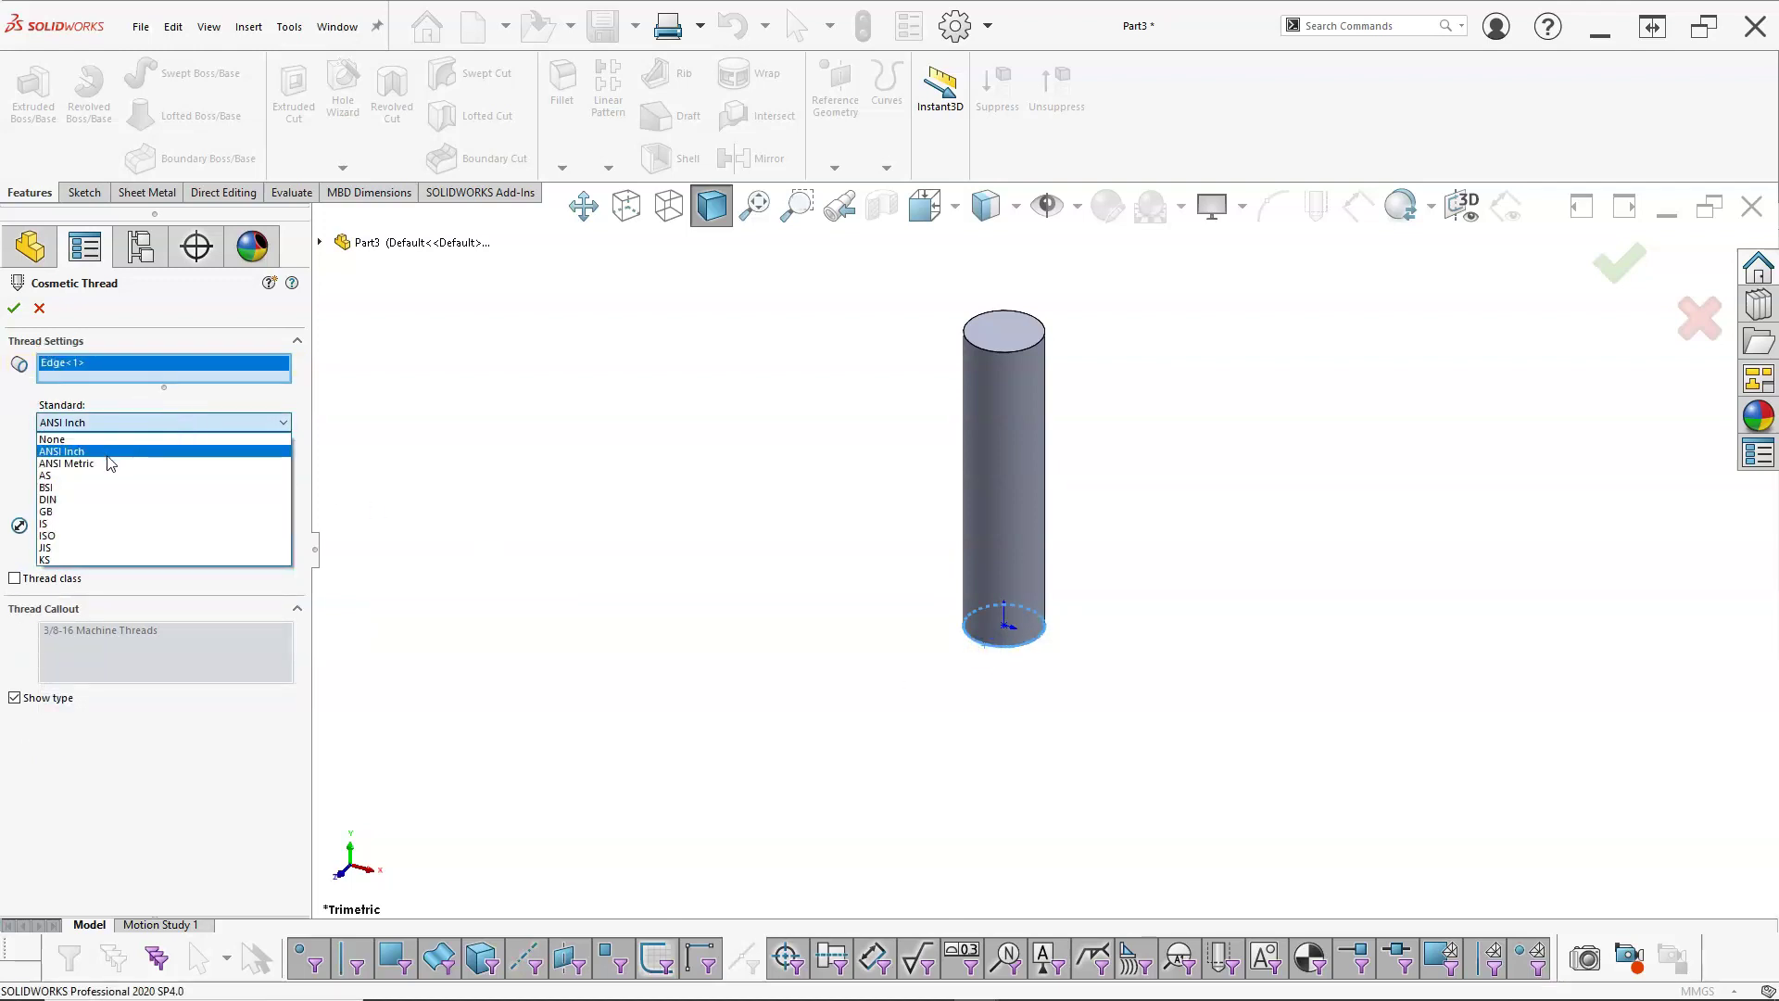
pyautogui.click(109, 464)
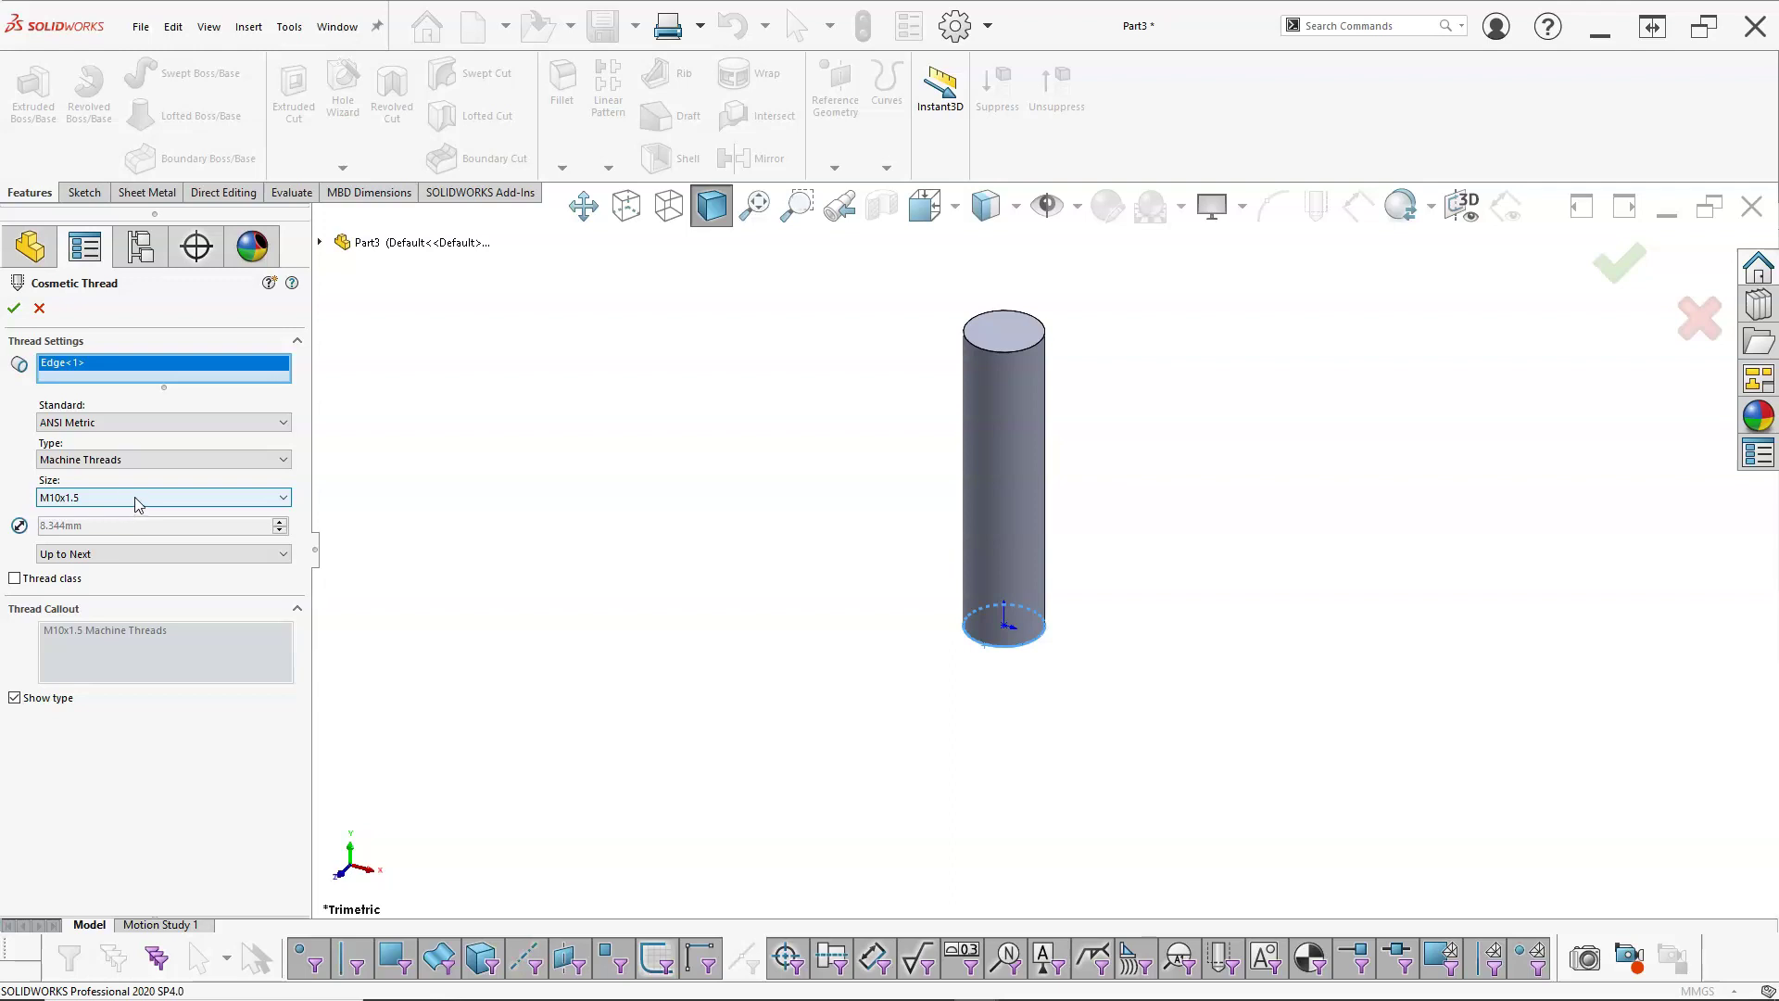
pyautogui.click(137, 498)
pyautogui.click(102, 635)
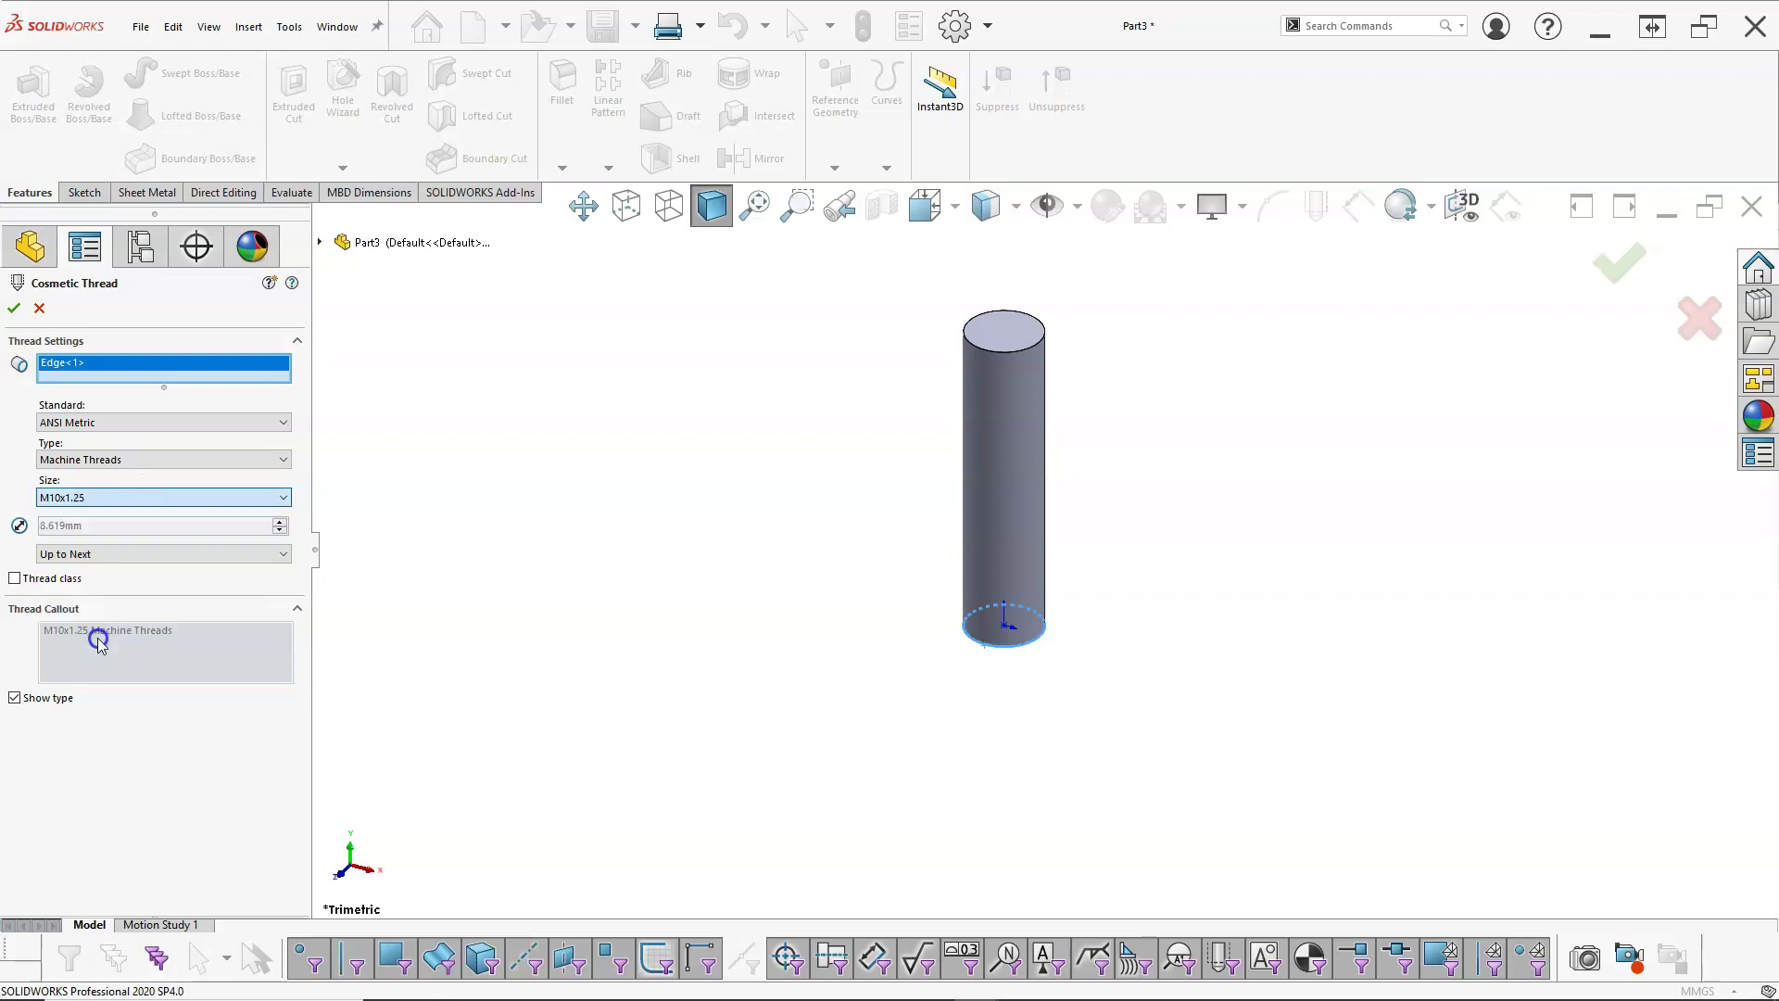
pyautogui.click(92, 555)
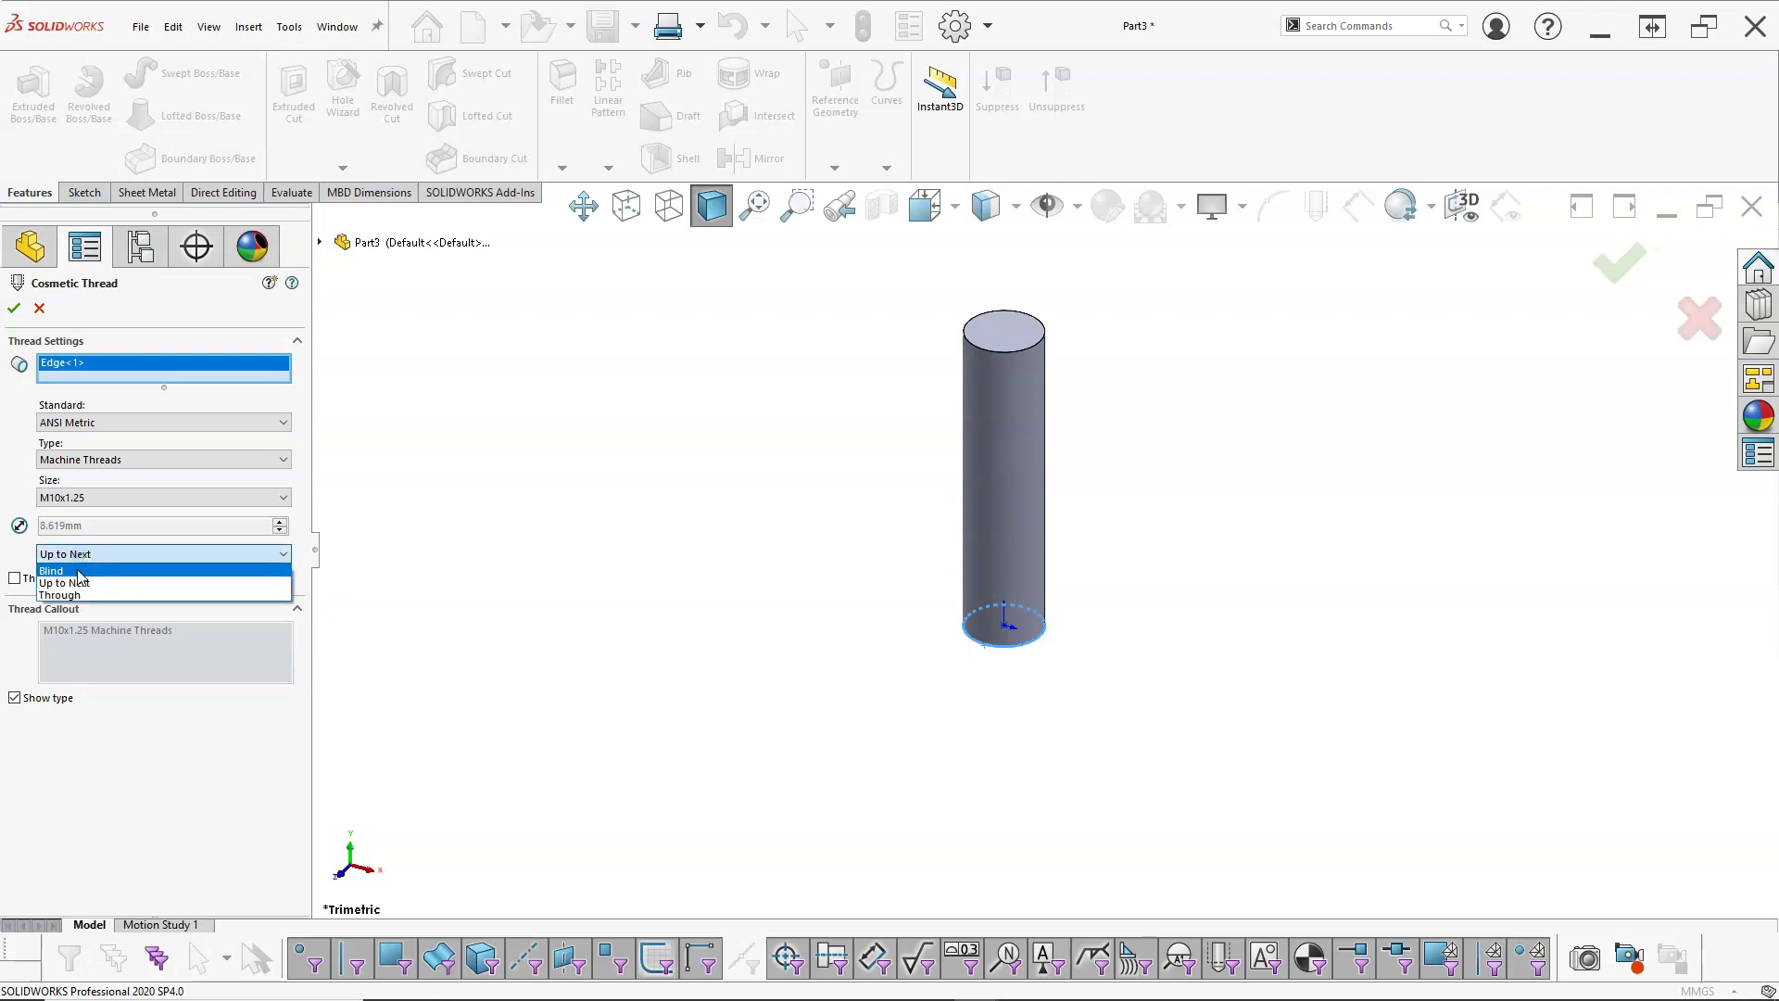
pyautogui.click(74, 570)
pyautogui.click(92, 636)
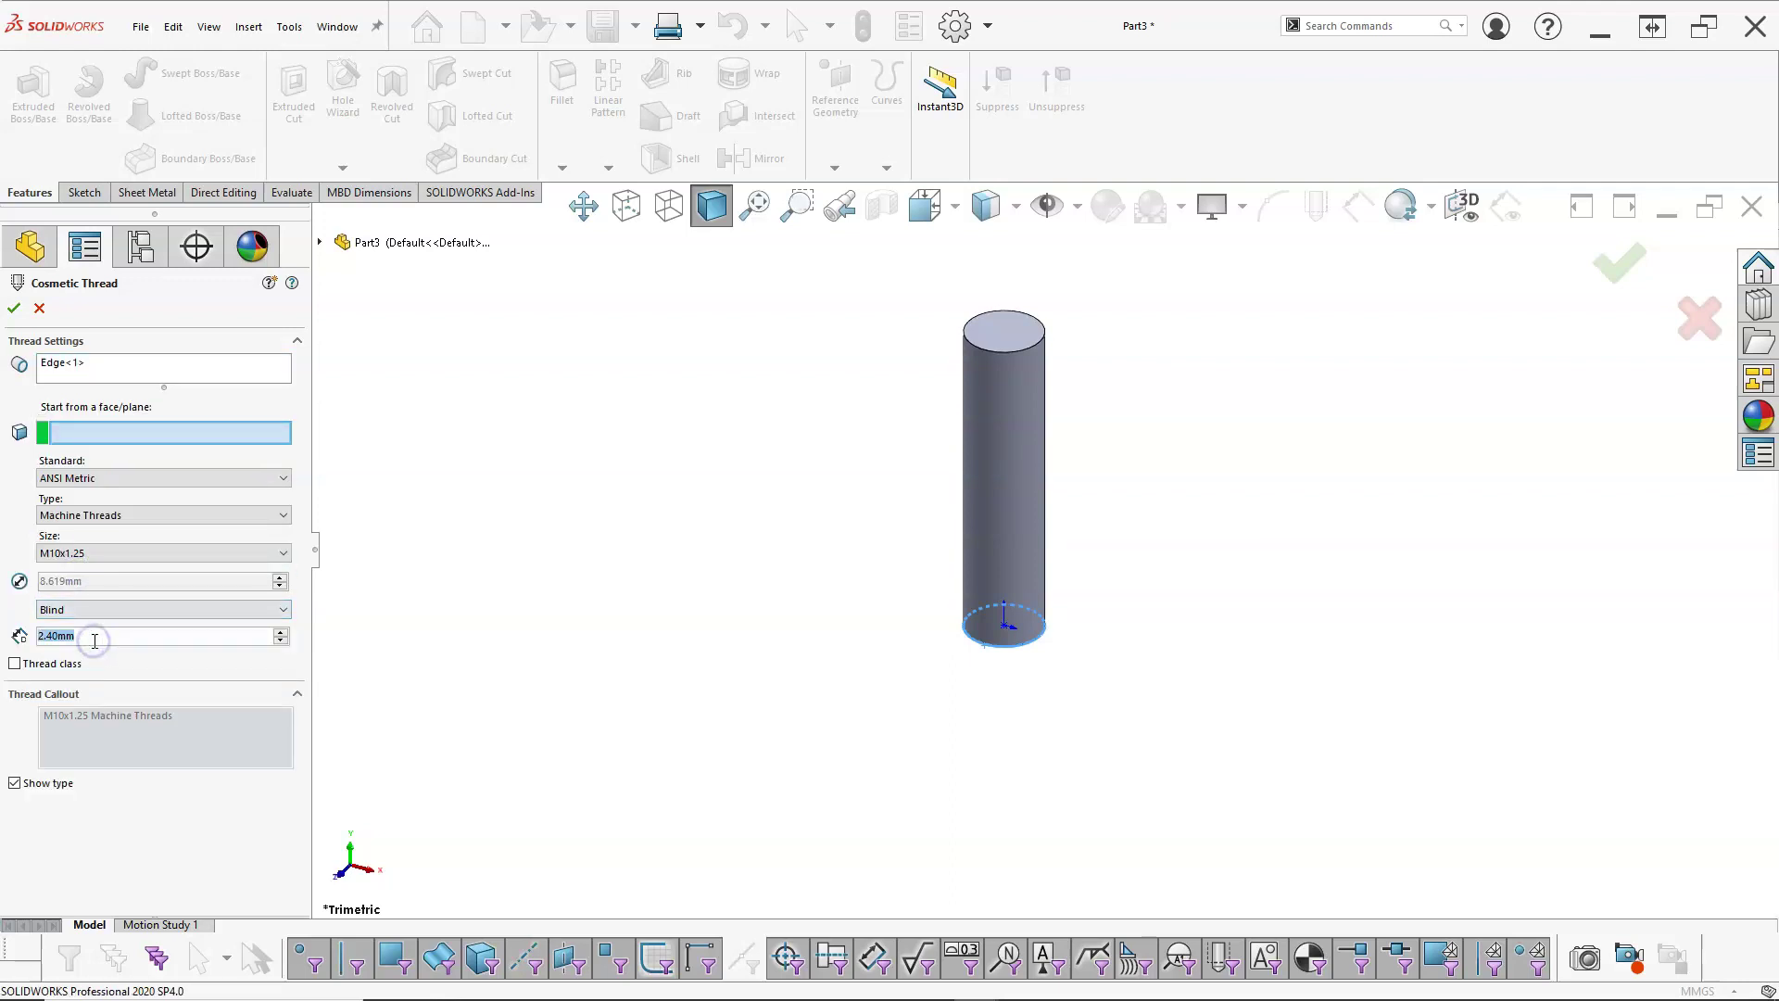
pyautogui.write('15')
pyautogui.click(14, 308)
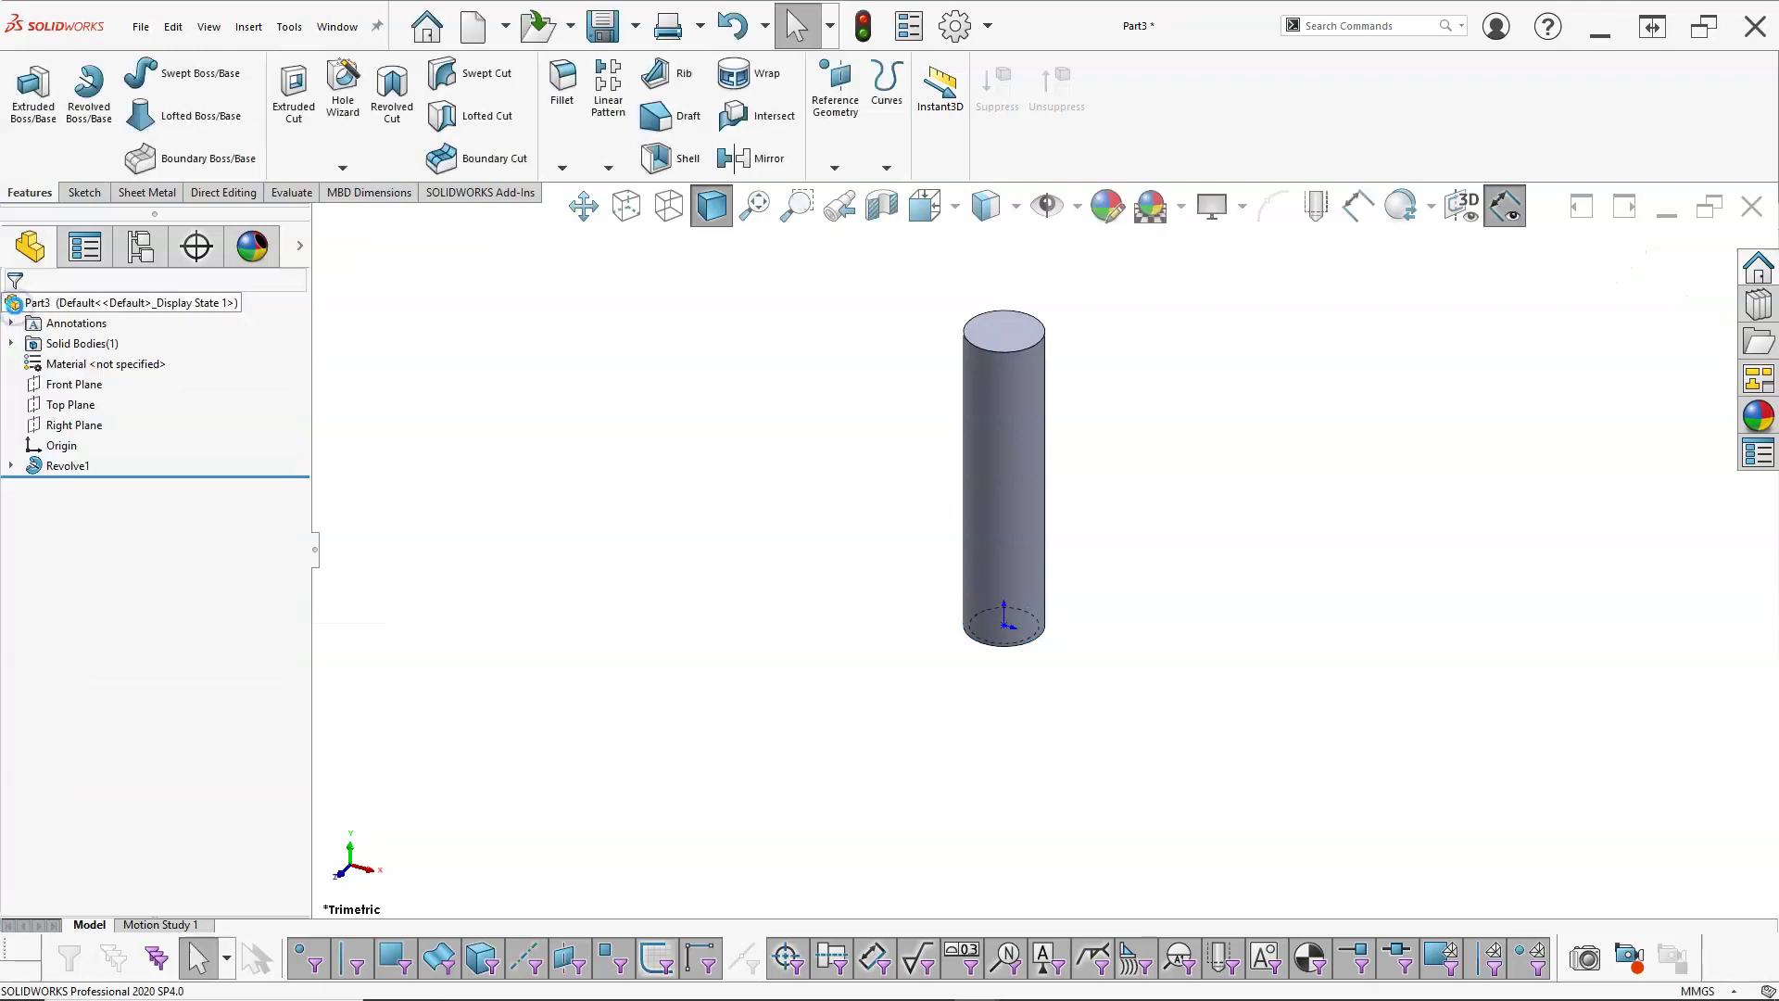
# - Chamfer the cylinder's bottom circular edge at 2 mm × 45°
pyautogui.hotkey('ctrl', '1')
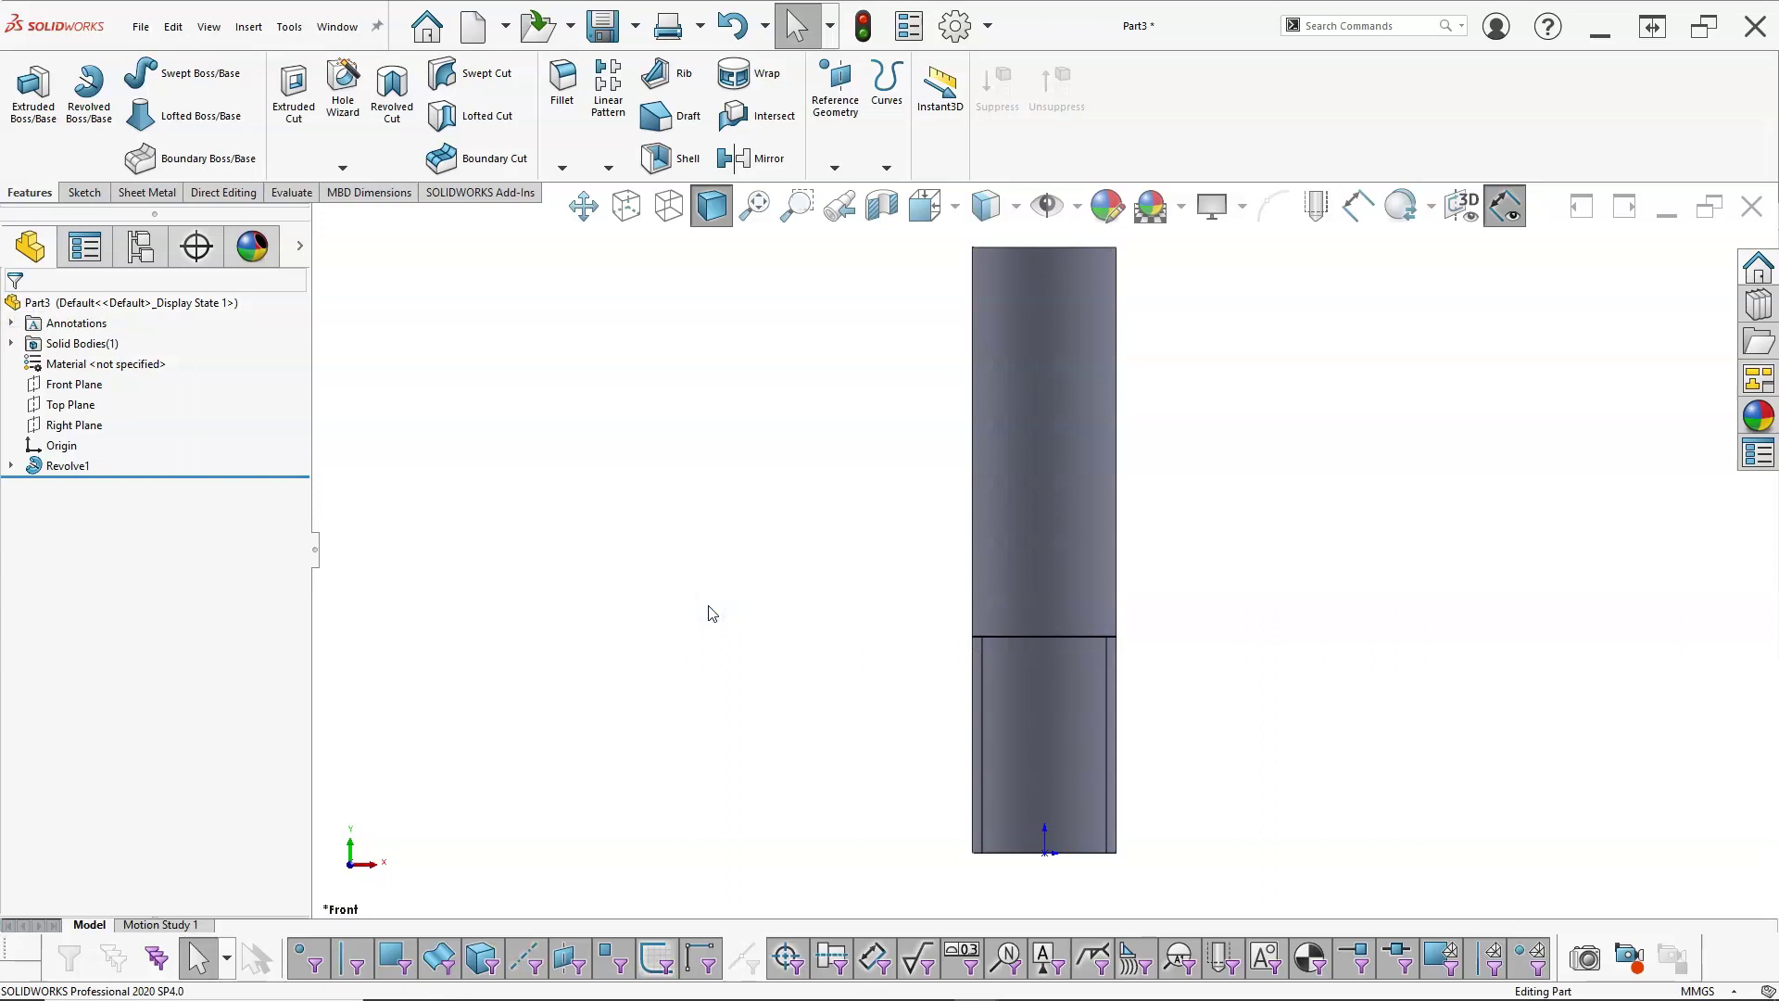
pyautogui.moveTo(826, 665); pyautogui.dragTo(795, 555, button='middle')
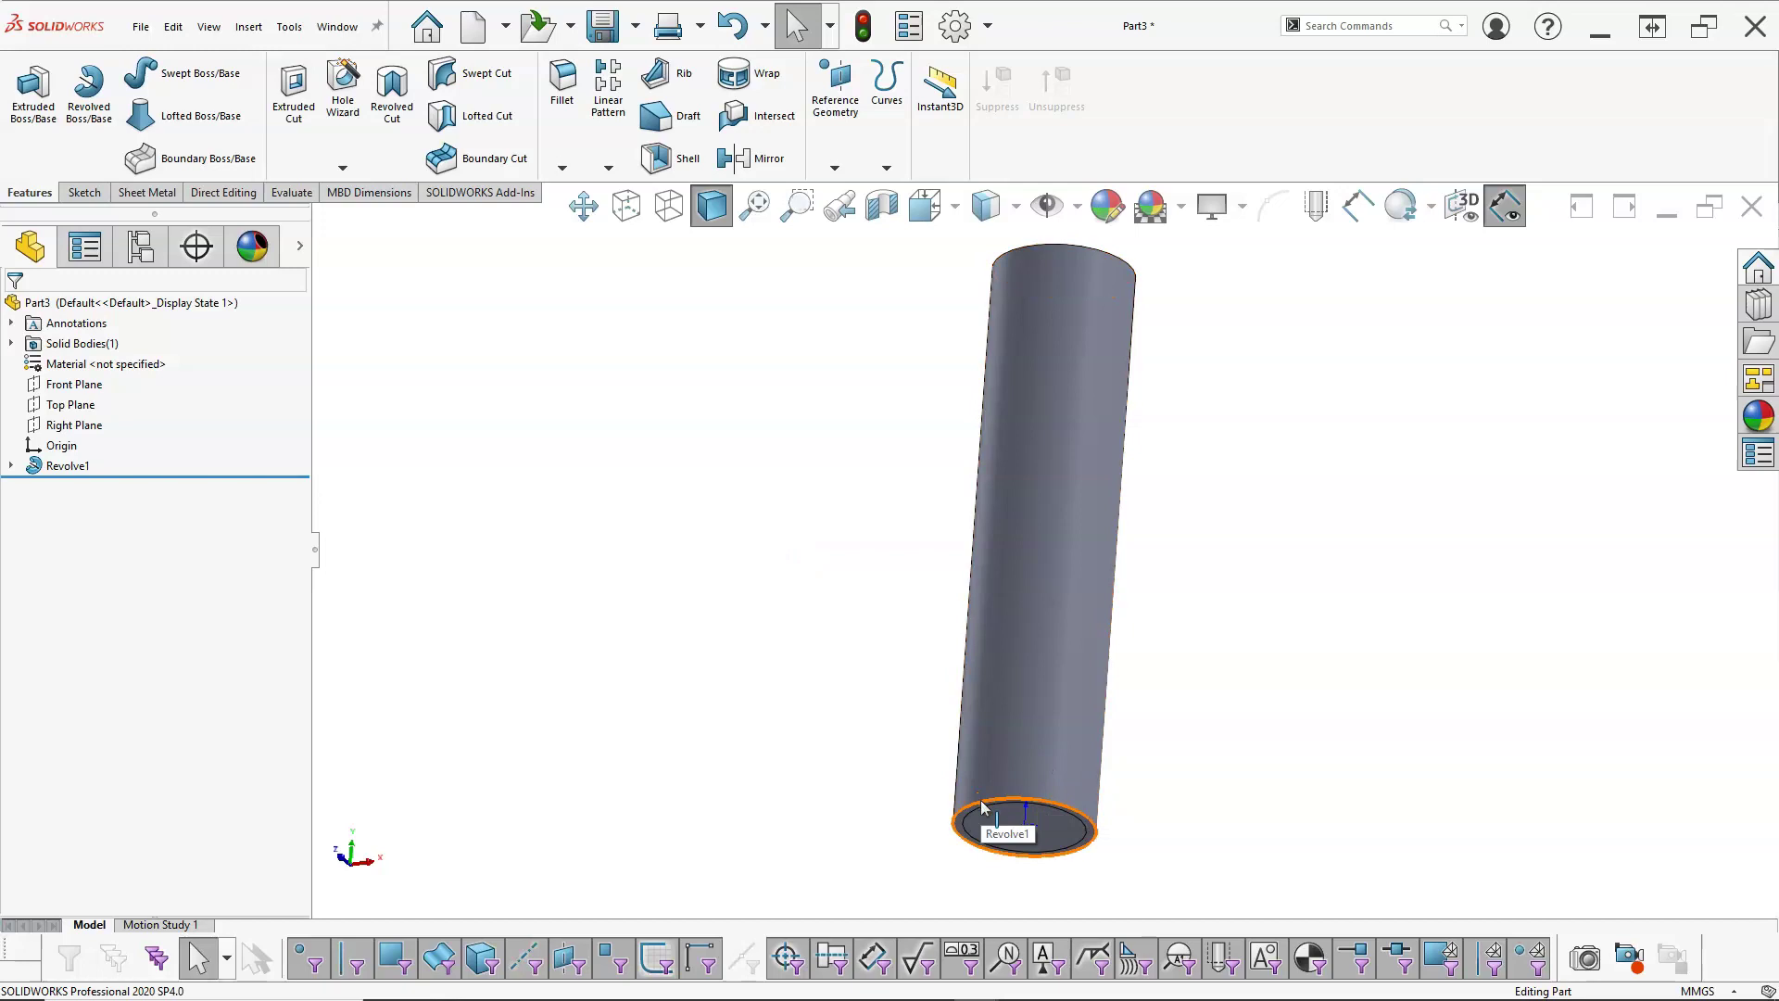
pyautogui.click(984, 810)
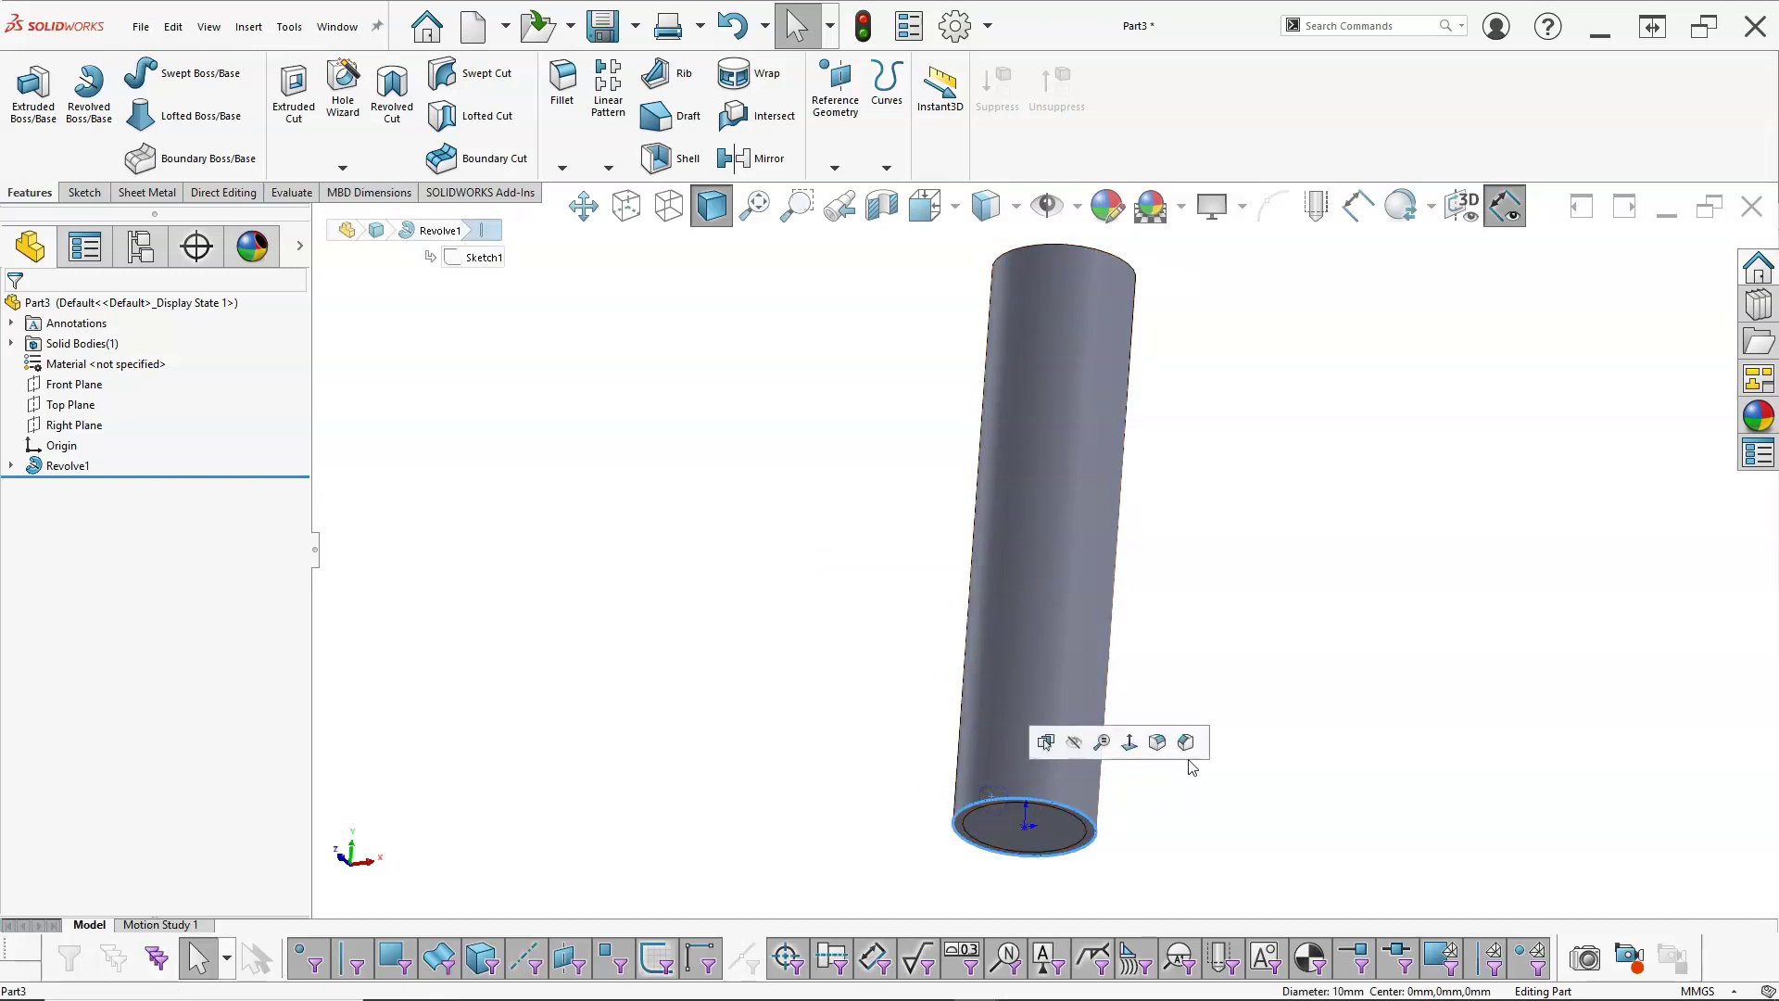
pyautogui.click(1187, 742)
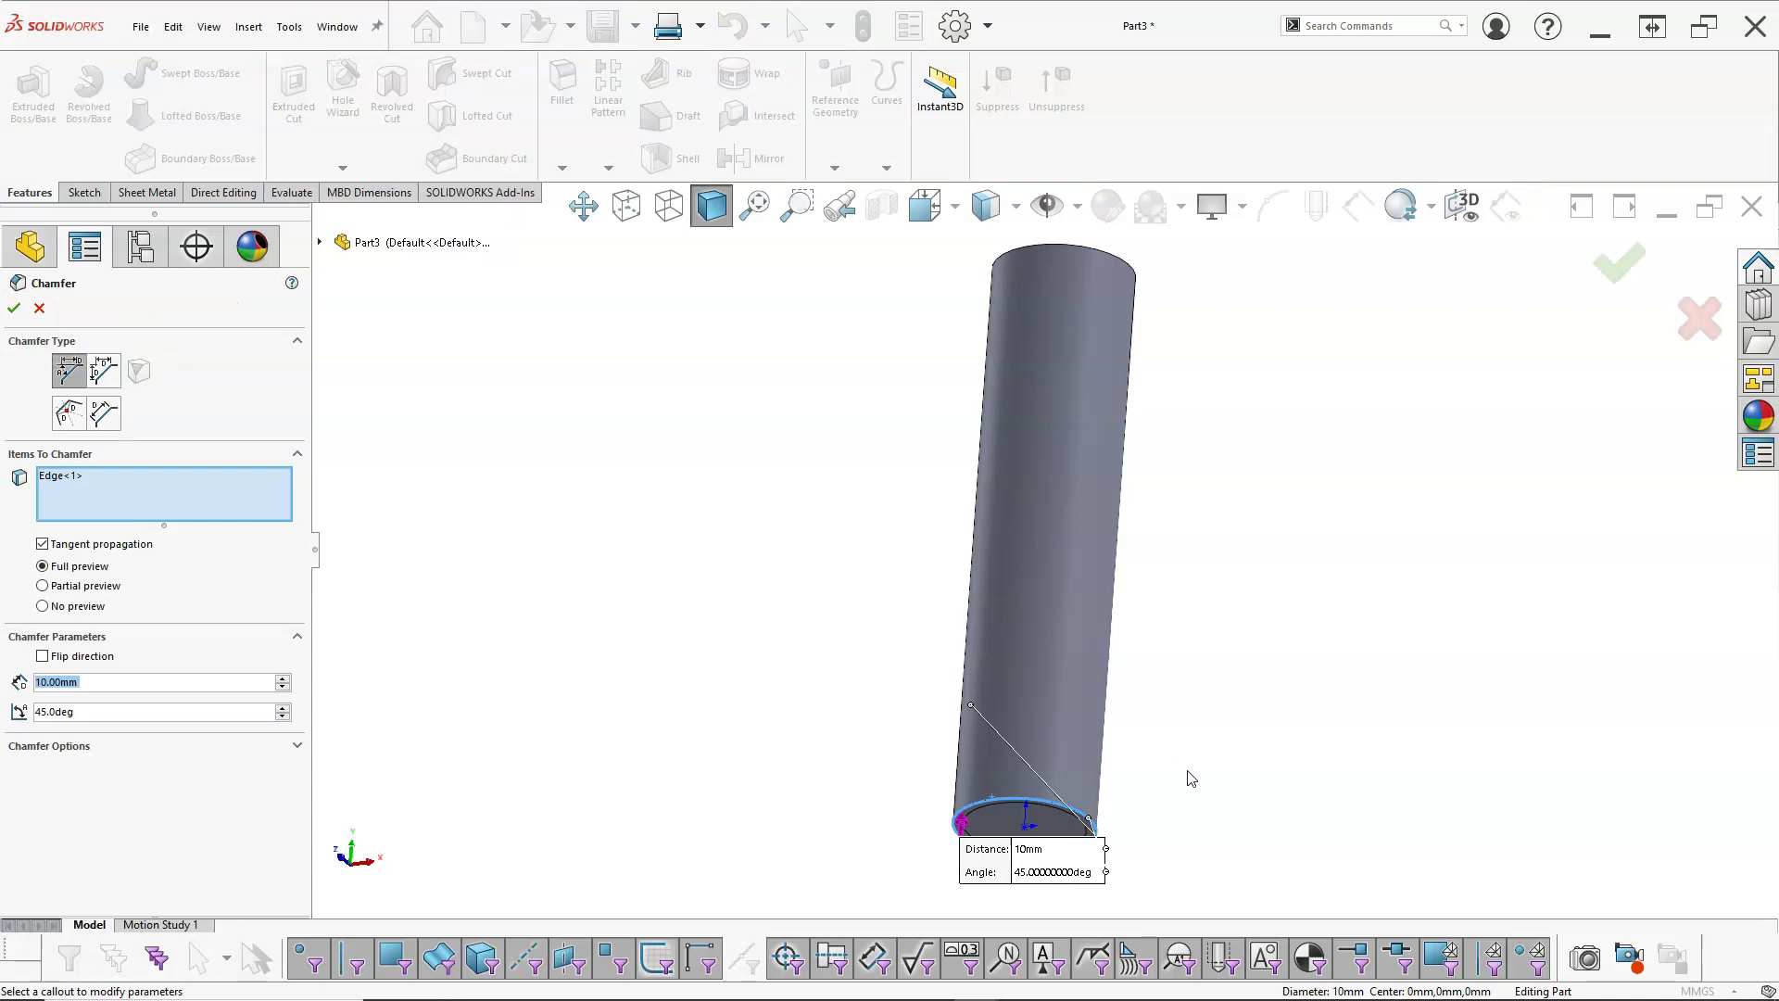
pyautogui.write('2')
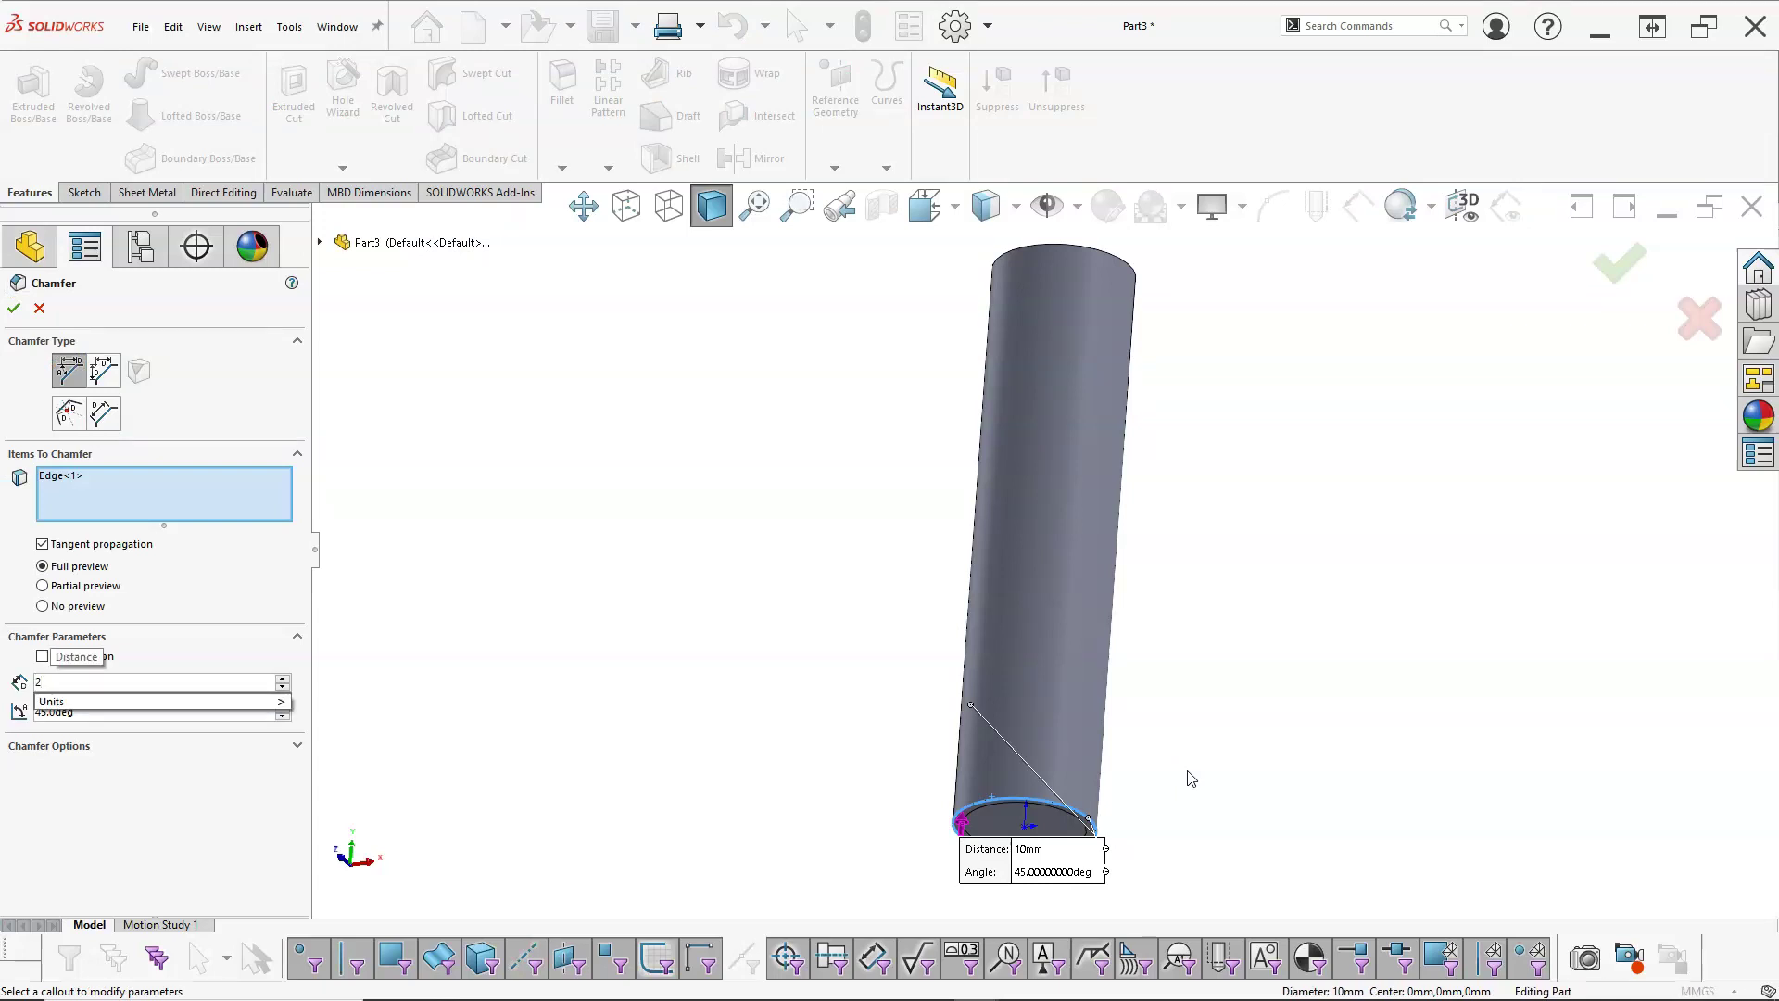
pyautogui.press('Tab')
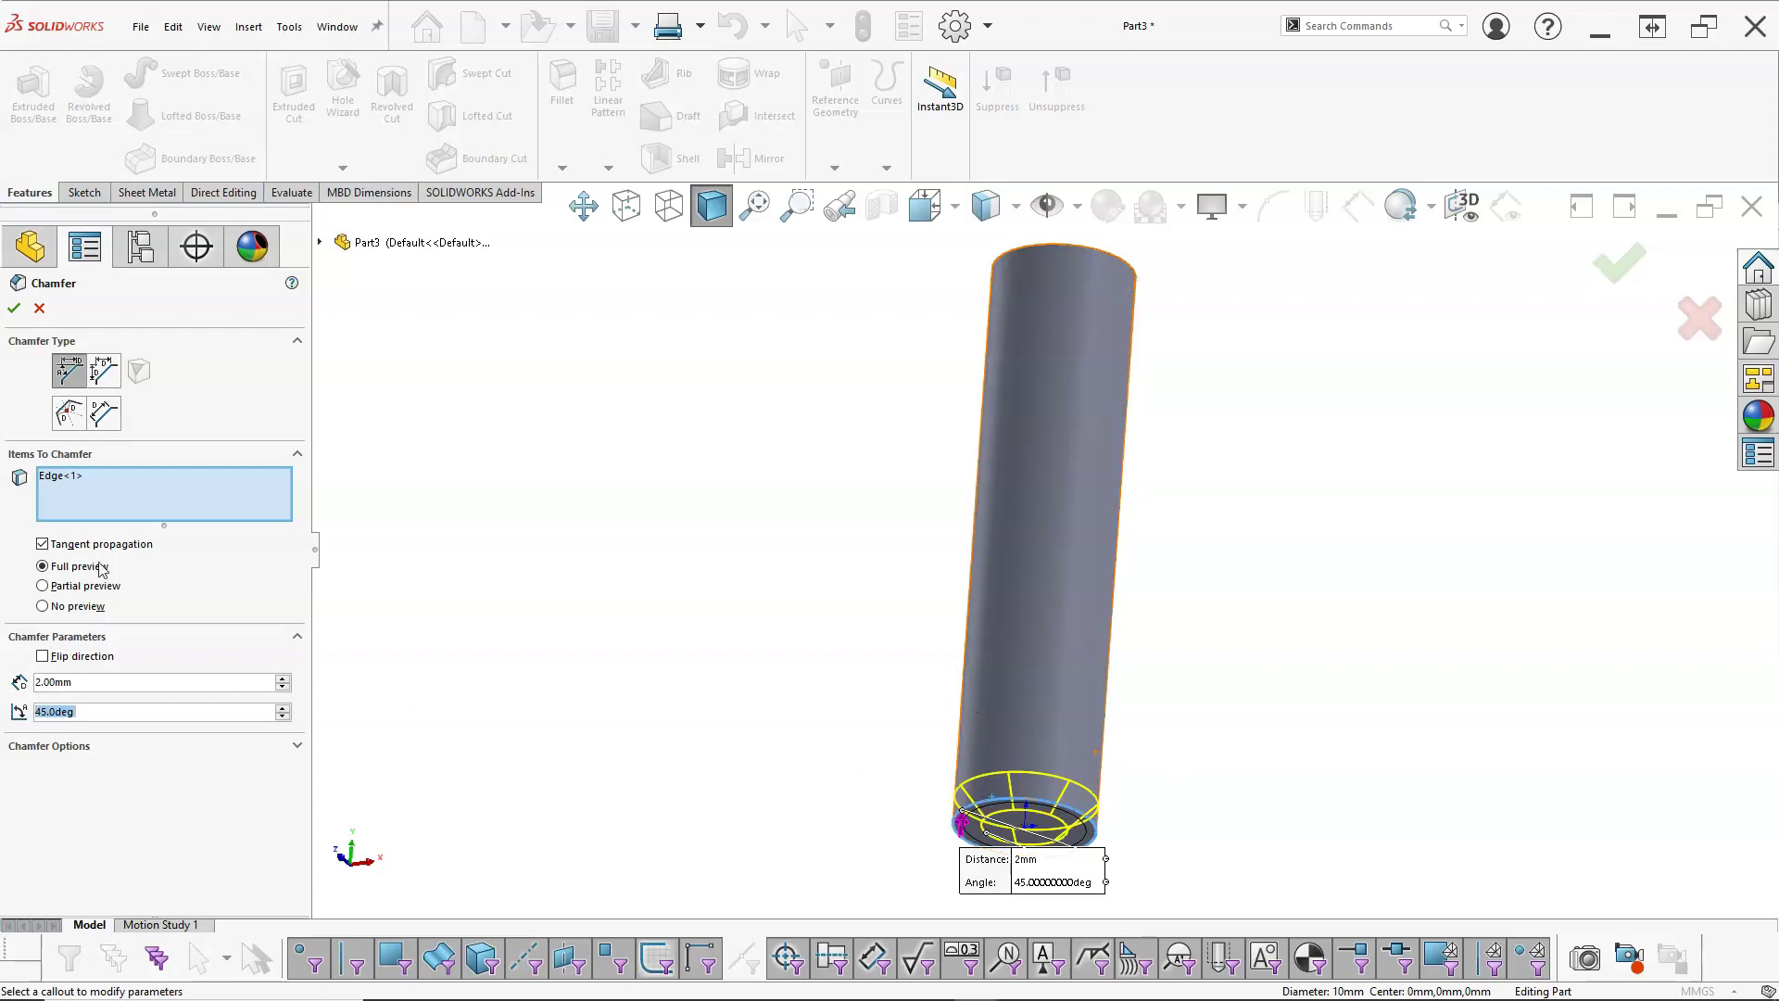
pyautogui.click(14, 307)
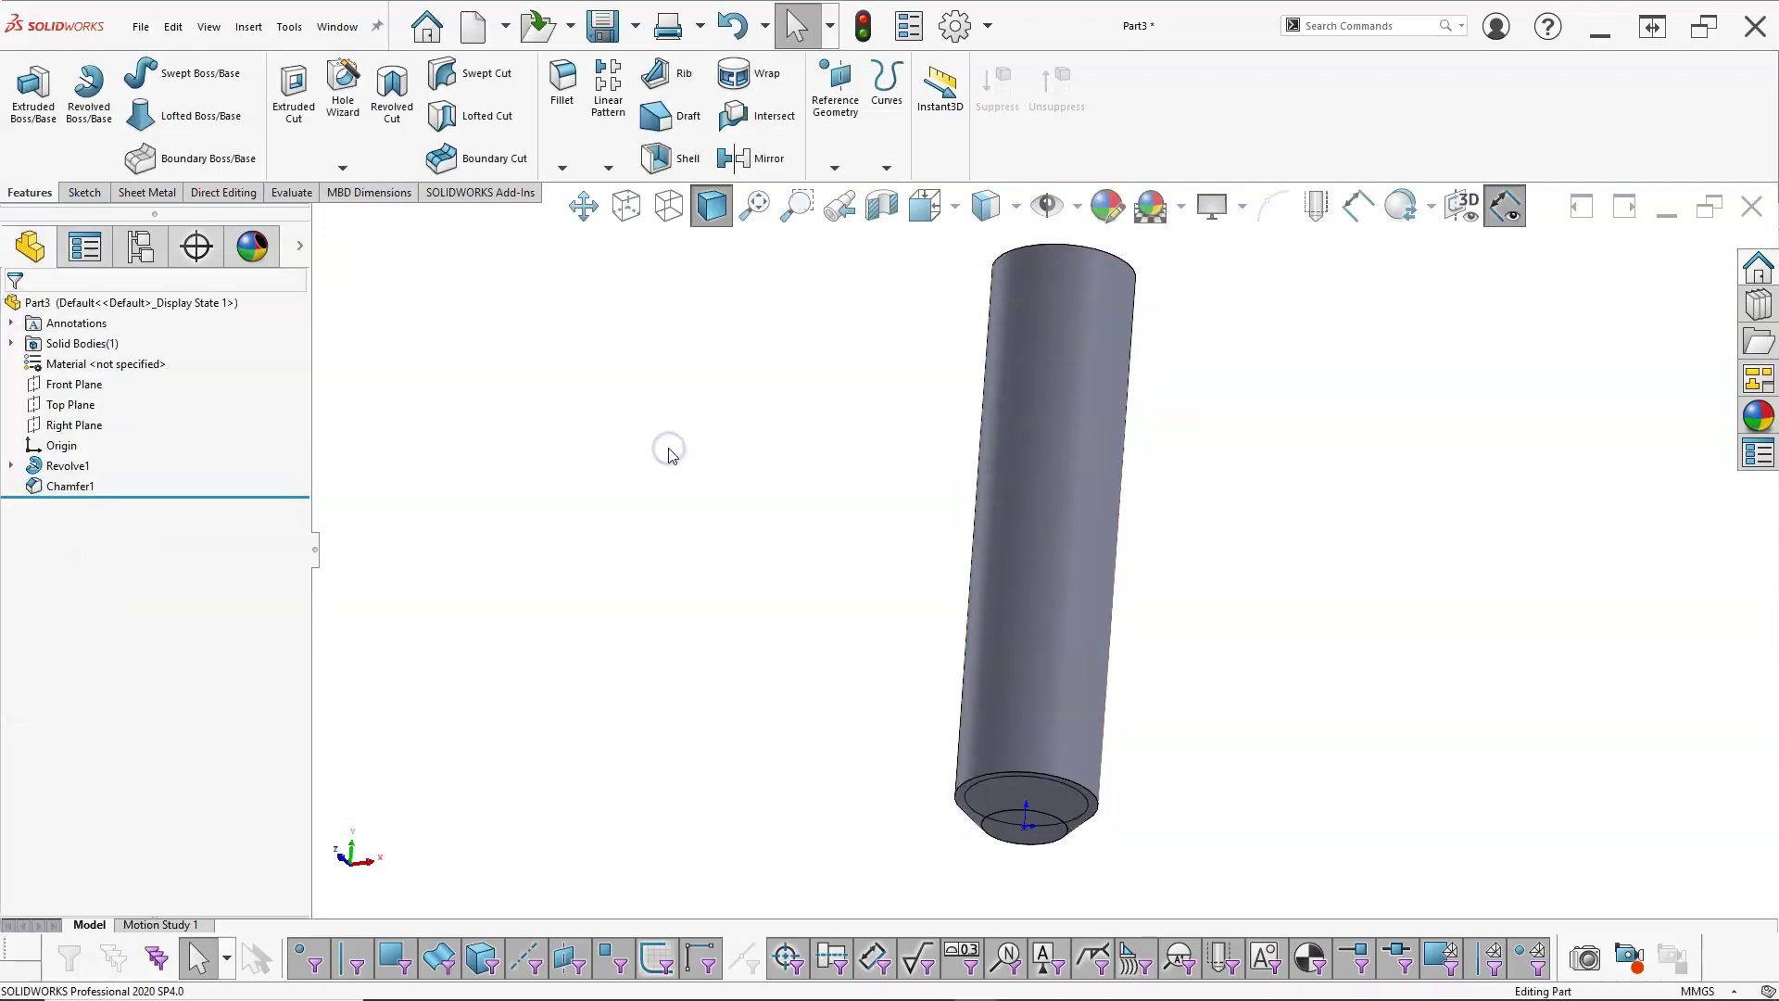
# - Save the part as Screw.SLDPRT and orient the view to Front
pyautogui.hotkey('ctrl', '1')
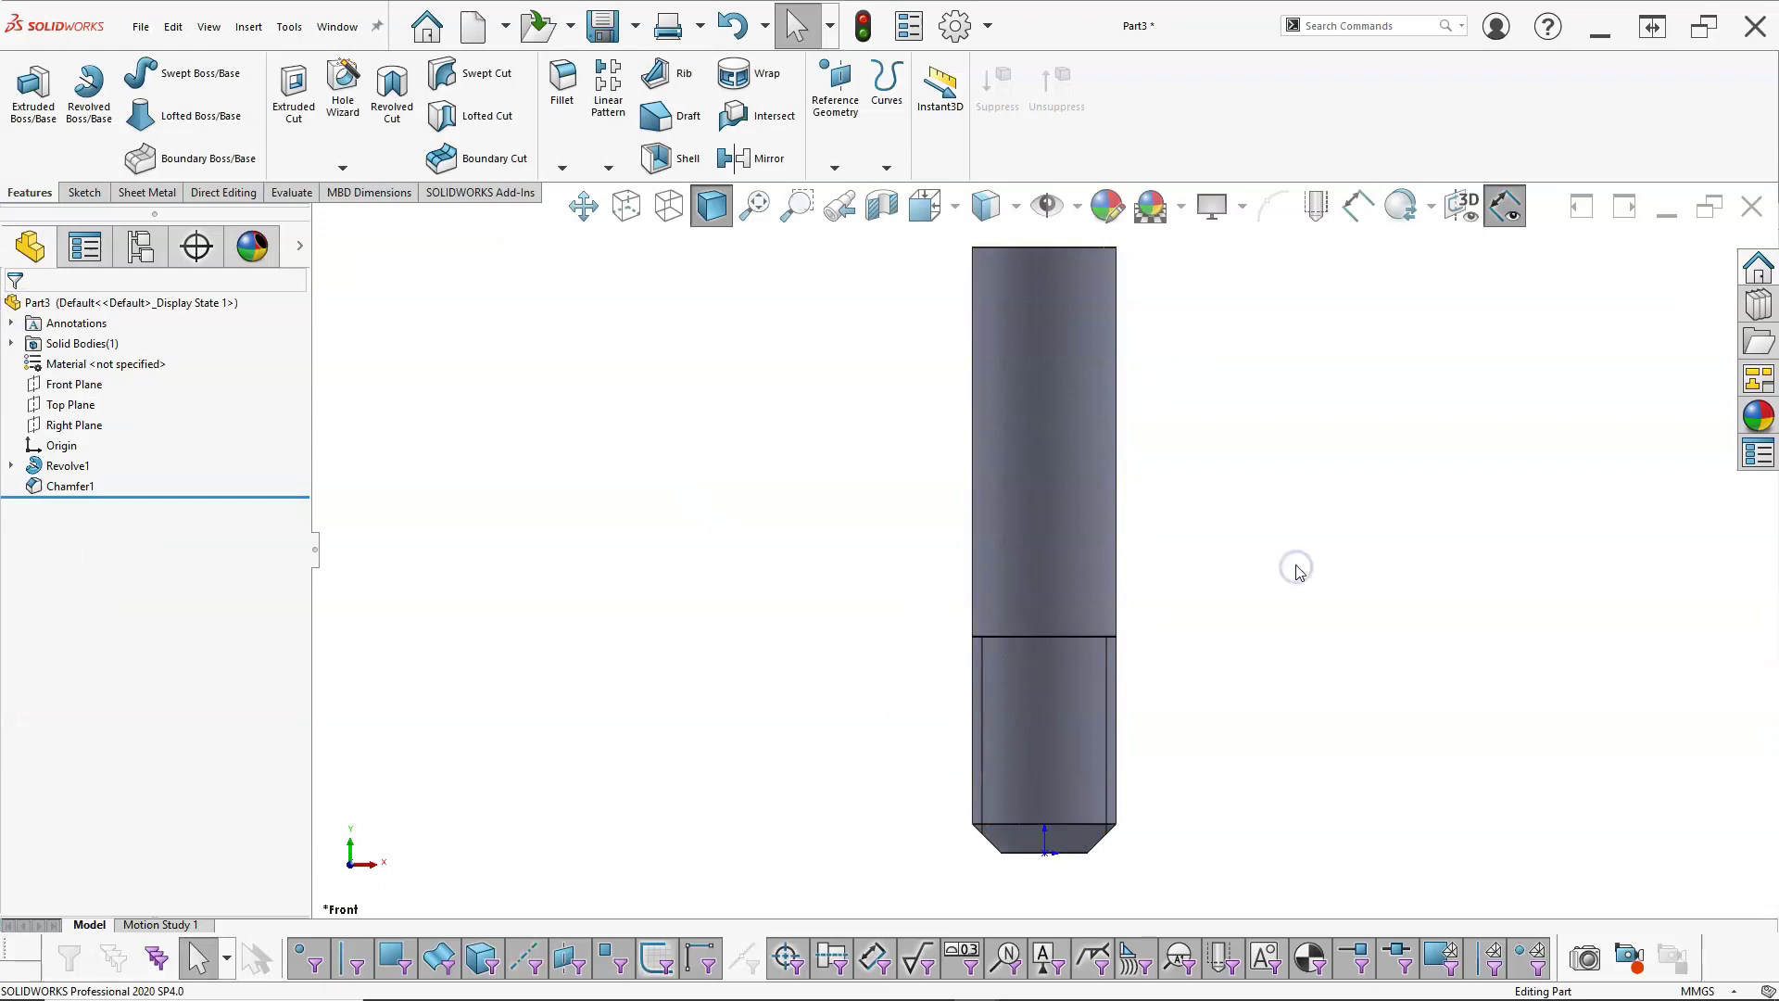
pyautogui.hotkey('ctrl', '7')
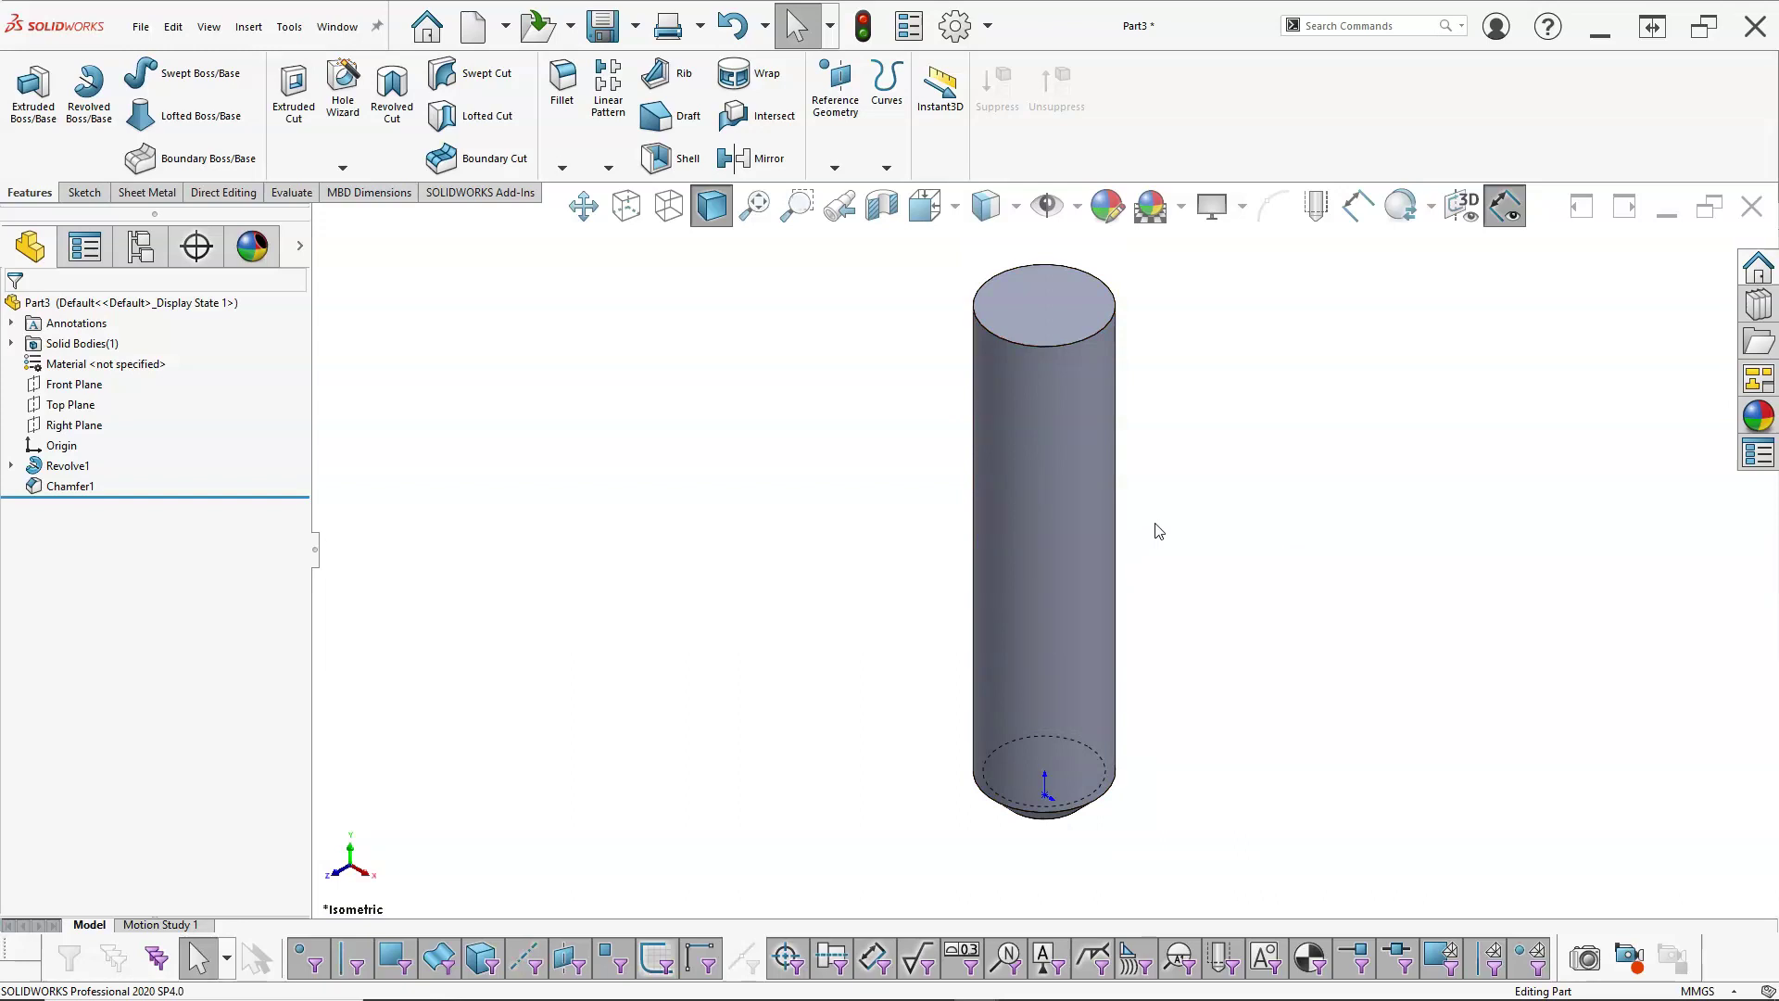
pyautogui.click(605, 30)
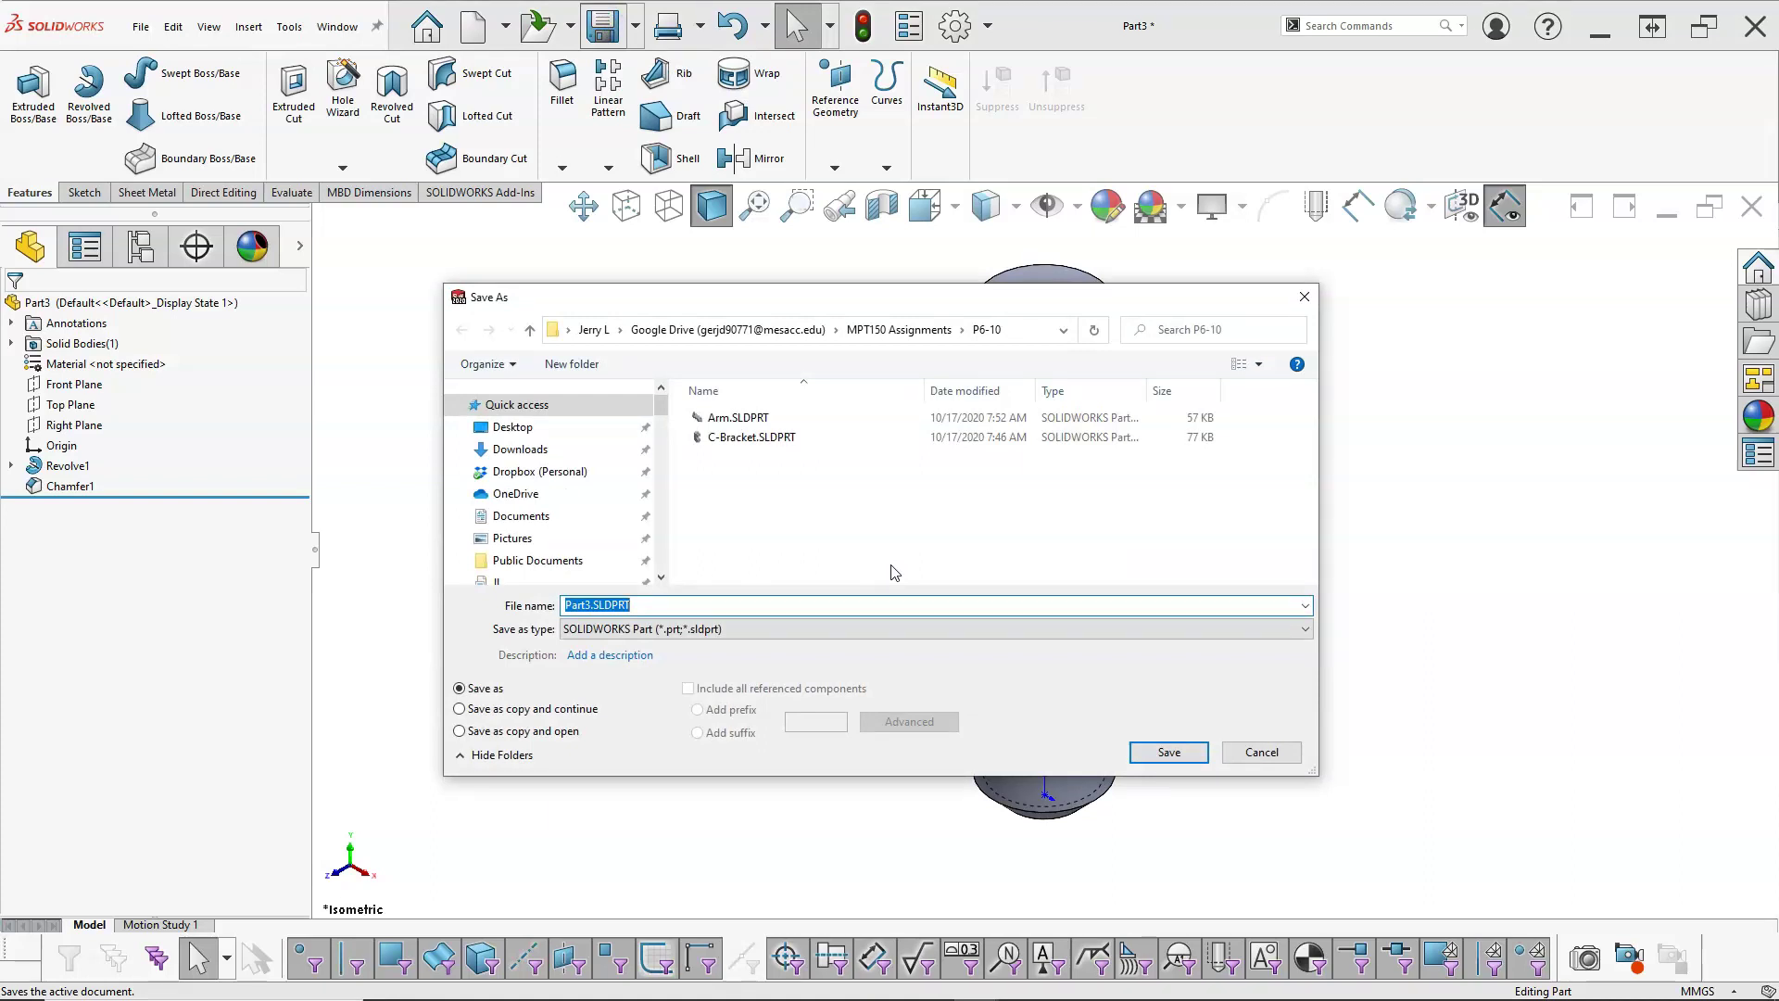
pyautogui.write('Screw')
pyautogui.press('Return')
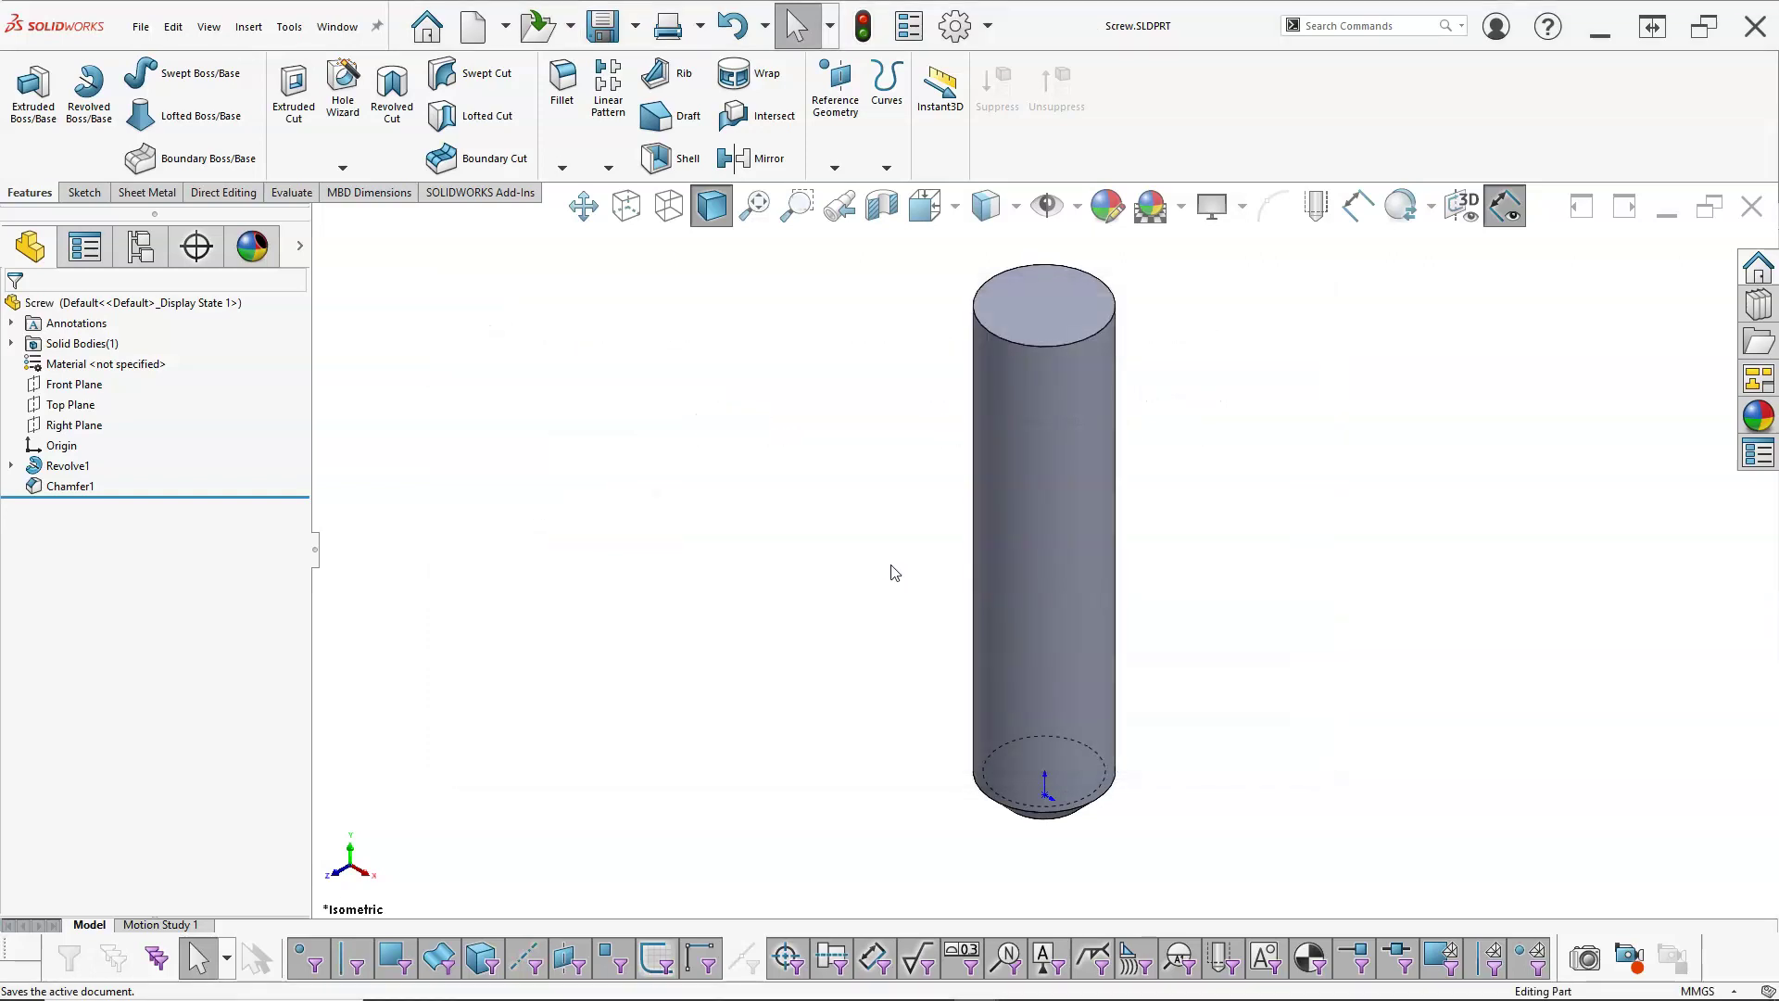
pyautogui.click(640, 356)
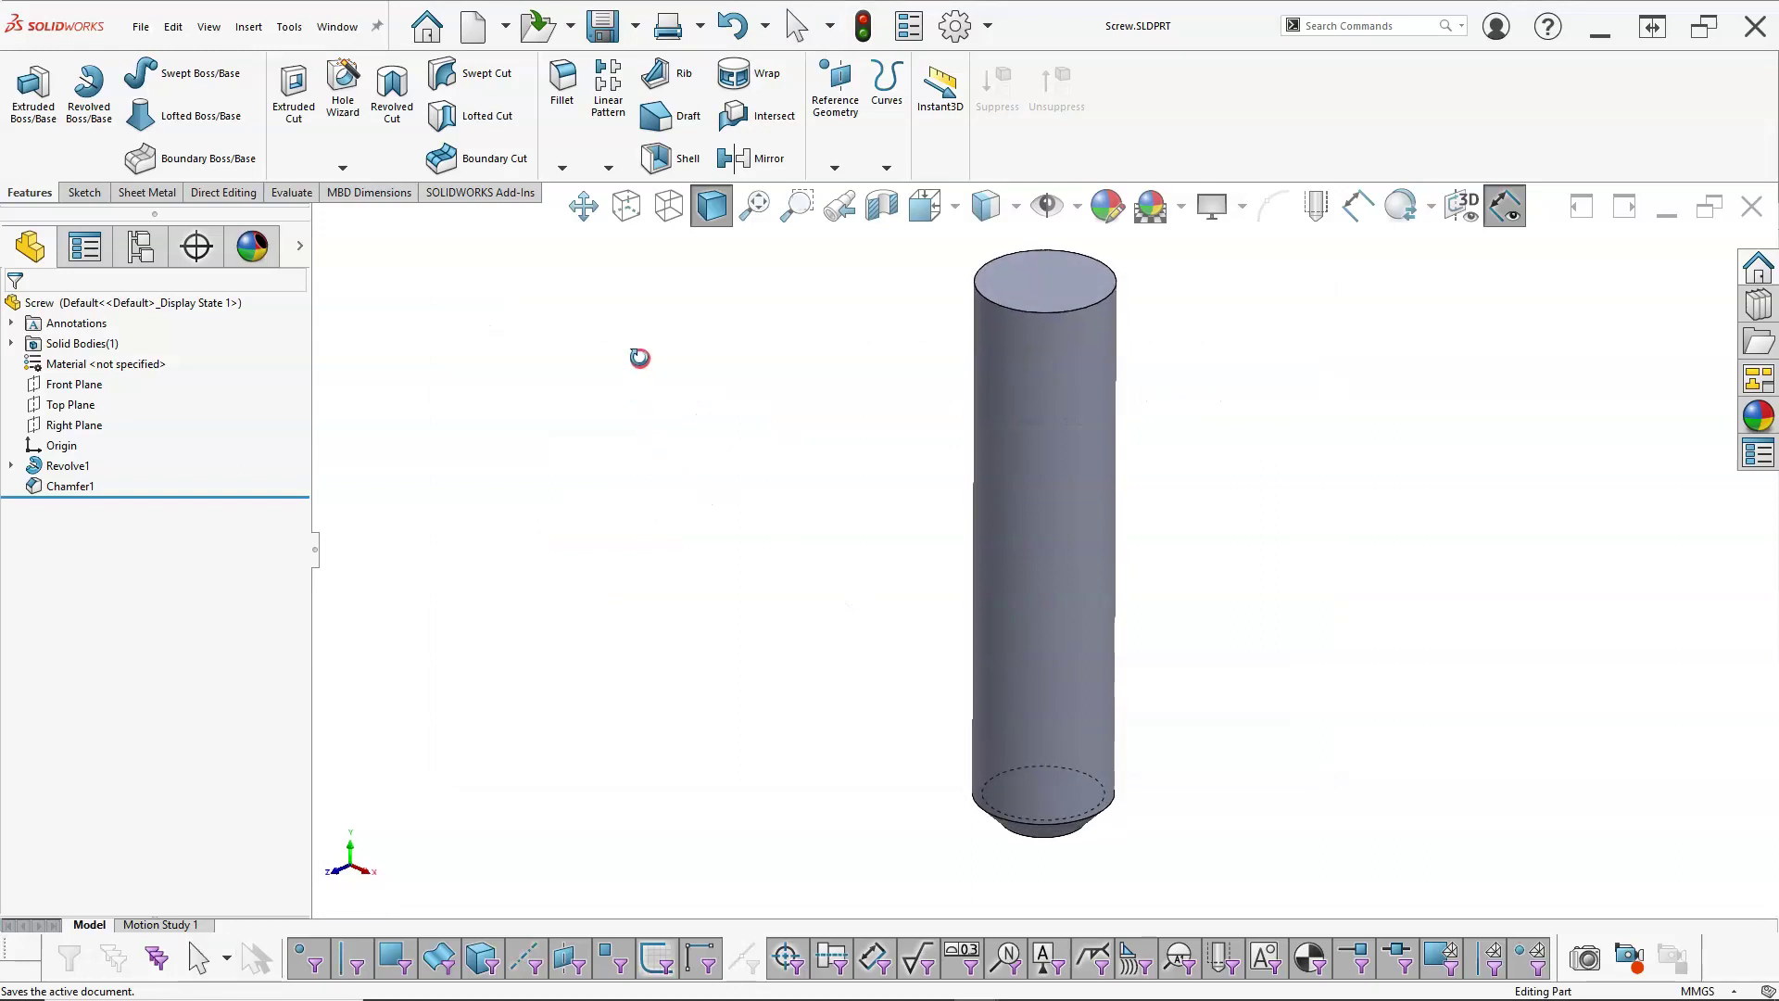
pyautogui.click(768, 384)
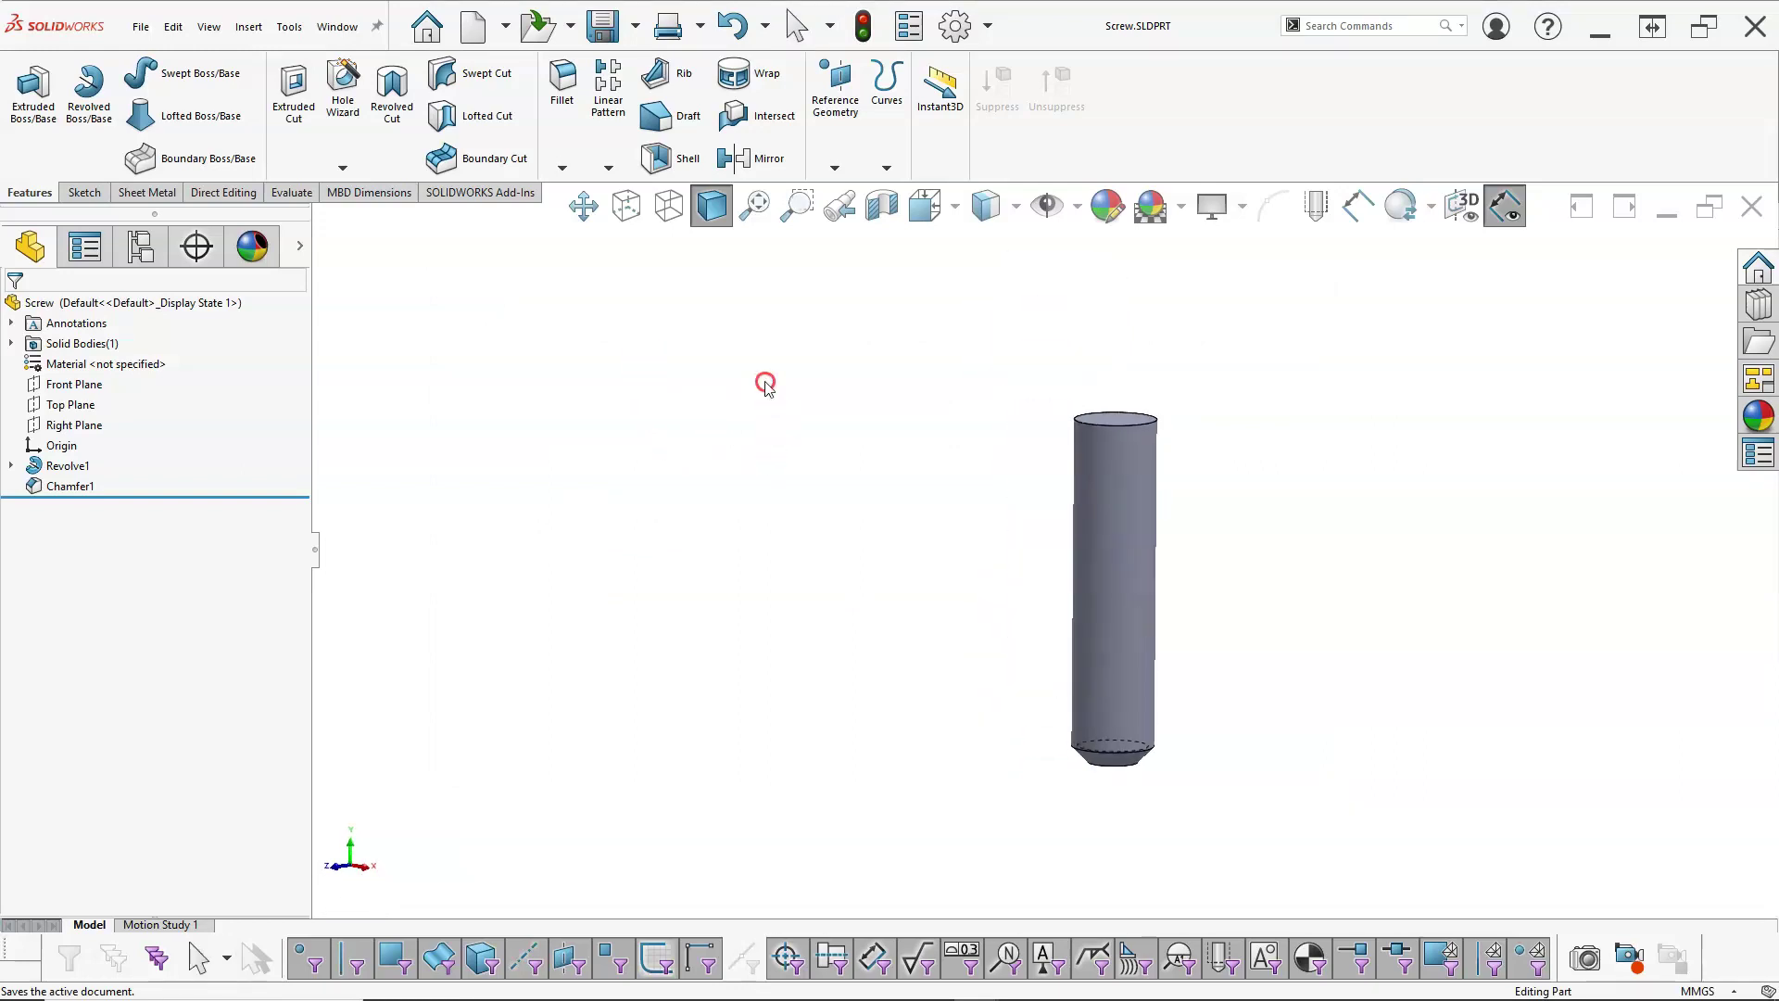
pyautogui.click(1240, 573)
pyautogui.hotkey('ctrl', '1')
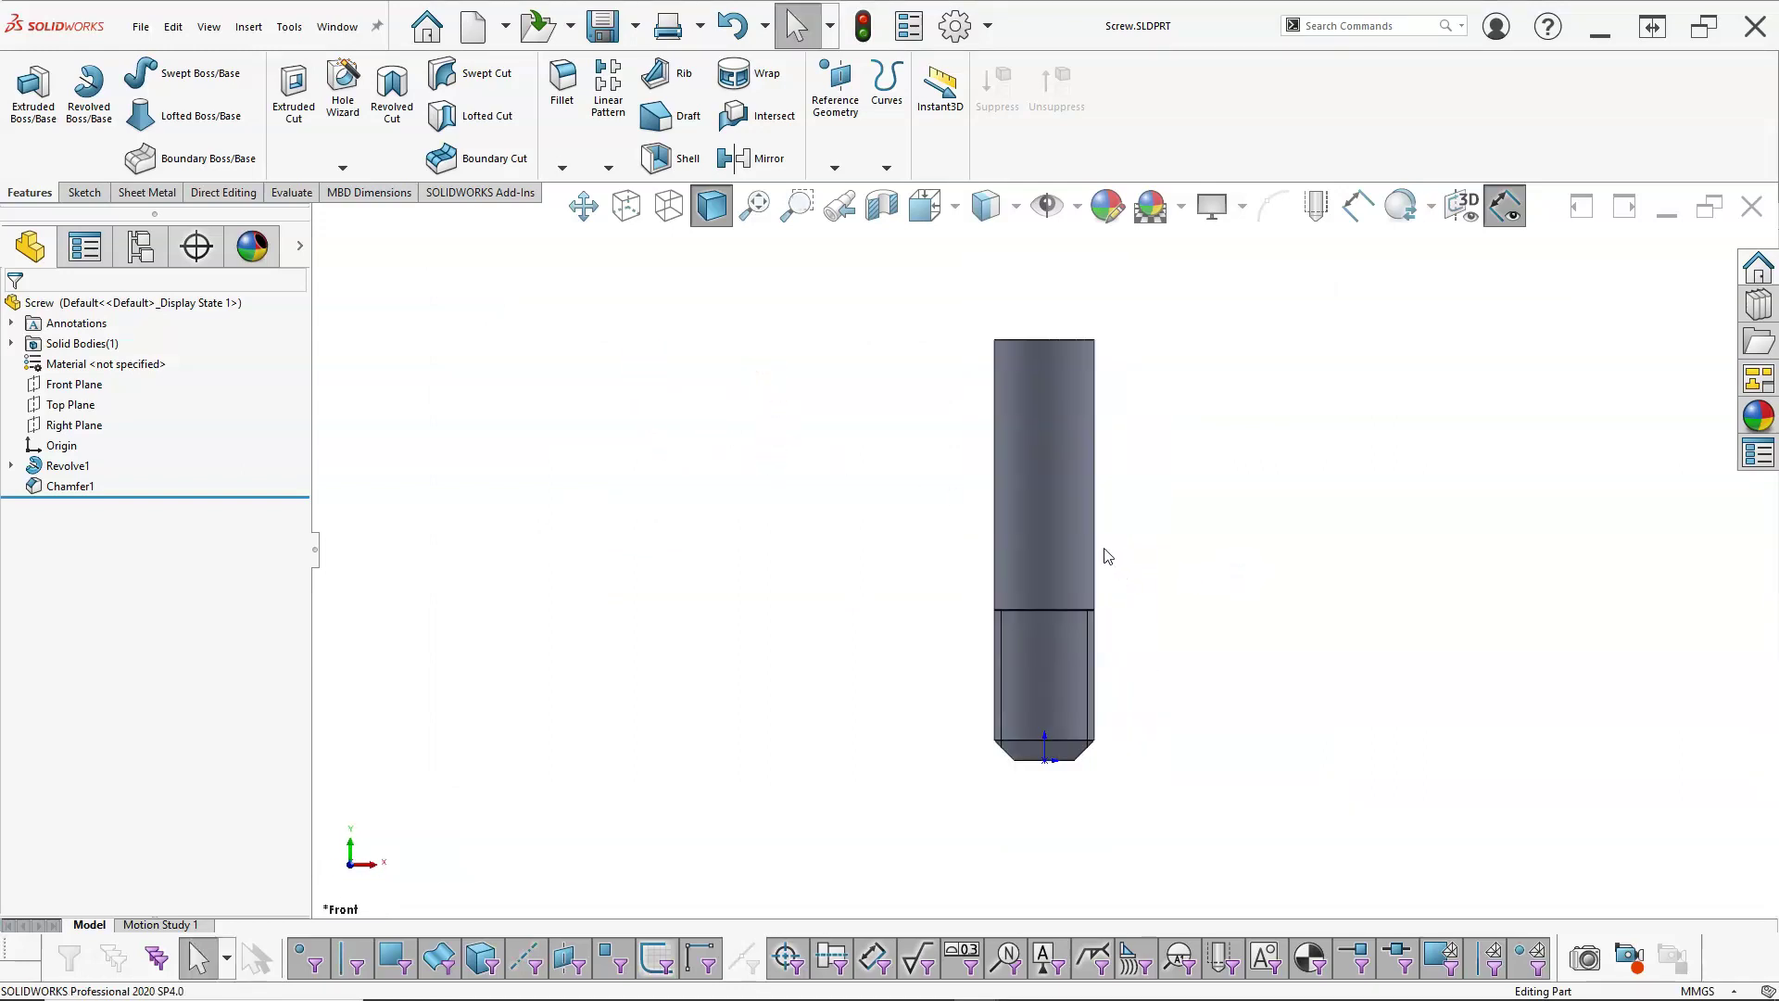
# - Add an 'Adjustment Screw' configuration using Configuration Name as BOM part number
pyautogui.click(141, 246)
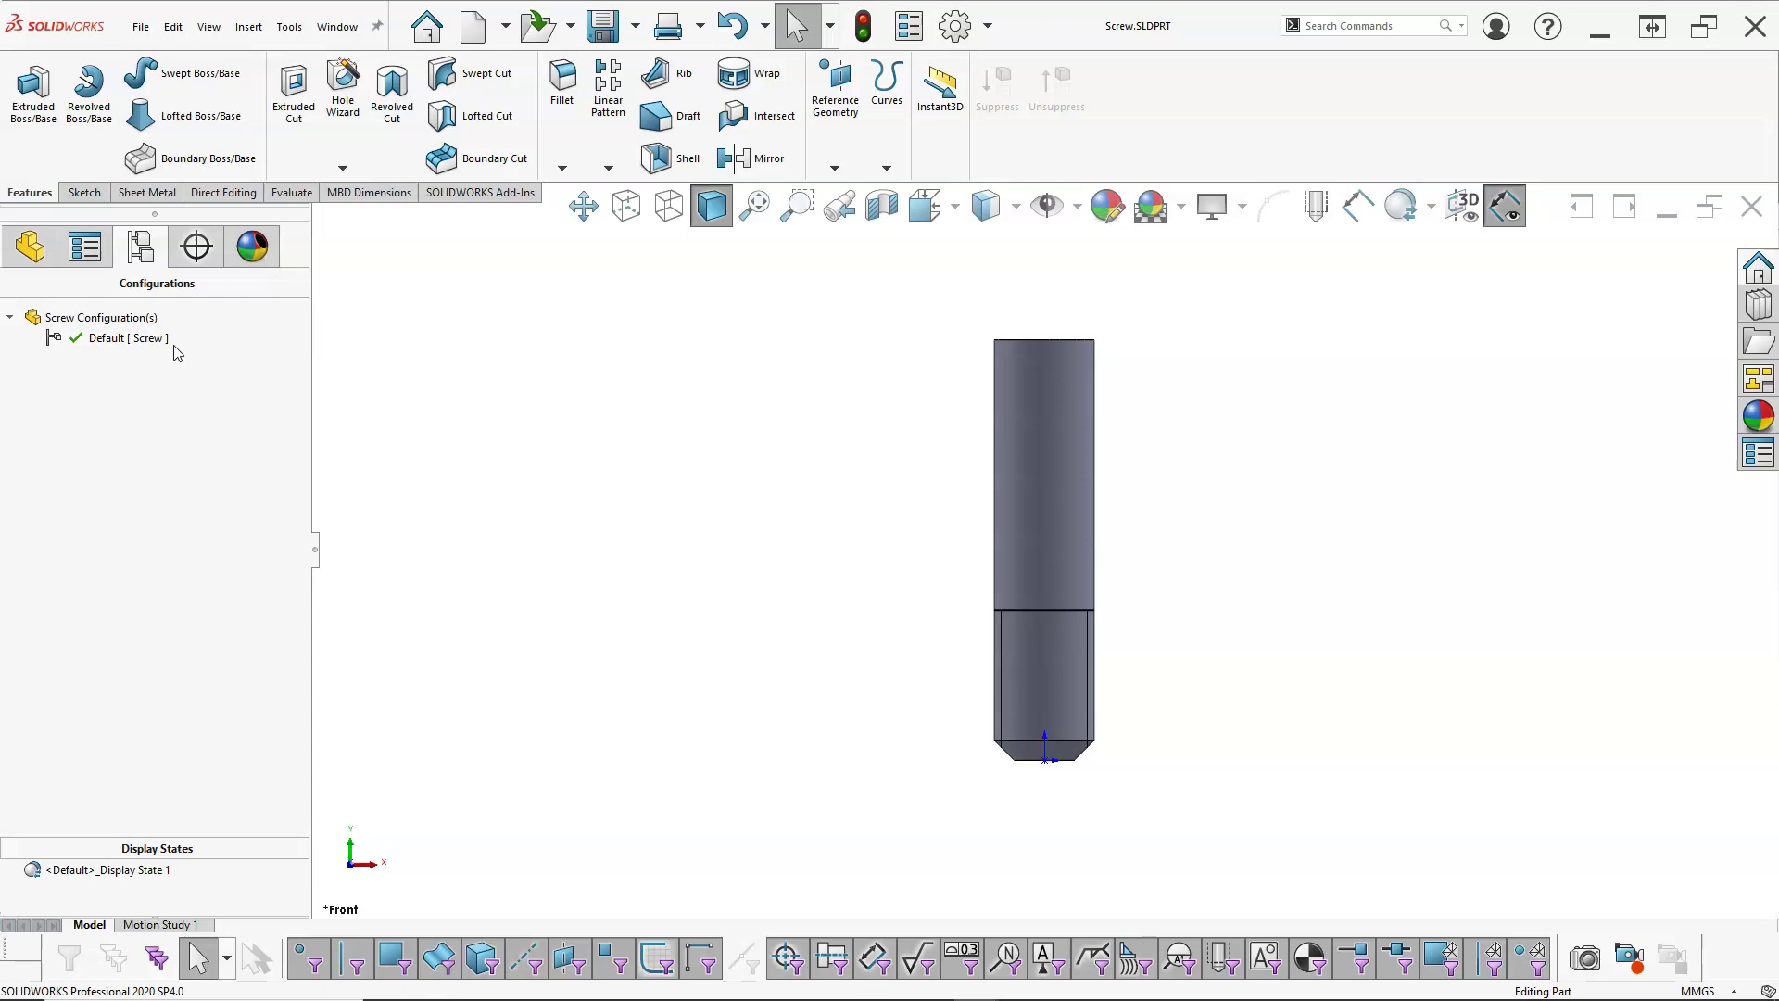
pyautogui.rightClick(128, 318)
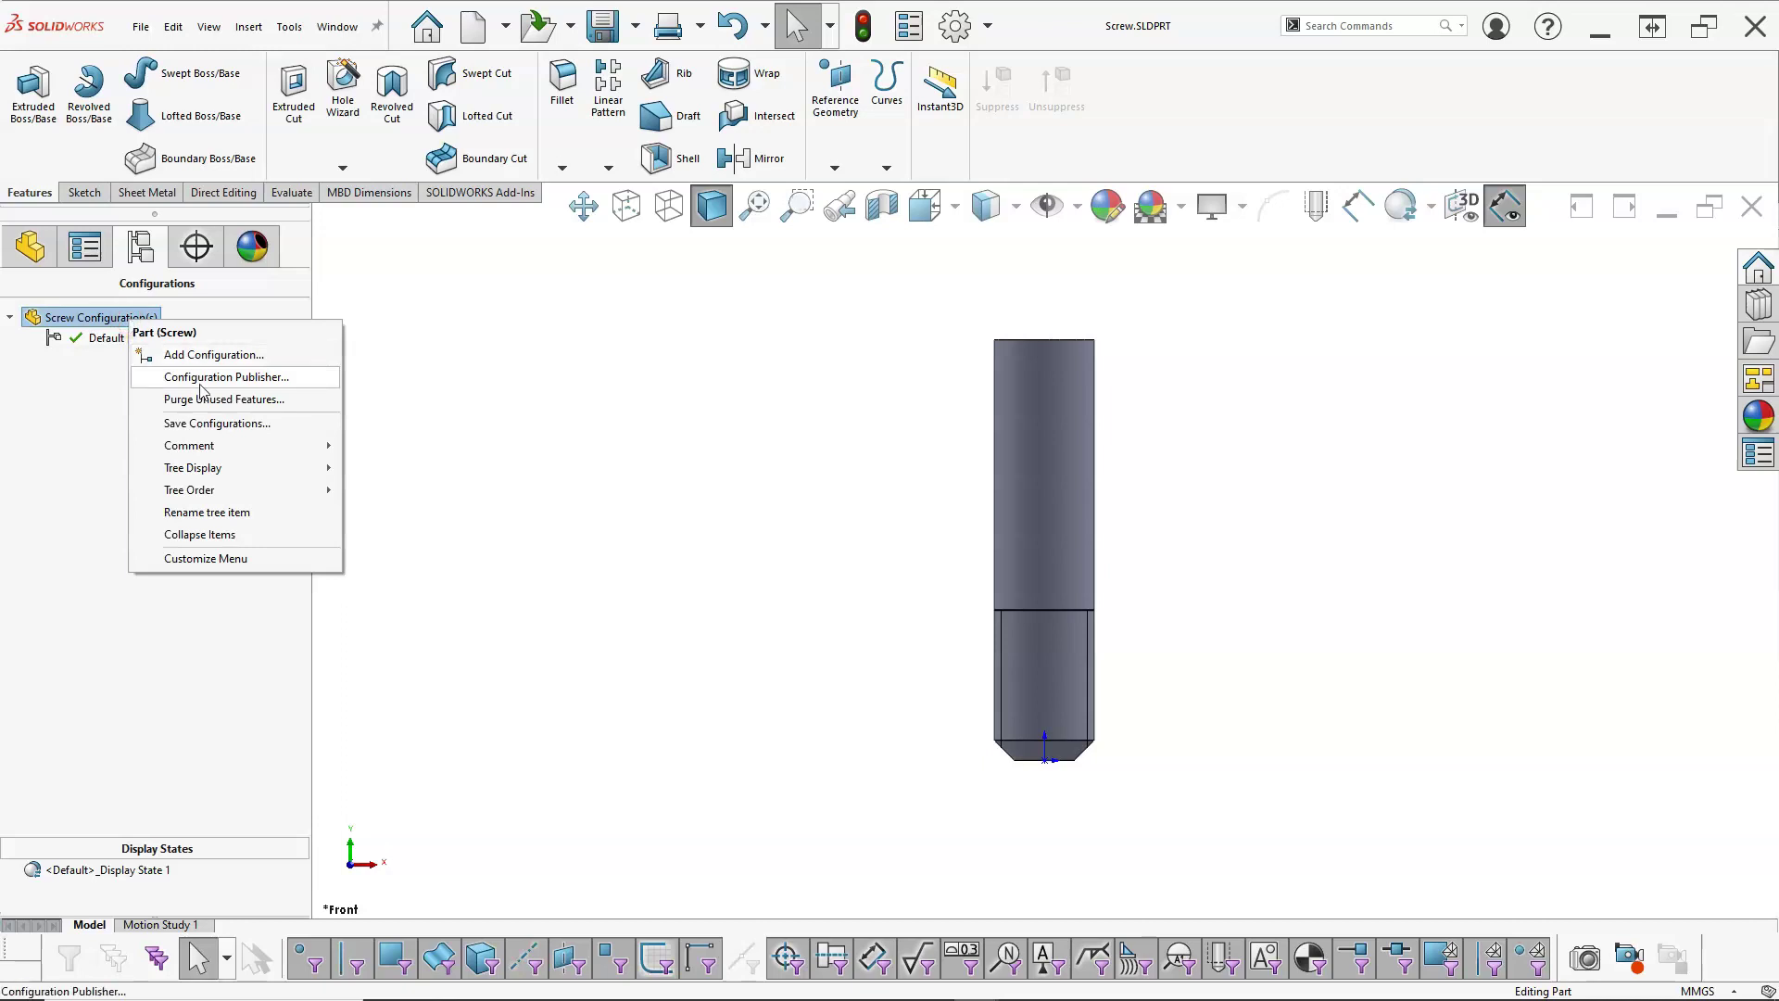
pyautogui.click(198, 355)
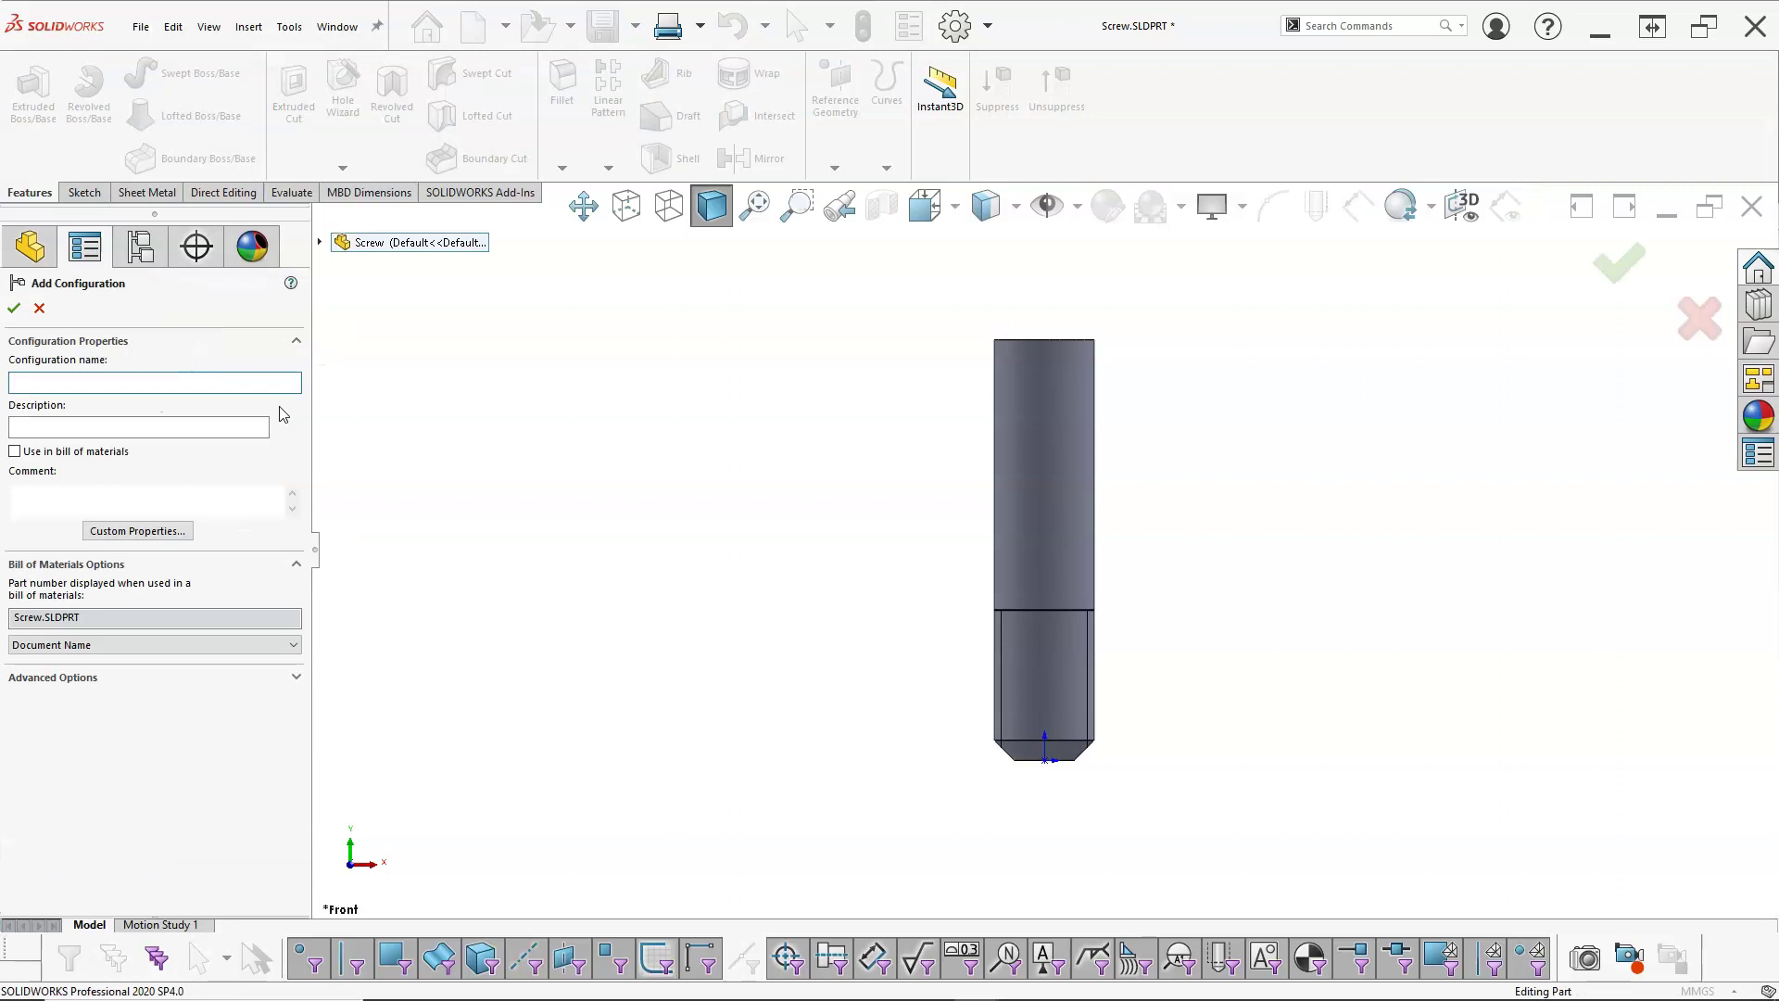
pyautogui.write('Adjustment Screw')
pyautogui.click(81, 644)
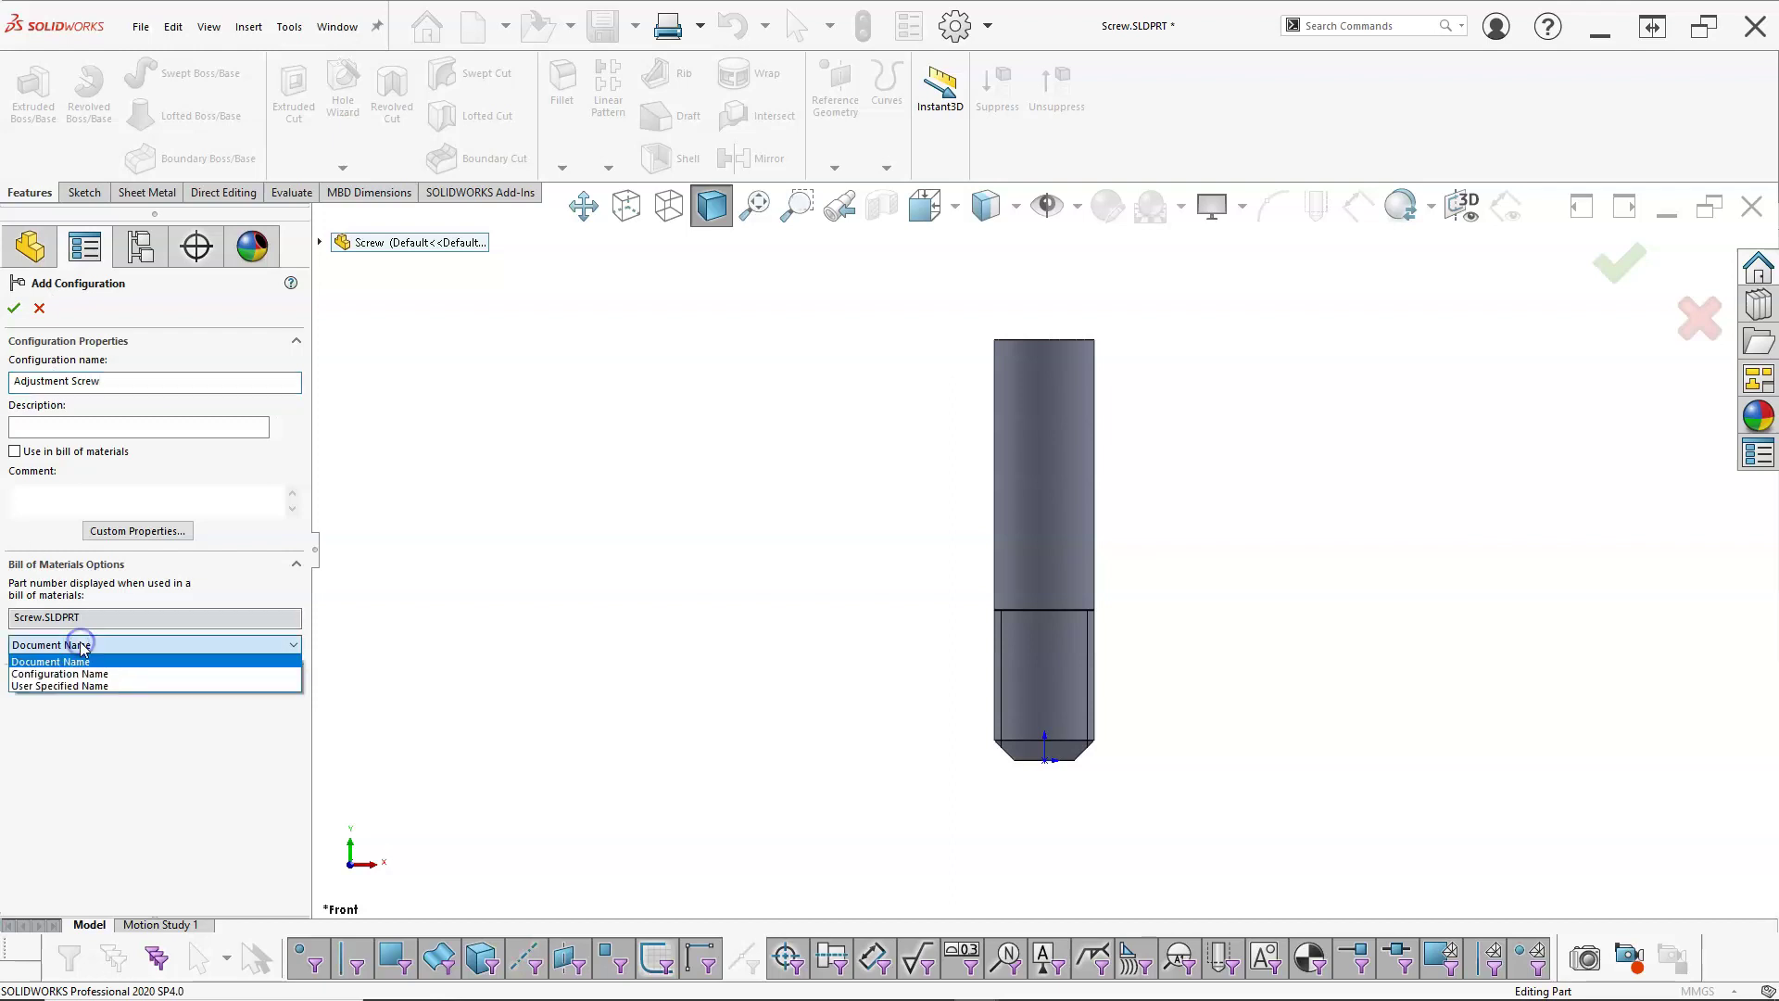
pyautogui.click(61, 674)
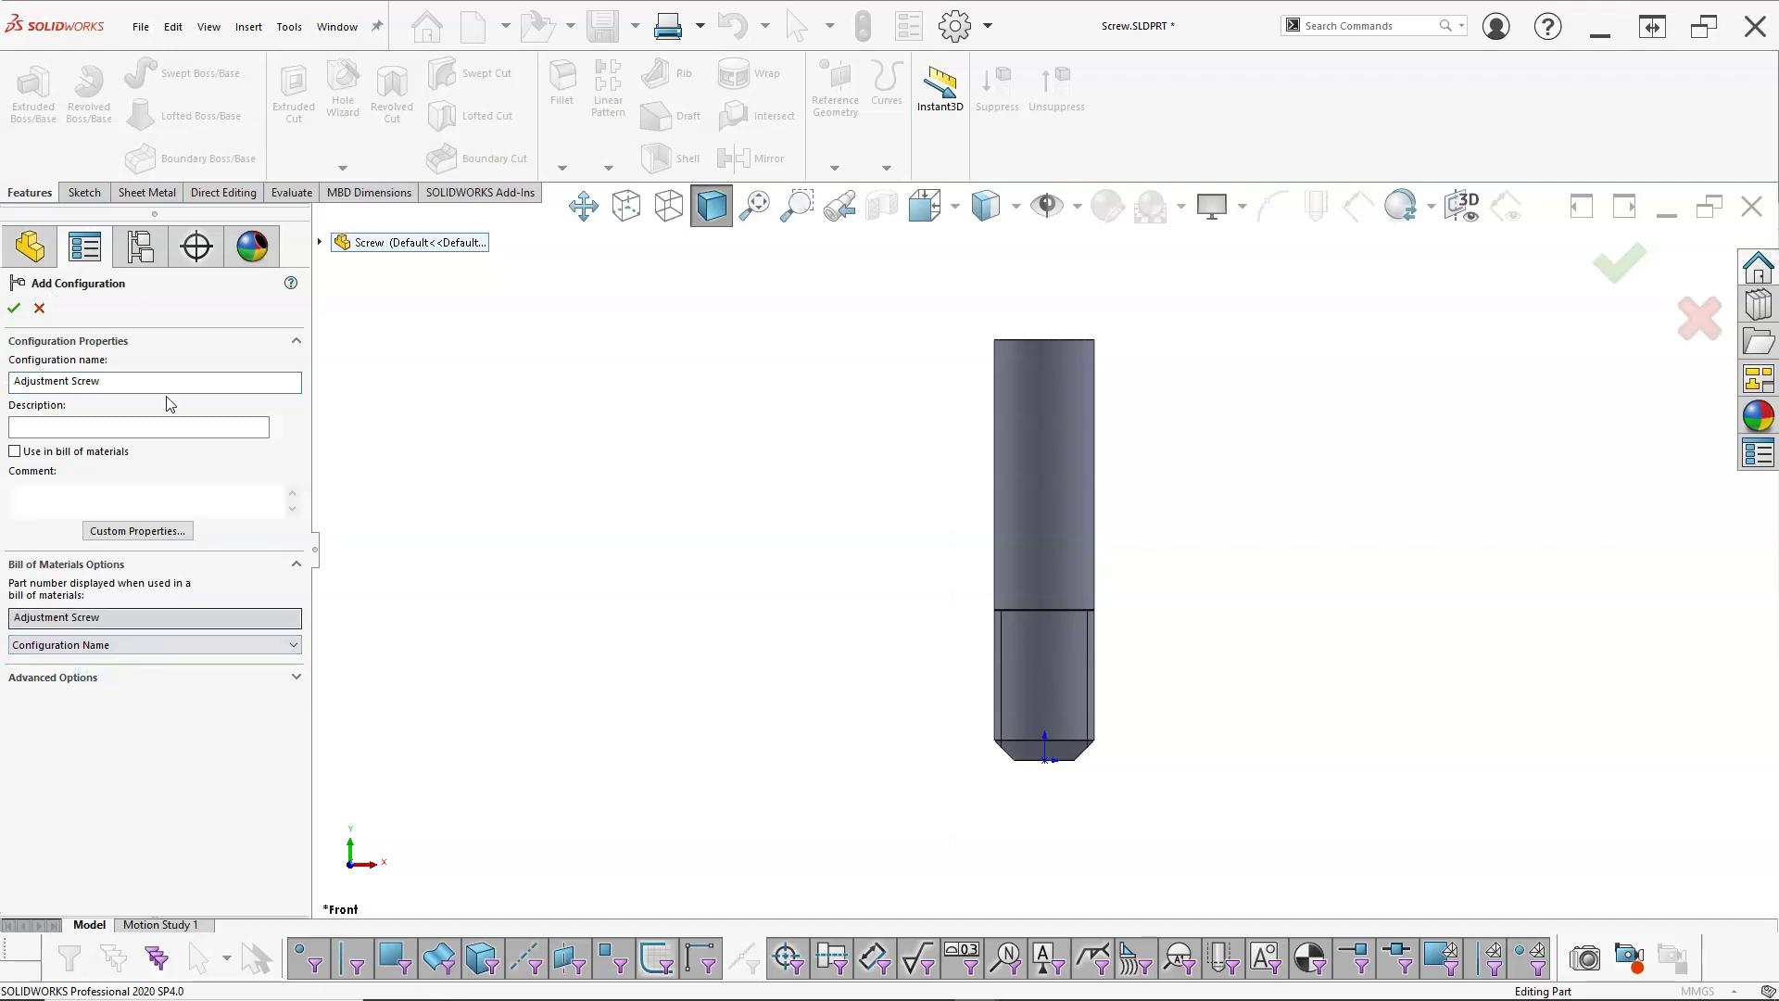
pyautogui.click(14, 308)
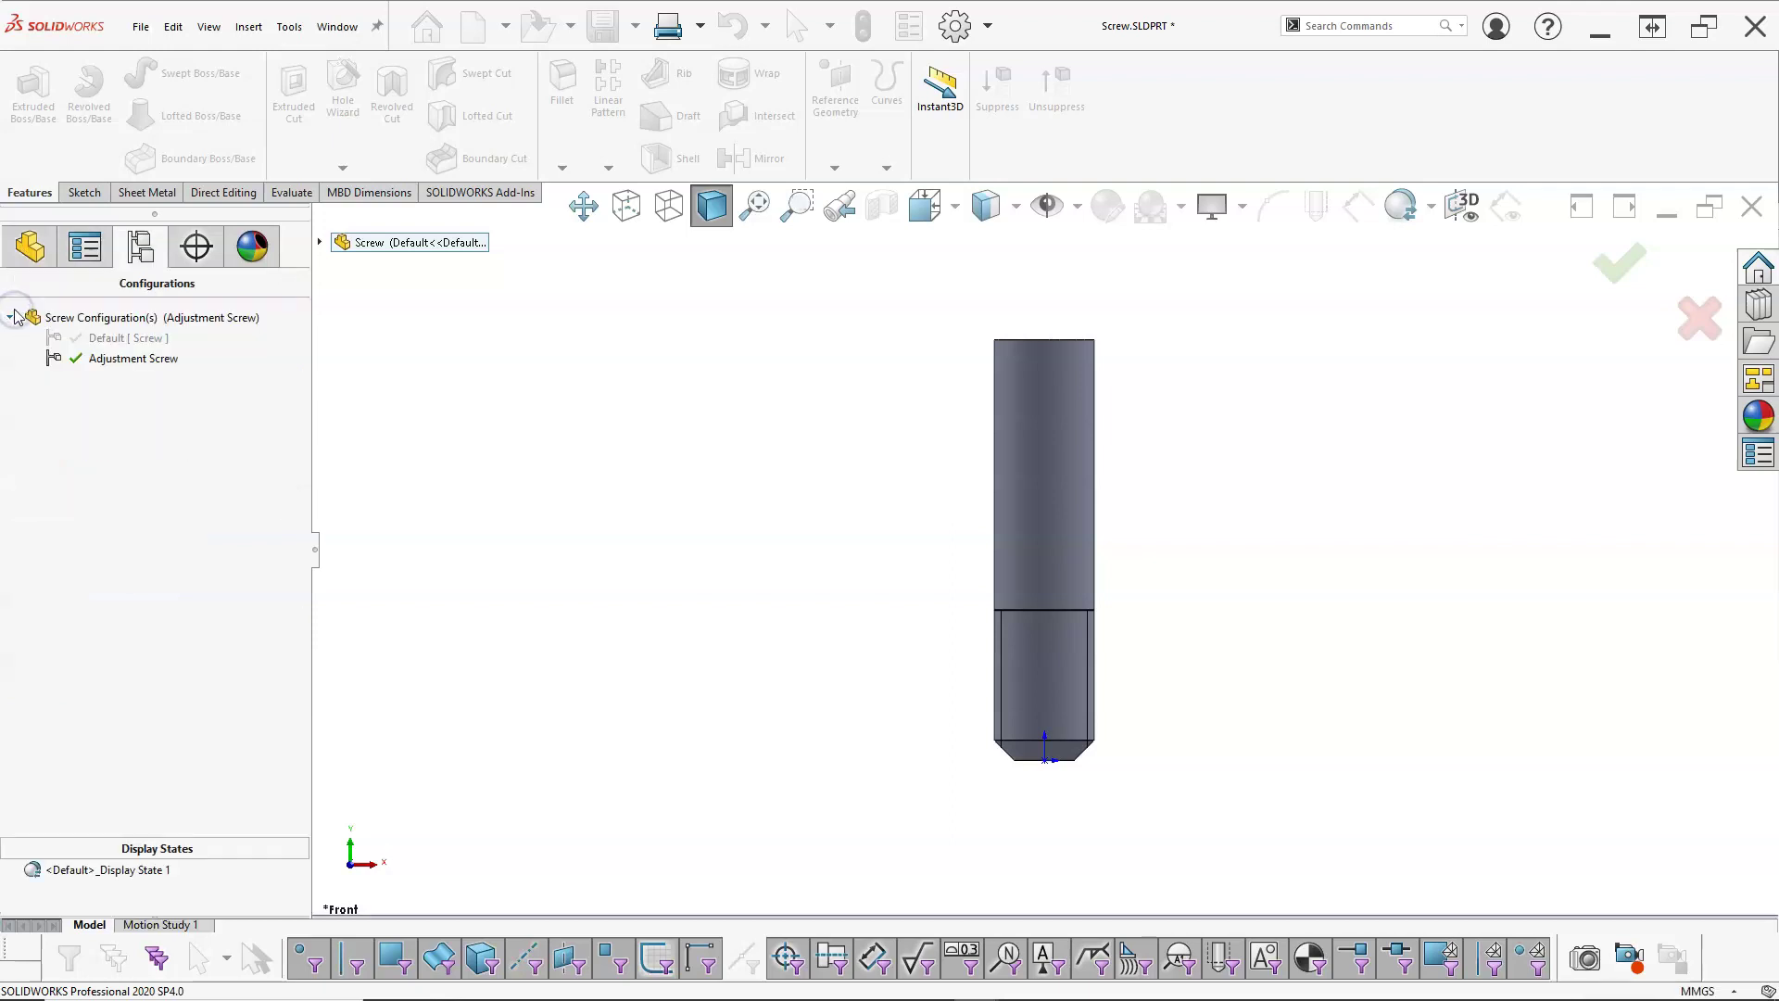
pyautogui.moveTo(612, 463); pyautogui.dragTo(601, 579, button='middle')
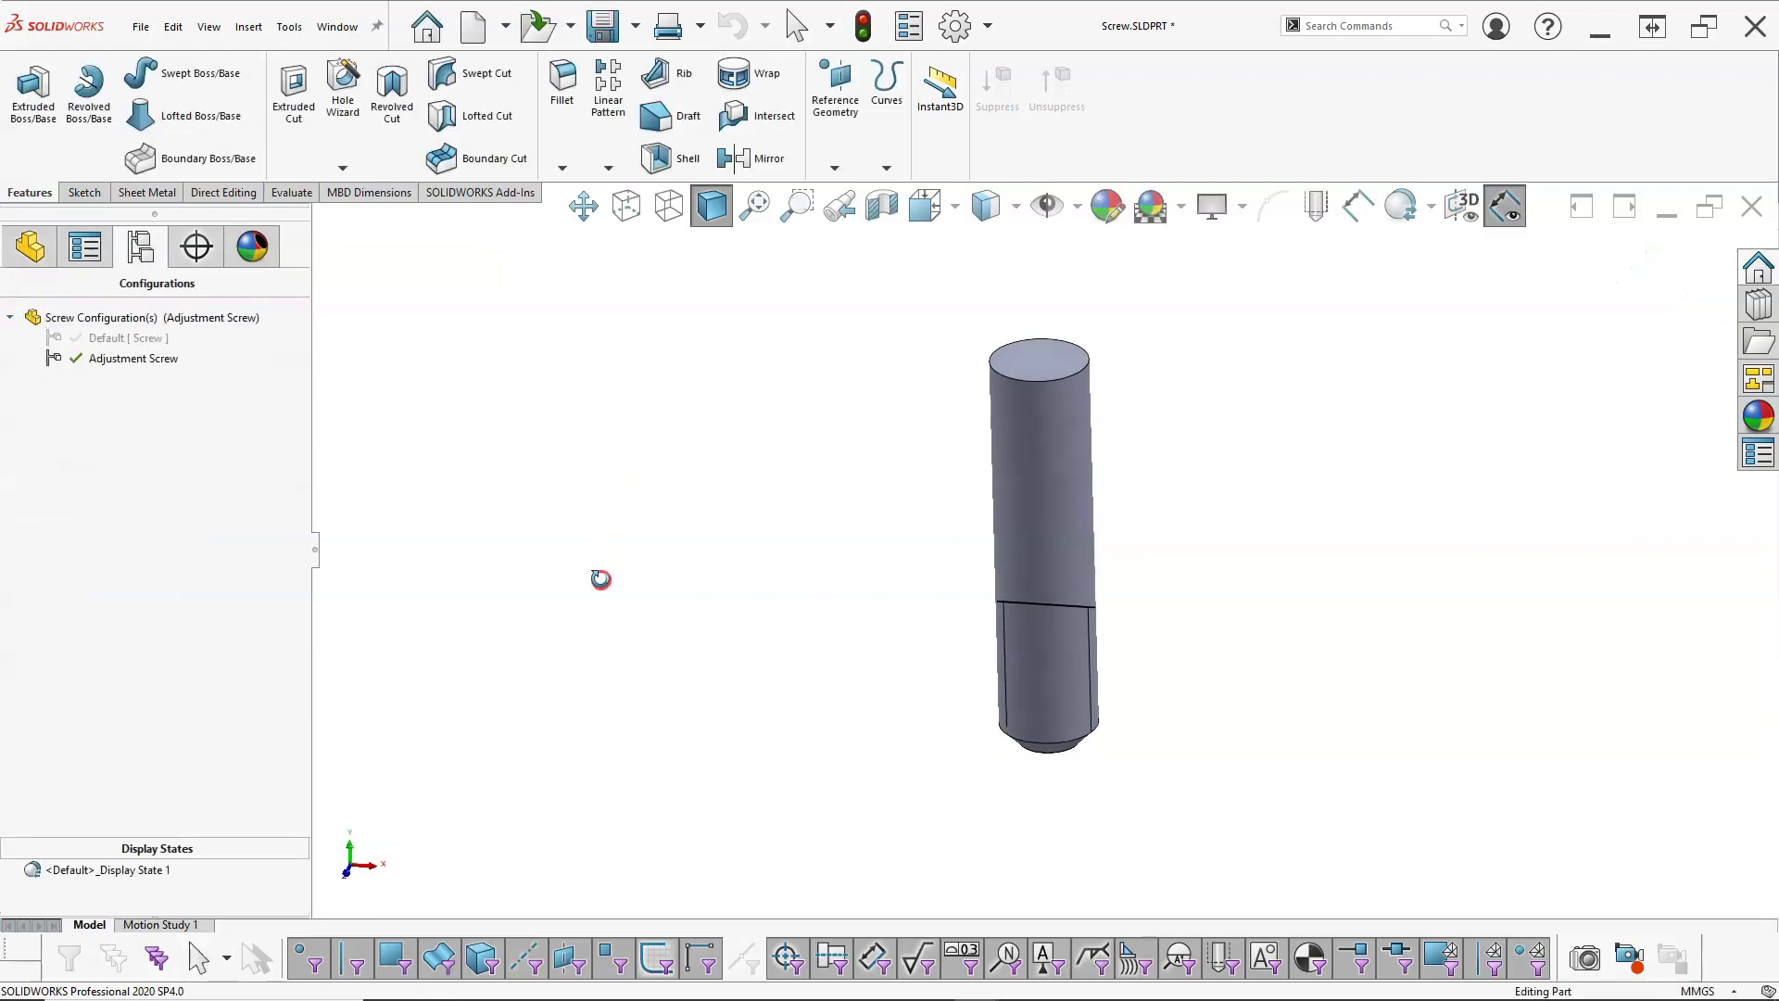
# - Add a 'Pivot Screw' configuration with Configuration Name BOM numbering, then show the feature tree front-on
pyautogui.rightClick(125, 320)
pyautogui.click(198, 358)
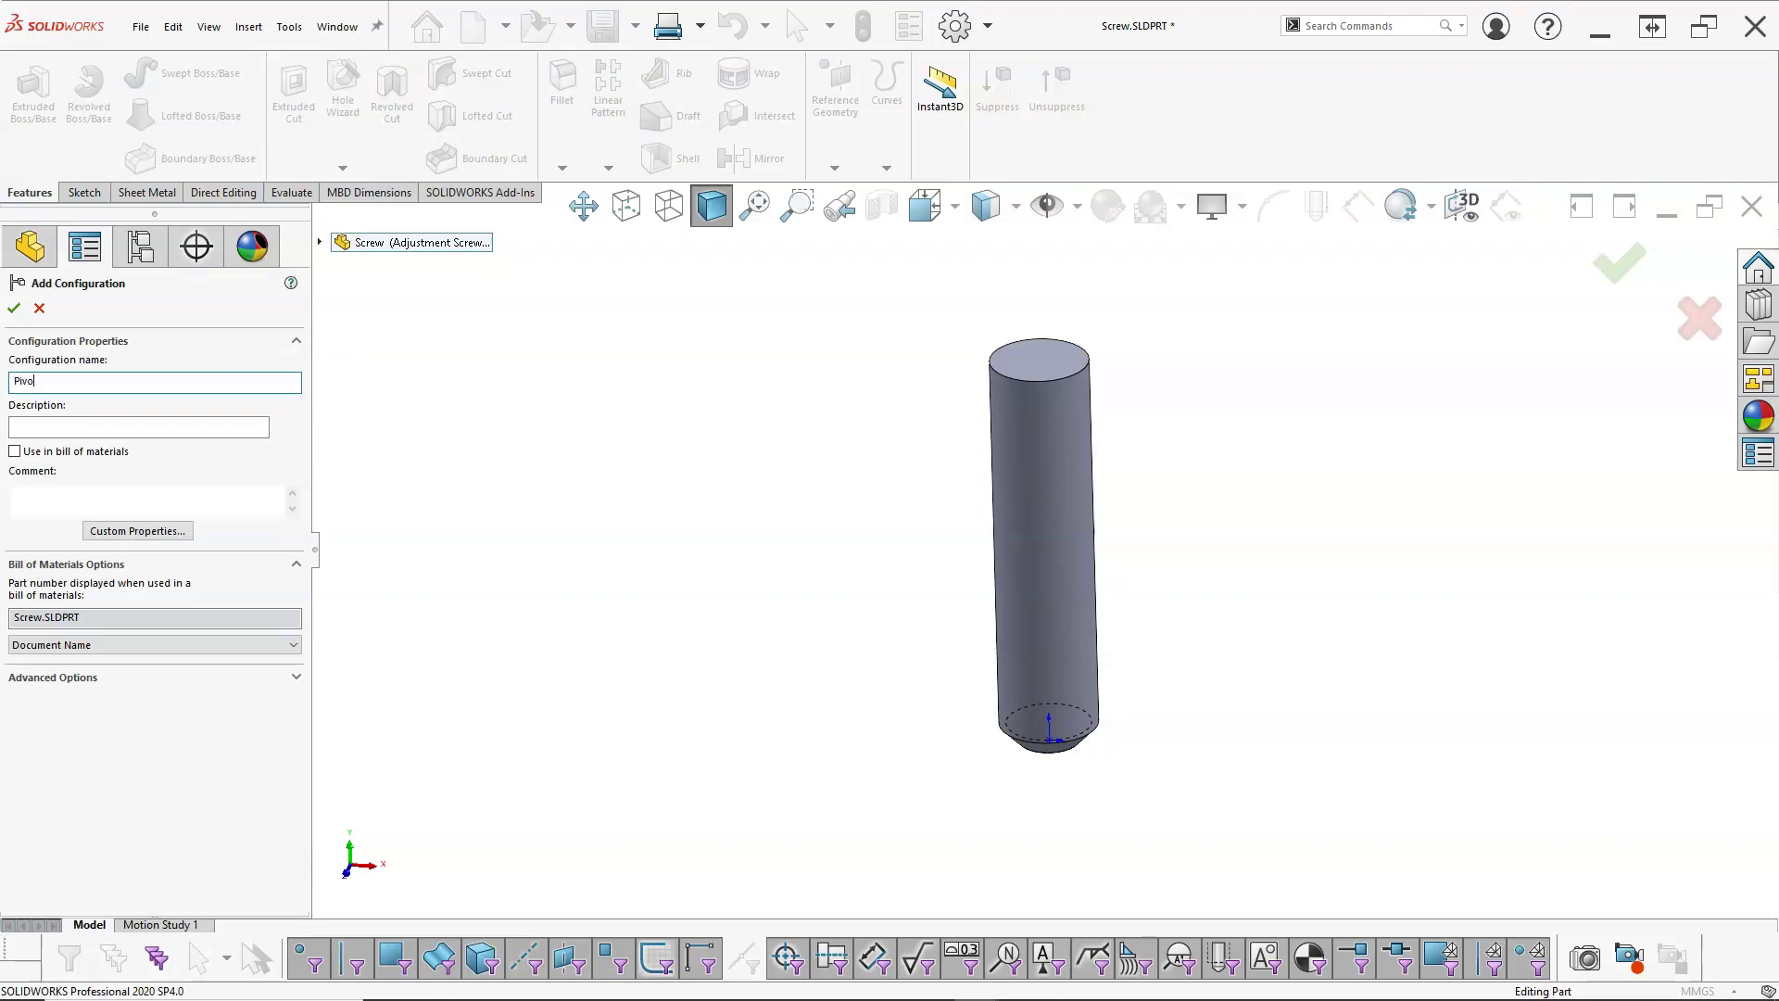
pyautogui.write('Pivot Screw')
pyautogui.click(108, 642)
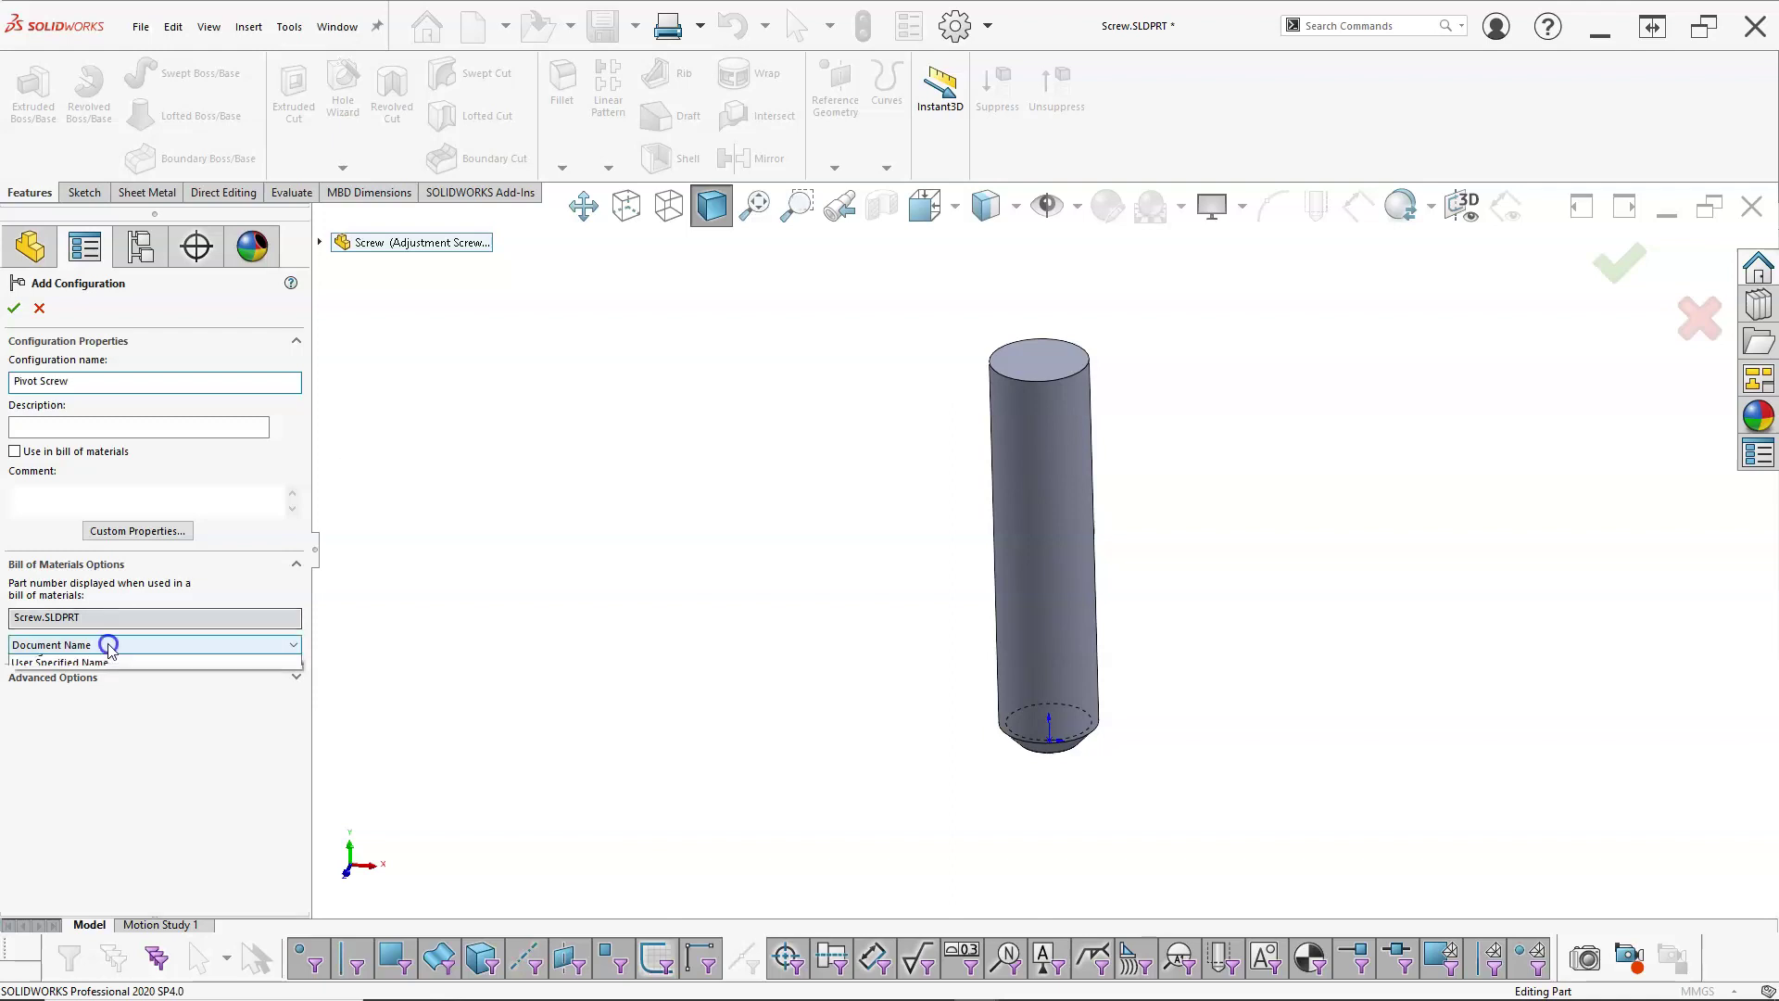
pyautogui.click(95, 673)
pyautogui.click(14, 308)
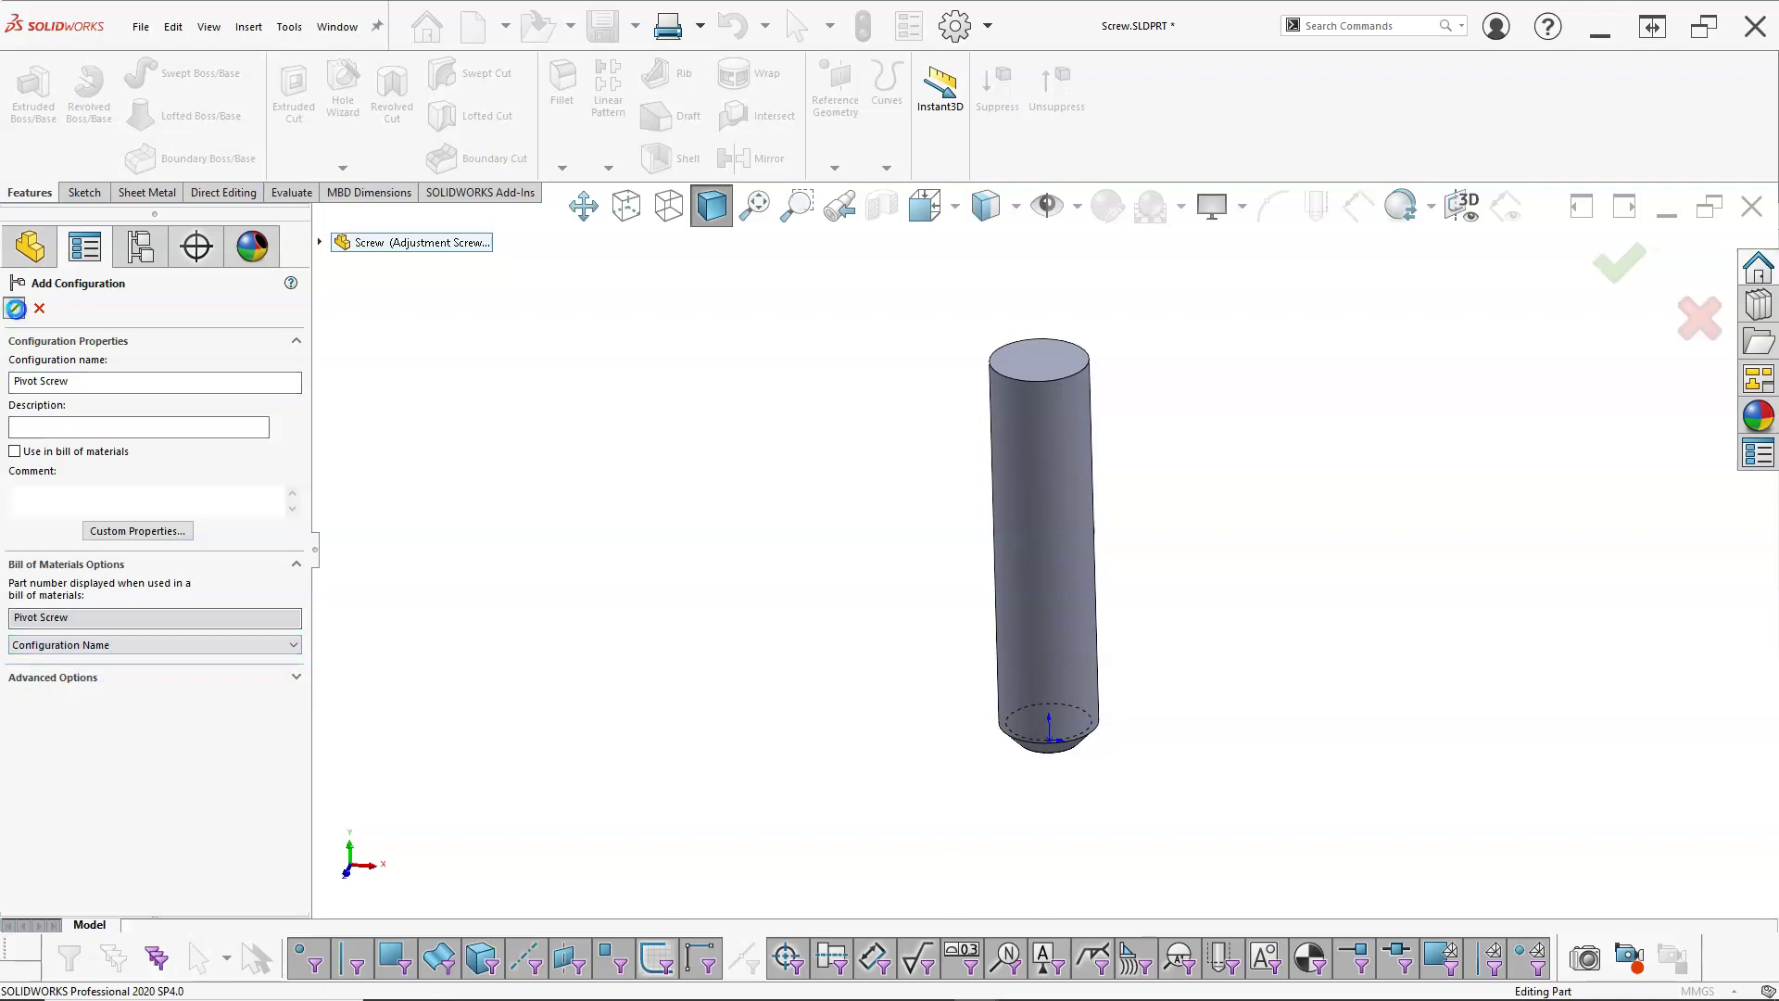
pyautogui.click(32, 252)
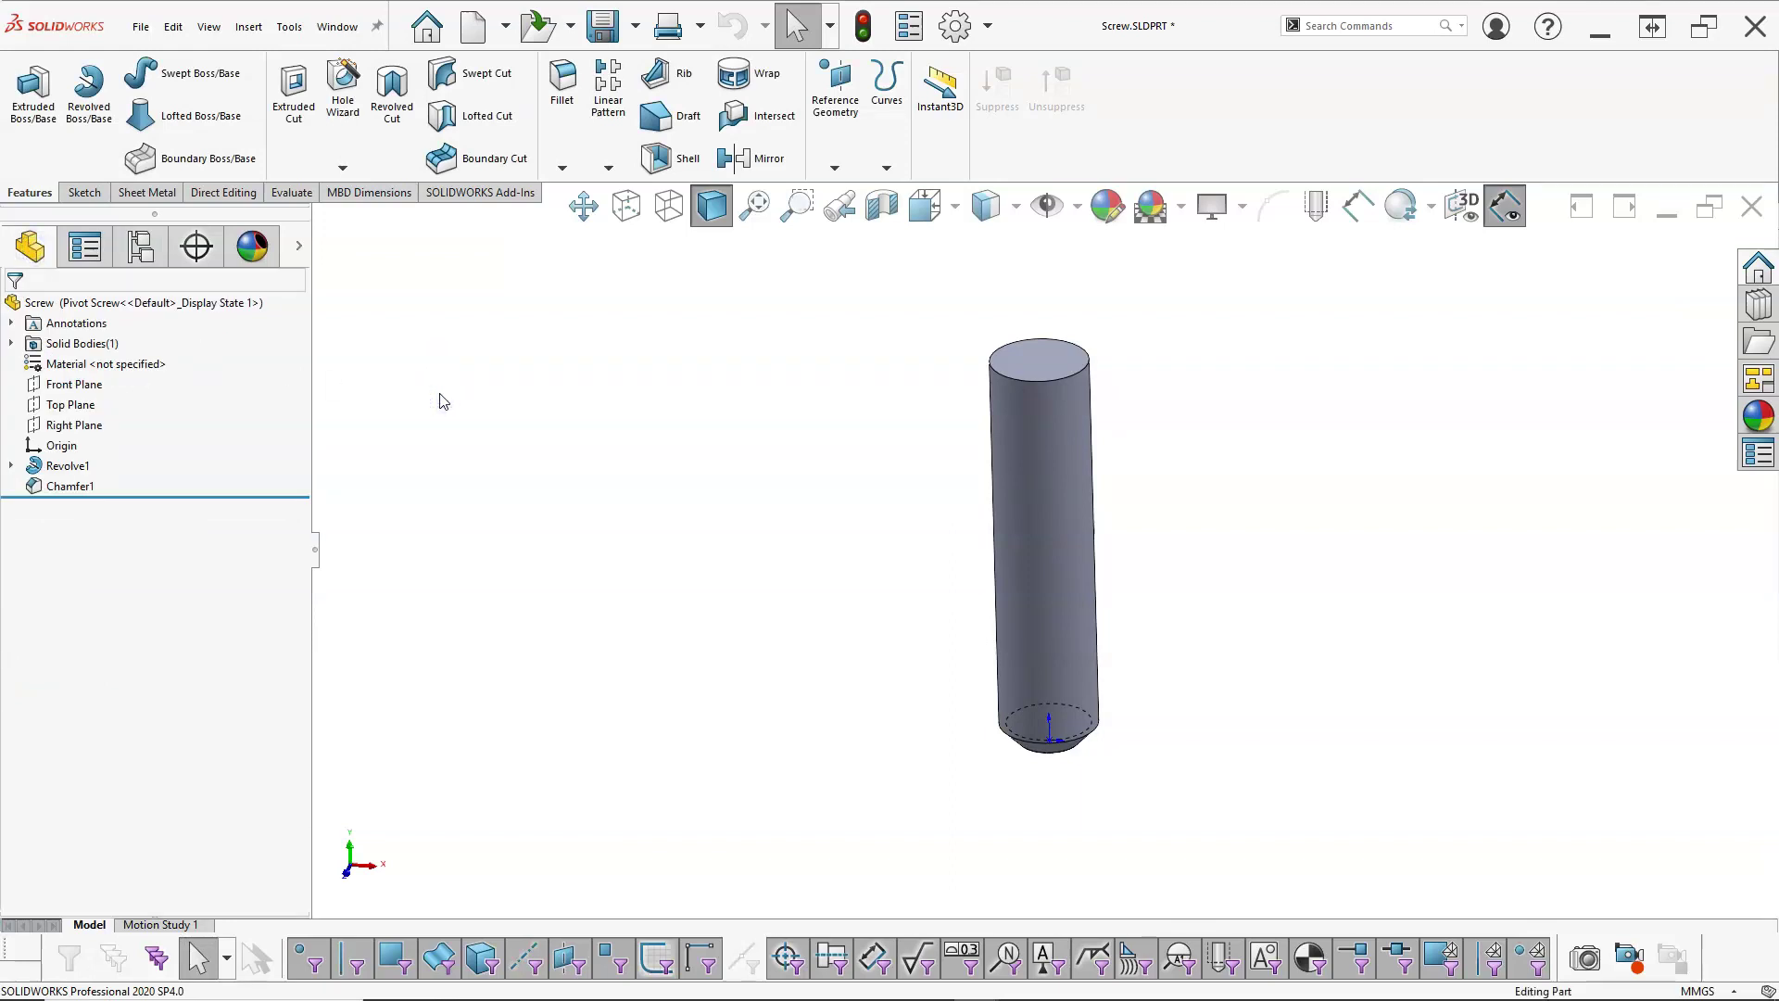
pyautogui.hotkey('ctrl', '1')
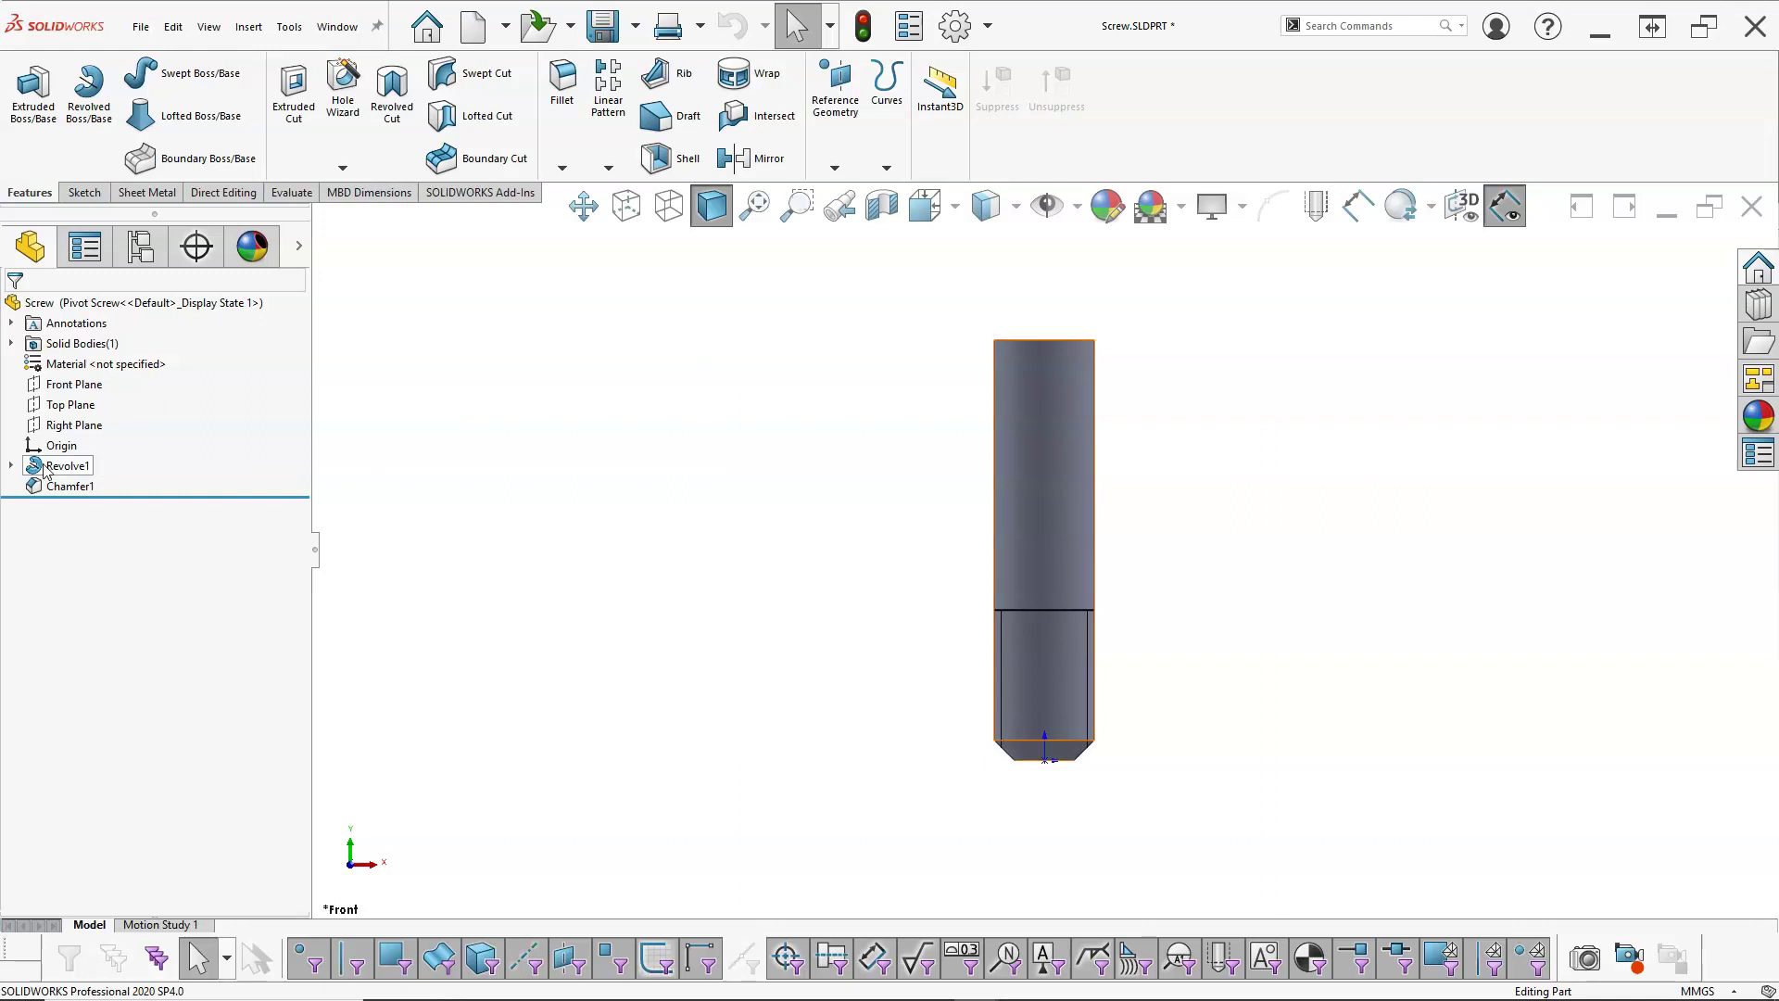
# - Add Sketch1's 10 mm diameter and 42 mm length dimensions to its configuration table
pyautogui.click(12, 467)
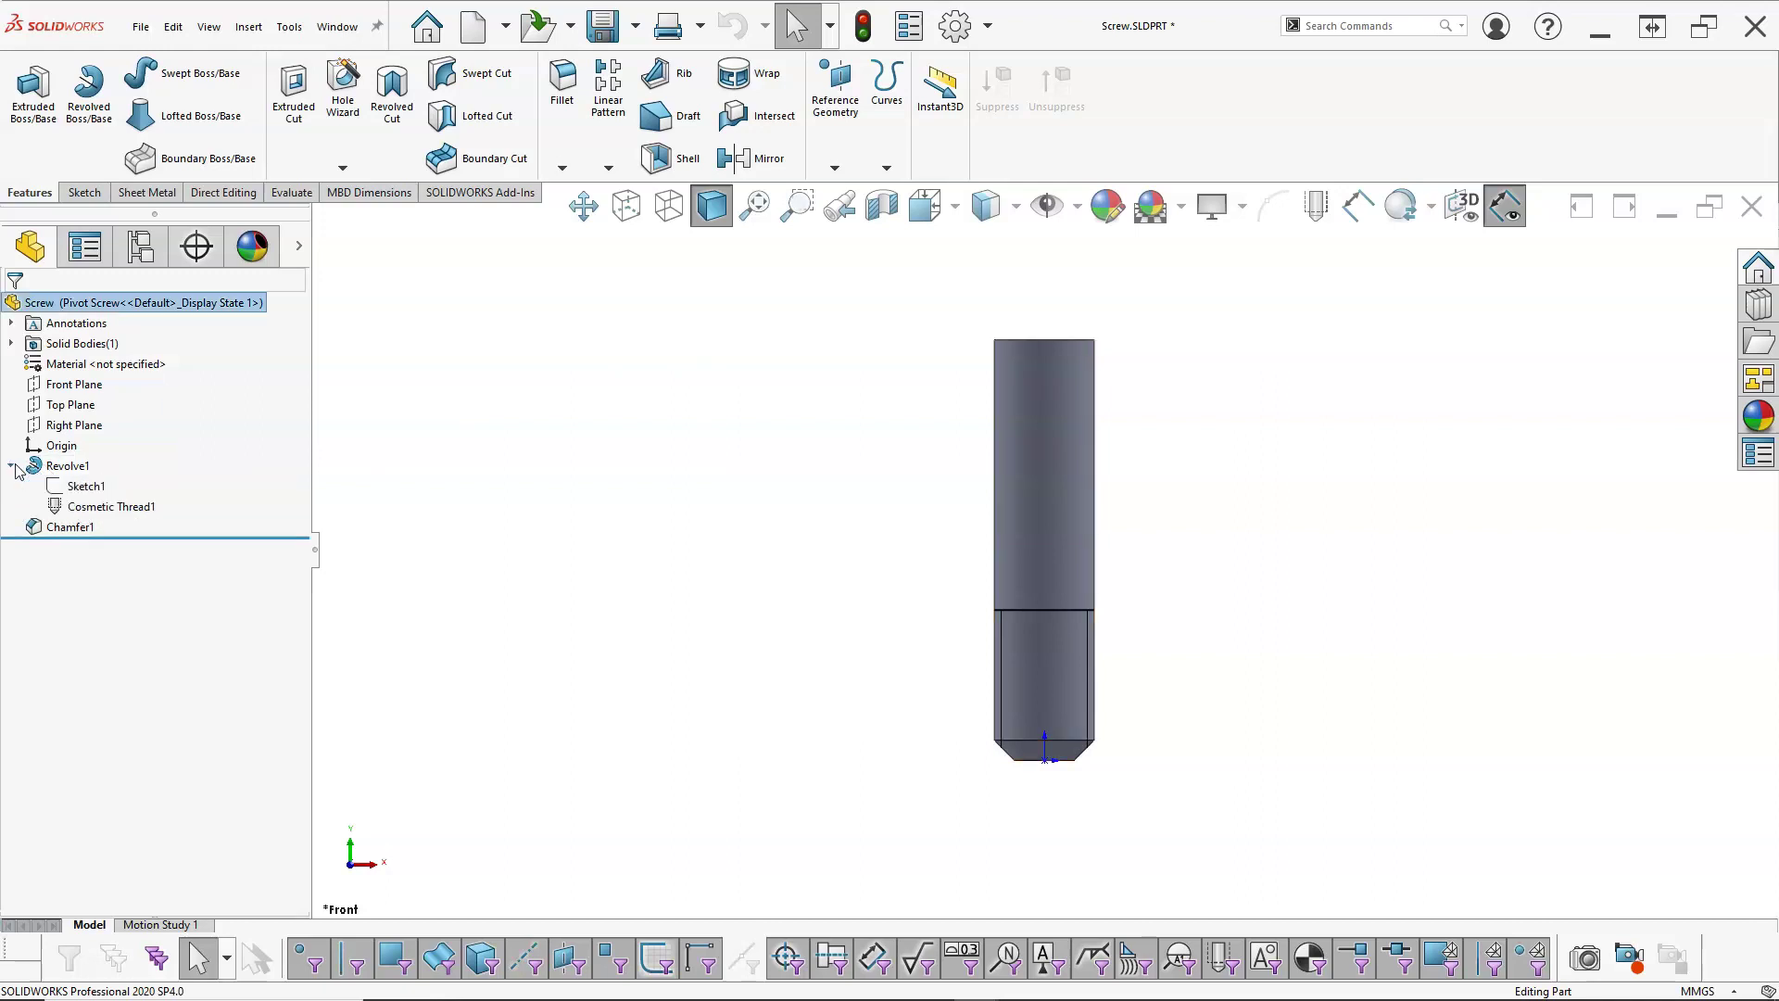
pyautogui.moveTo(77, 489)
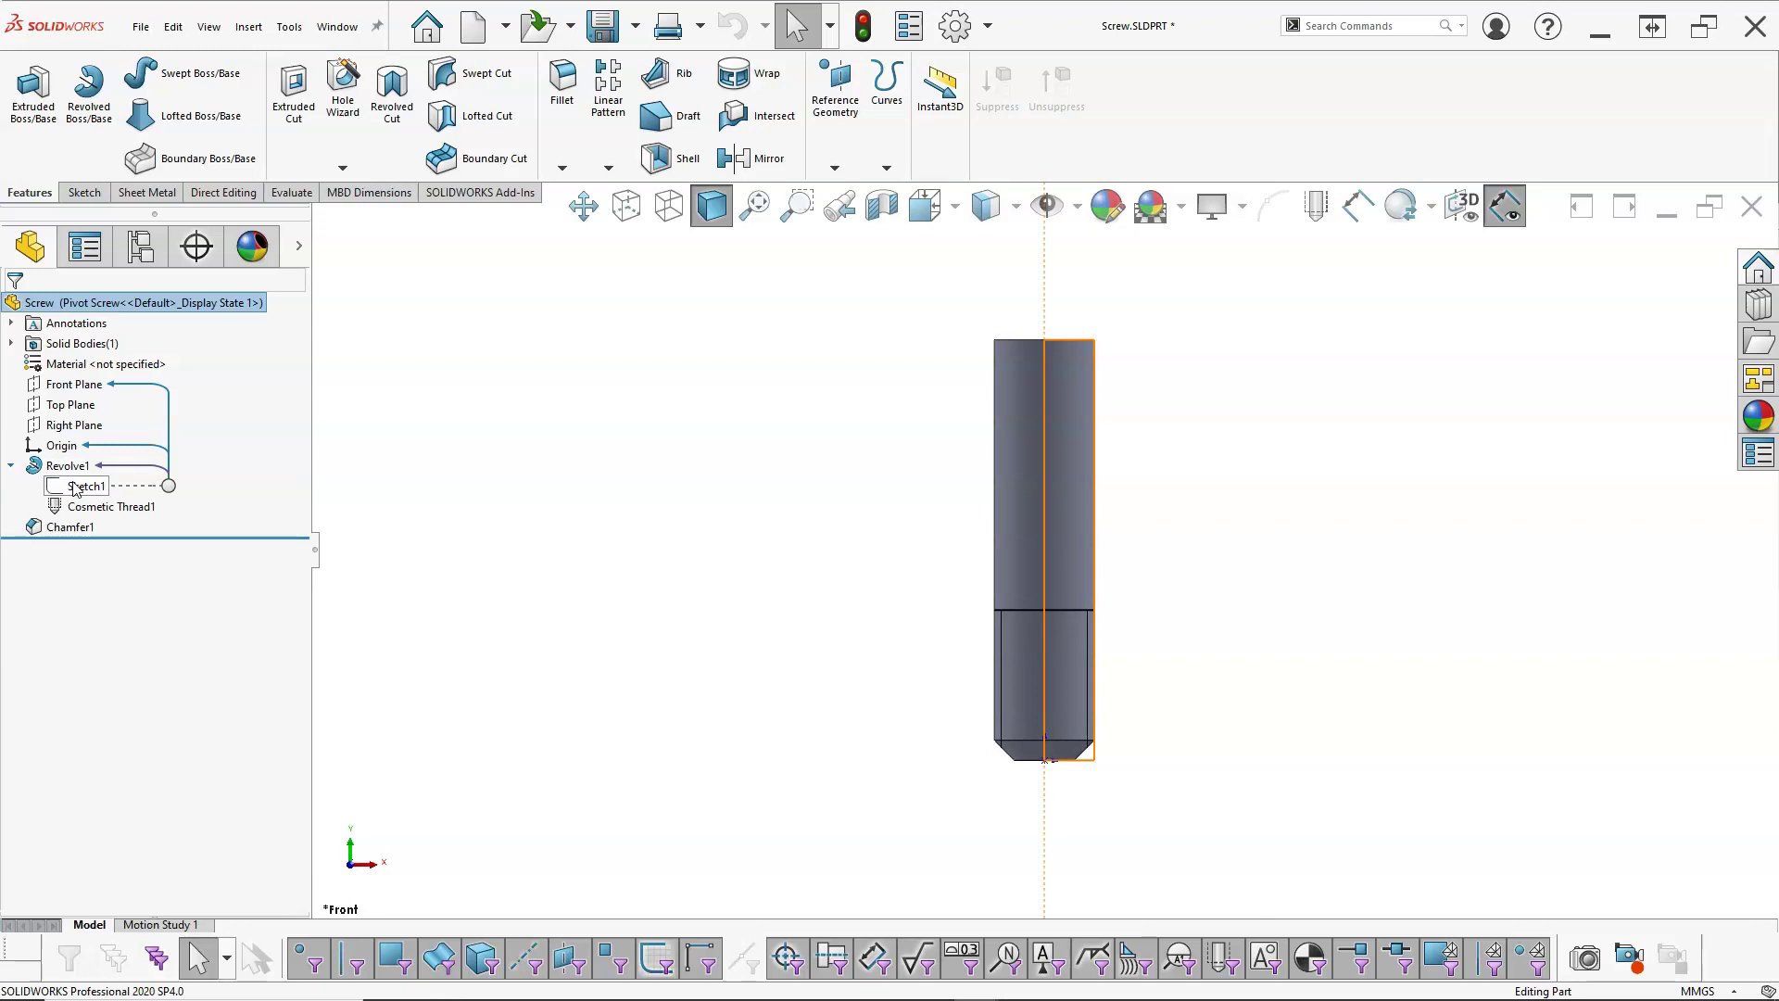
pyautogui.rightClick(77, 489)
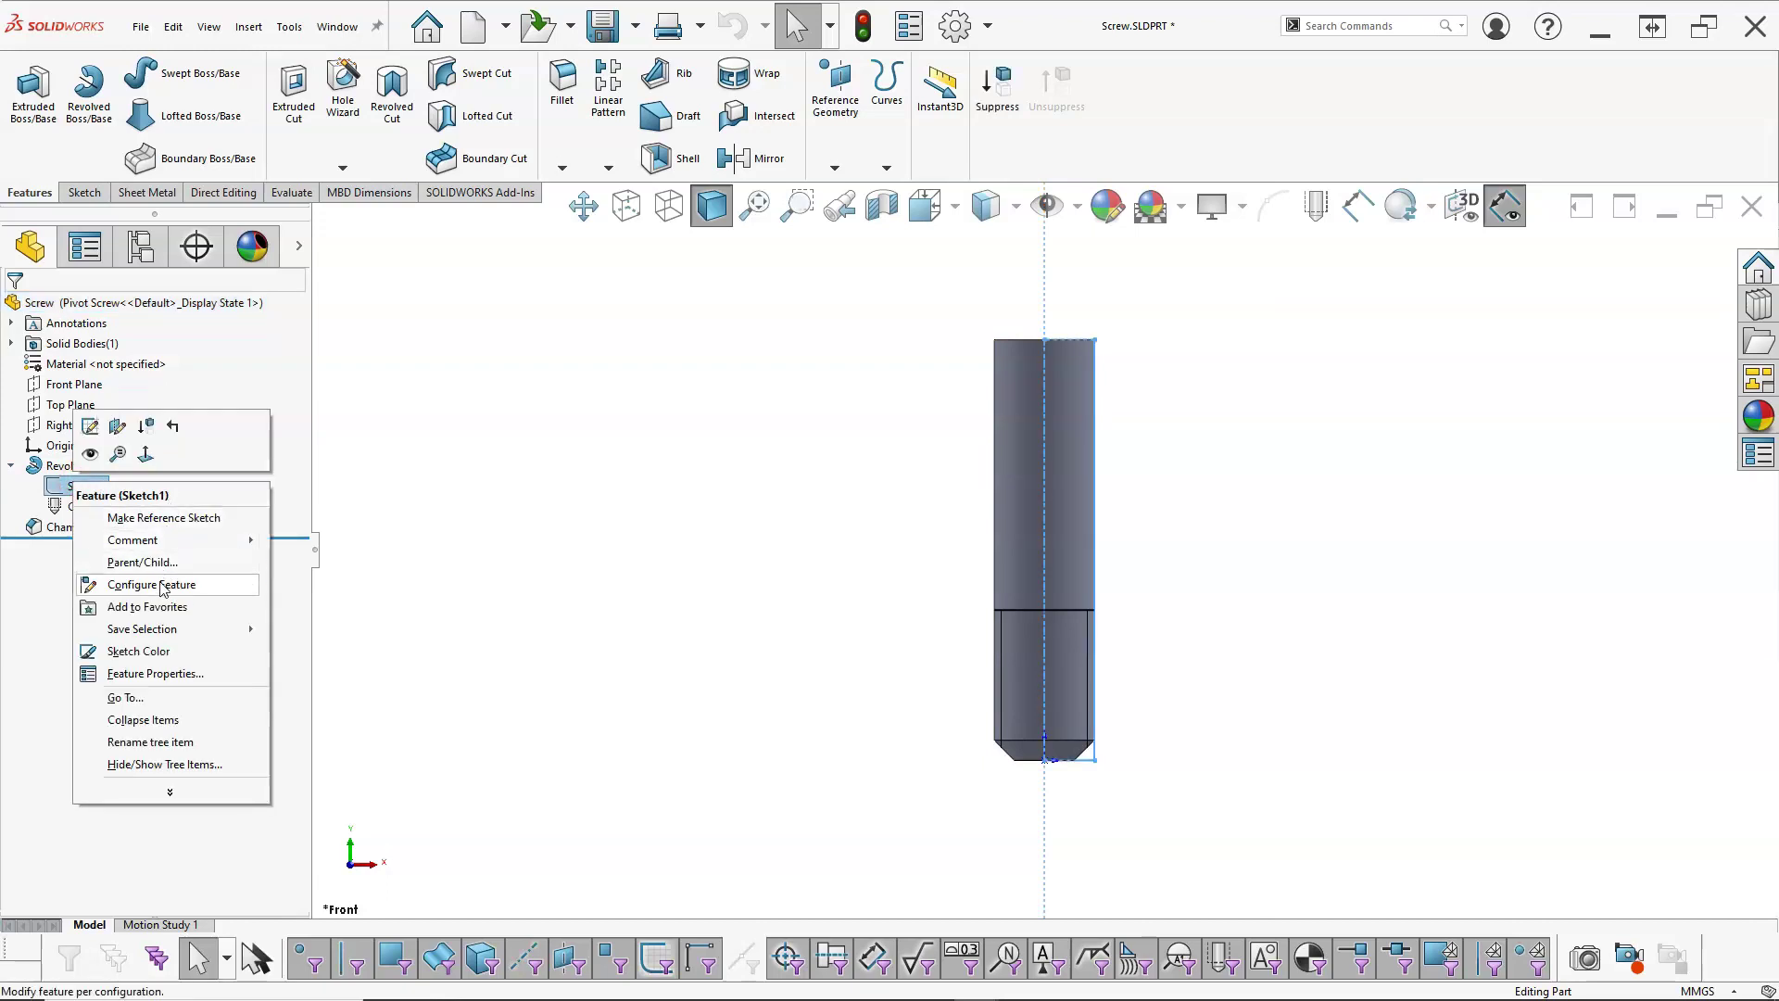
pyautogui.click(132, 586)
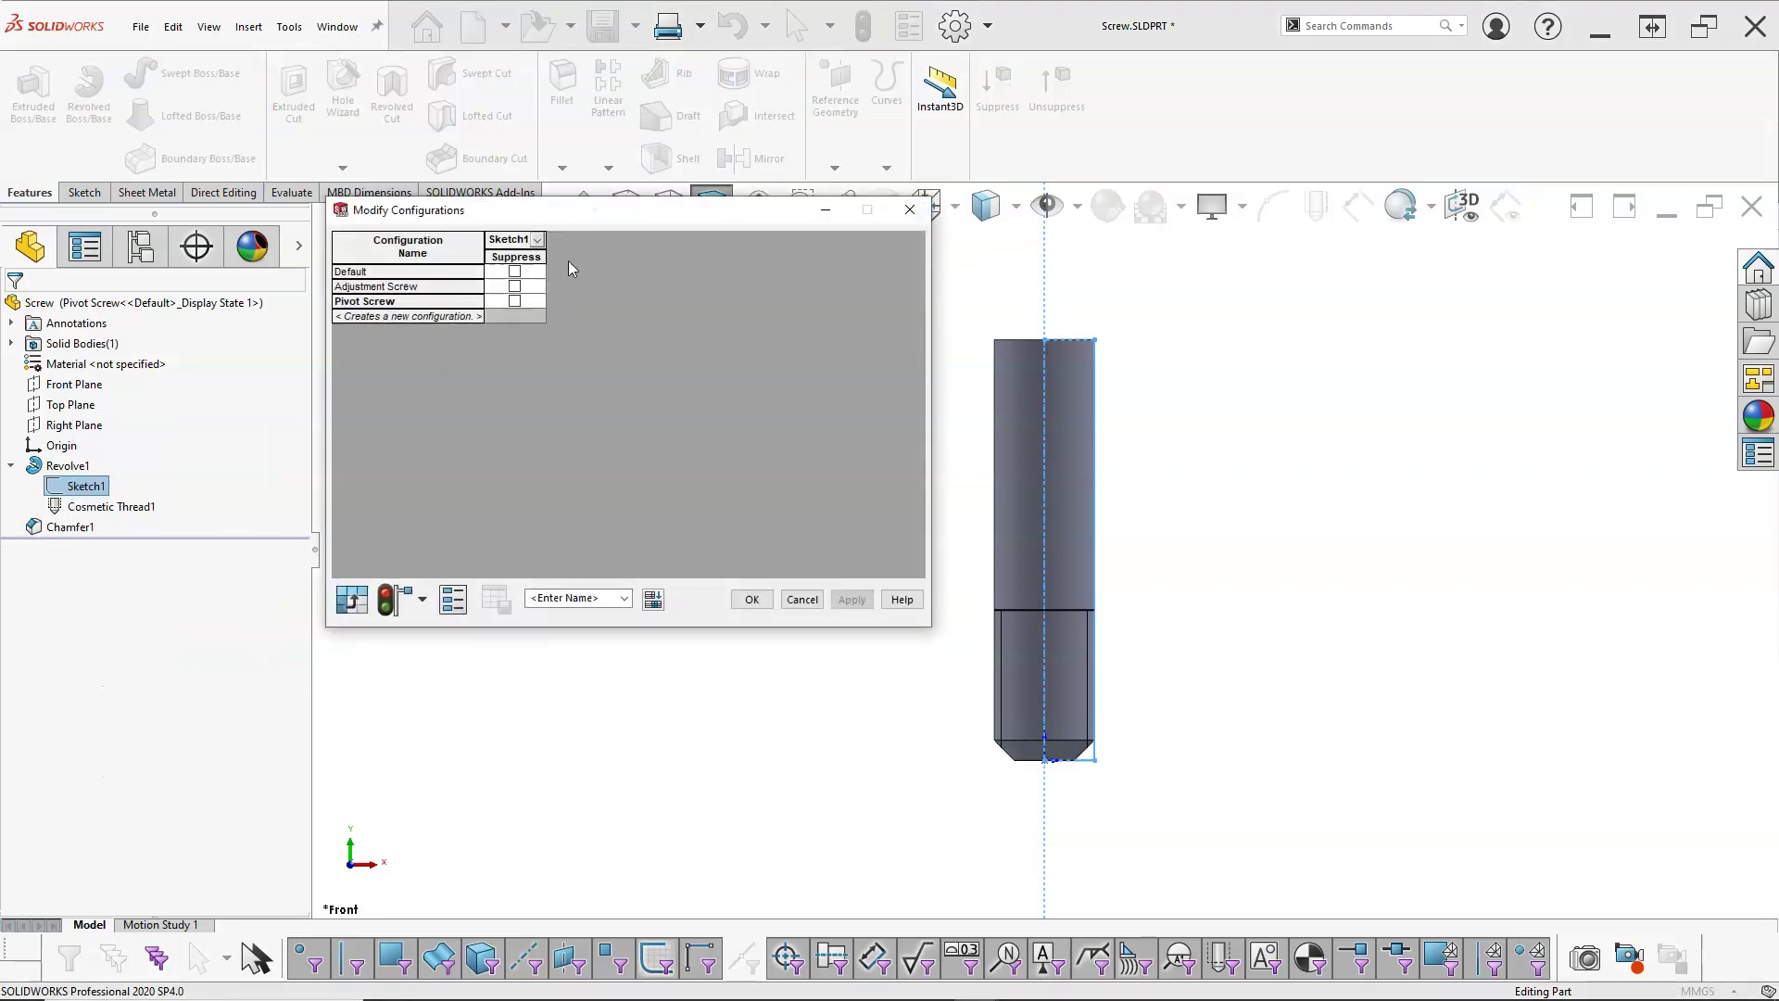
pyautogui.click(86, 486)
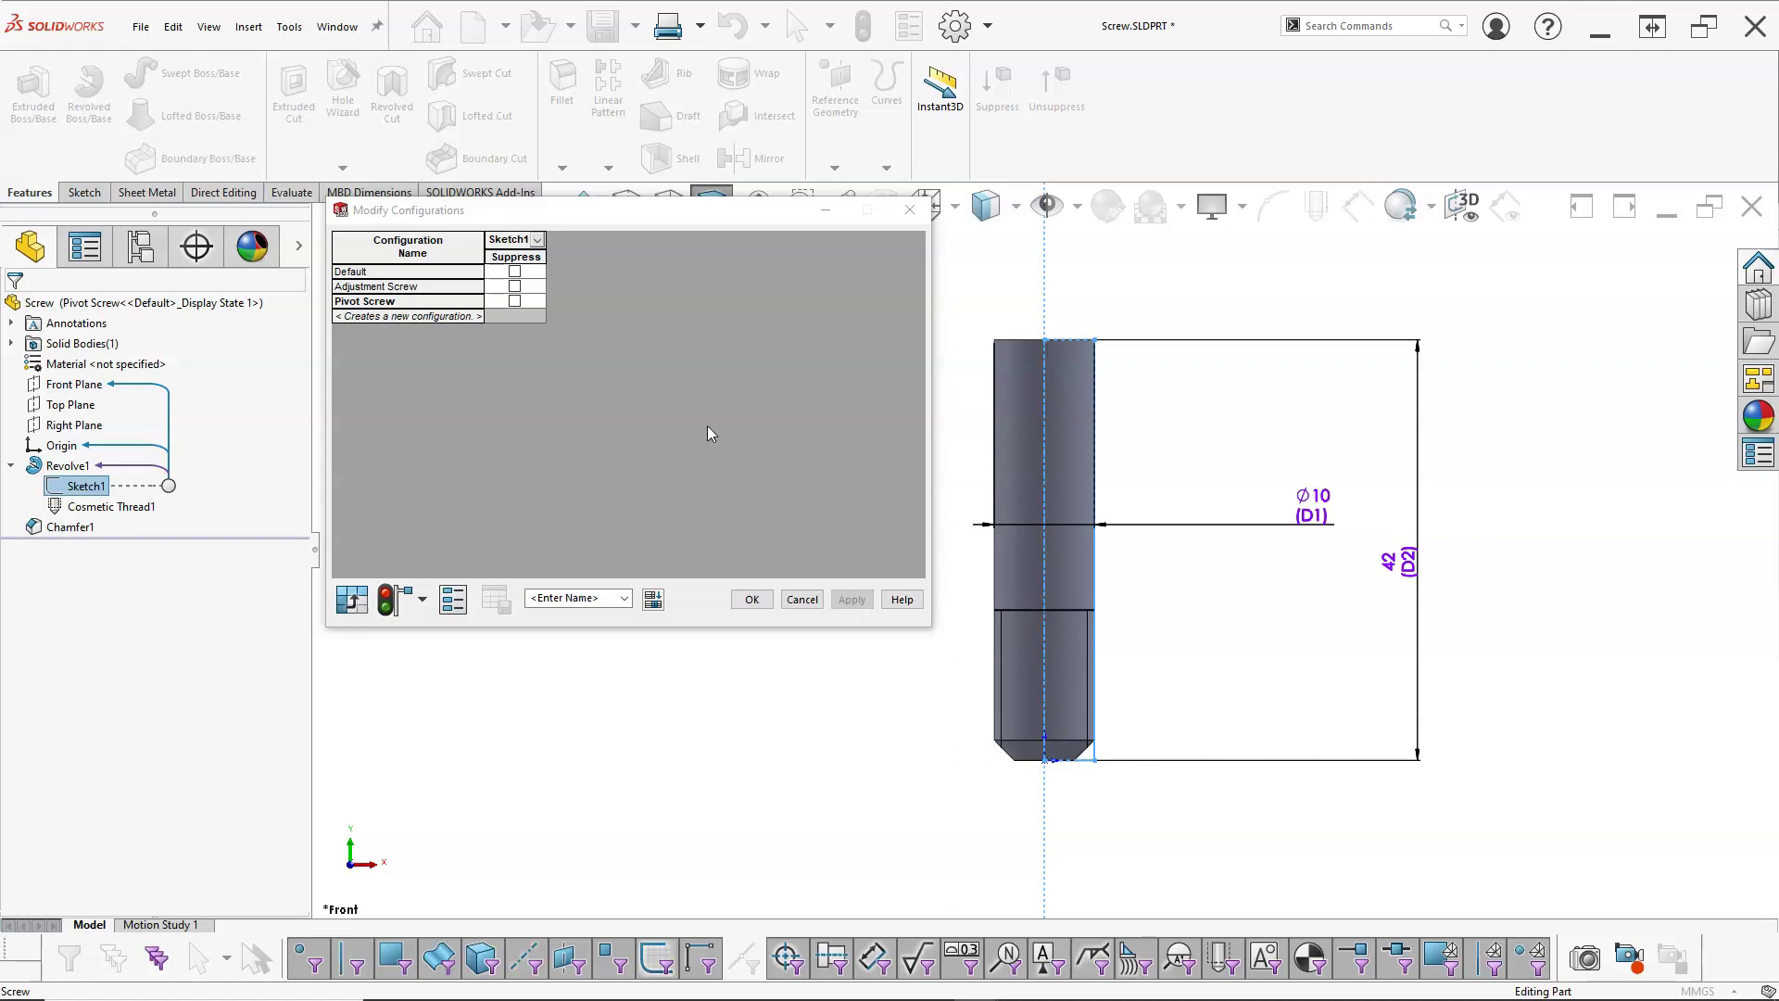
pyautogui.doubleClick(1310, 515)
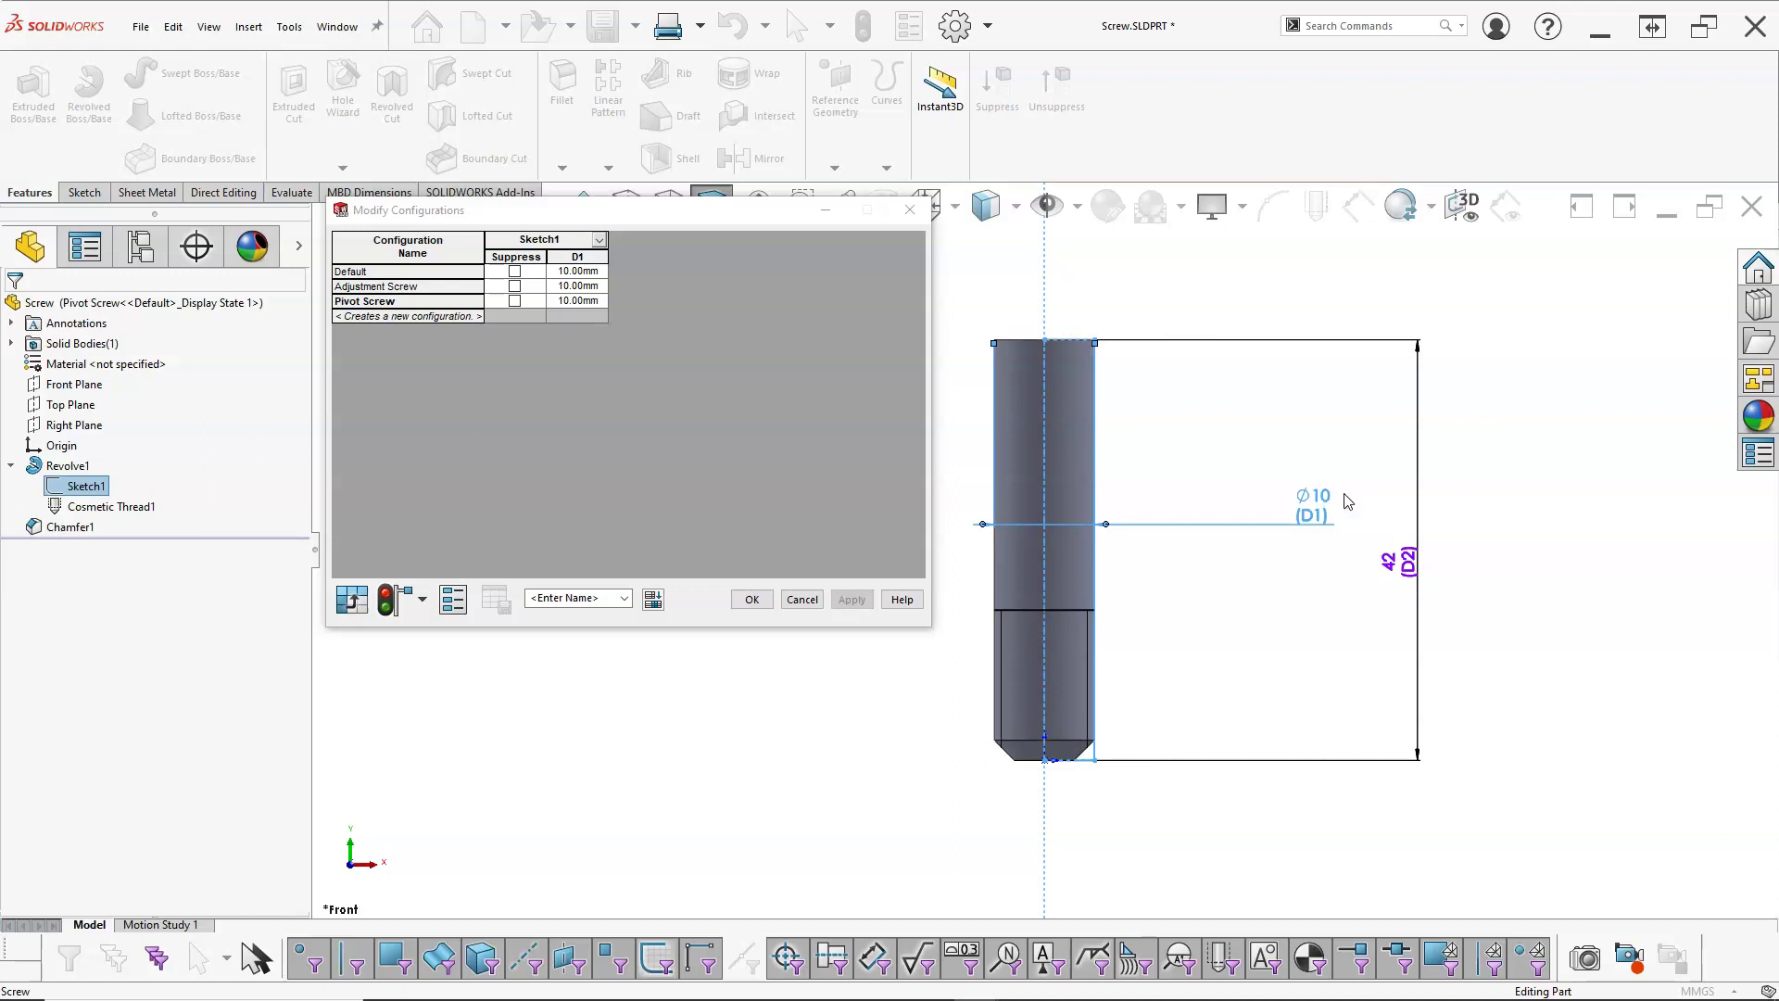
pyautogui.doubleClick(1398, 560)
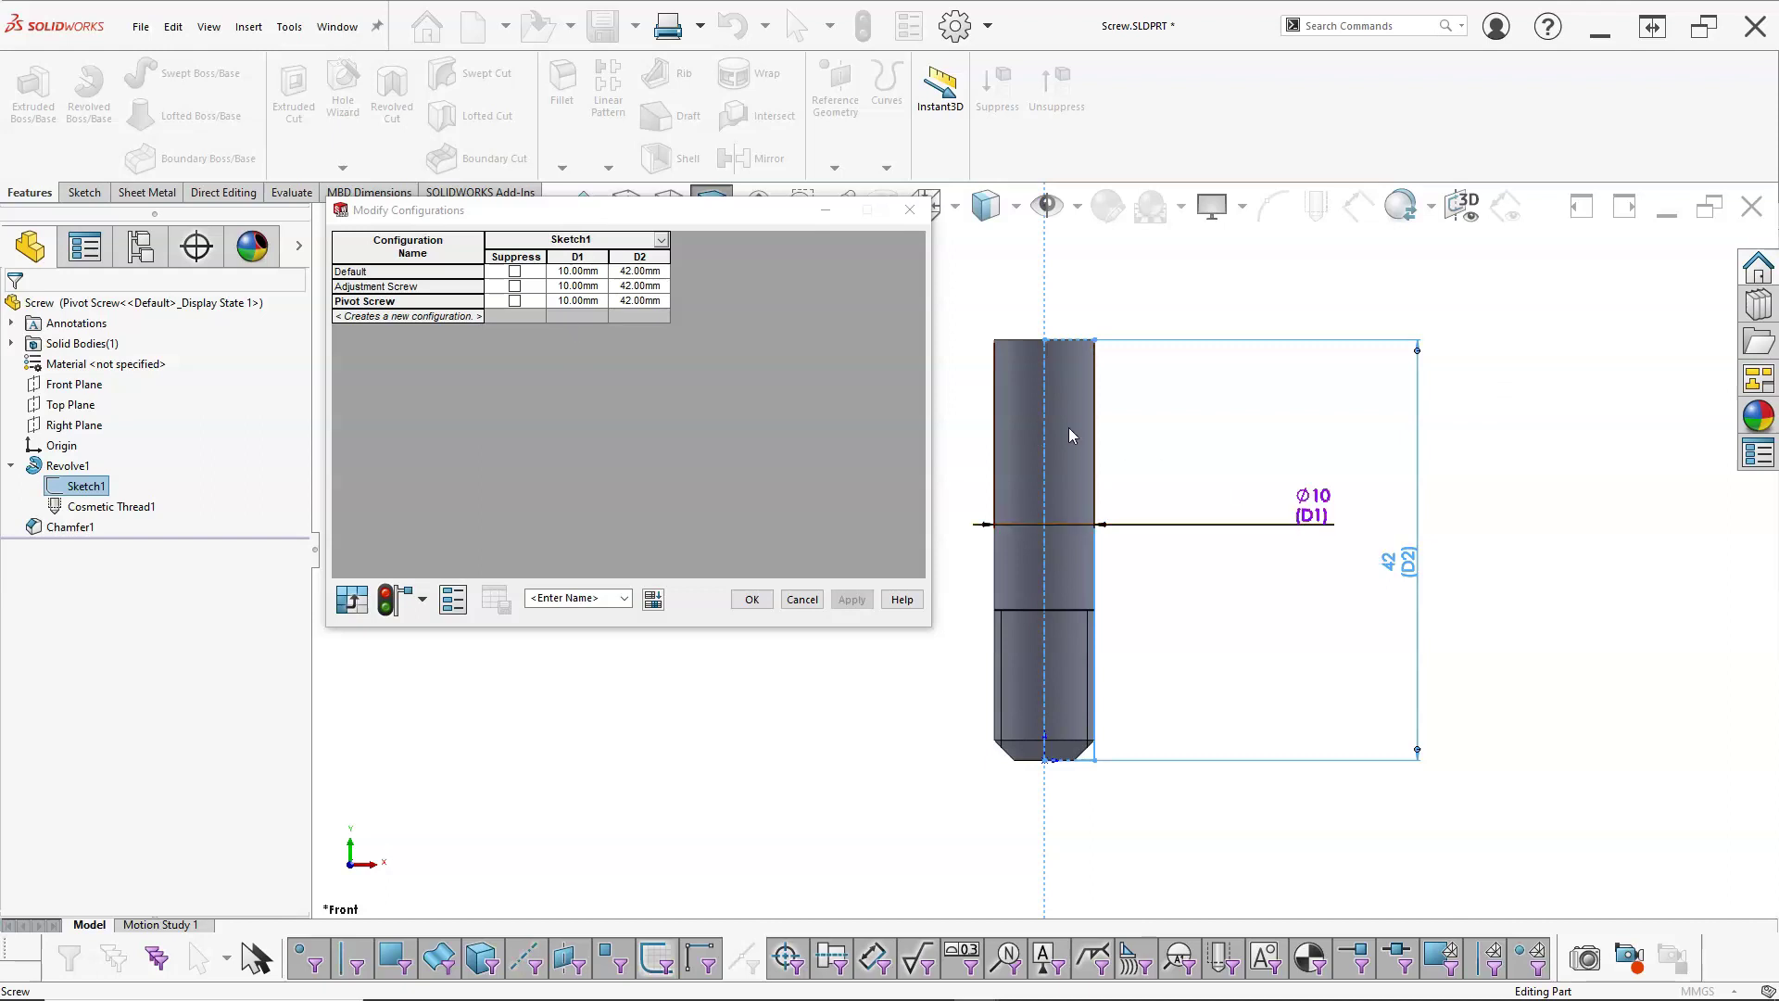
# - Set Pivot Screw's diameter to 12 mm and length to 75 mm, then apply and close
pyautogui.click(589, 303)
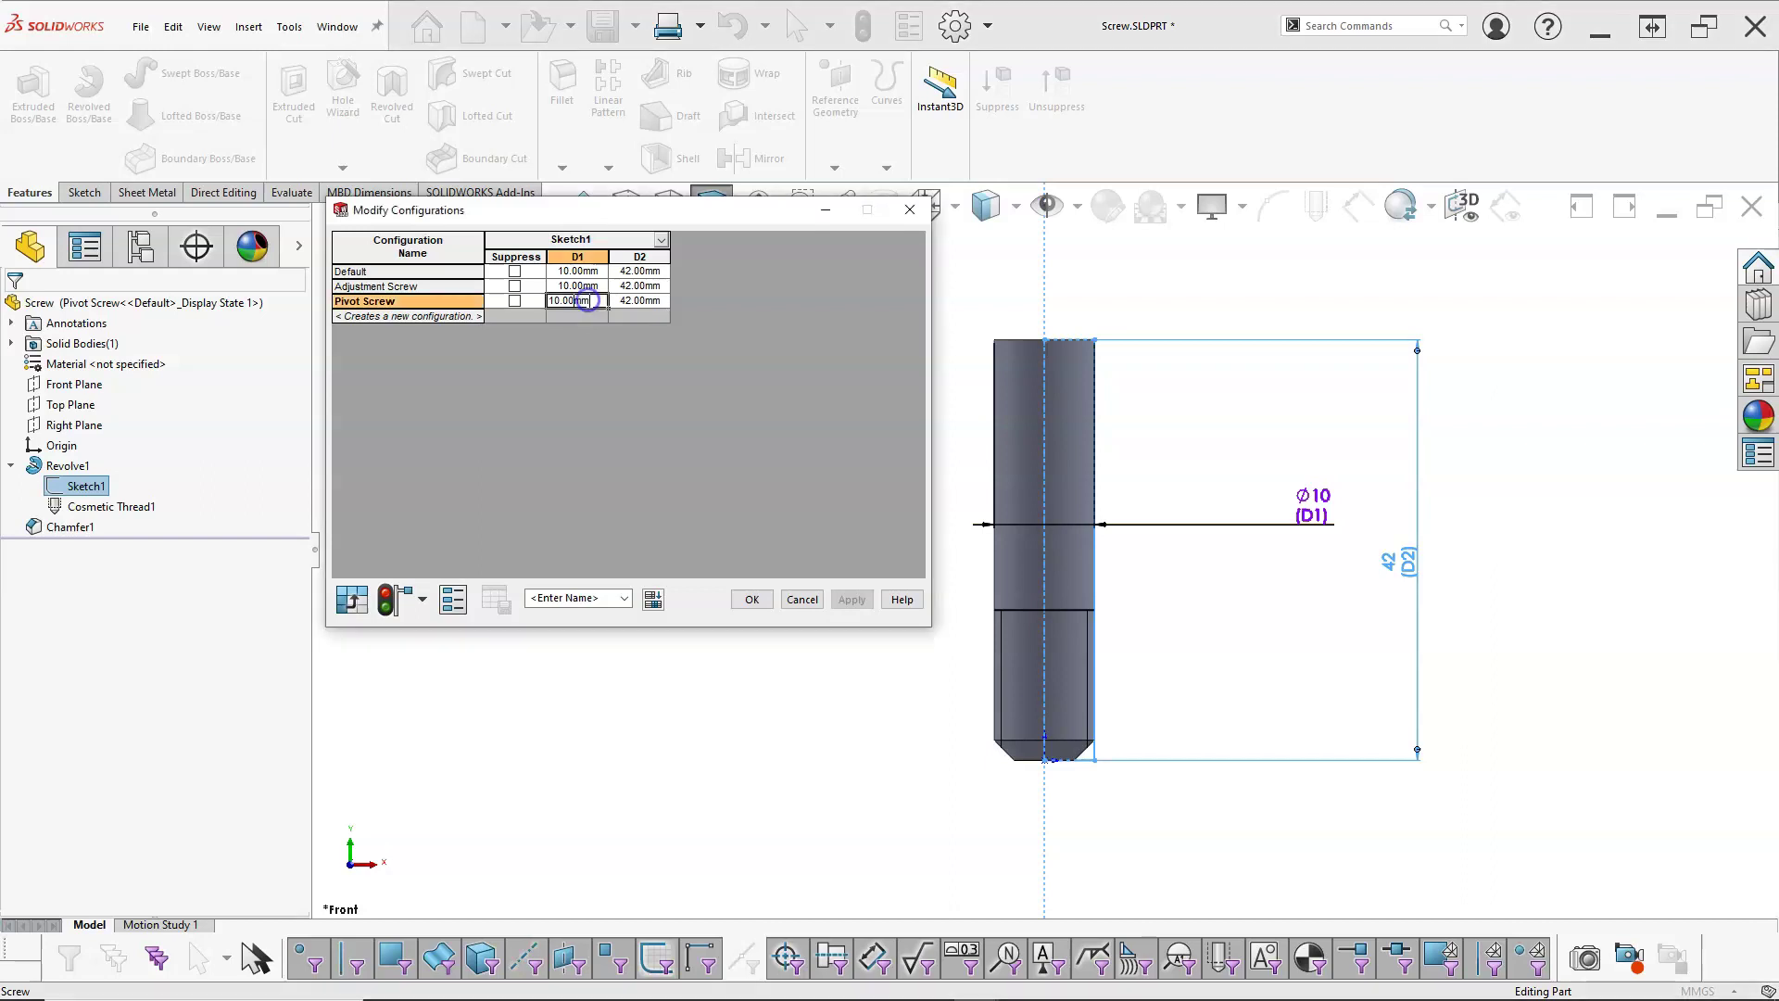
pyautogui.press('Left')
pyautogui.press('Left')
pyautogui.press('Left')
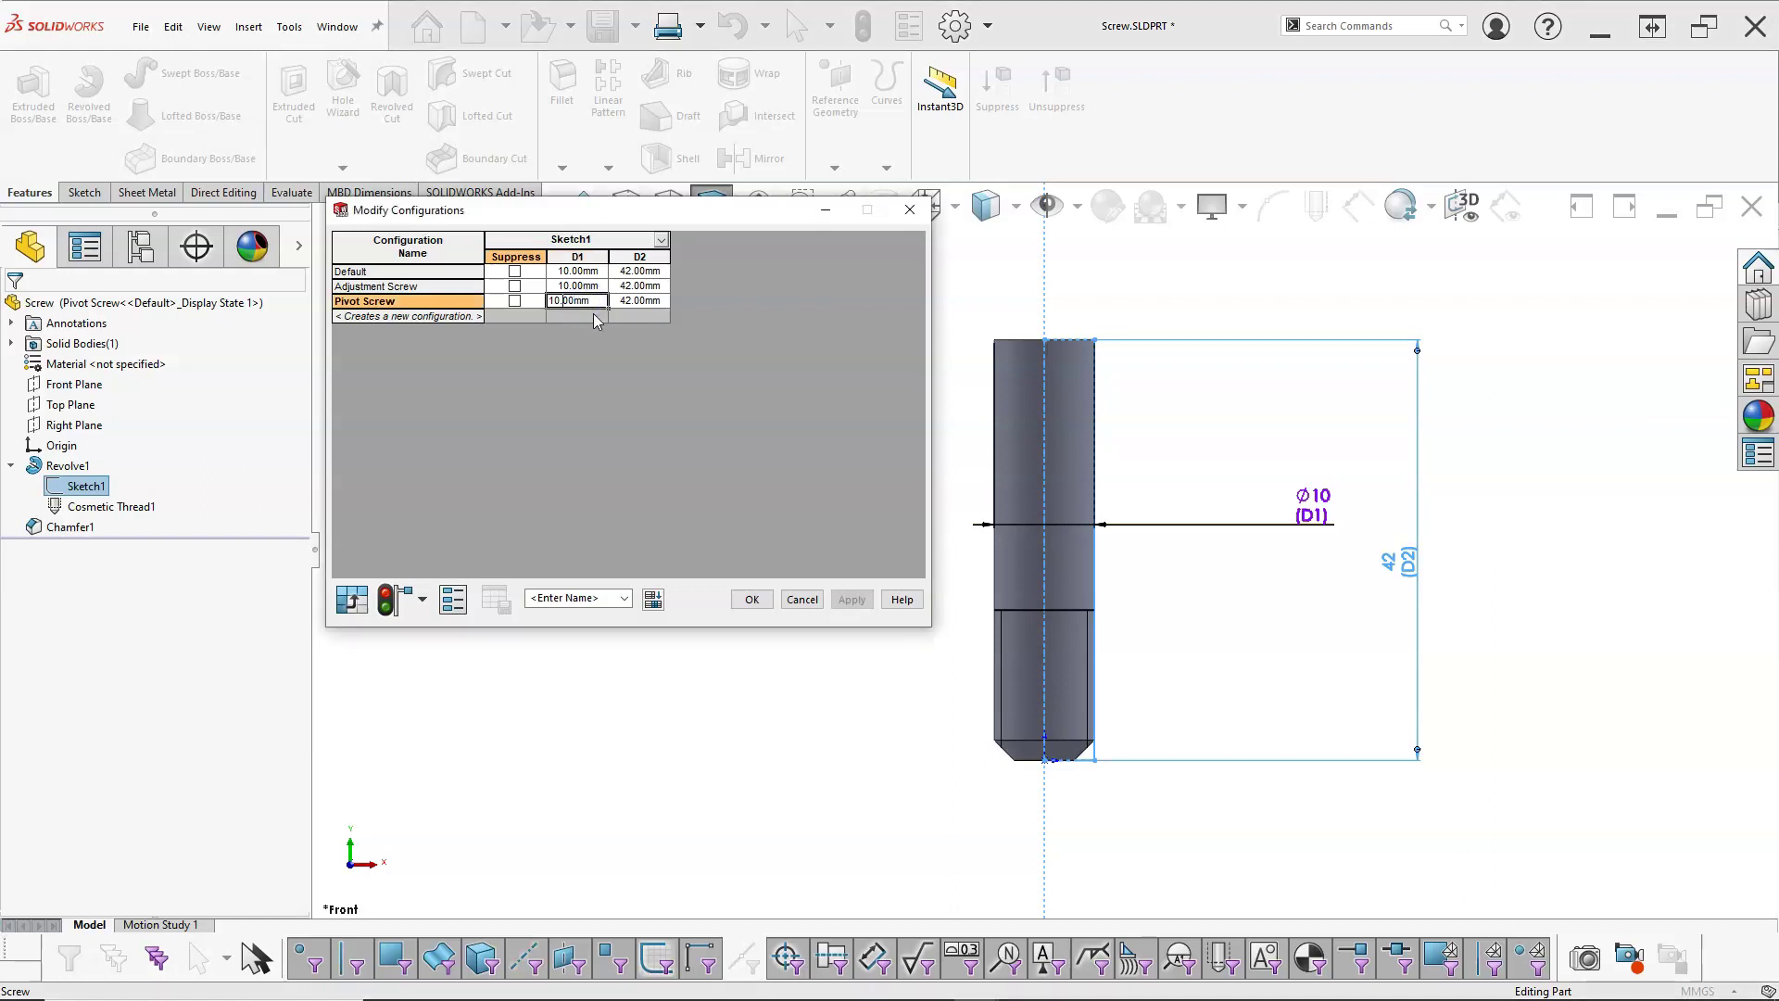
pyautogui.press('BackSpace')
pyautogui.write('2')
pyautogui.press('Tab')
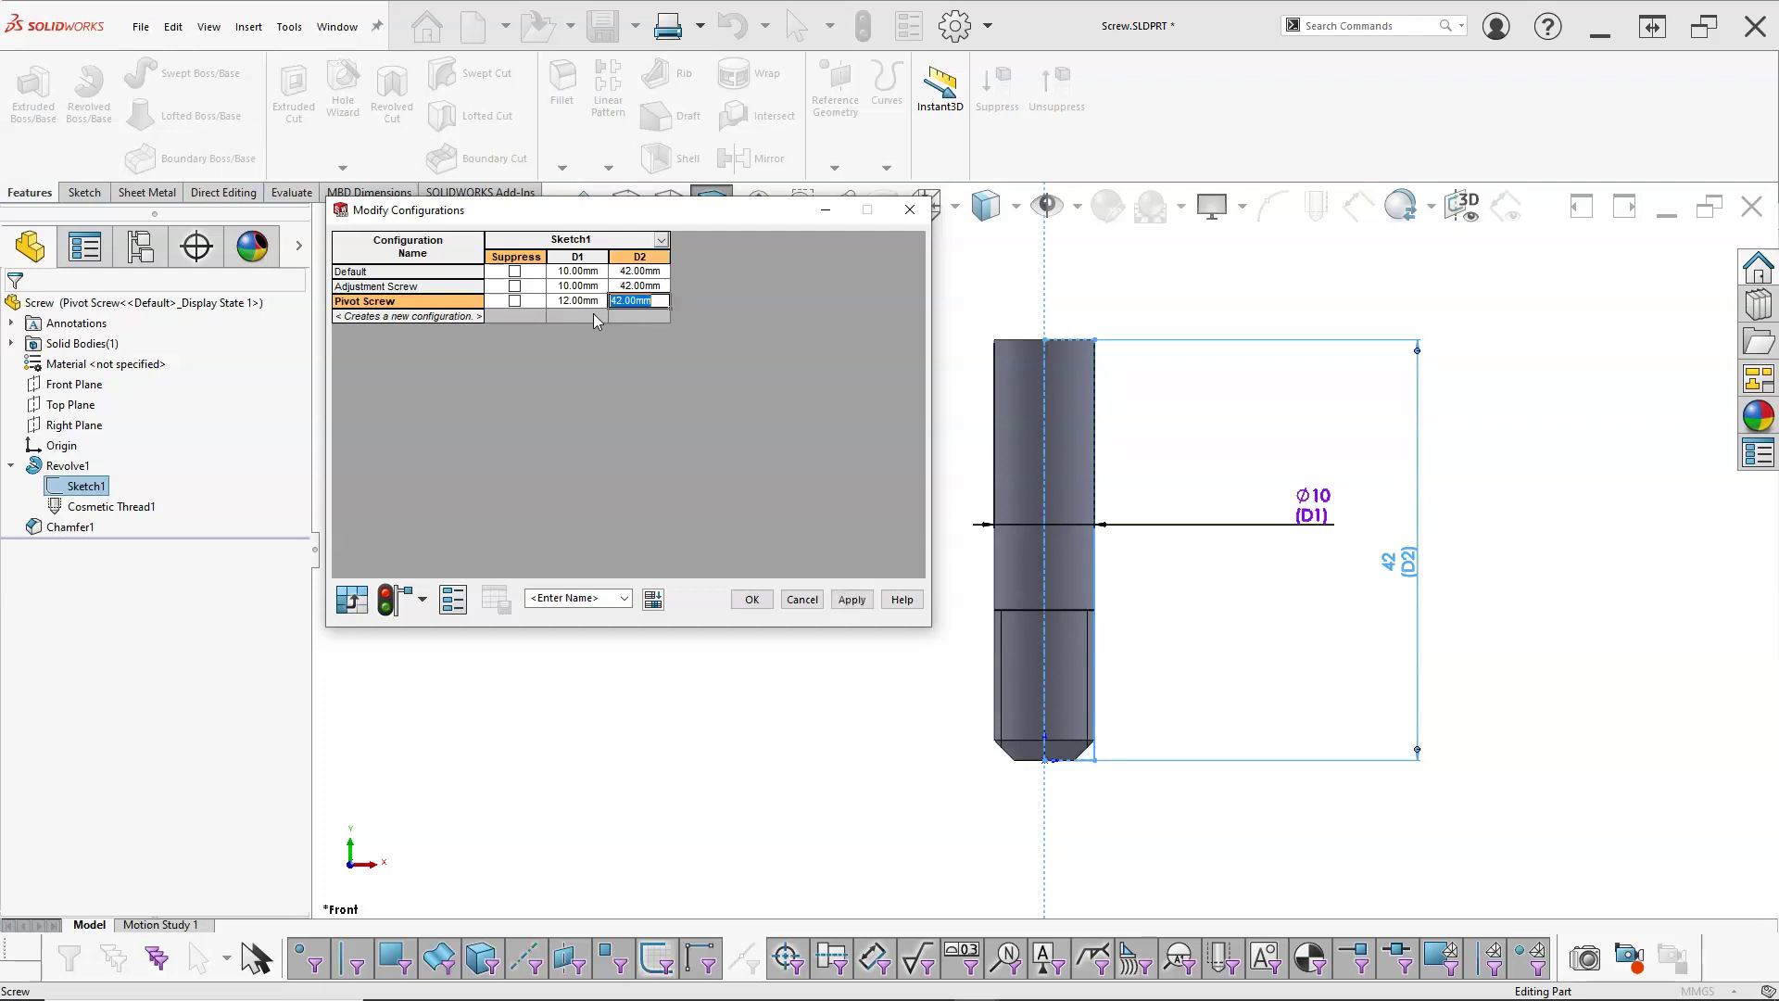
pyautogui.write('75')
pyautogui.click(853, 600)
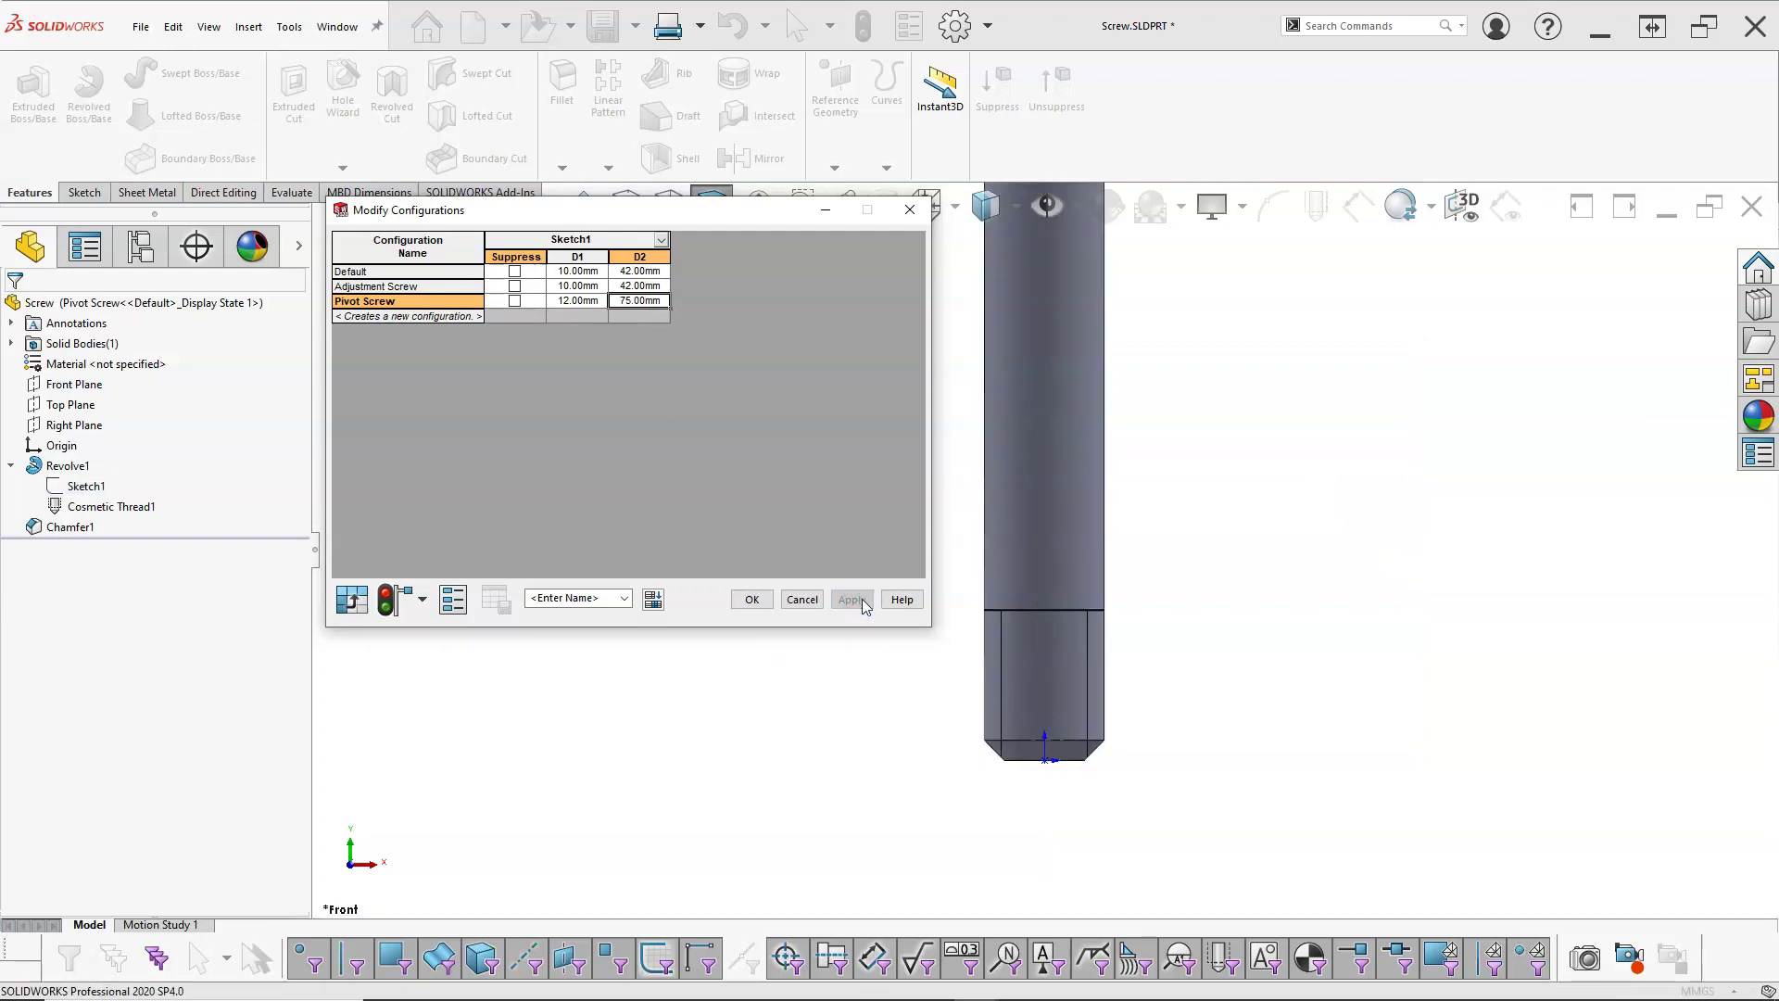
pyautogui.click(752, 600)
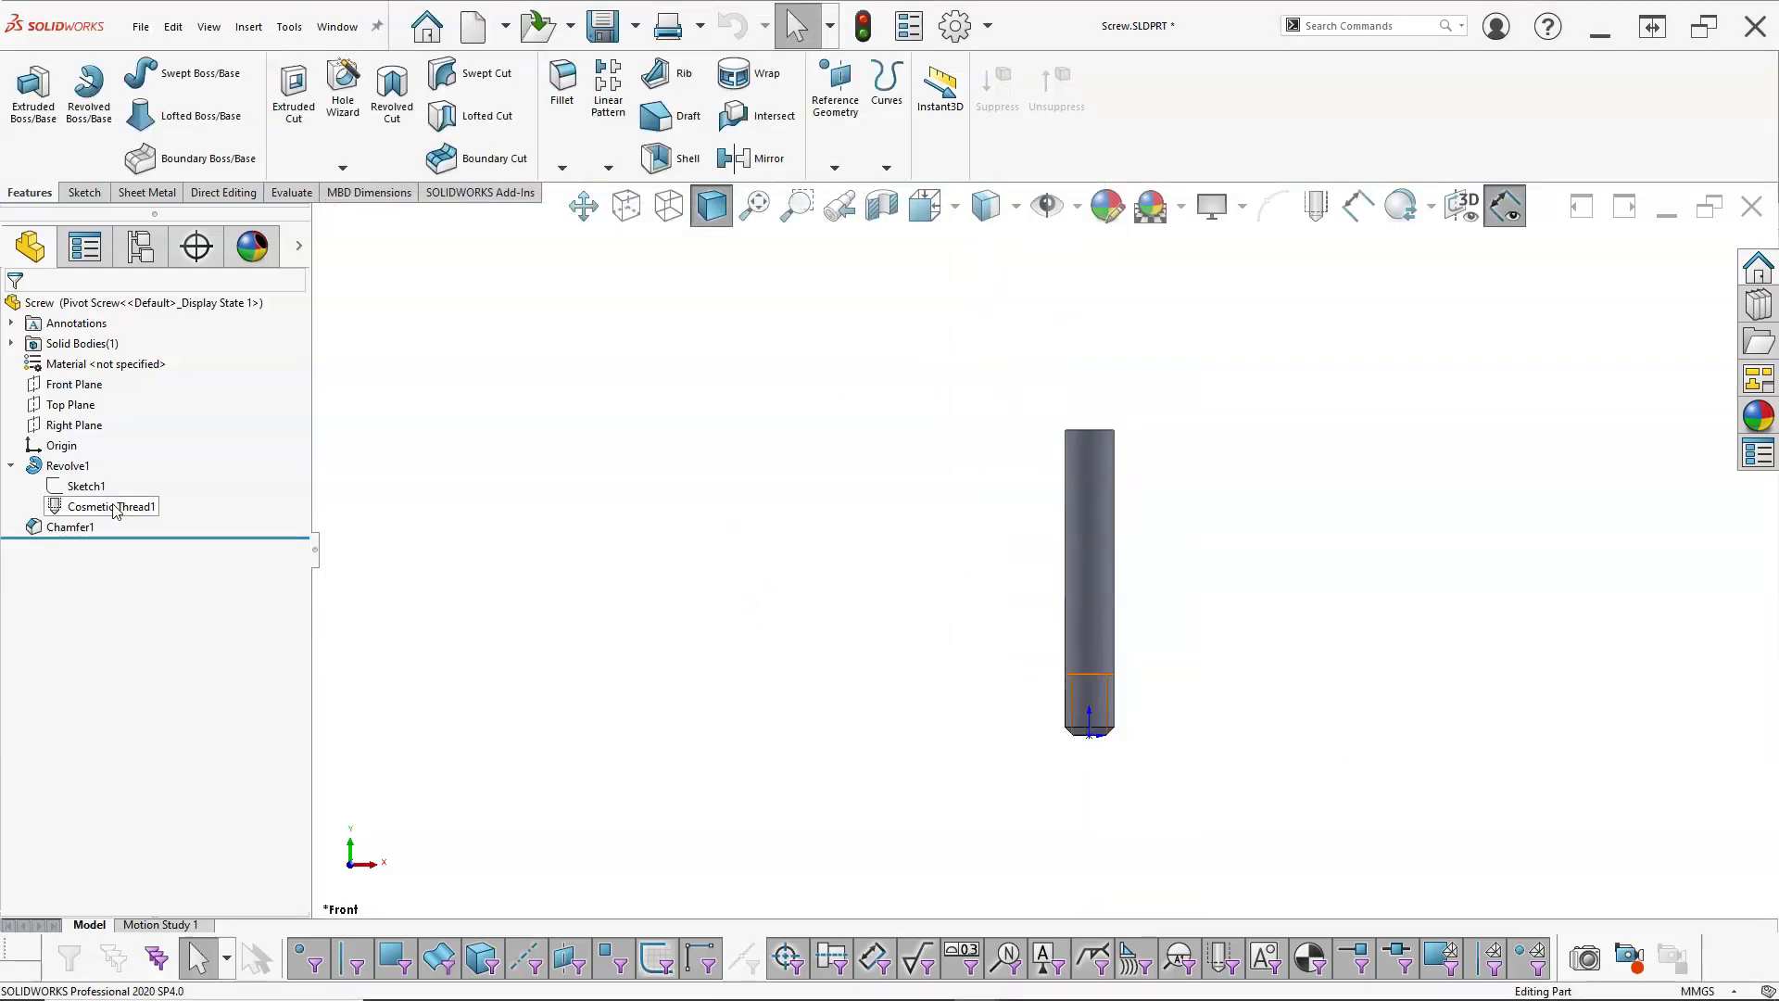
# - Suppress Cosmetic Thread1 in Pivot Screw, then tilt and zoom onto the chamfered bottom end
pyautogui.moveTo(115, 512)
pyautogui.rightClick(115, 512)
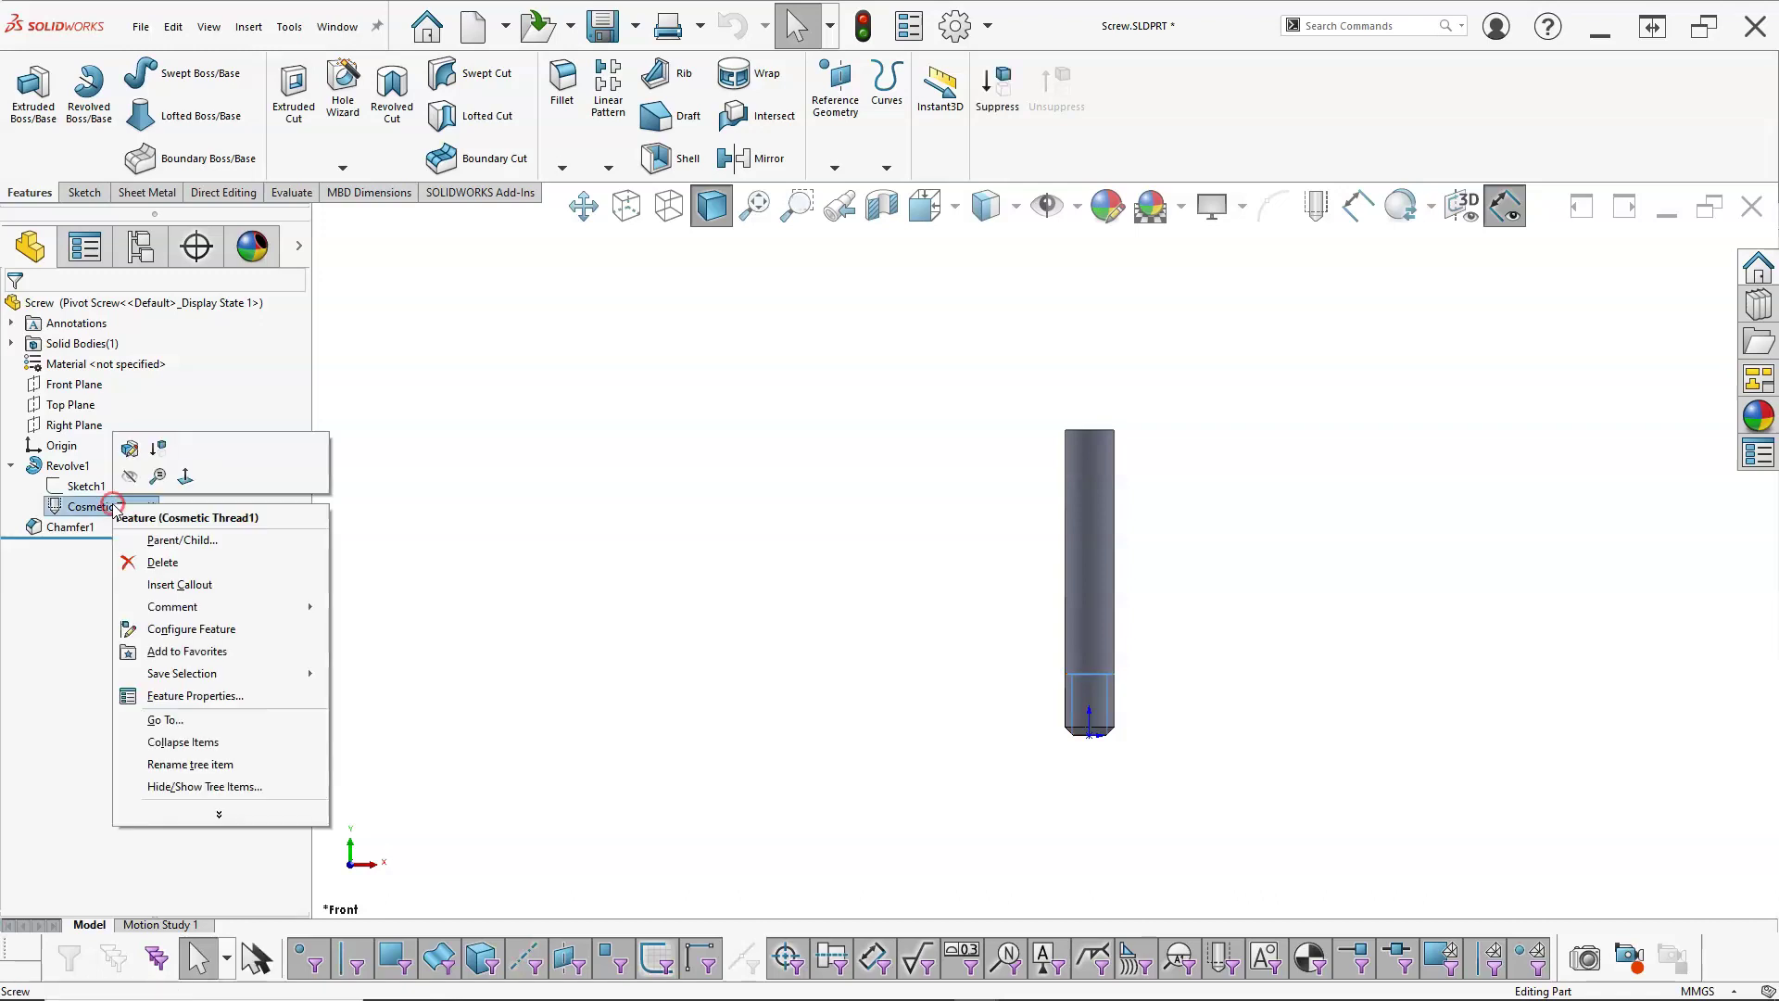
pyautogui.click(179, 627)
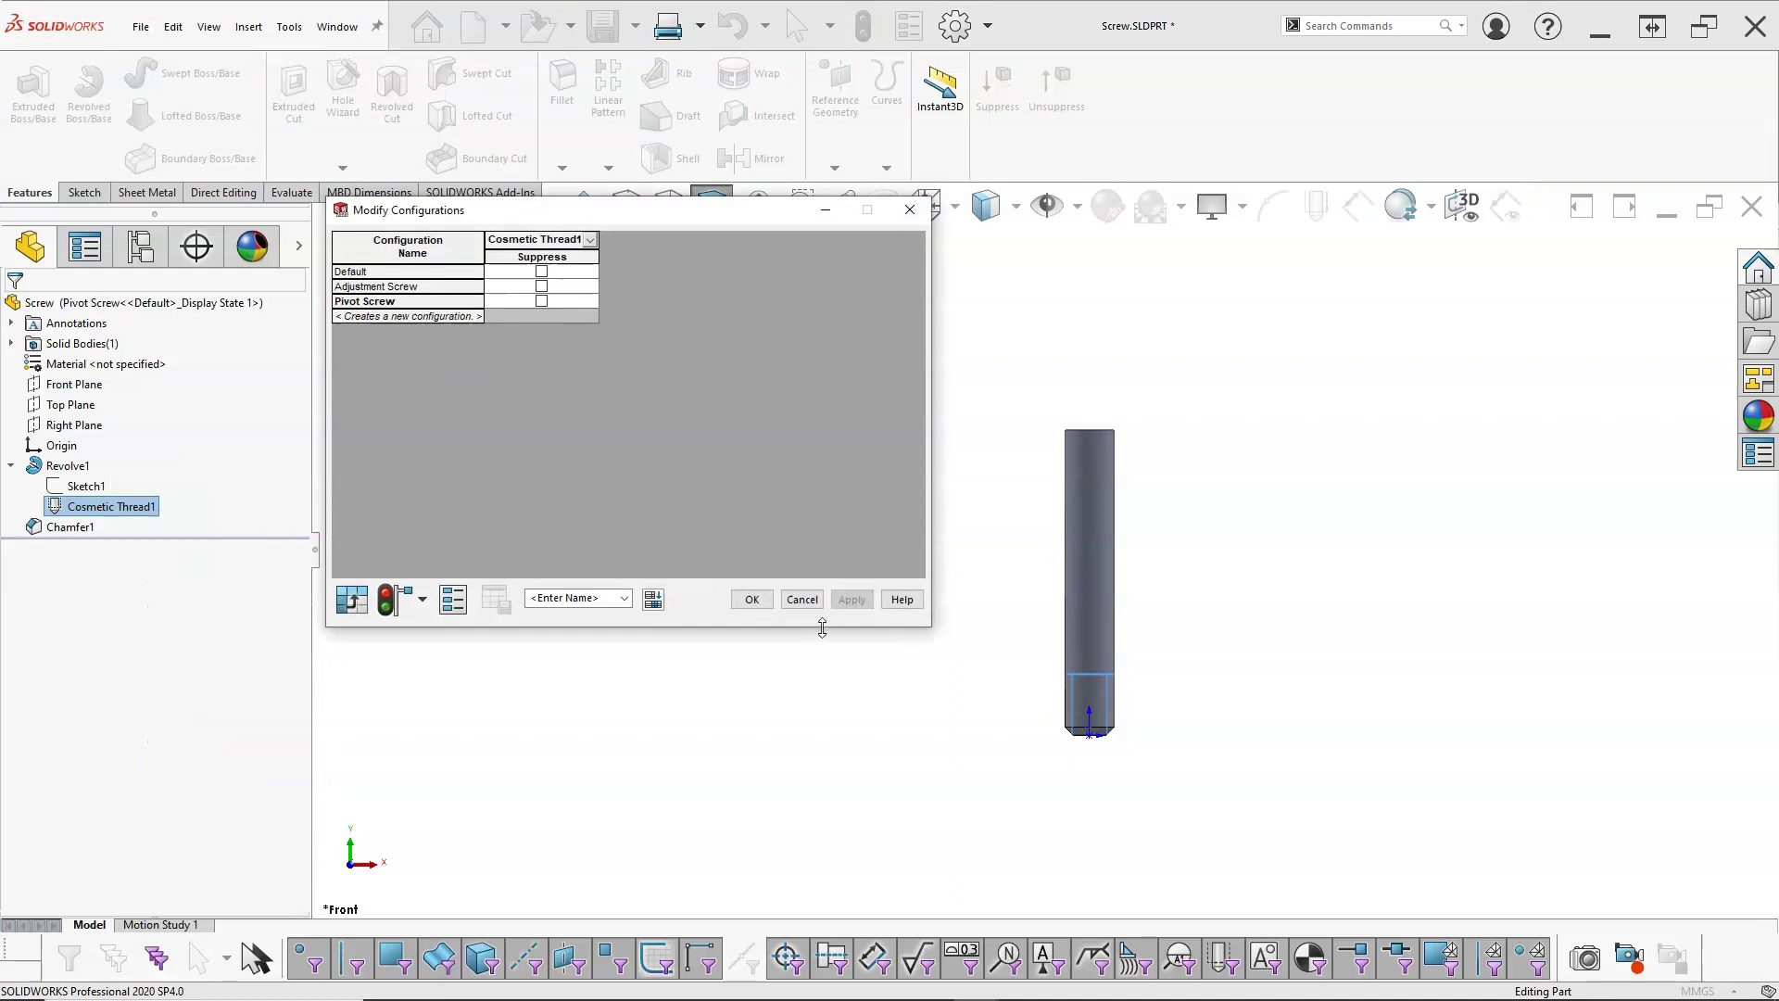
pyautogui.click(804, 600)
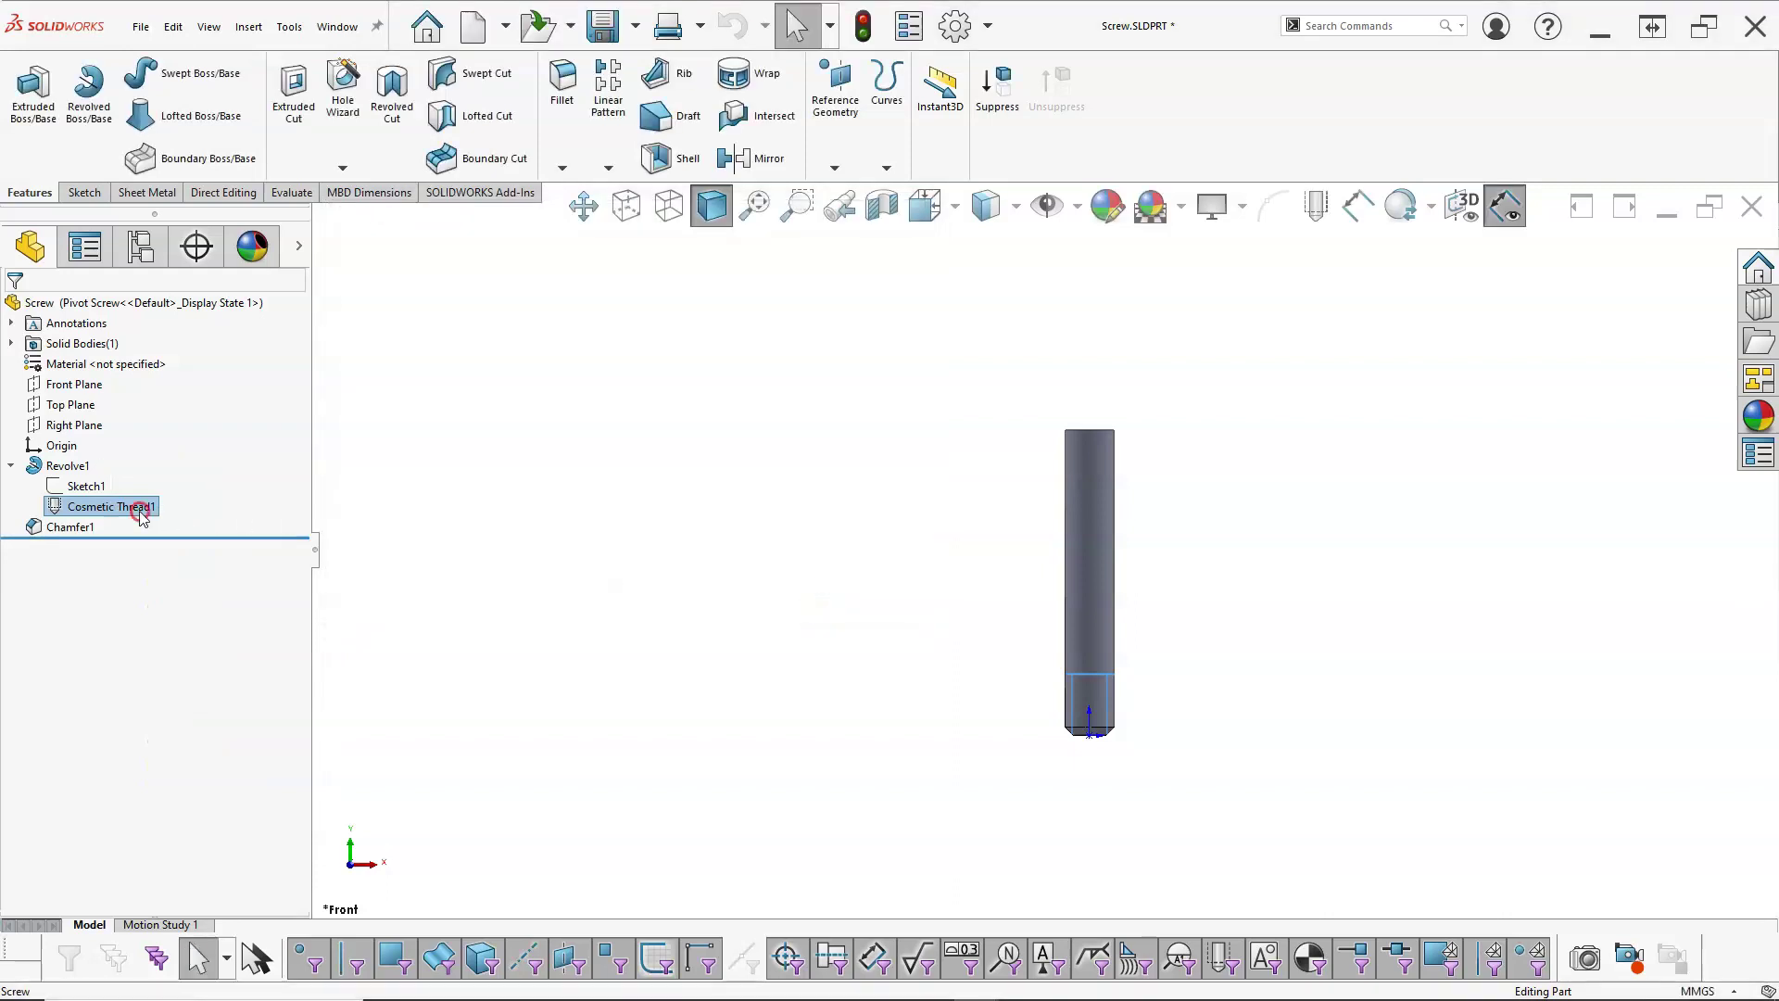
pyautogui.rightClick(162, 507)
pyautogui.click(184, 455)
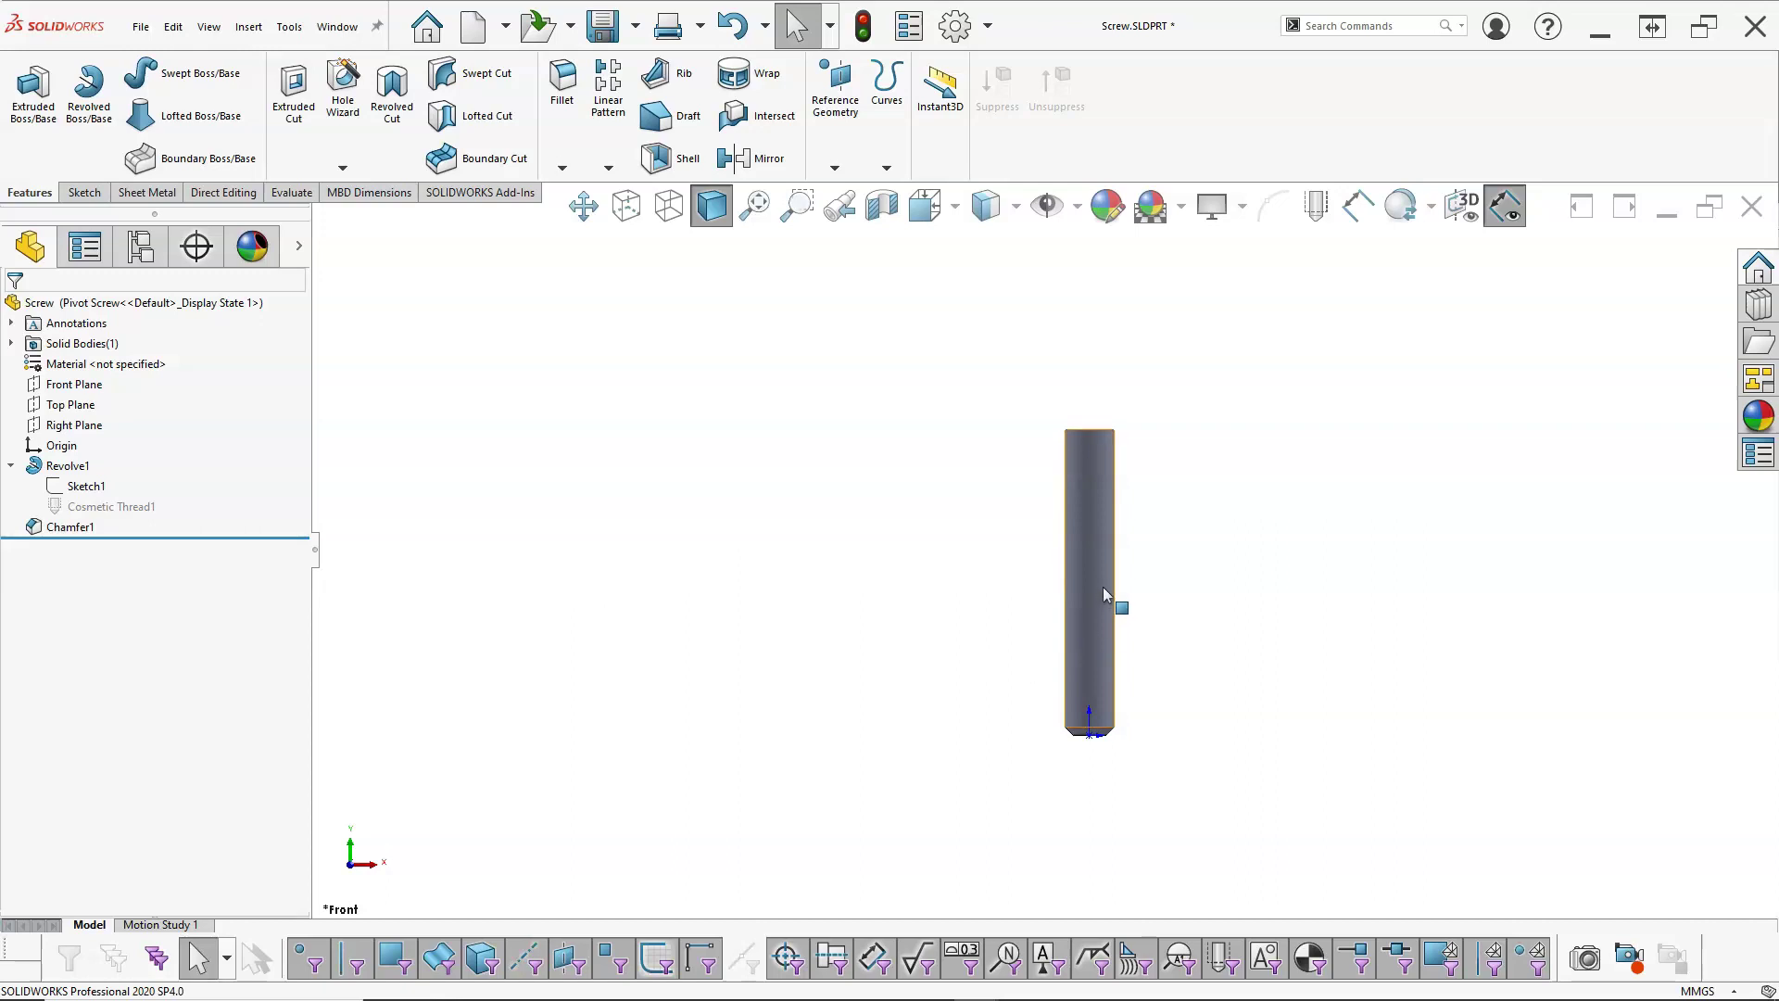
pyautogui.moveTo(611, 615); pyautogui.dragTo(648, 603, button='middle')
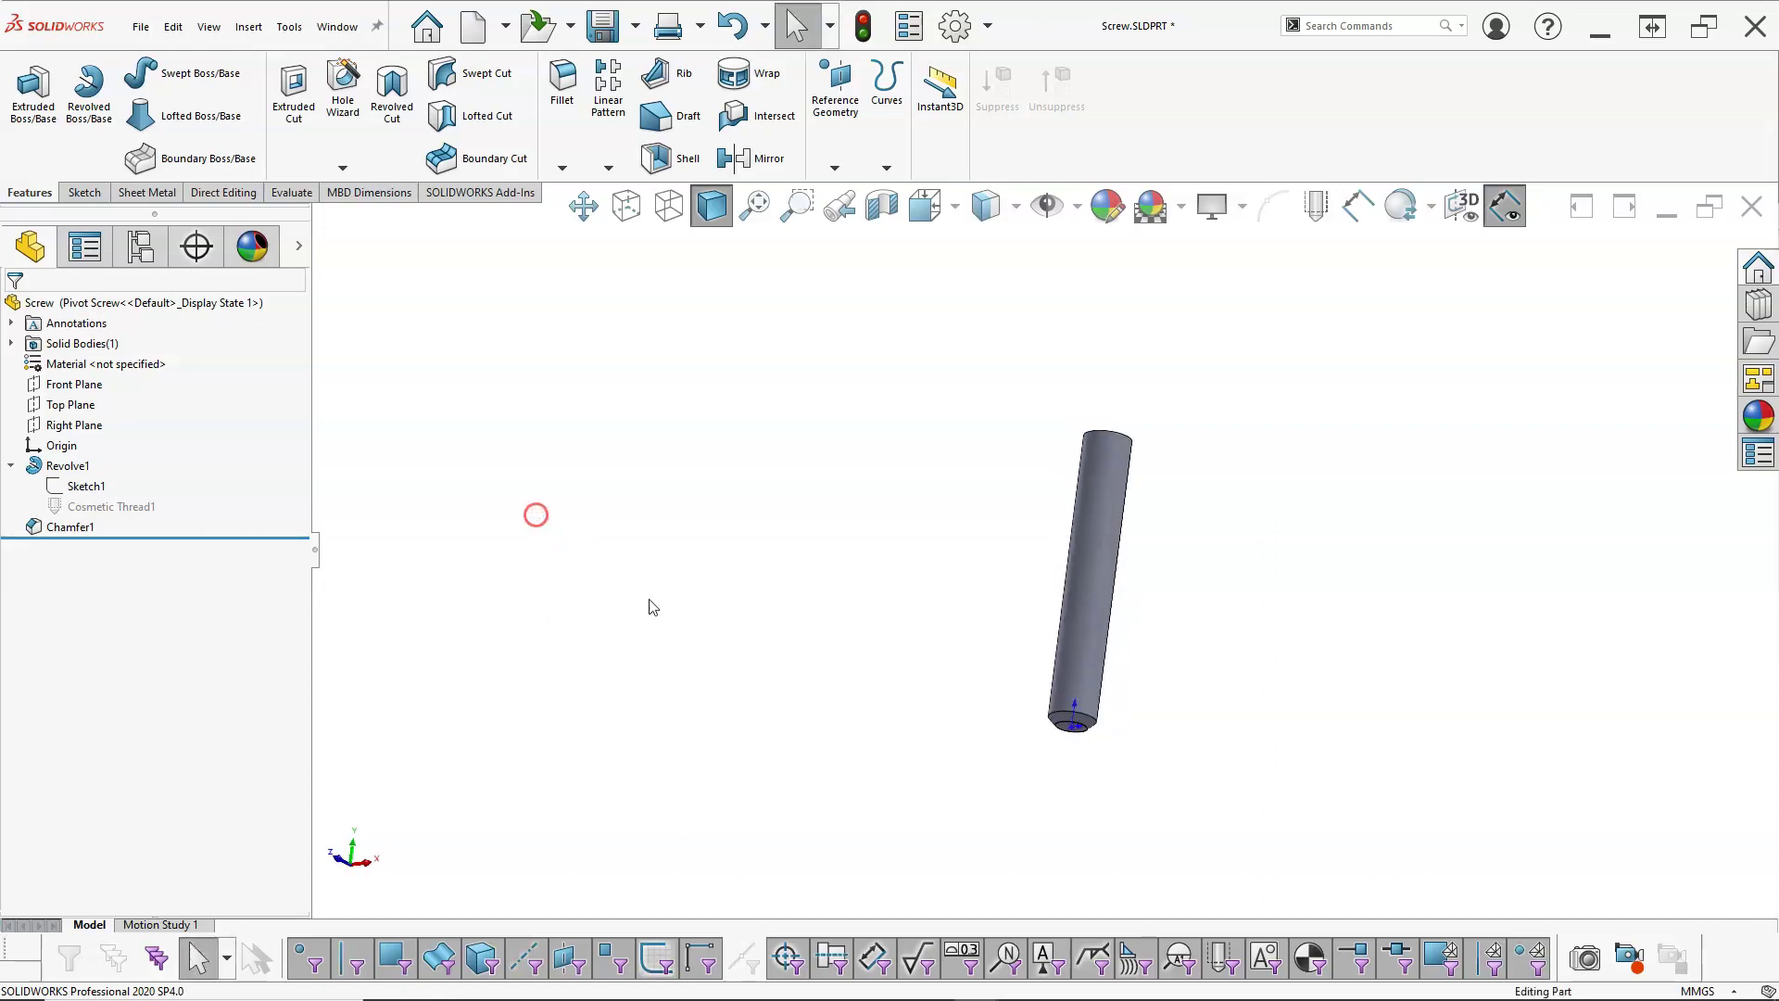
pyautogui.scroll(-4, 1059, 714)
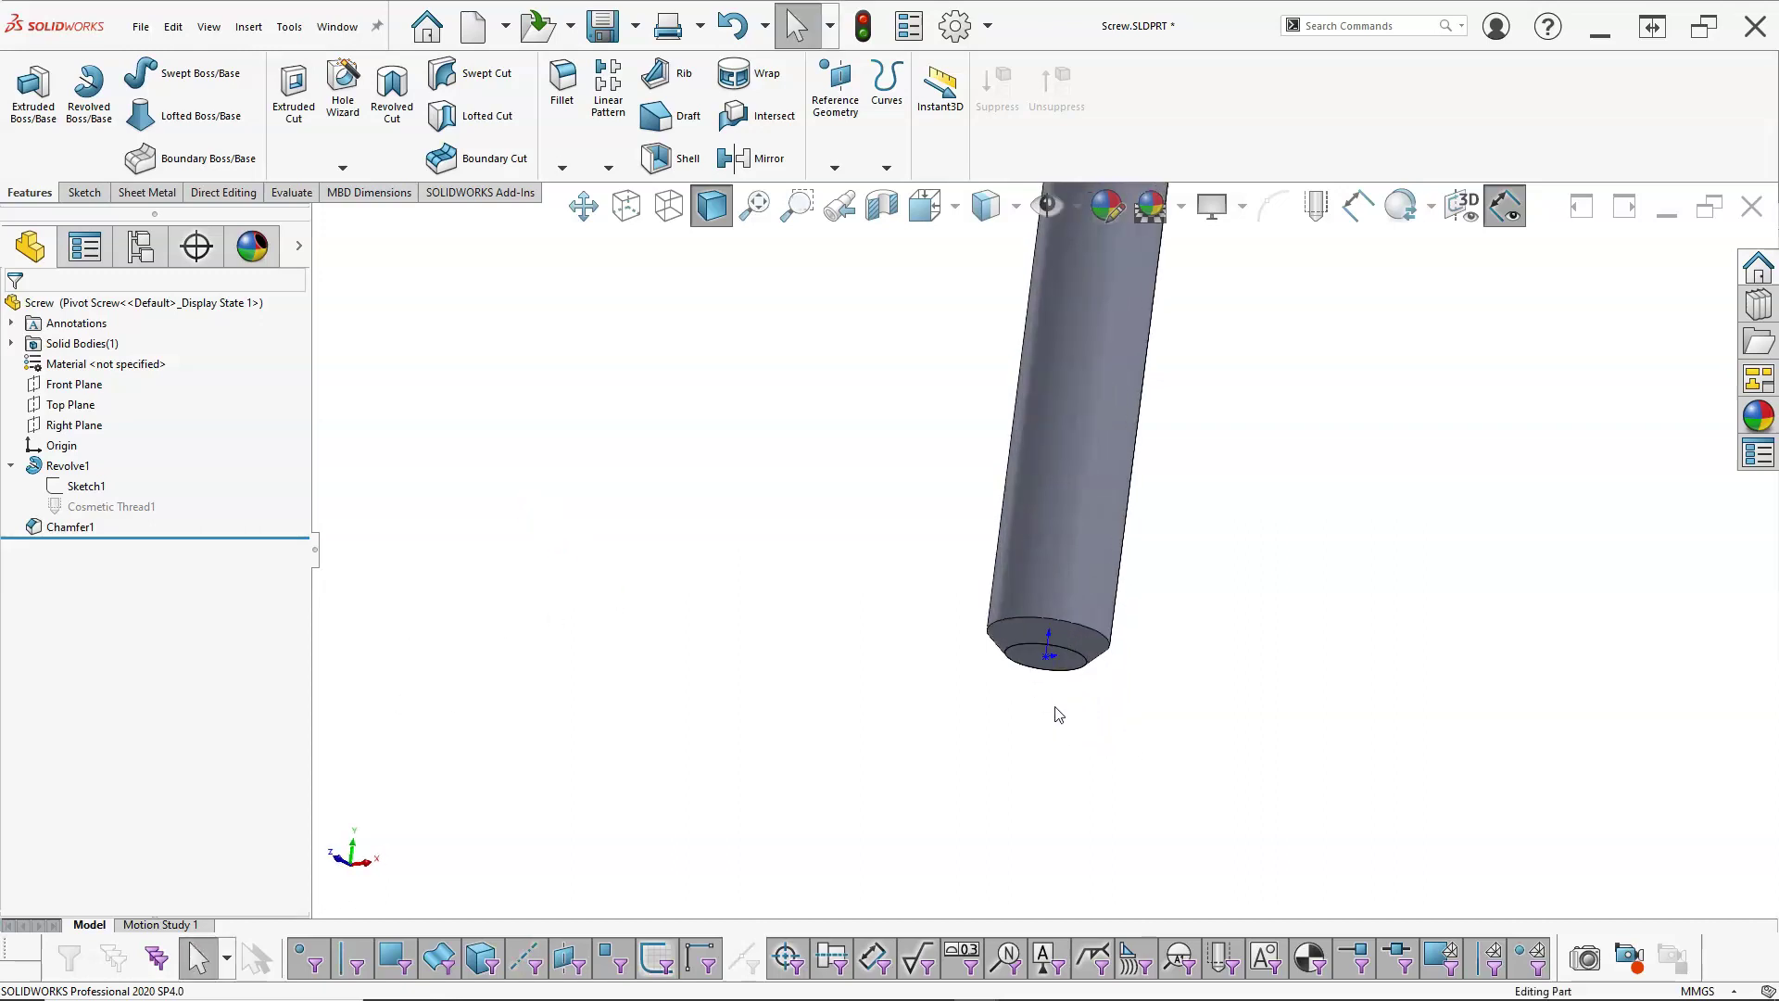
# - Make Chamfer1's D1 distance 3 mm for Pivot Screw only, then return to Front view
pyautogui.click(1072, 629)
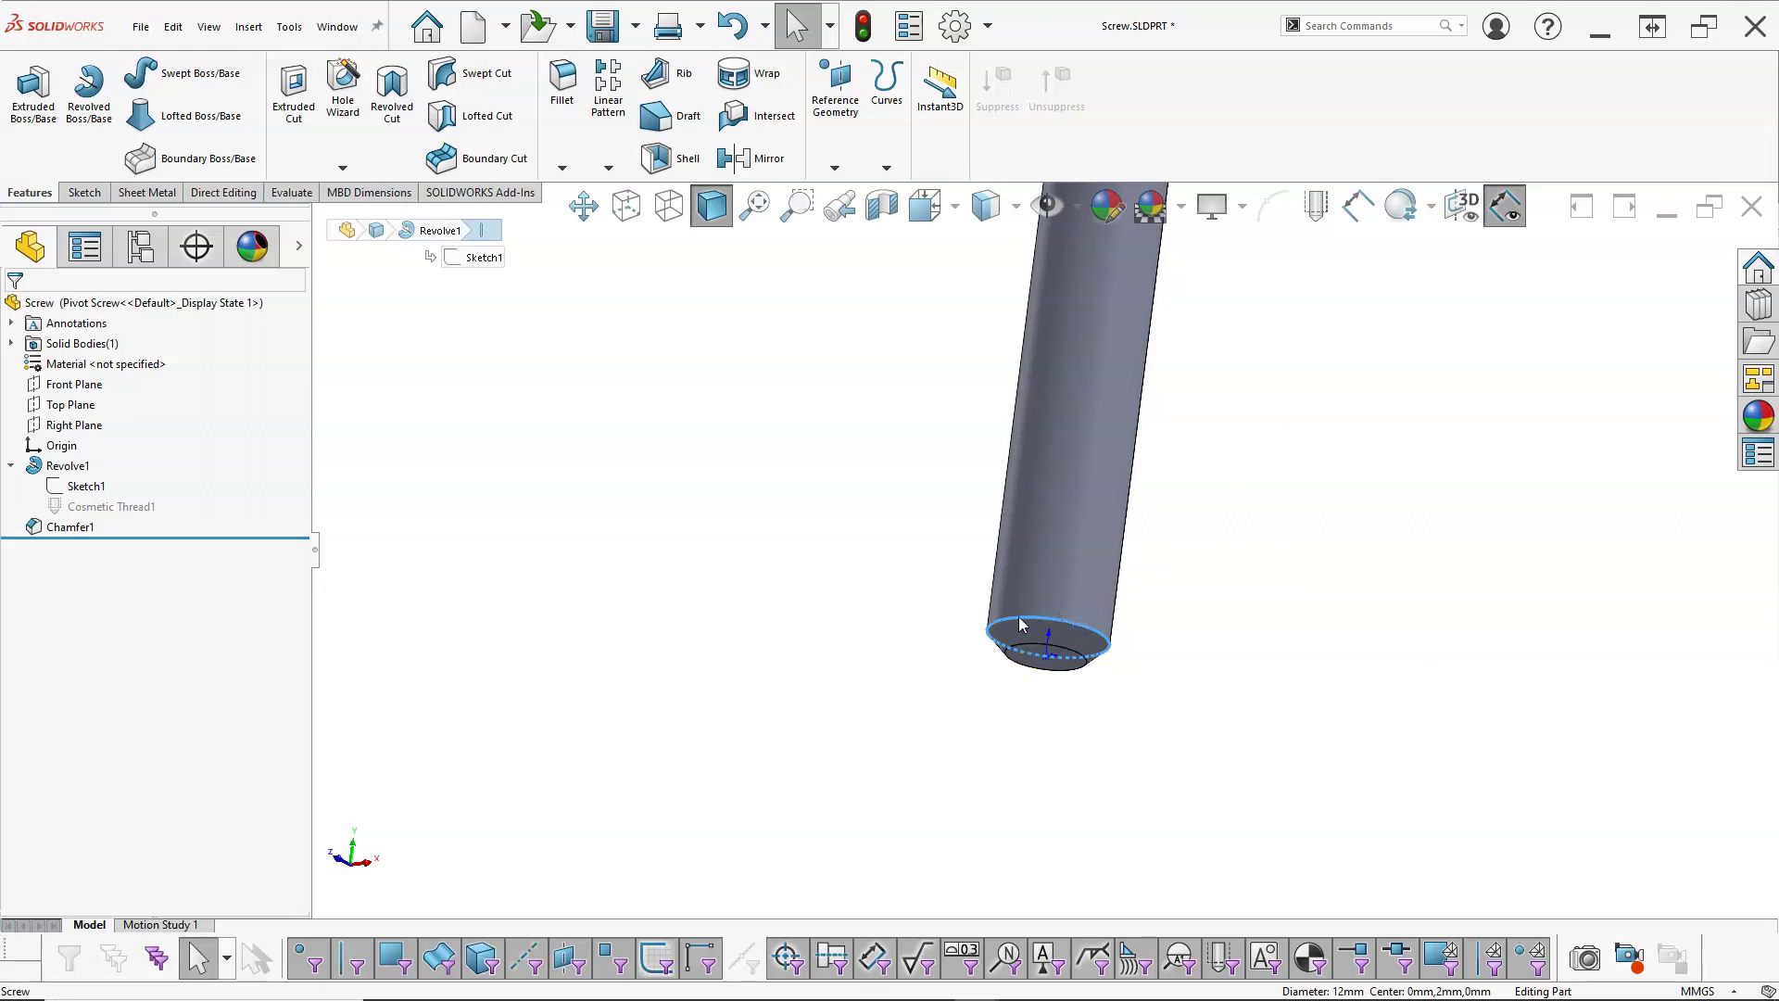
pyautogui.click(593, 559)
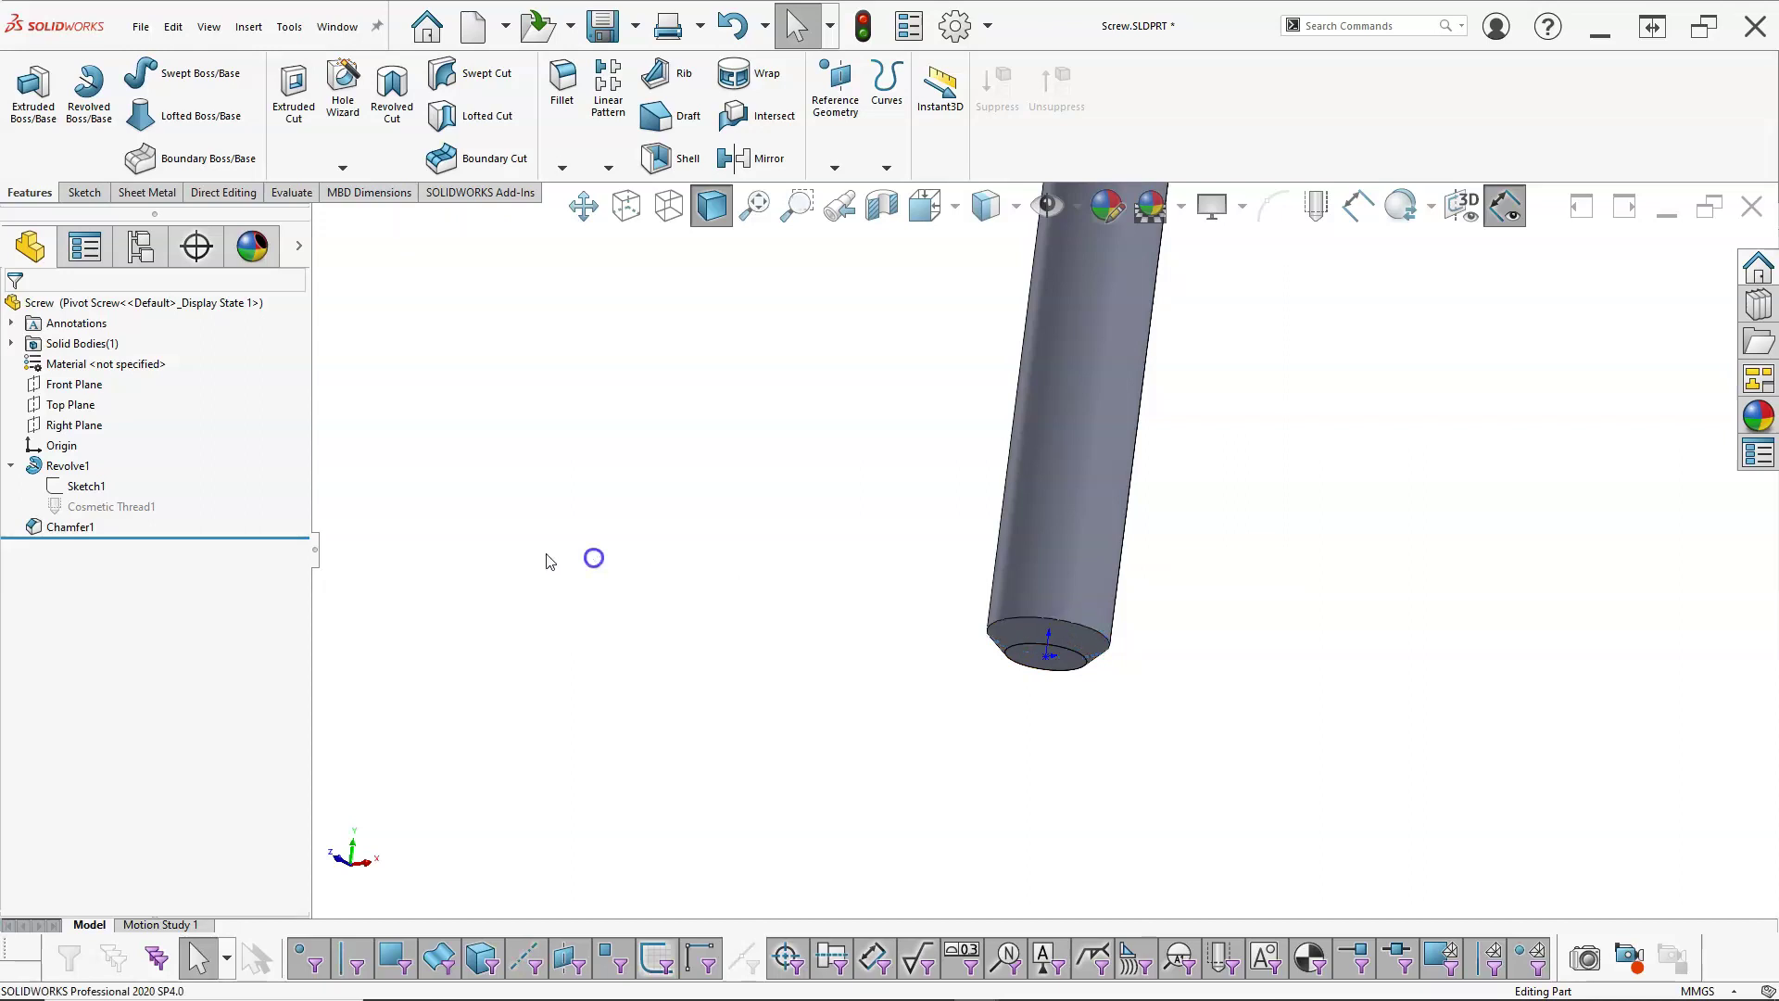
pyautogui.rightClick(44, 528)
pyautogui.click(131, 609)
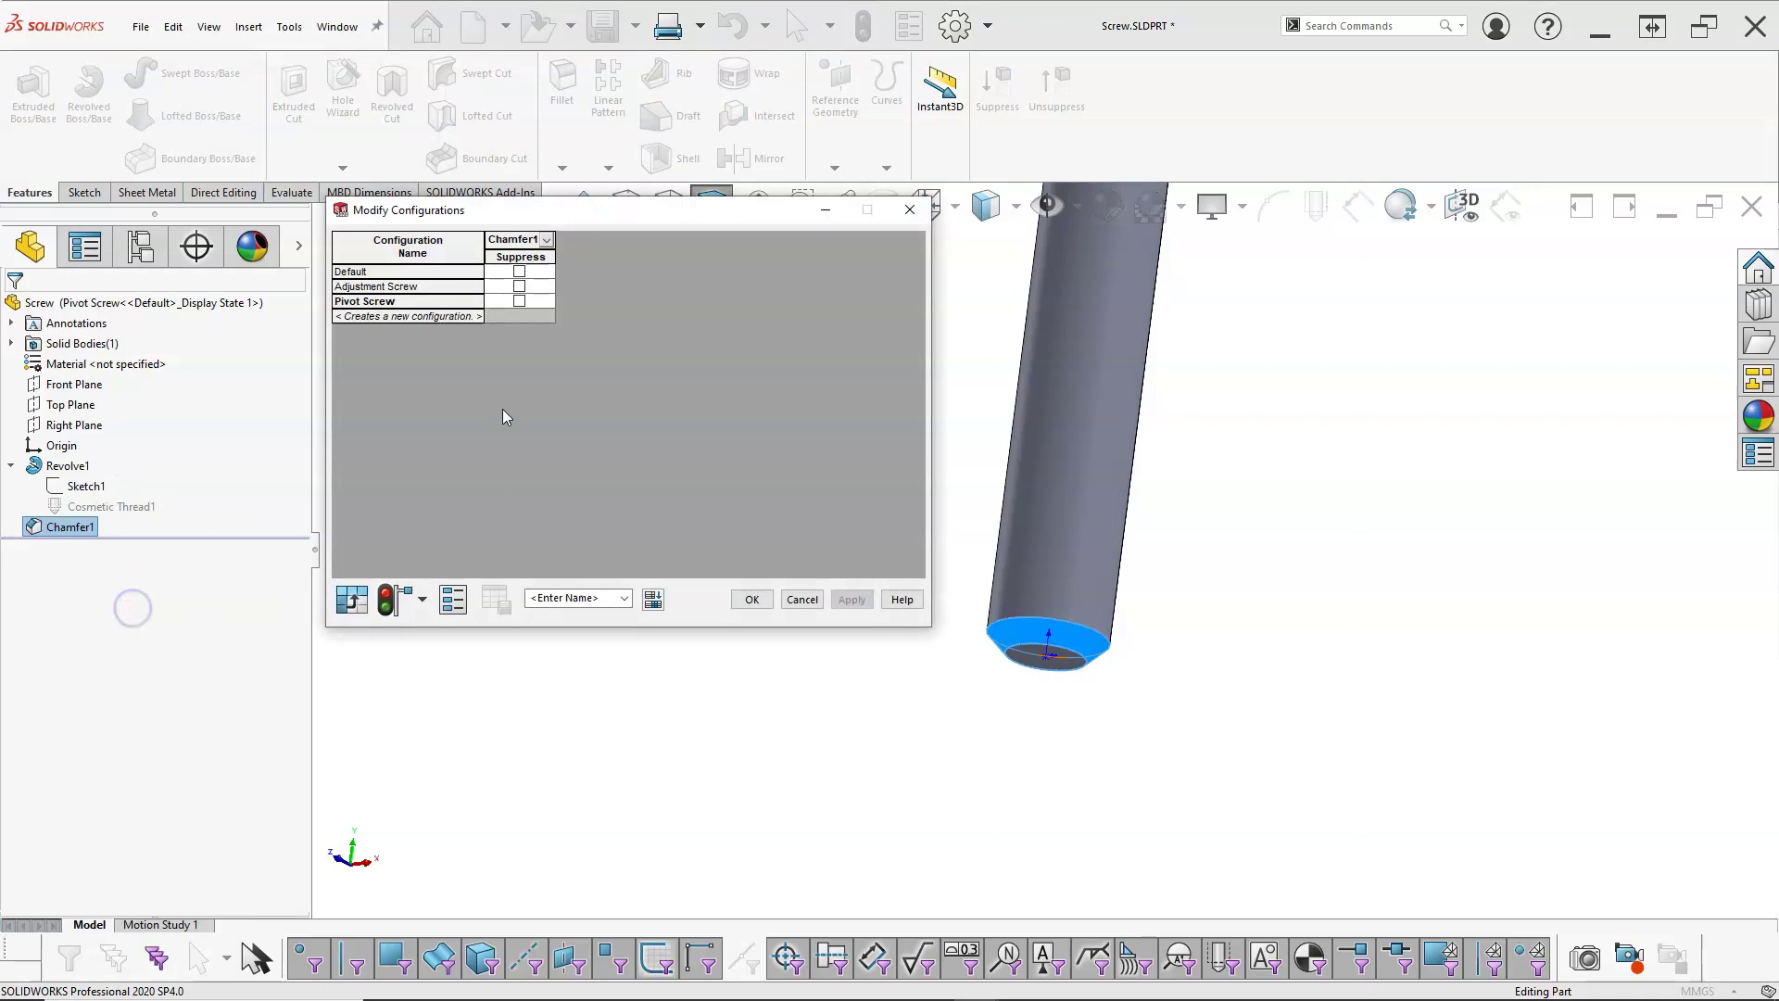
pyautogui.click(55, 527)
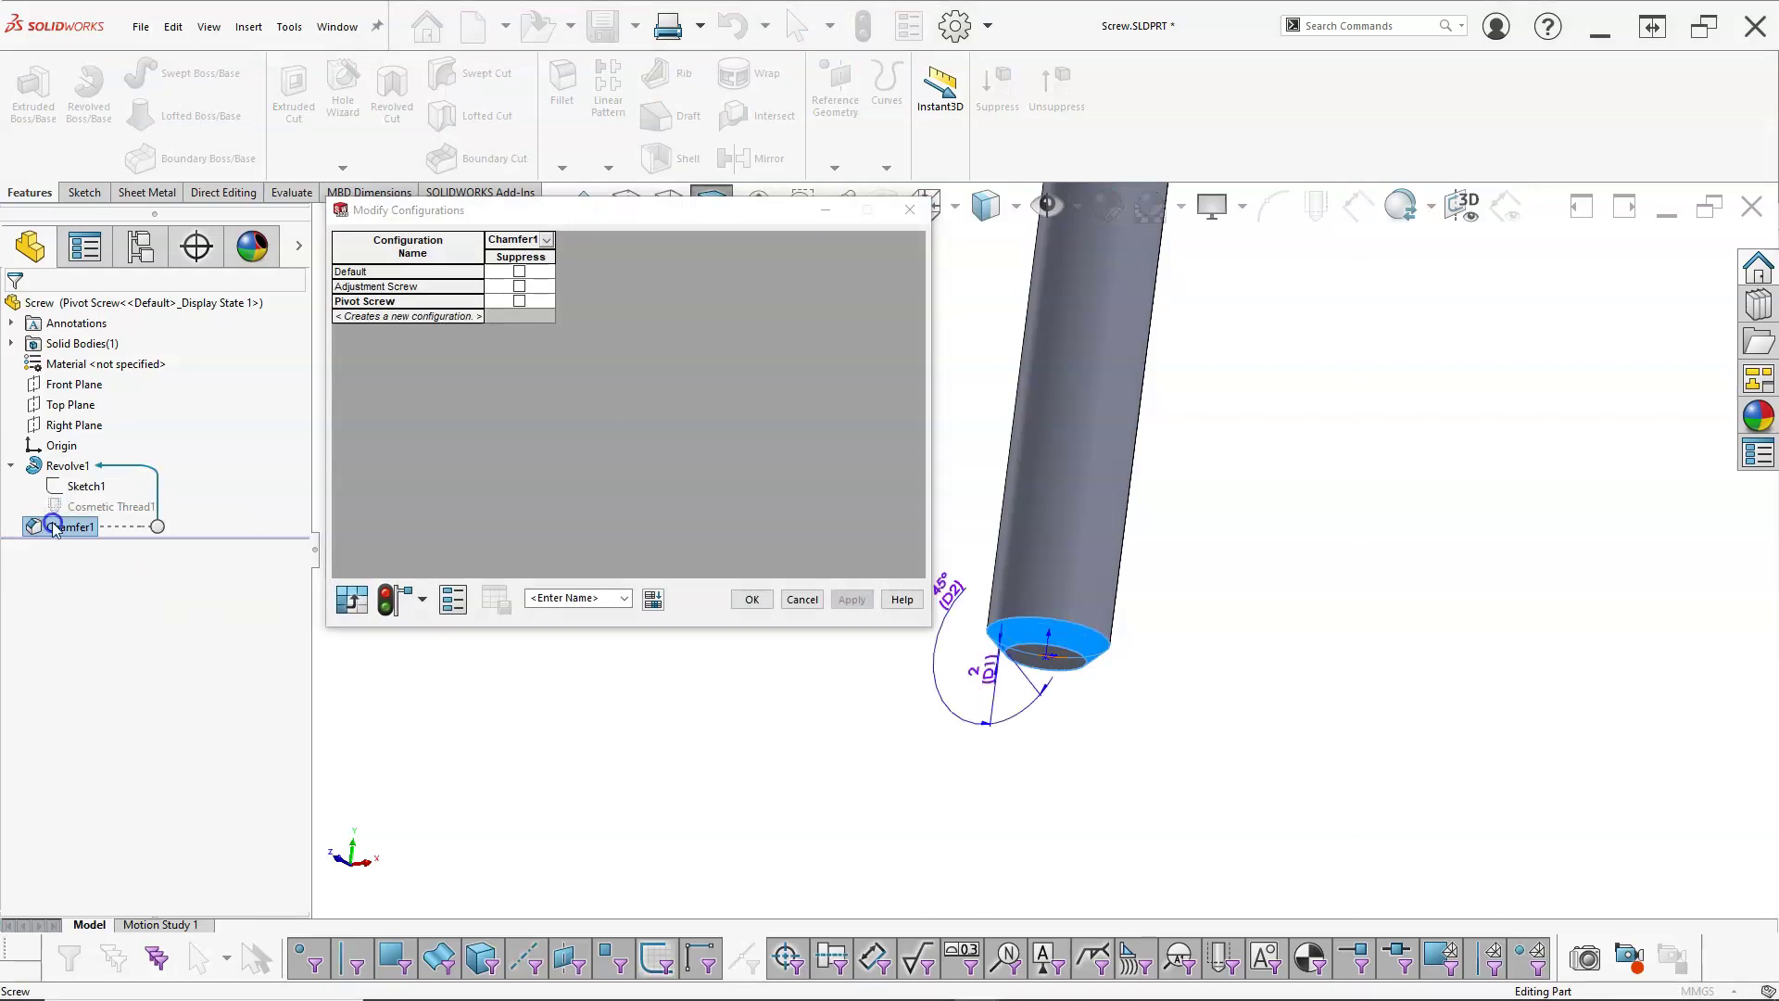
pyautogui.click(990, 669)
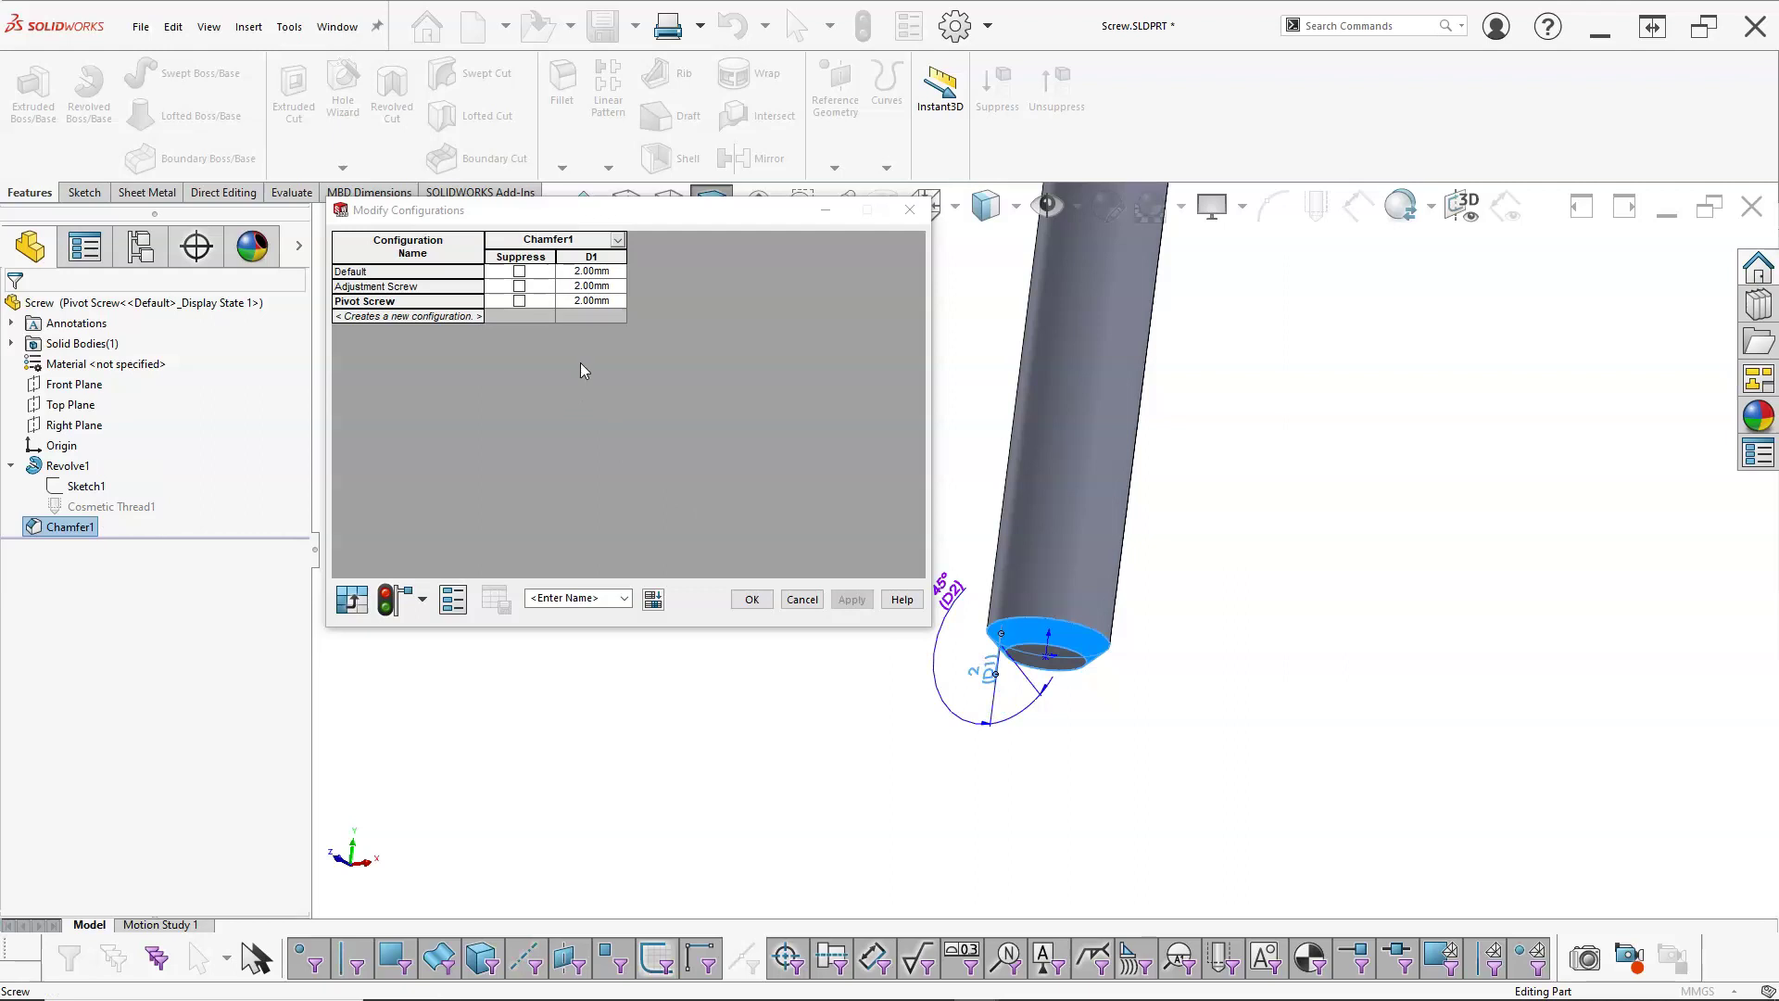
pyautogui.click(591, 301)
pyautogui.press('Delete')
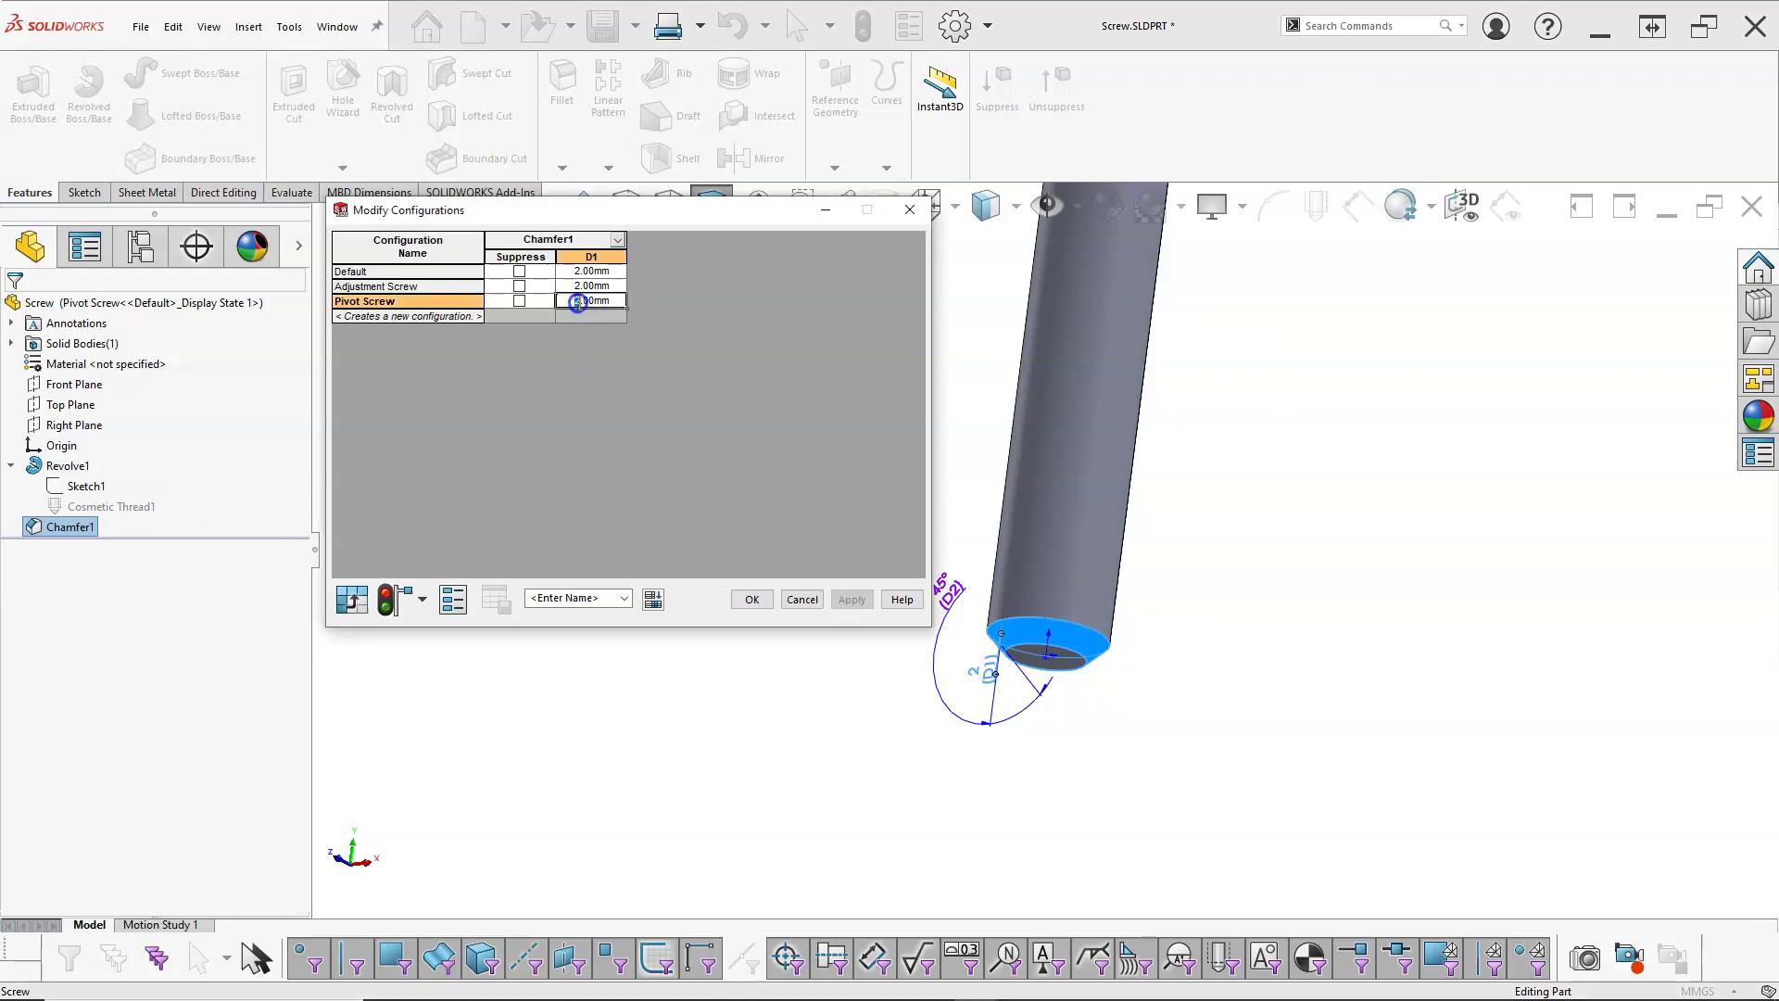
pyautogui.write('3')
pyautogui.click(752, 599)
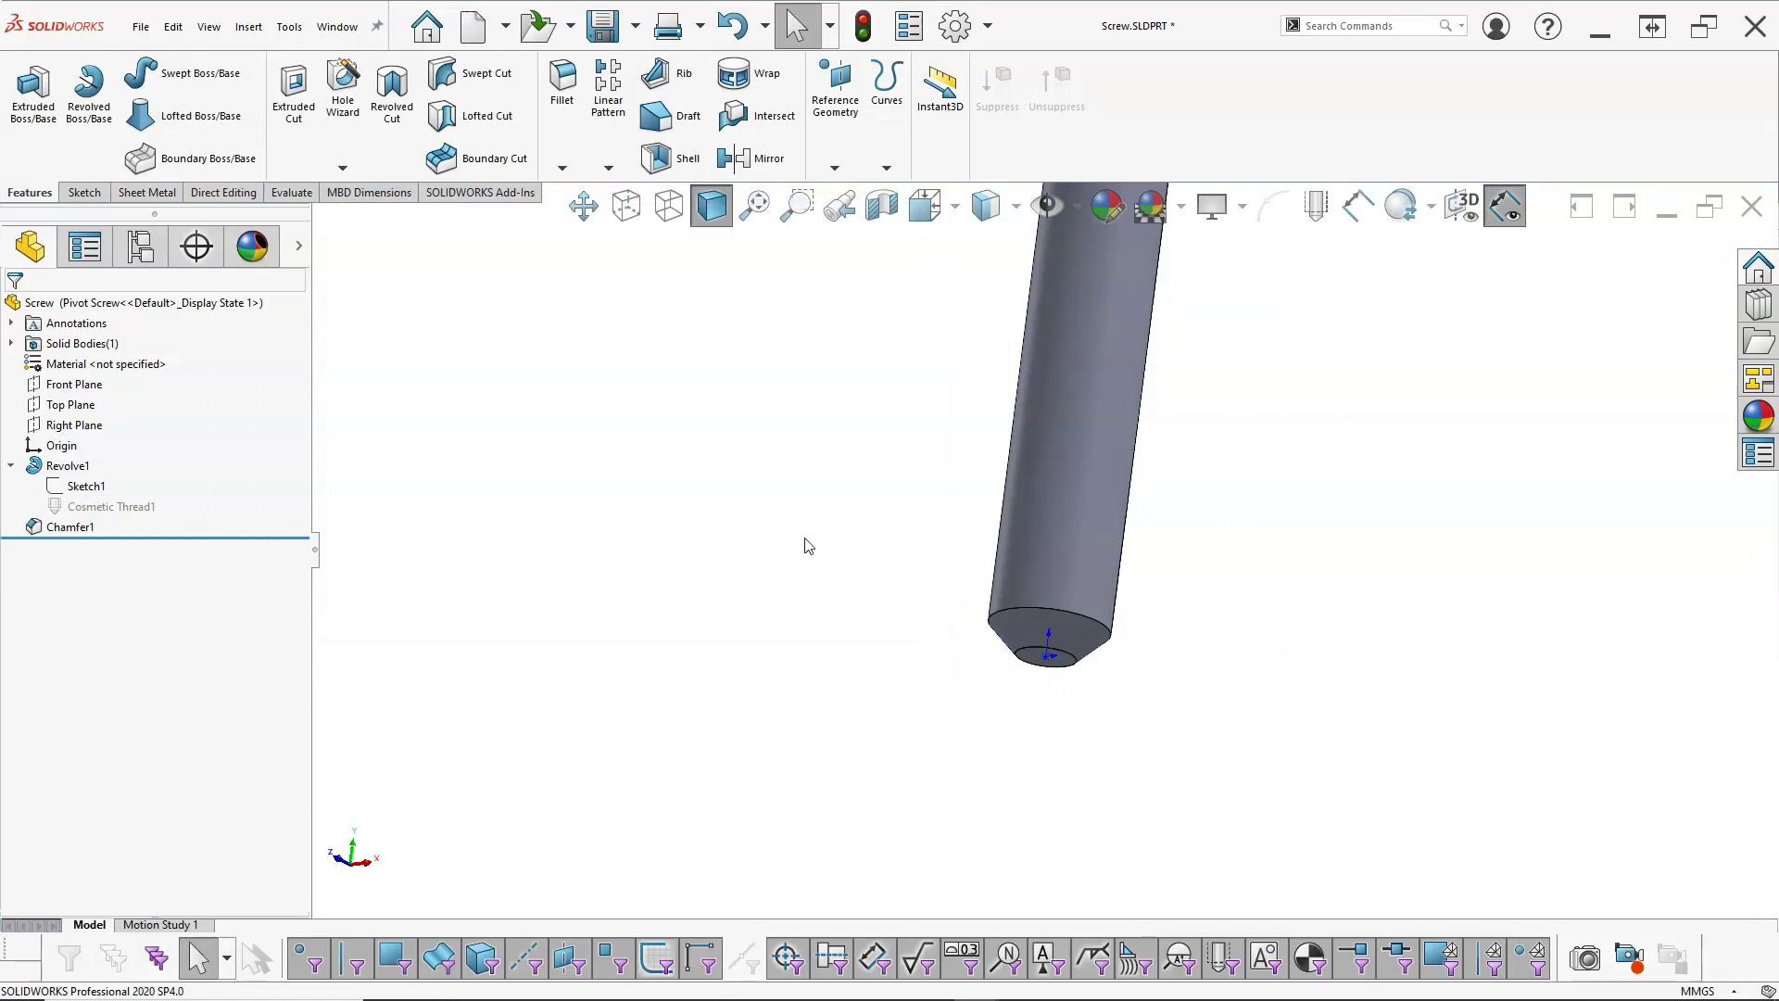
pyautogui.hotkey('ctrl', '1')
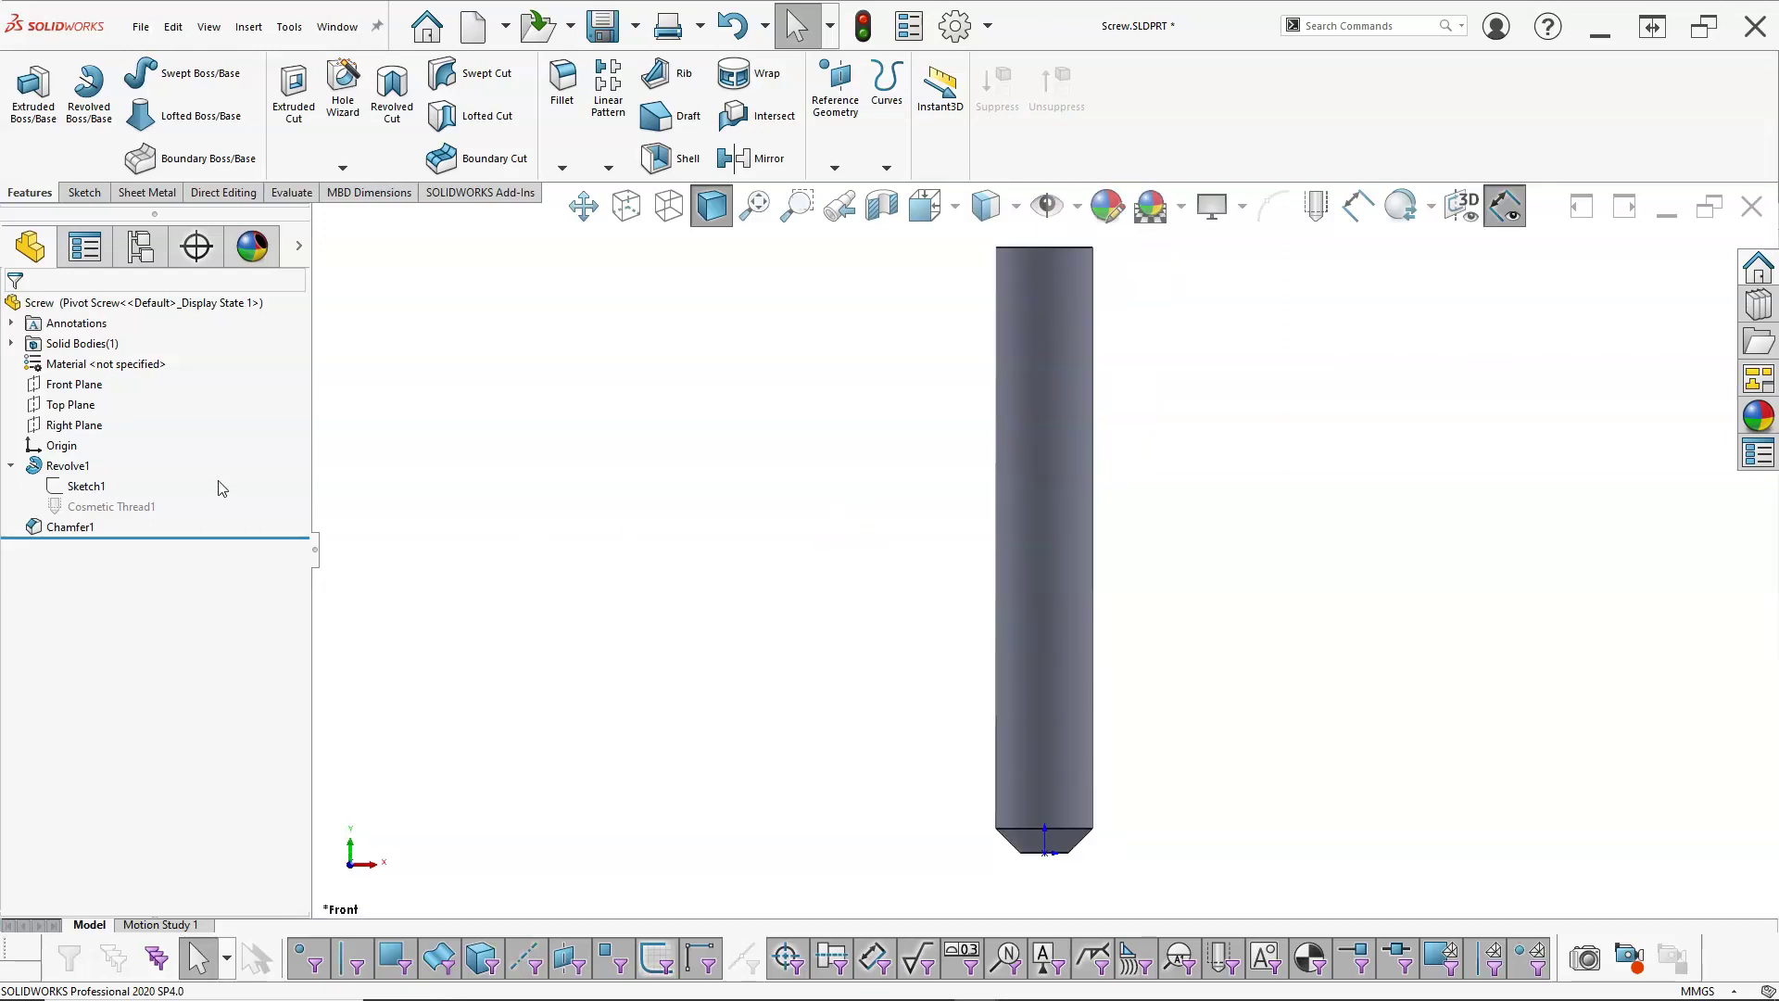
# - Select the chamfered edge, browse Insert > Annotations, and bring up the CommandManager's customization options
pyautogui.moveTo(646, 528); pyautogui.dragTo(509, 342, button='middle')
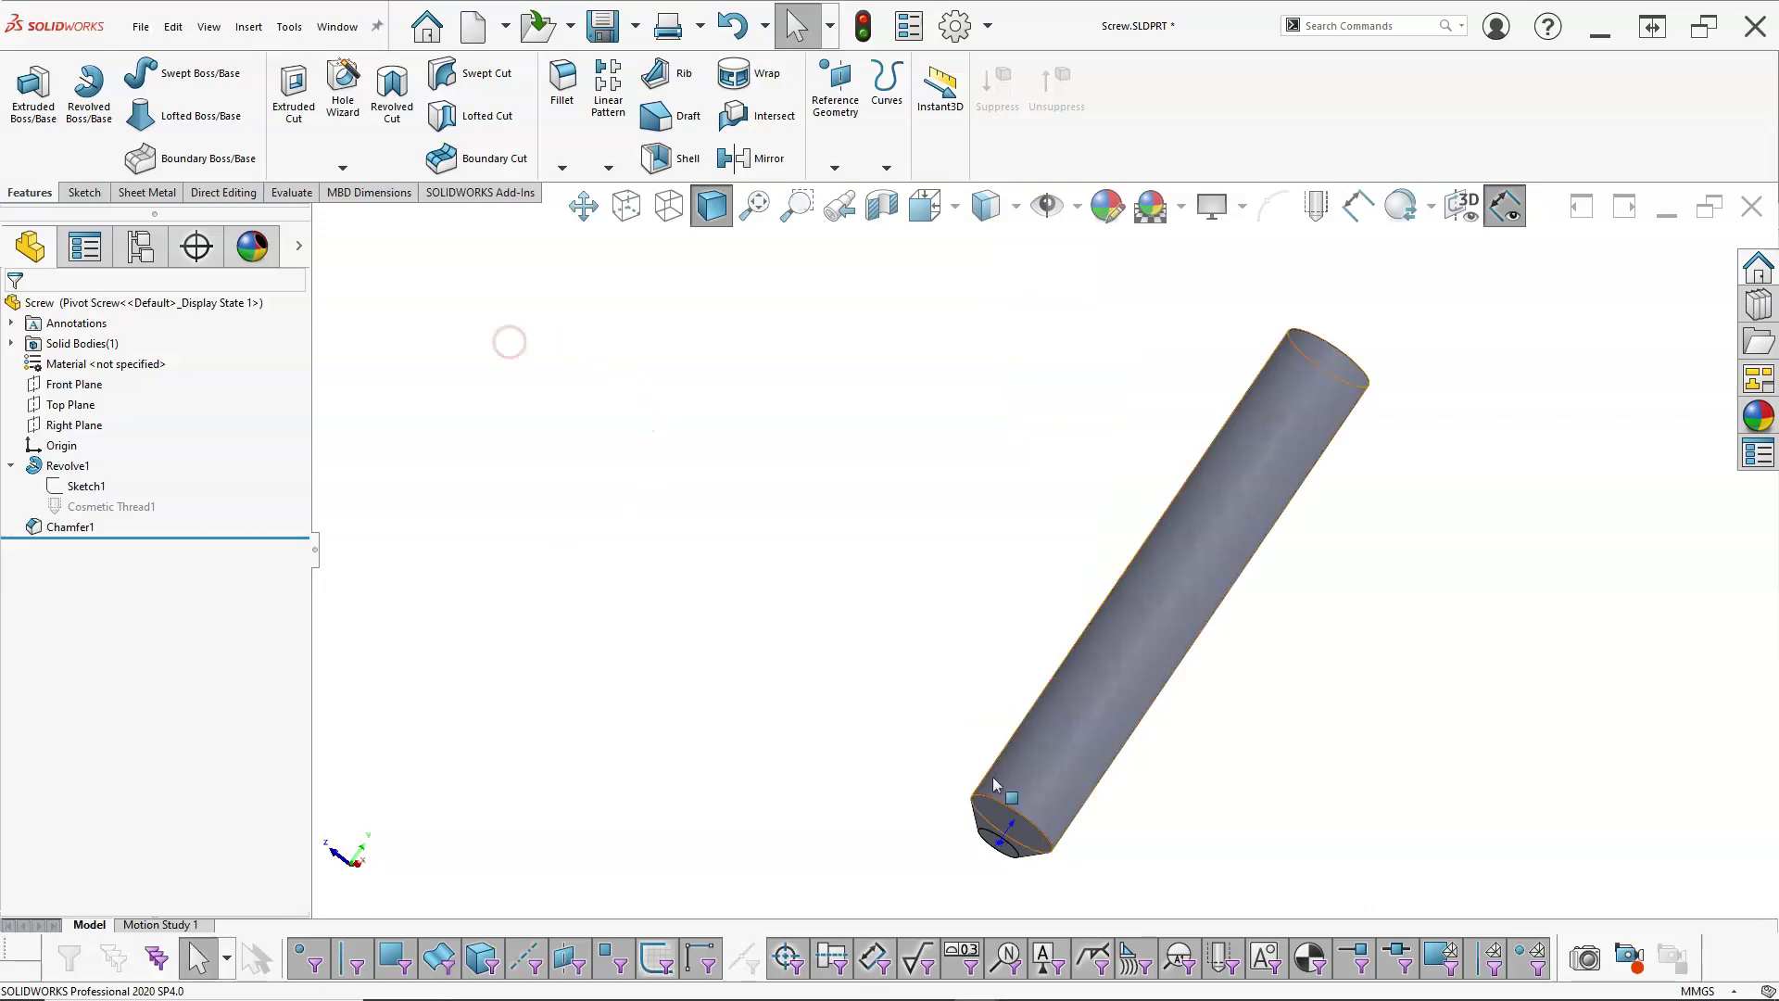
pyautogui.click(1001, 793)
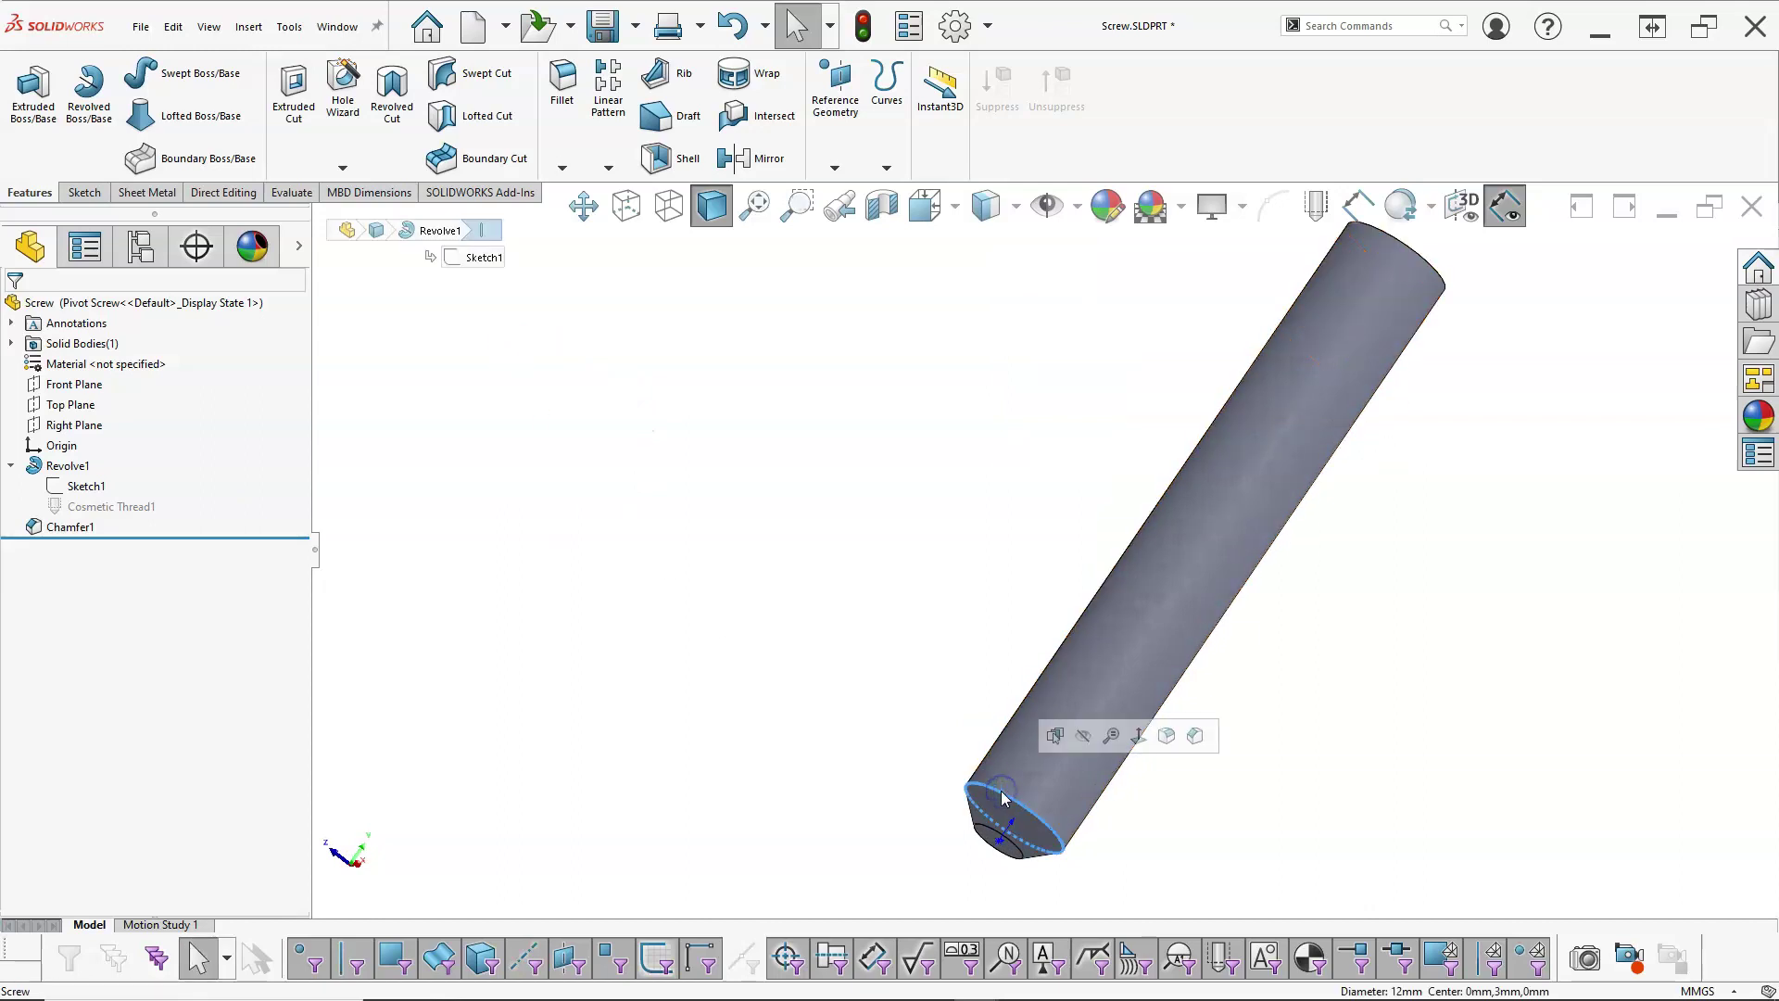
pyautogui.click(248, 26)
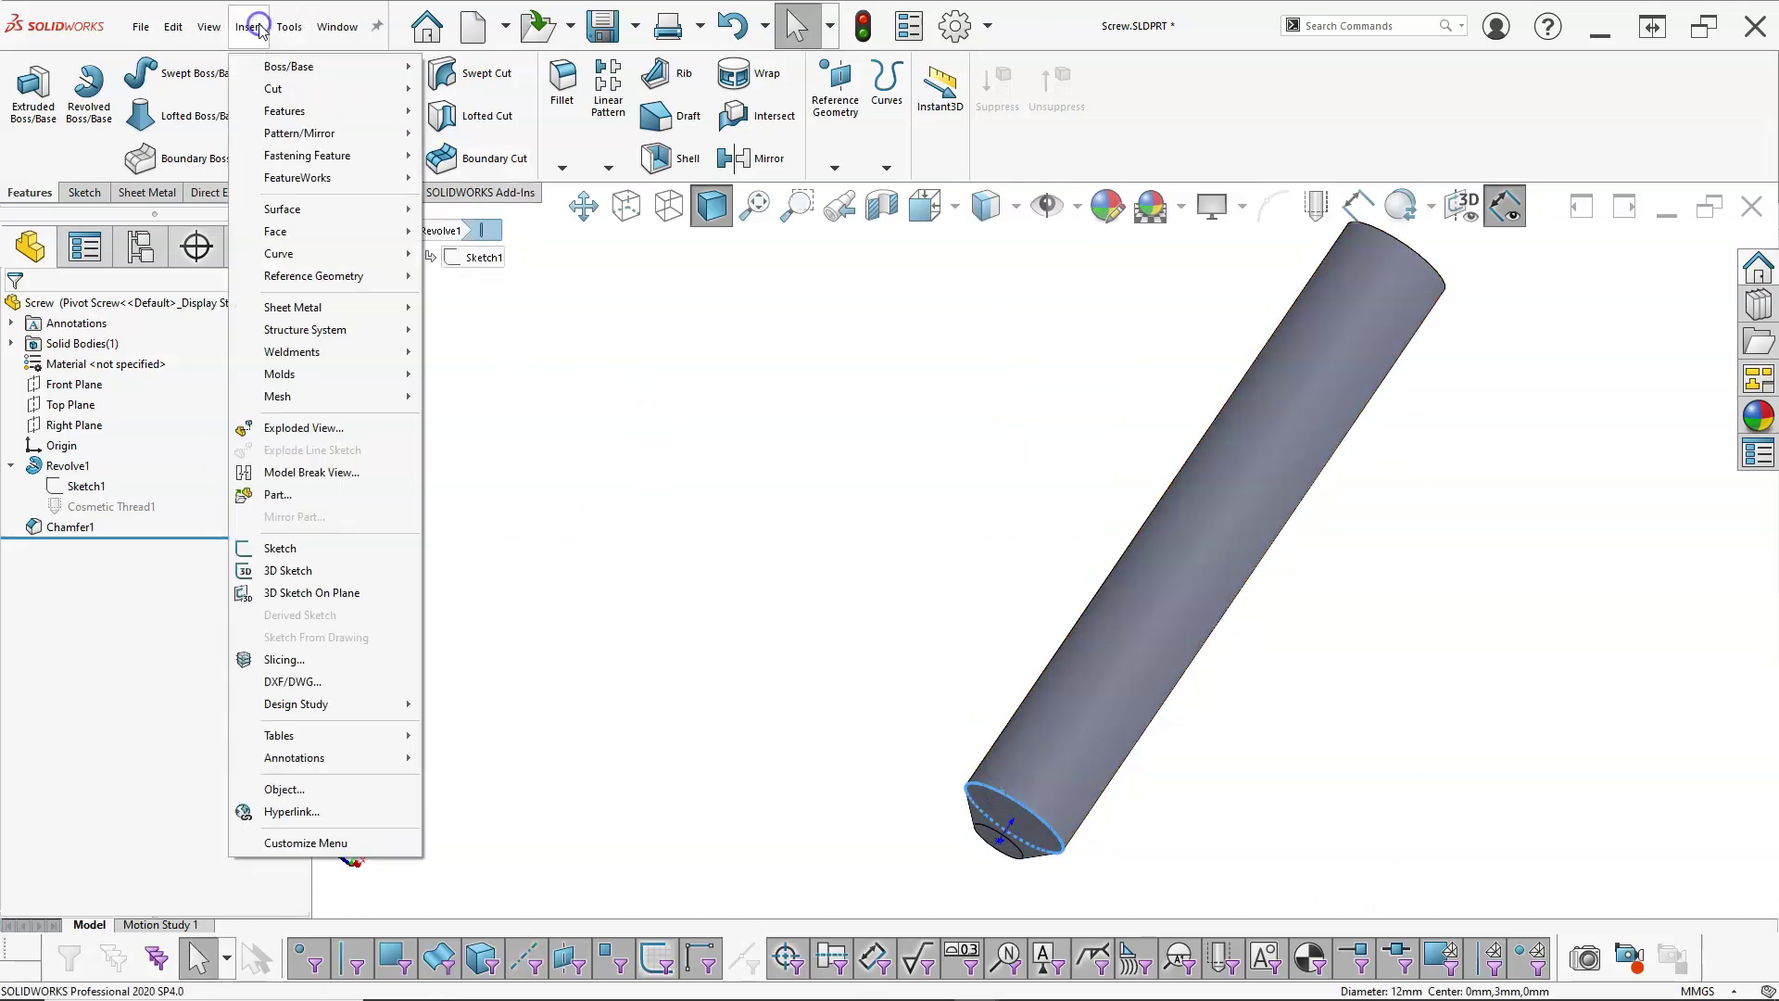
pyautogui.moveTo(310, 758)
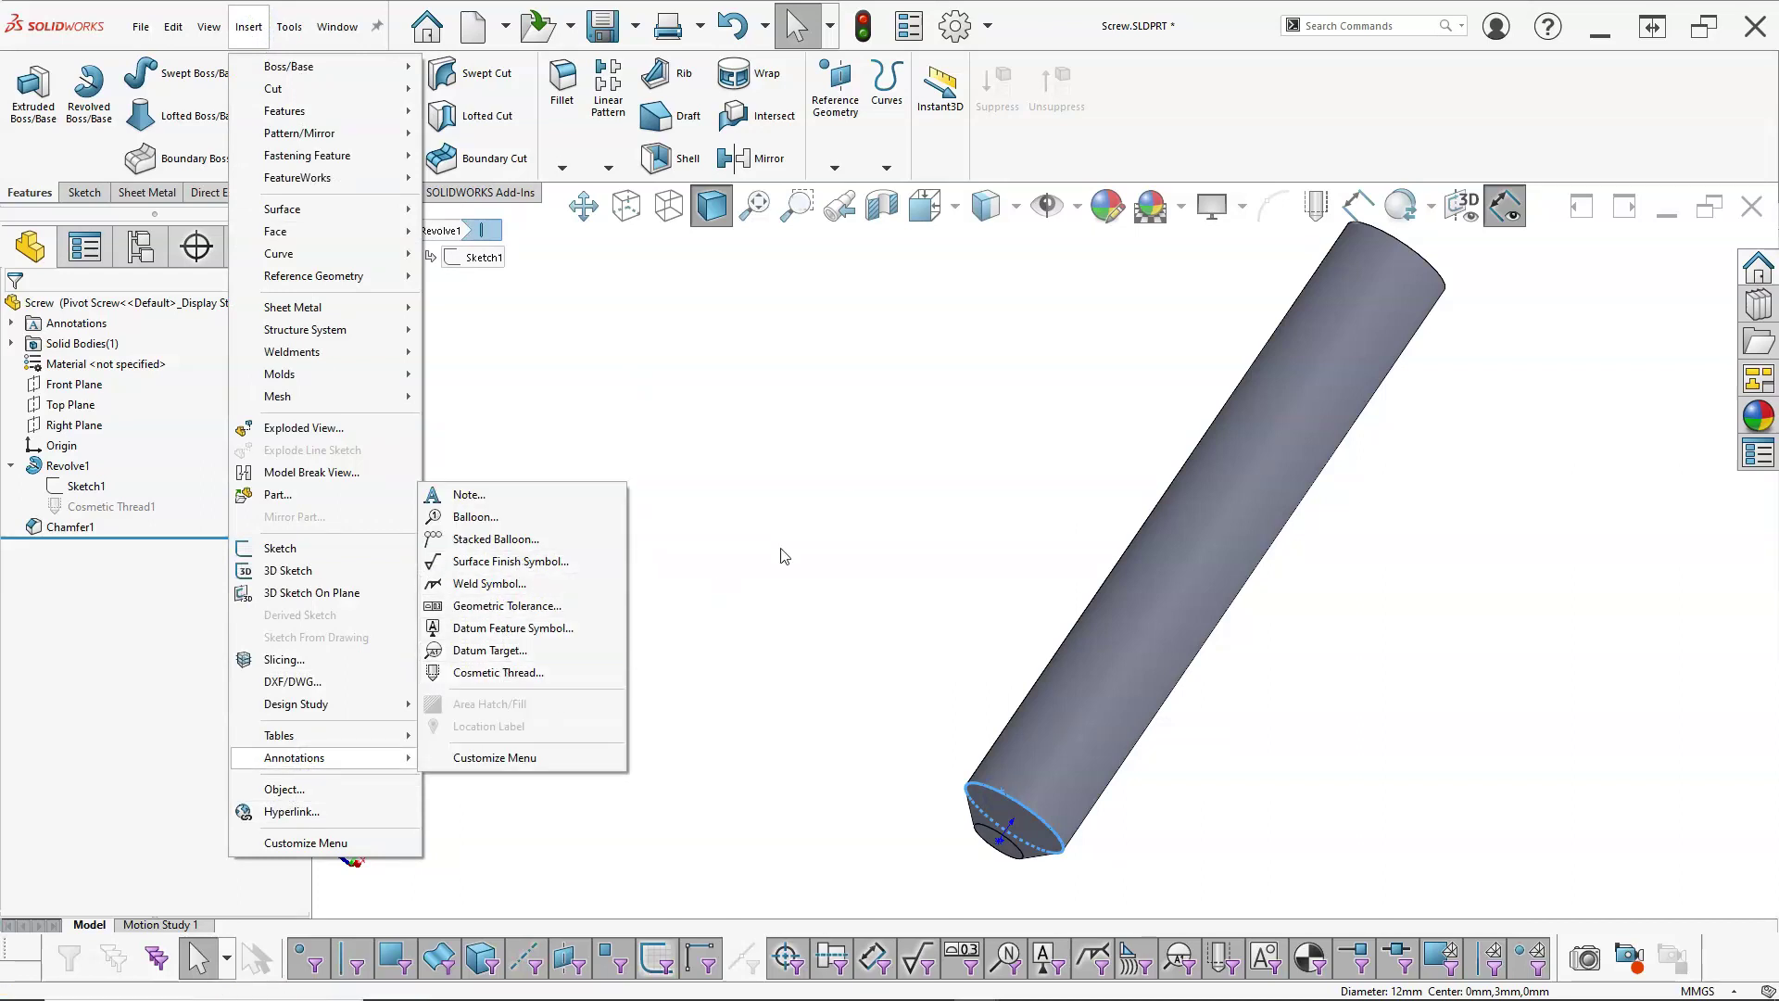
pyautogui.click(872, 400)
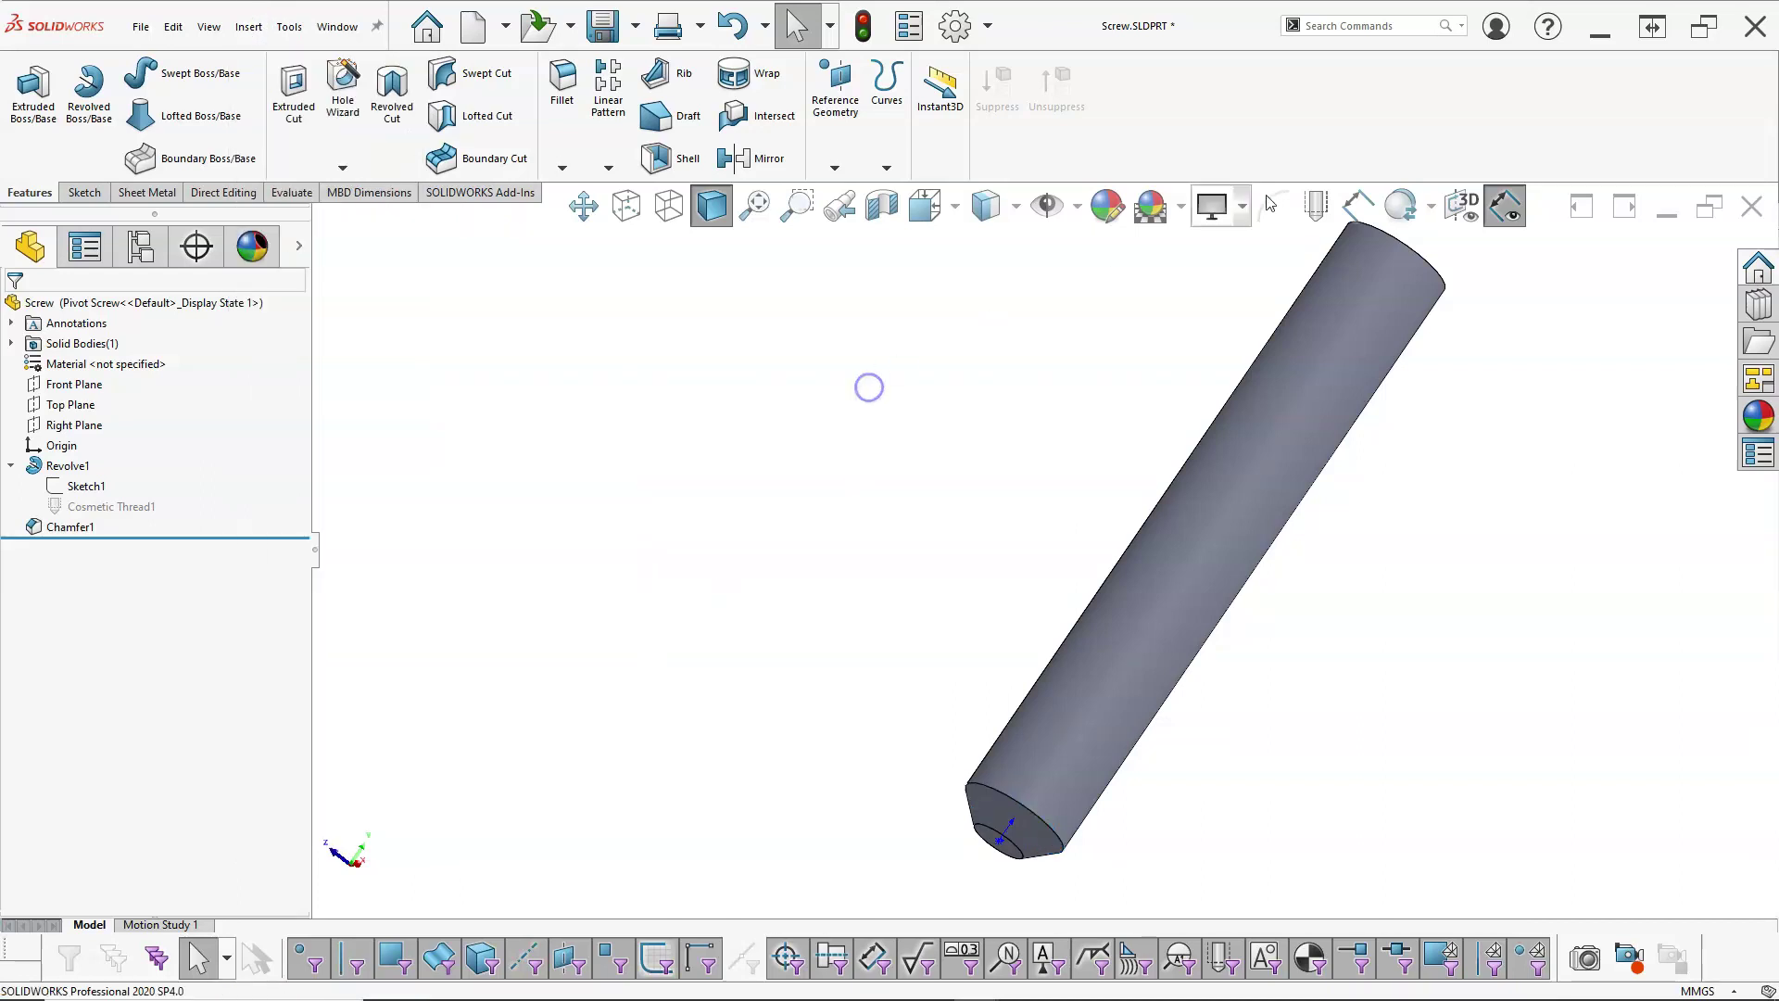
pyautogui.rightClick(1295, 131)
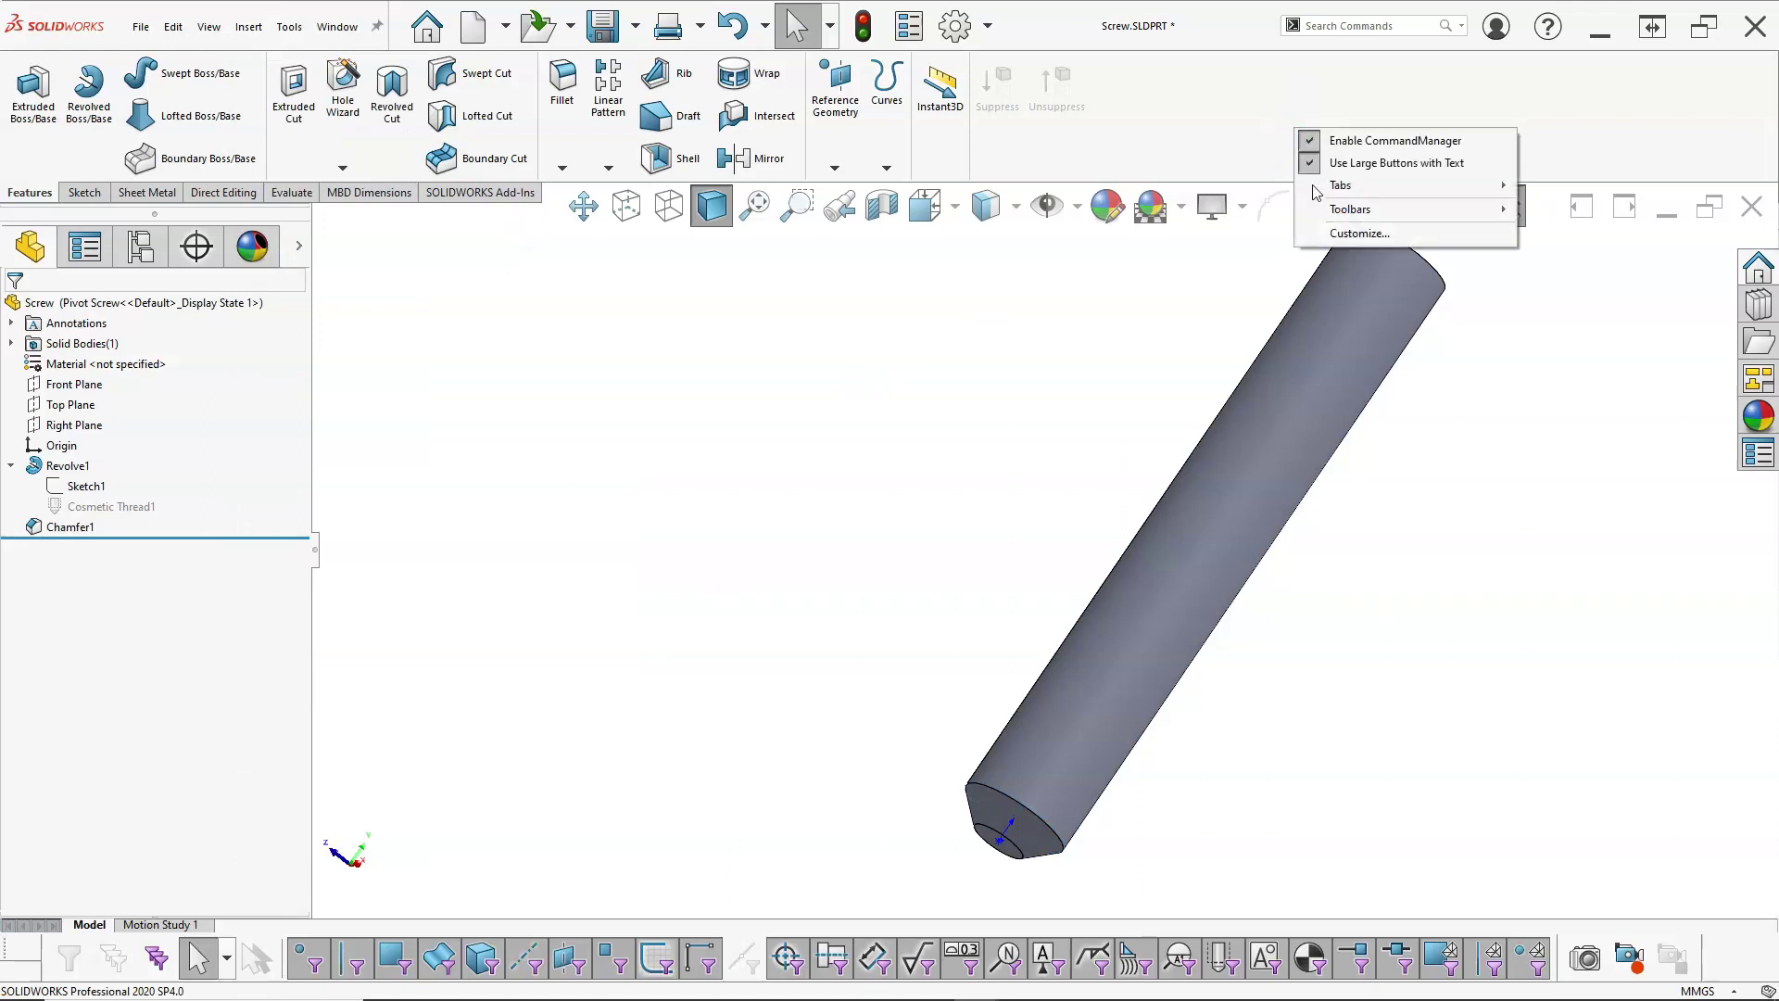
# - Open the Customize dialog, move it aside, and view the Annotation command category
pyautogui.click(1358, 232)
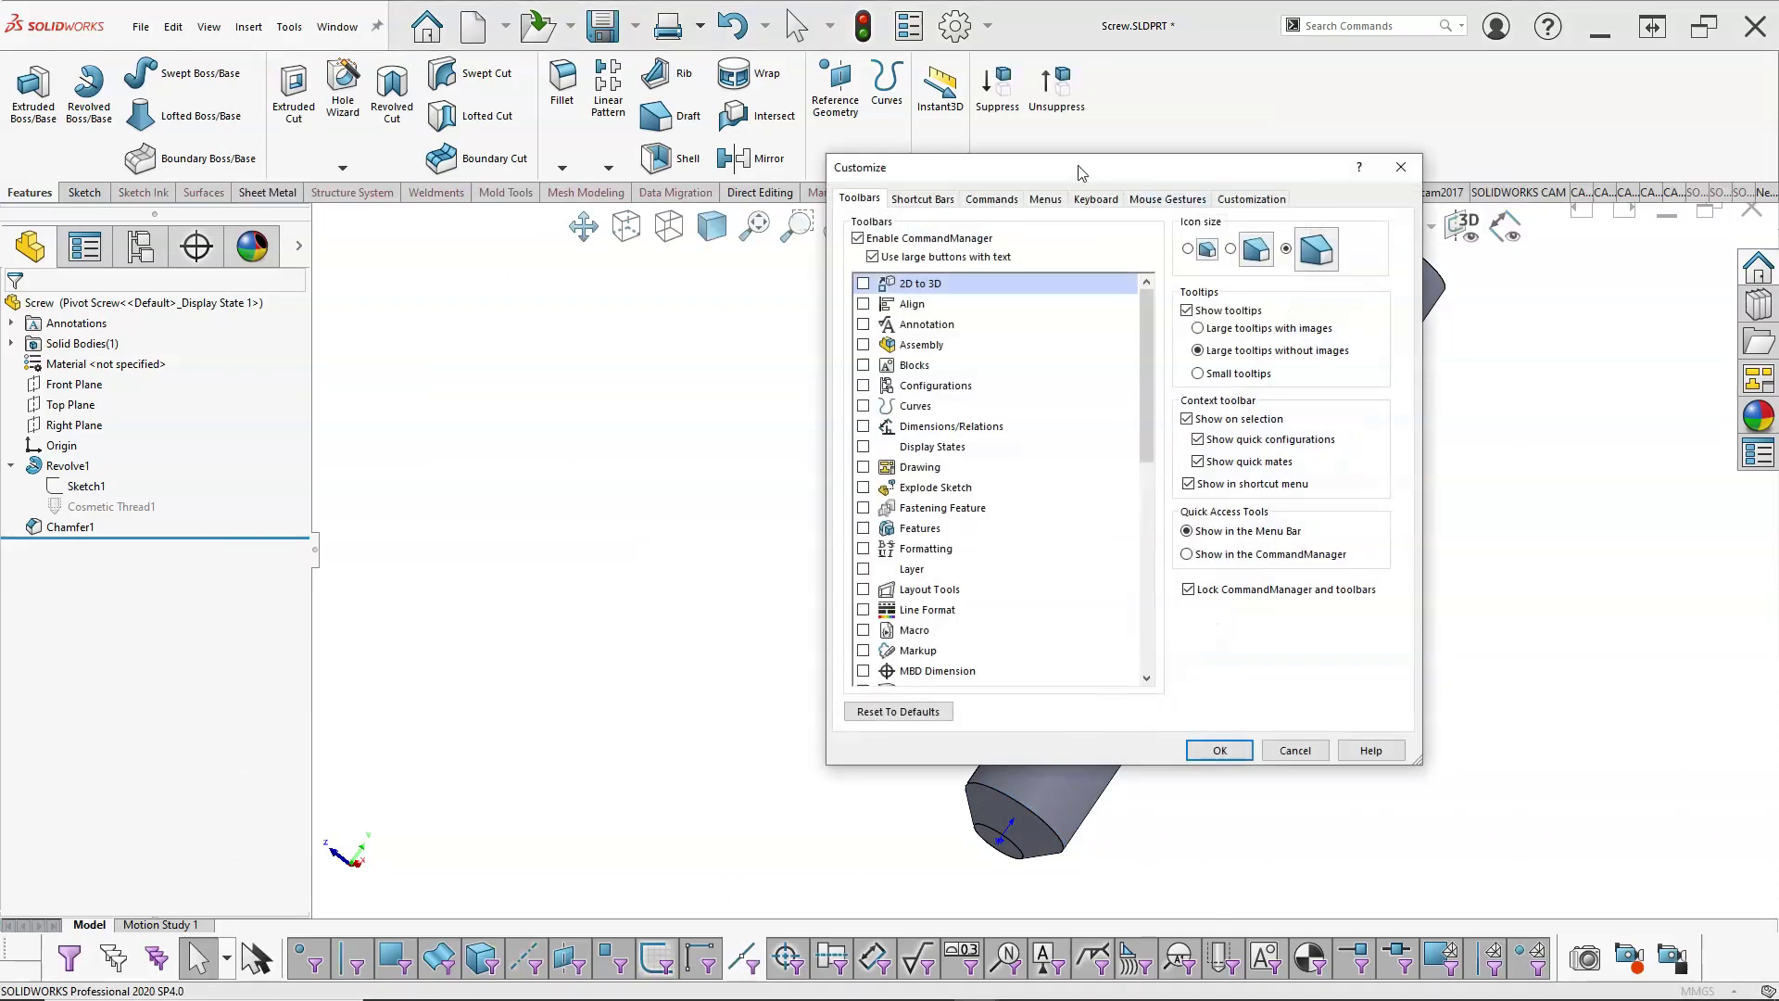
pyautogui.moveTo(1054, 167); pyautogui.dragTo(608, 135)
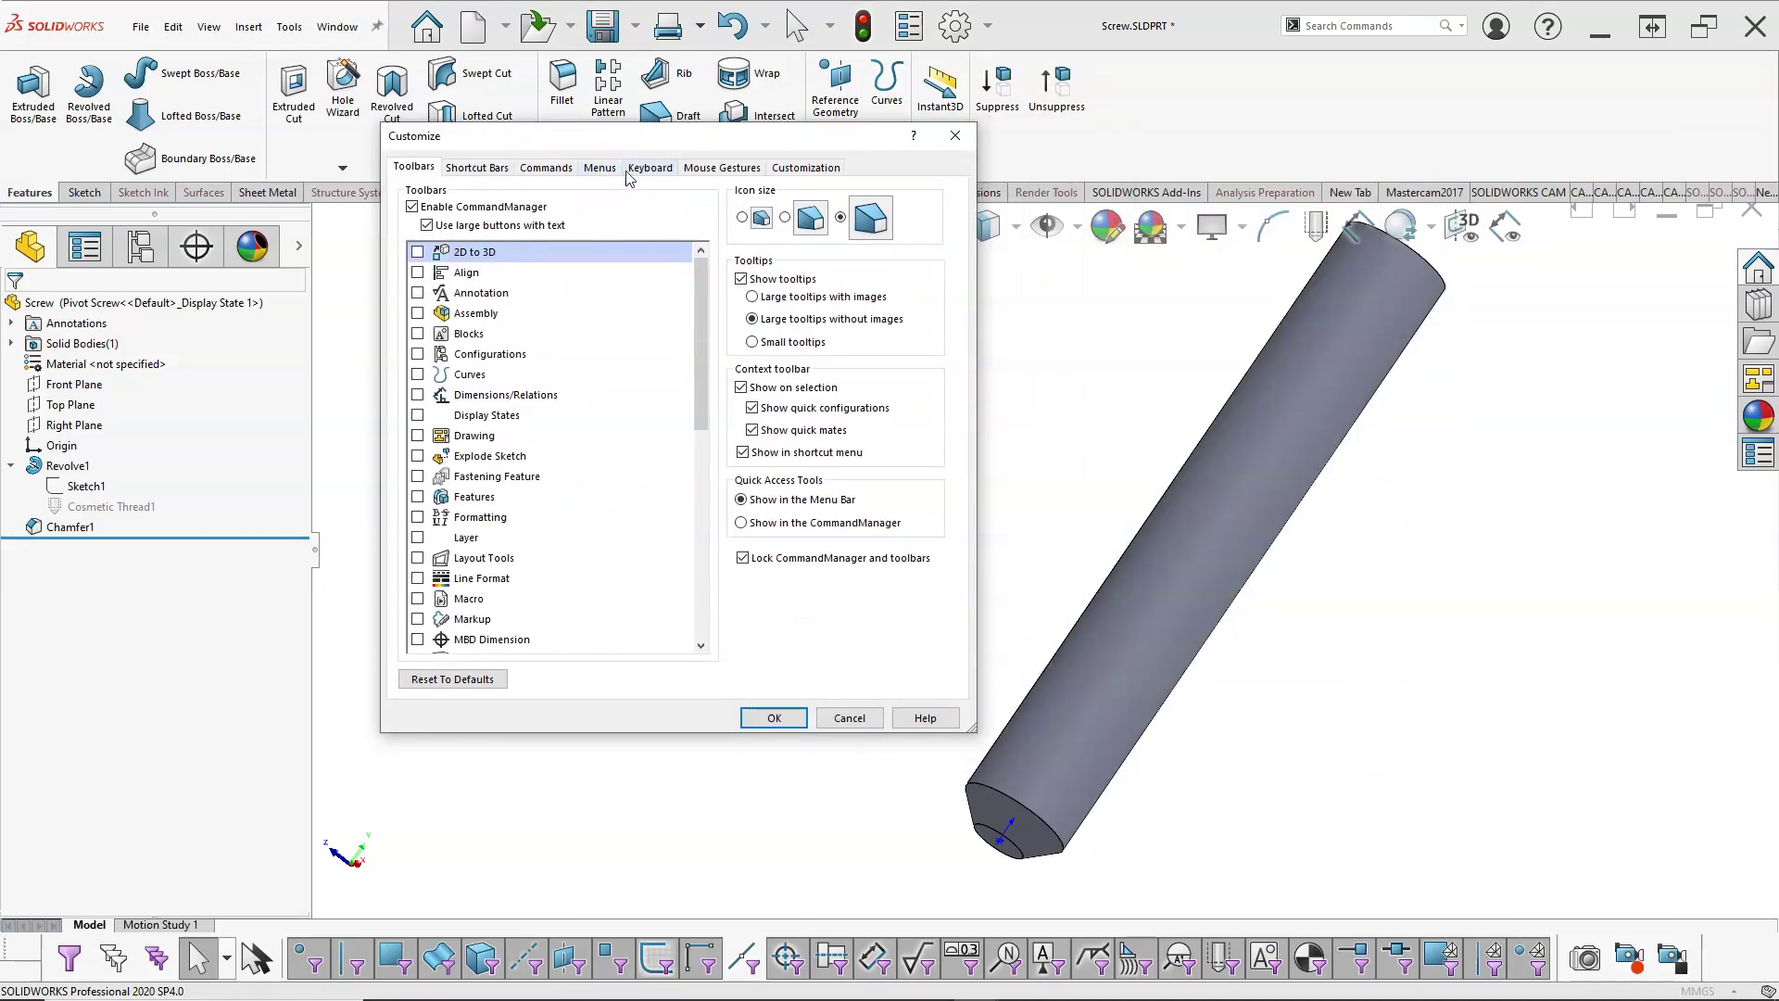
pyautogui.click(530, 169)
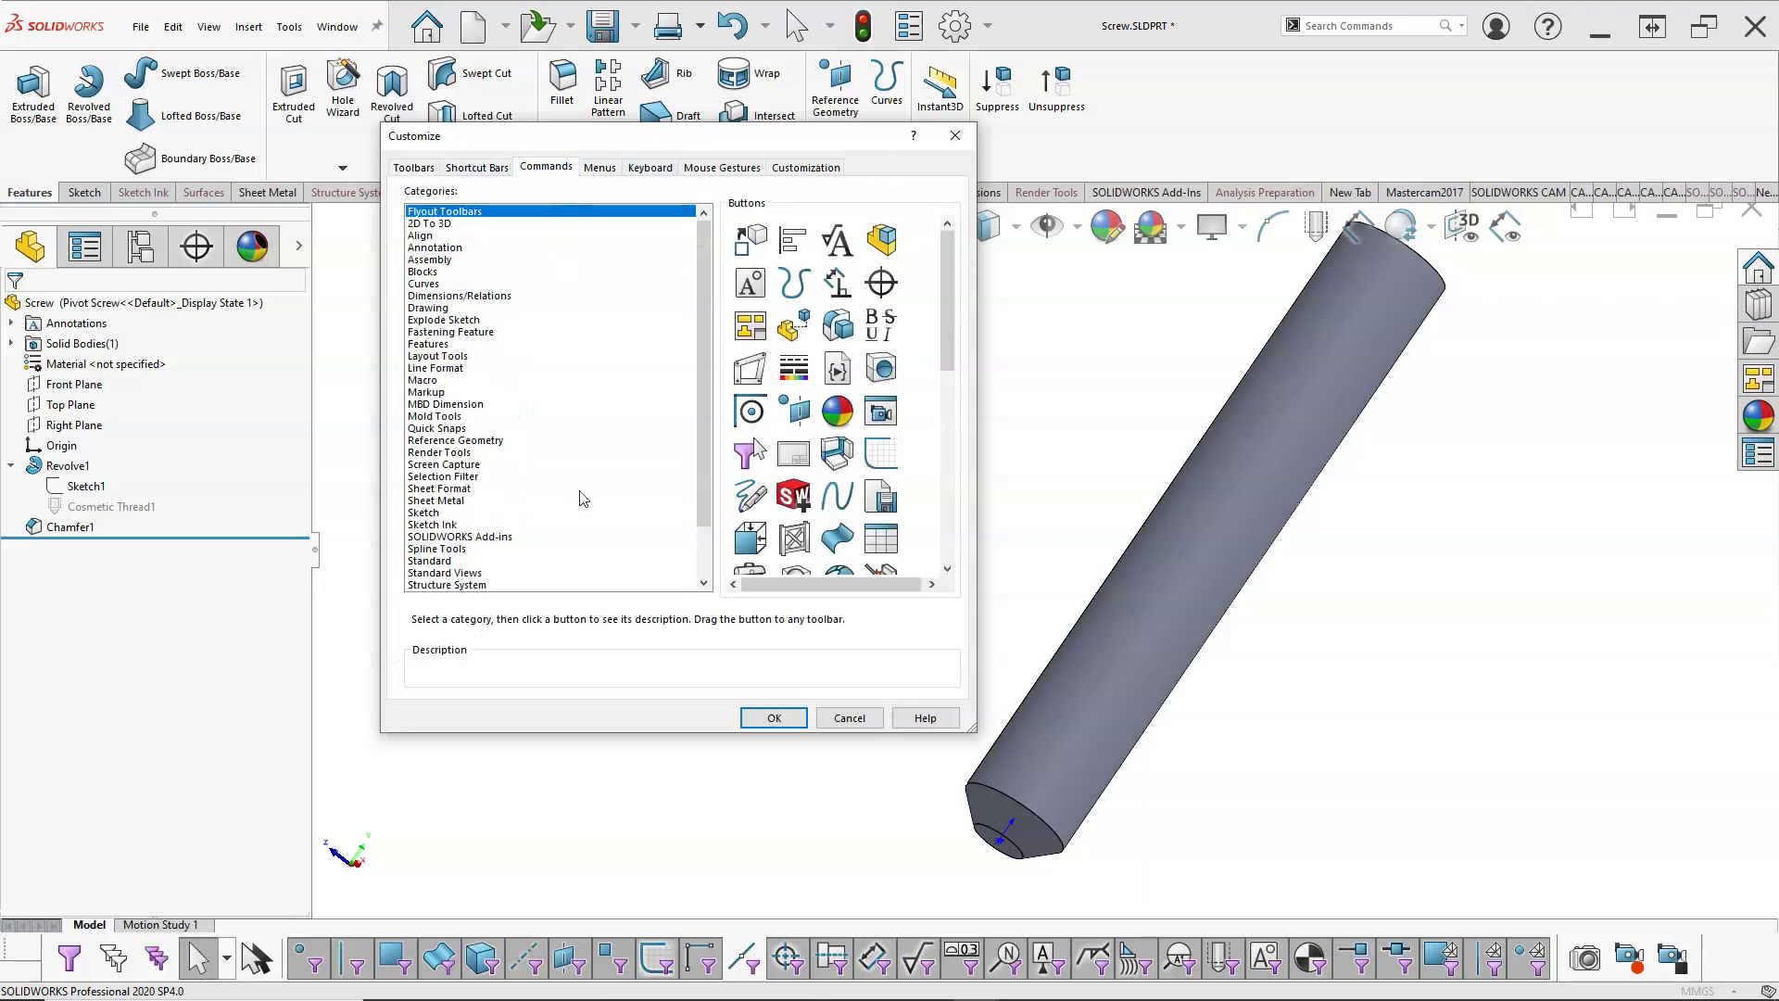
pyautogui.scroll(-2, 701, 331)
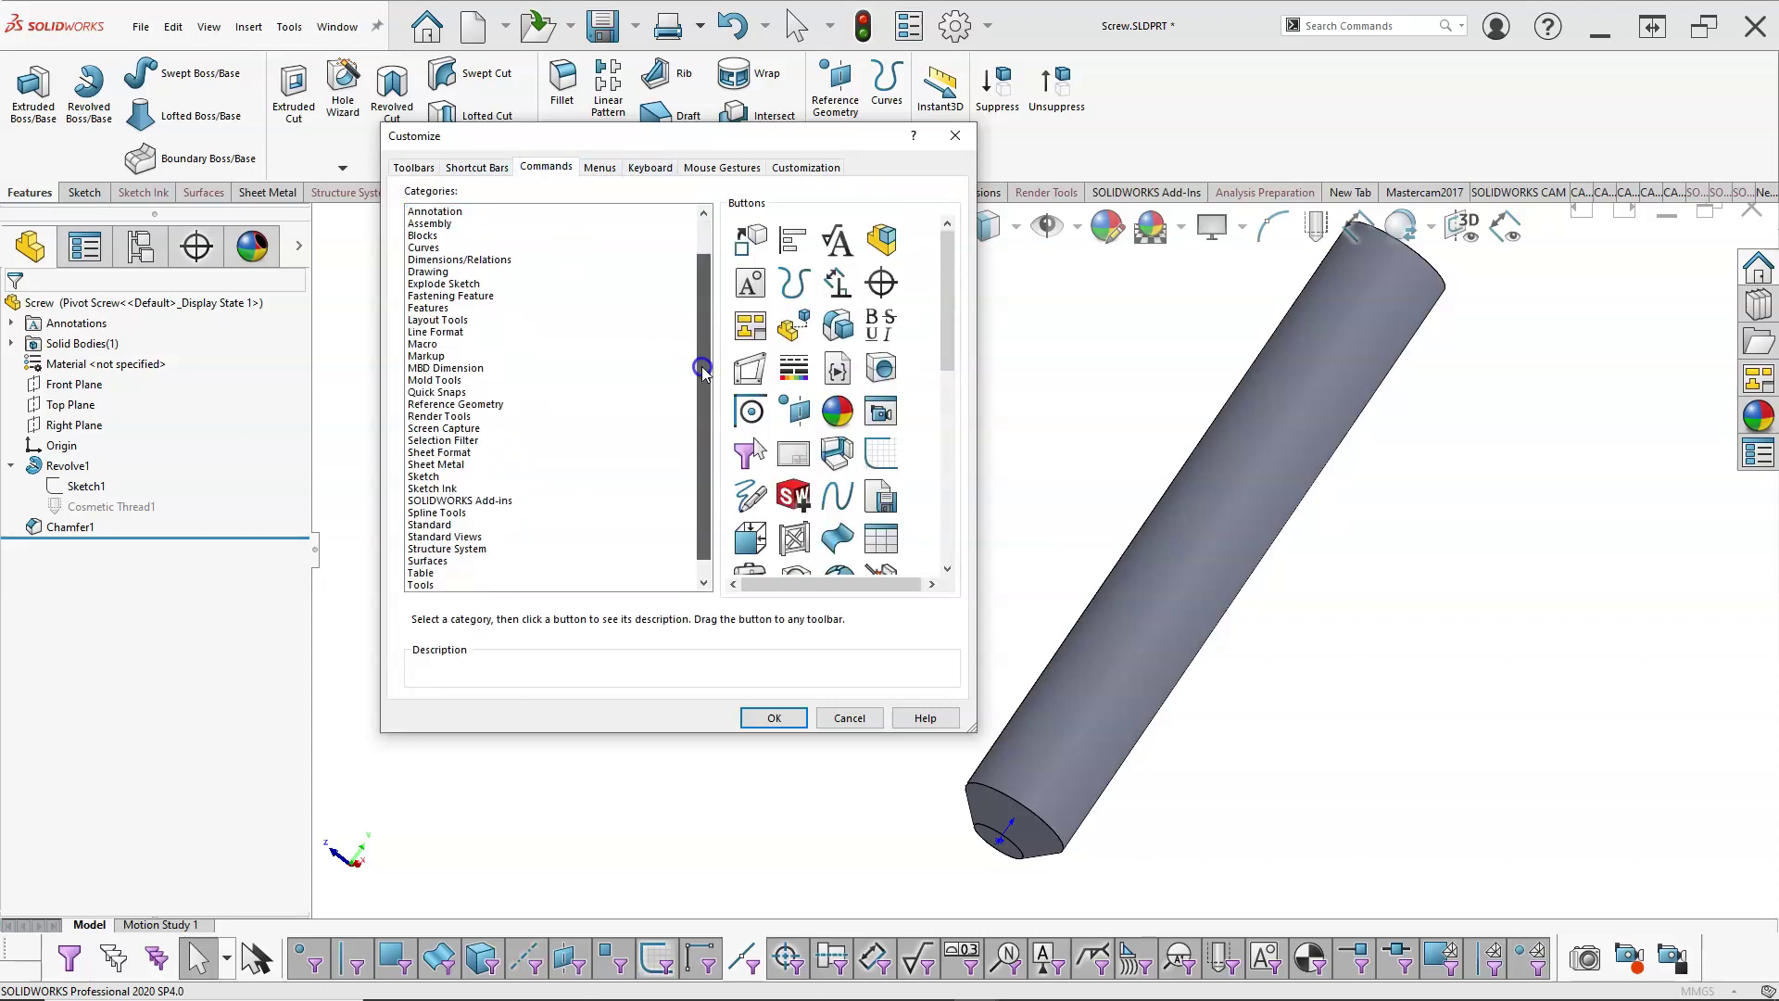
pyautogui.scroll(3, 595, 337)
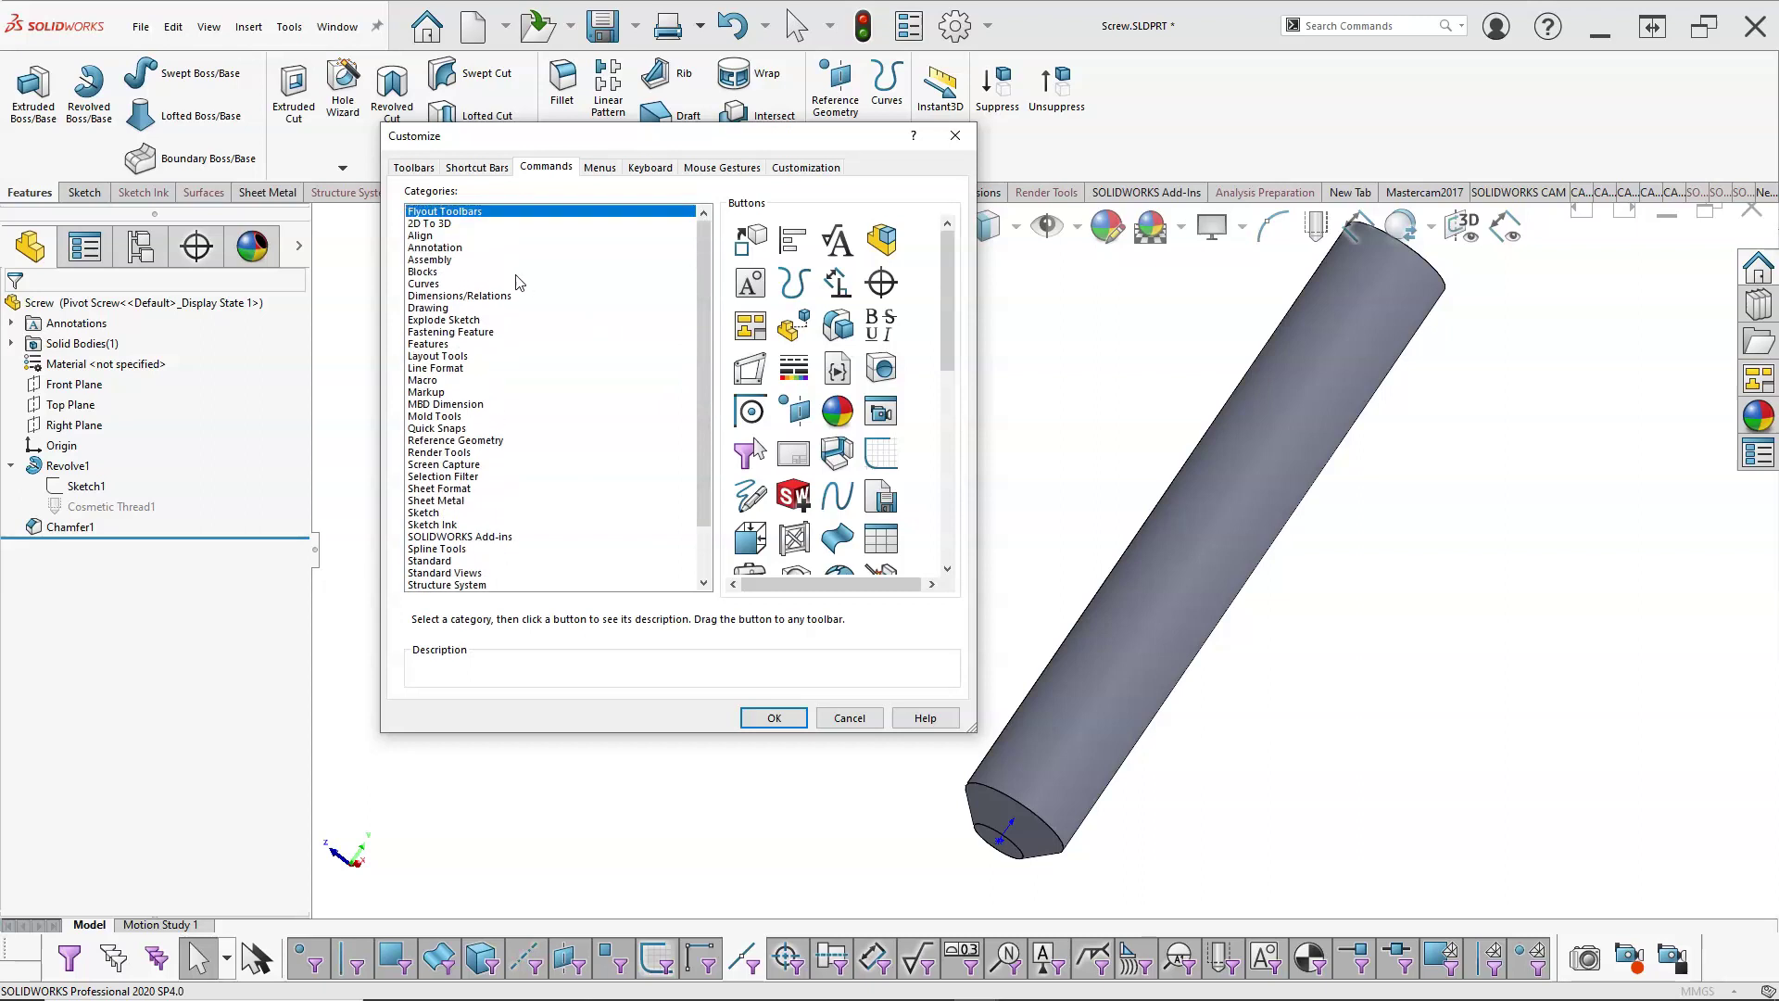
pyautogui.click(459, 249)
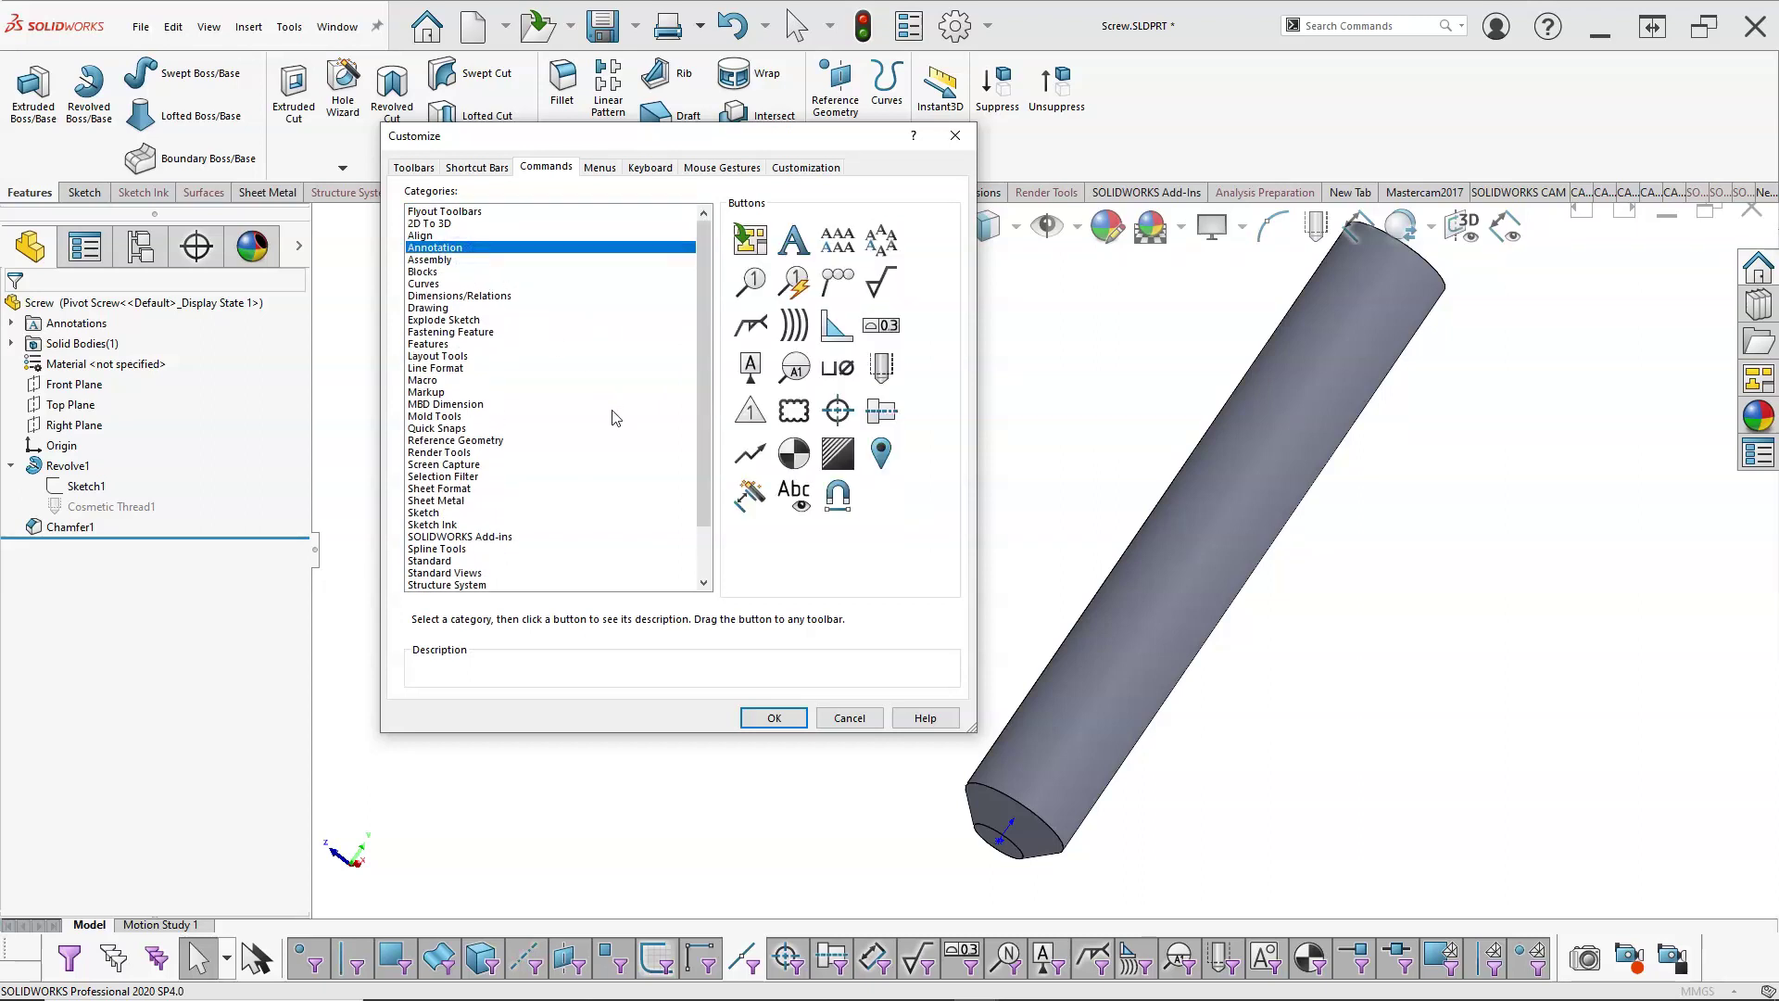
# - Browse the toolbar, shortcut bar and Annotation toolbar settings, then close Customize unchanged
pyautogui.click(415, 168)
pyautogui.click(486, 168)
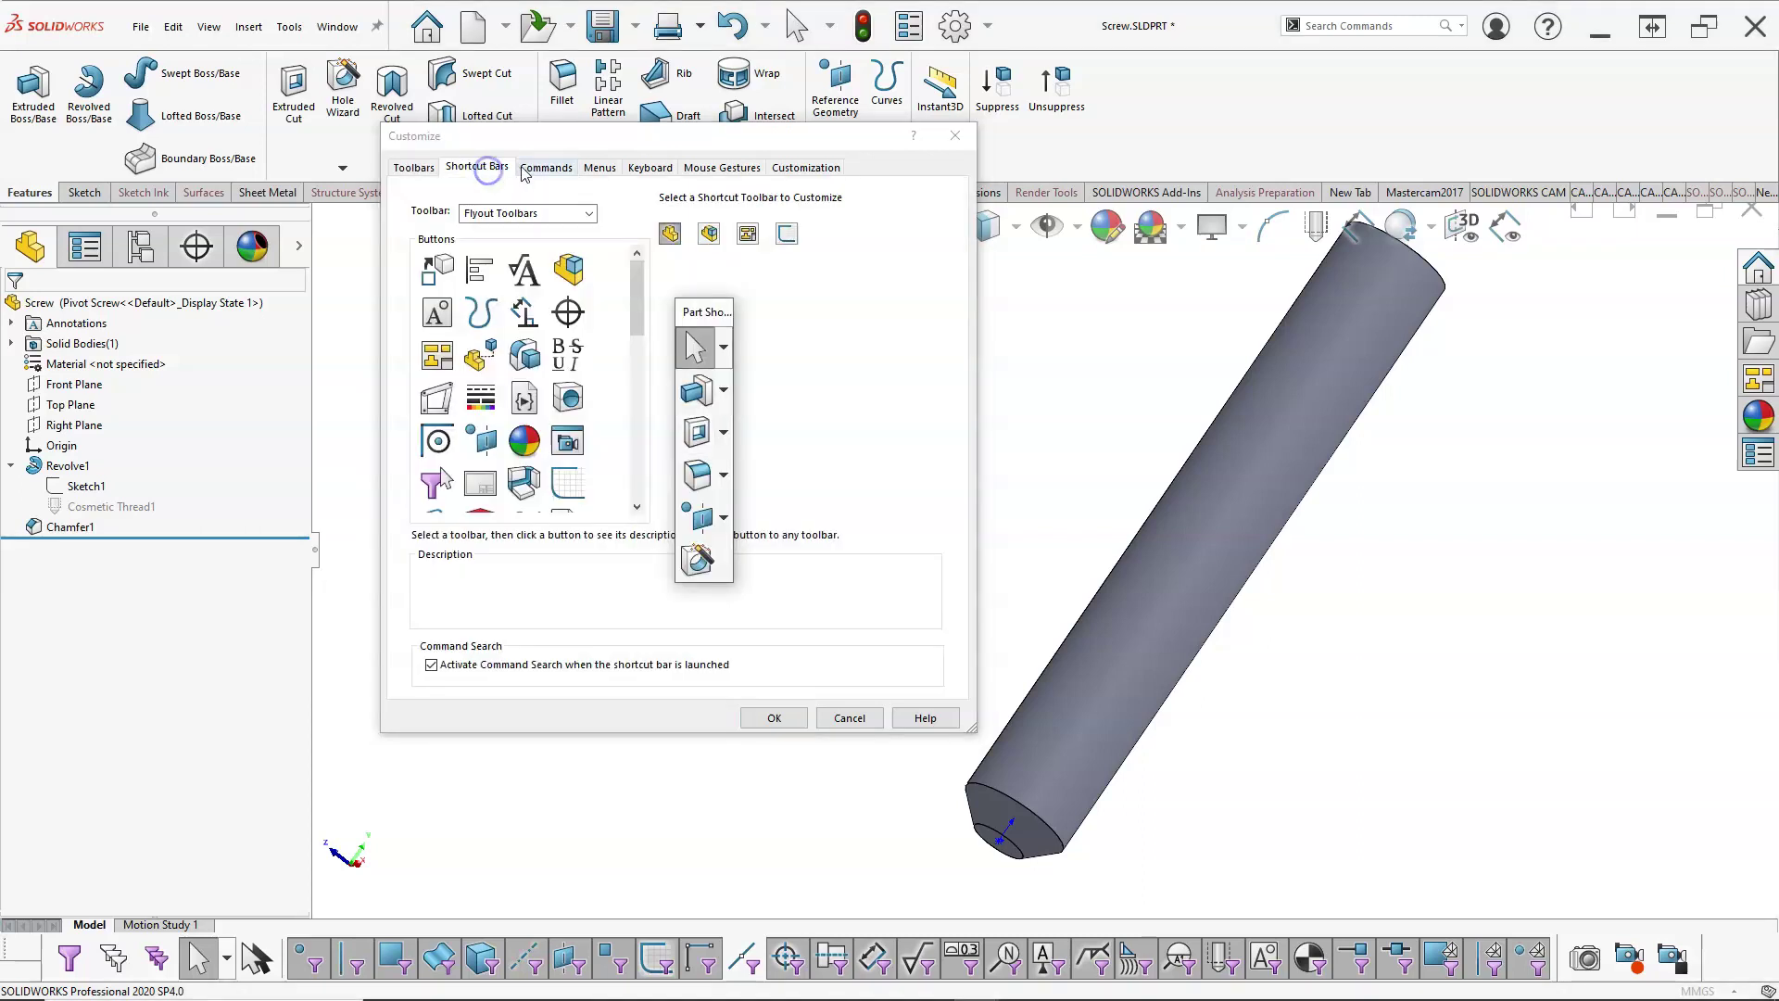
pyautogui.click(526, 171)
pyautogui.click(478, 167)
pyautogui.click(572, 175)
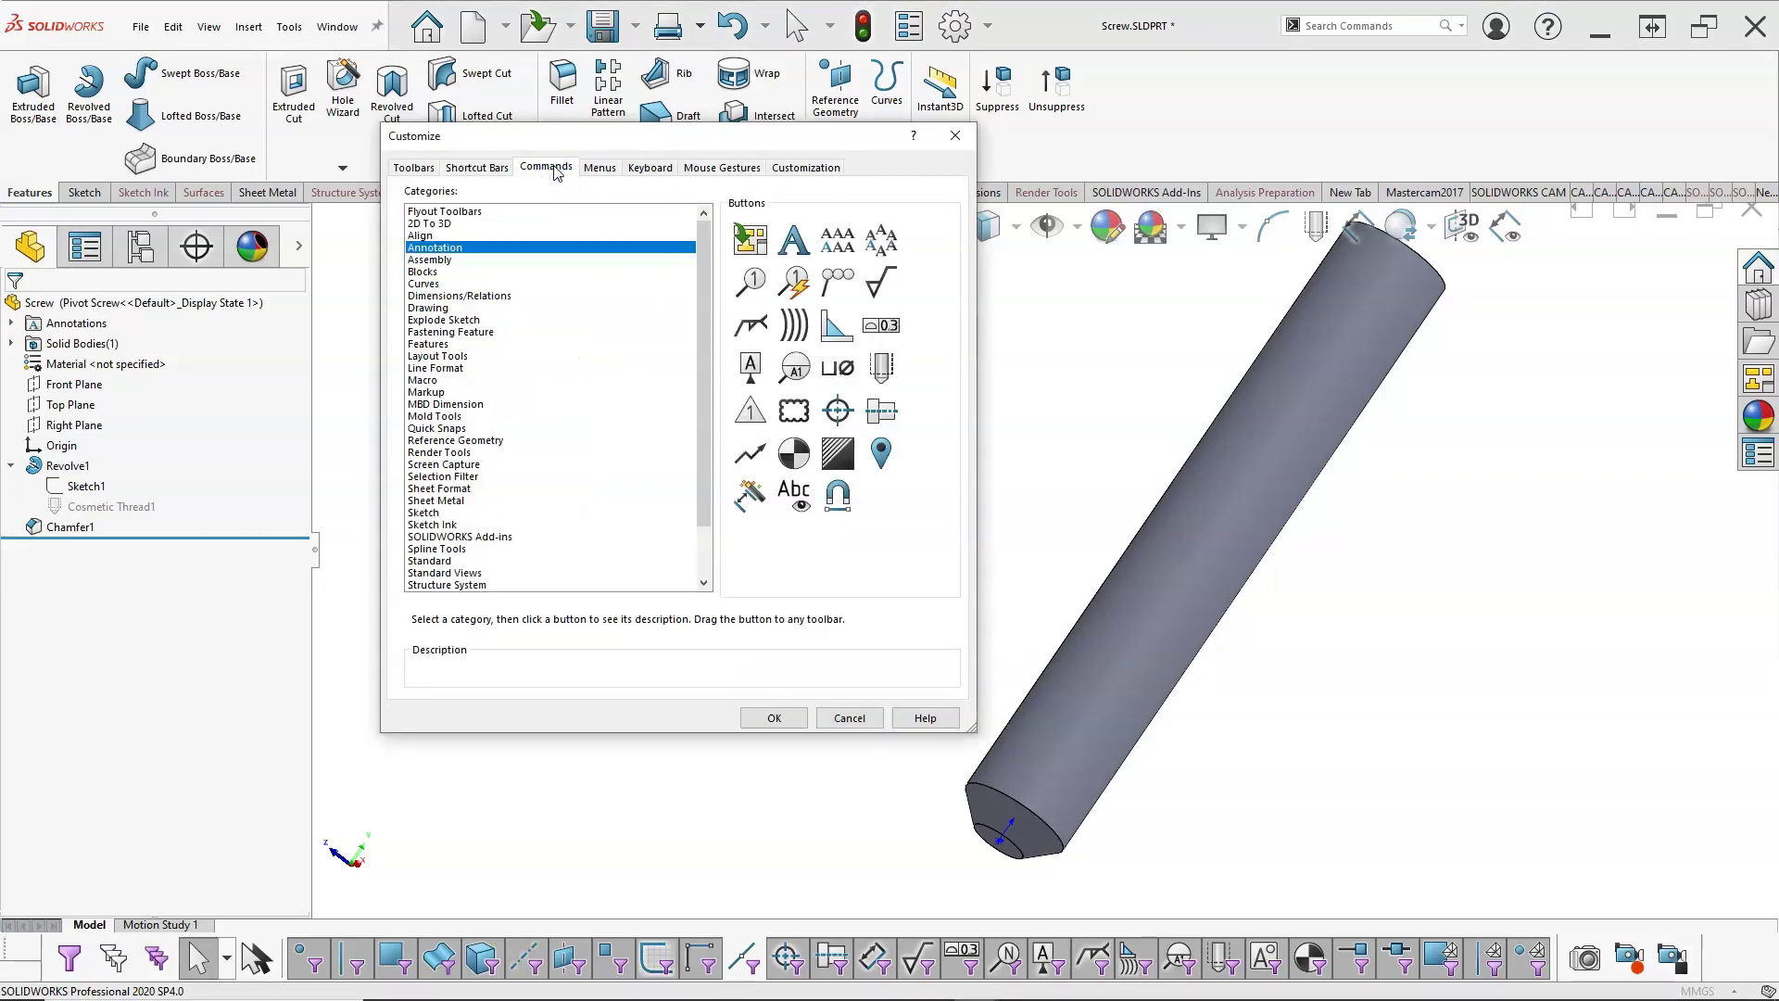
pyautogui.click(478, 167)
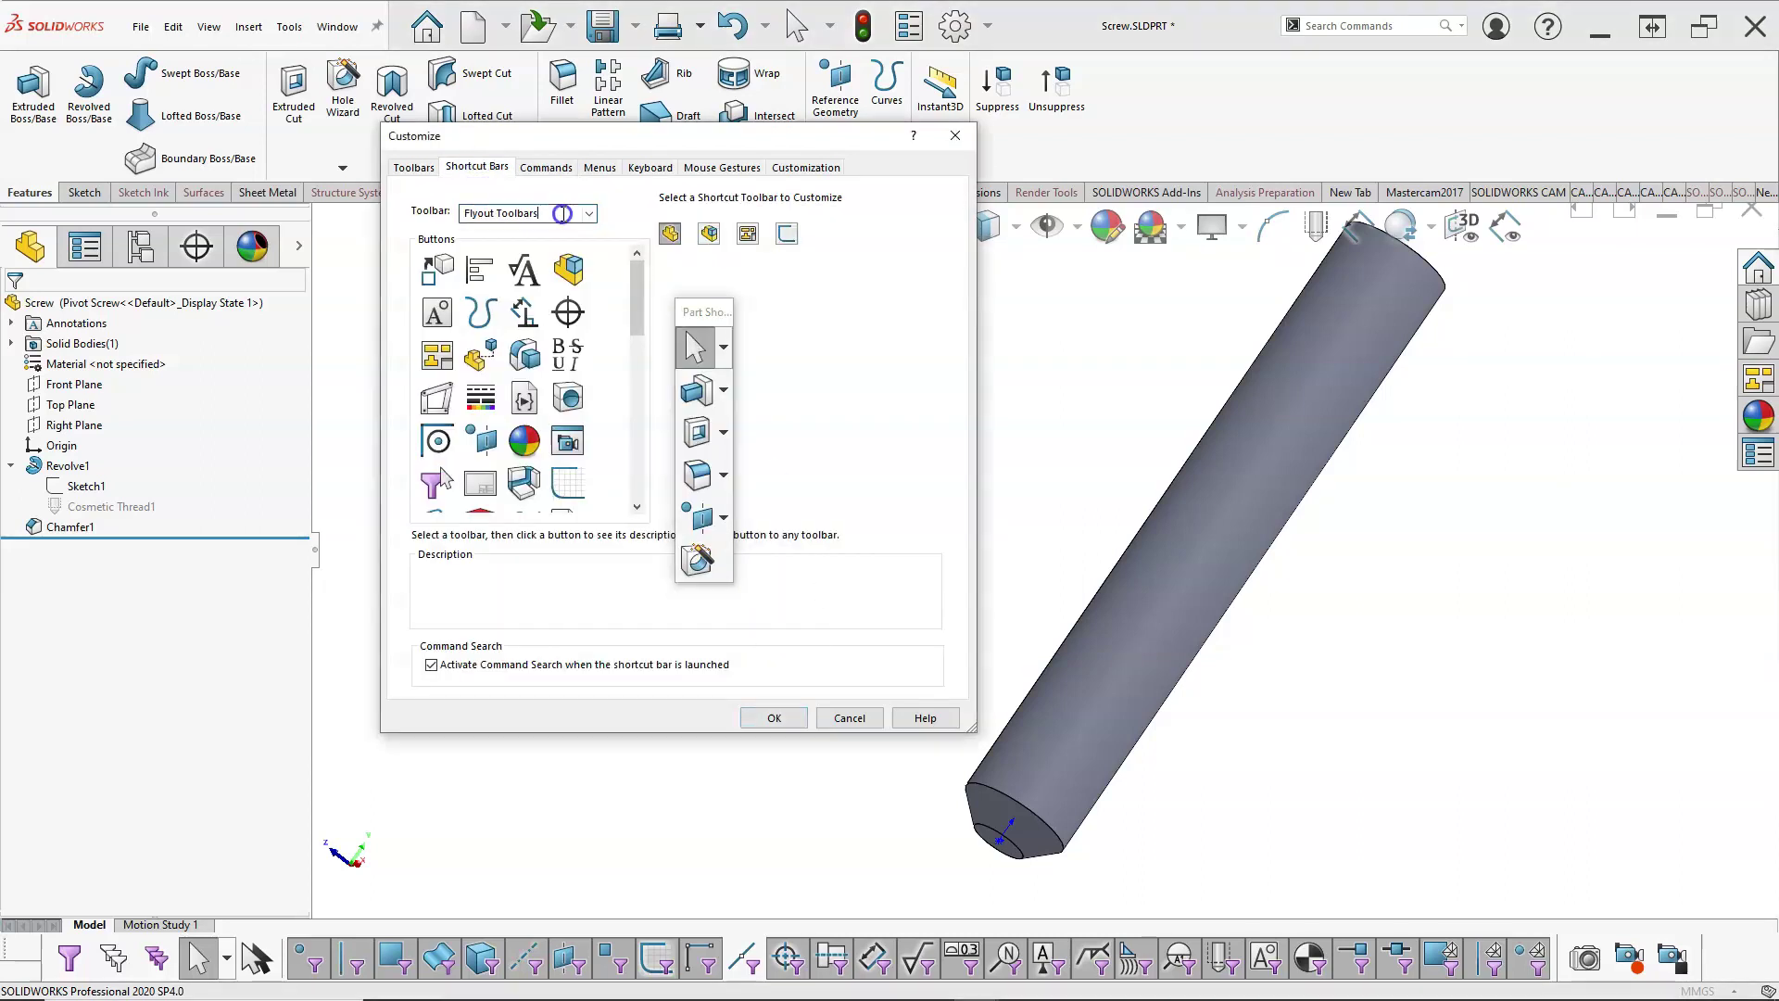
pyautogui.click(589, 214)
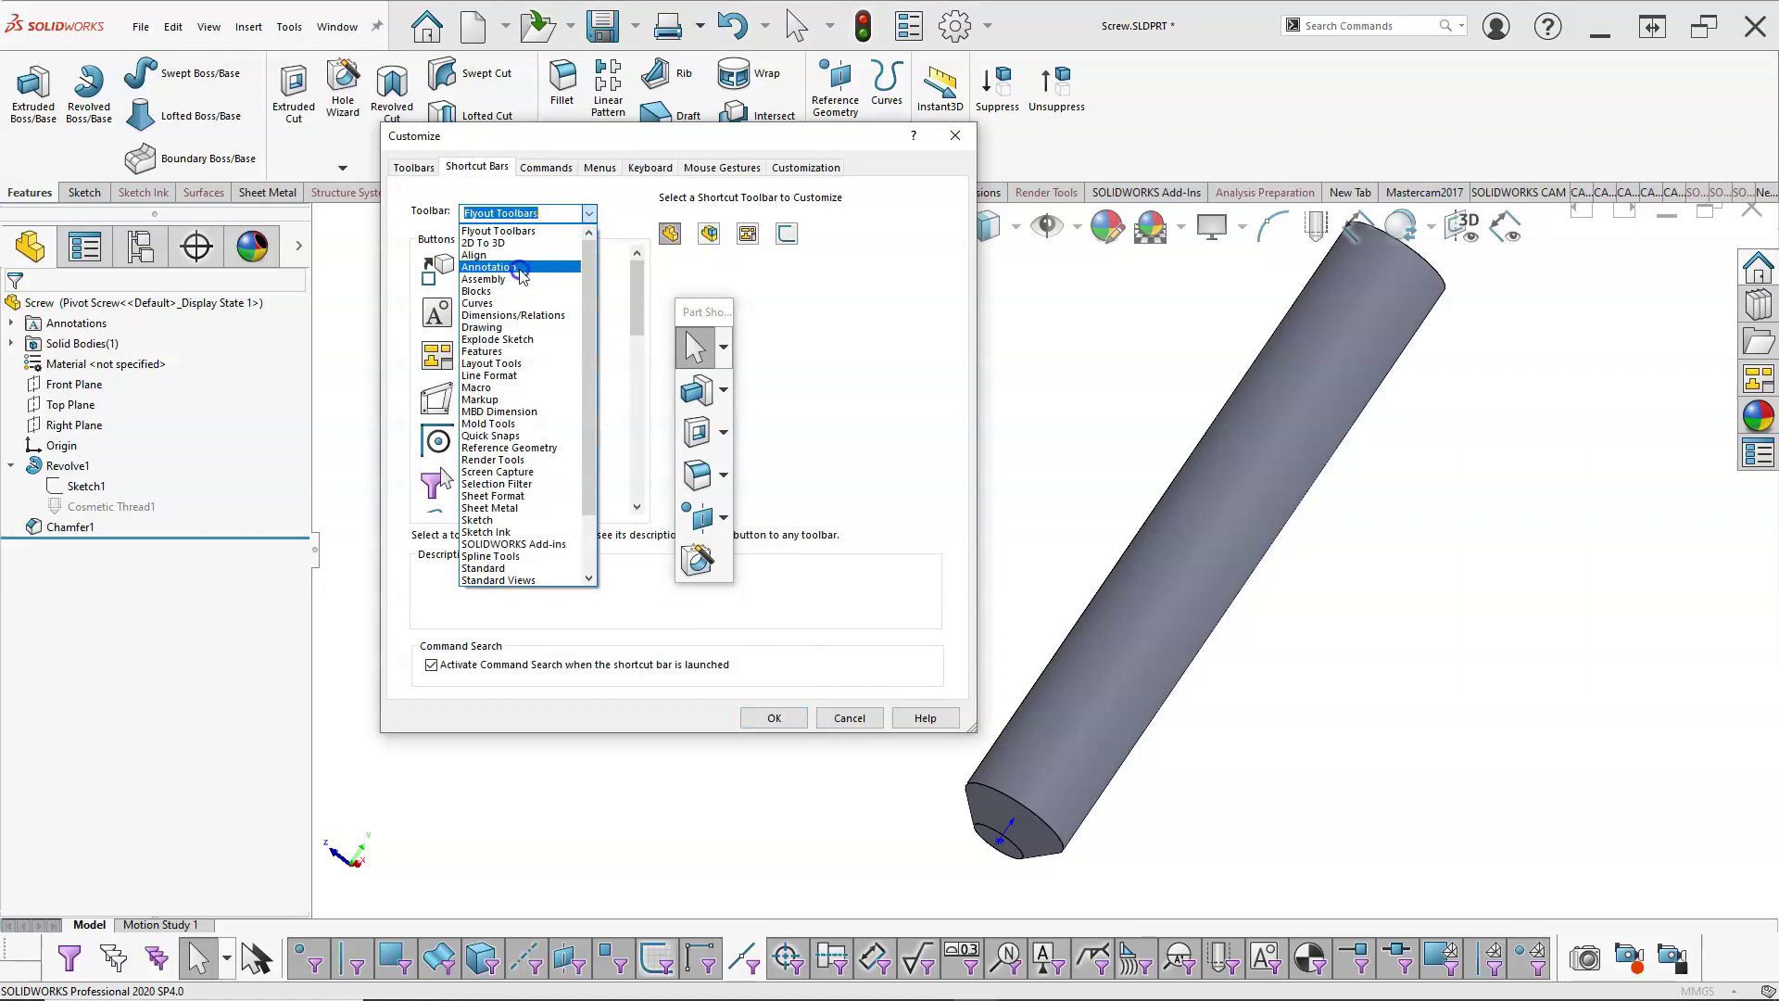
pyautogui.click(505, 267)
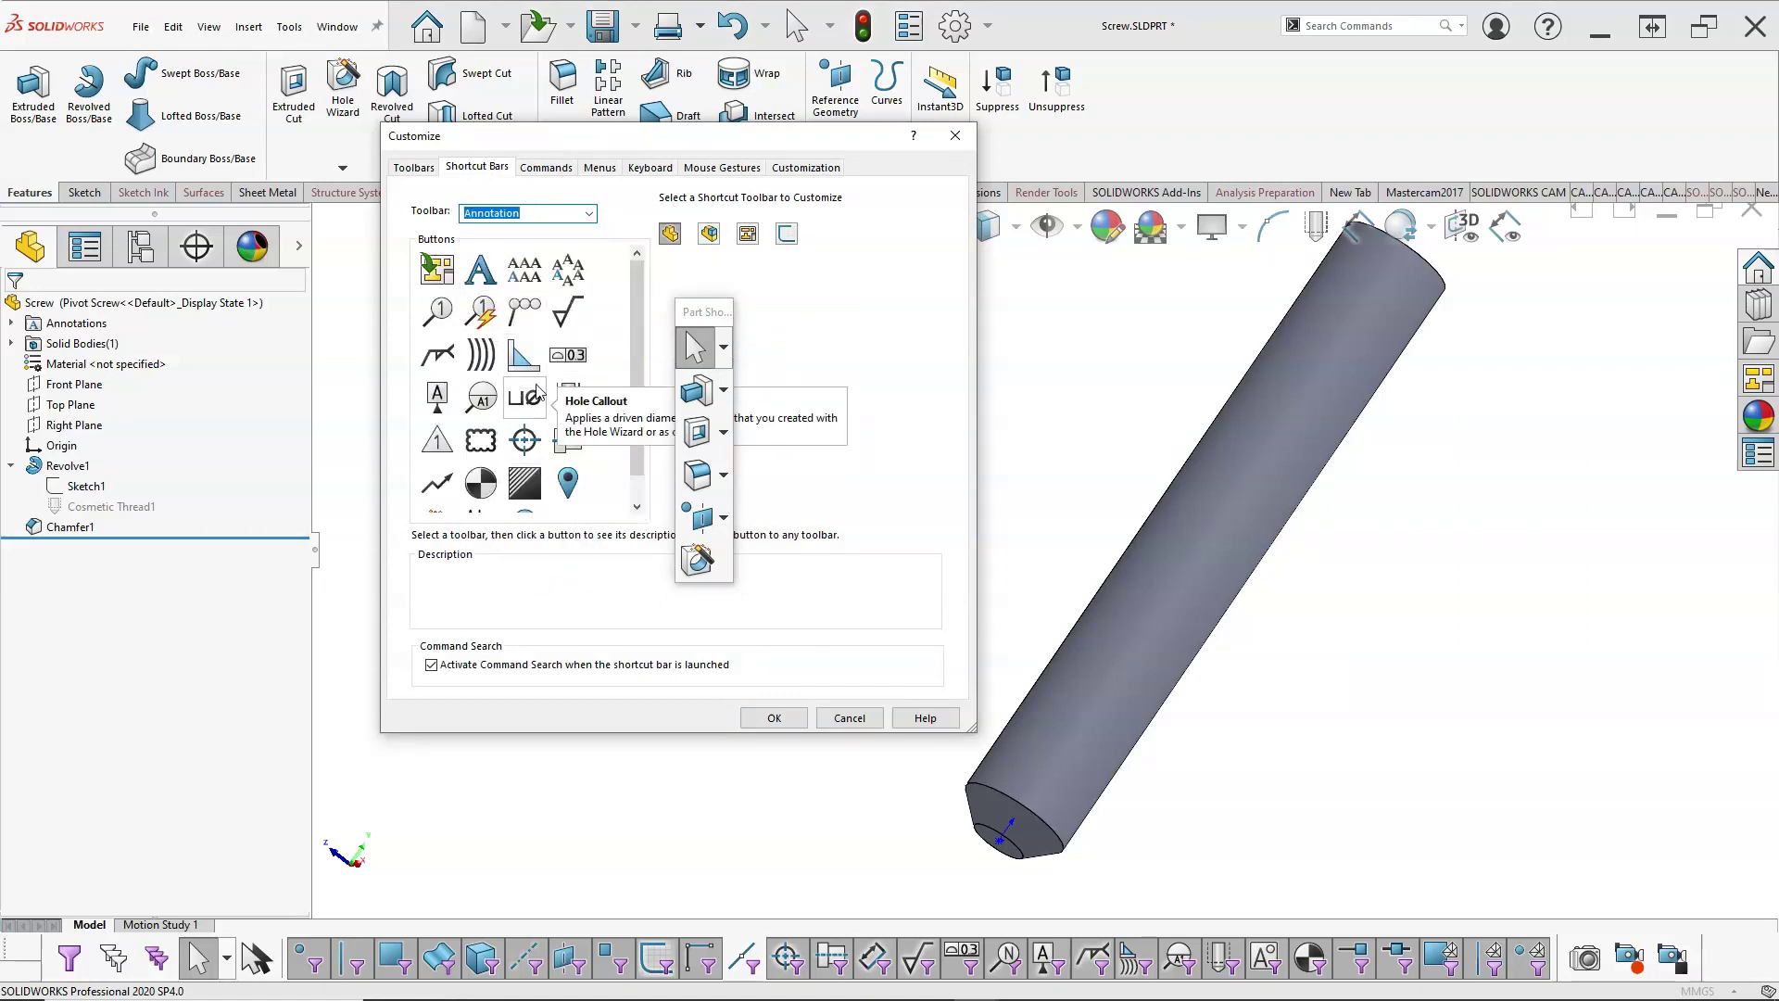
pyautogui.scroll(-2, 508, 411)
pyautogui.scroll(1, 507, 412)
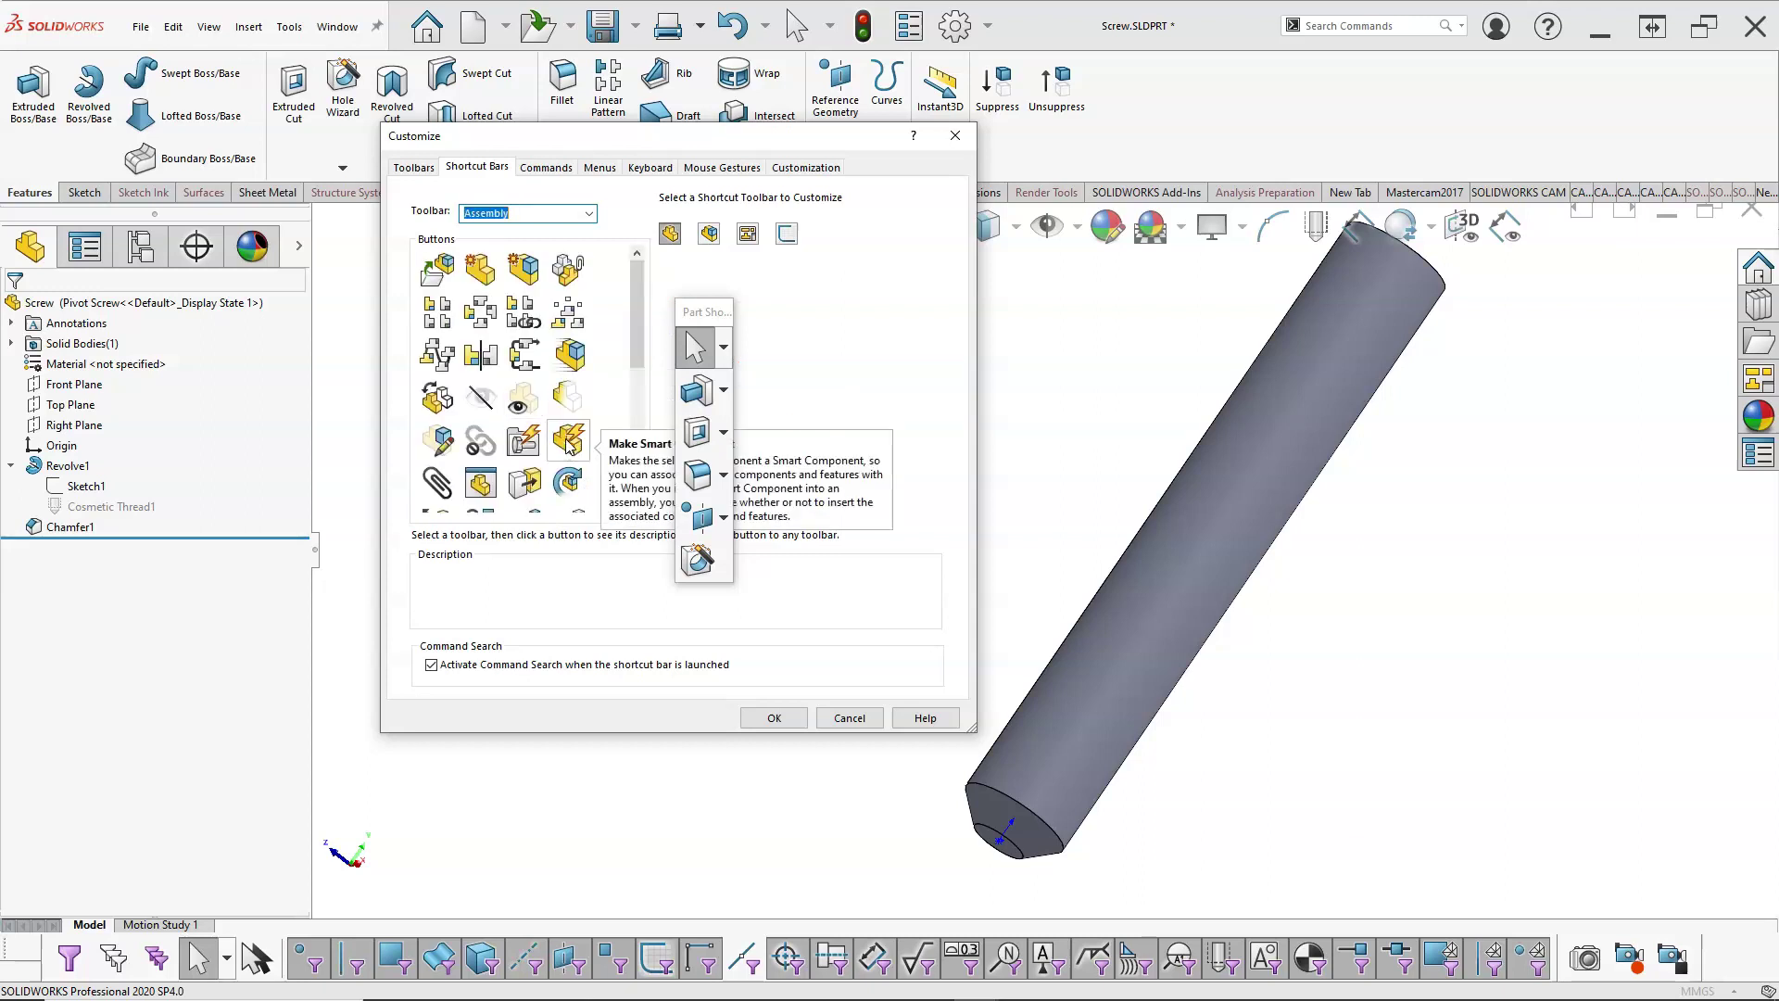
pyautogui.scroll(1, 569, 446)
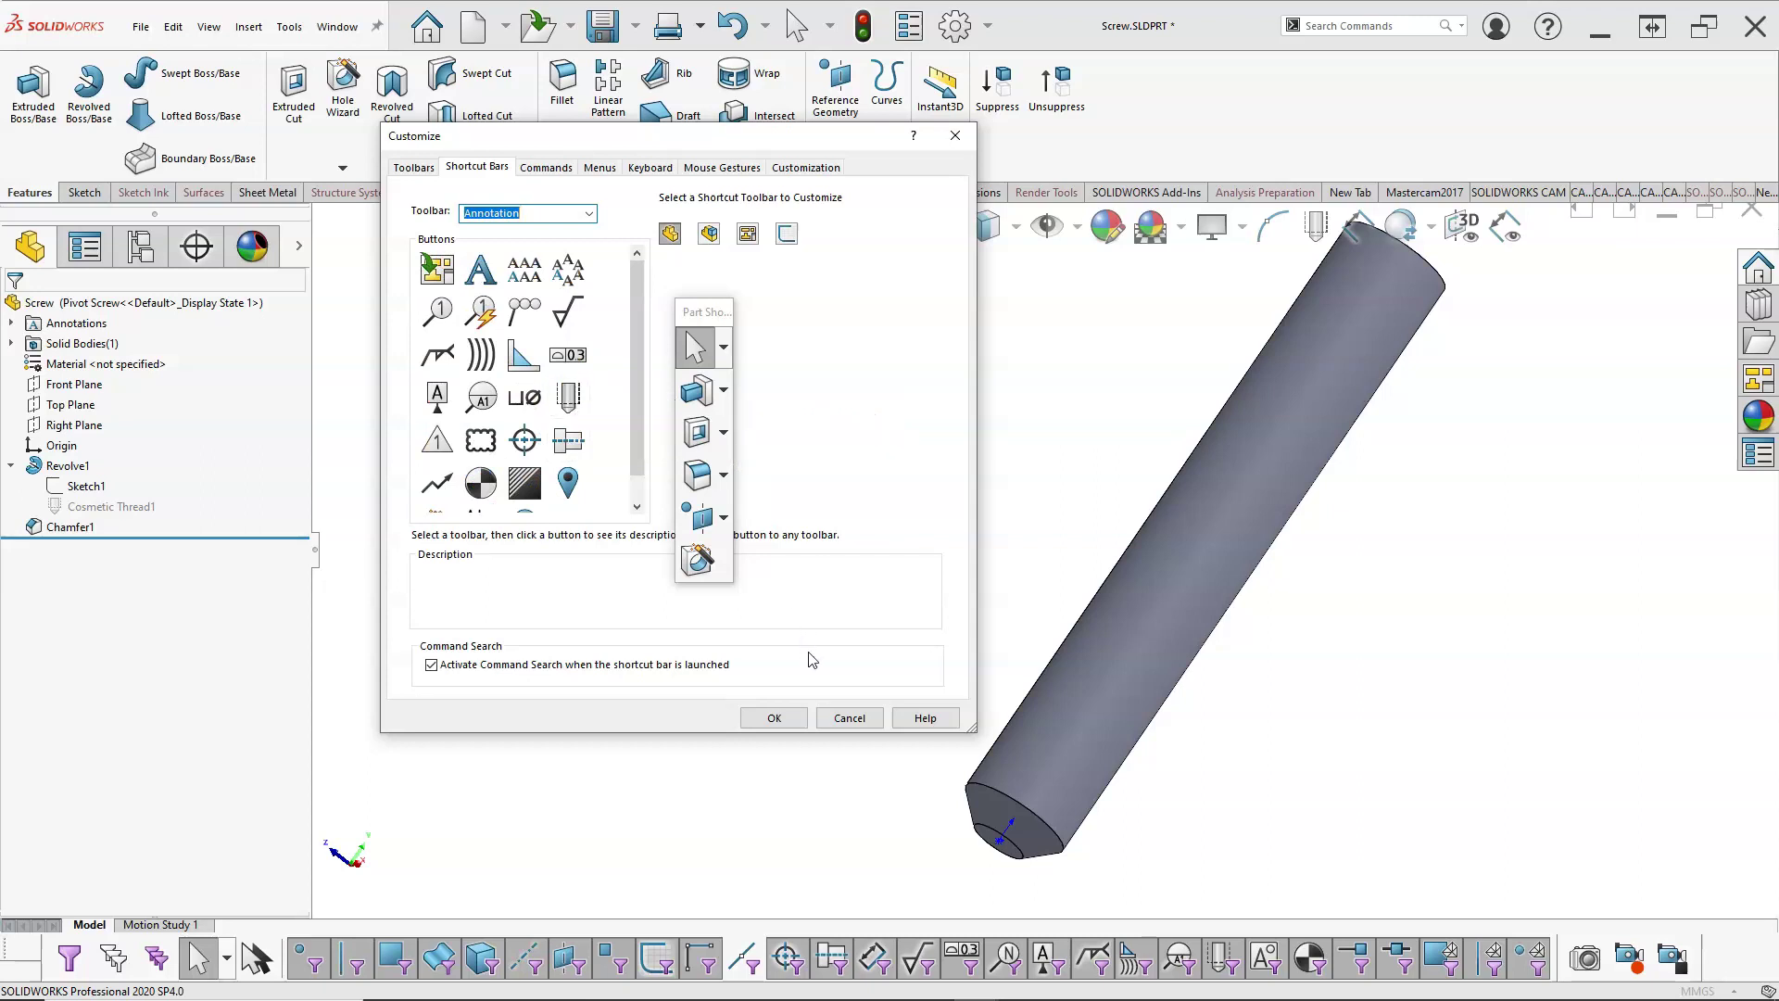
pyautogui.click(848, 718)
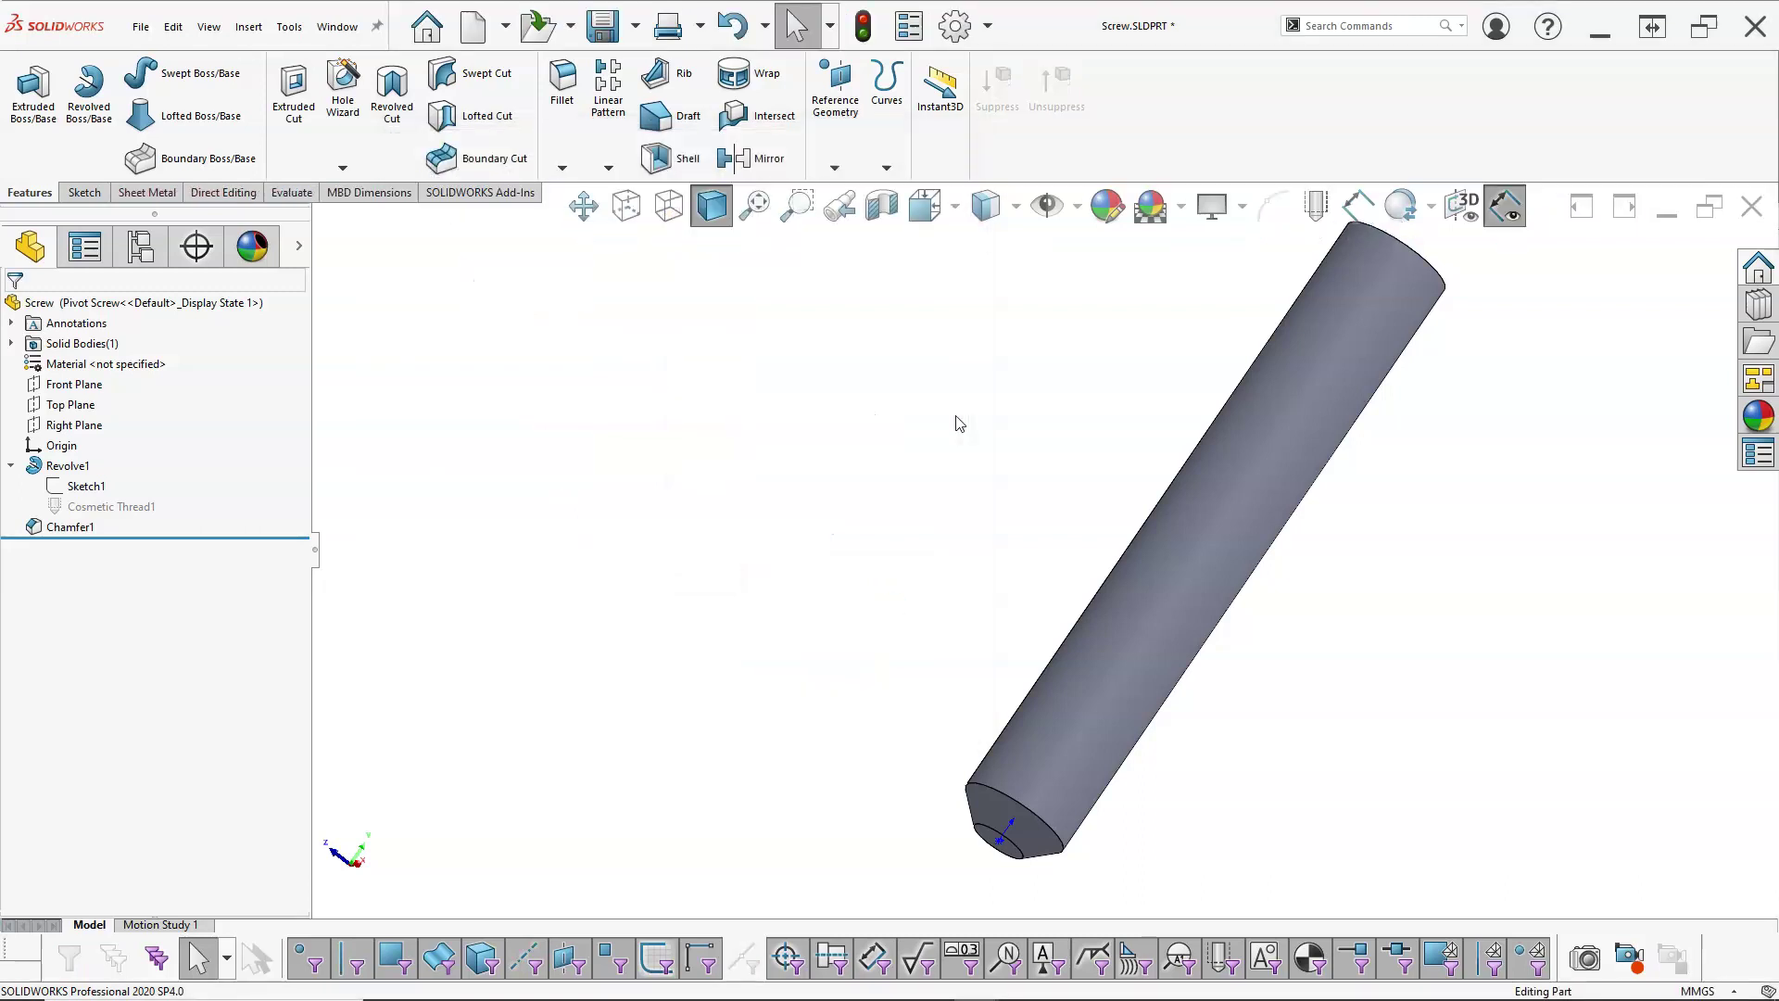
# - Search for 'cos' to start Cosmetic Thread, then cancel it
pyautogui.click(1384, 25)
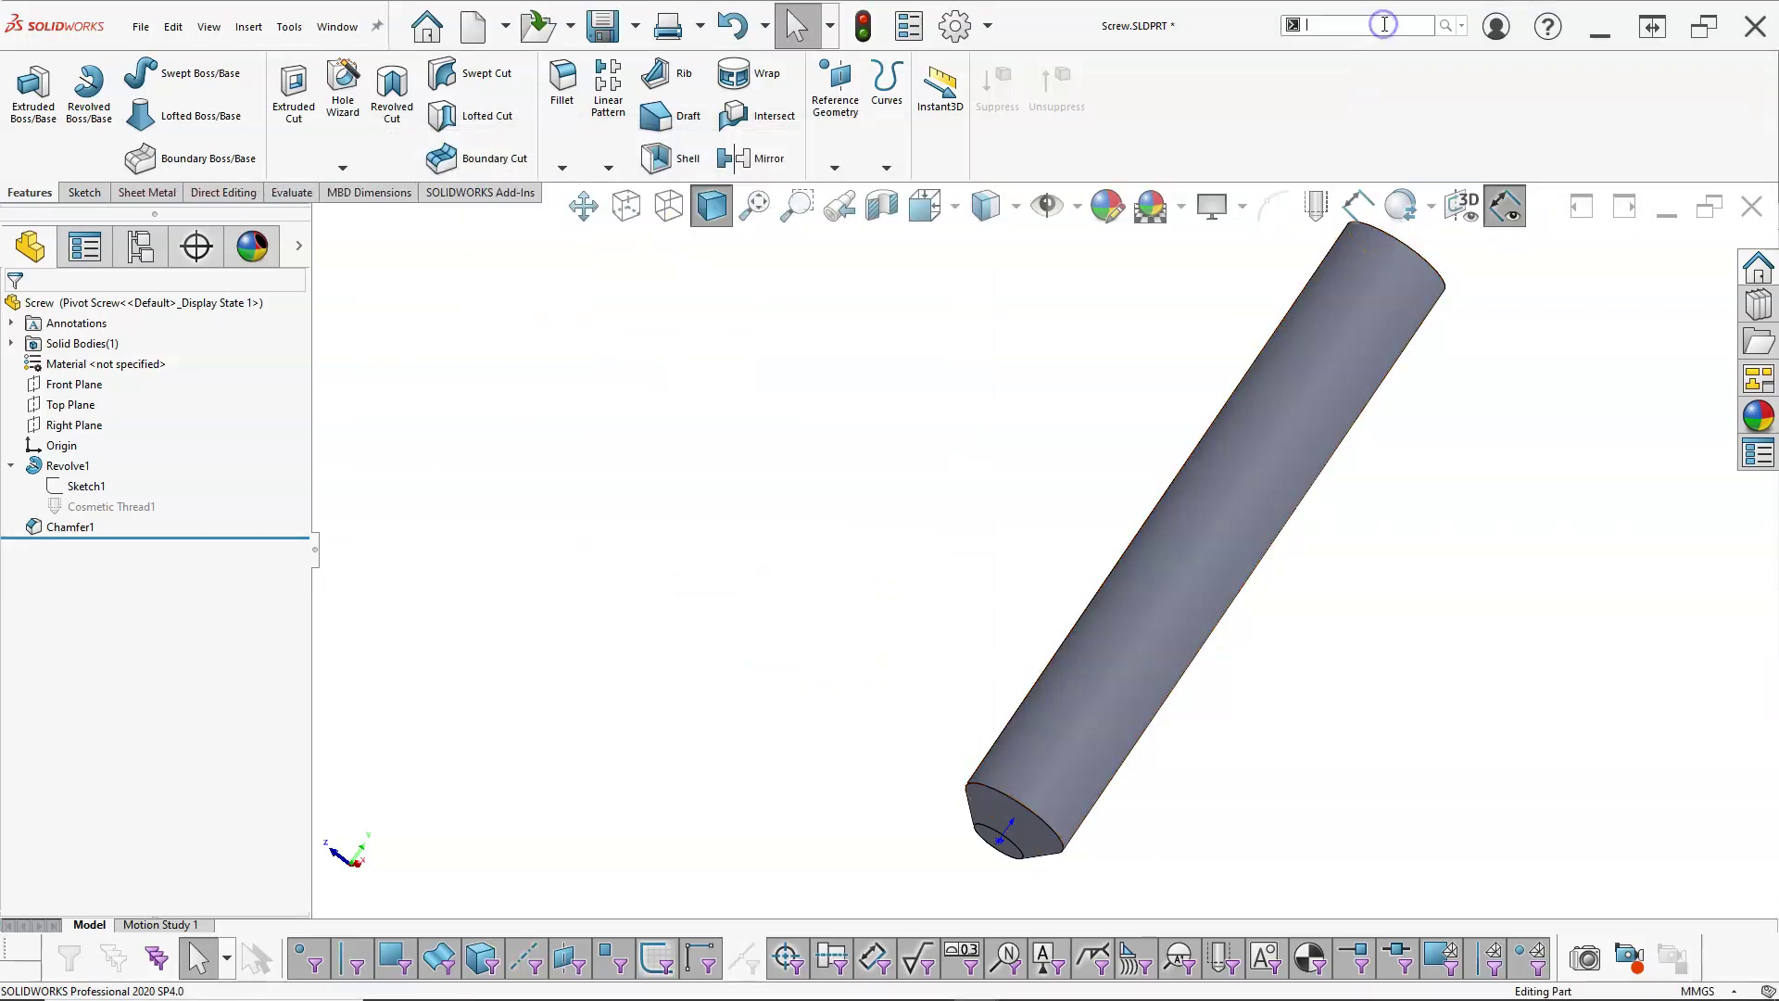
pyautogui.write('cos')
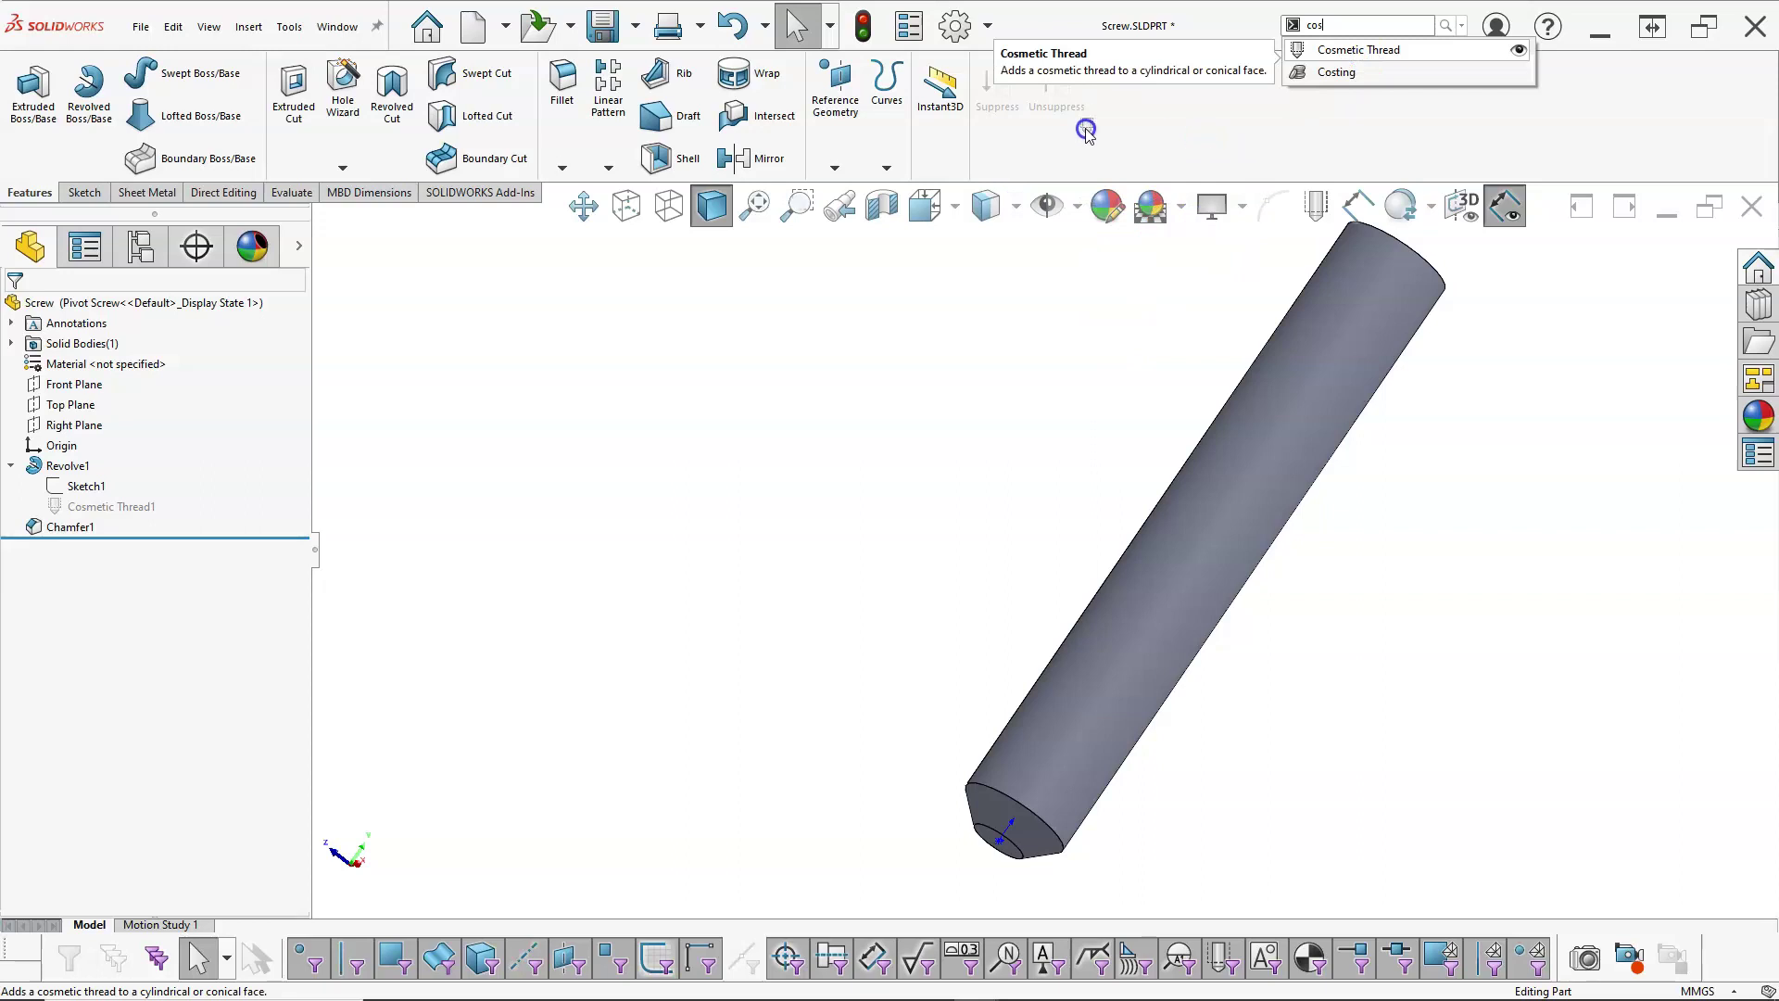
pyautogui.click(1375, 51)
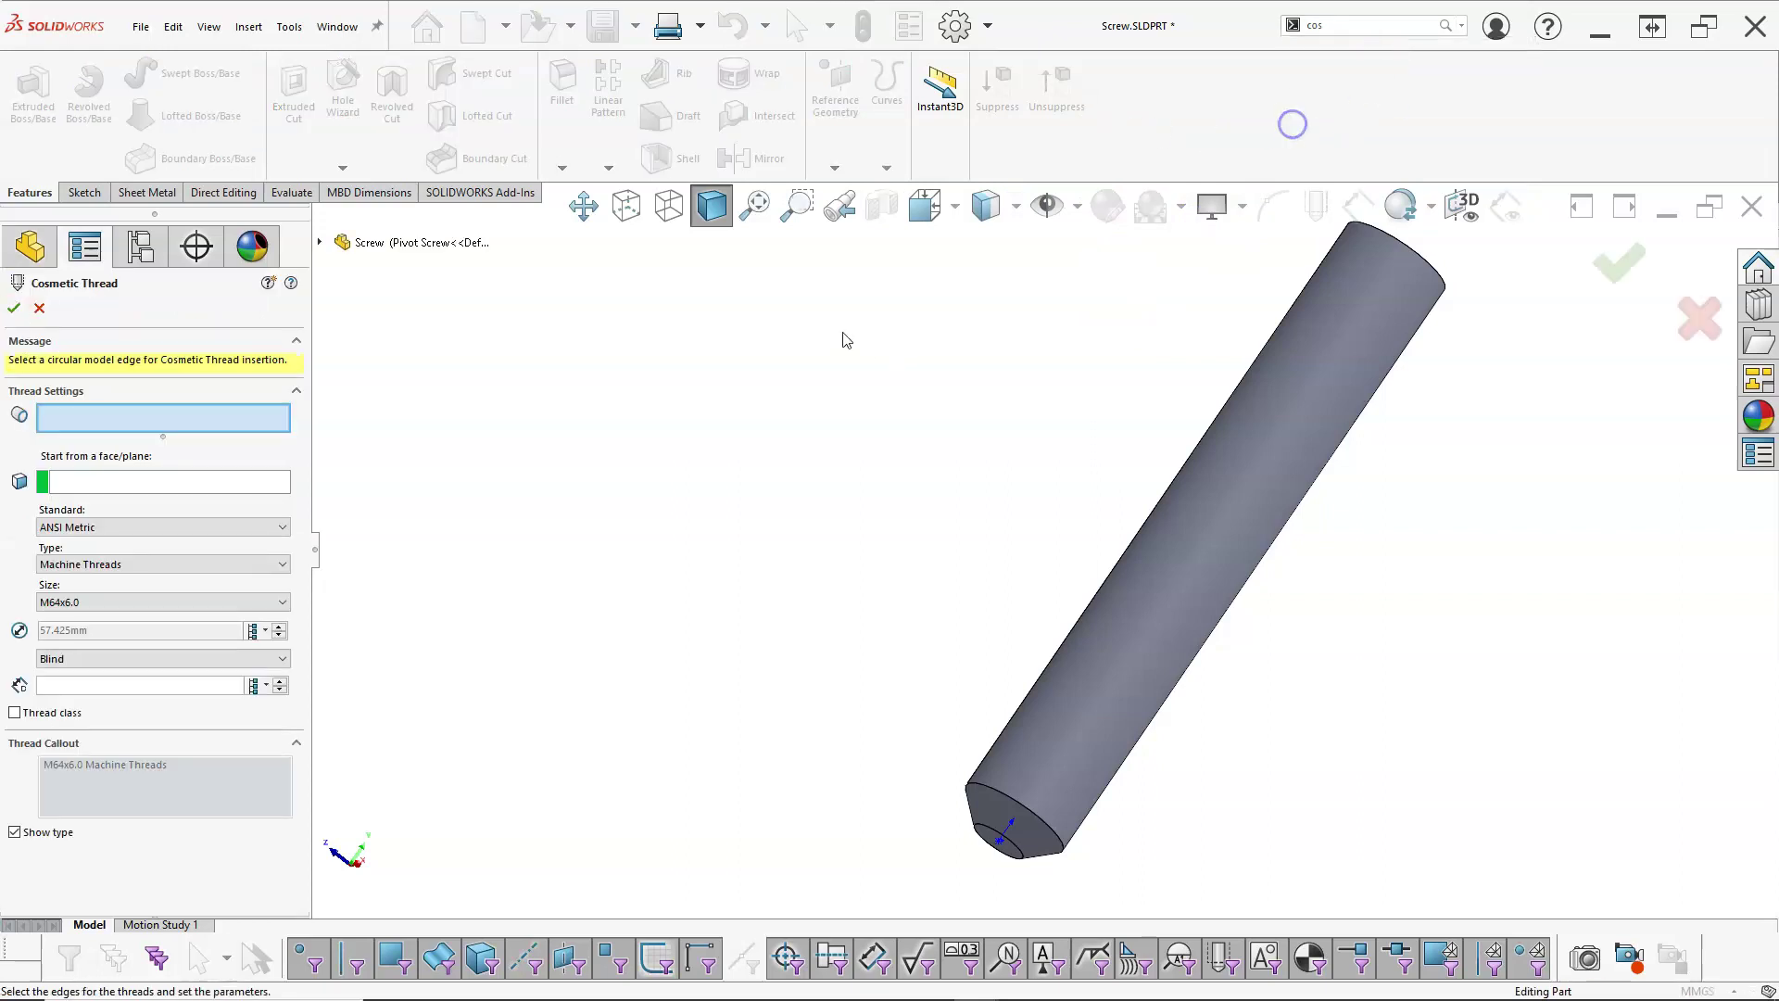
pyautogui.click(40, 309)
pyautogui.rightClick(728, 363)
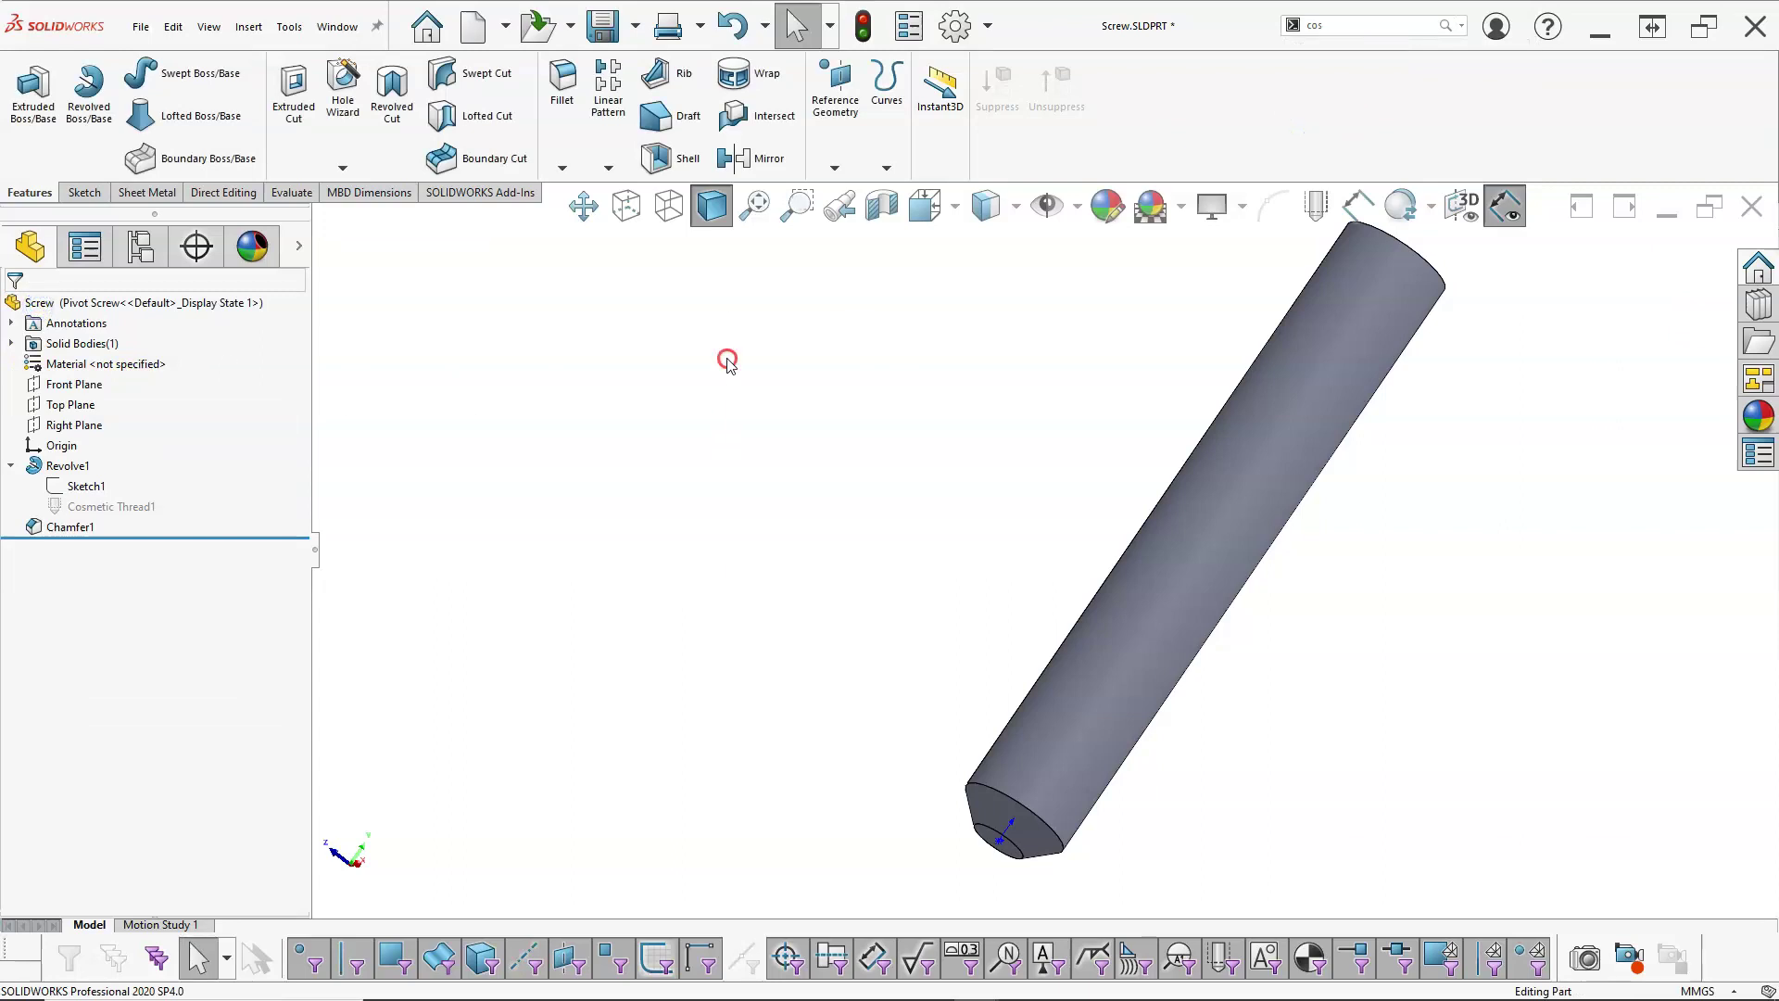
pyautogui.click(674, 364)
# - Open the S shortcut bar's Customize settings and show the Annotation commands
pyautogui.press('s')
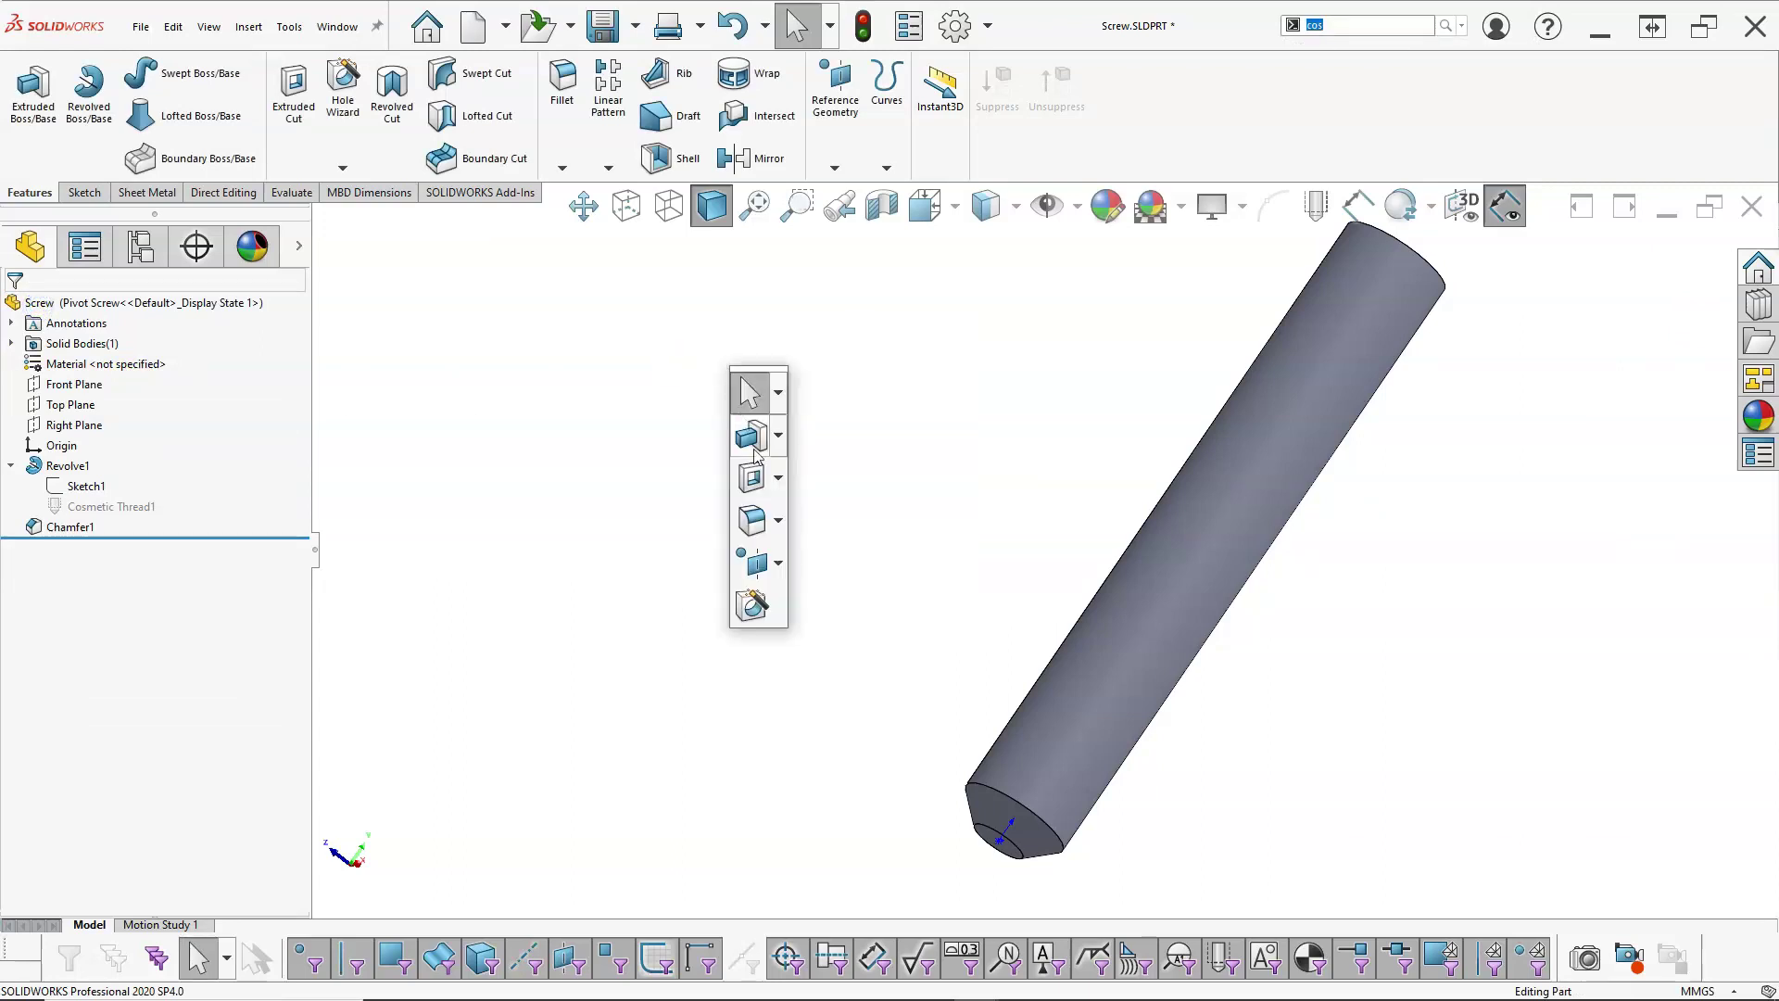
pyautogui.rightClick(784, 608)
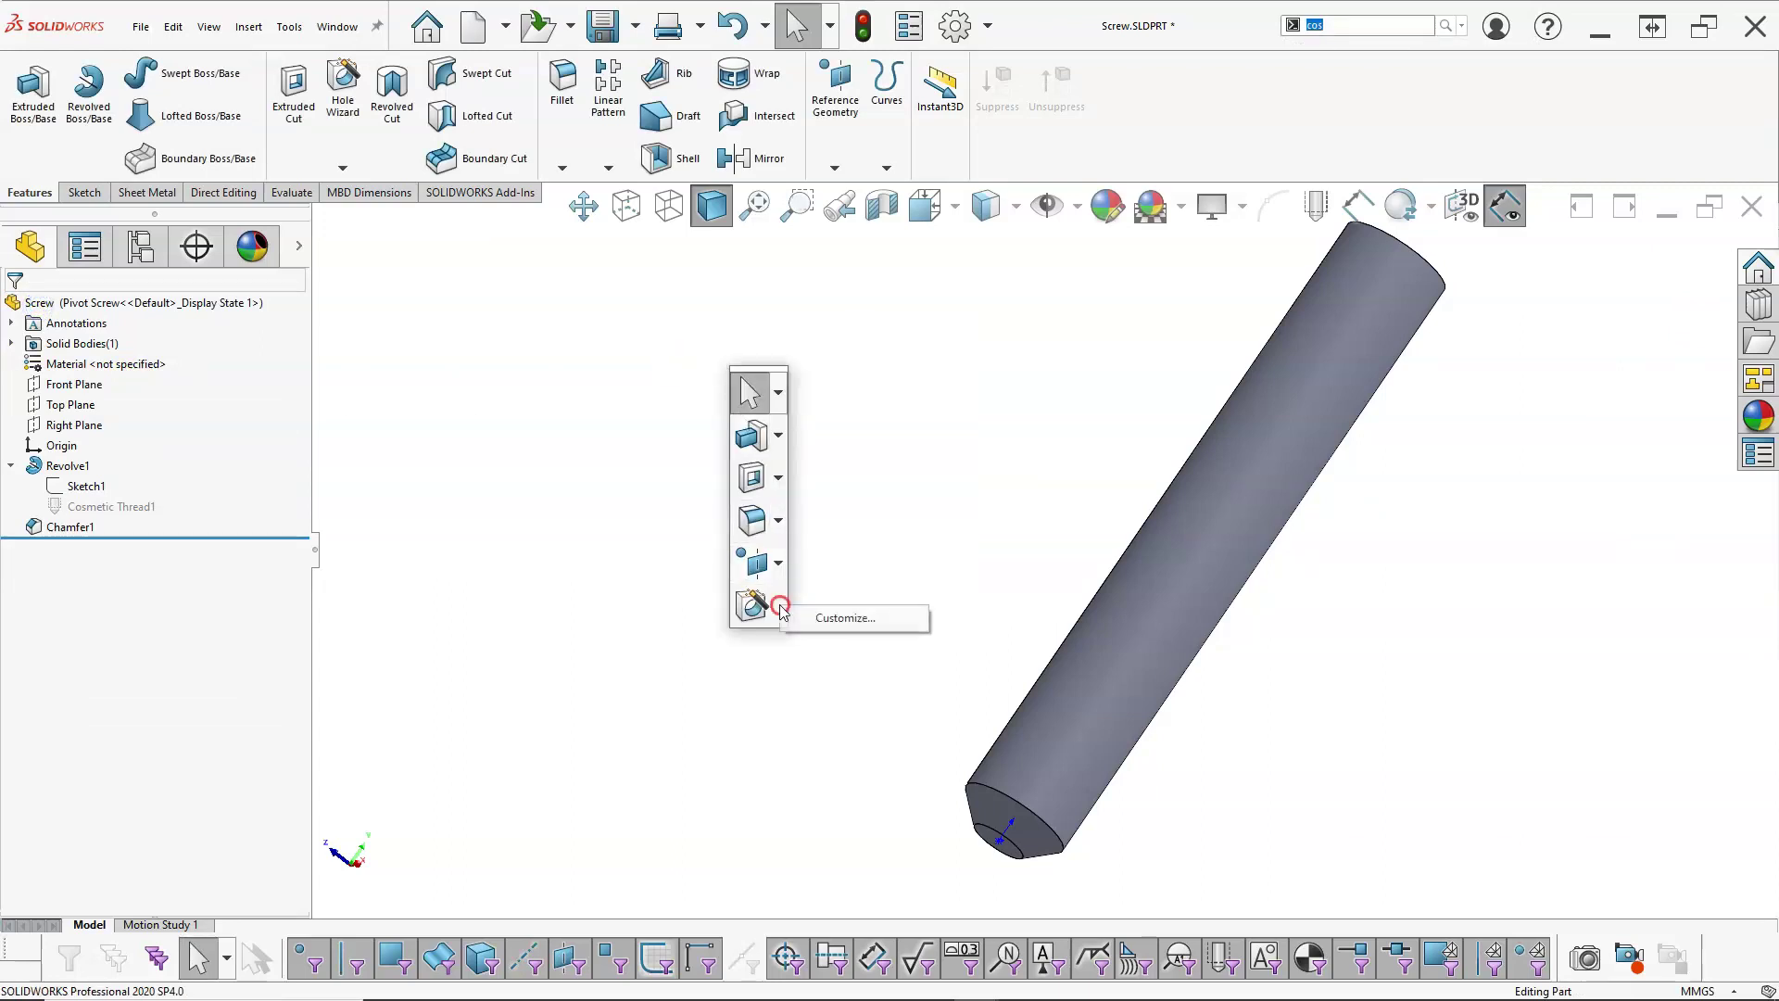
pyautogui.click(821, 619)
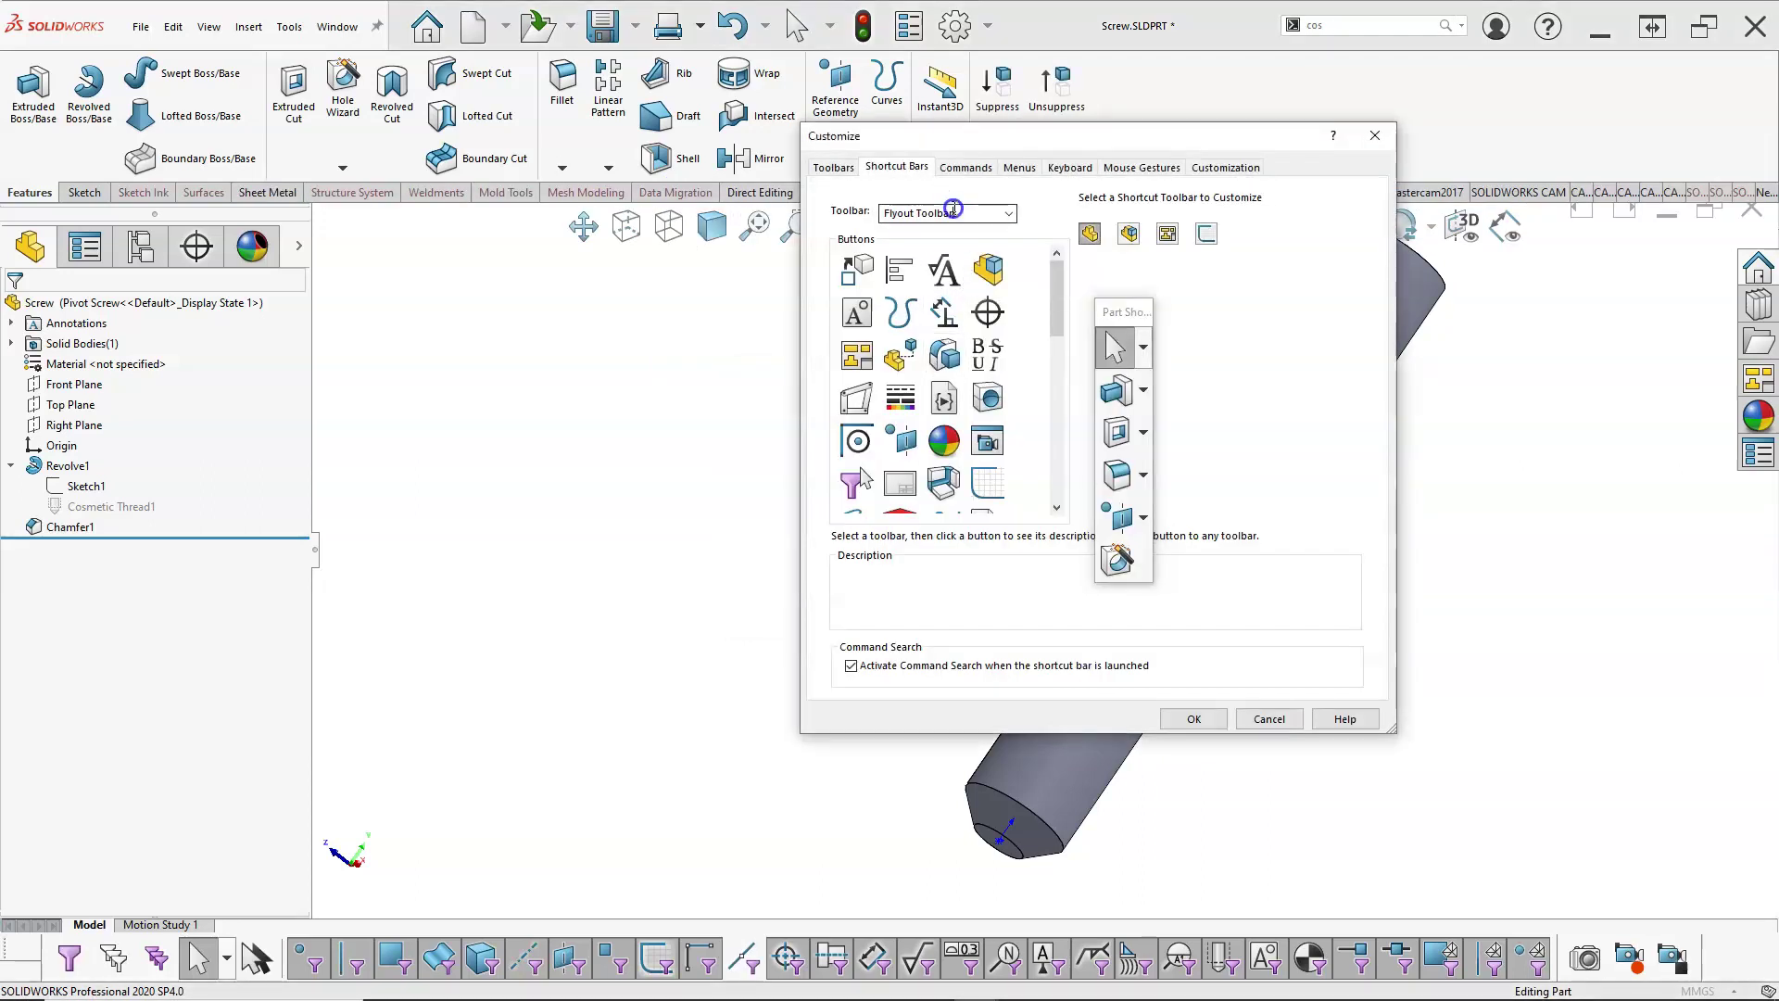
pyautogui.click(977, 171)
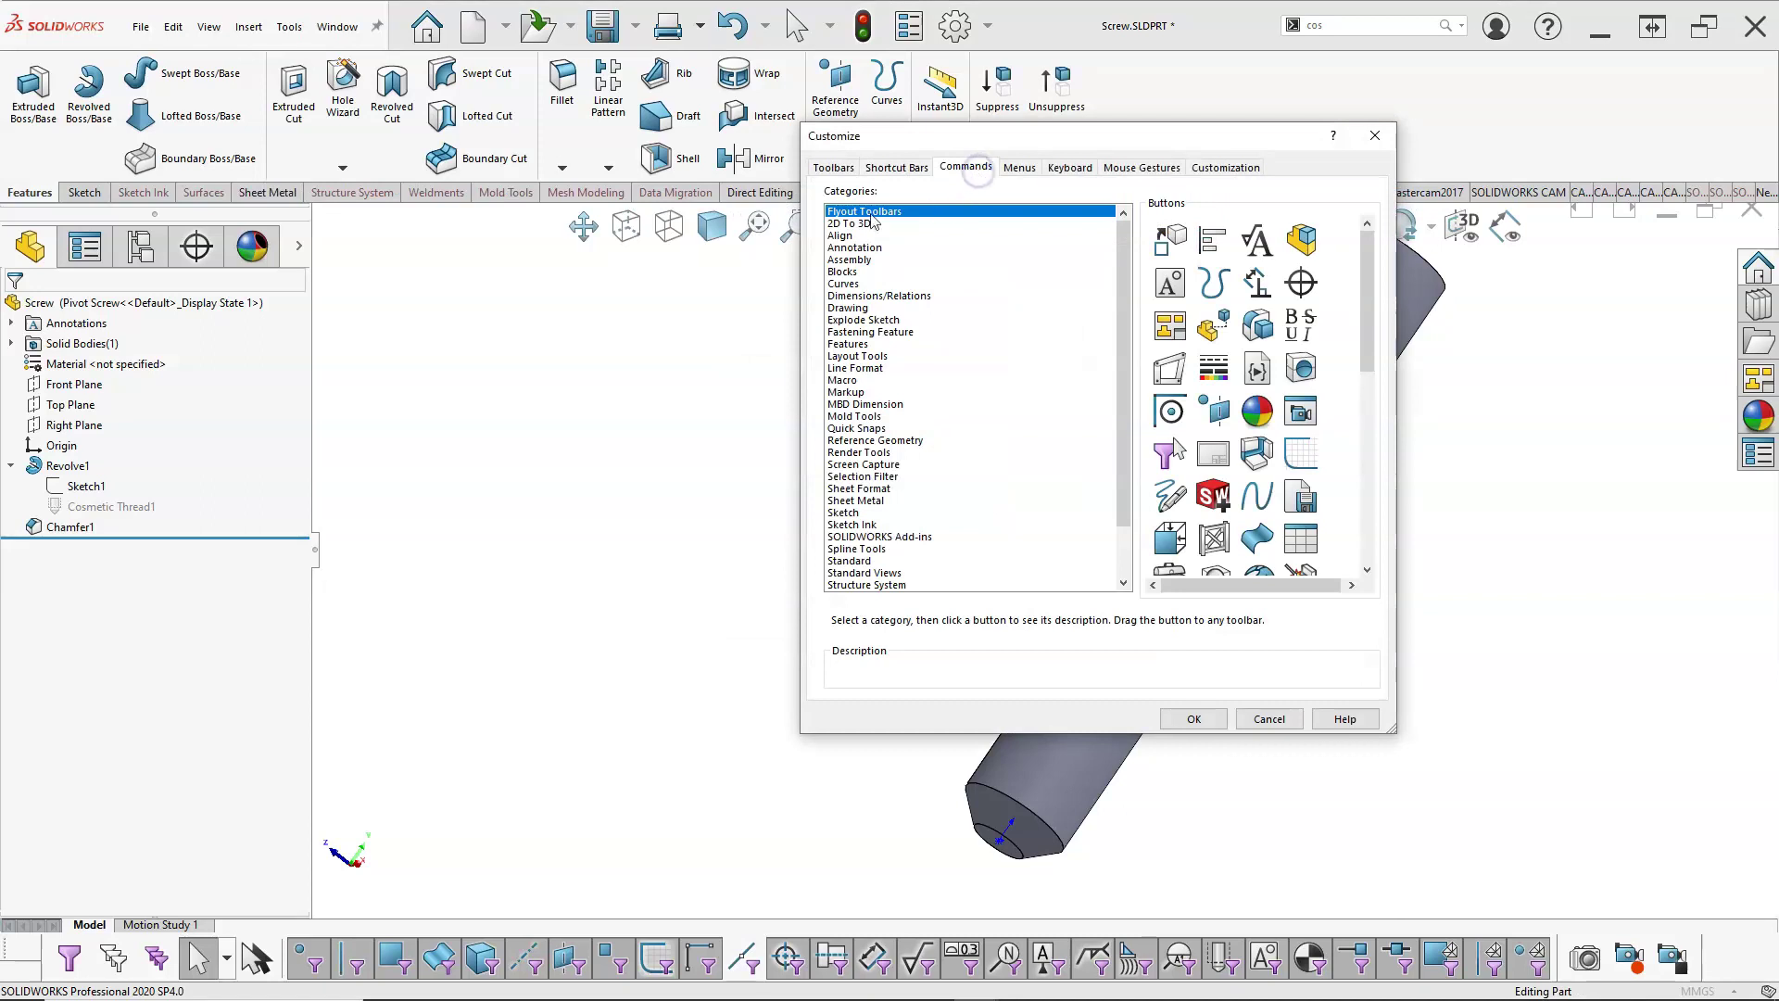
pyautogui.click(861, 248)
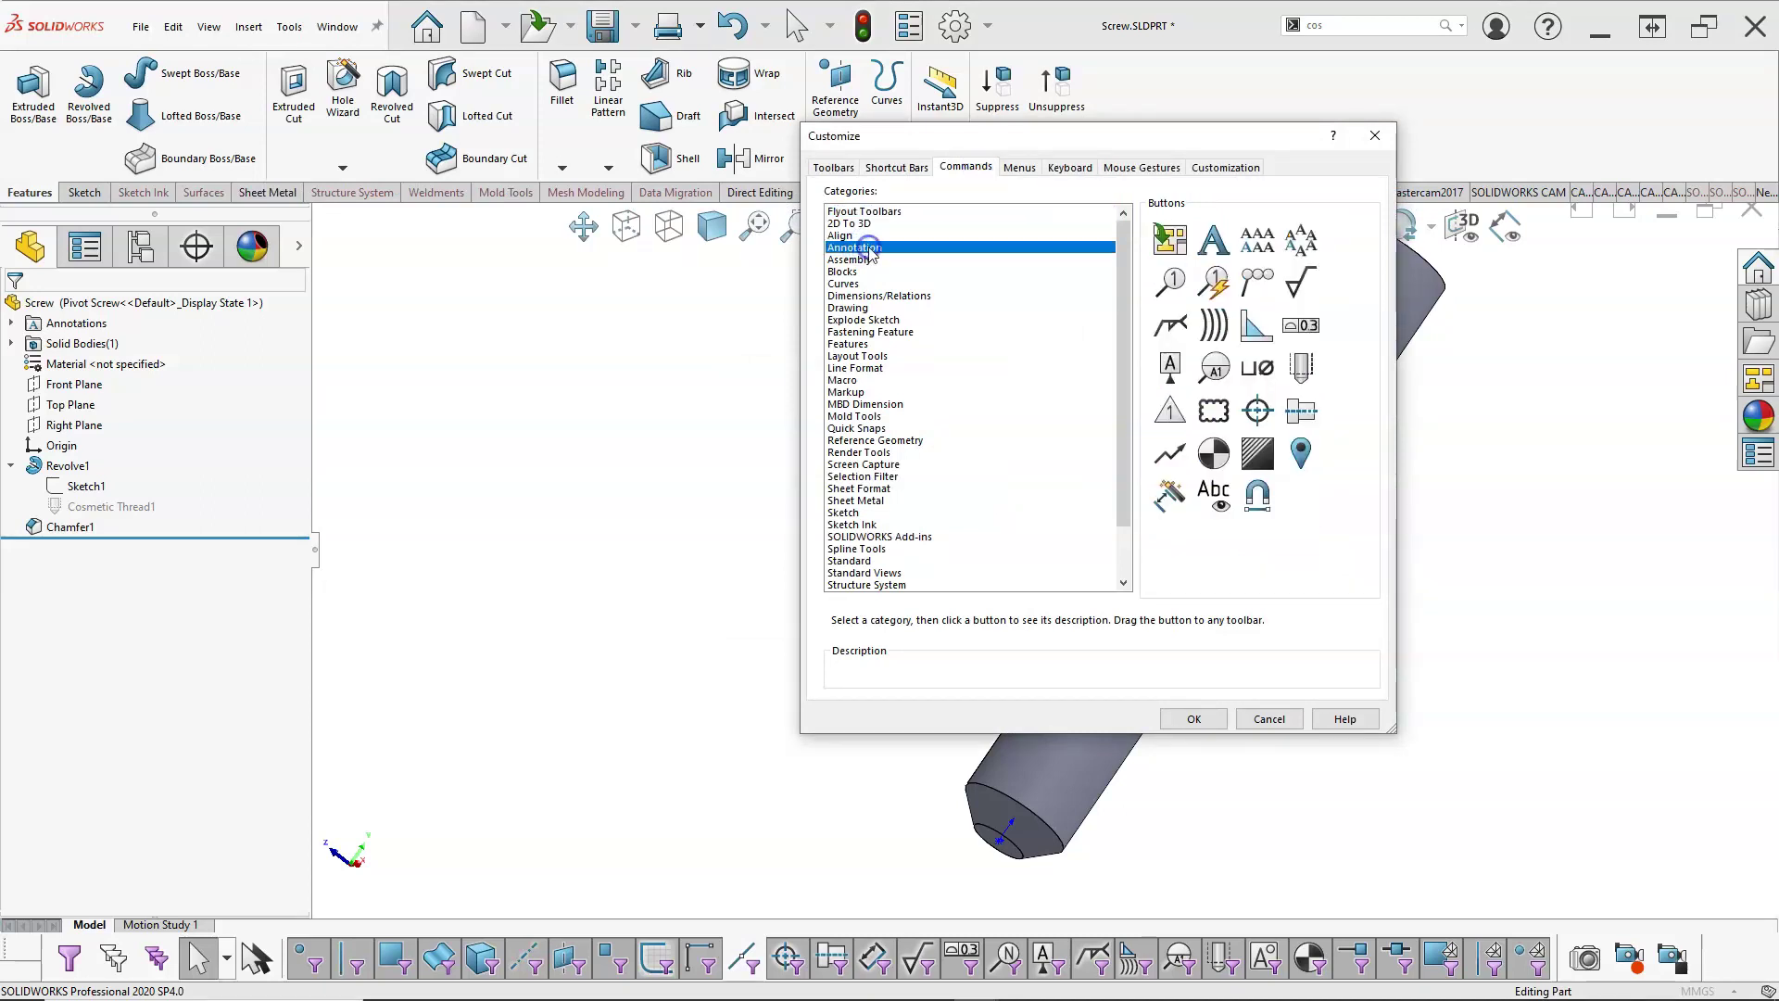
pyautogui.moveTo(1149, 136); pyautogui.dragTo(738, 110)
# - Add Cosmetic Thread to the Part shortcut bar and start a new cosmetic thread from it
pyautogui.click(468, 143)
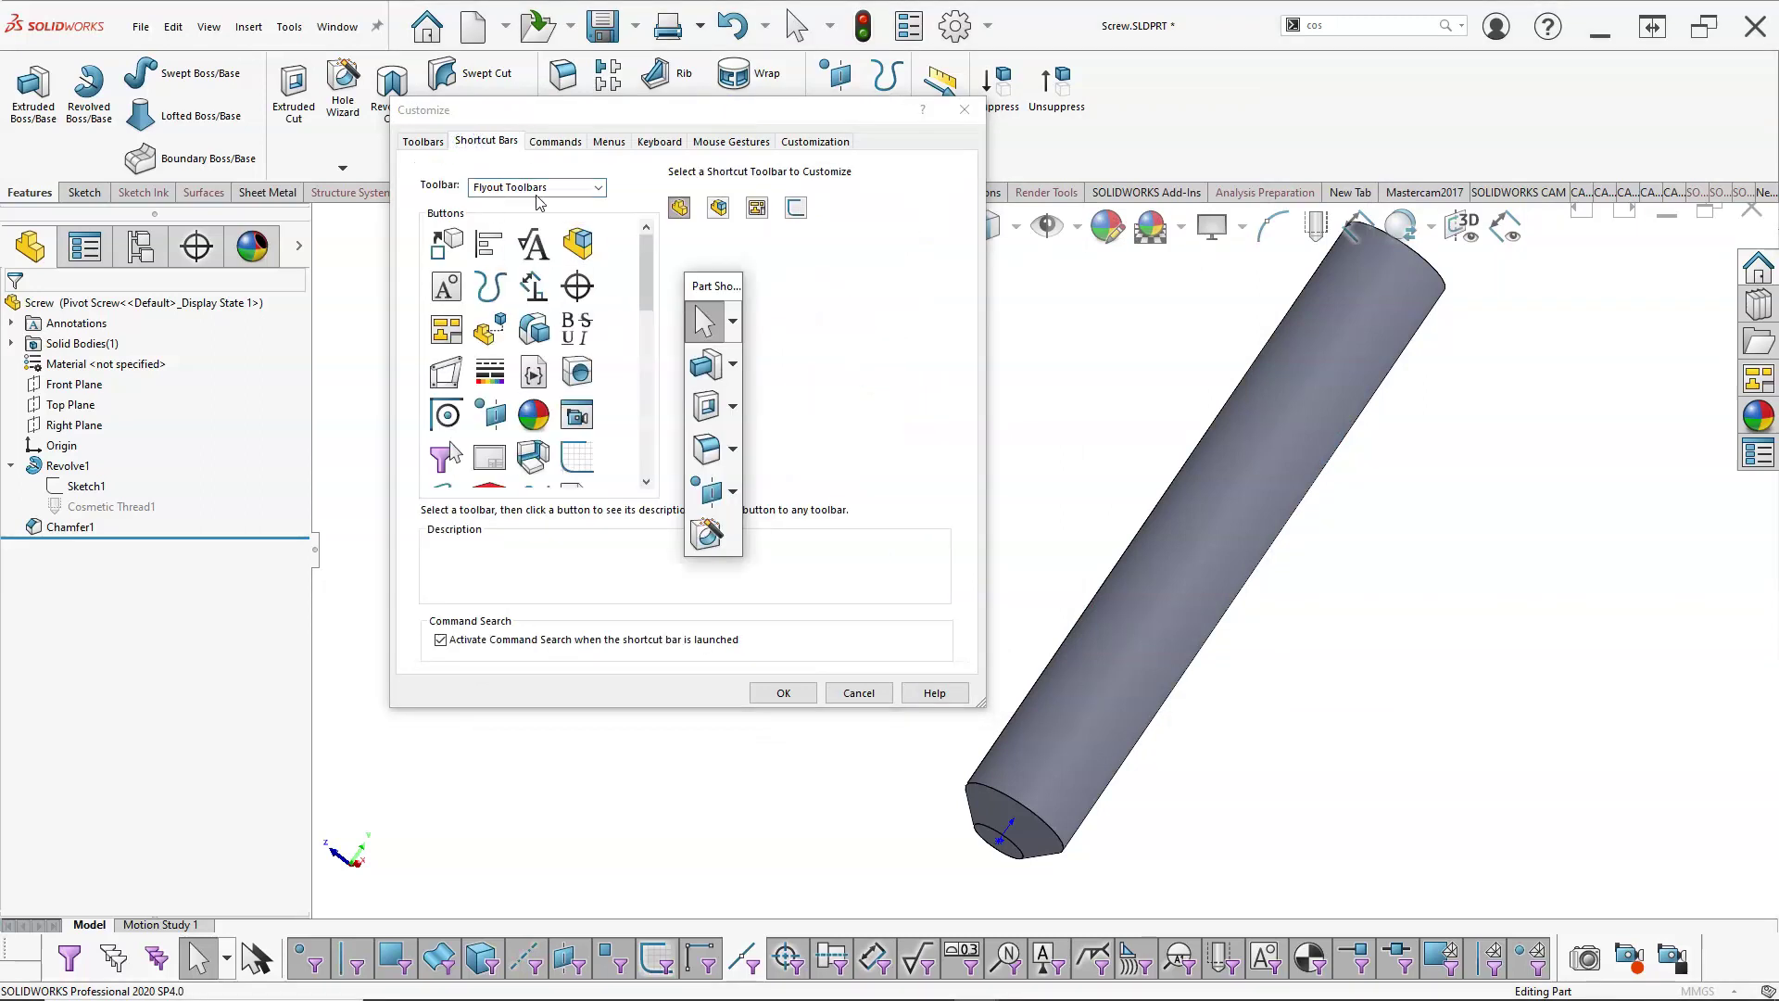
pyautogui.click(596, 190)
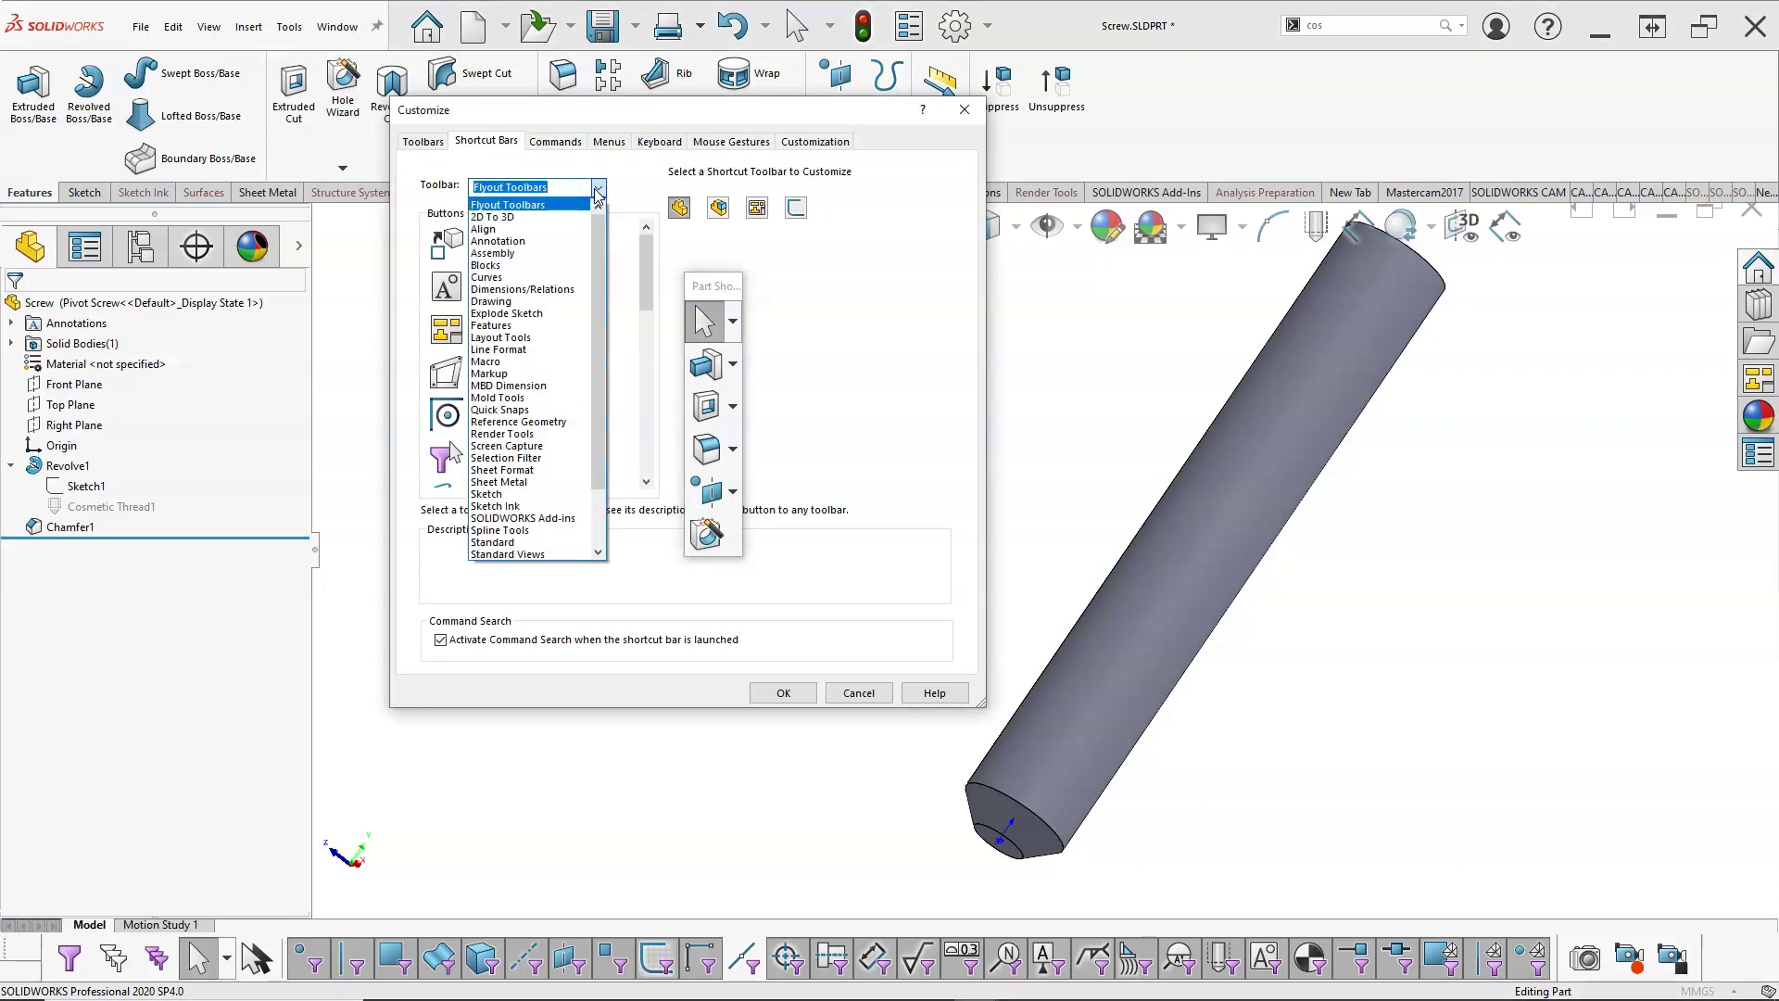
pyautogui.click(497, 241)
pyautogui.click(585, 373)
pyautogui.moveTo(587, 380); pyautogui.dragTo(709, 570)
pyautogui.click(778, 692)
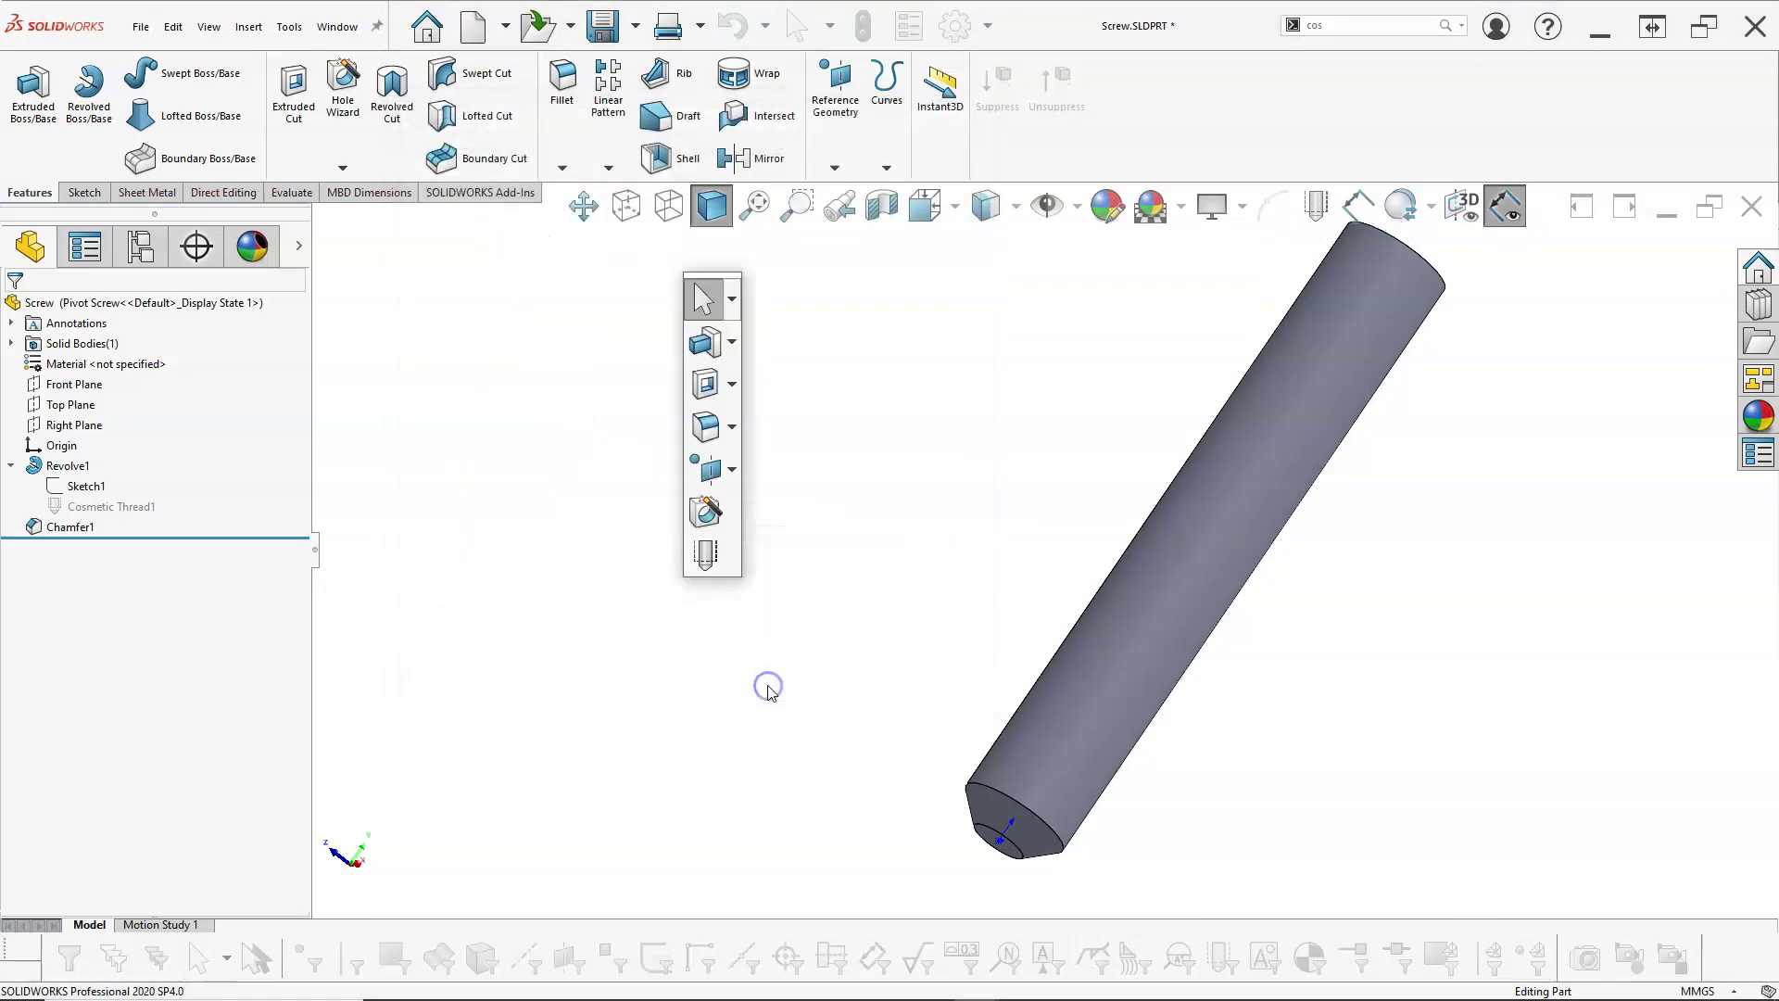
pyautogui.click(705, 556)
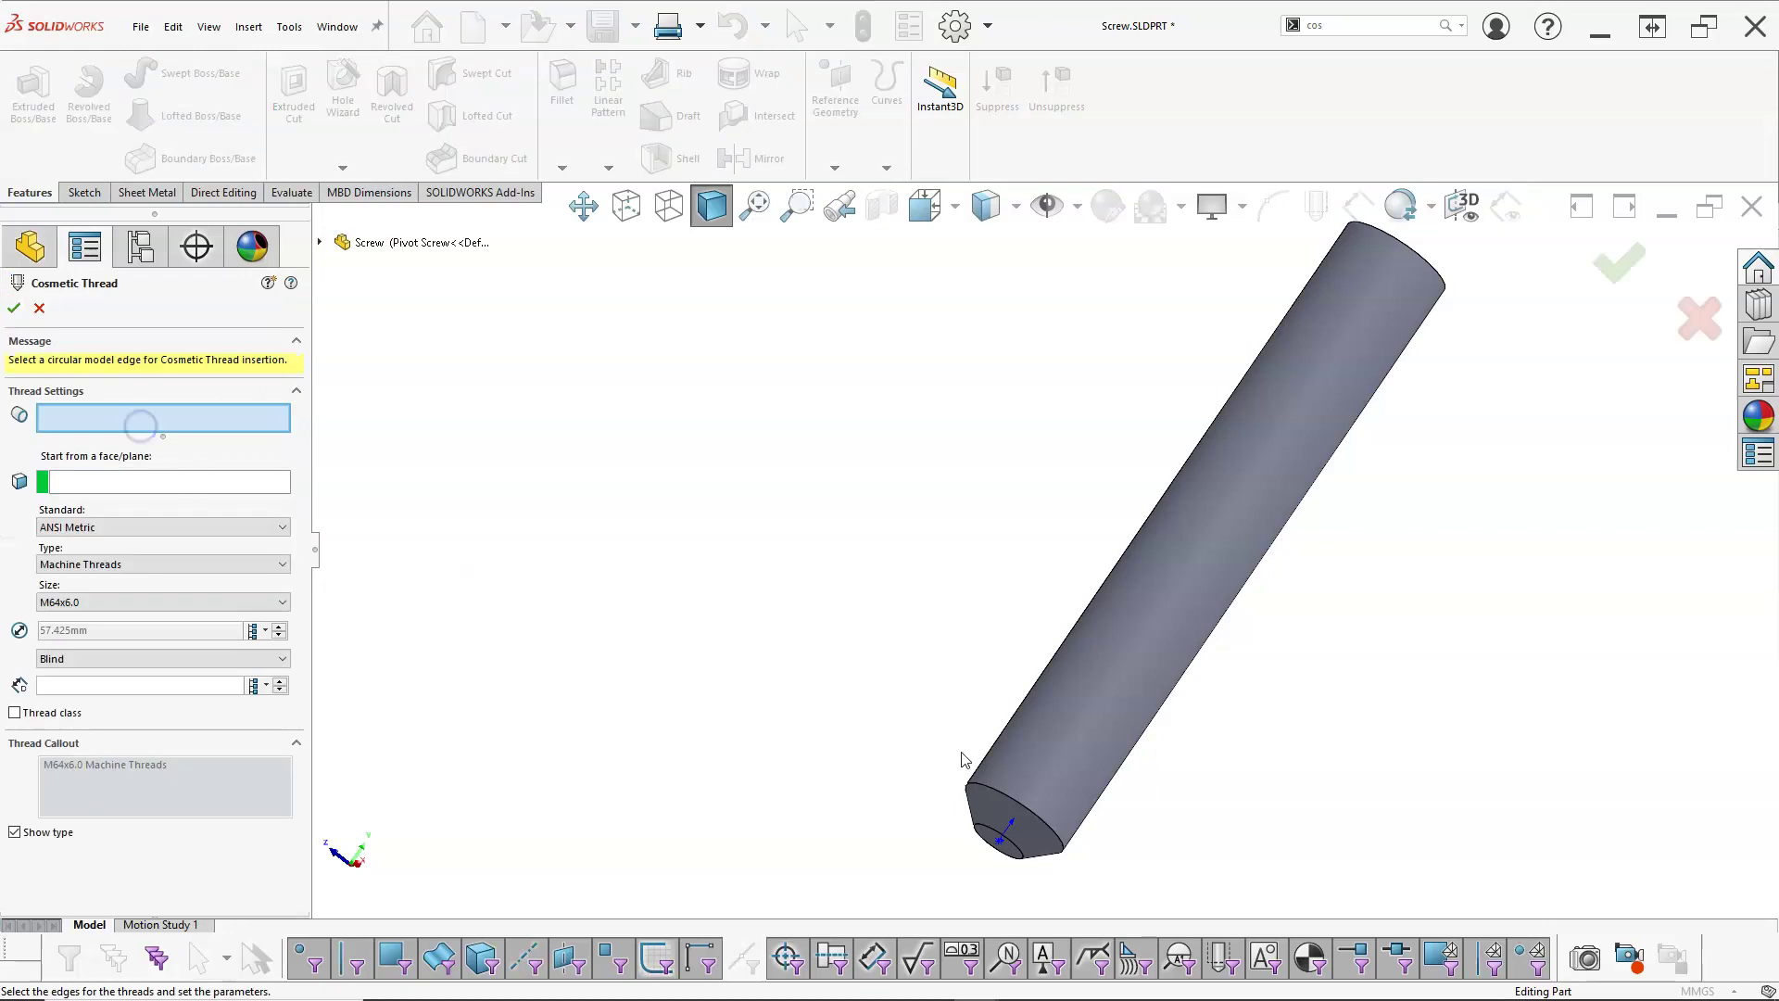
# - Create an M12x1.75 cosmetic thread, 20 mm blind, on the shank's bottom edge
pyautogui.click(981, 786)
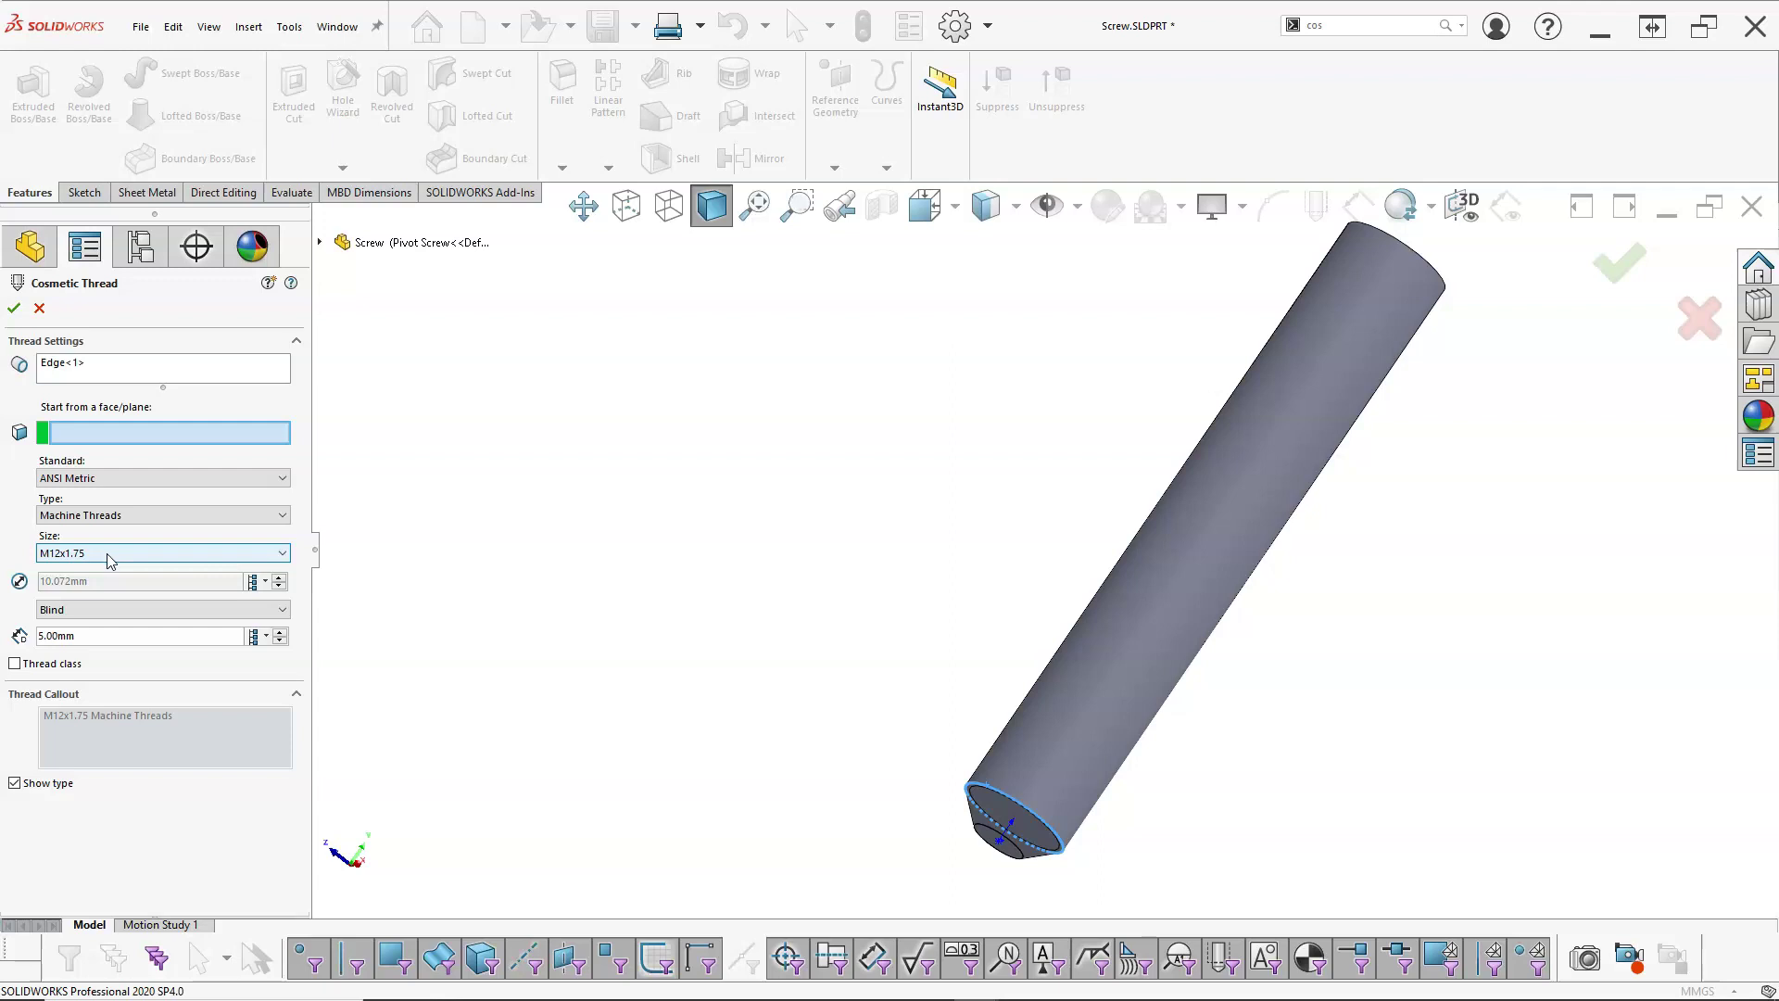
pyautogui.doubleClick(120, 636)
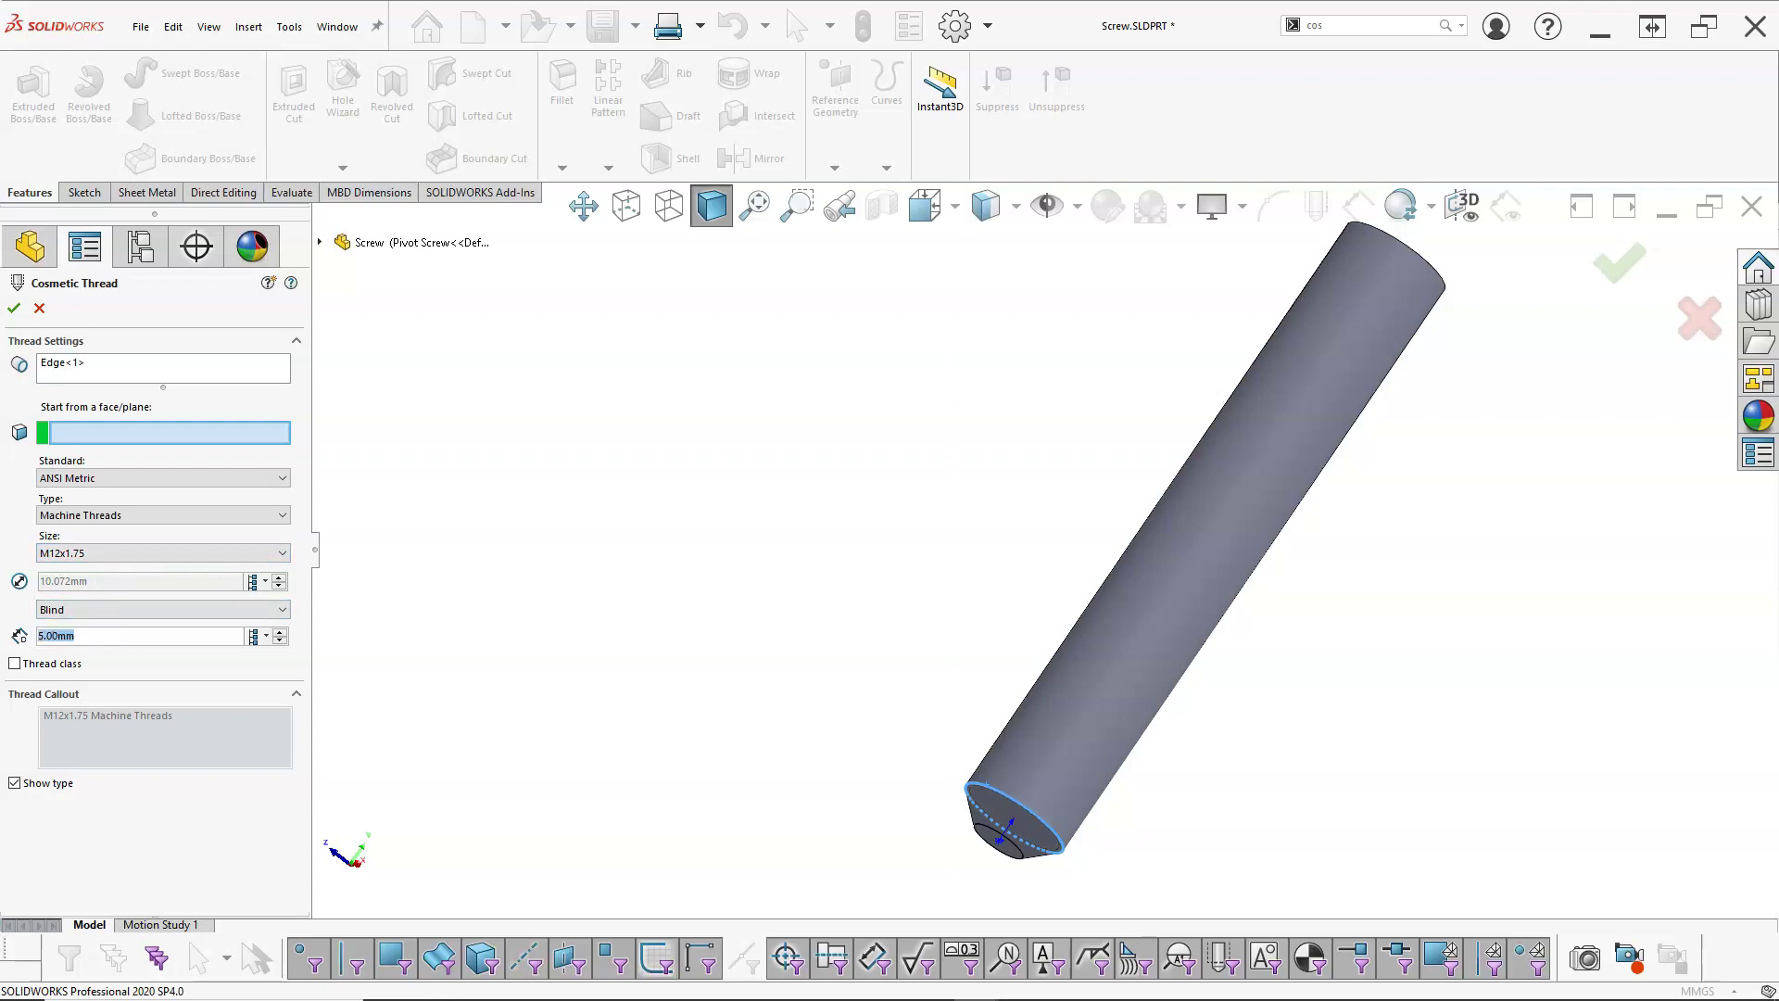
pyautogui.write('20')
pyautogui.click(16, 311)
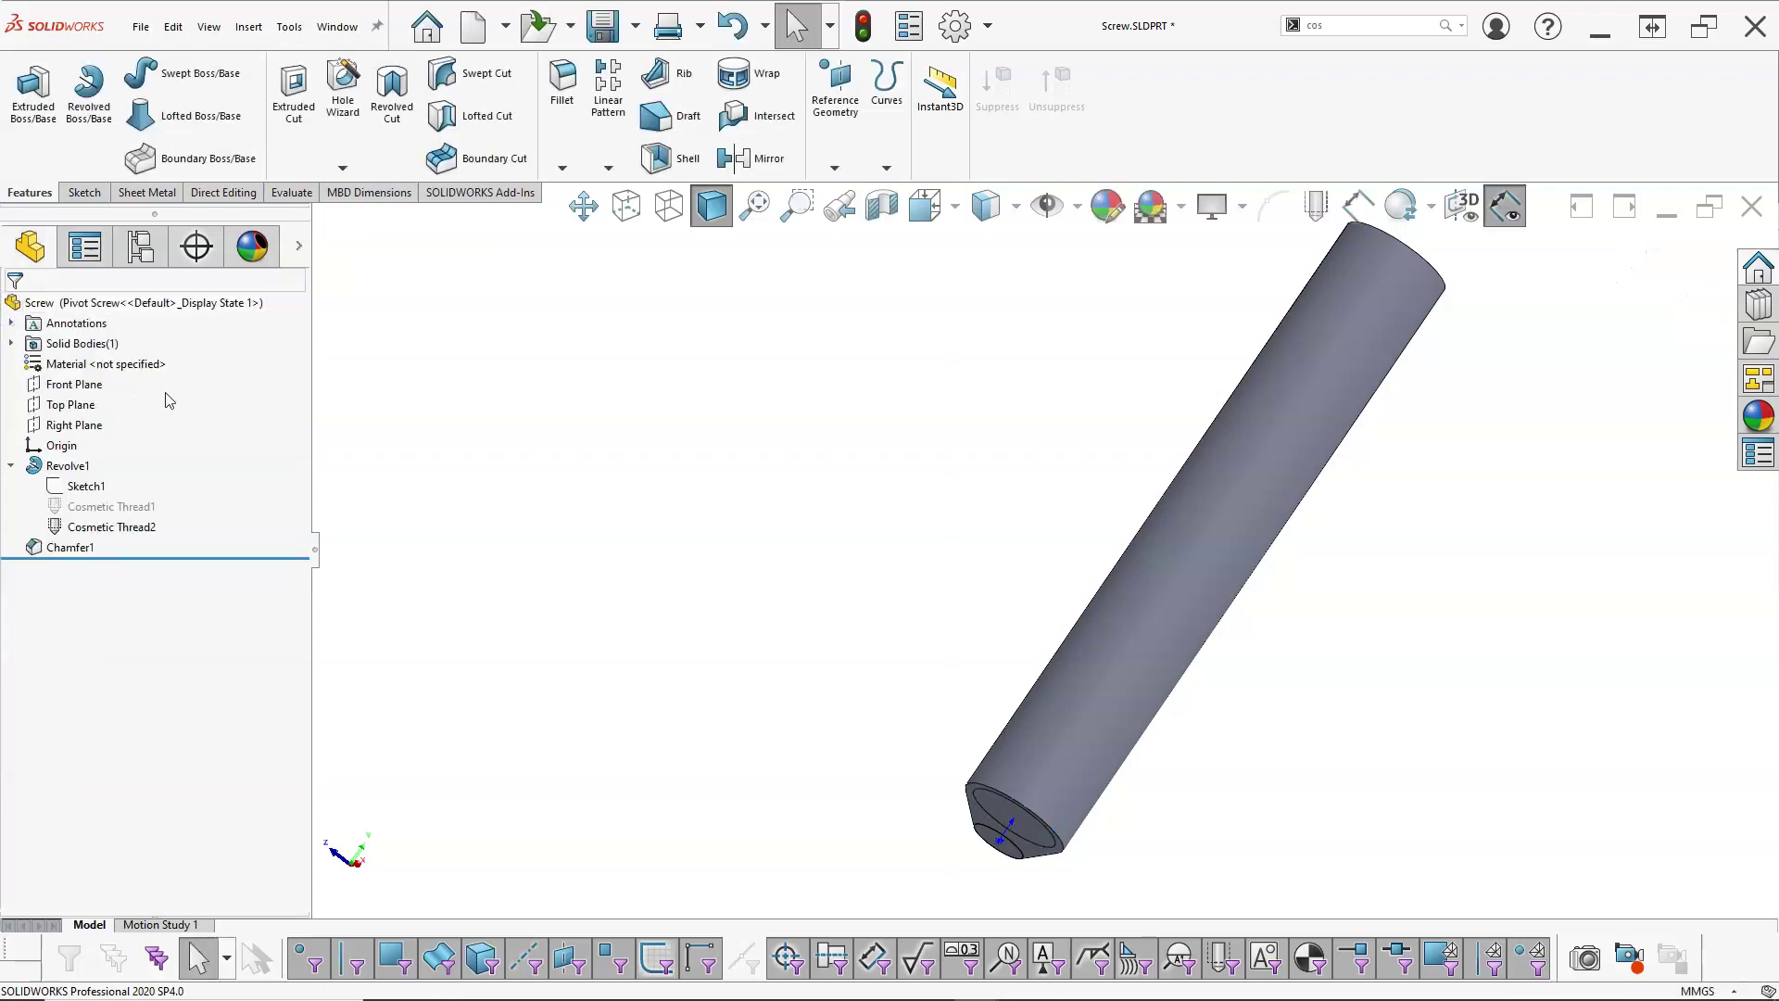
# - Activate Adjustment Screw and inspect its cosmetic threads, Chamfer1 and Revolve1 in the feature tree
pyautogui.hotkey('ctrl', '1')
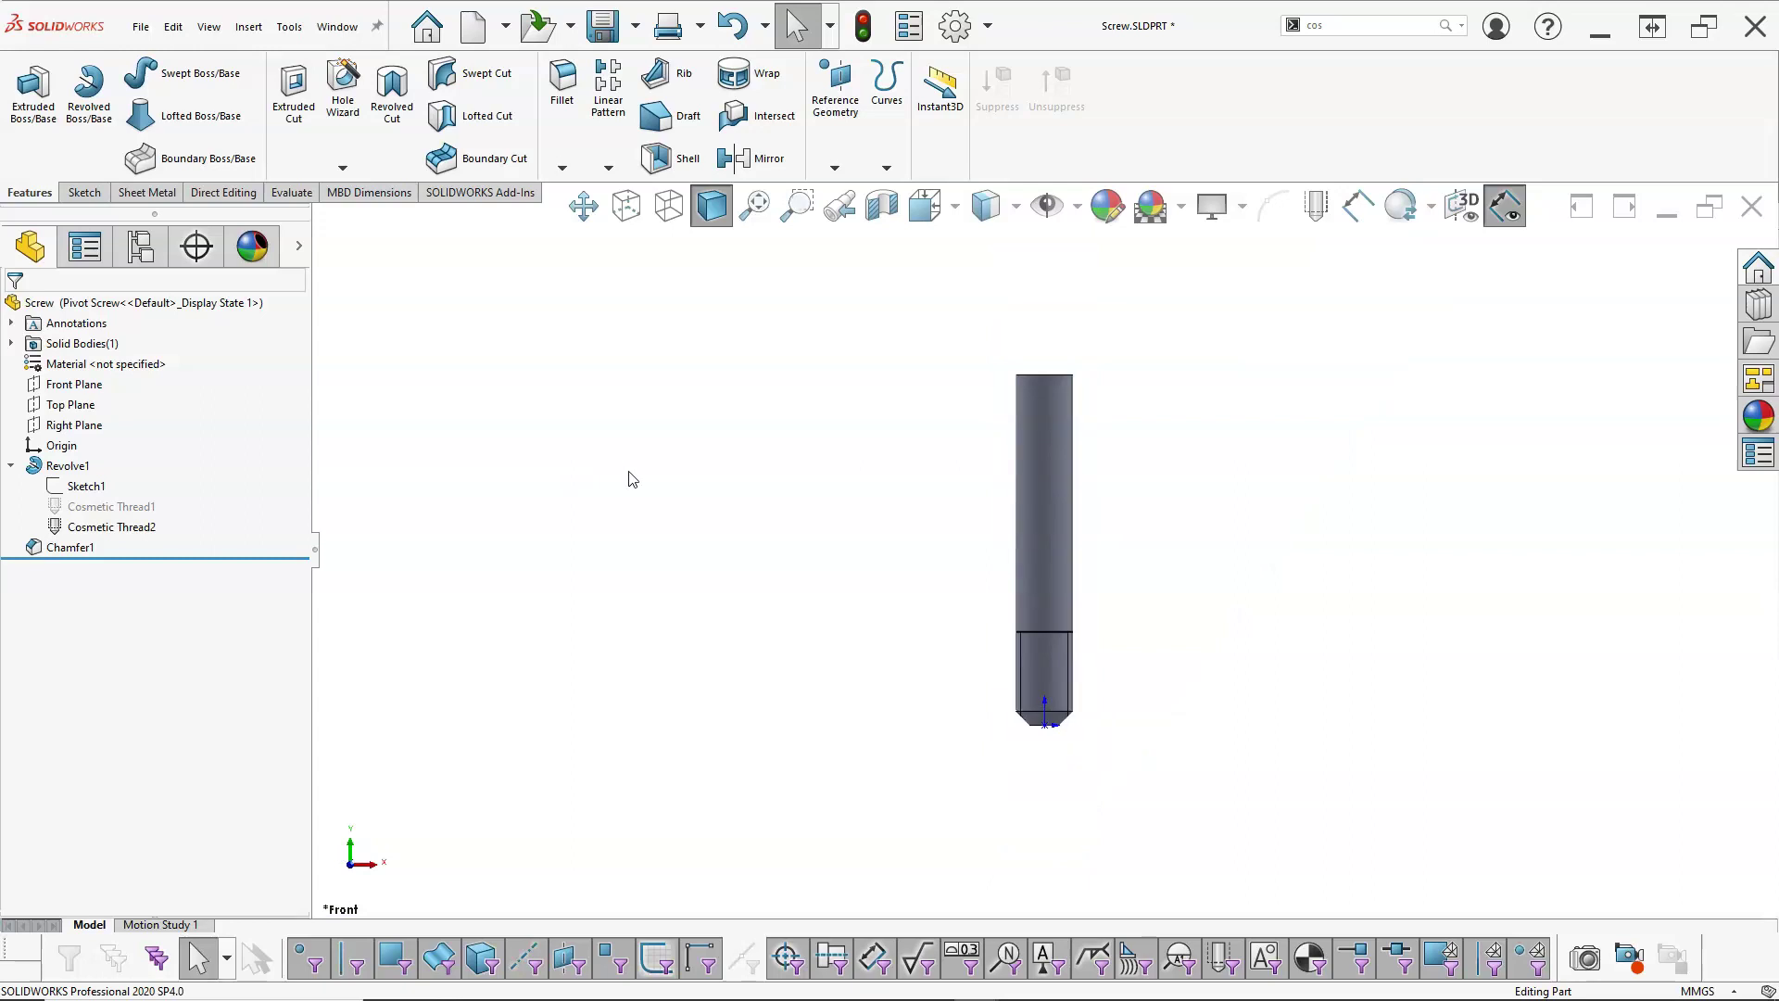
pyautogui.click(141, 247)
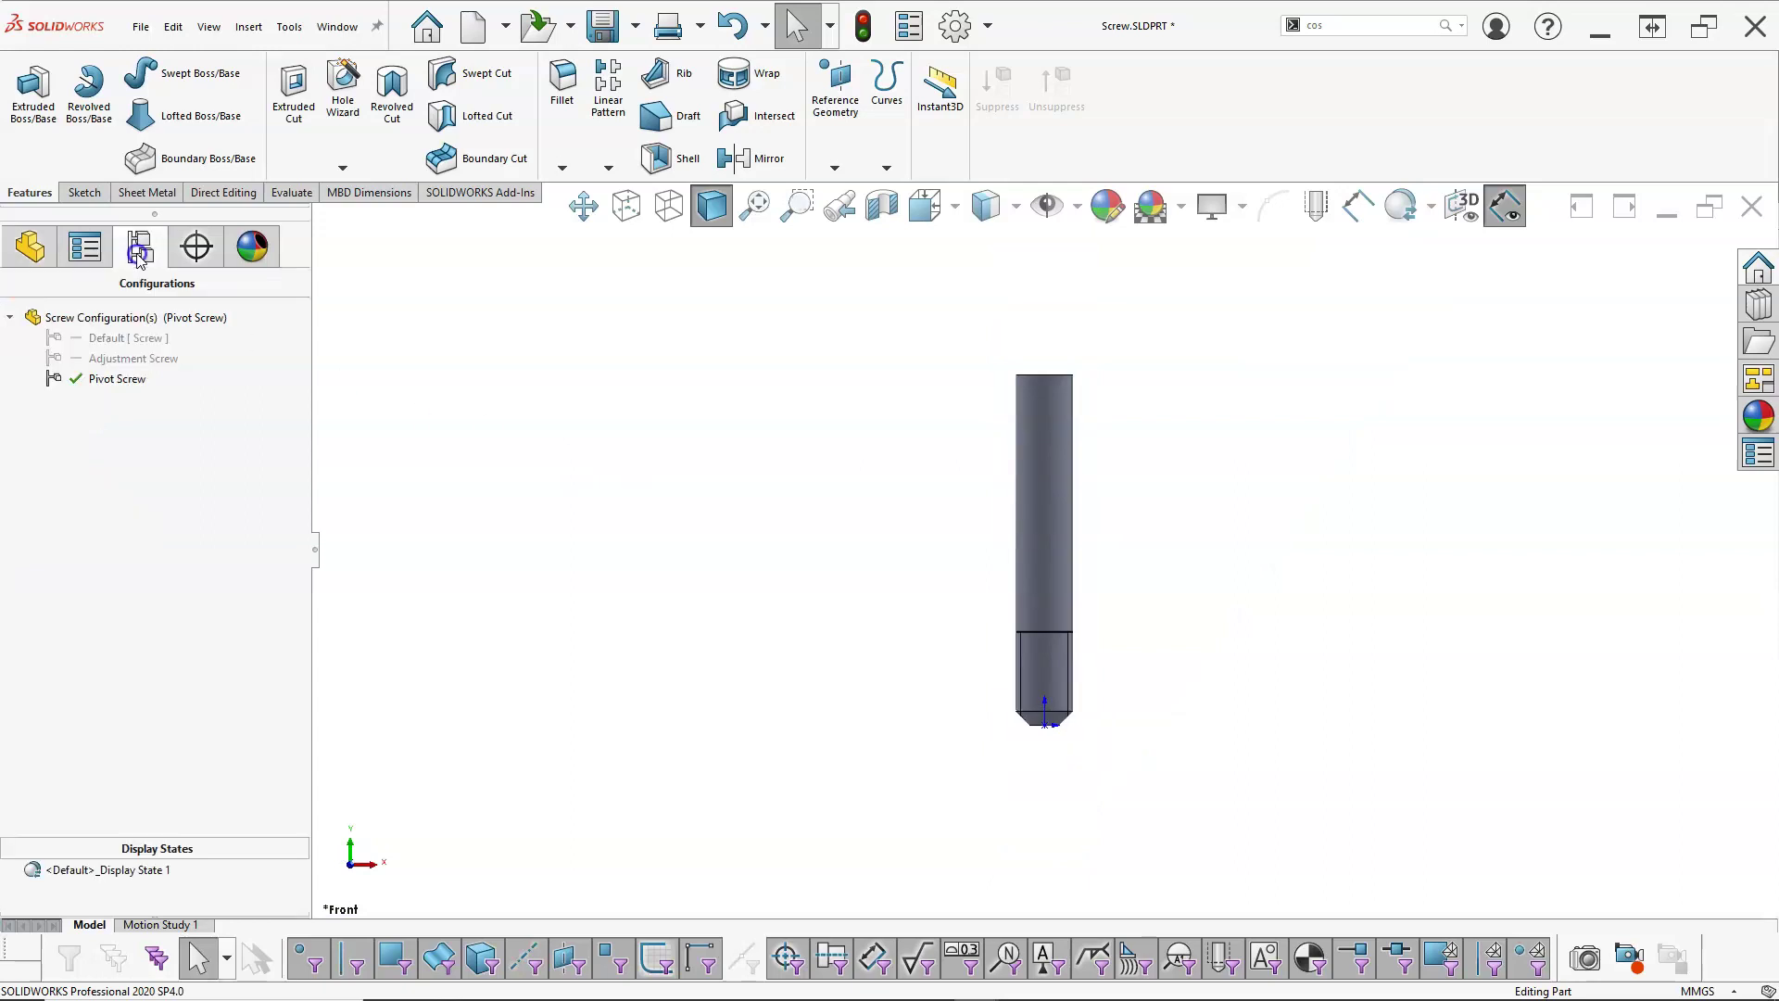
pyautogui.click(121, 356)
pyautogui.doubleClick(122, 356)
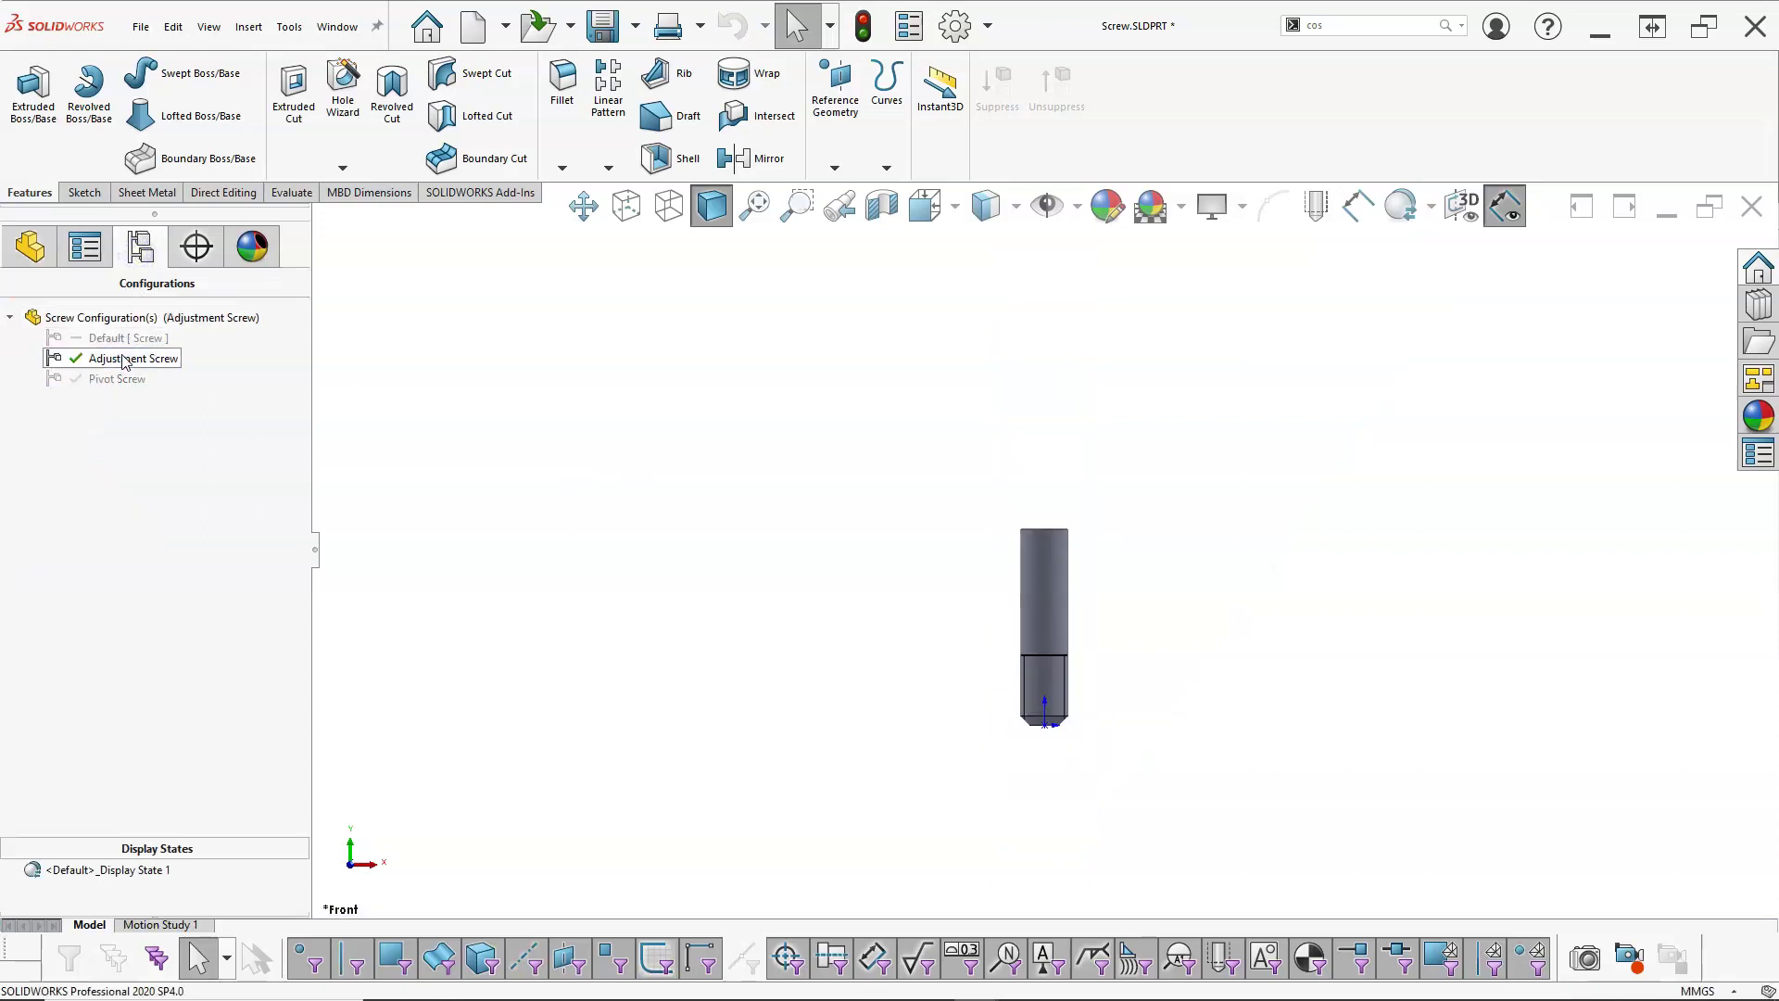
pyautogui.click(29, 247)
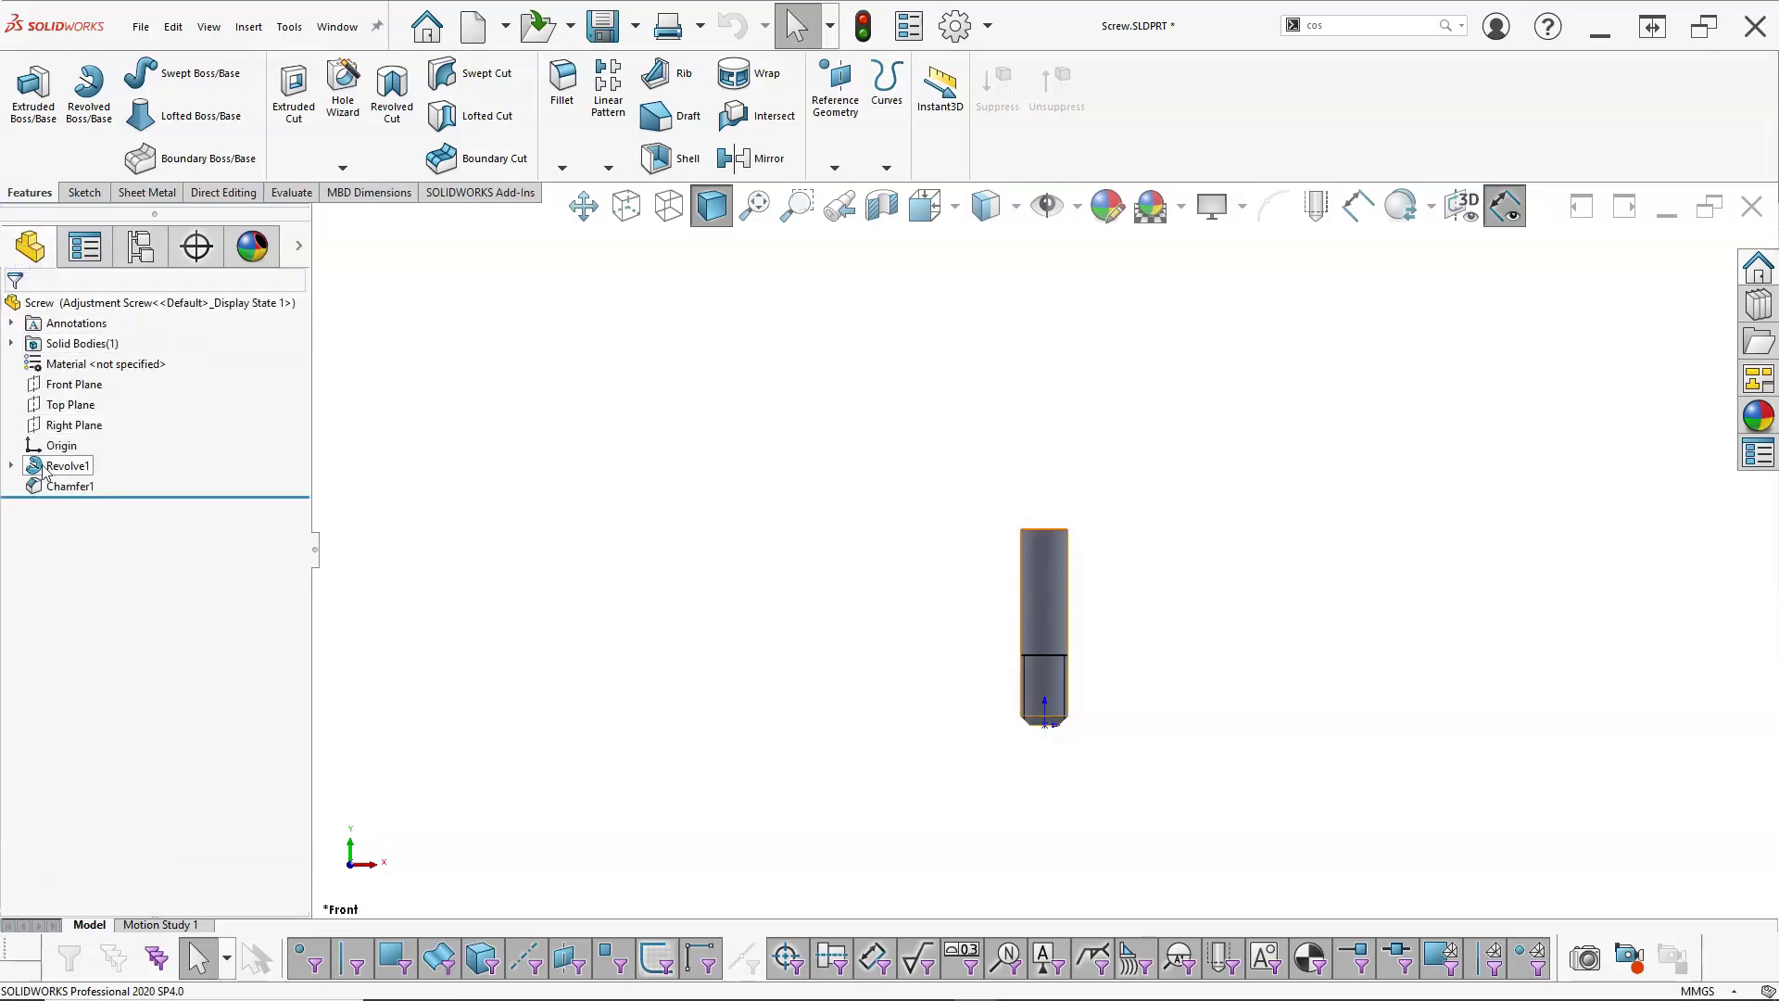
pyautogui.click(11, 466)
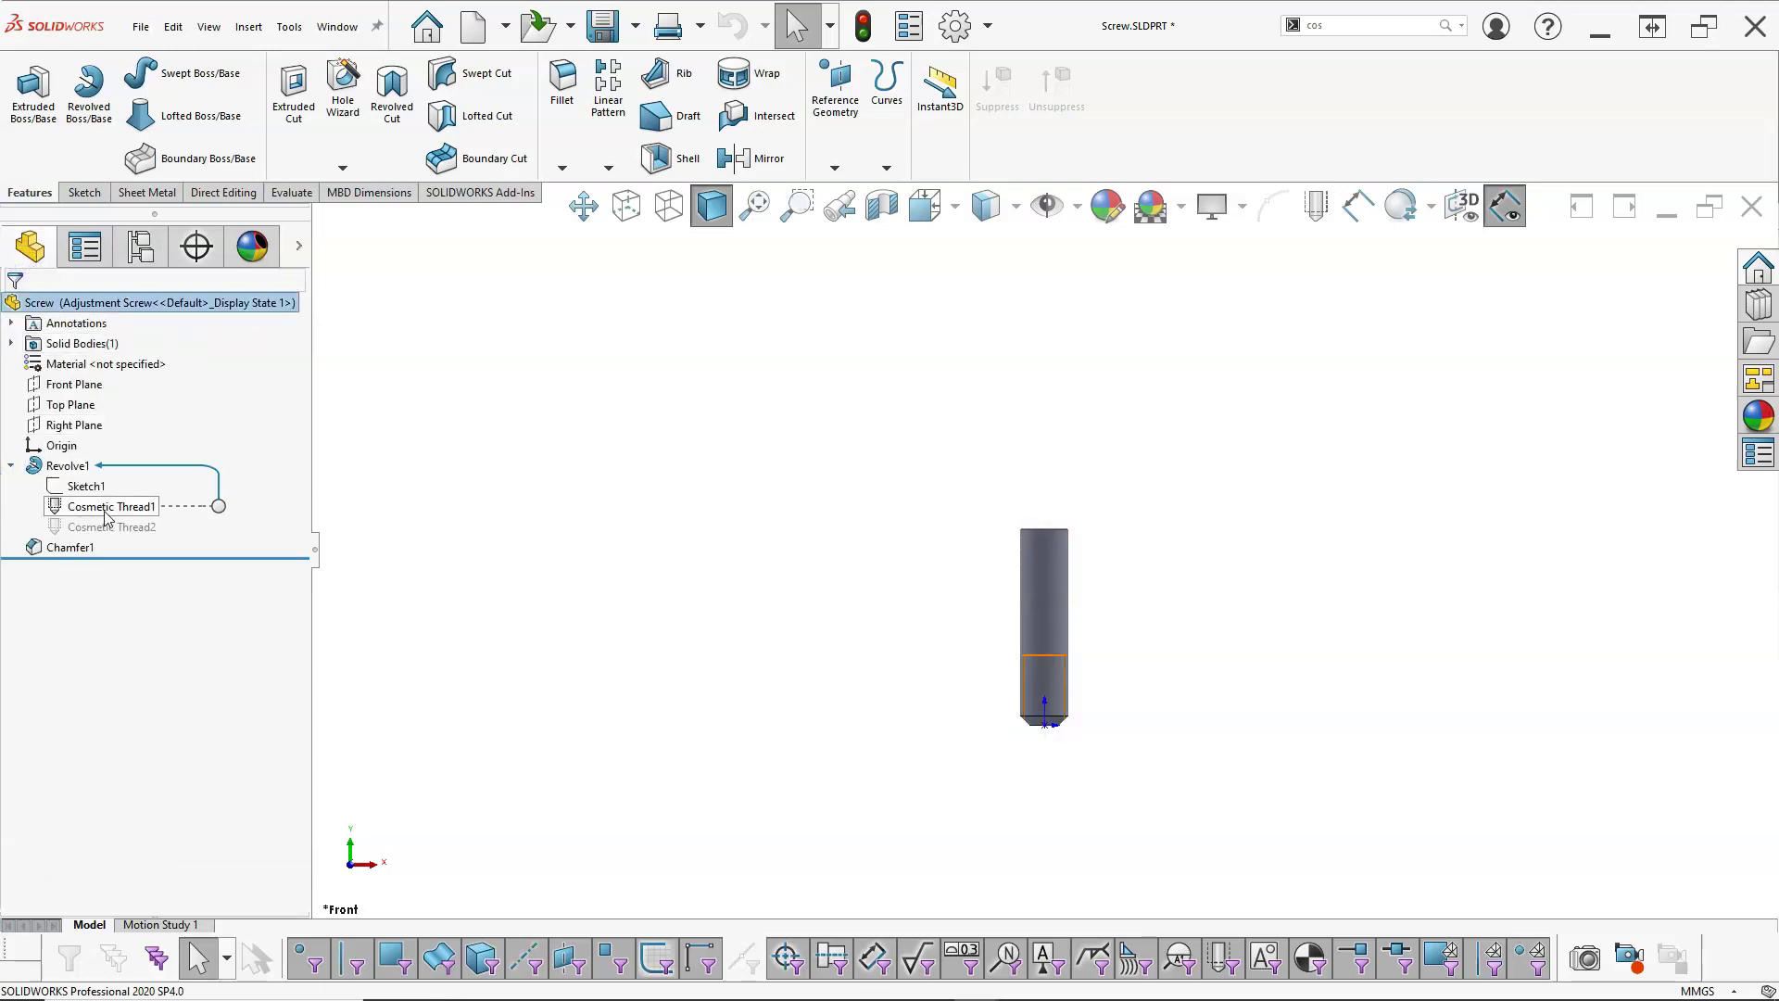
pyautogui.click(67, 549)
pyautogui.click(425, 488)
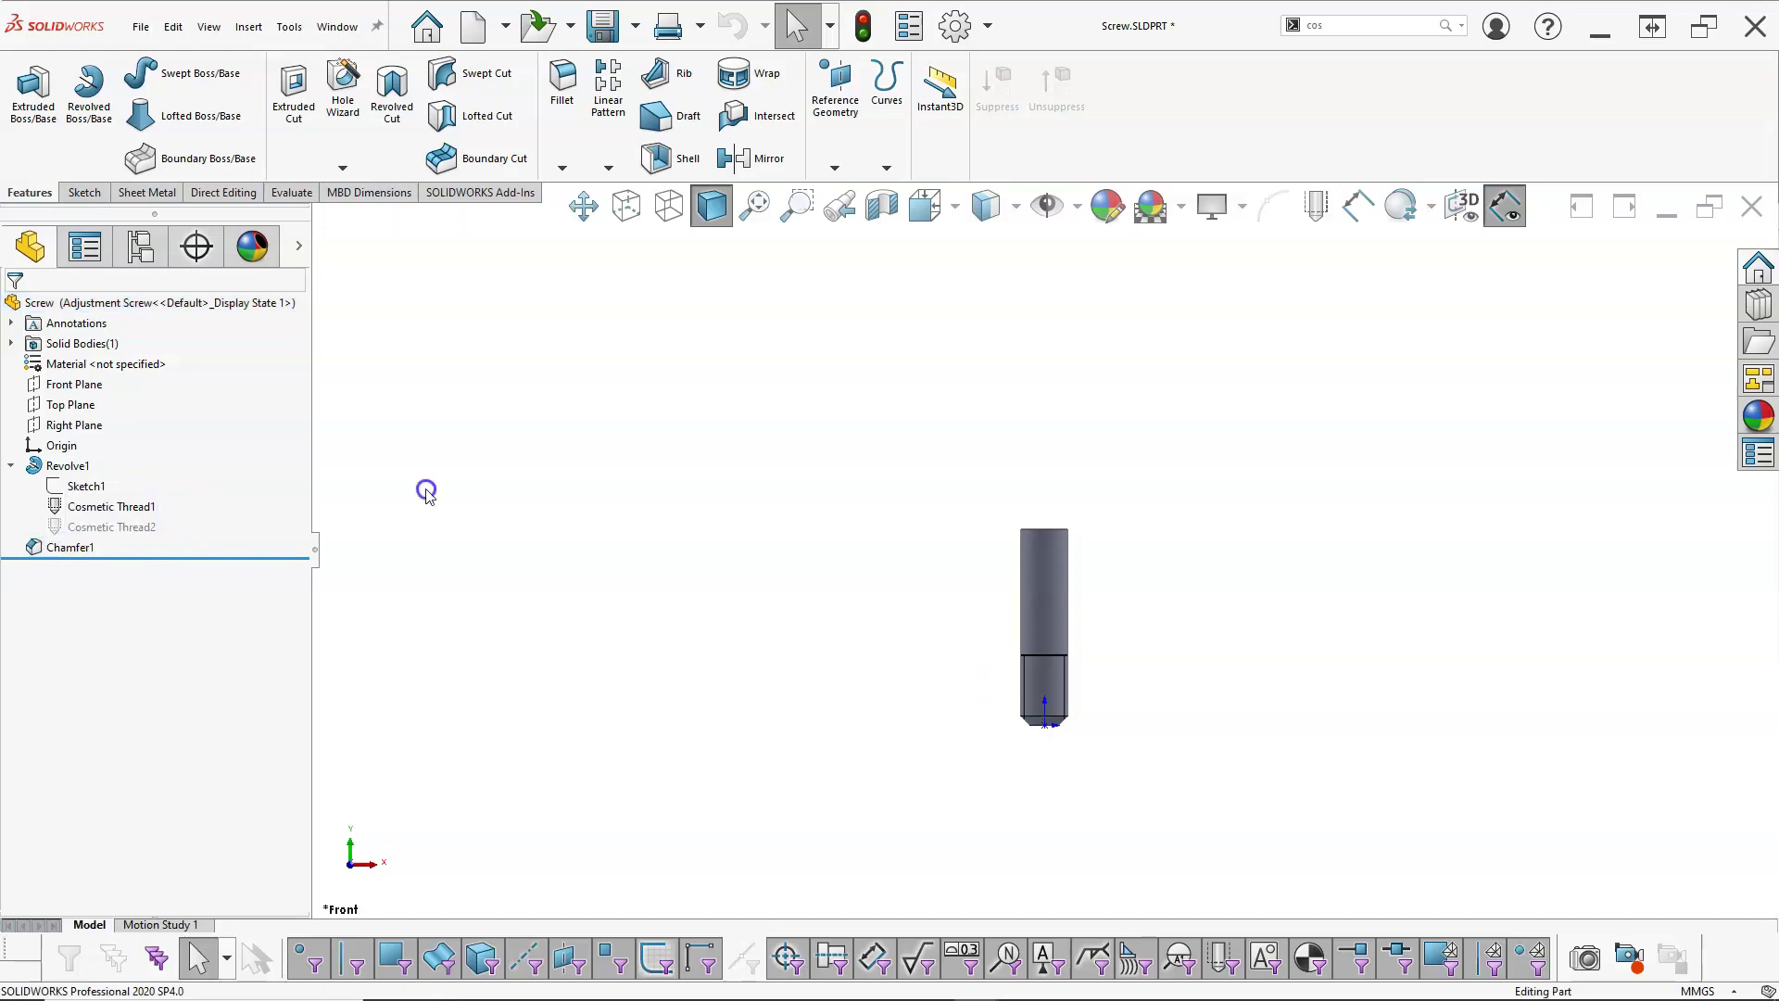
pyautogui.click(68, 466)
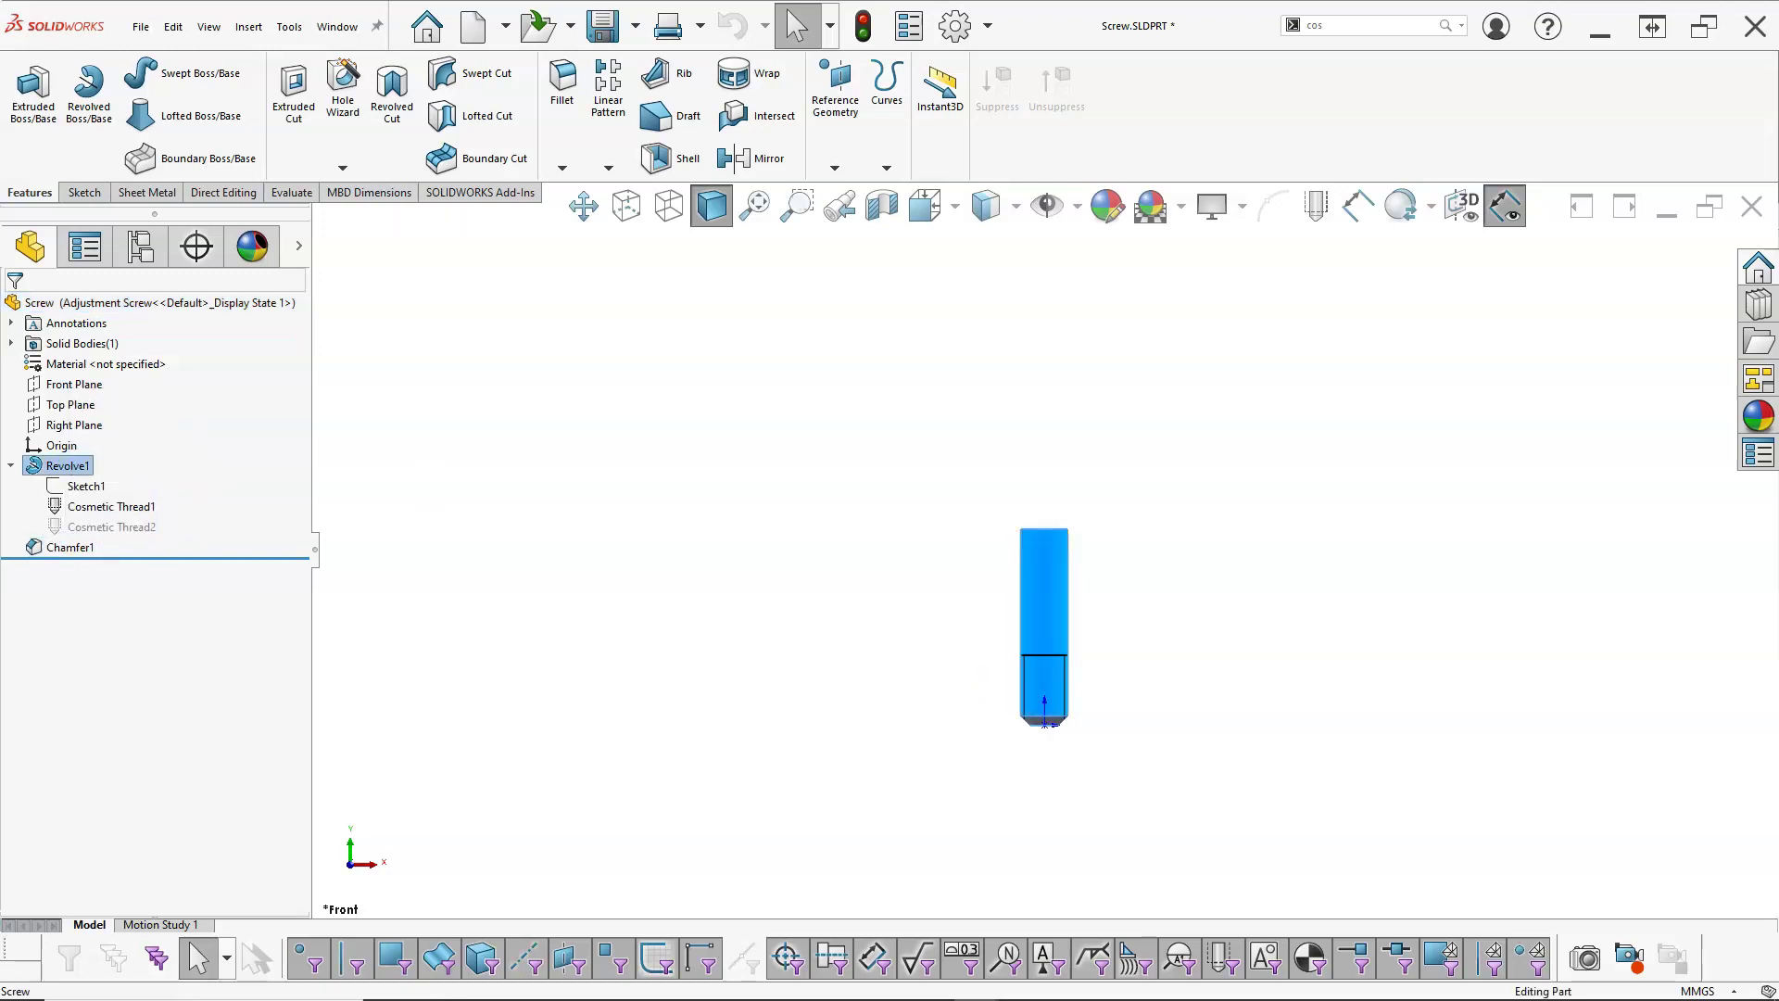
pyautogui.click(398, 519)
# - Reactivate the Pivot Screw configuration and return to the Front view
pyautogui.moveTo(397, 519); pyautogui.dragTo(532, 519, button='middle')
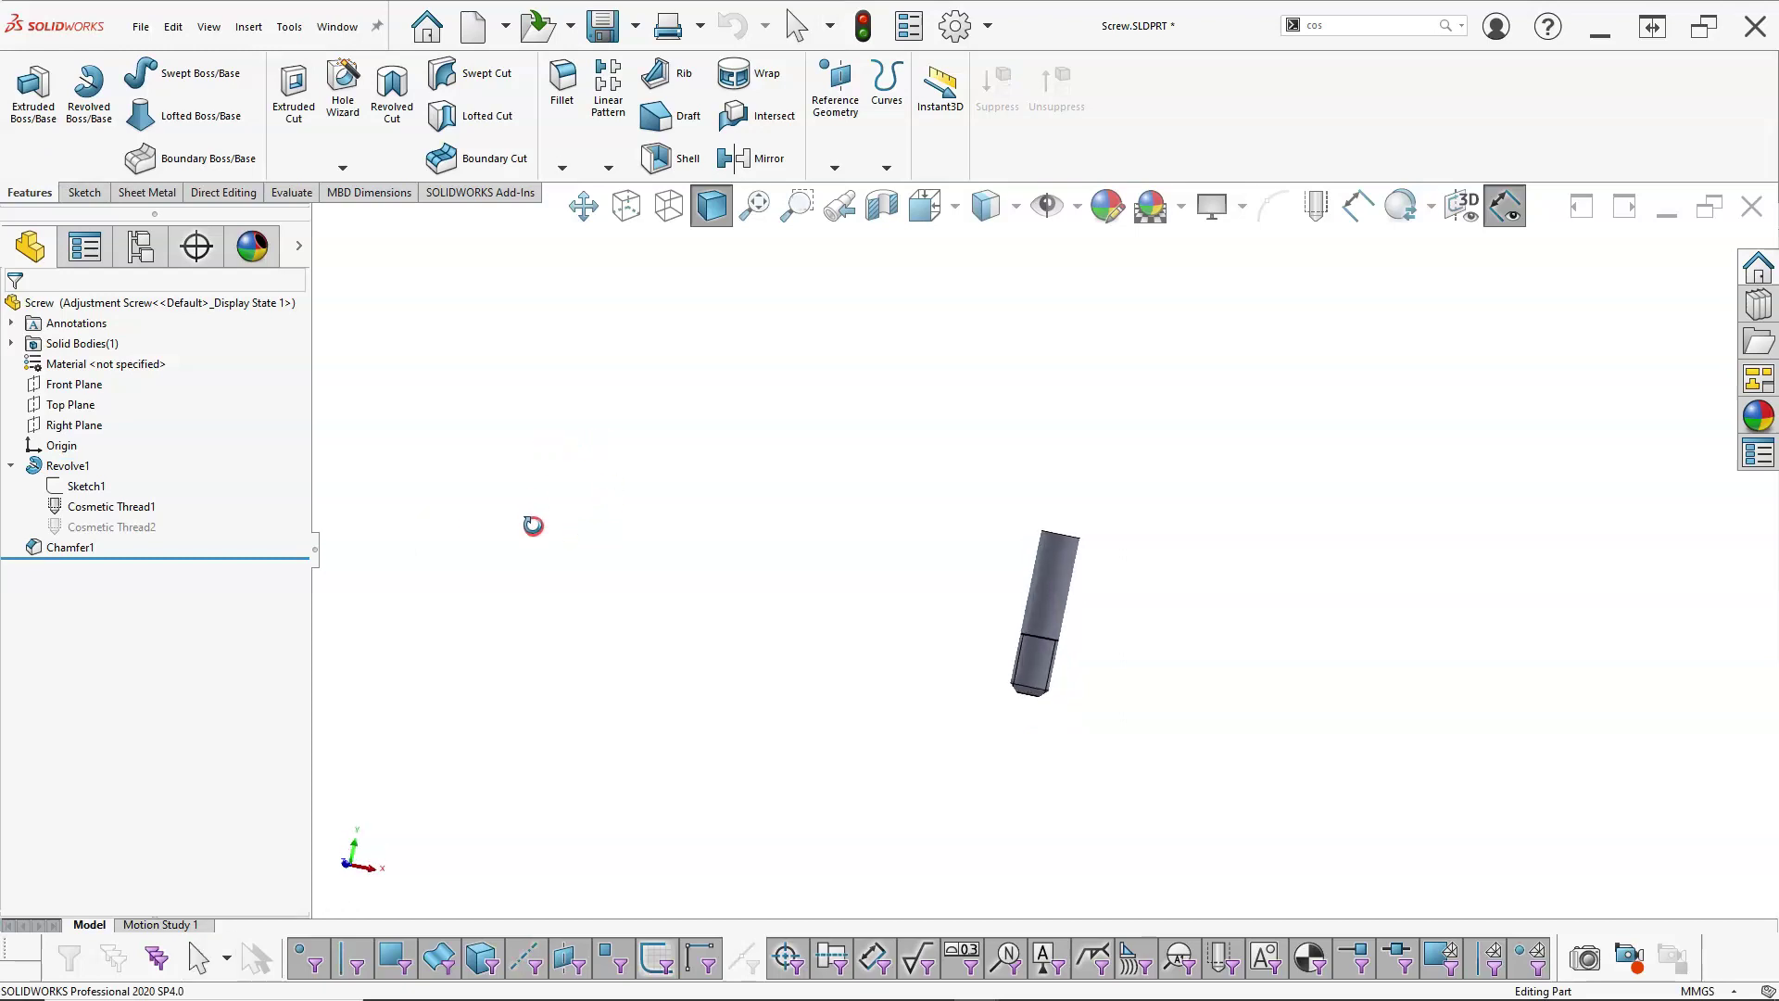
pyautogui.click(141, 247)
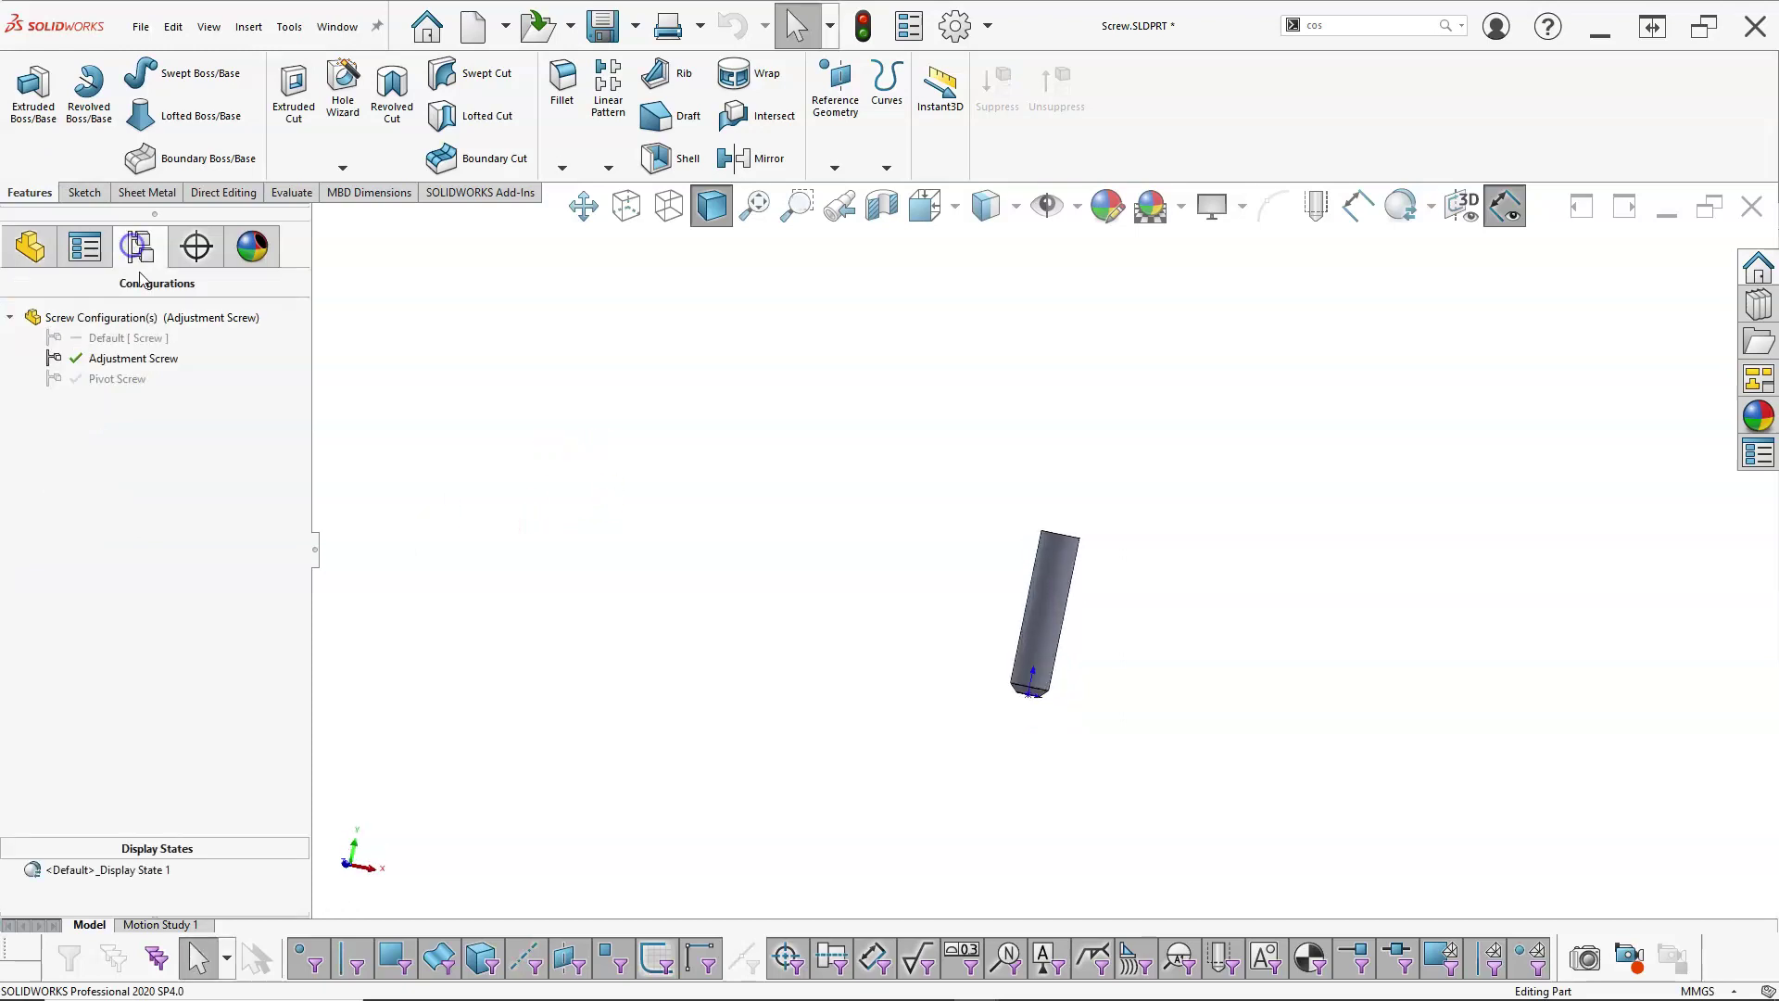
pyautogui.doubleClick(111, 380)
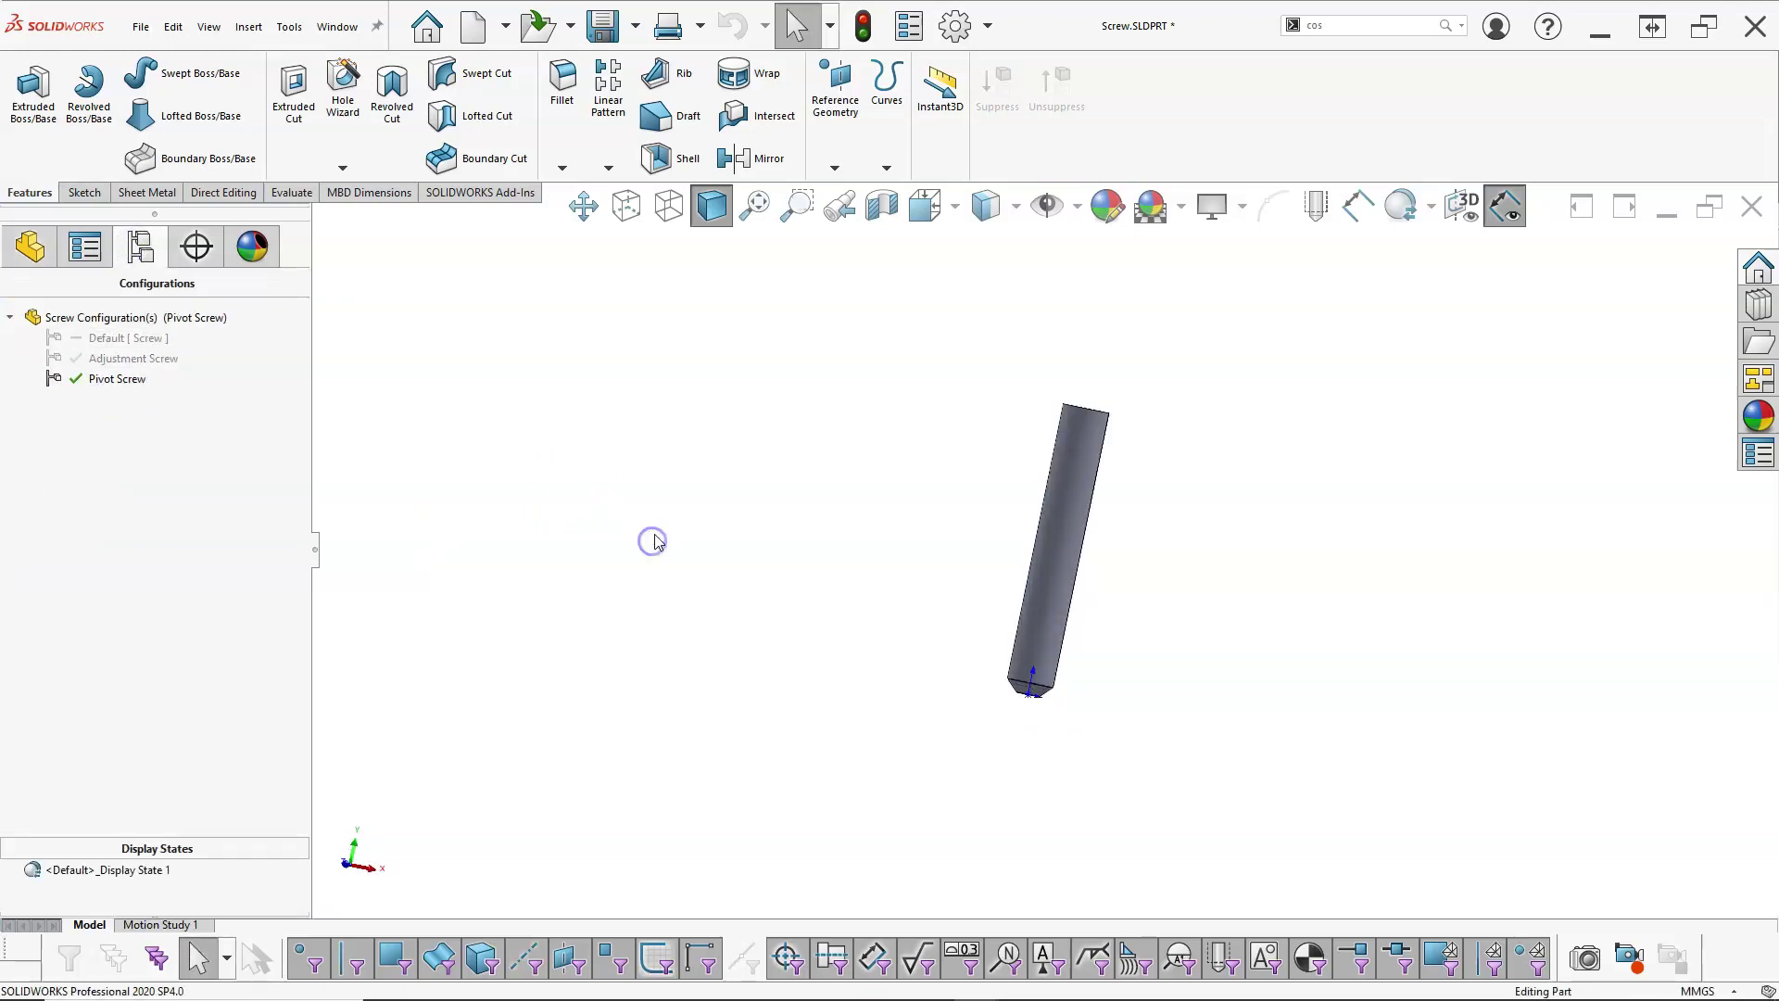
pyautogui.hotkey('ctrl', '1')
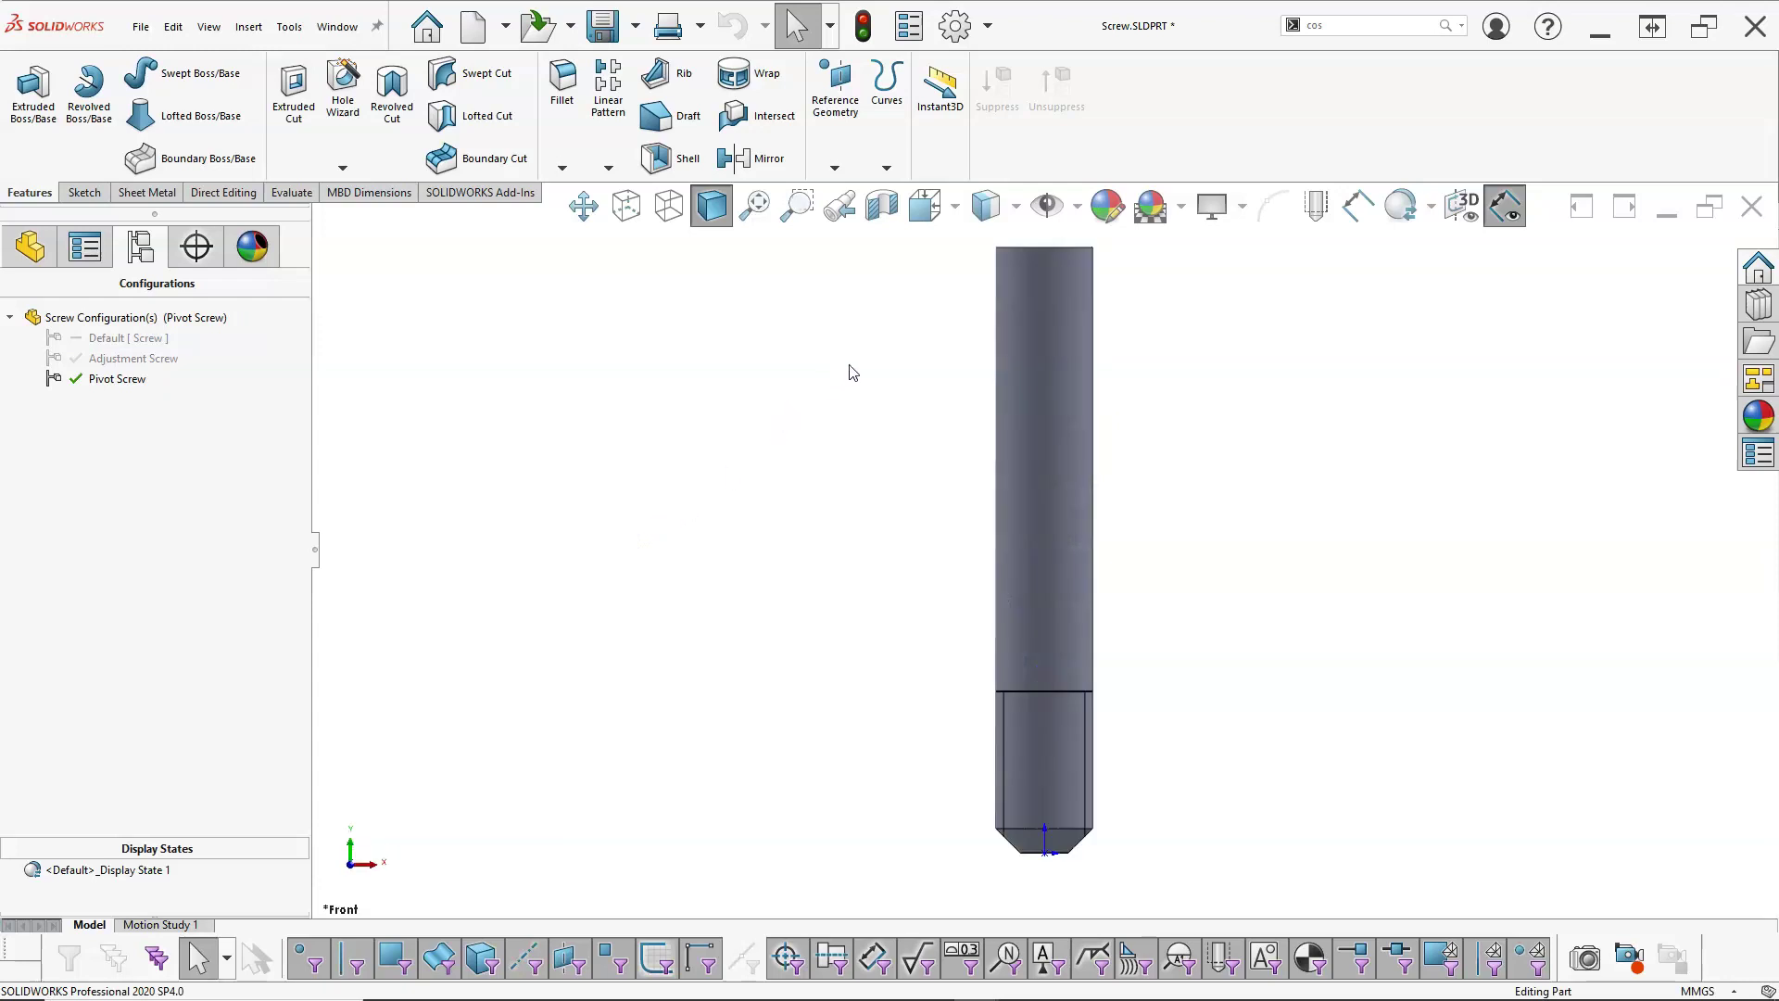
# - Rebuild the screw, fit it in Front view, and start Sketch2 on the Front Plane
pyautogui.moveTo(852, 373); pyautogui.dragTo(851, 583, button='middle')
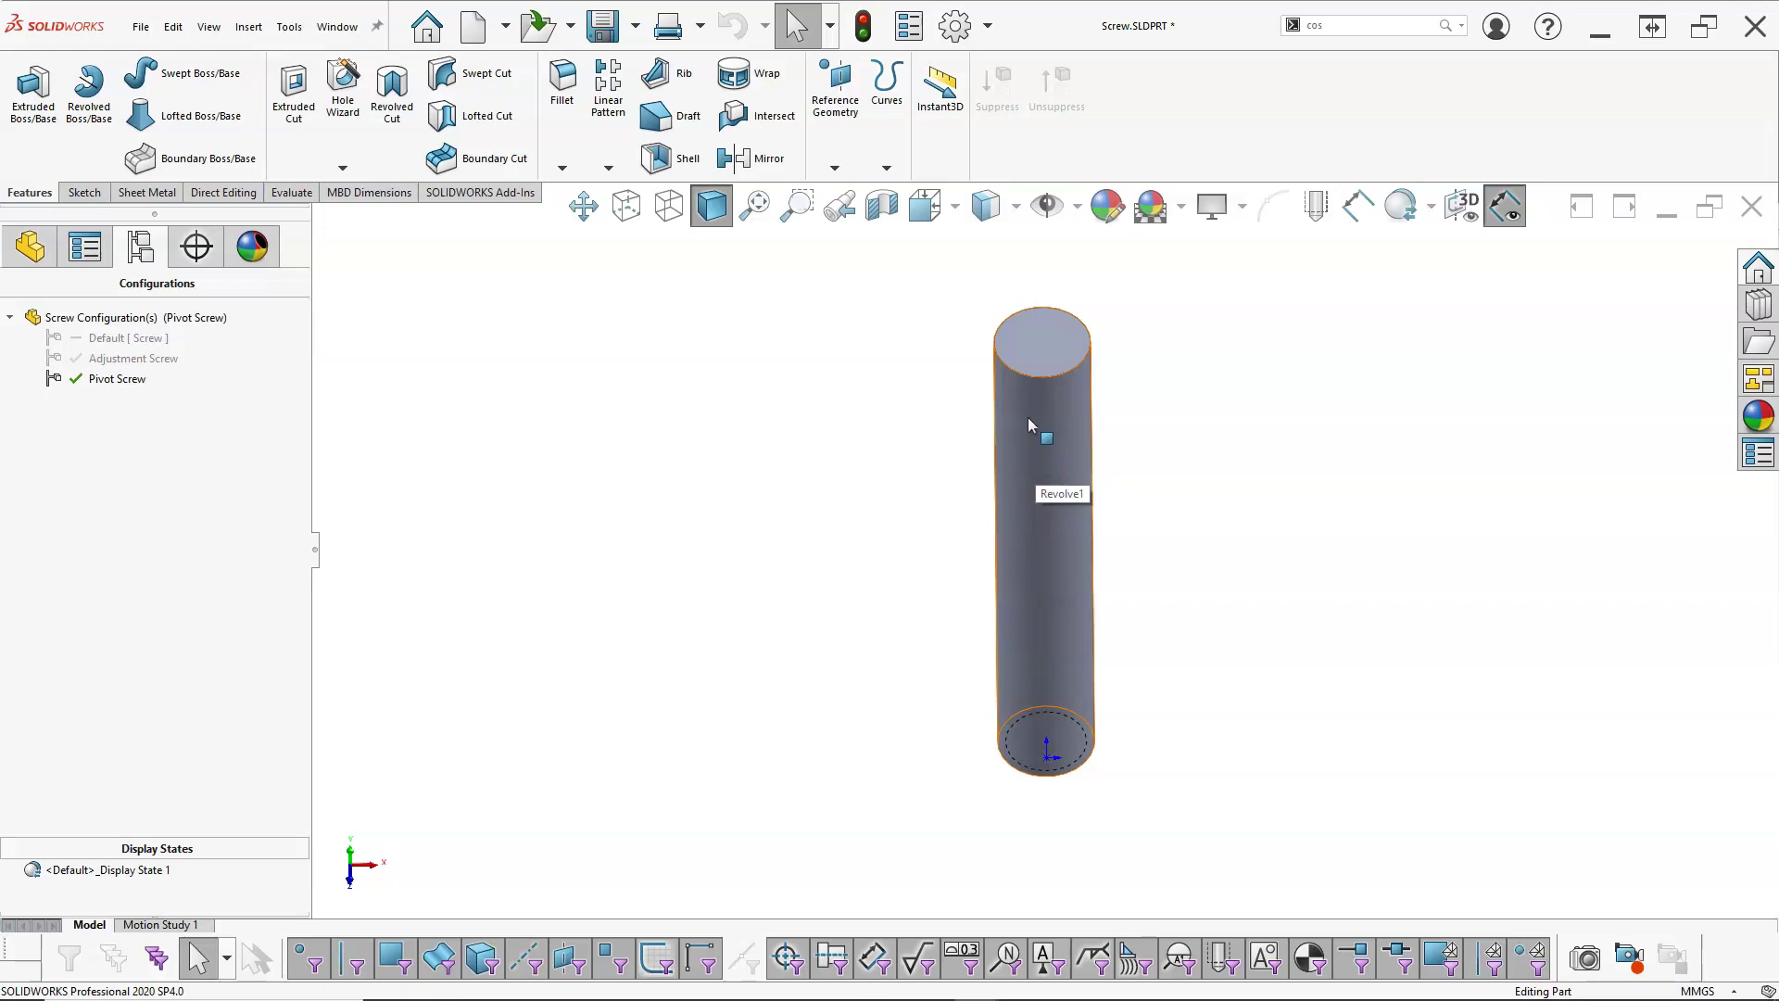
pyautogui.hotkey('ctrl', 'b')
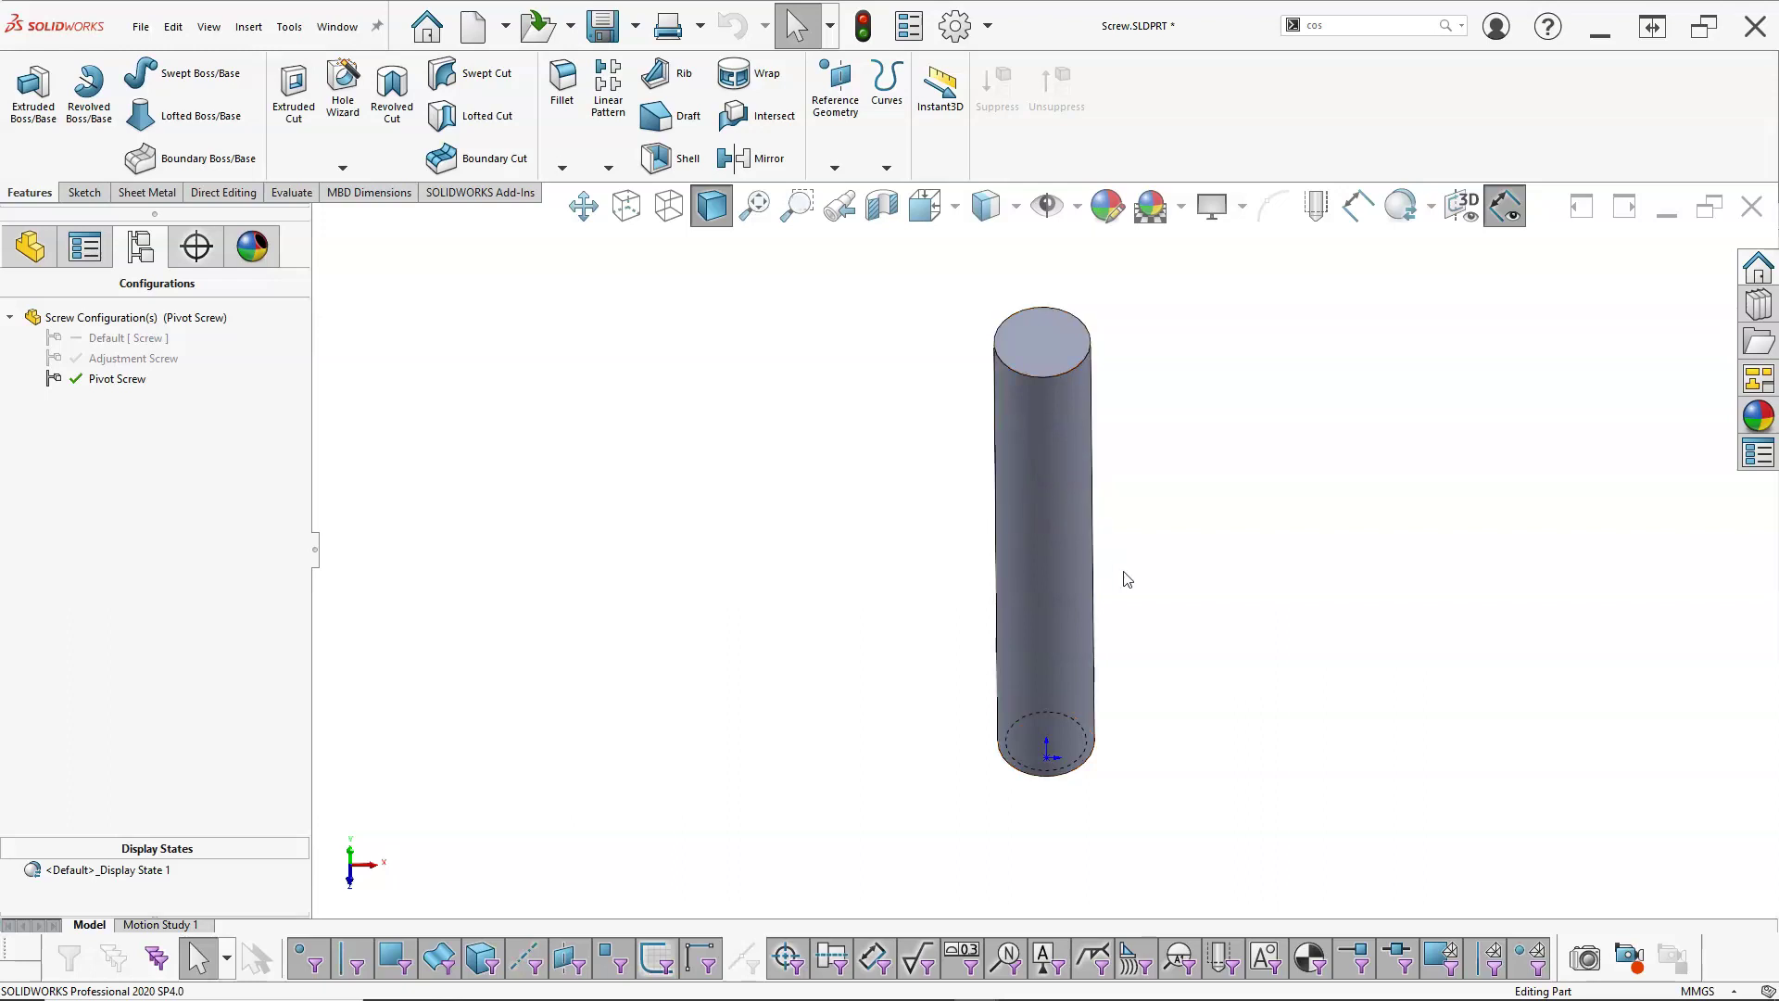
pyautogui.hotkey('ctrl', '1')
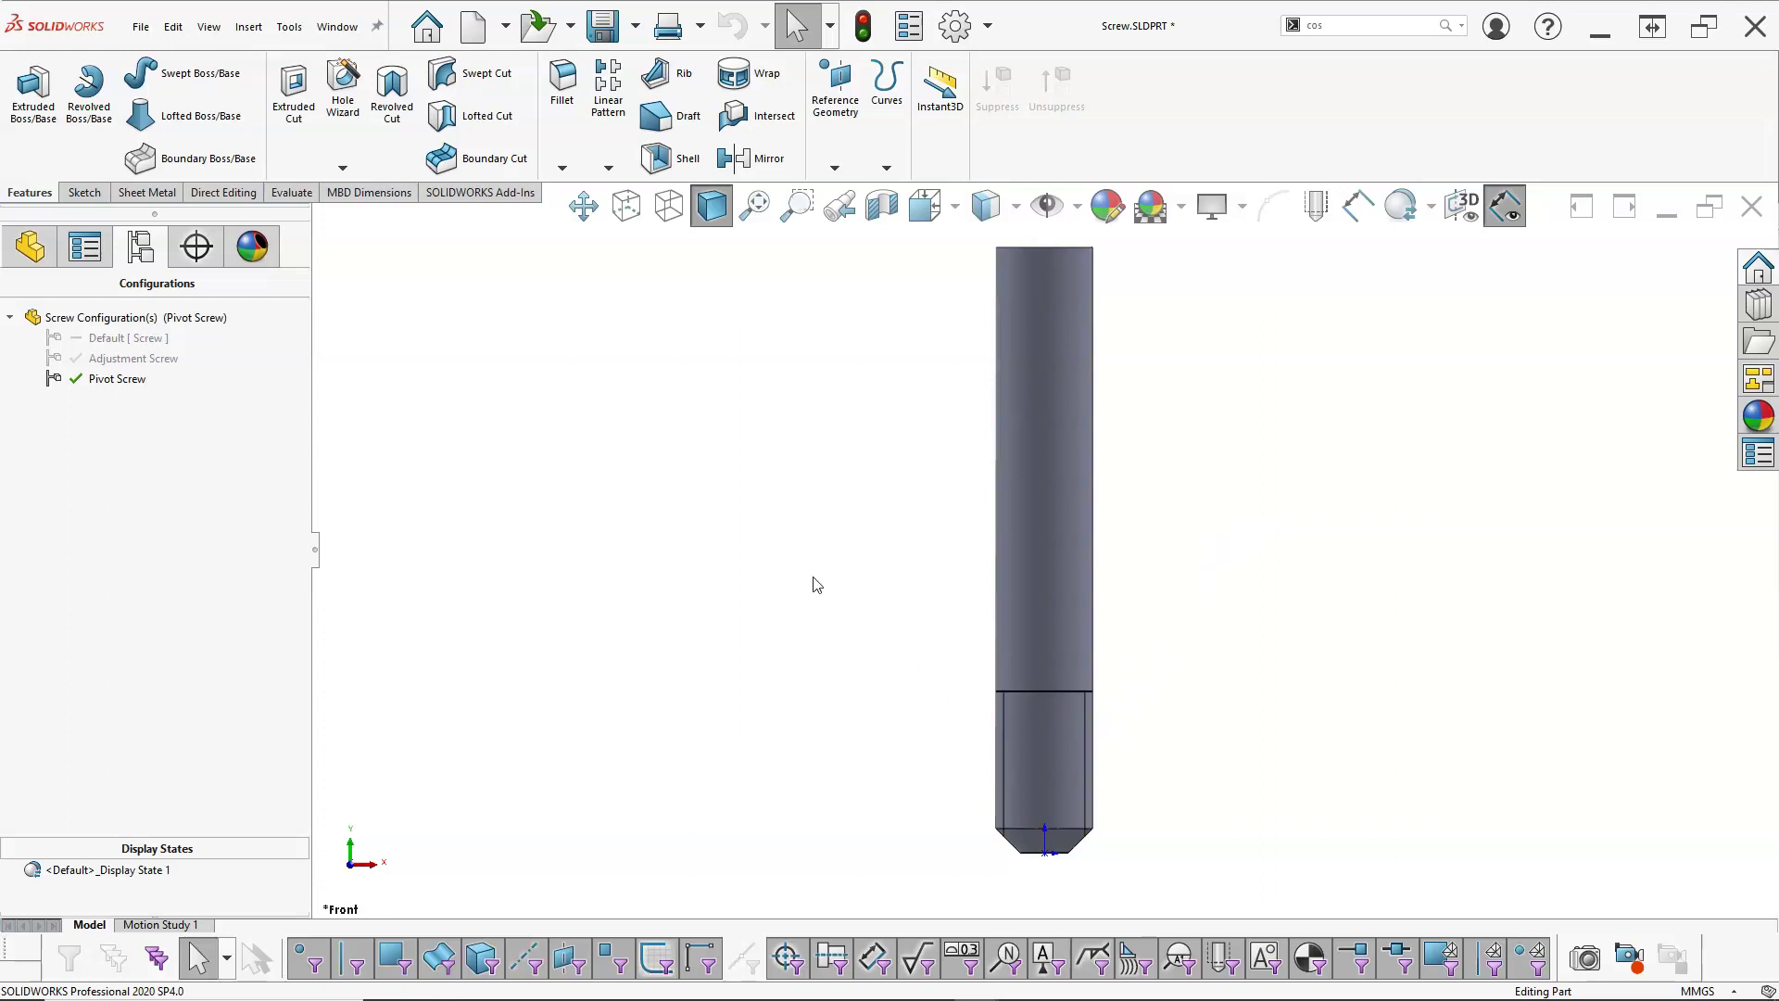
pyautogui.click(30, 246)
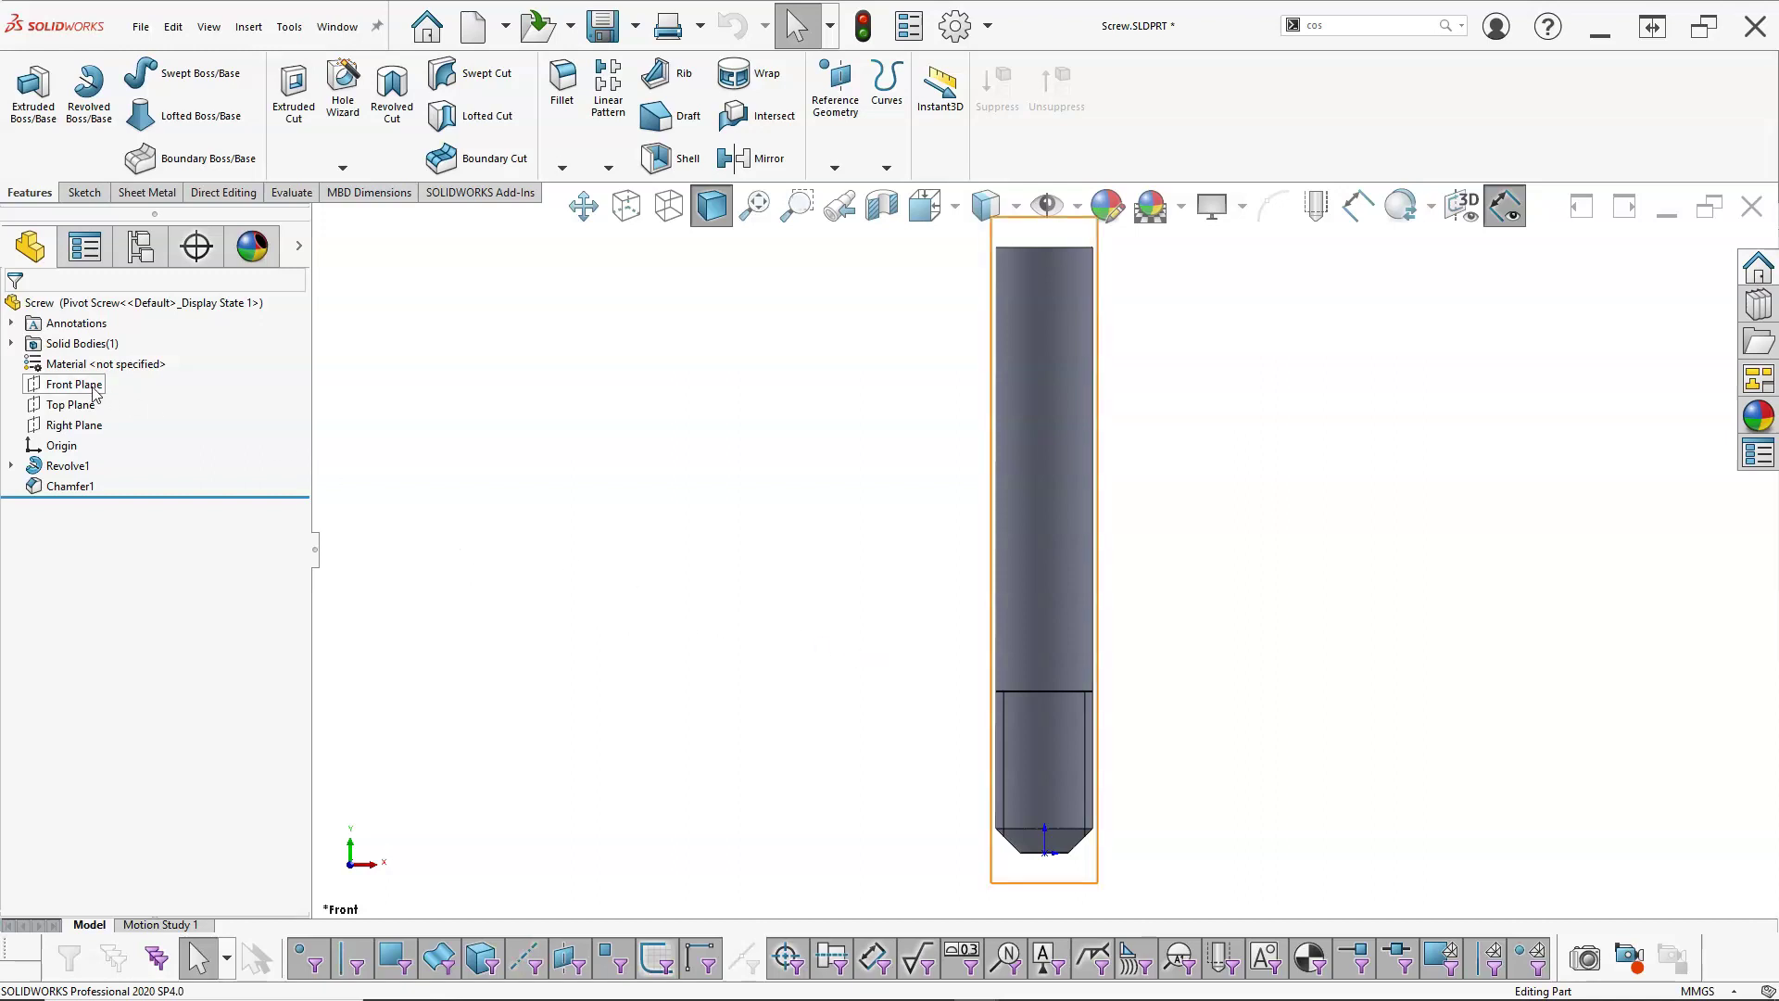
pyautogui.moveTo(973, 520); pyautogui.dragTo(1075, 382, button='middle')
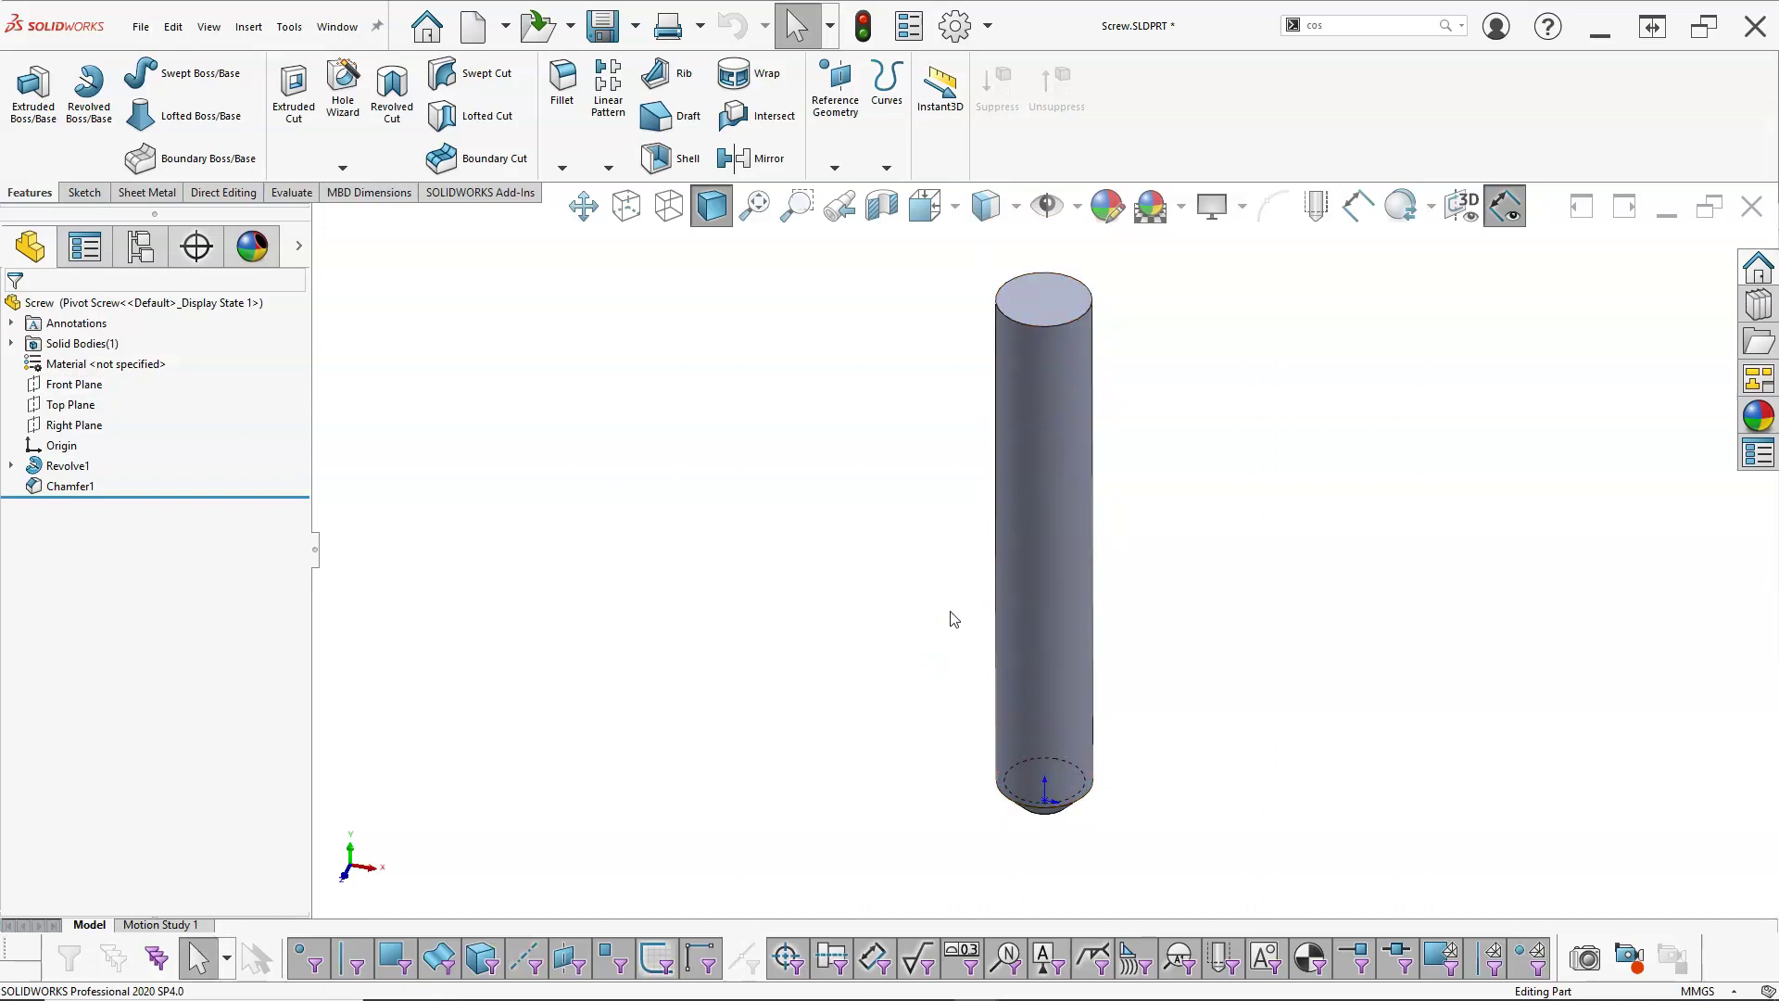
pyautogui.hotkey('ctrl', '1')
pyautogui.press('f')
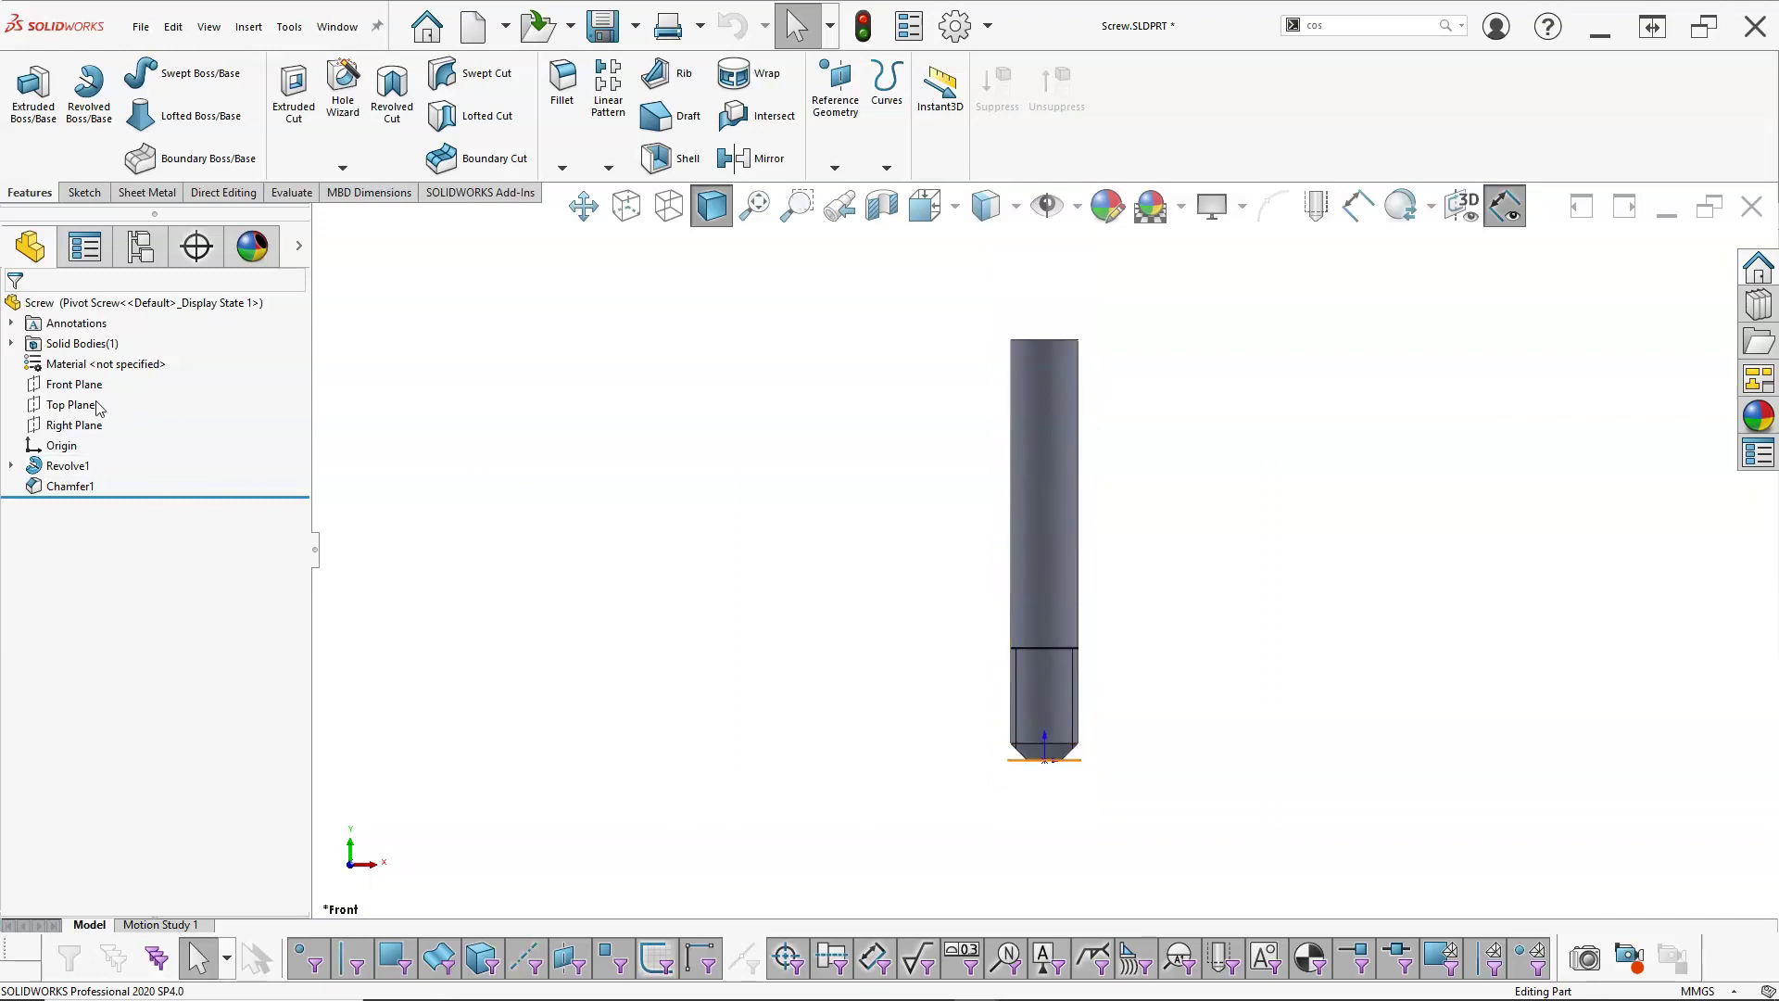
pyautogui.click(74, 383)
# - Draw a corner rectangle from the top of the axis down to the threaded section
pyautogui.click(79, 345)
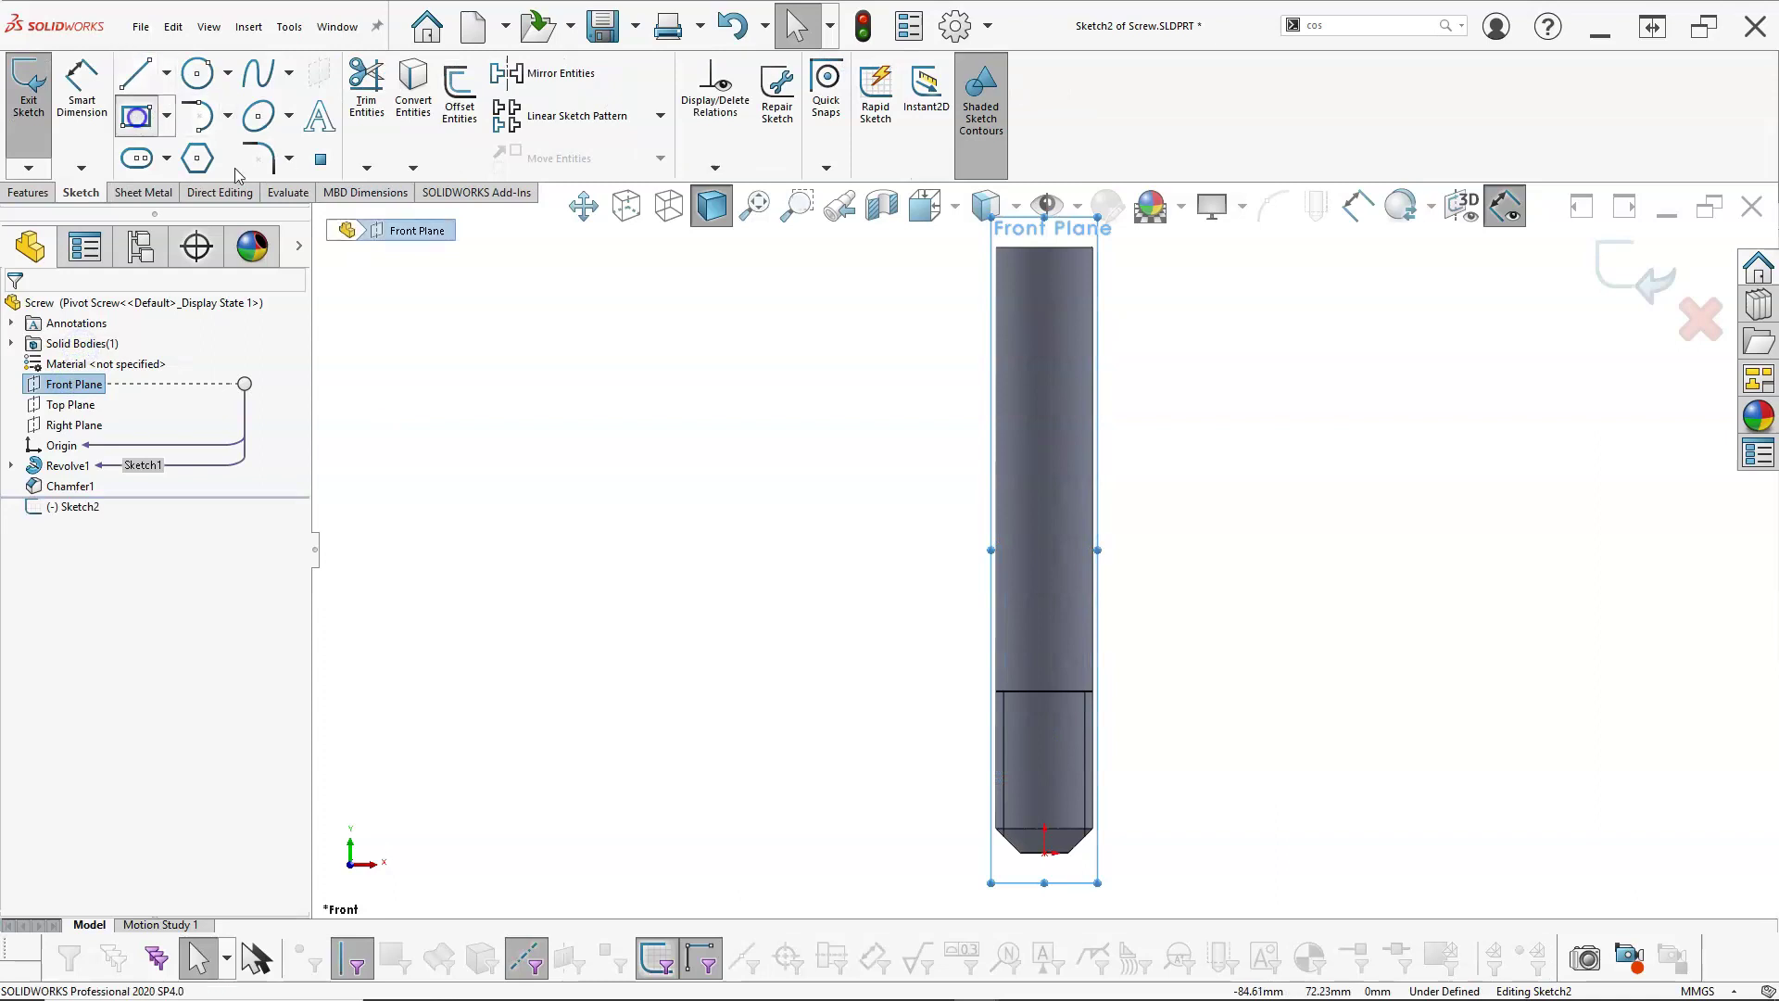
pyautogui.click(1044, 248)
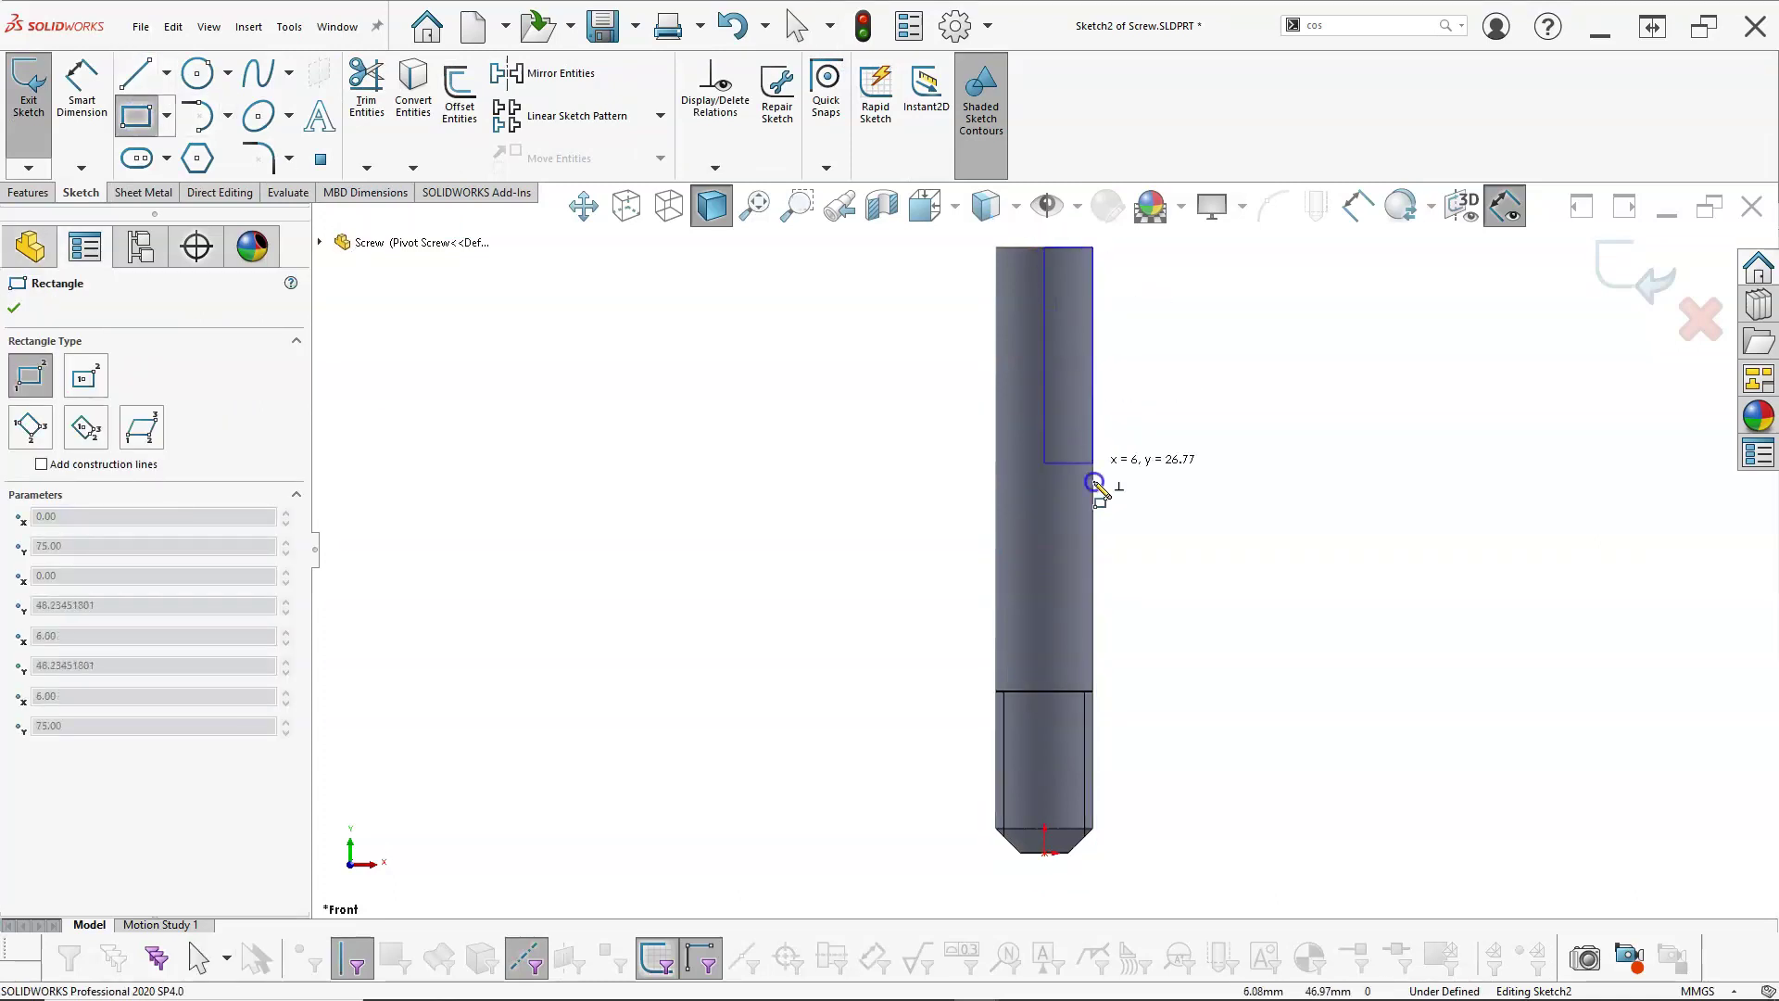
pyautogui.click(1164, 687)
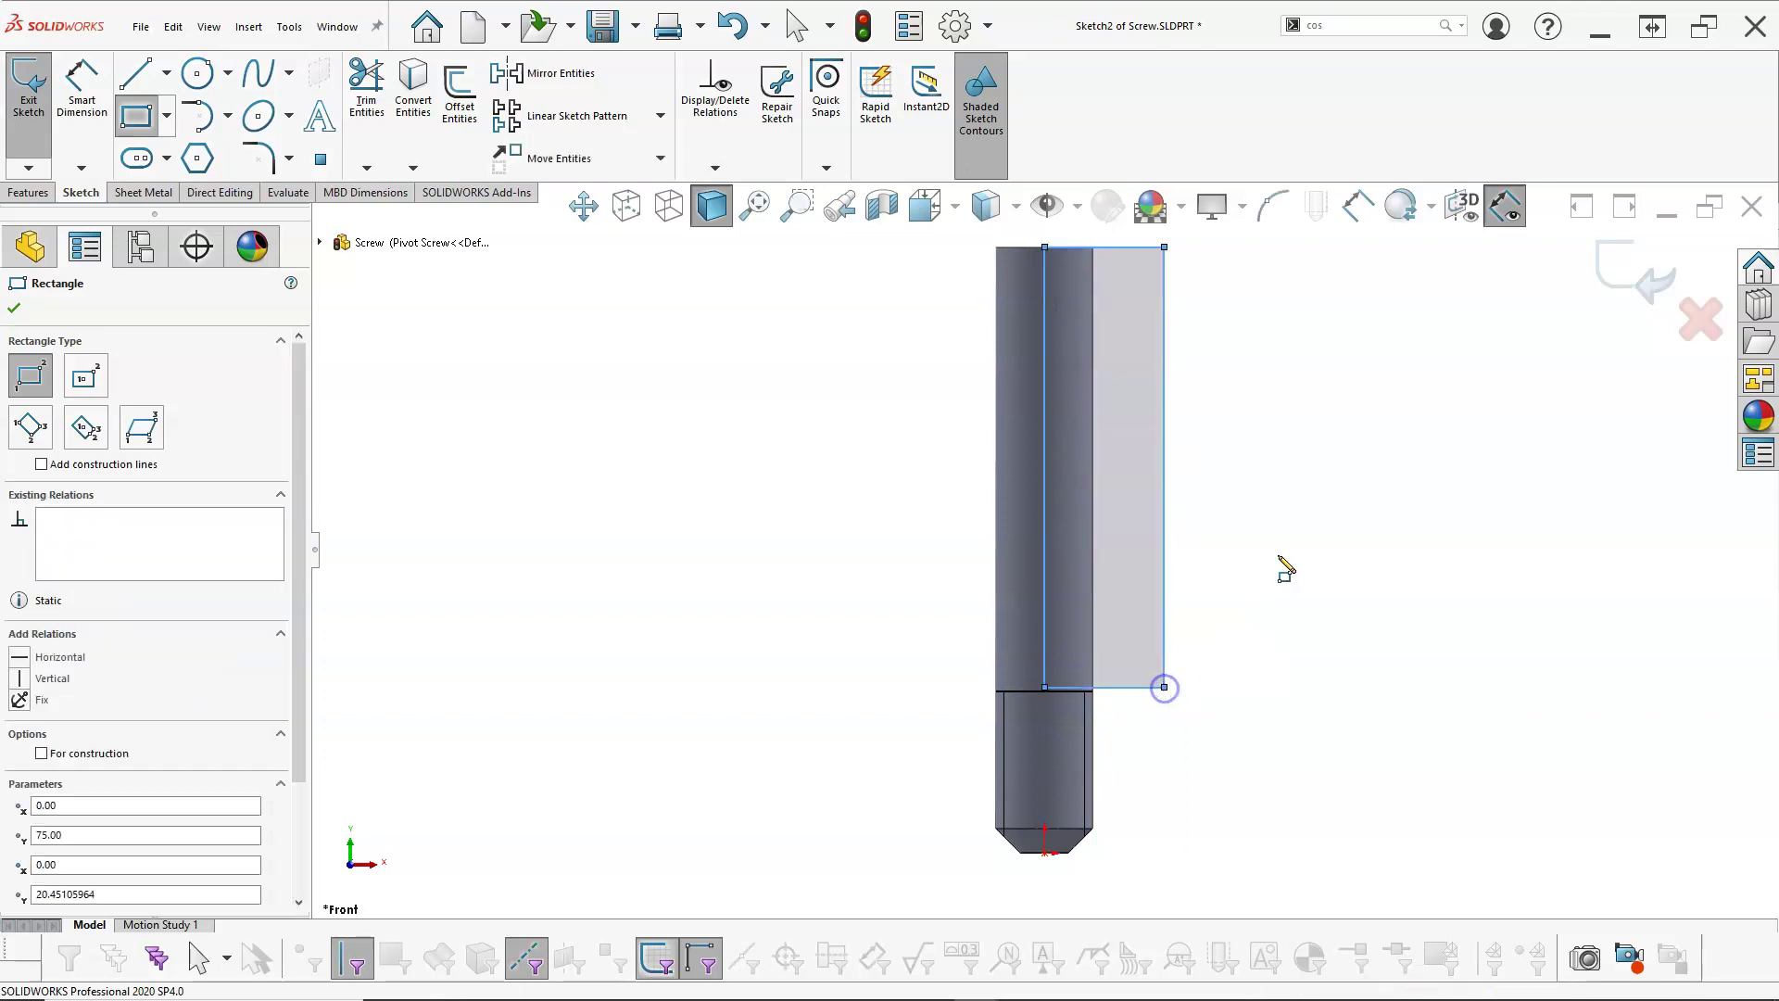
pyautogui.rightClick(1278, 477)
pyautogui.click(1354, 509)
# - Dimension the rectangle's bottom edge to 7 mm wide
pyautogui.rightClick(1225, 448)
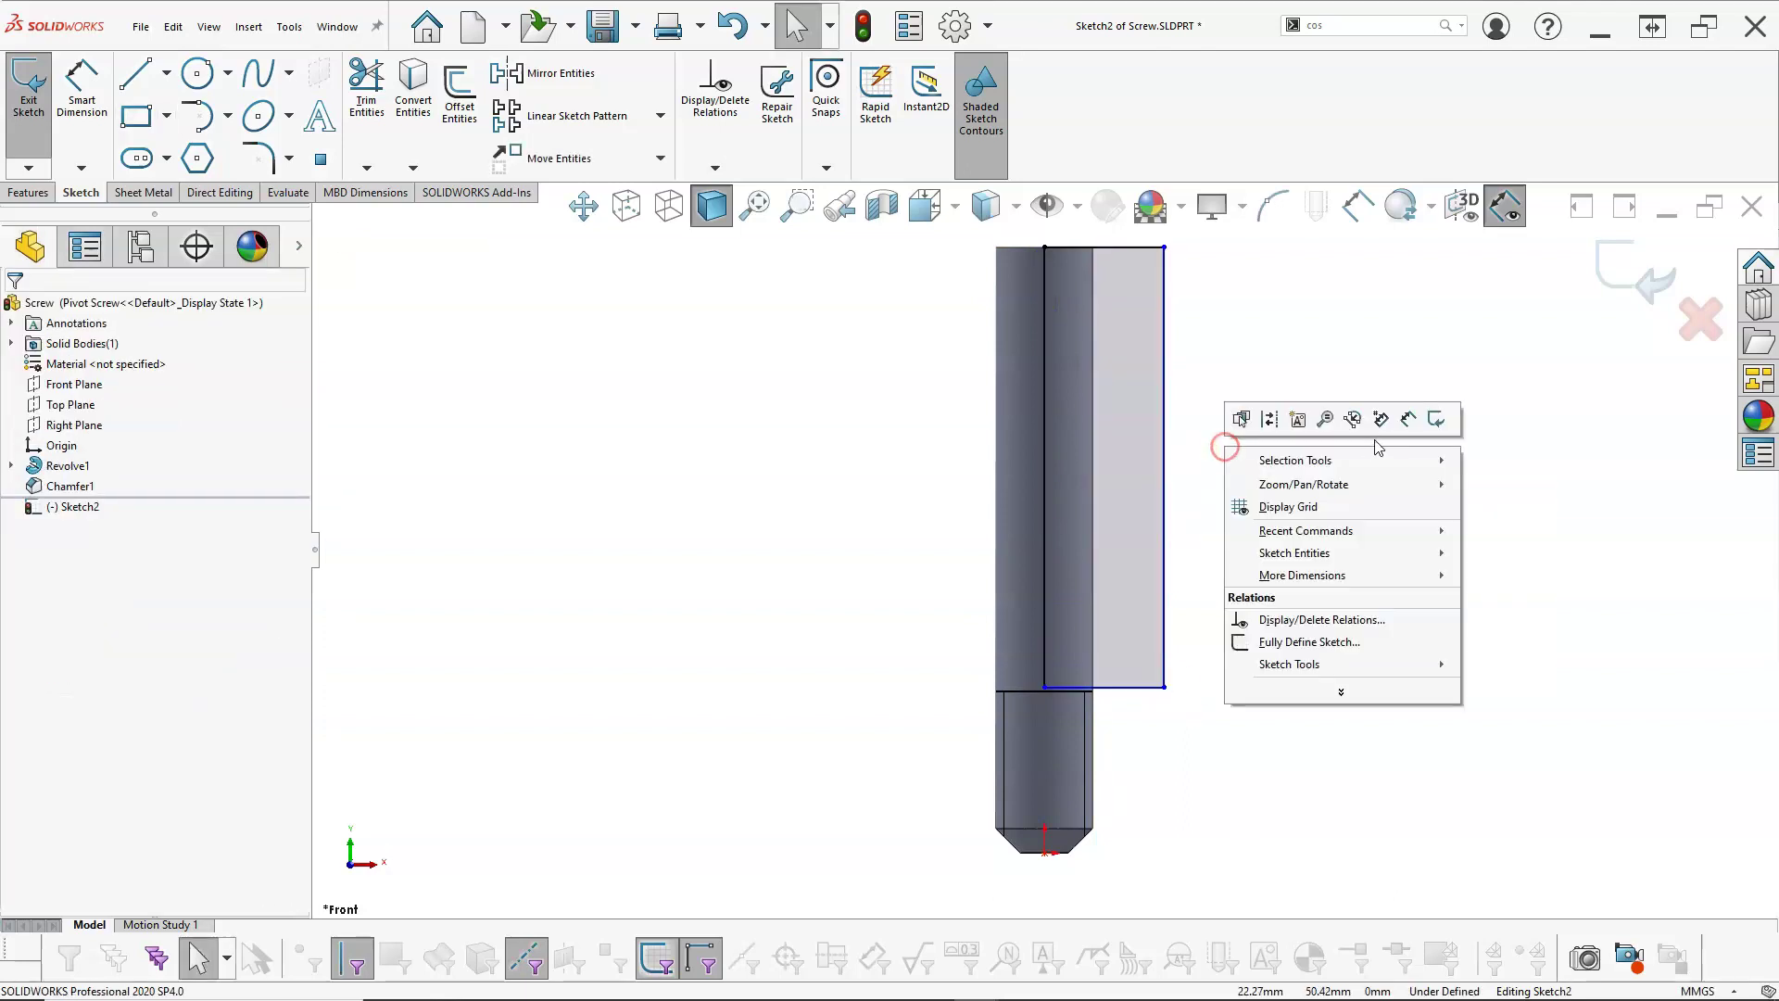
pyautogui.click(1381, 418)
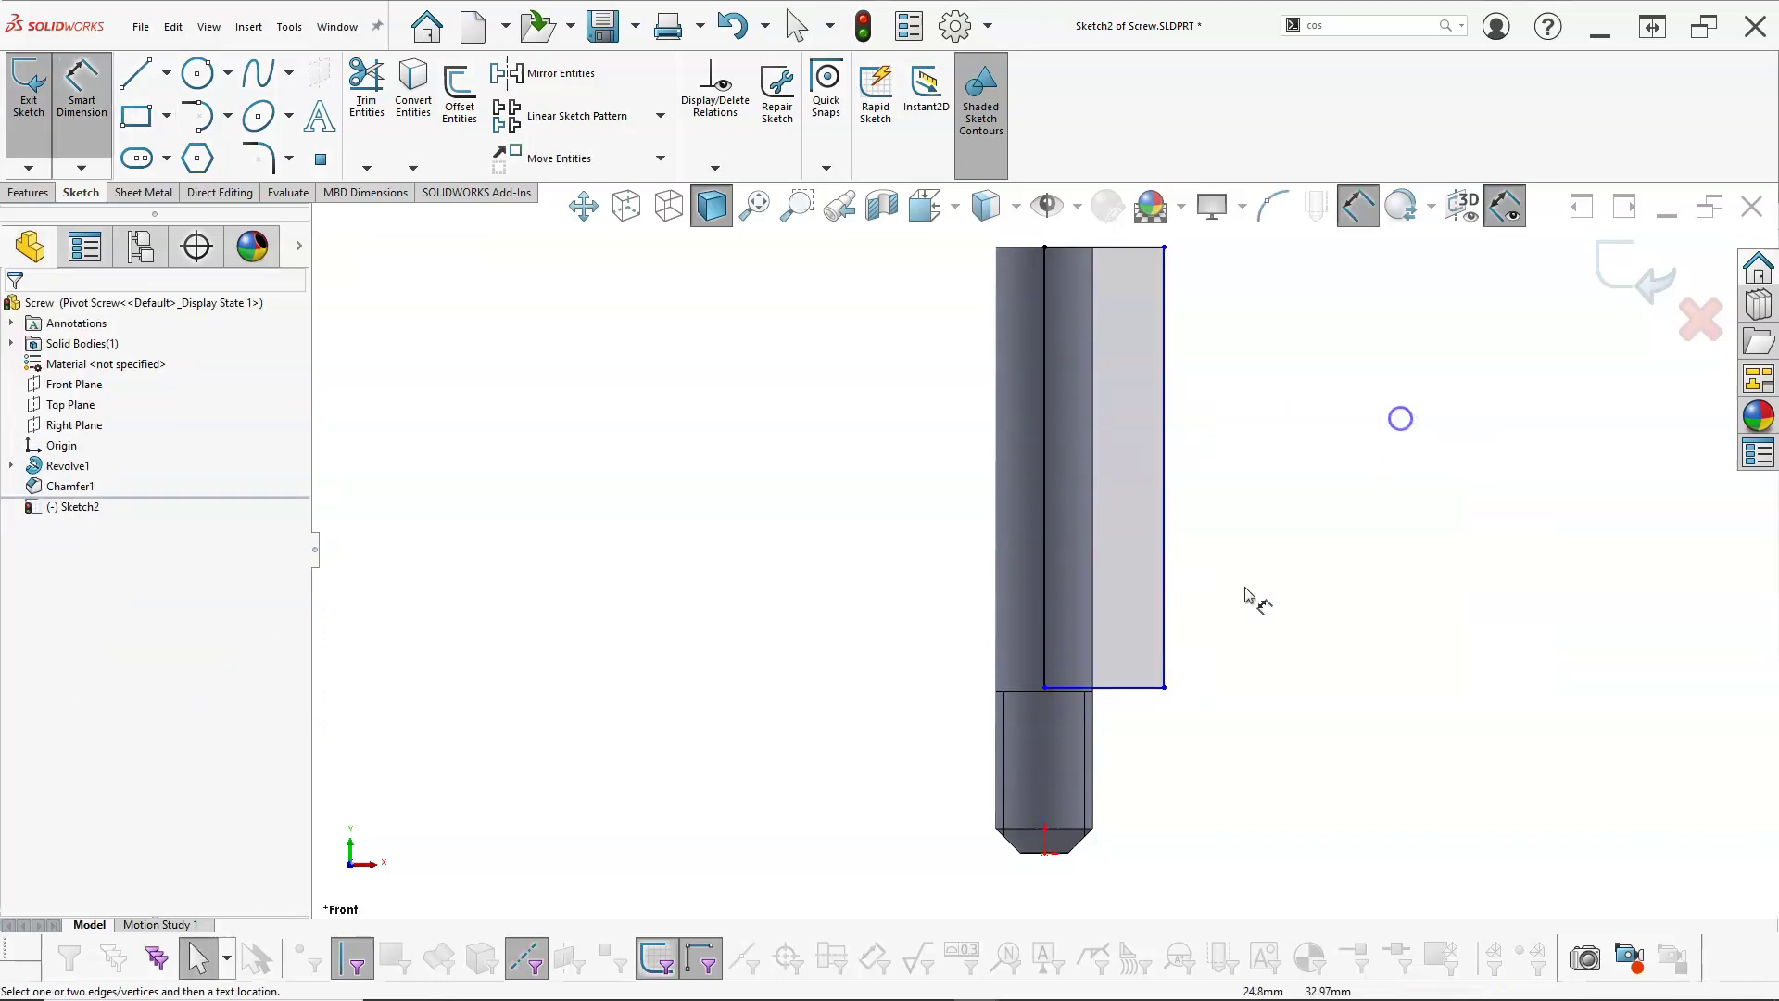
pyautogui.click(1138, 695)
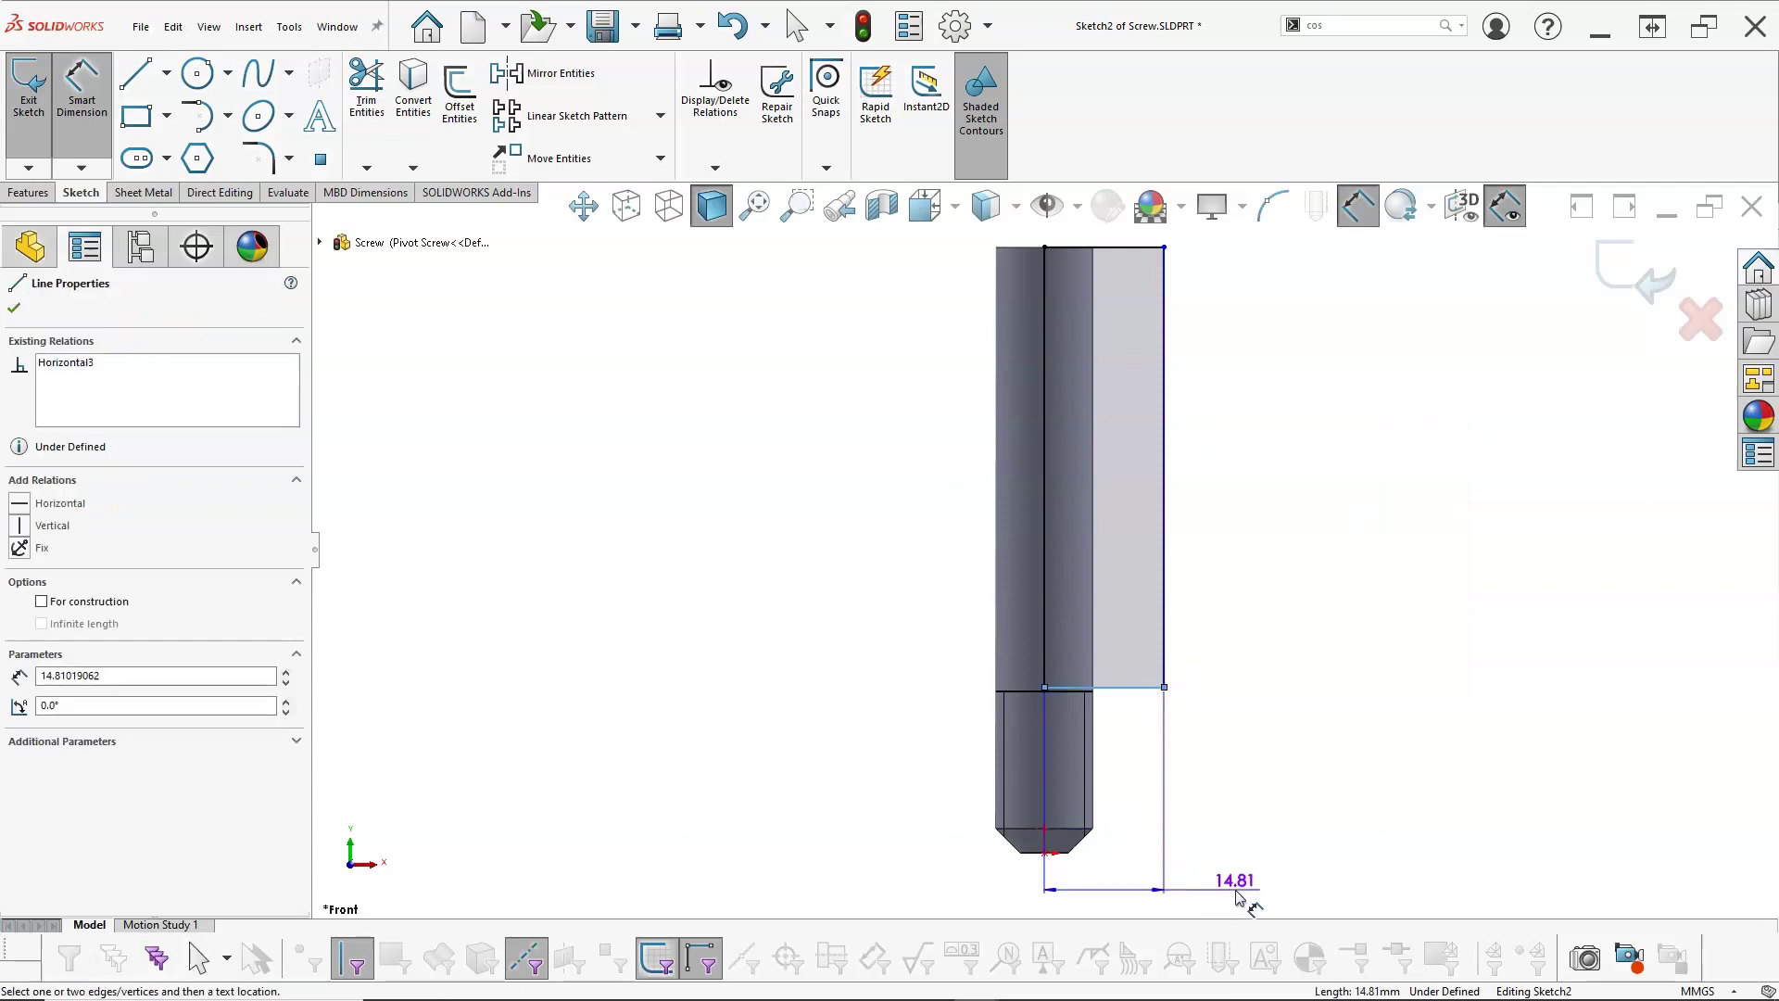
pyautogui.click(1238, 892)
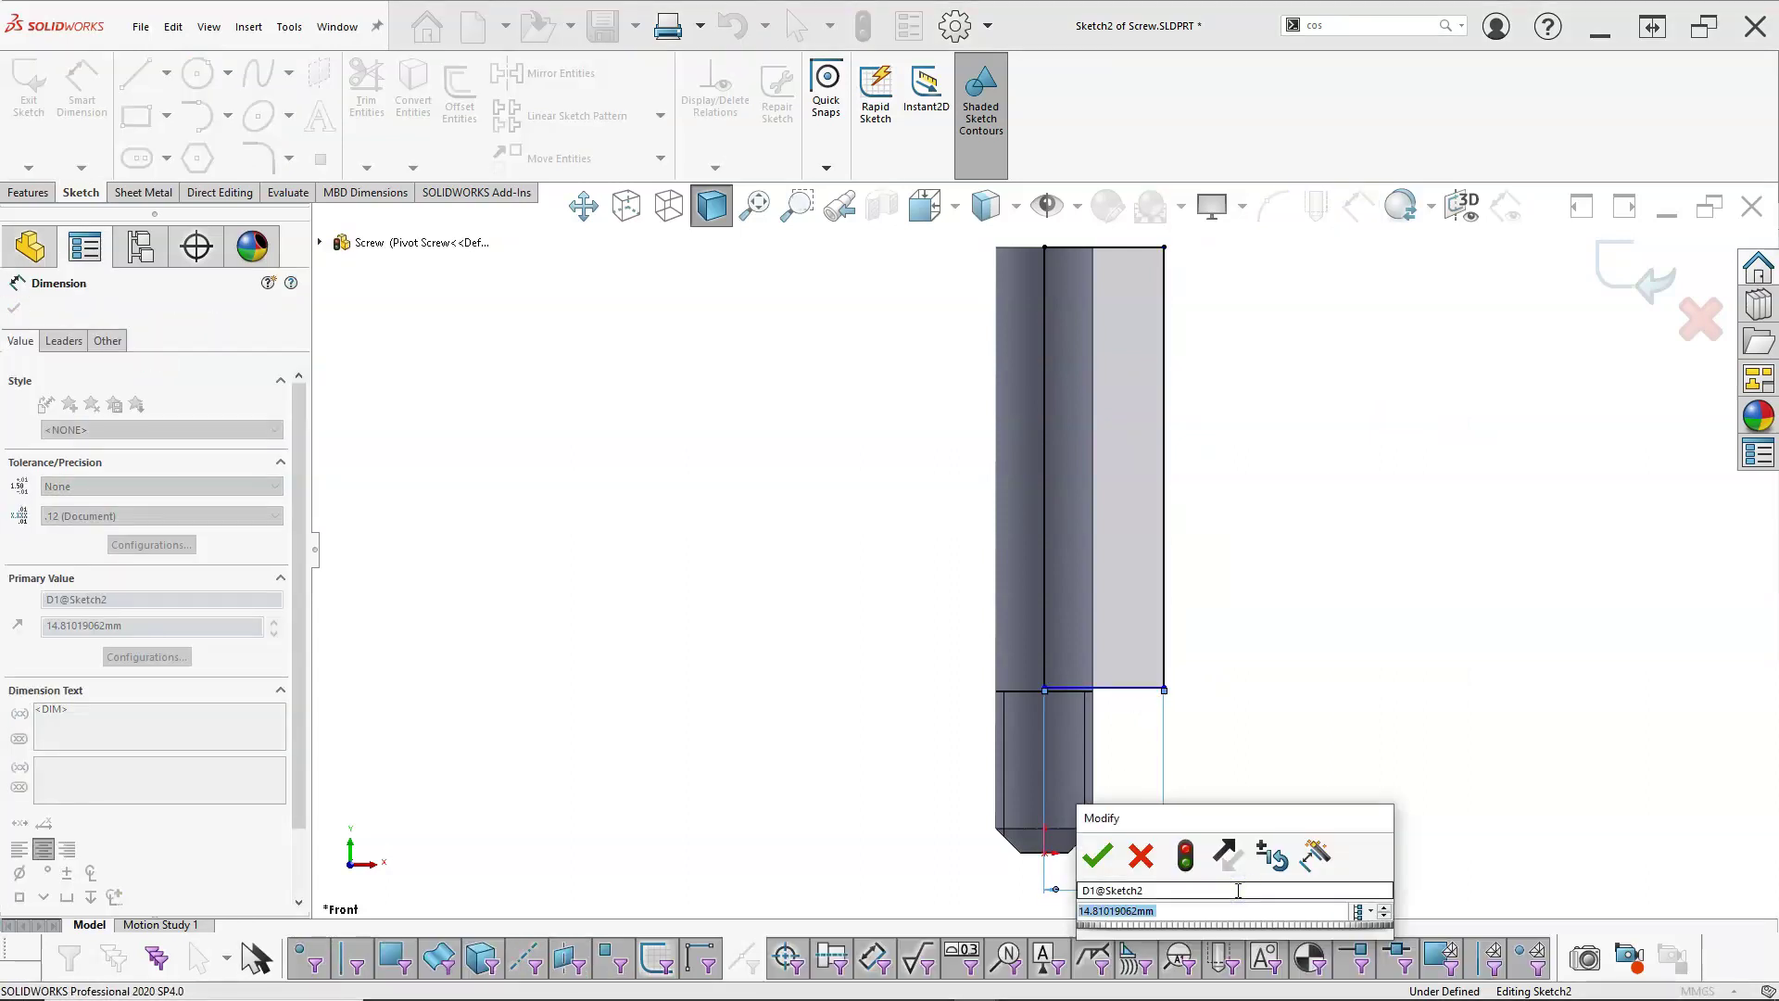
pyautogui.write('7')
pyautogui.press('Return')
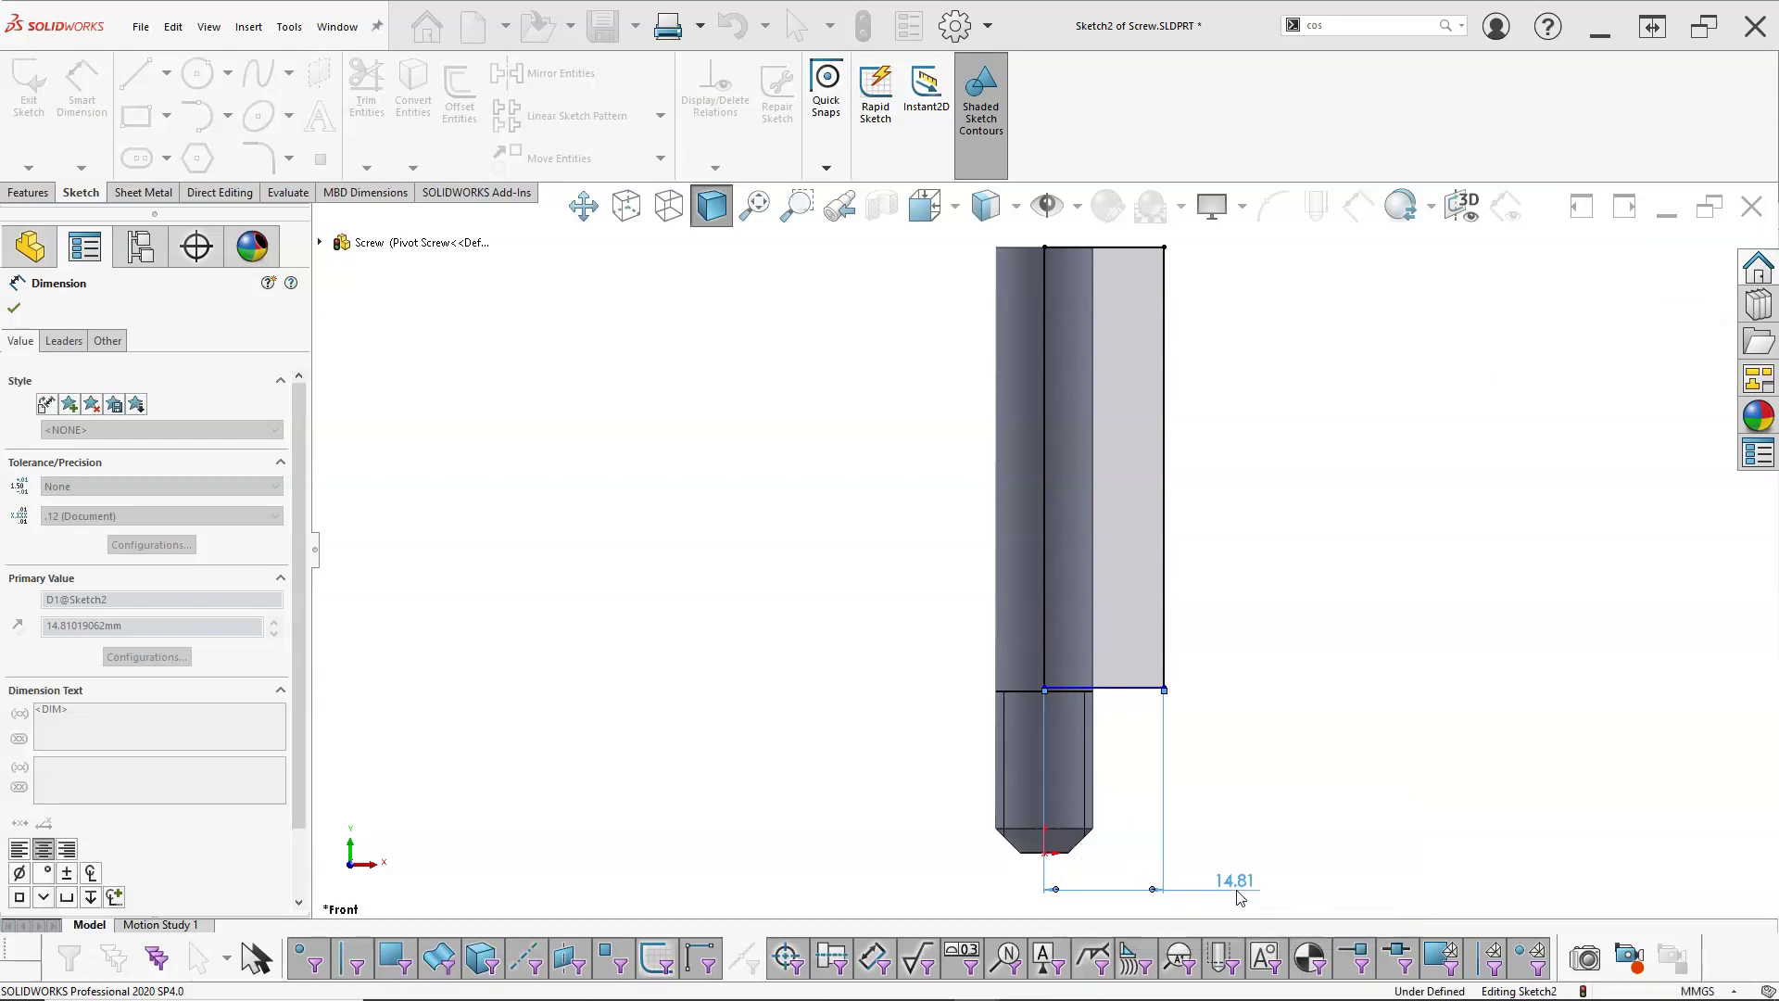
pyautogui.rightClick(1235, 586)
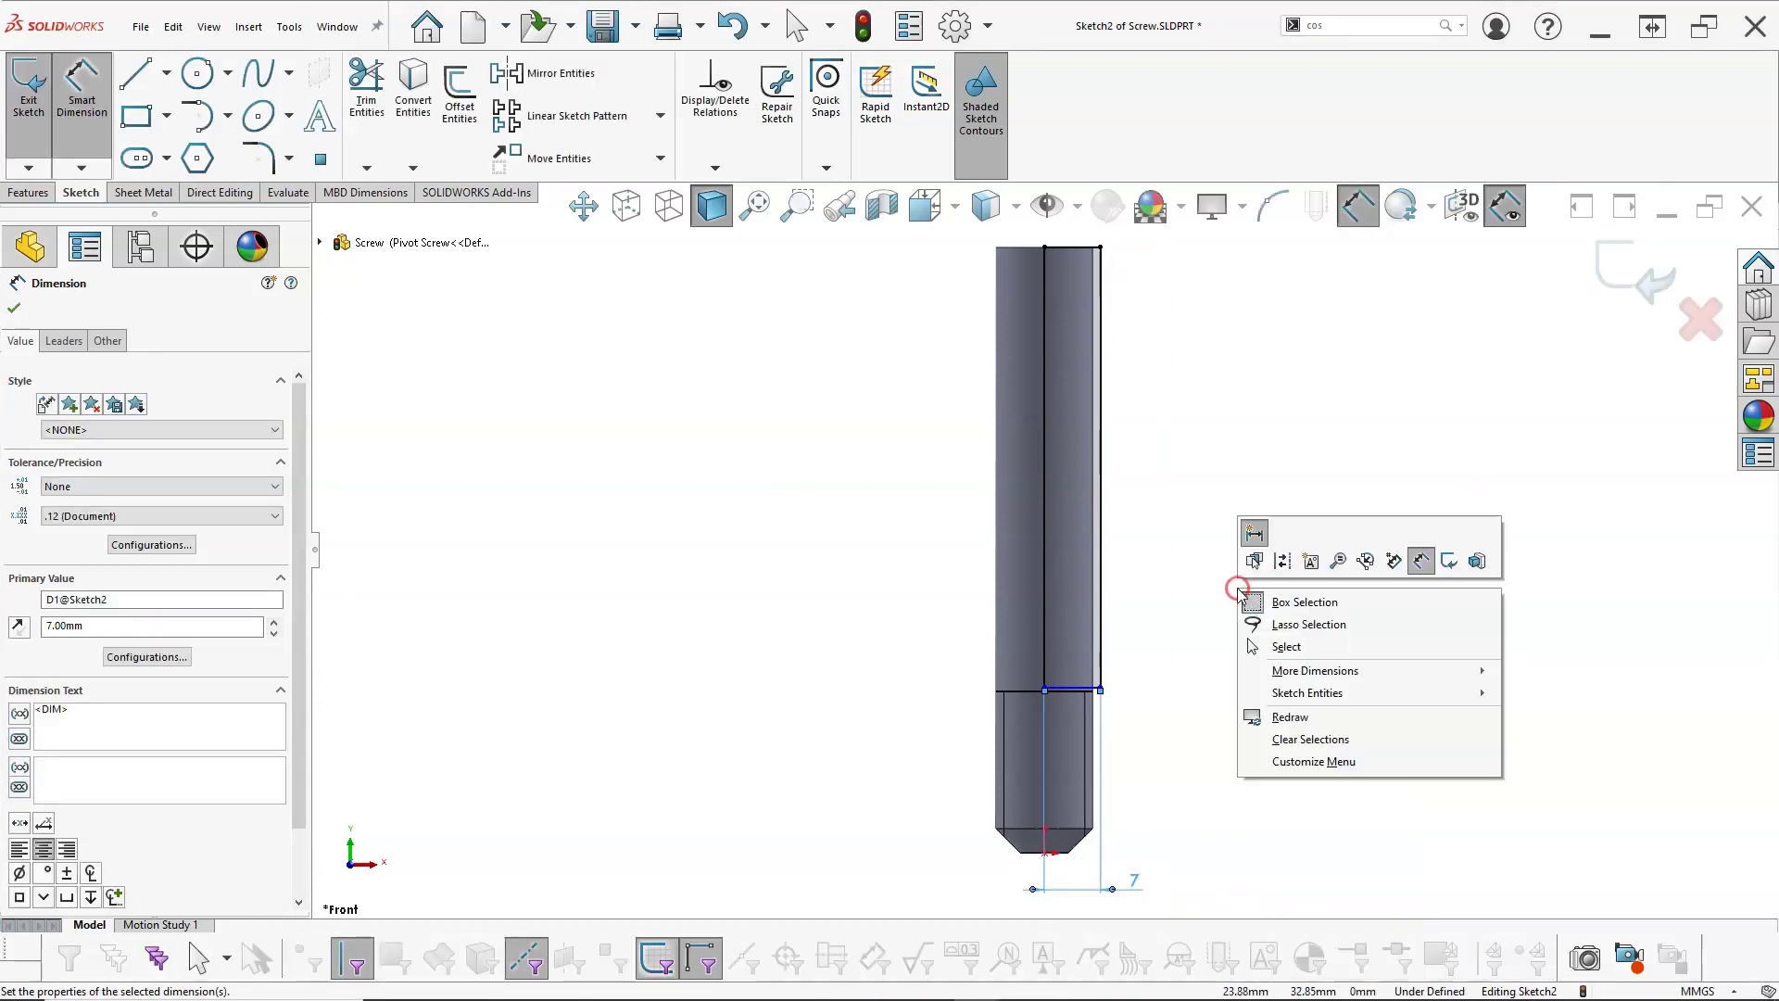
pyautogui.click(1322, 647)
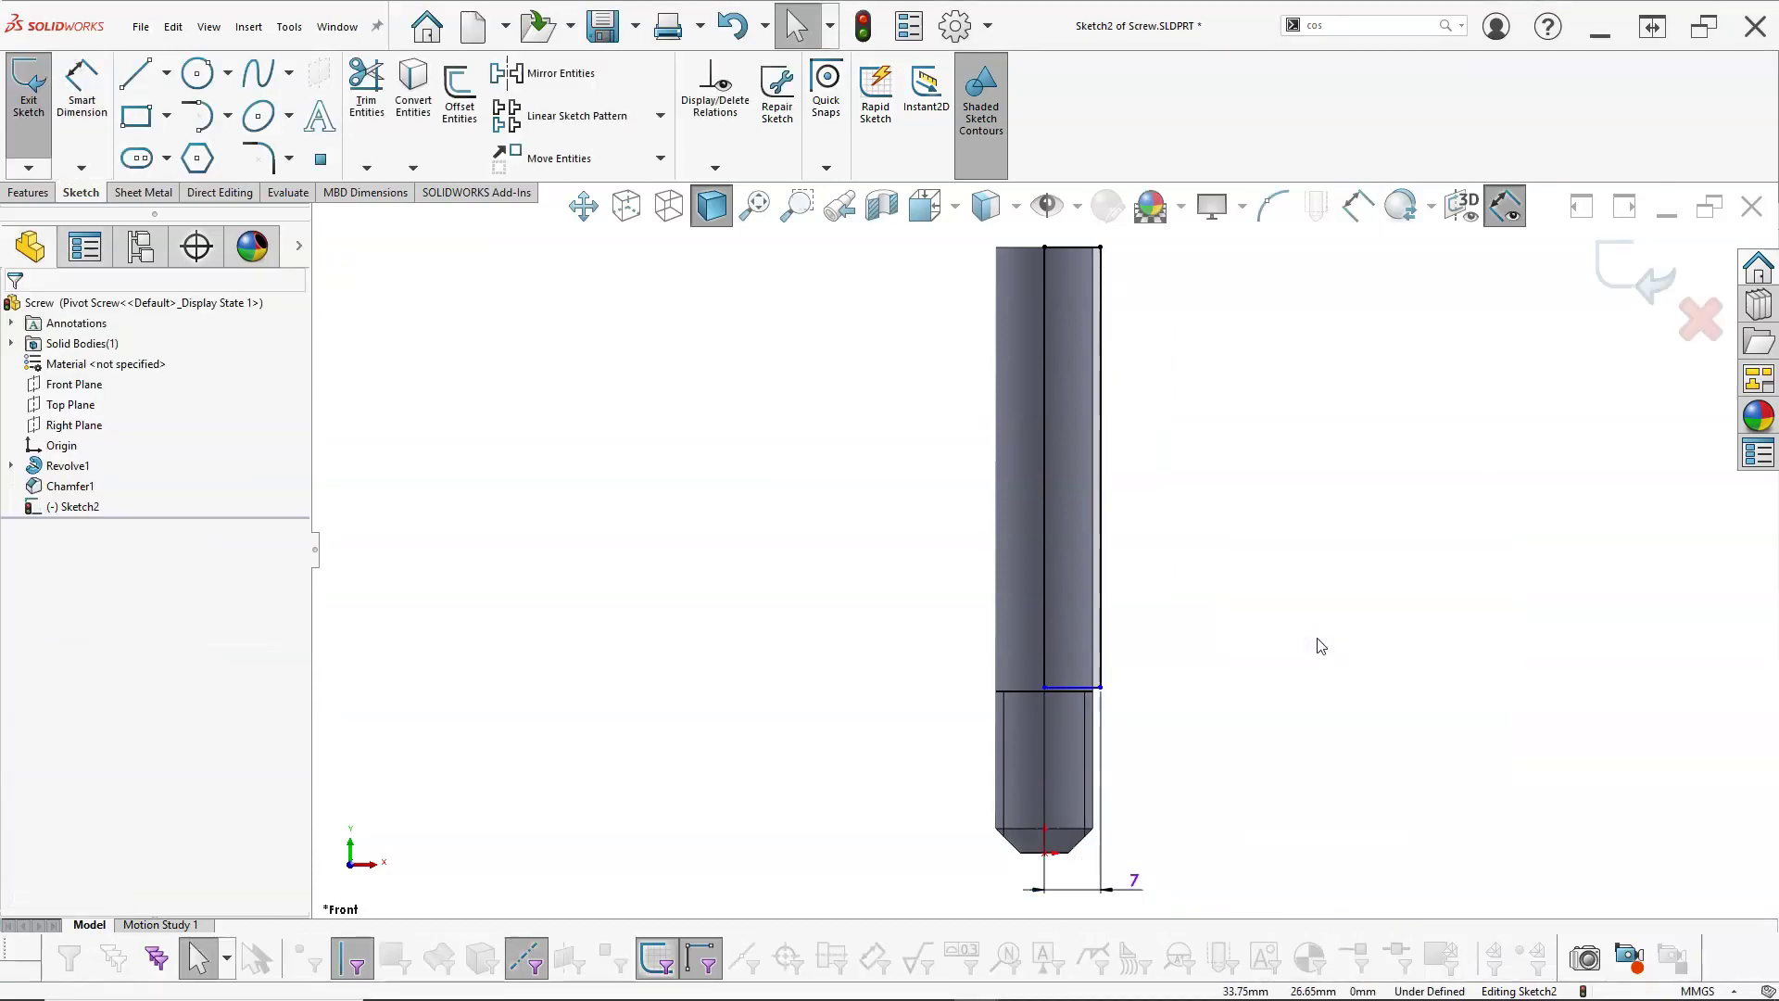
# - Dimension the rectangle's bottom line 20 mm above the chamfered tip, fully defining Sketch2
pyautogui.rightClick(1322, 647)
pyautogui.click(1506, 612)
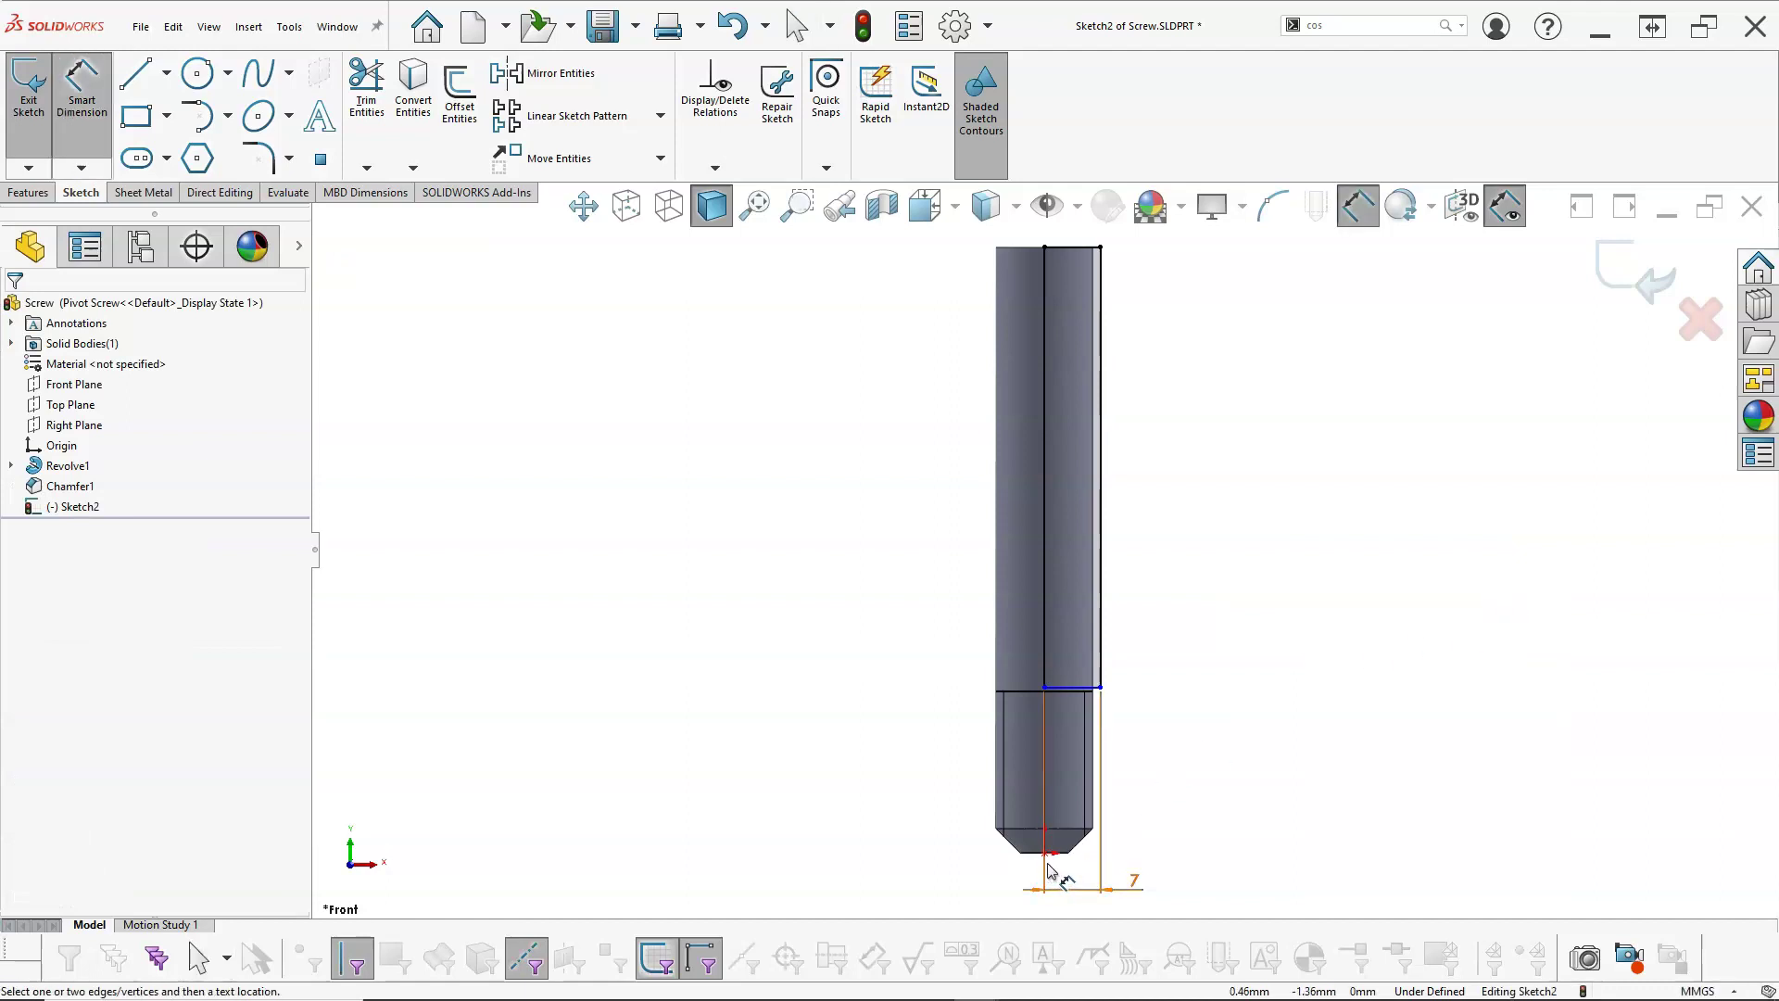
pyautogui.click(1056, 852)
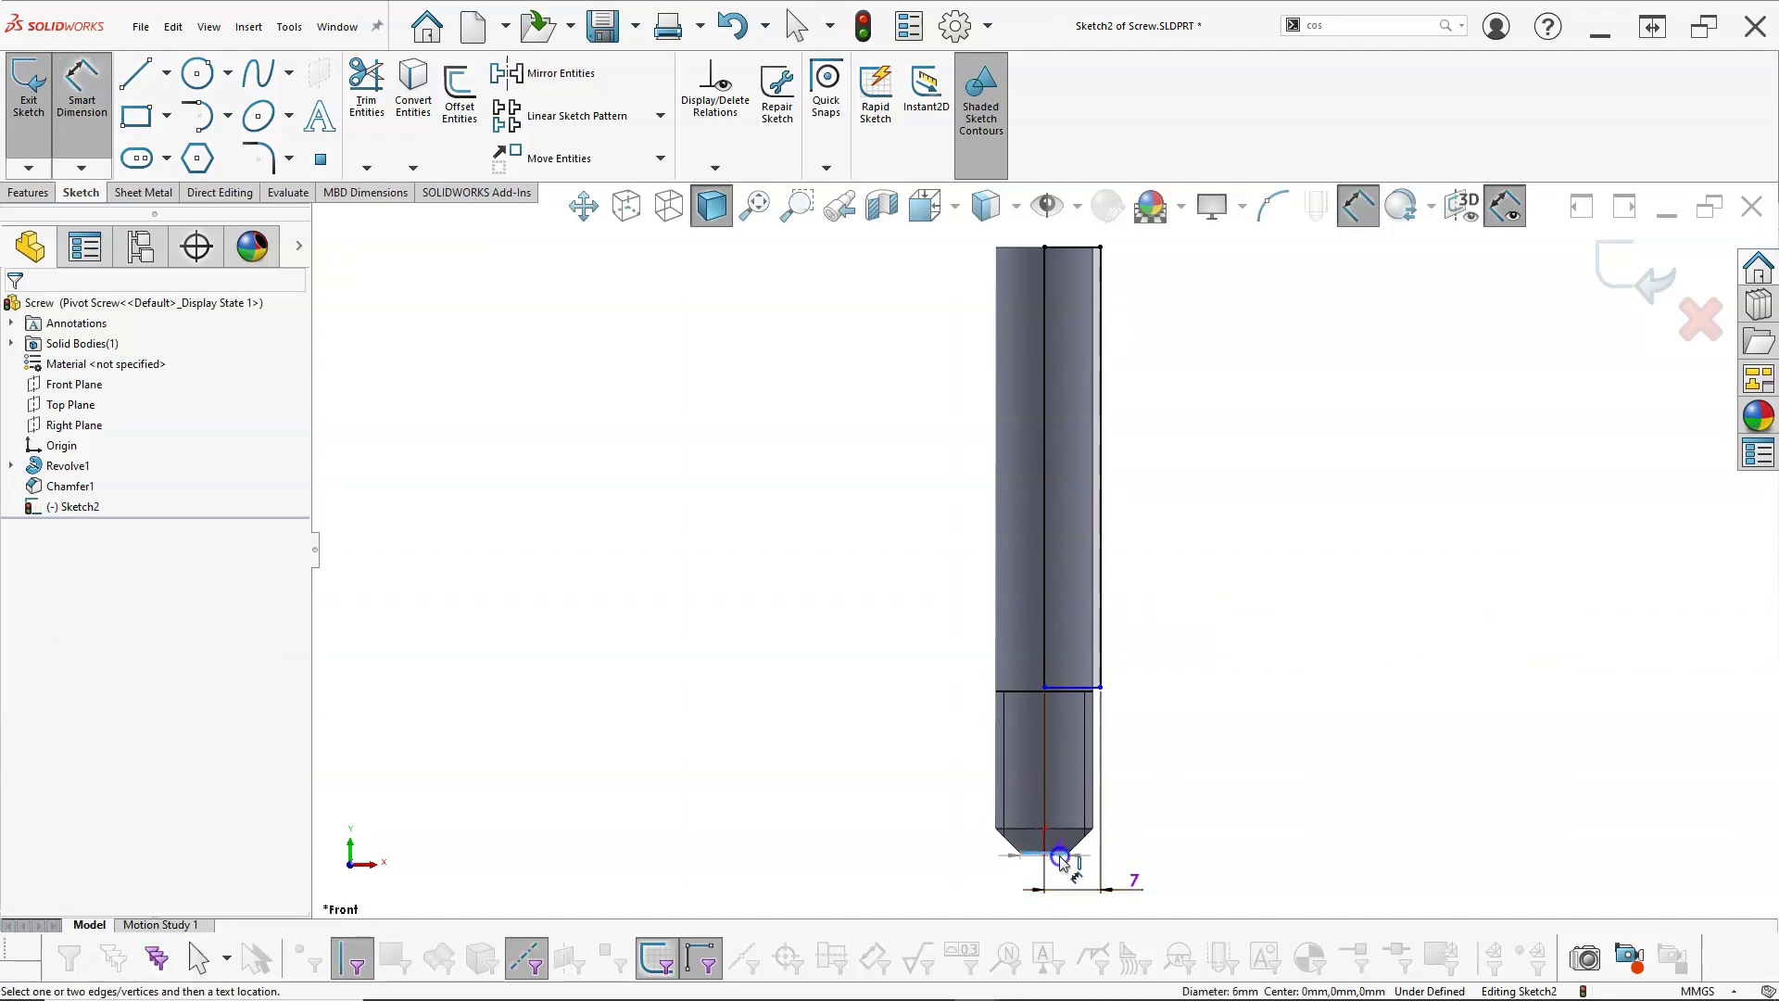
pyautogui.click(1075, 688)
pyautogui.click(1225, 727)
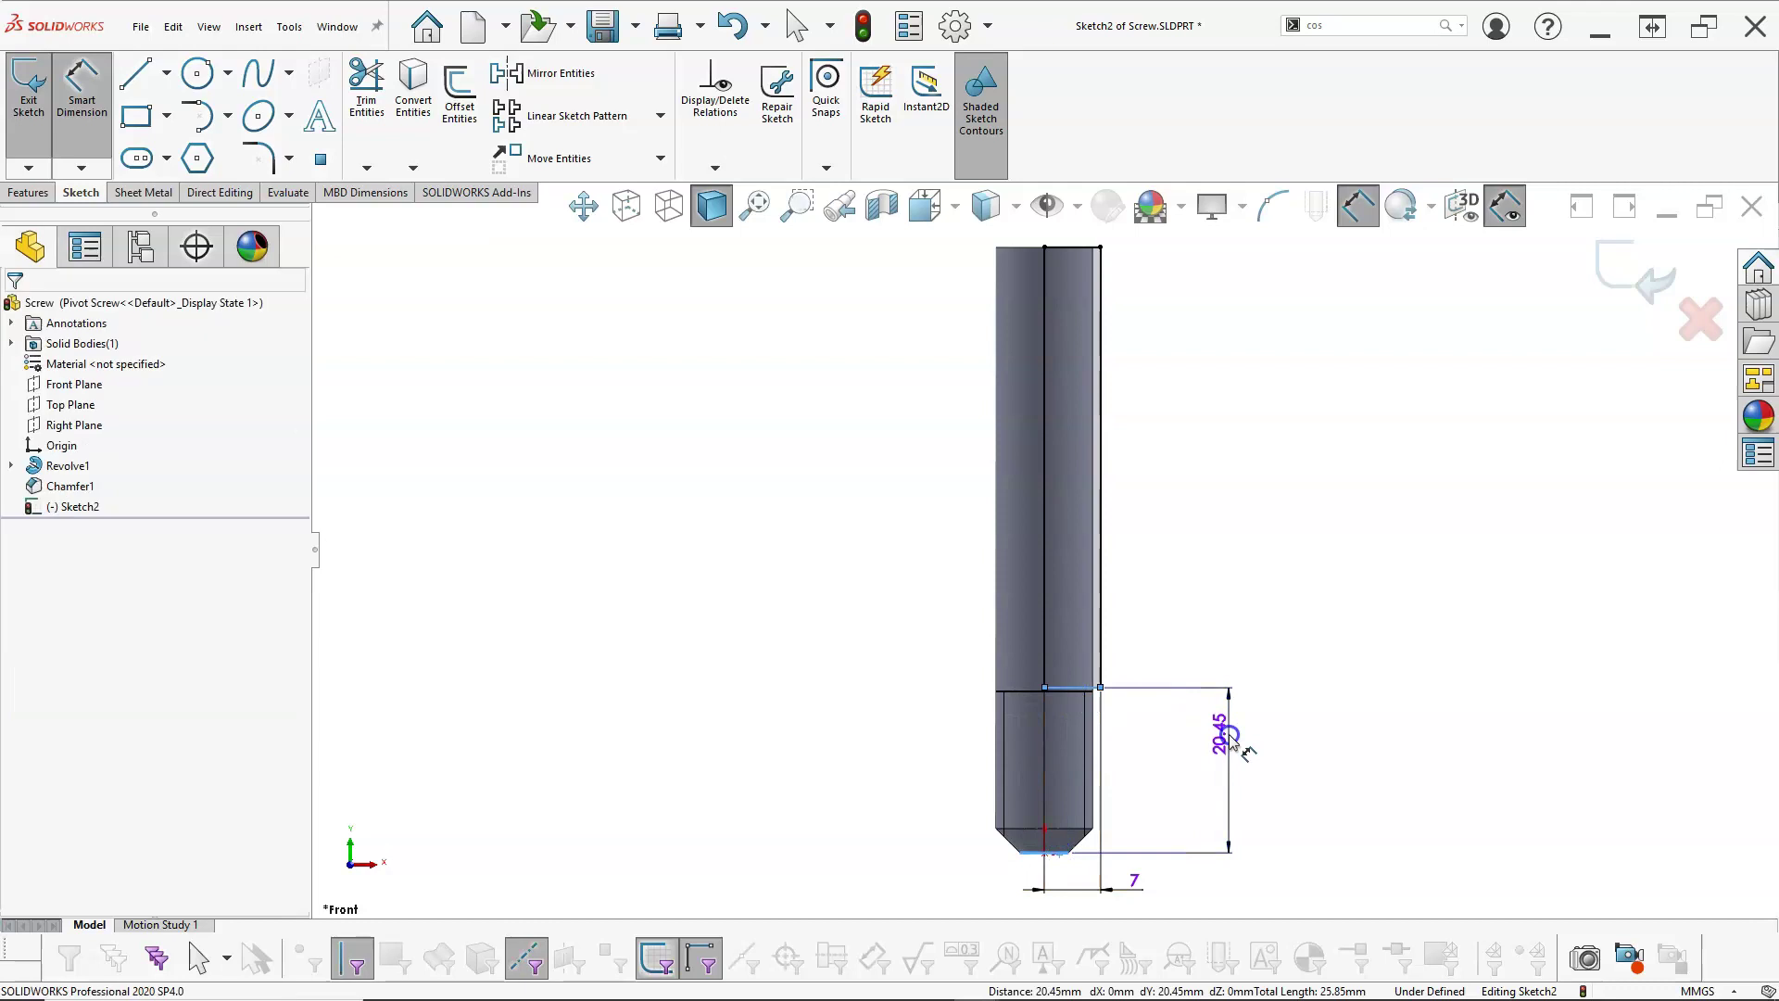
pyautogui.press('Return')
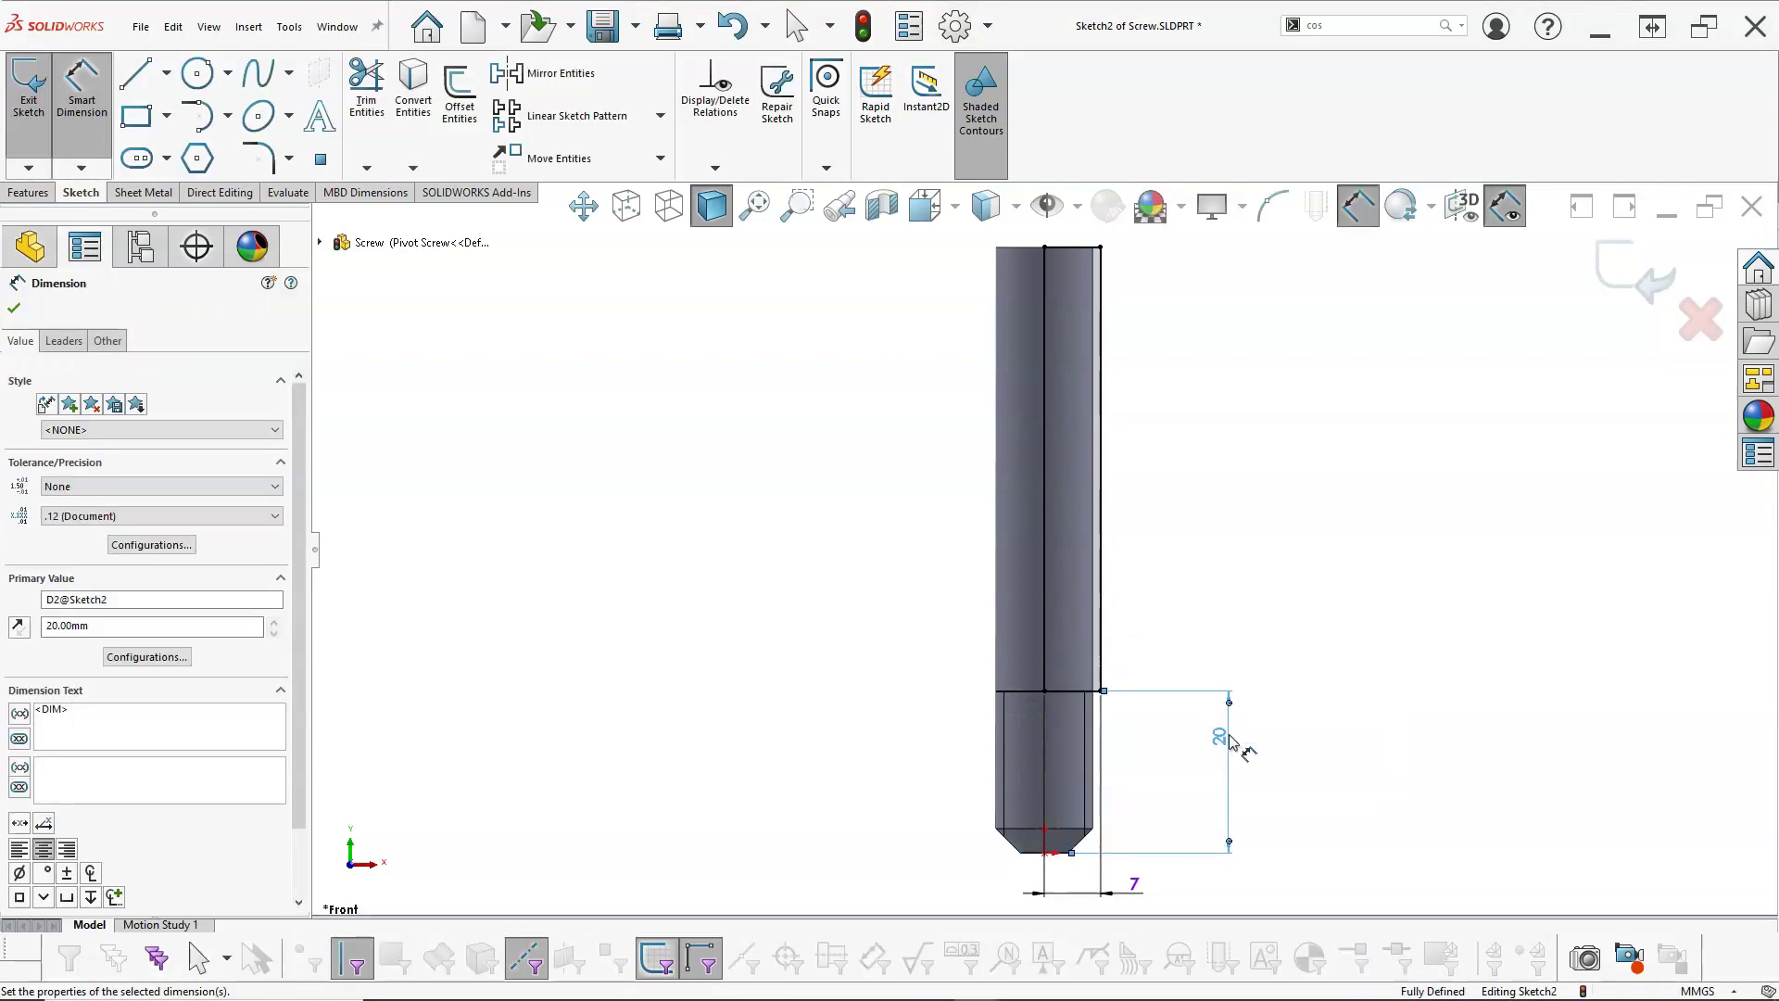
pyautogui.rightClick(1131, 474)
pyautogui.click(1176, 530)
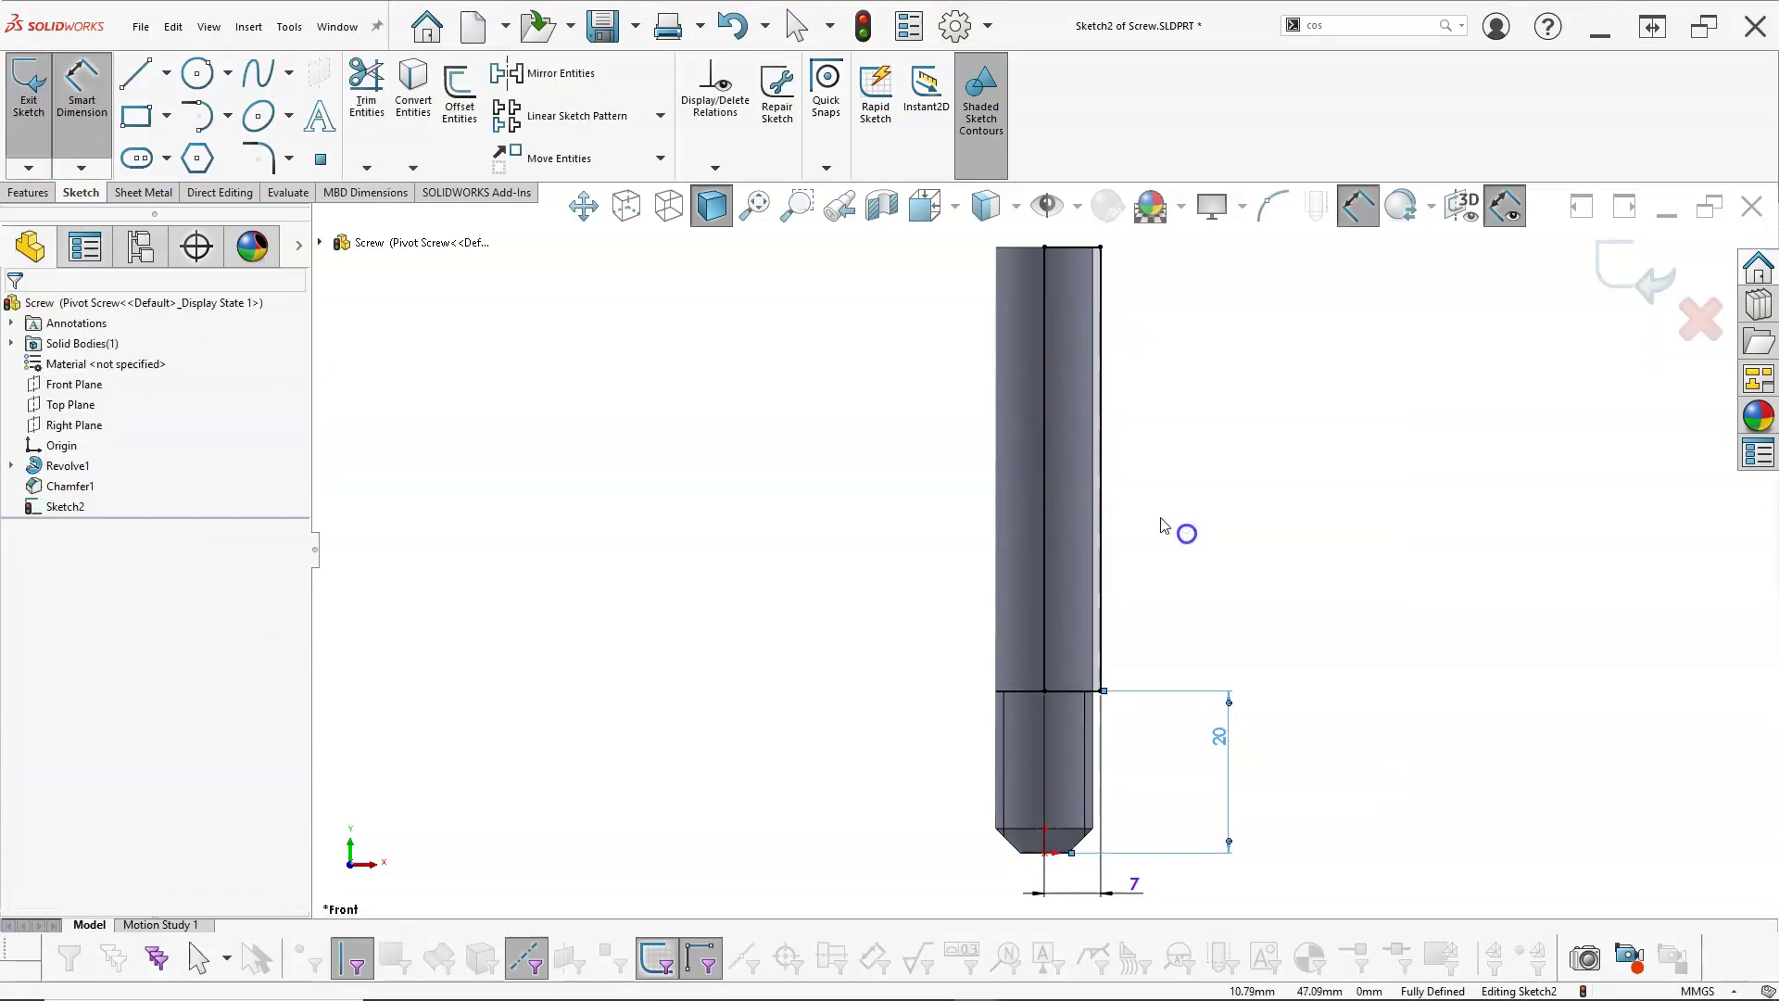
pyautogui.rightClick(627, 381)
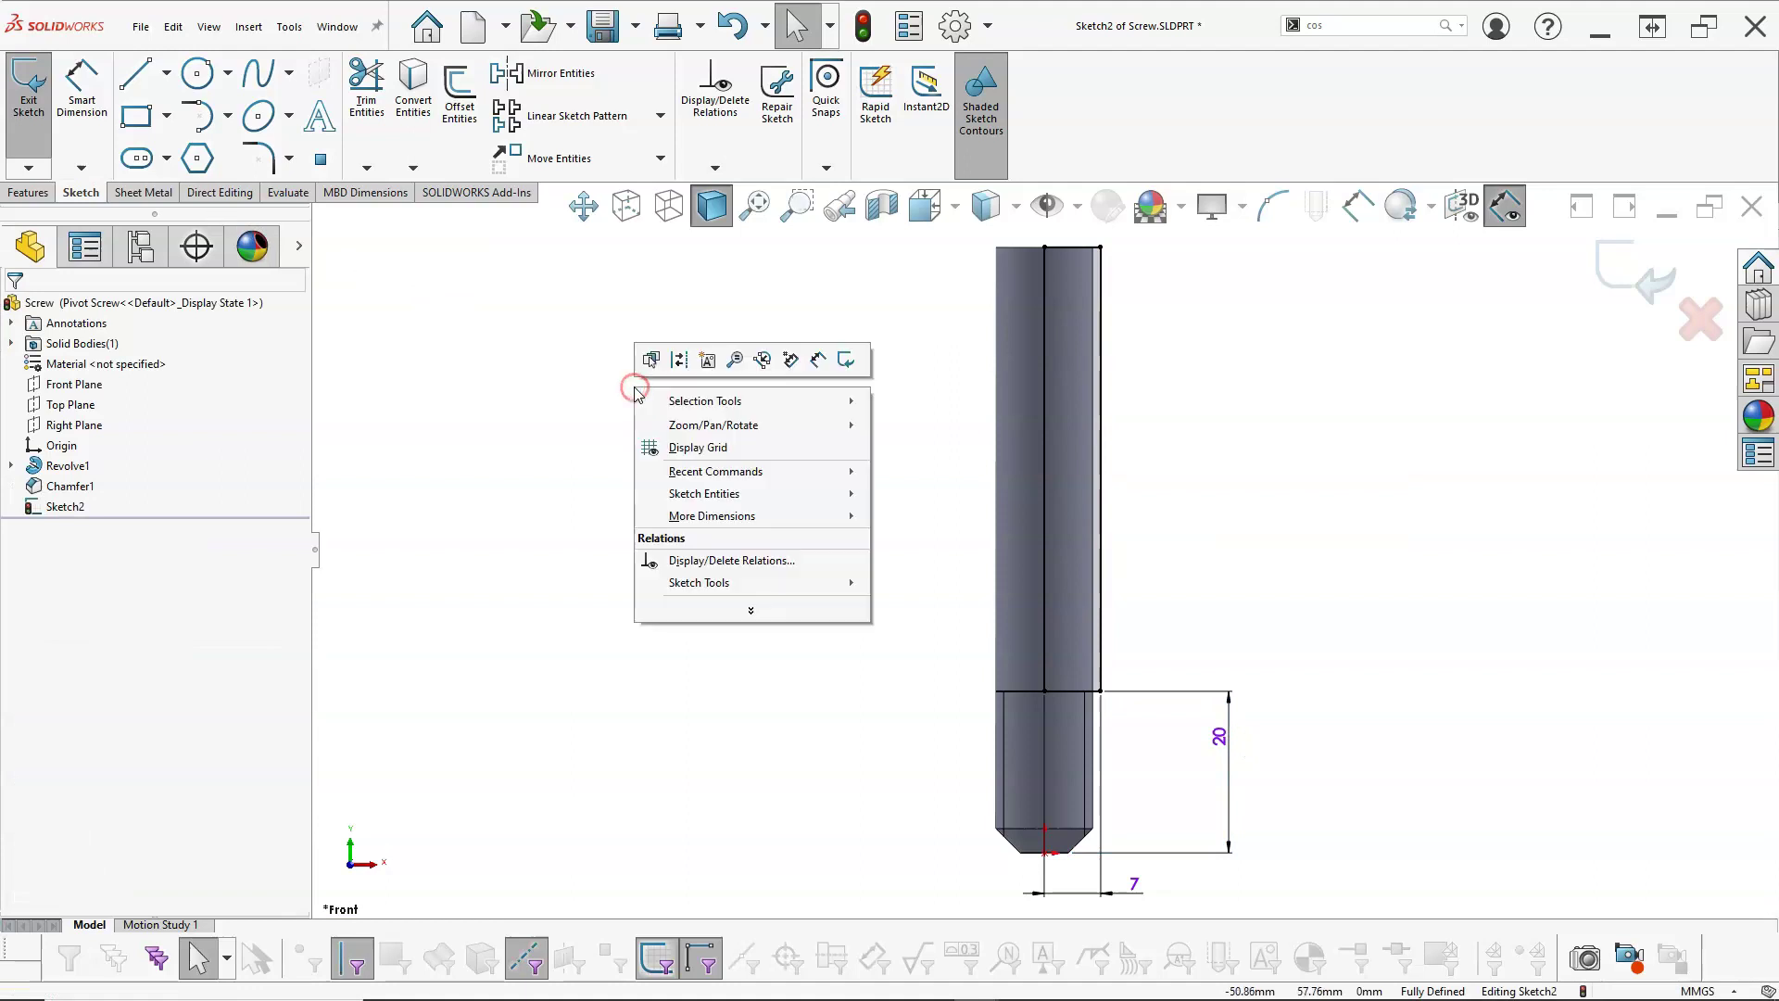
pyautogui.click(583, 390)
# - Revolve Sketch2 360° about the vertical centerline as Revolve2, then select the top face
pyautogui.press('s')
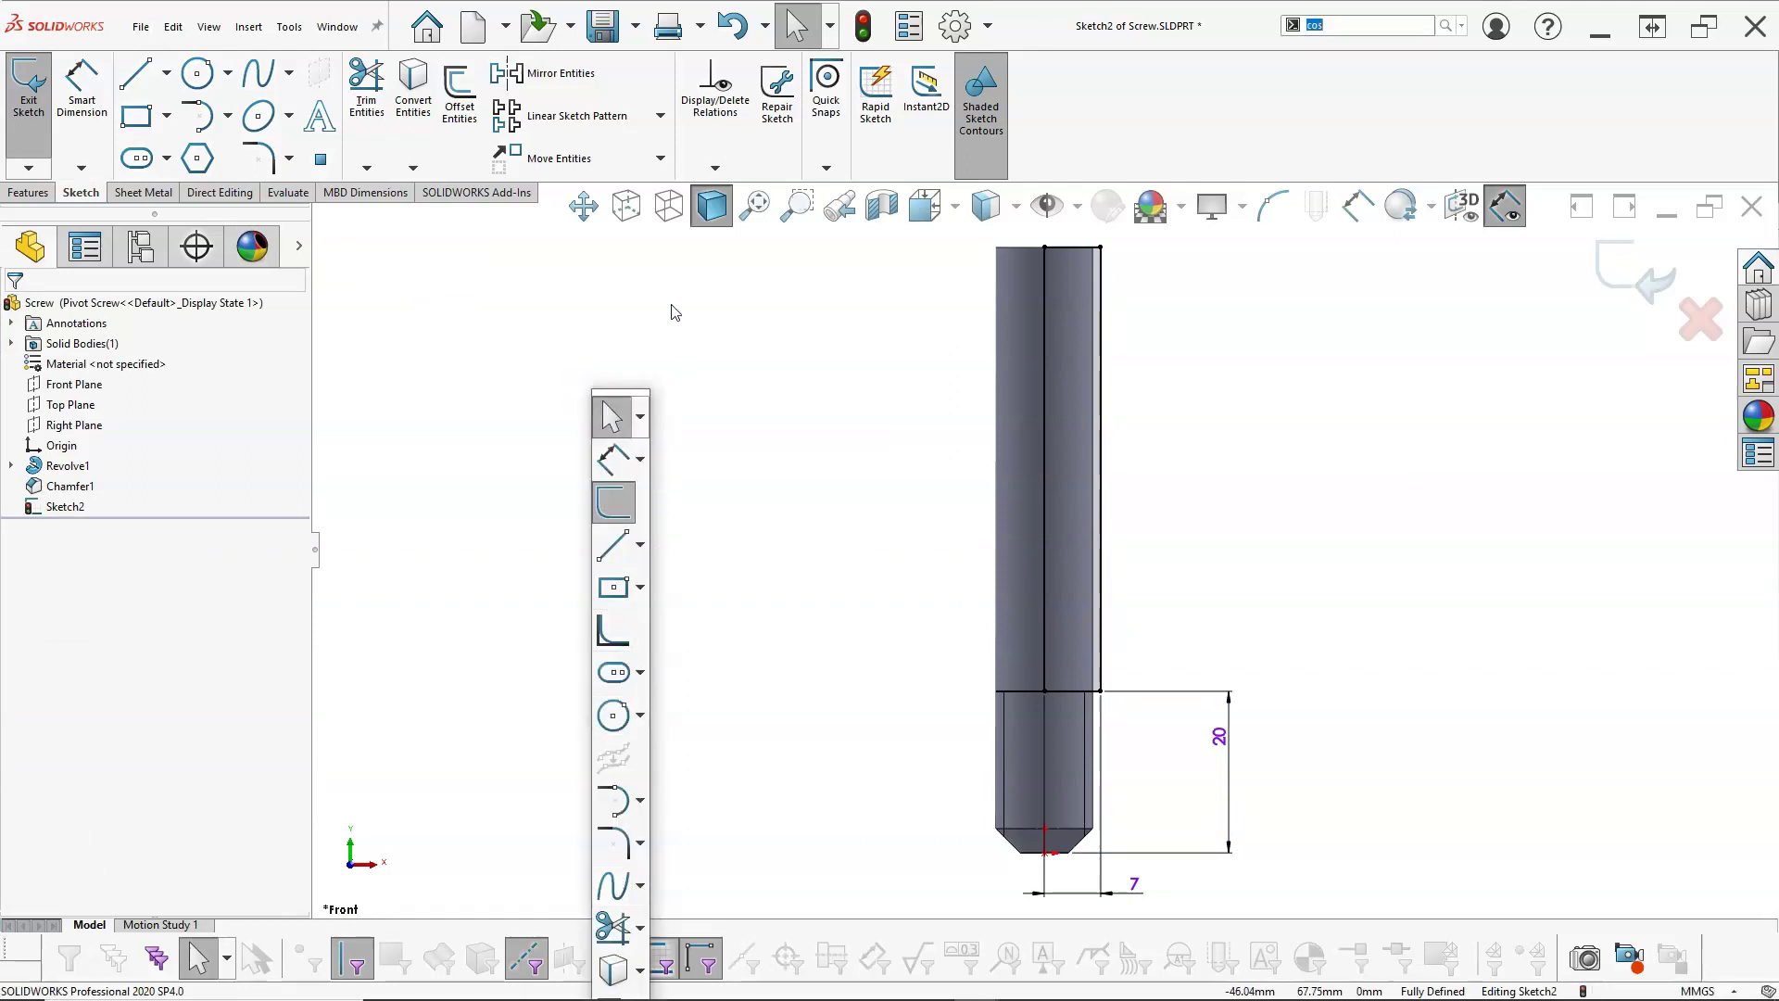
pyautogui.press('s')
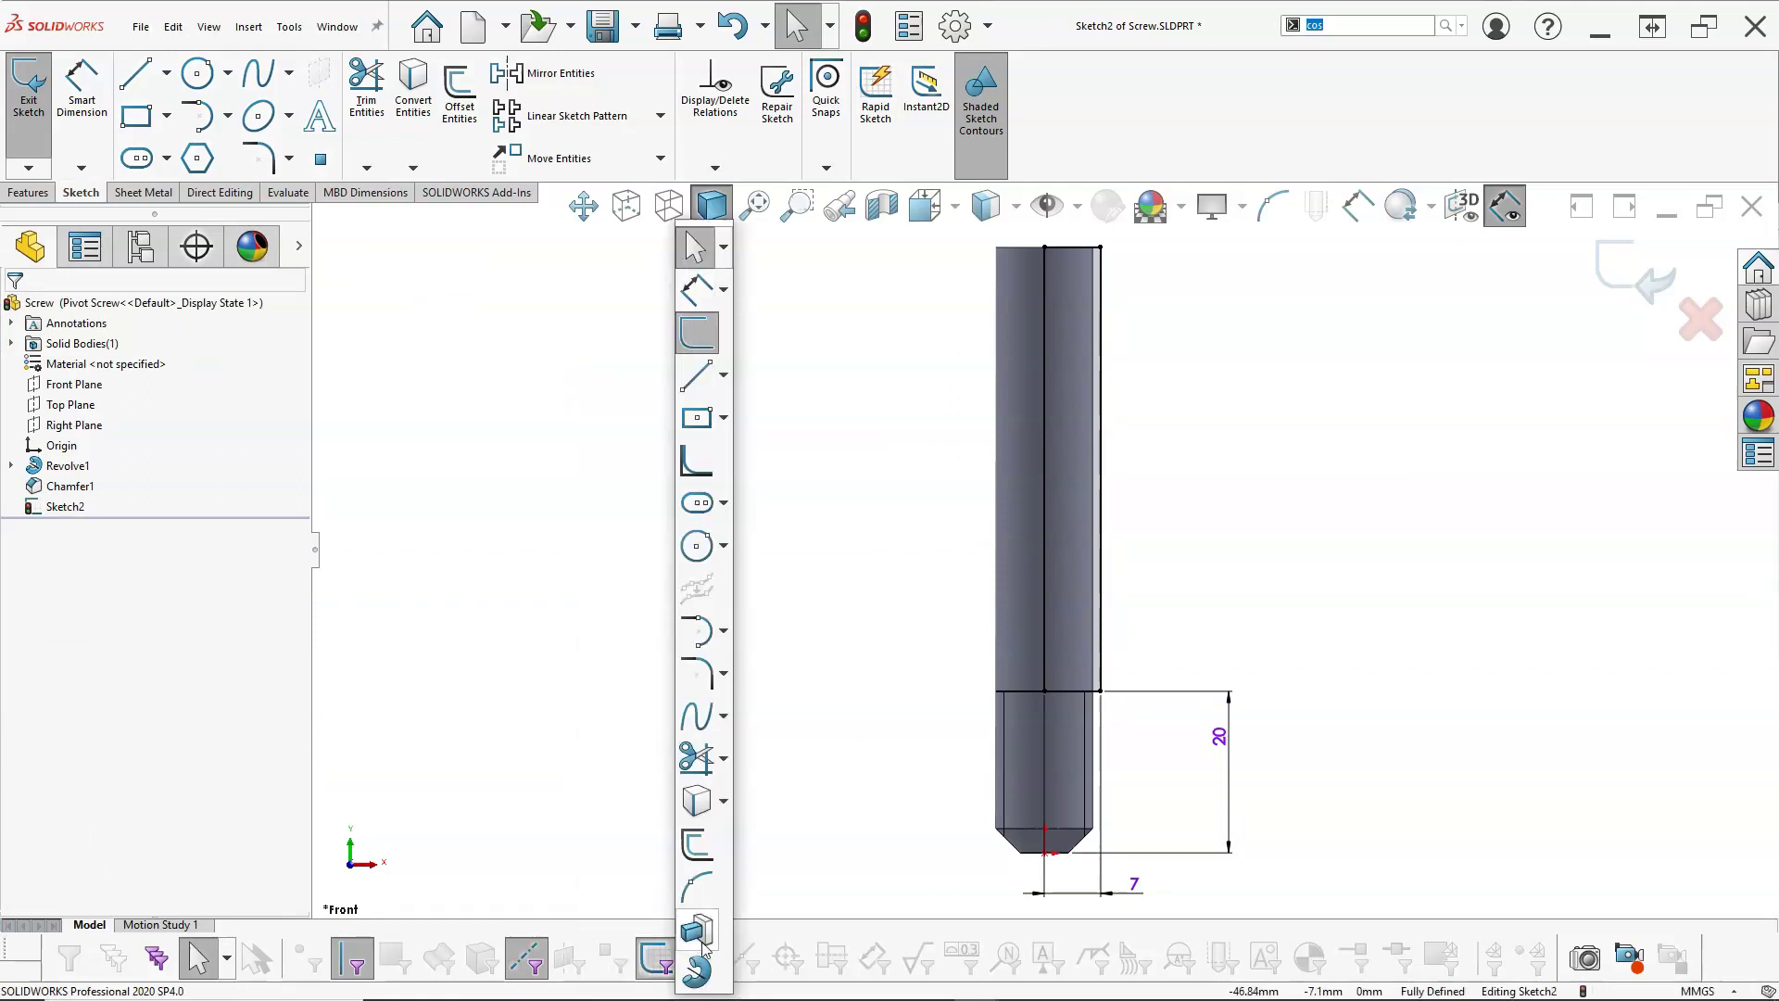
pyautogui.click(696, 971)
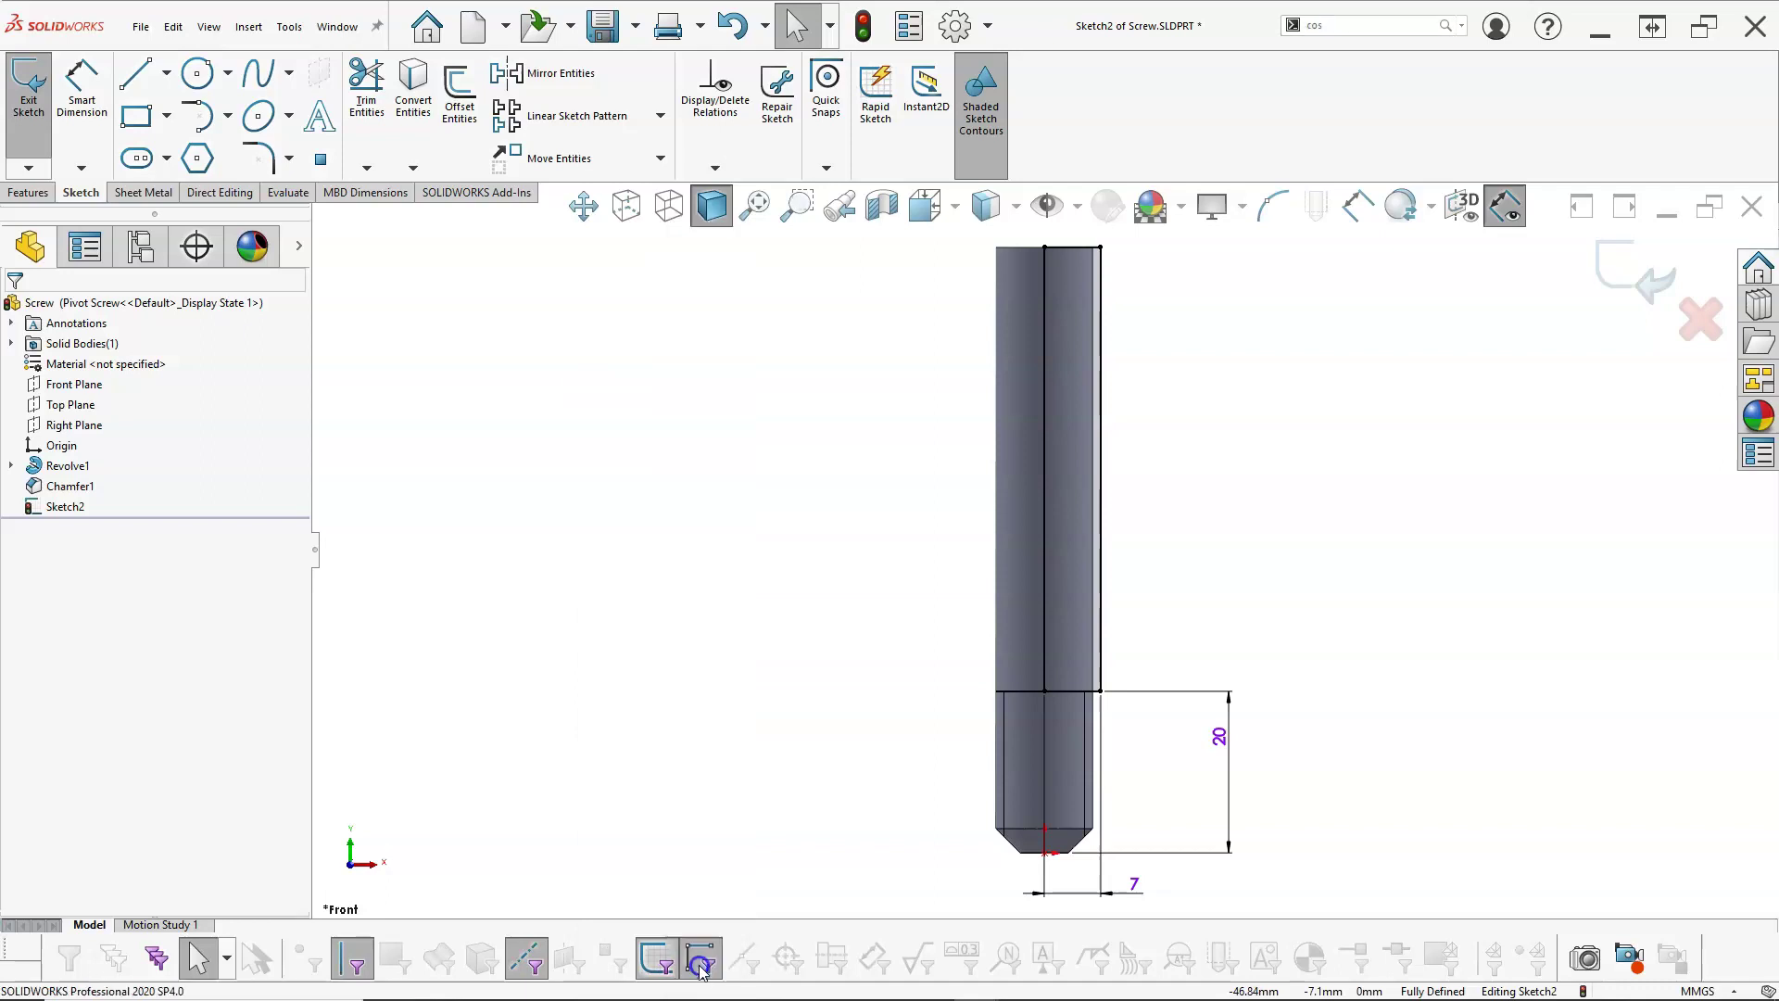
pyautogui.click(1045, 543)
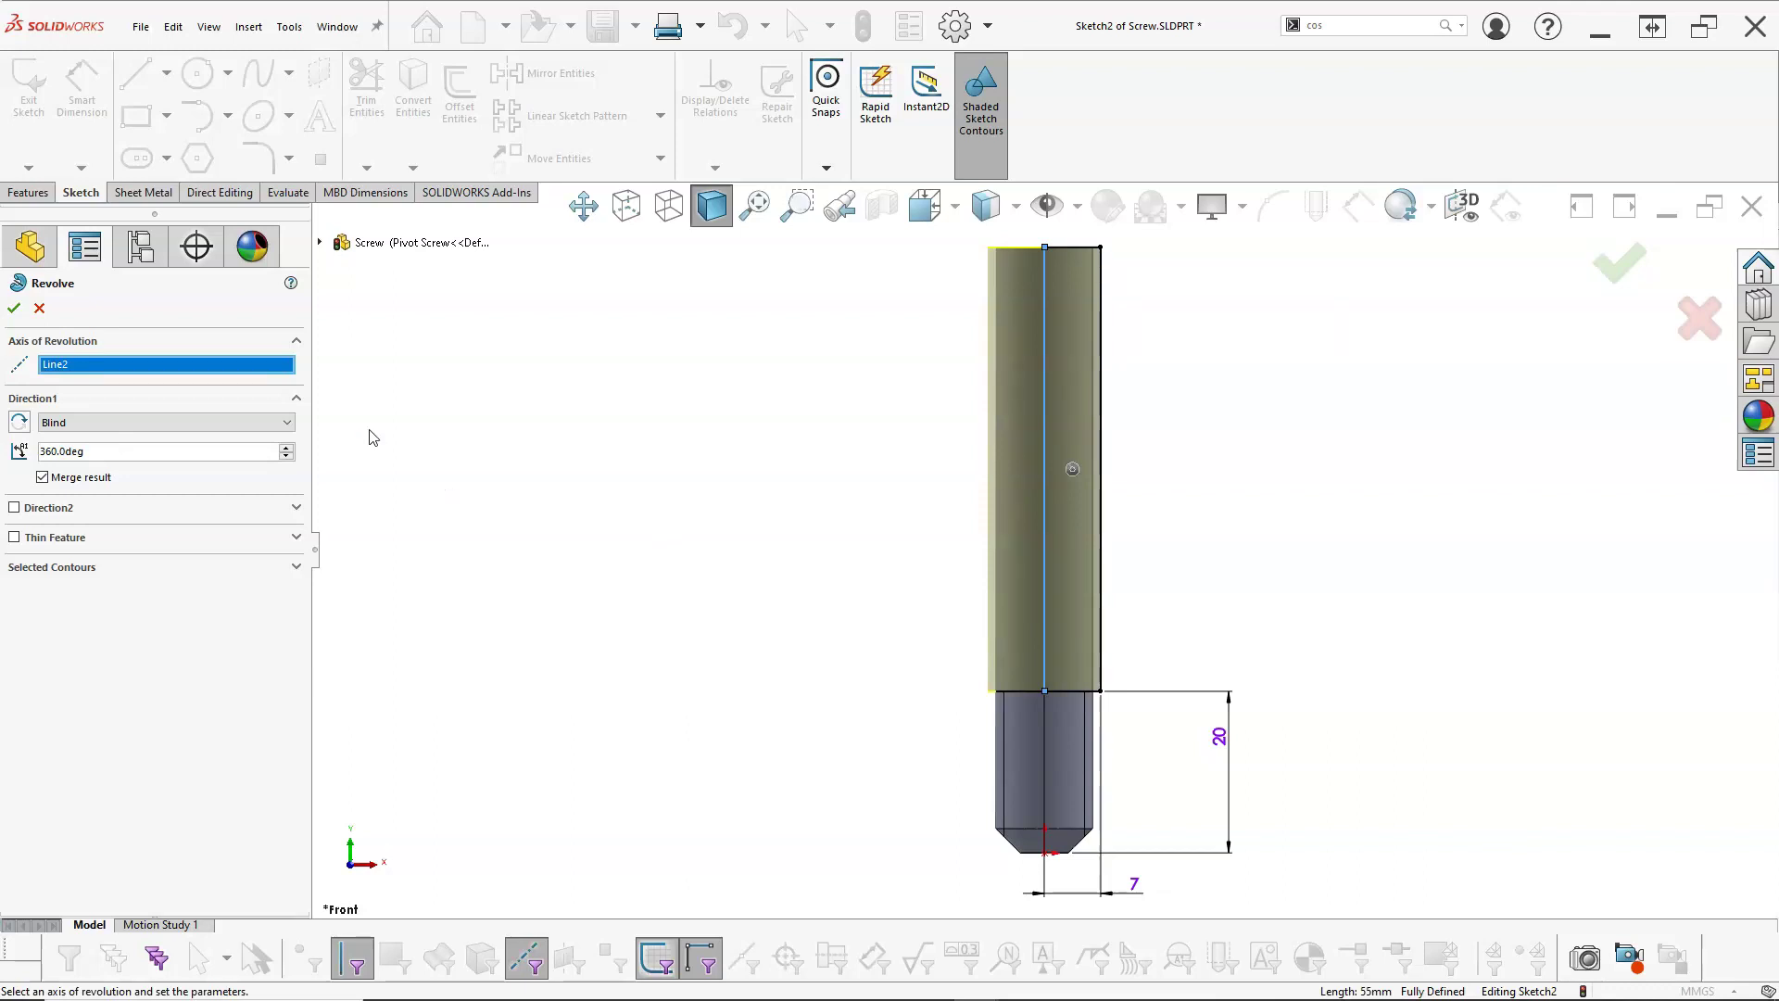
pyautogui.click(14, 310)
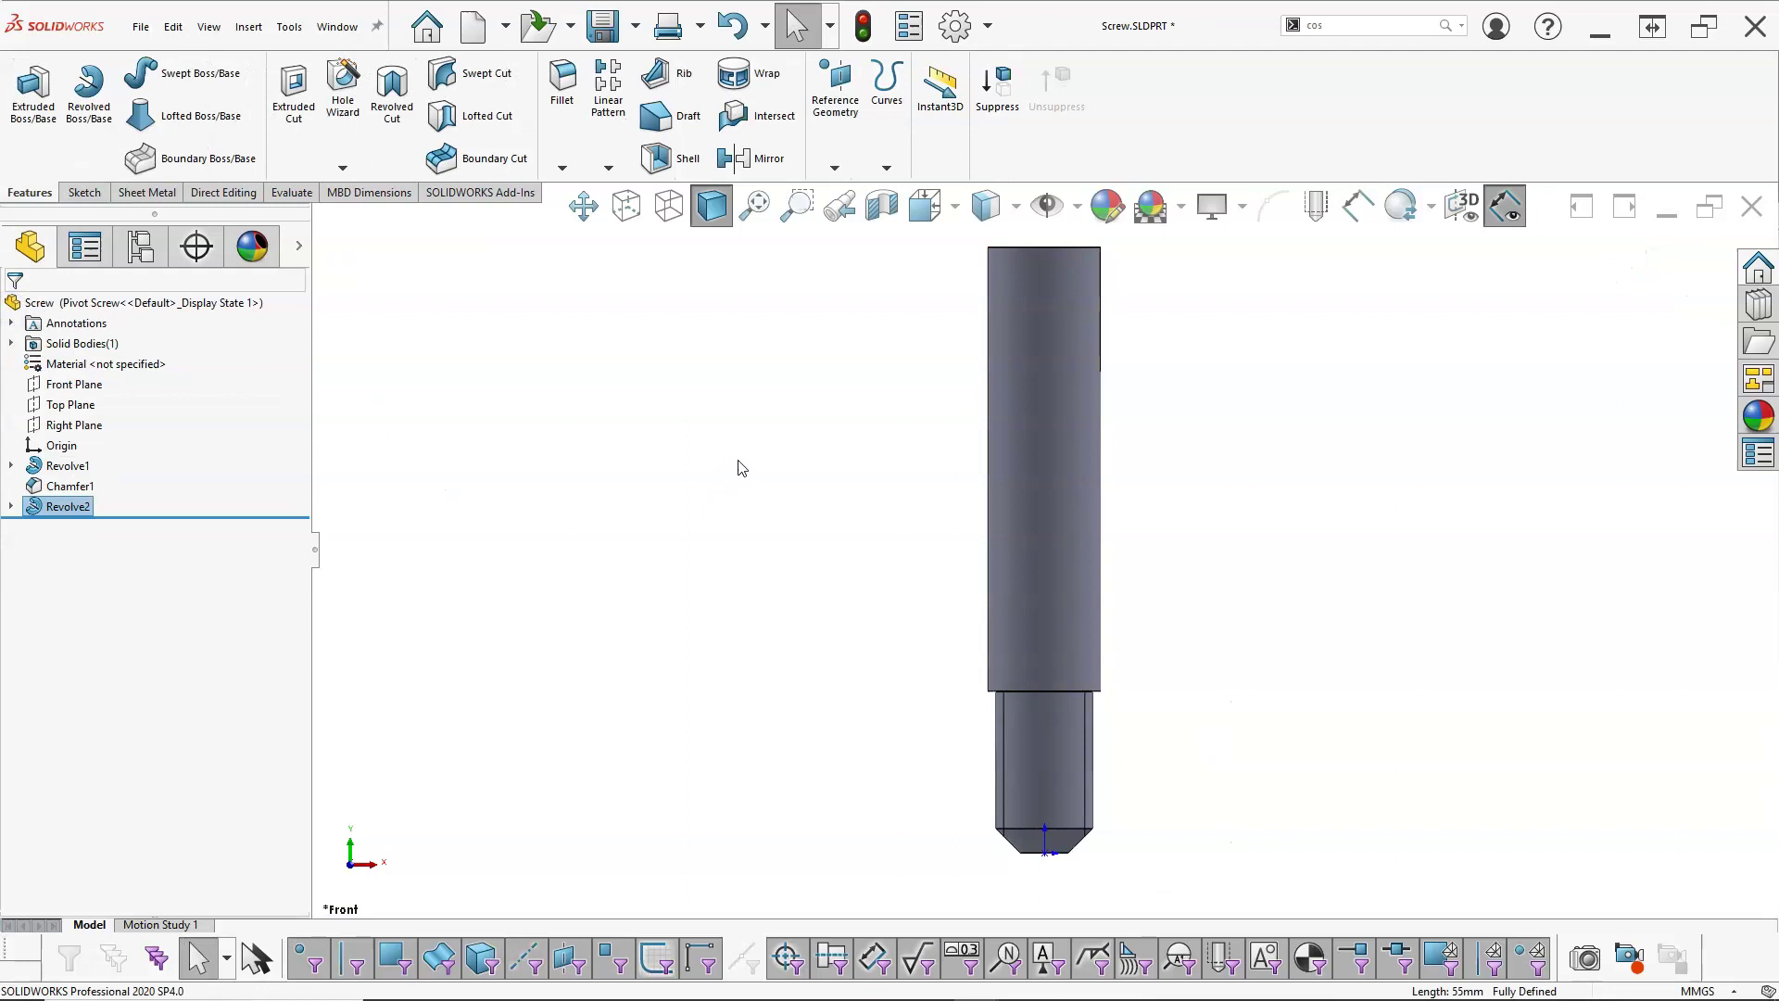
pyautogui.moveTo(844, 436); pyautogui.dragTo(825, 679, button='middle')
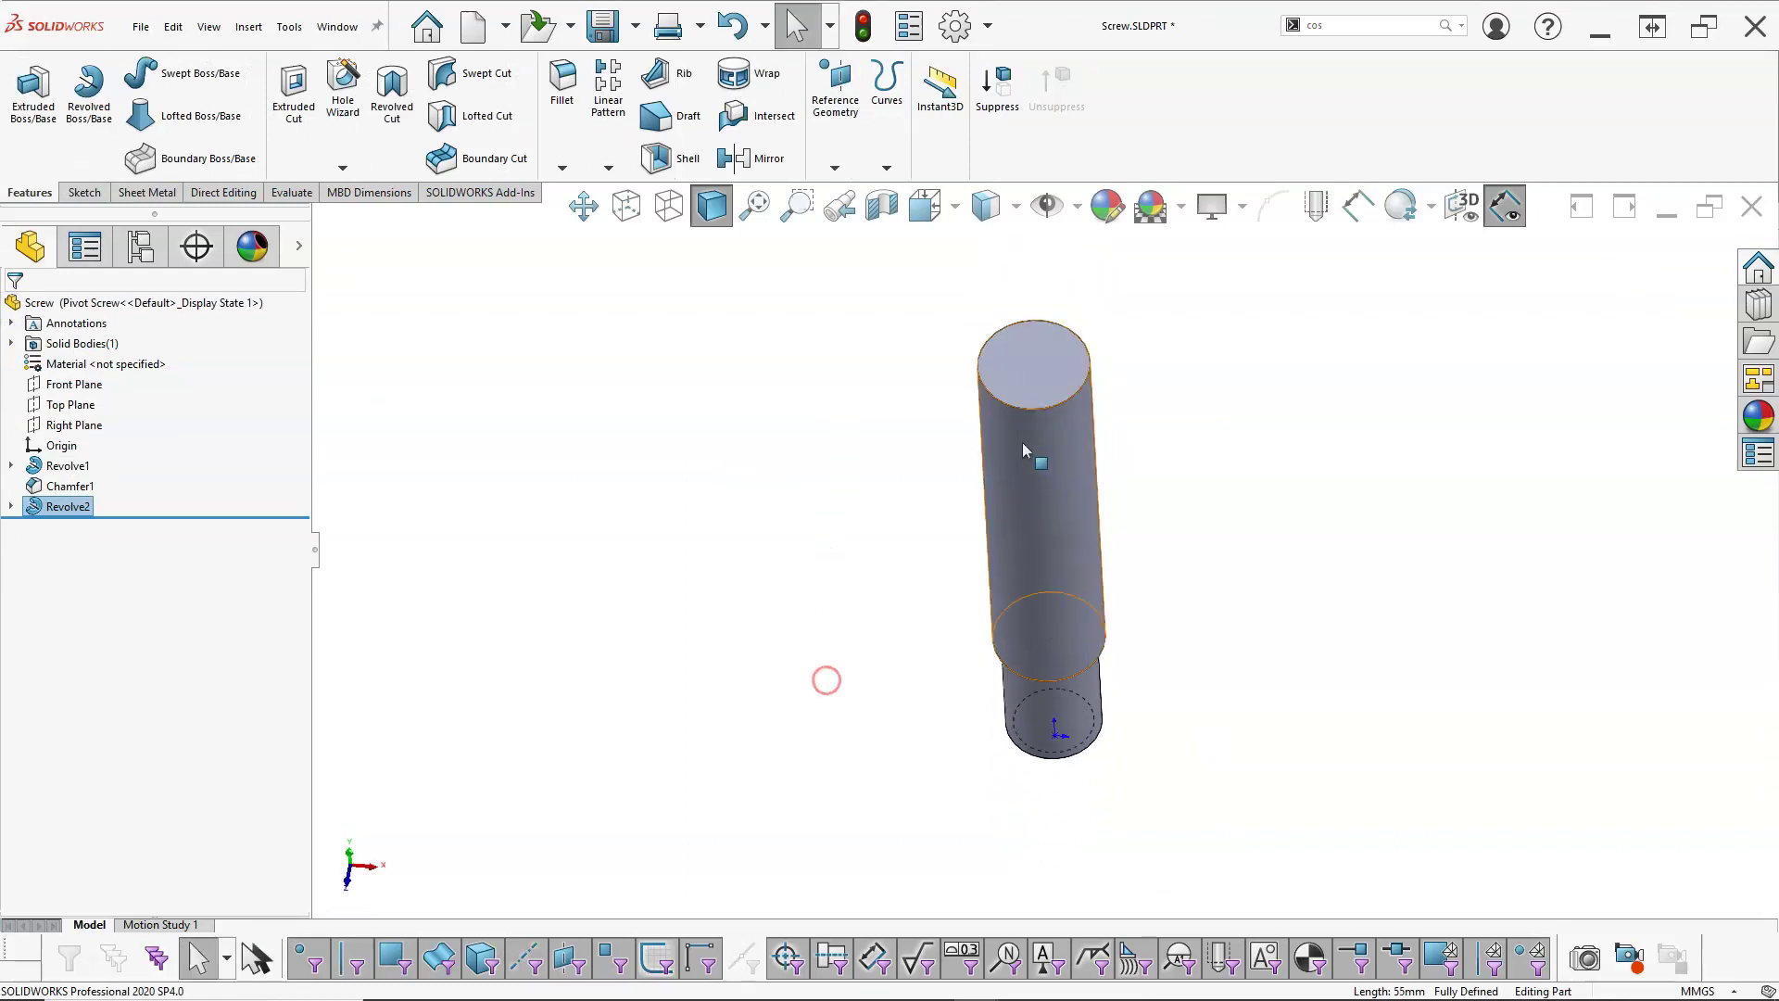
pyautogui.click(1019, 385)
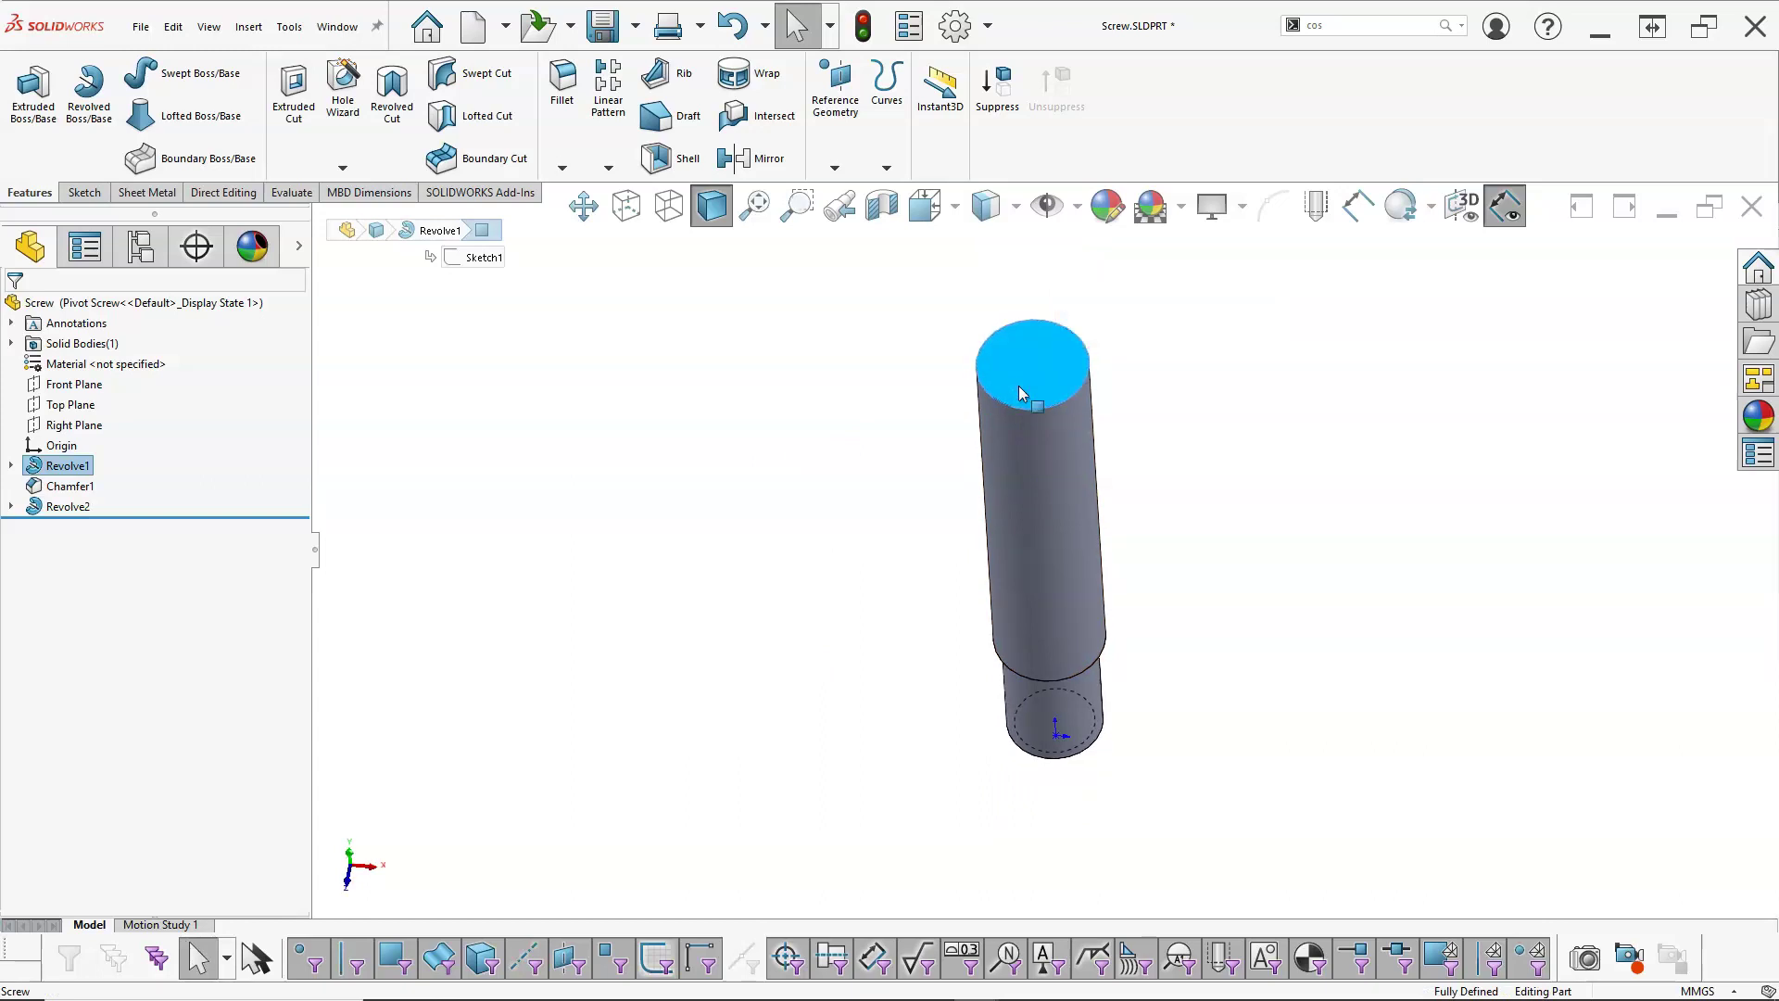
# - Start Sketch3 on the screw's top end face, viewed normal to it, with the selection cleared
pyautogui.hotkey('ctrl', '8')
pyautogui.scroll(1, 1095, 551)
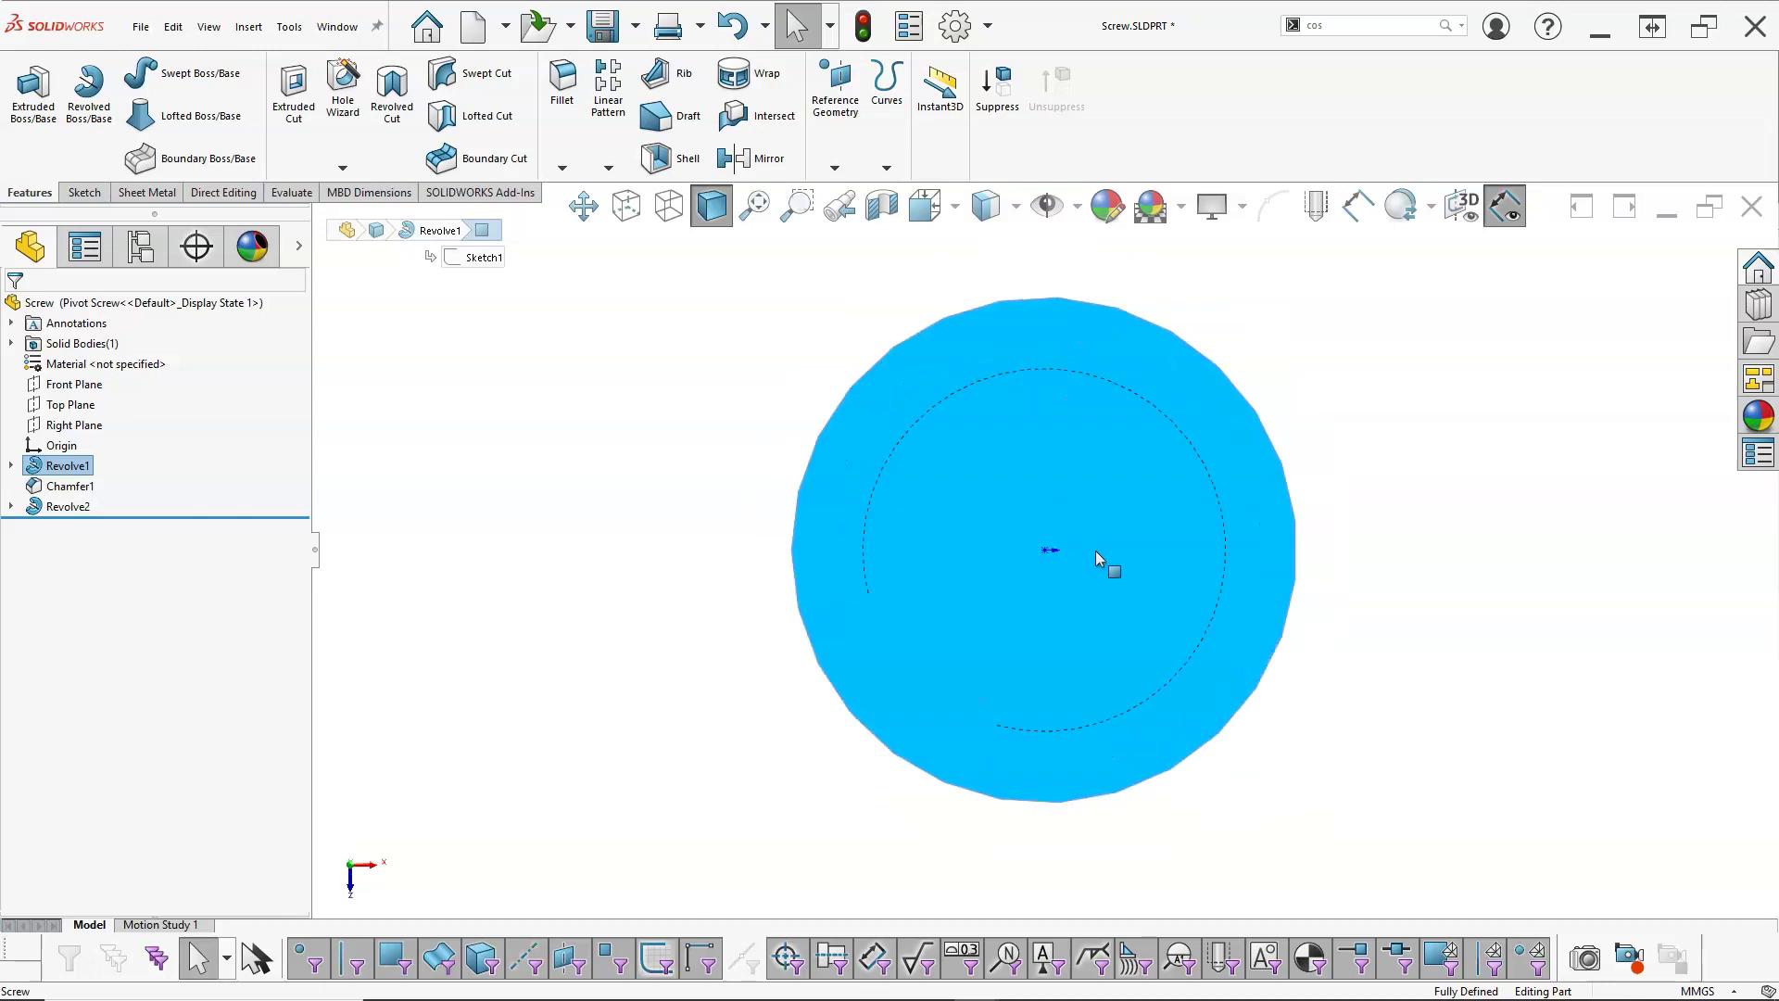
pyautogui.rightClick(1096, 487)
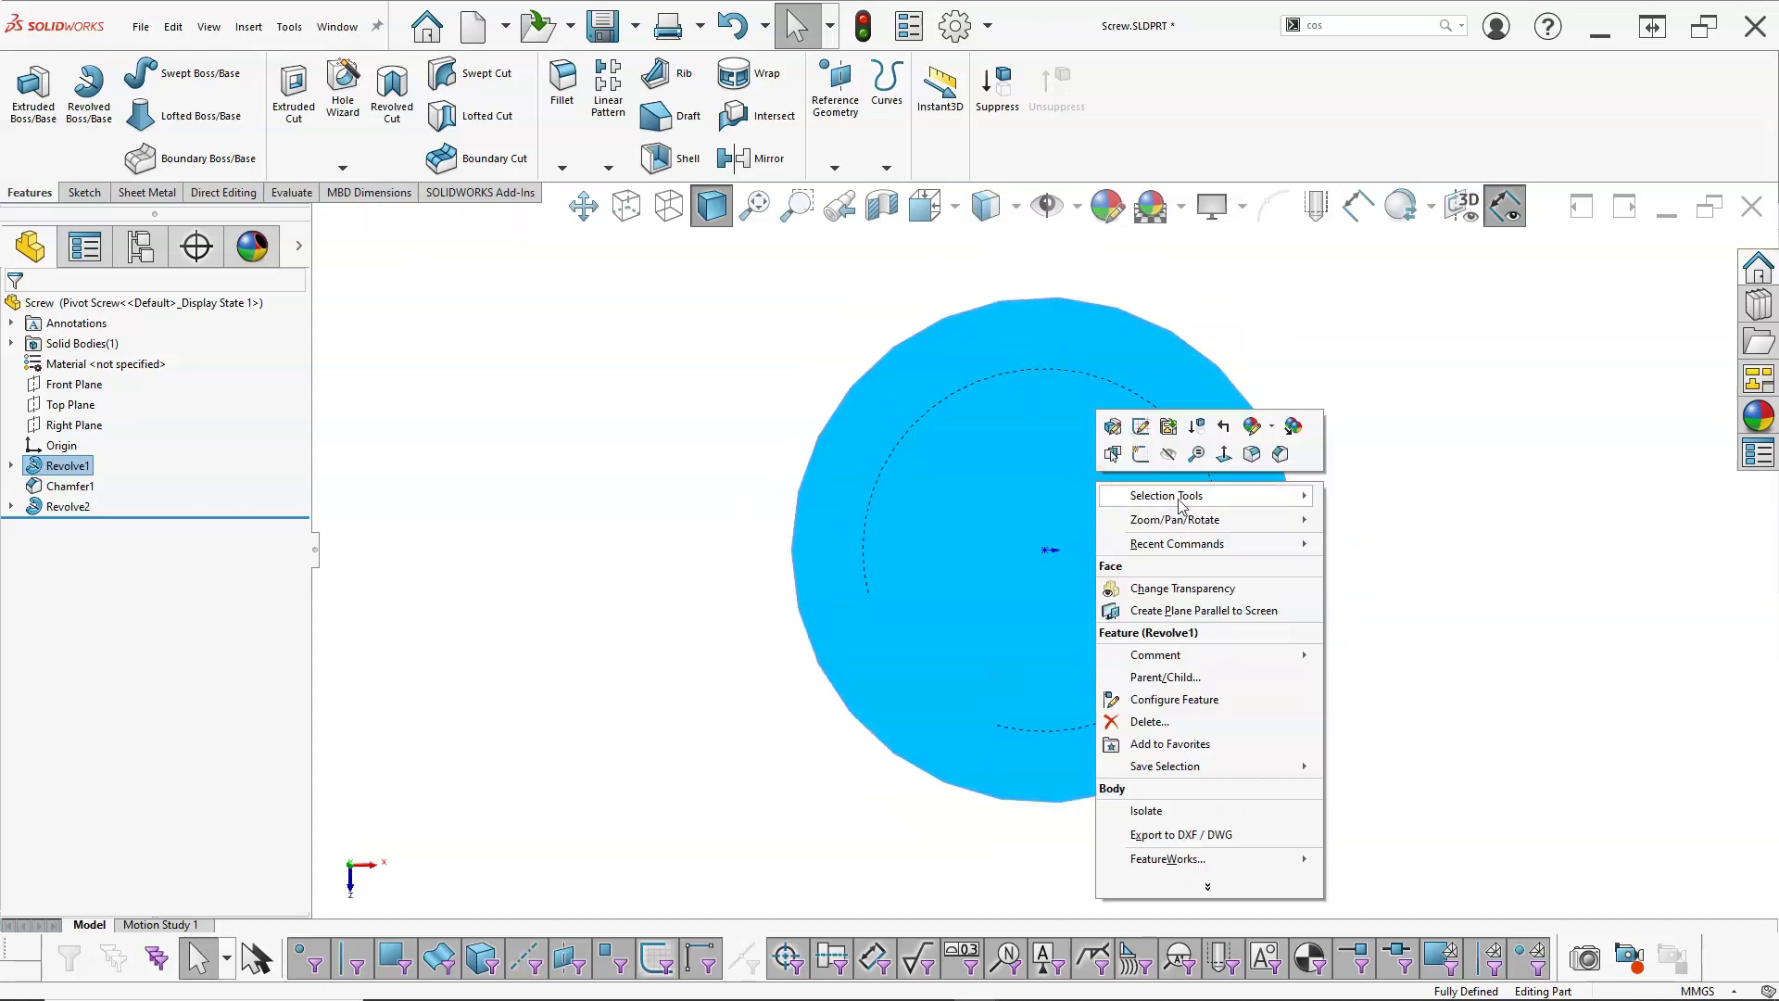
pyautogui.click(1139, 454)
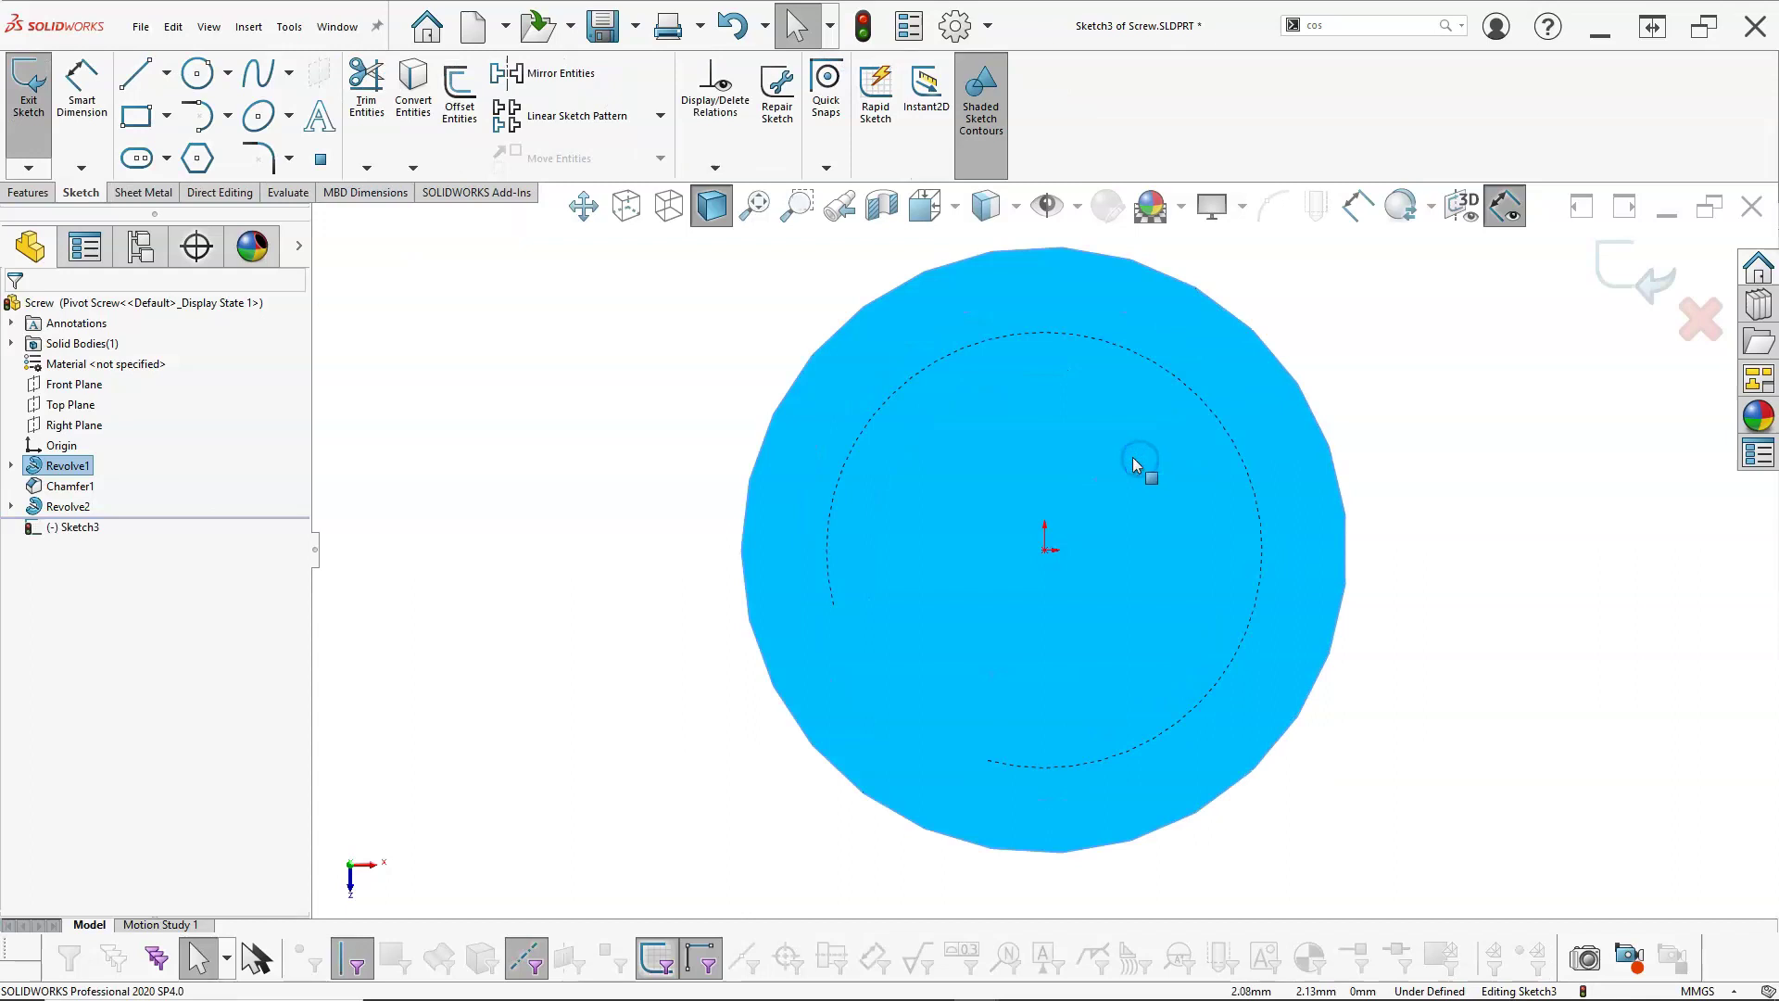
pyautogui.rightClick(1110, 451)
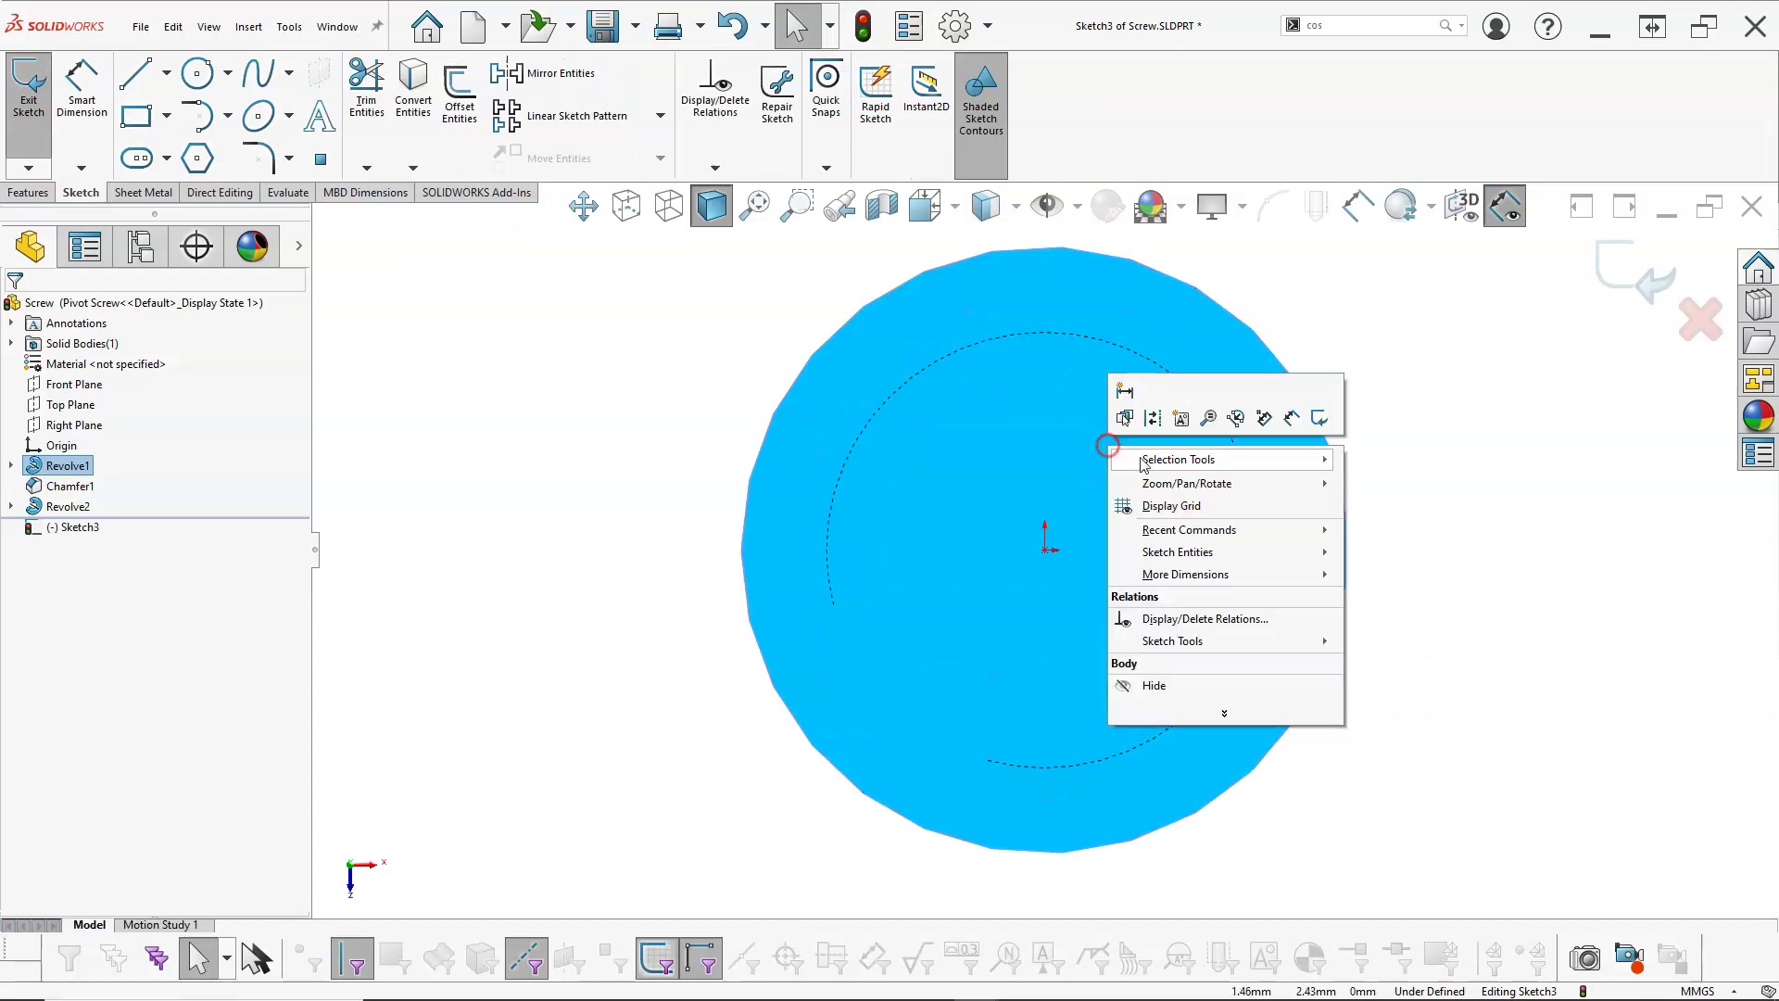
pyautogui.click(659, 337)
pyautogui.press('z')
pyautogui.press('z')
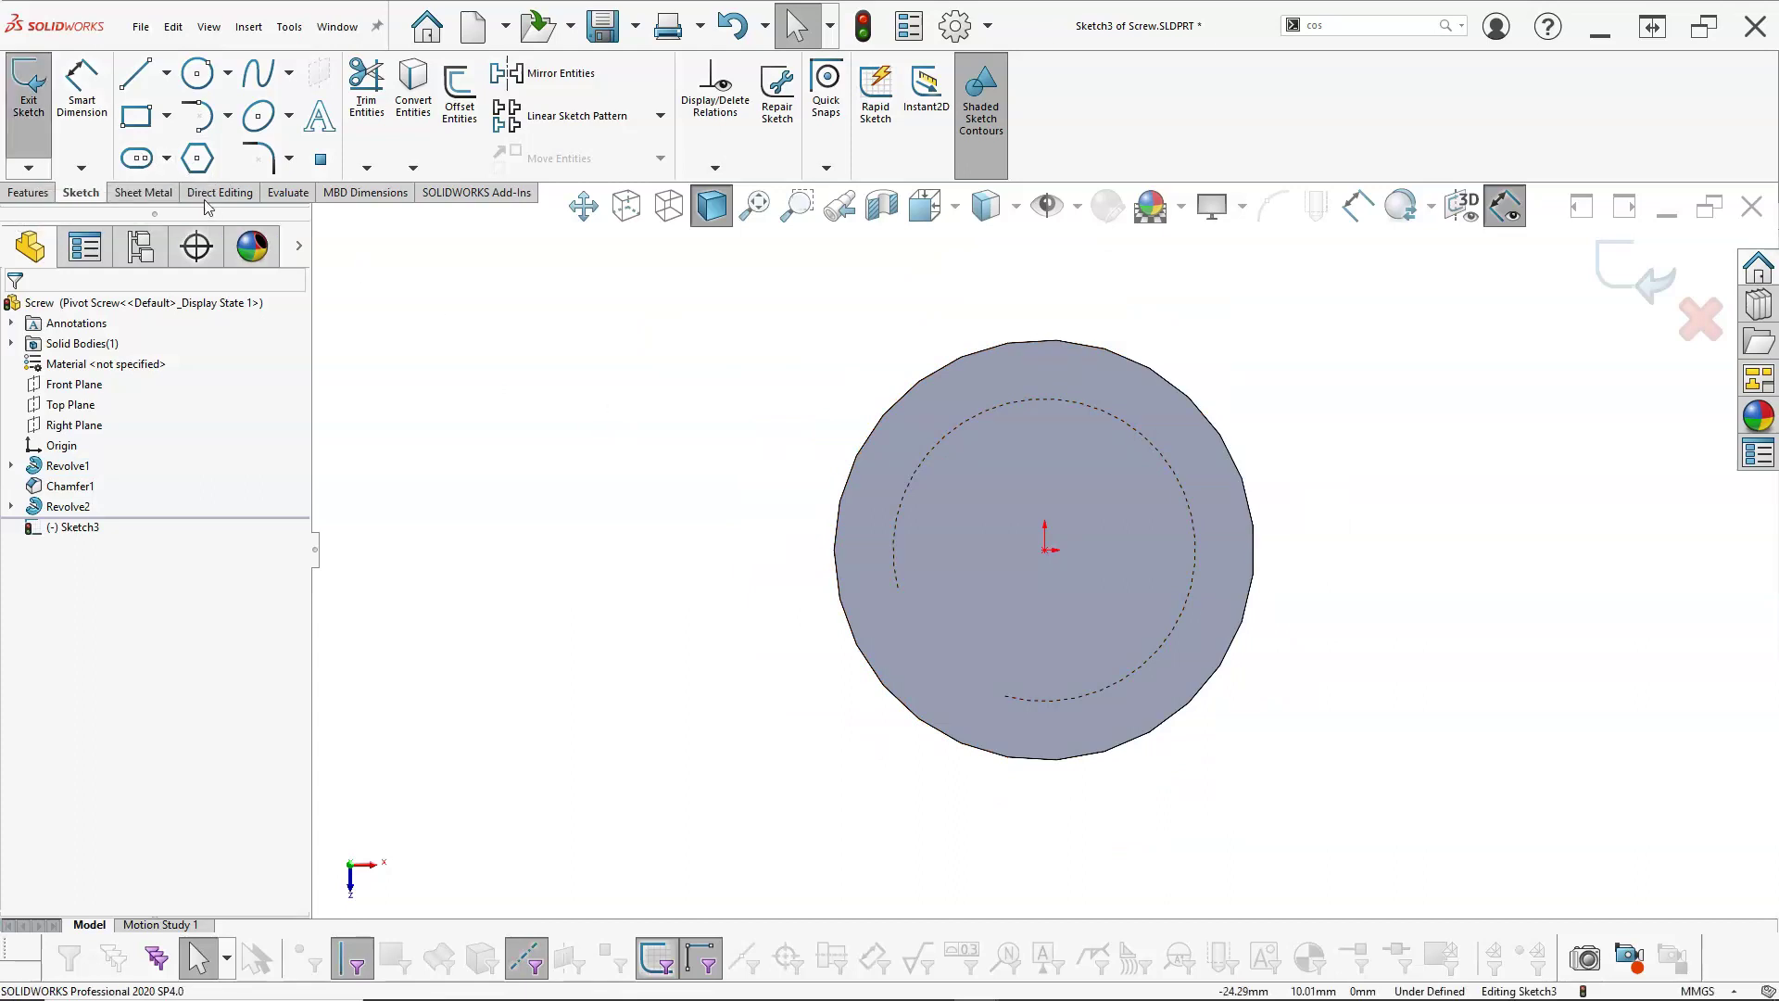
# - Draw a centre rectangle from the origin with its corner on the circle's edge
pyautogui.click(166, 116)
pyautogui.click(166, 175)
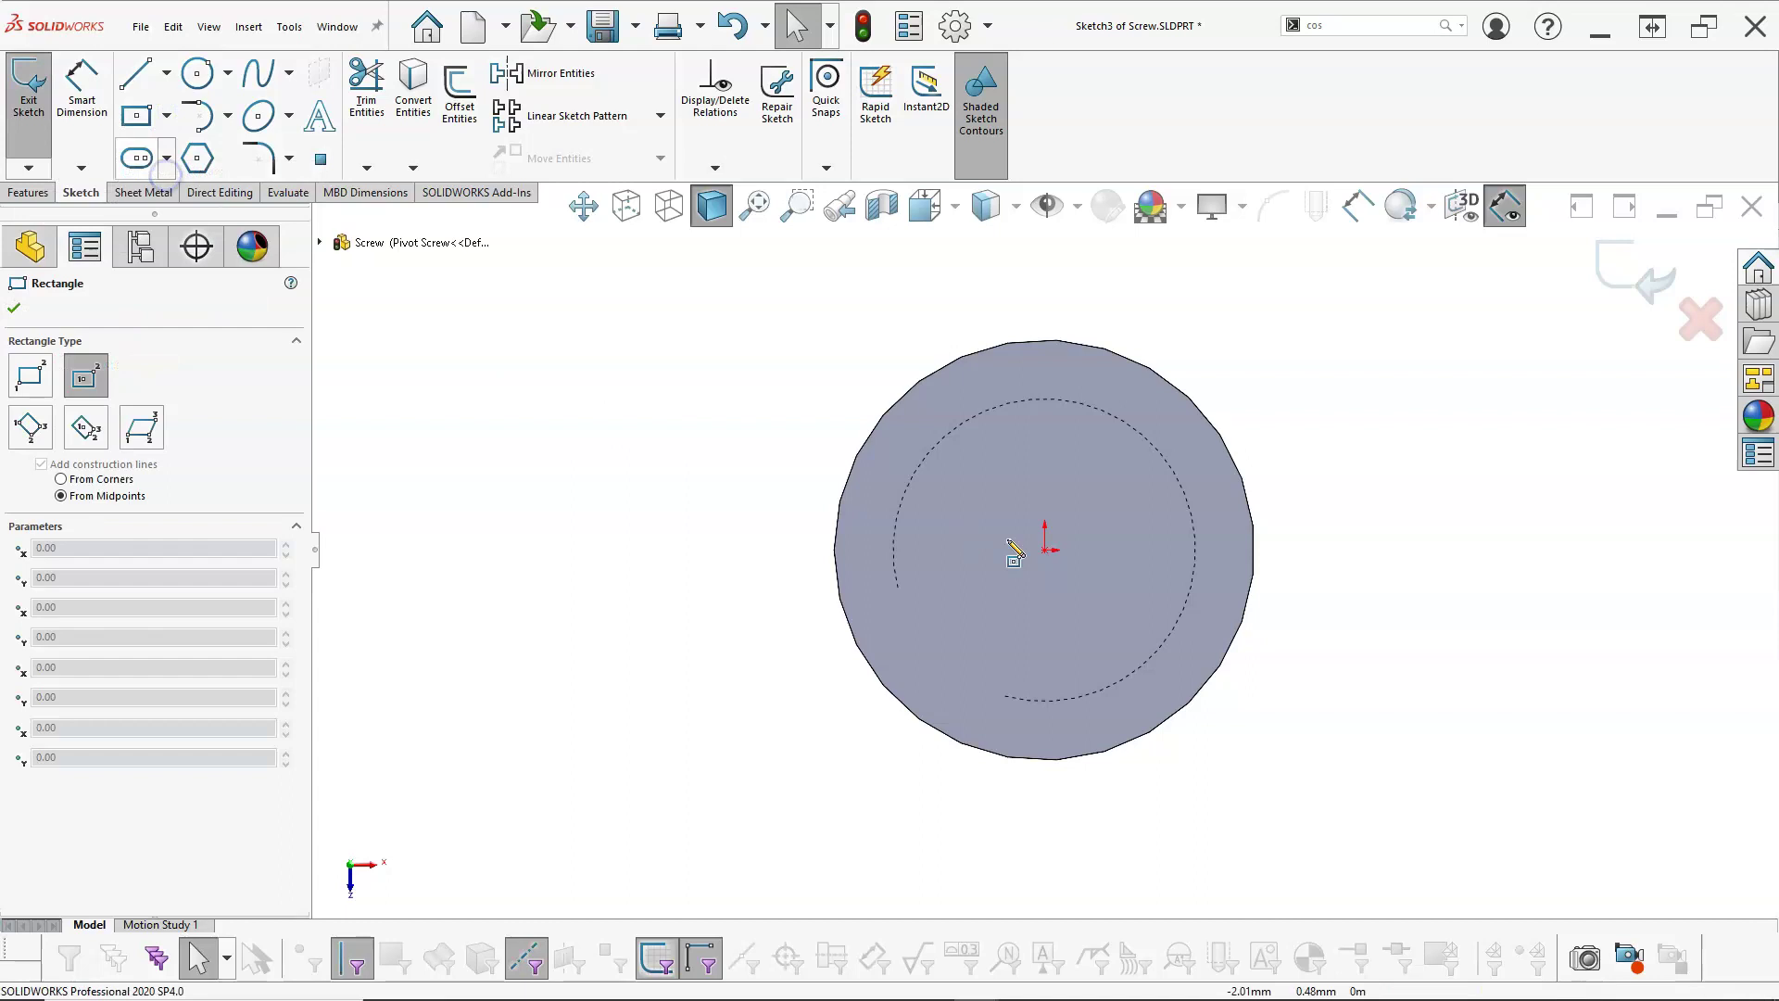
pyautogui.click(1045, 550)
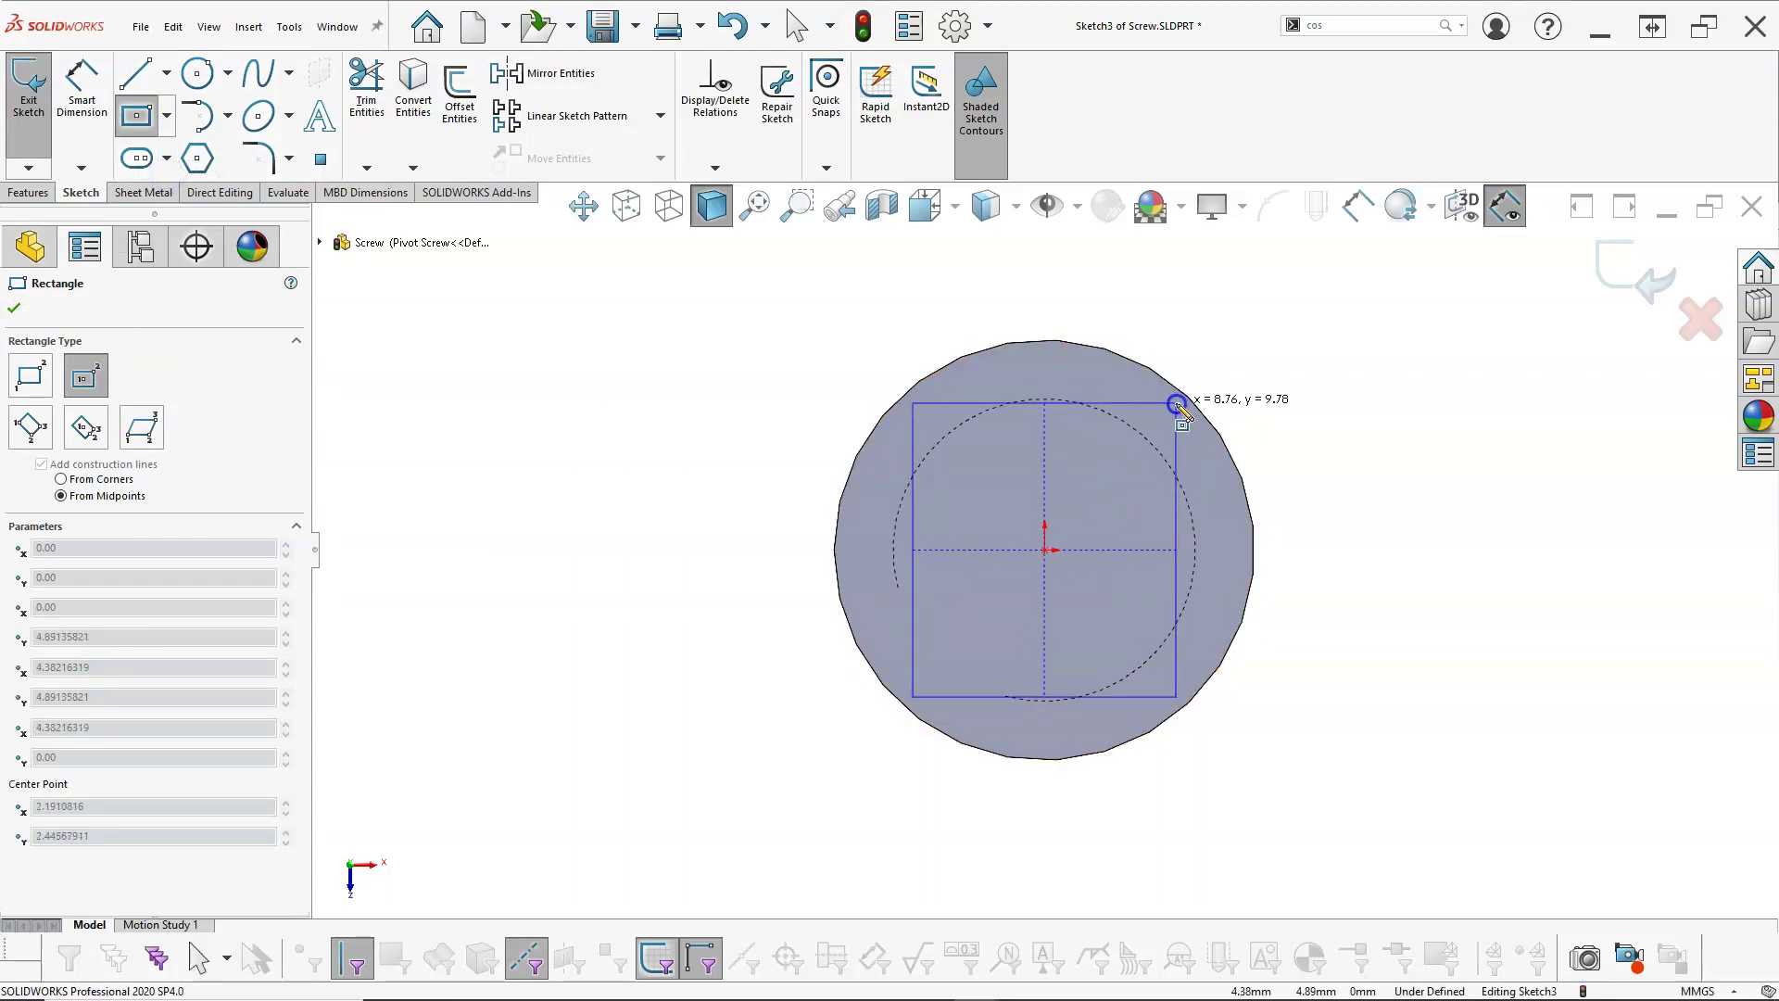
pyautogui.click(1175, 403)
pyautogui.rightClick(1390, 353)
# - Dimension the rectangle's top edge to 9 mm
pyautogui.click(1571, 312)
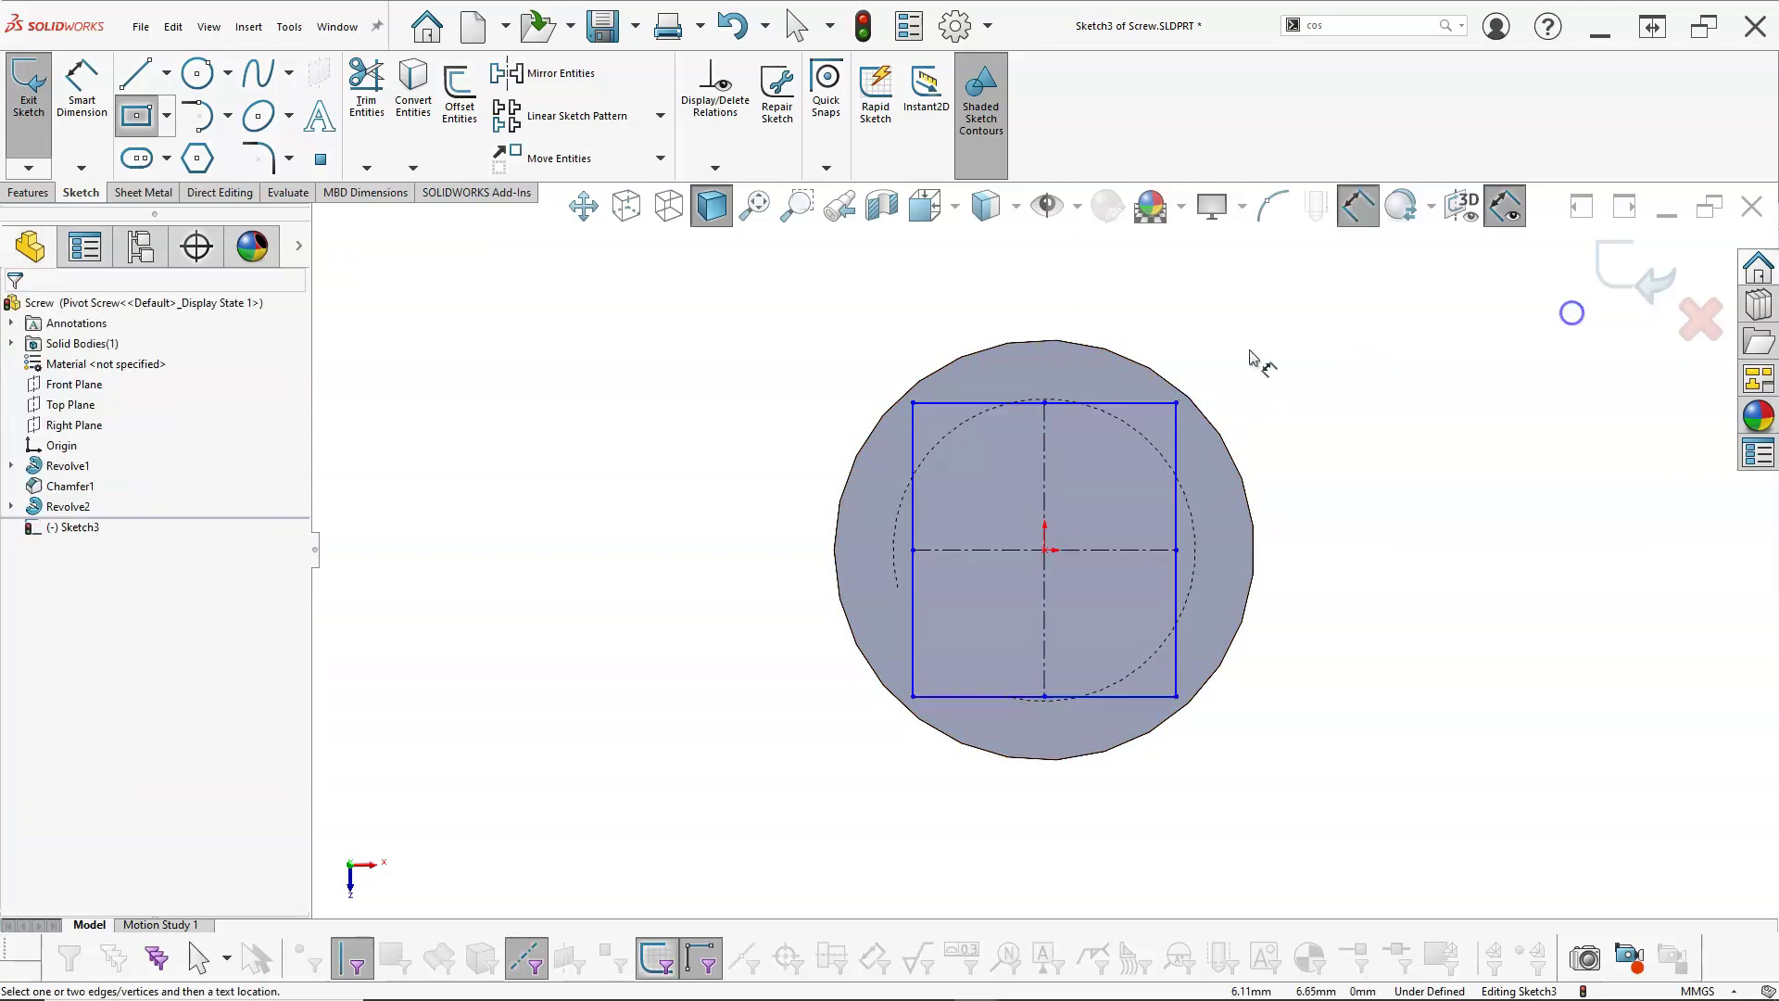
pyautogui.click(1109, 404)
pyautogui.click(1102, 294)
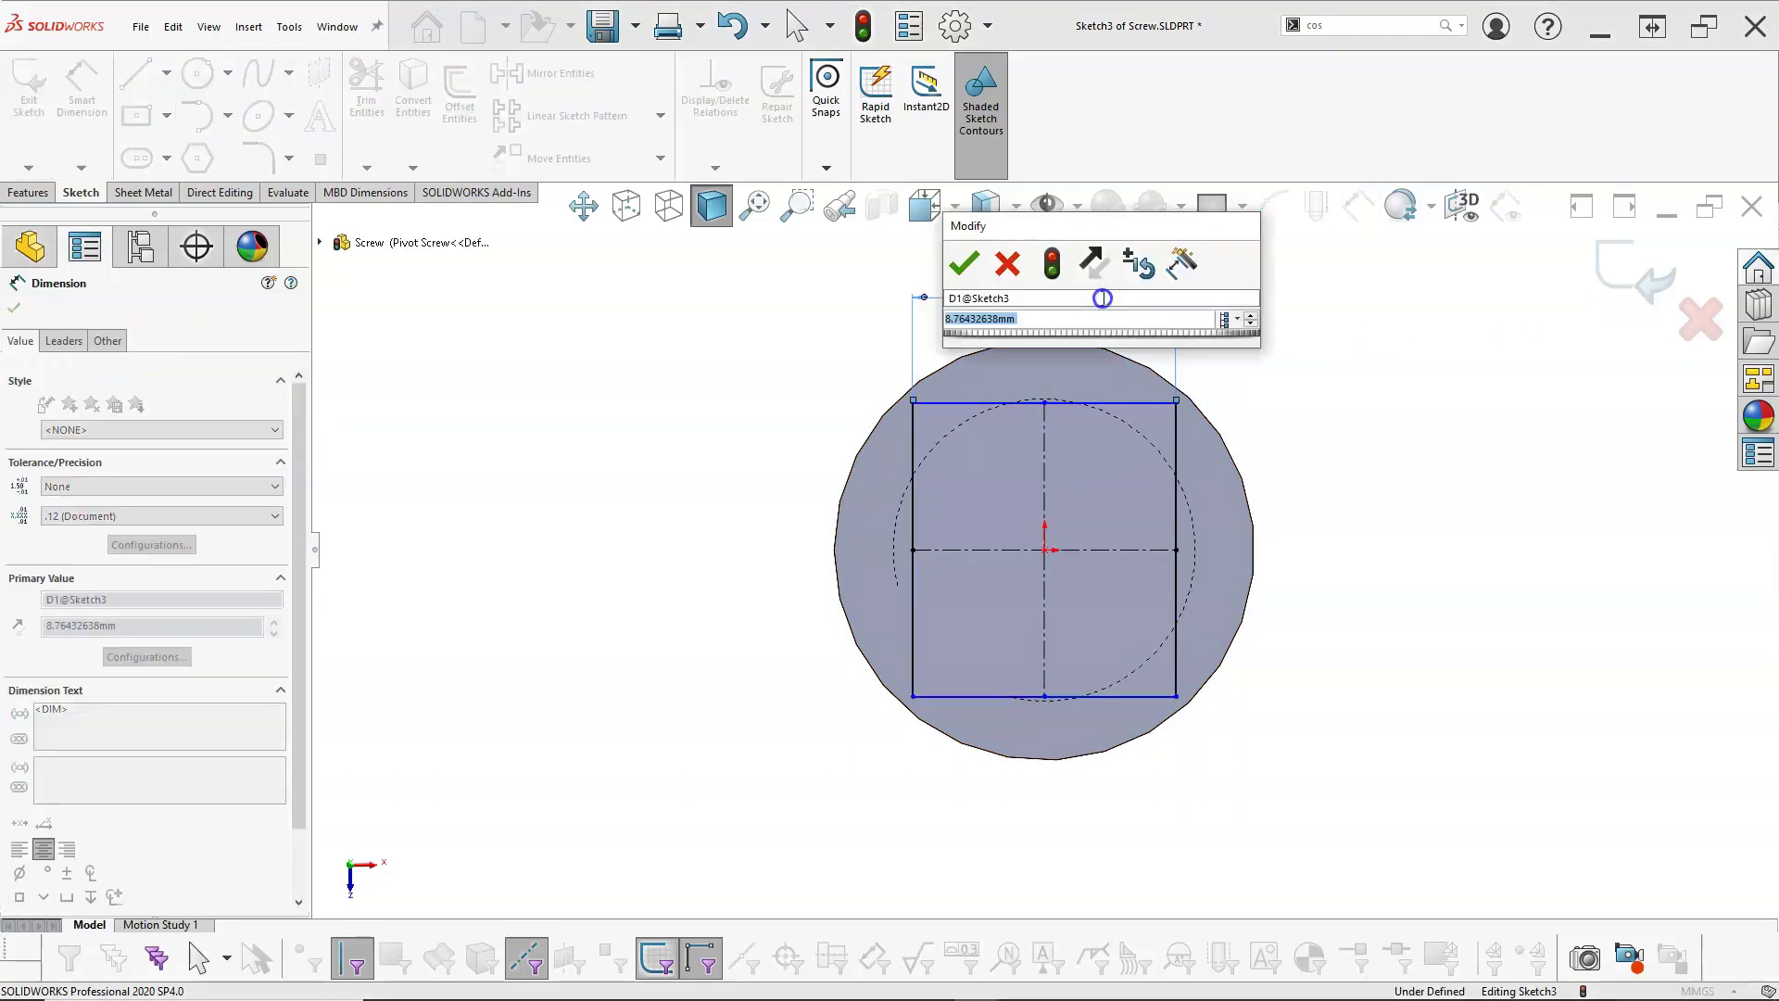
pyautogui.write('9')
pyautogui.press('Return')
pyautogui.rightClick(1221, 349)
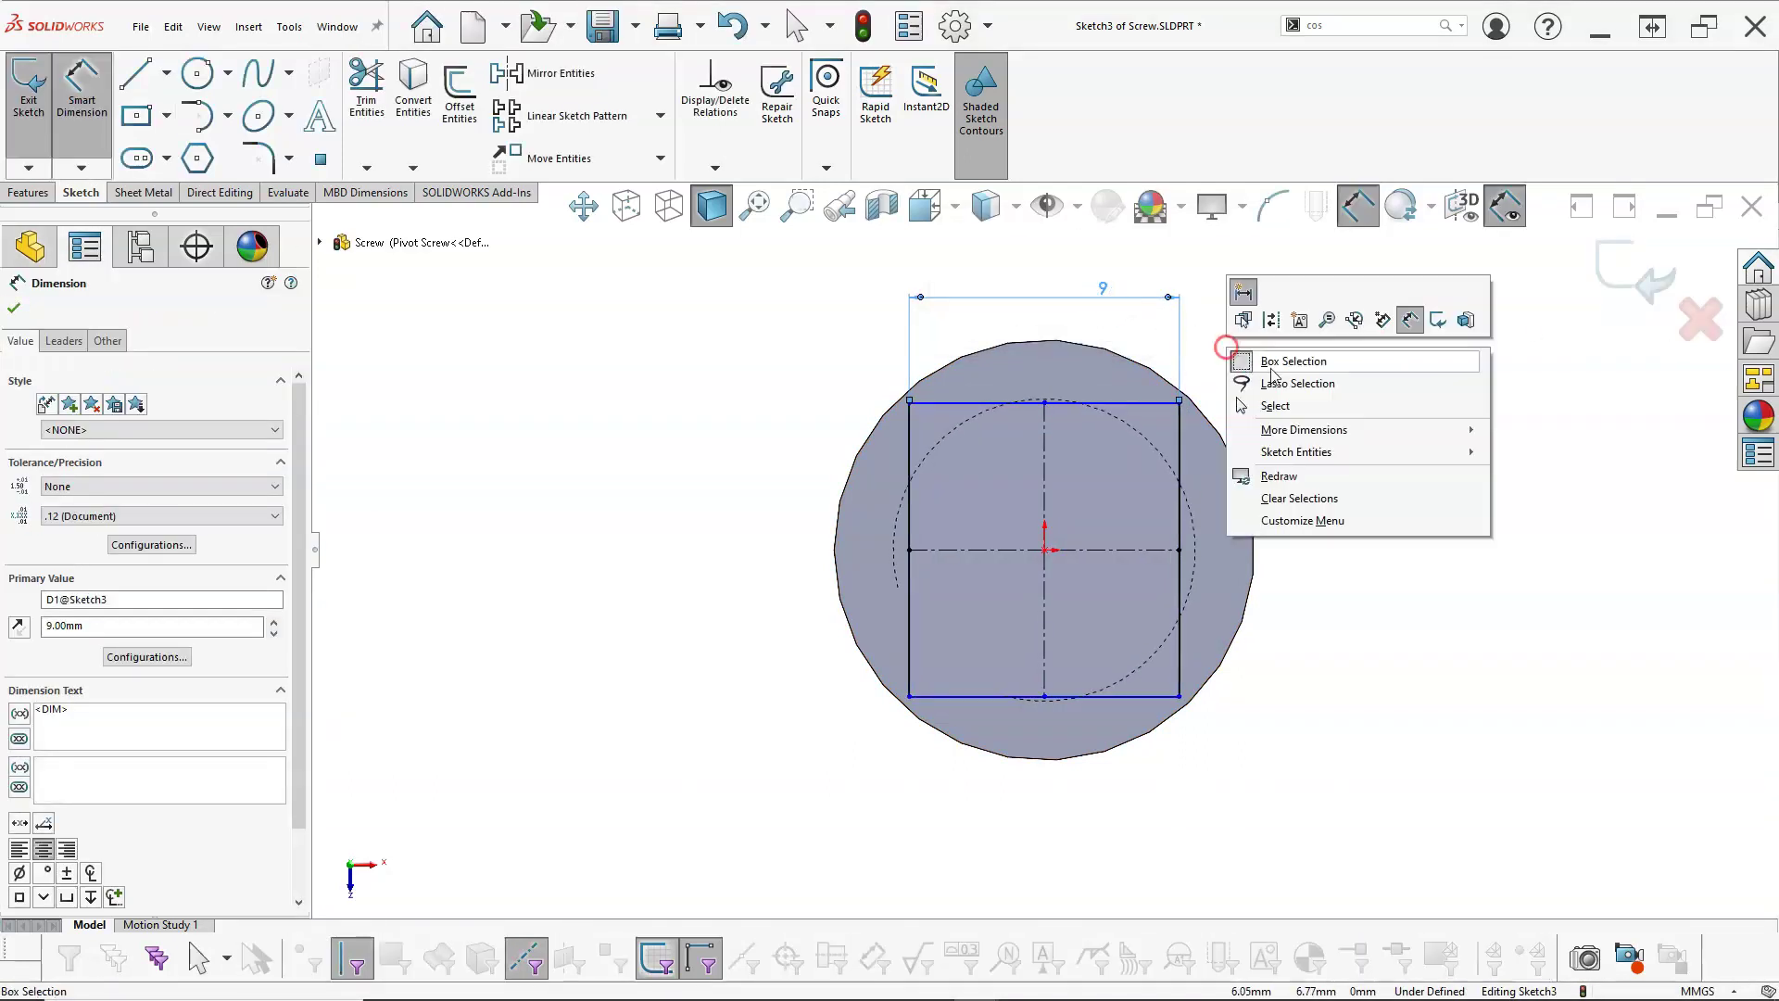
pyautogui.click(1276, 406)
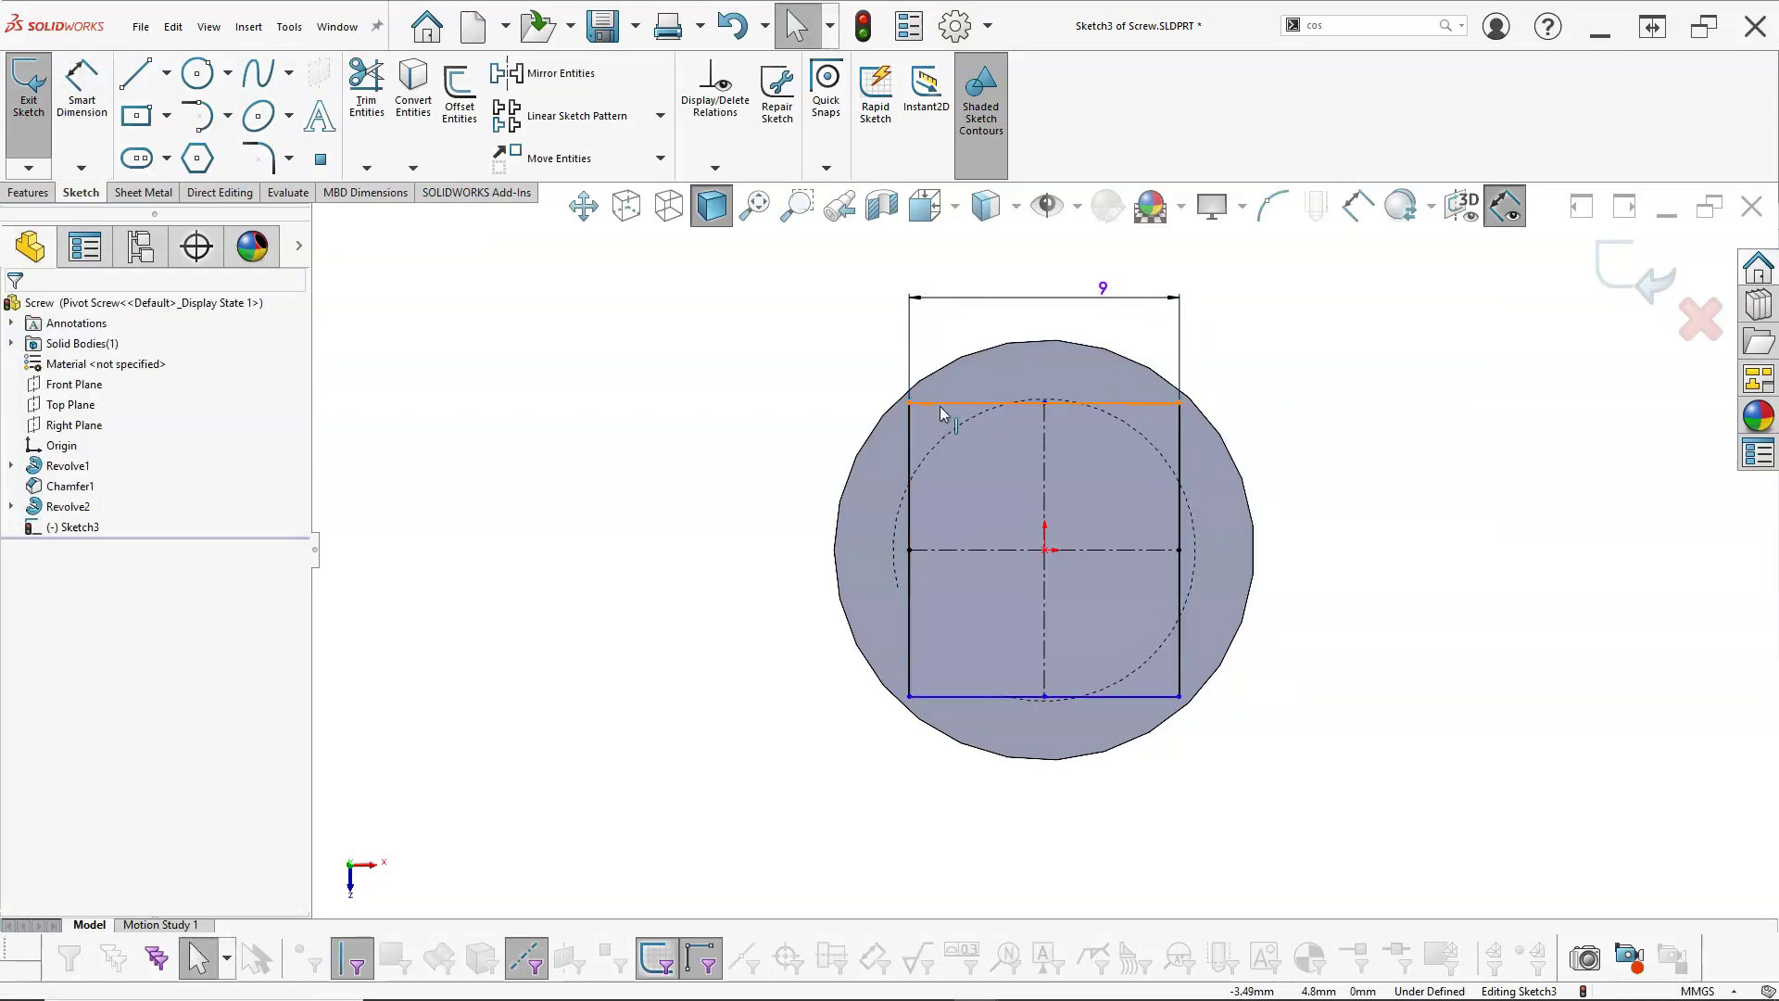
# - Make the top and left edges equal so the square is fully defined, then view isometrically
pyautogui.click(937, 403)
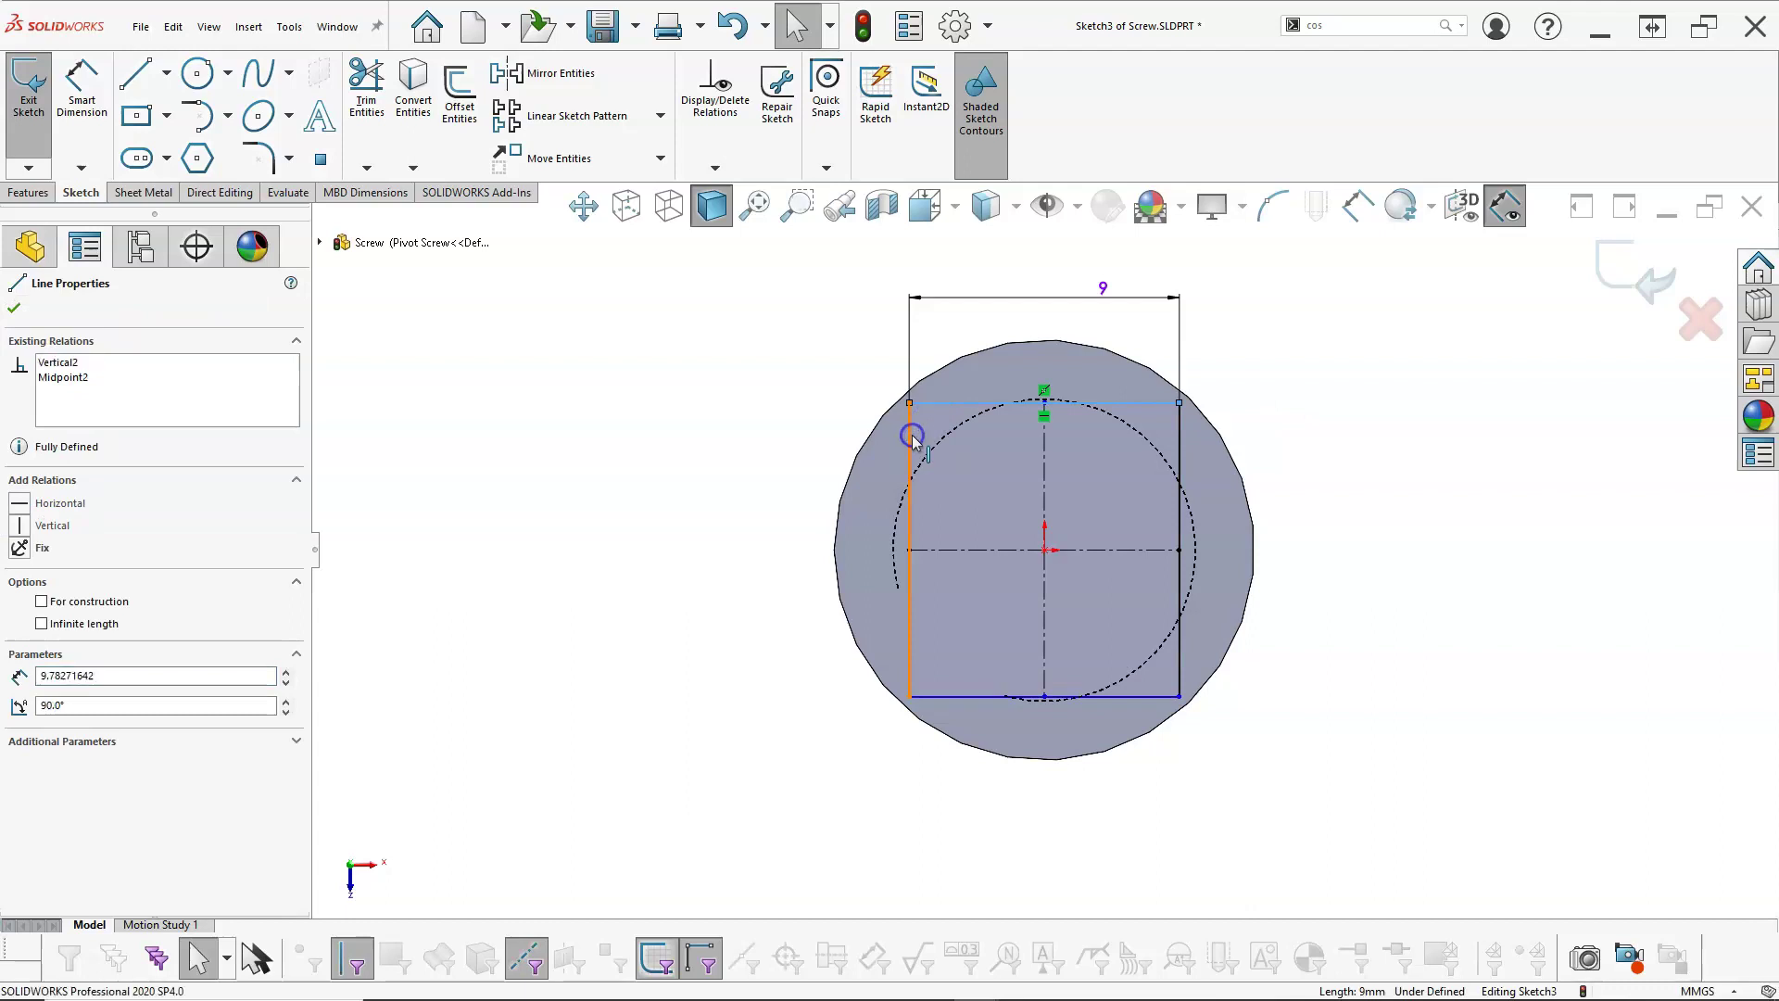
pyautogui.keyDown('ctrl'); pyautogui.click(913, 438); pyautogui.keyUp('ctrl')
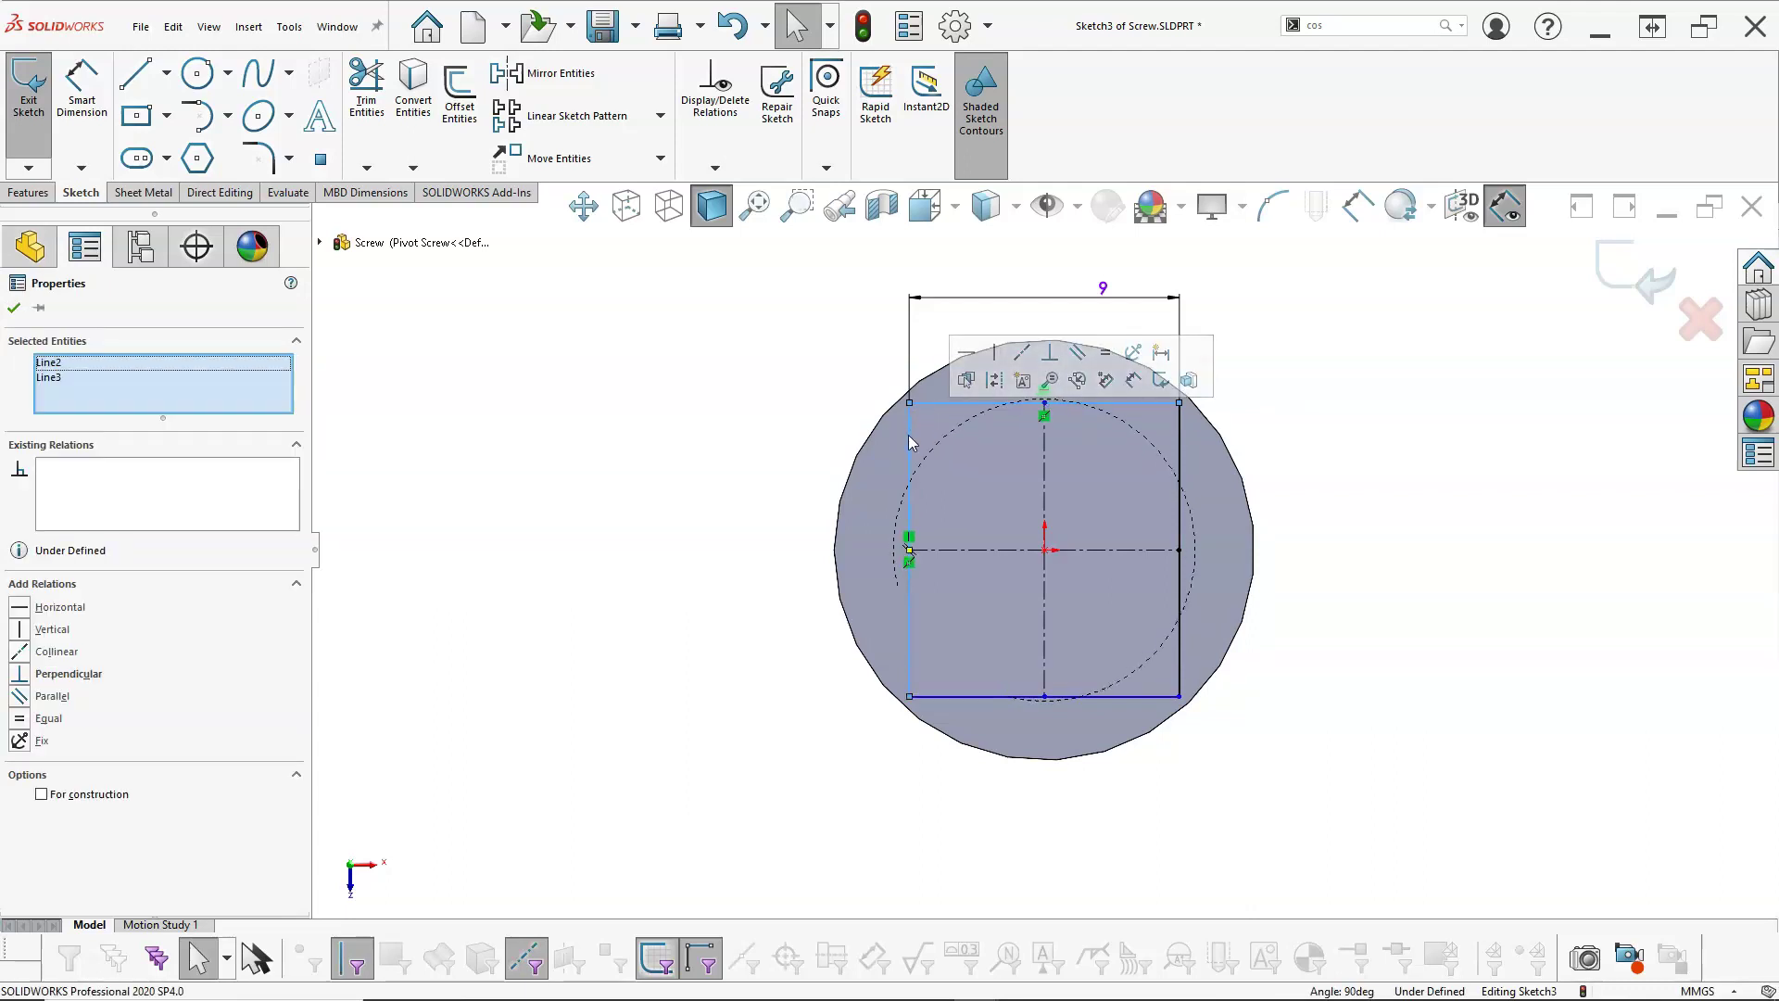
pyautogui.click(1105, 352)
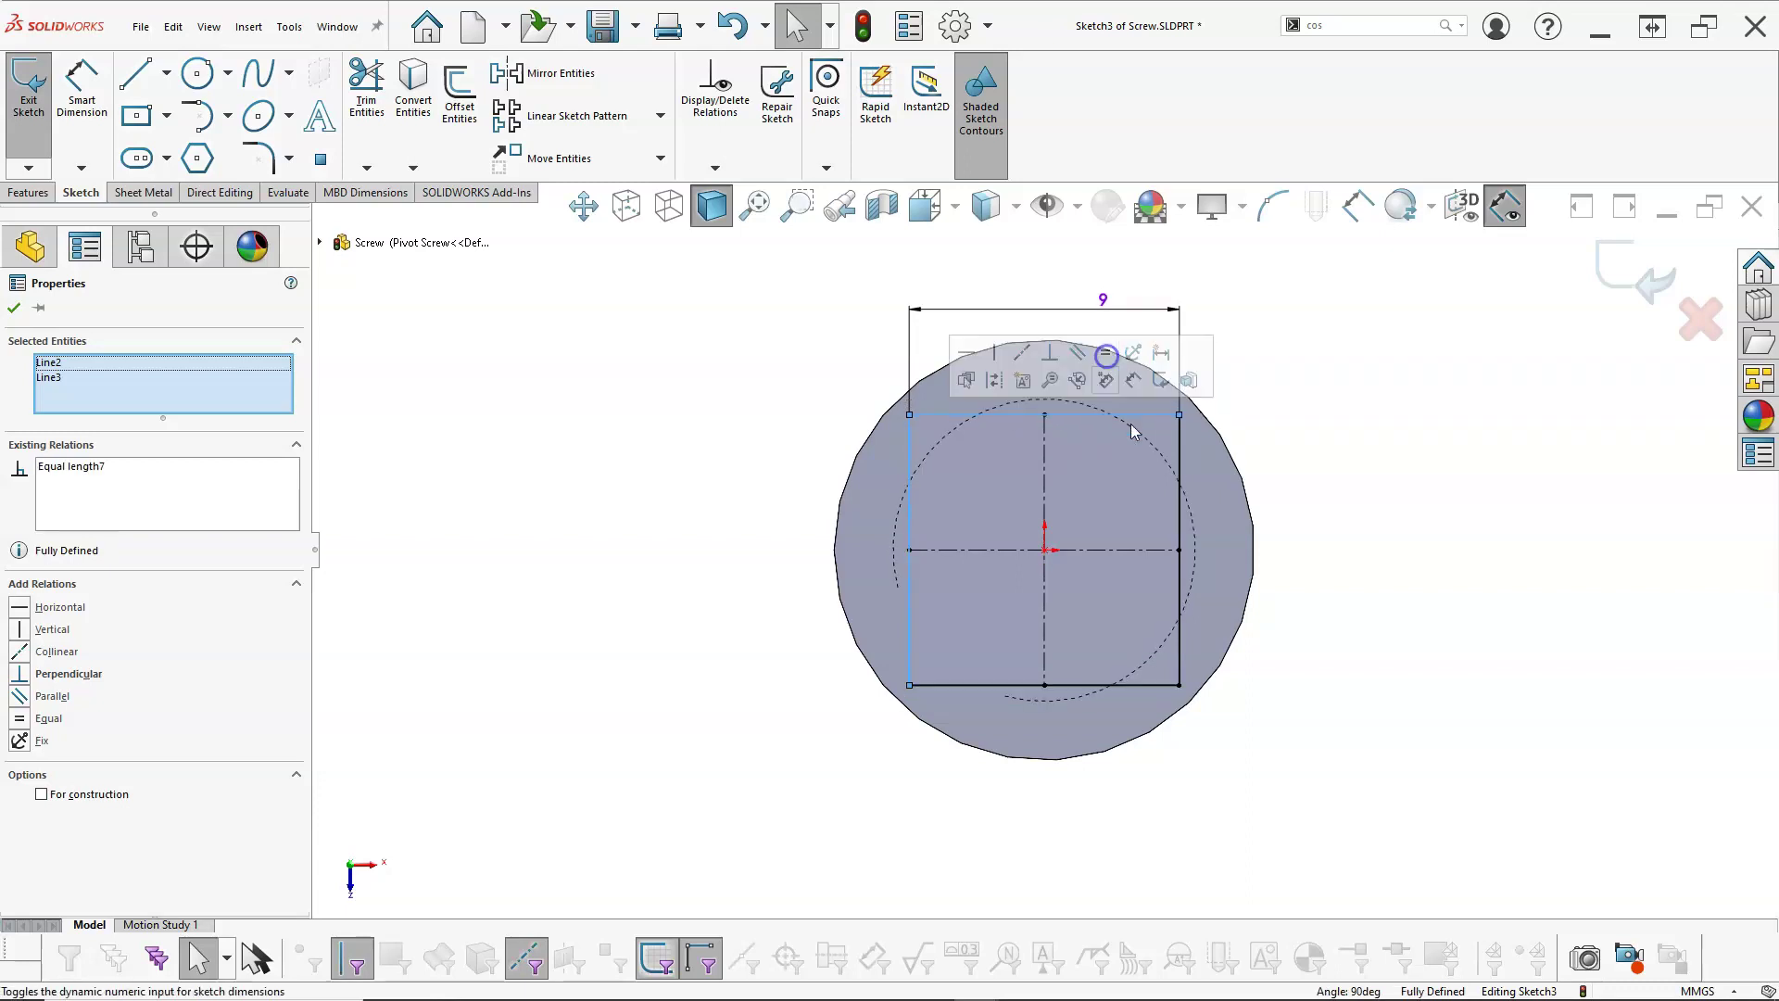
pyautogui.click(1308, 633)
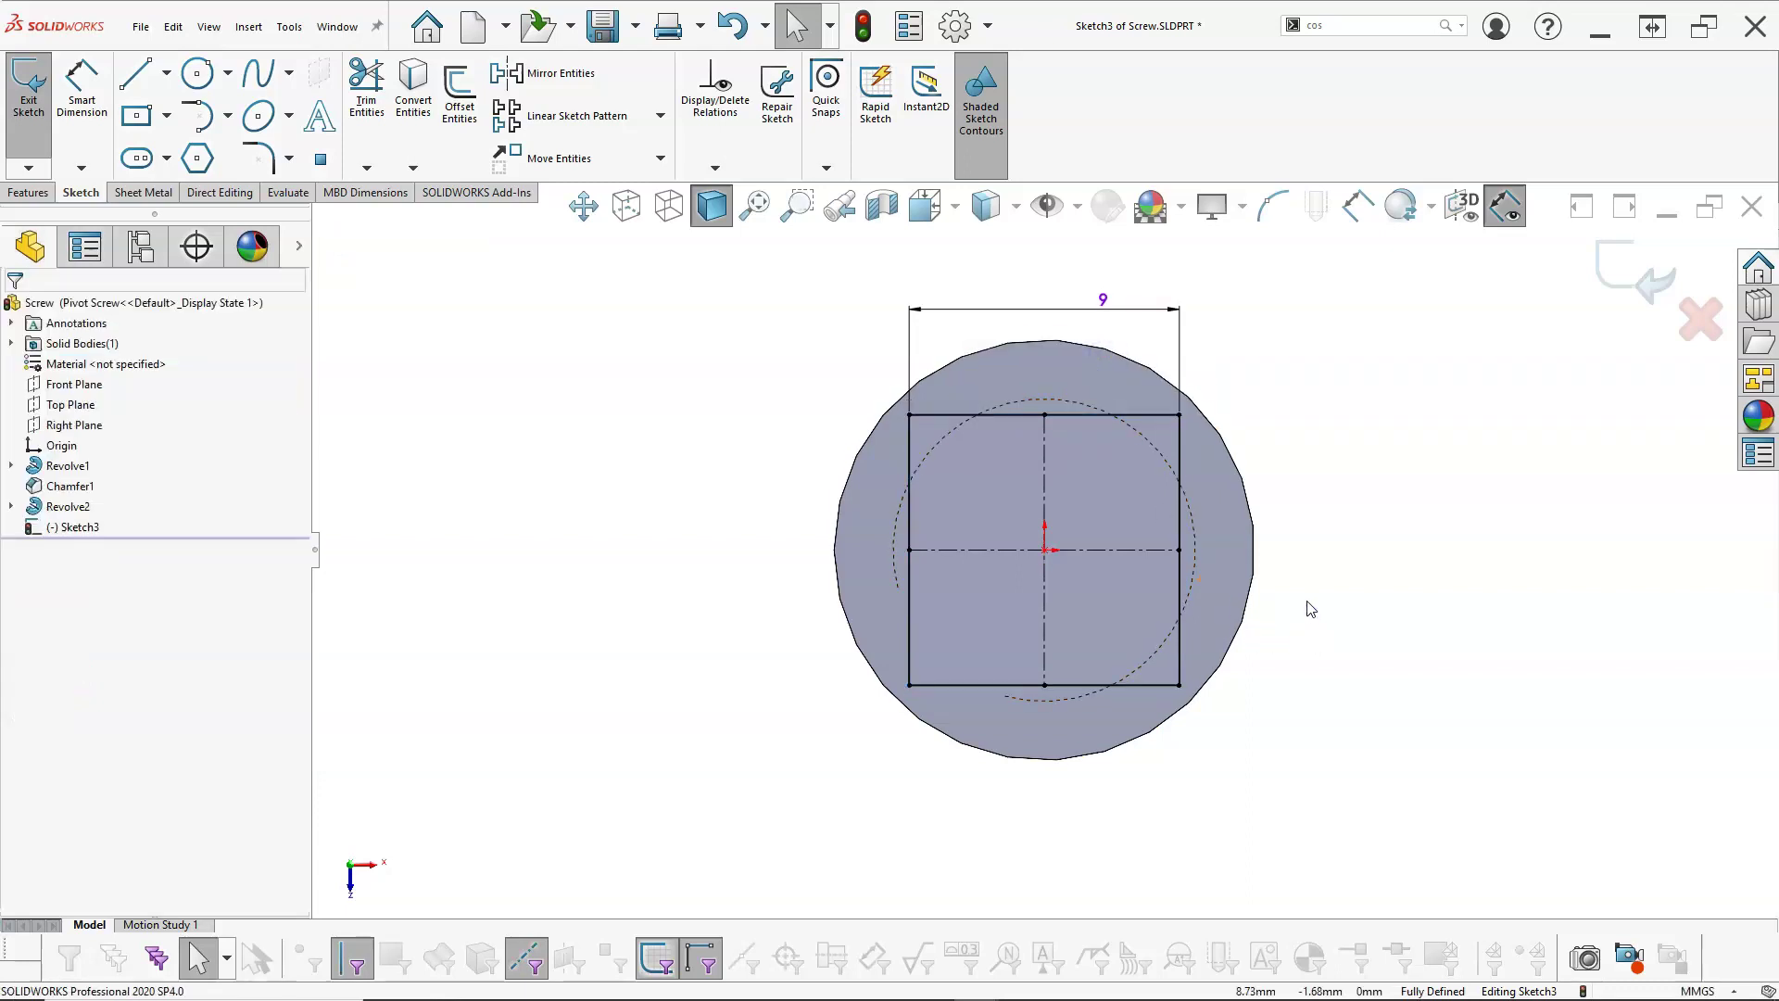
pyautogui.hotkey('ctrl', '7')
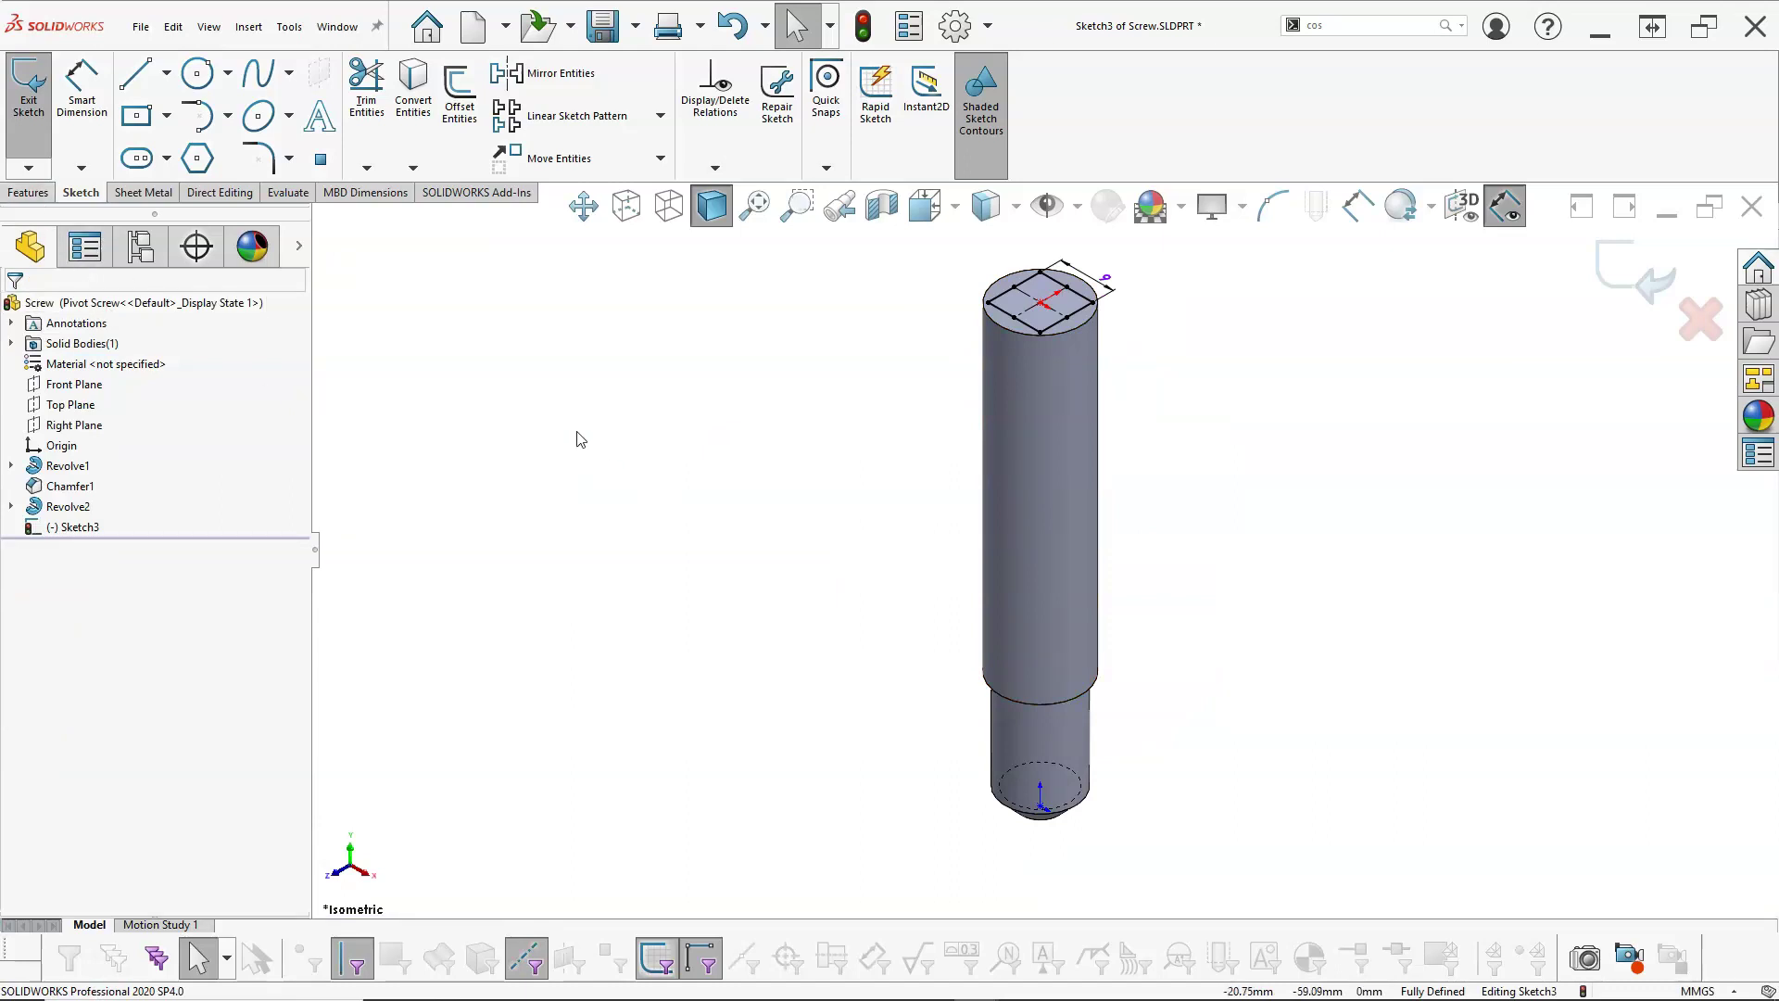
pyautogui.press('s')
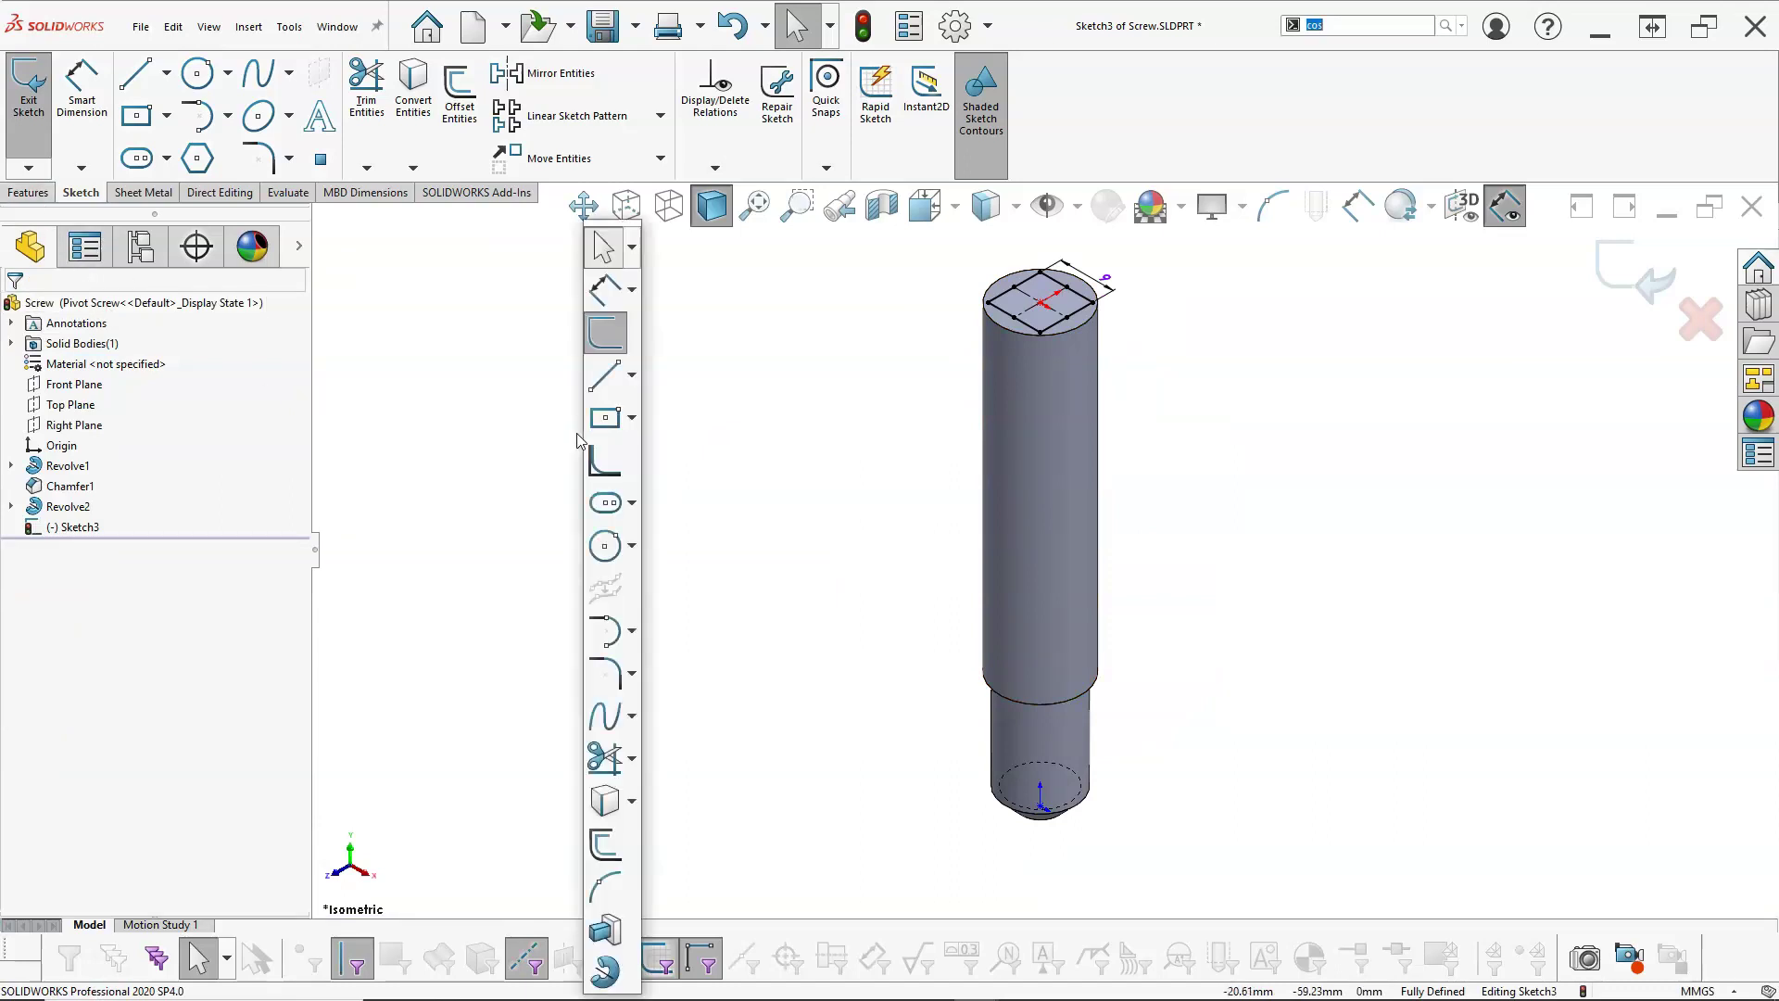
# - Extruded-cut 15 mm blind with Flip side to cut, removing material outside the square
pyautogui.click(28, 191)
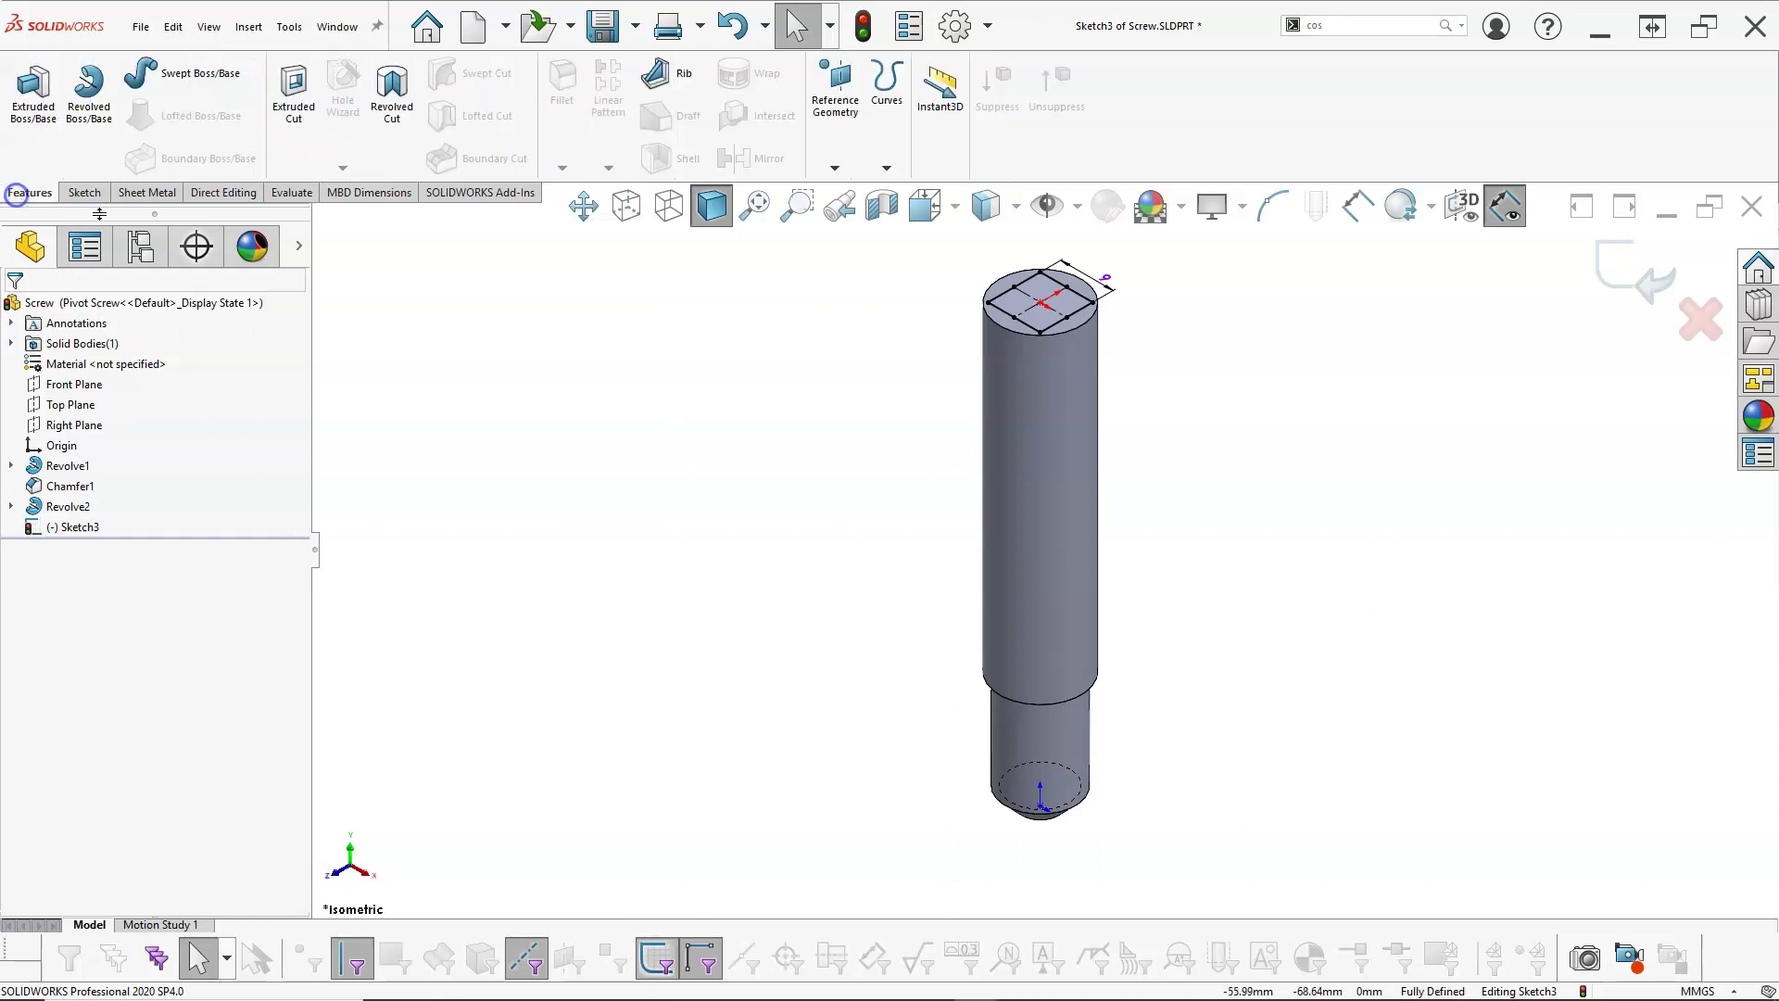
pyautogui.click(293, 93)
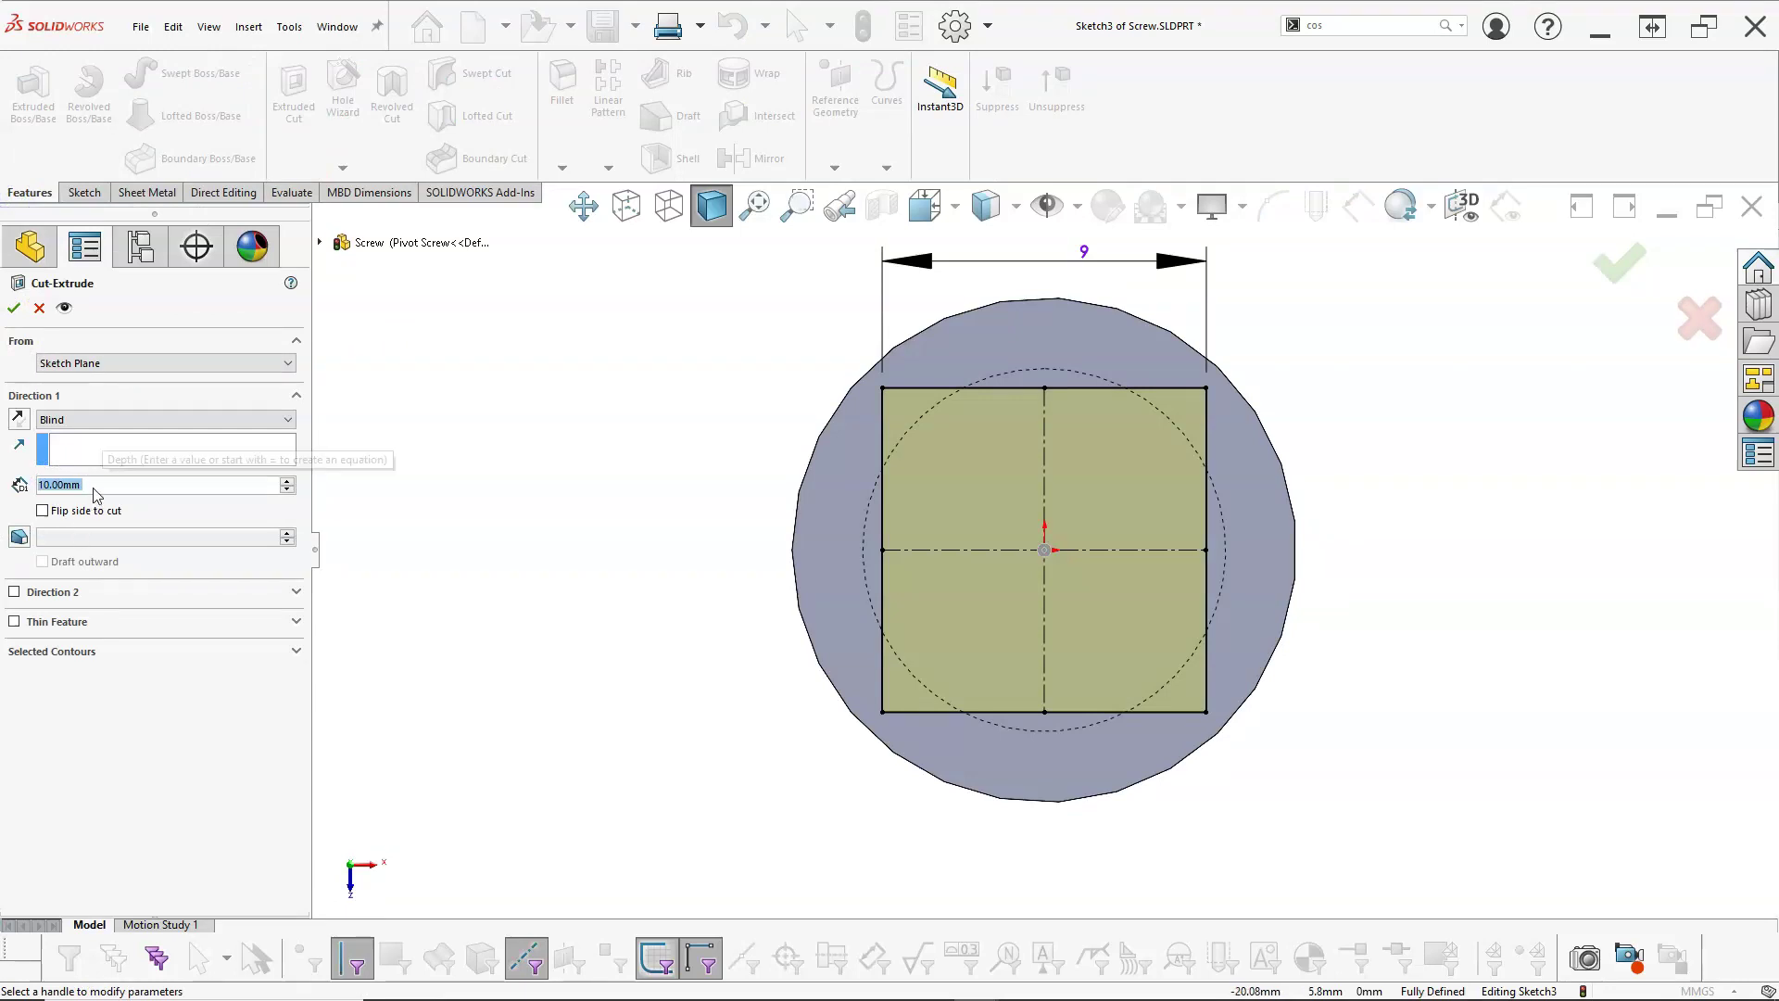
pyautogui.write('15')
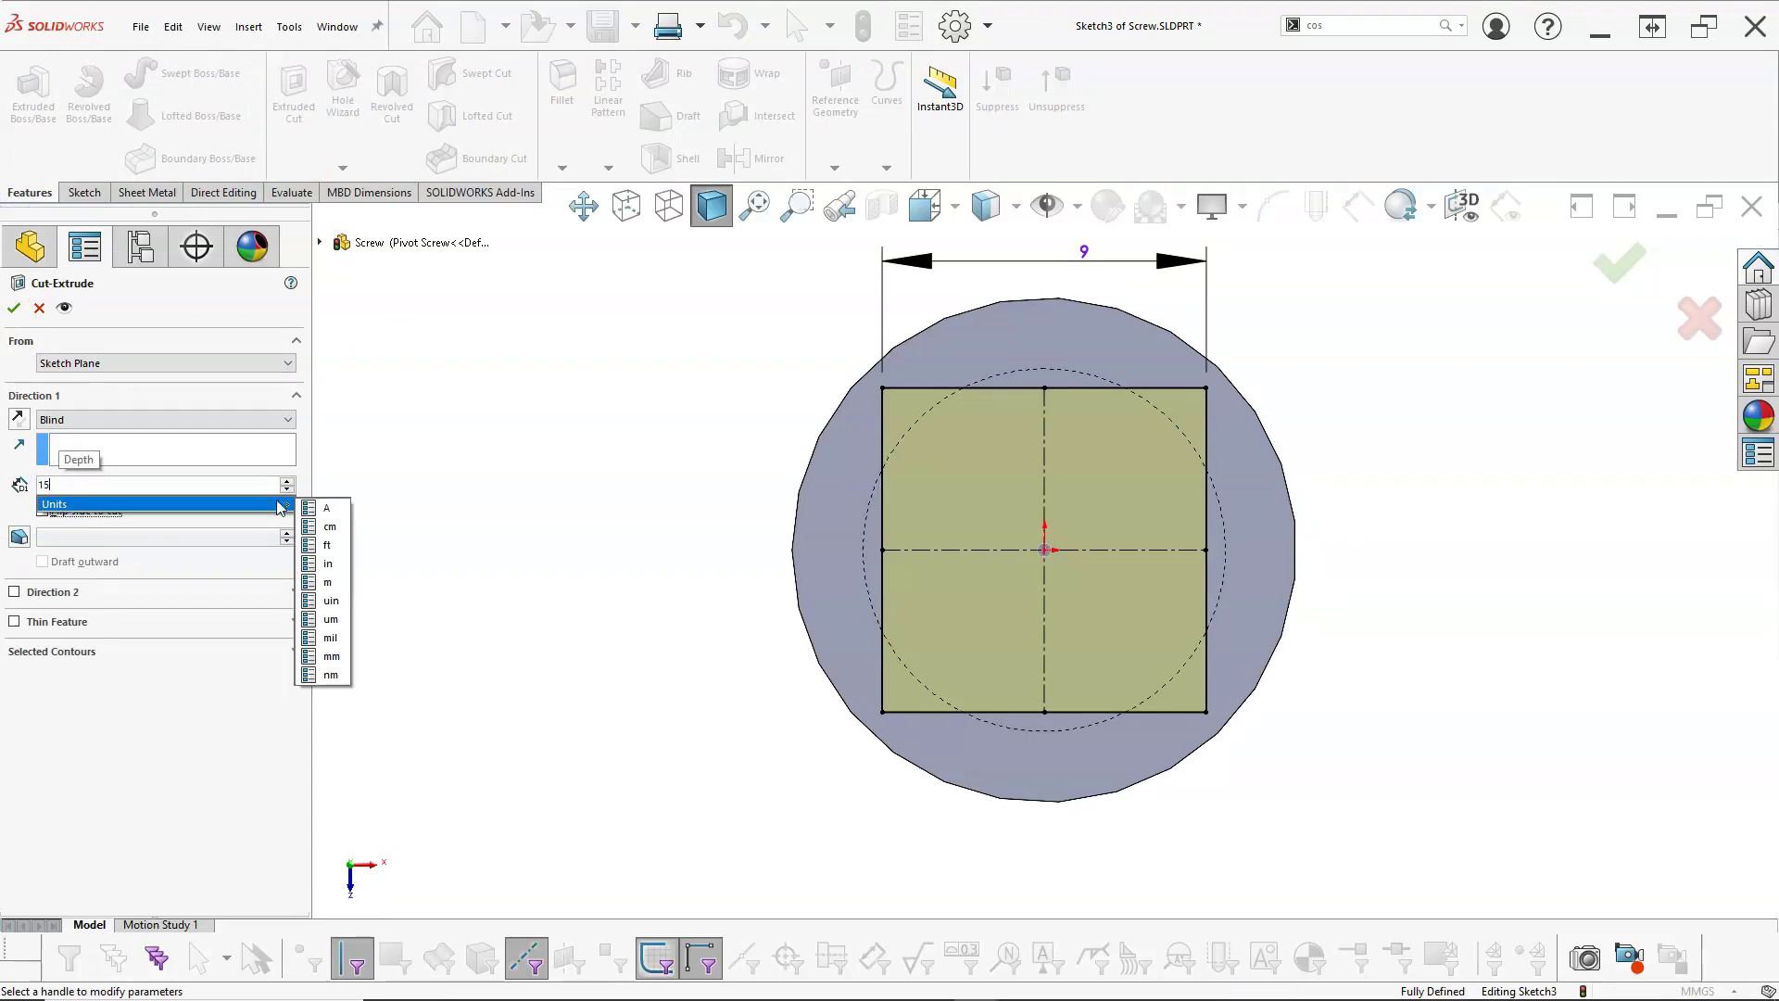
pyautogui.press('Return')
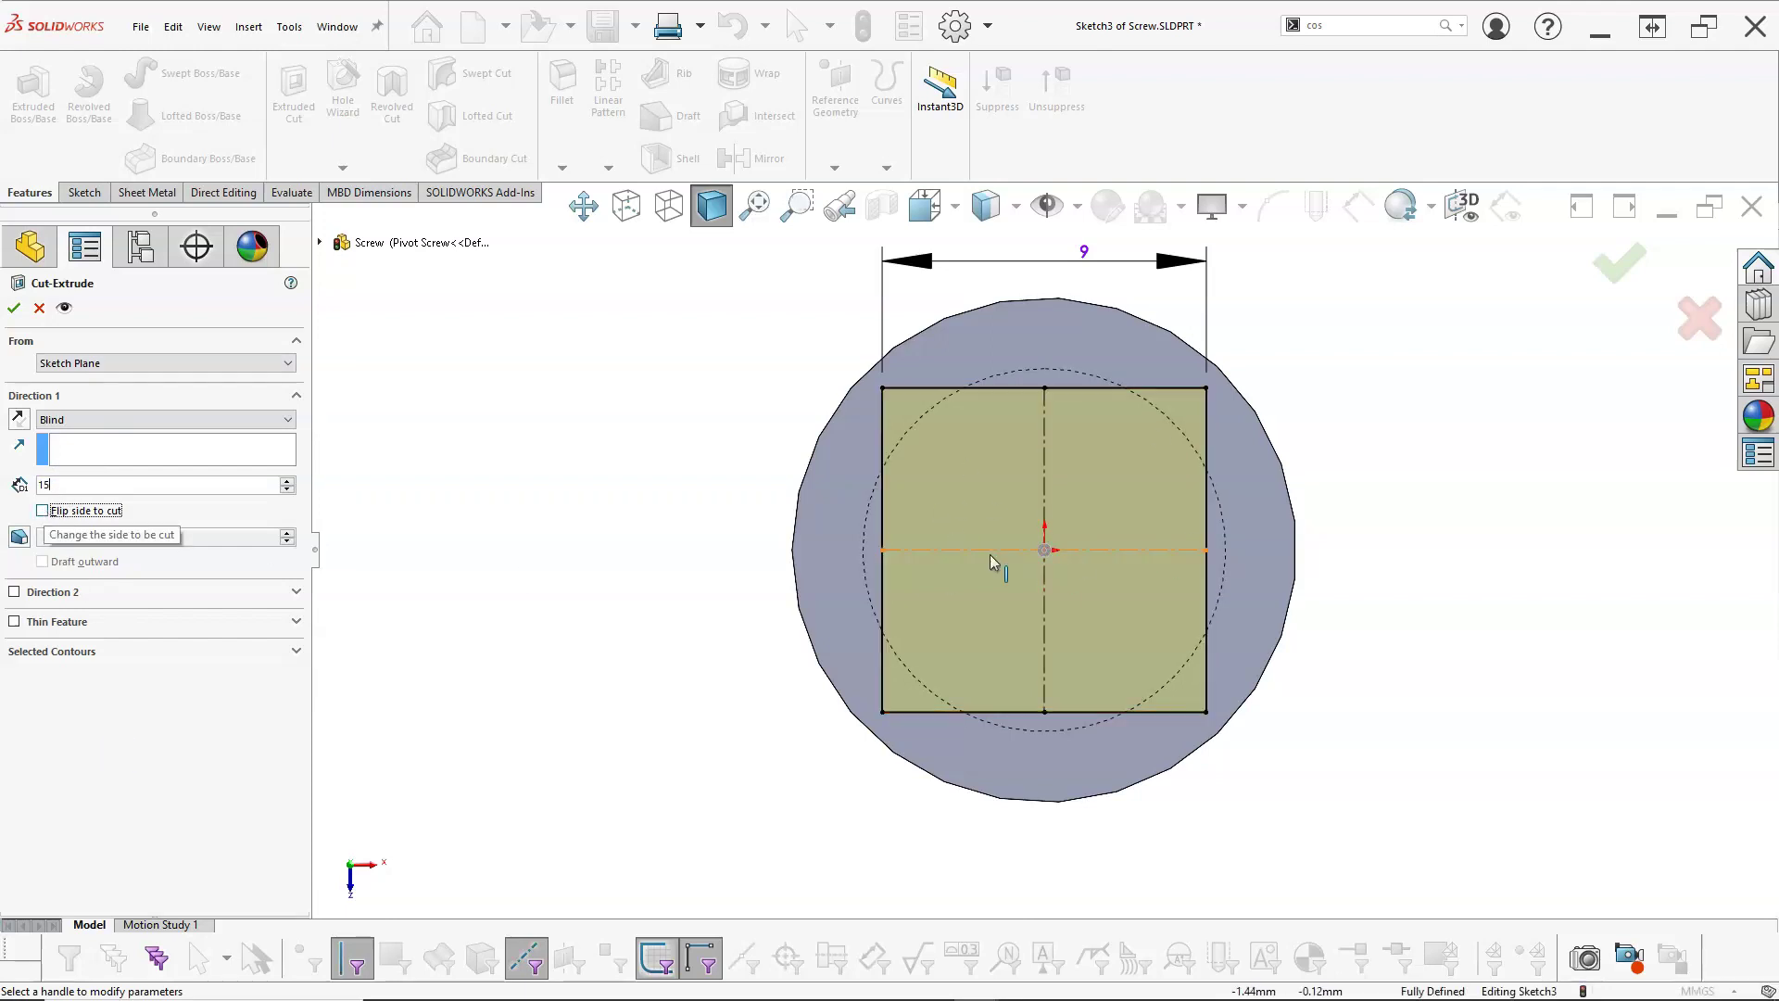
pyautogui.click(43, 510)
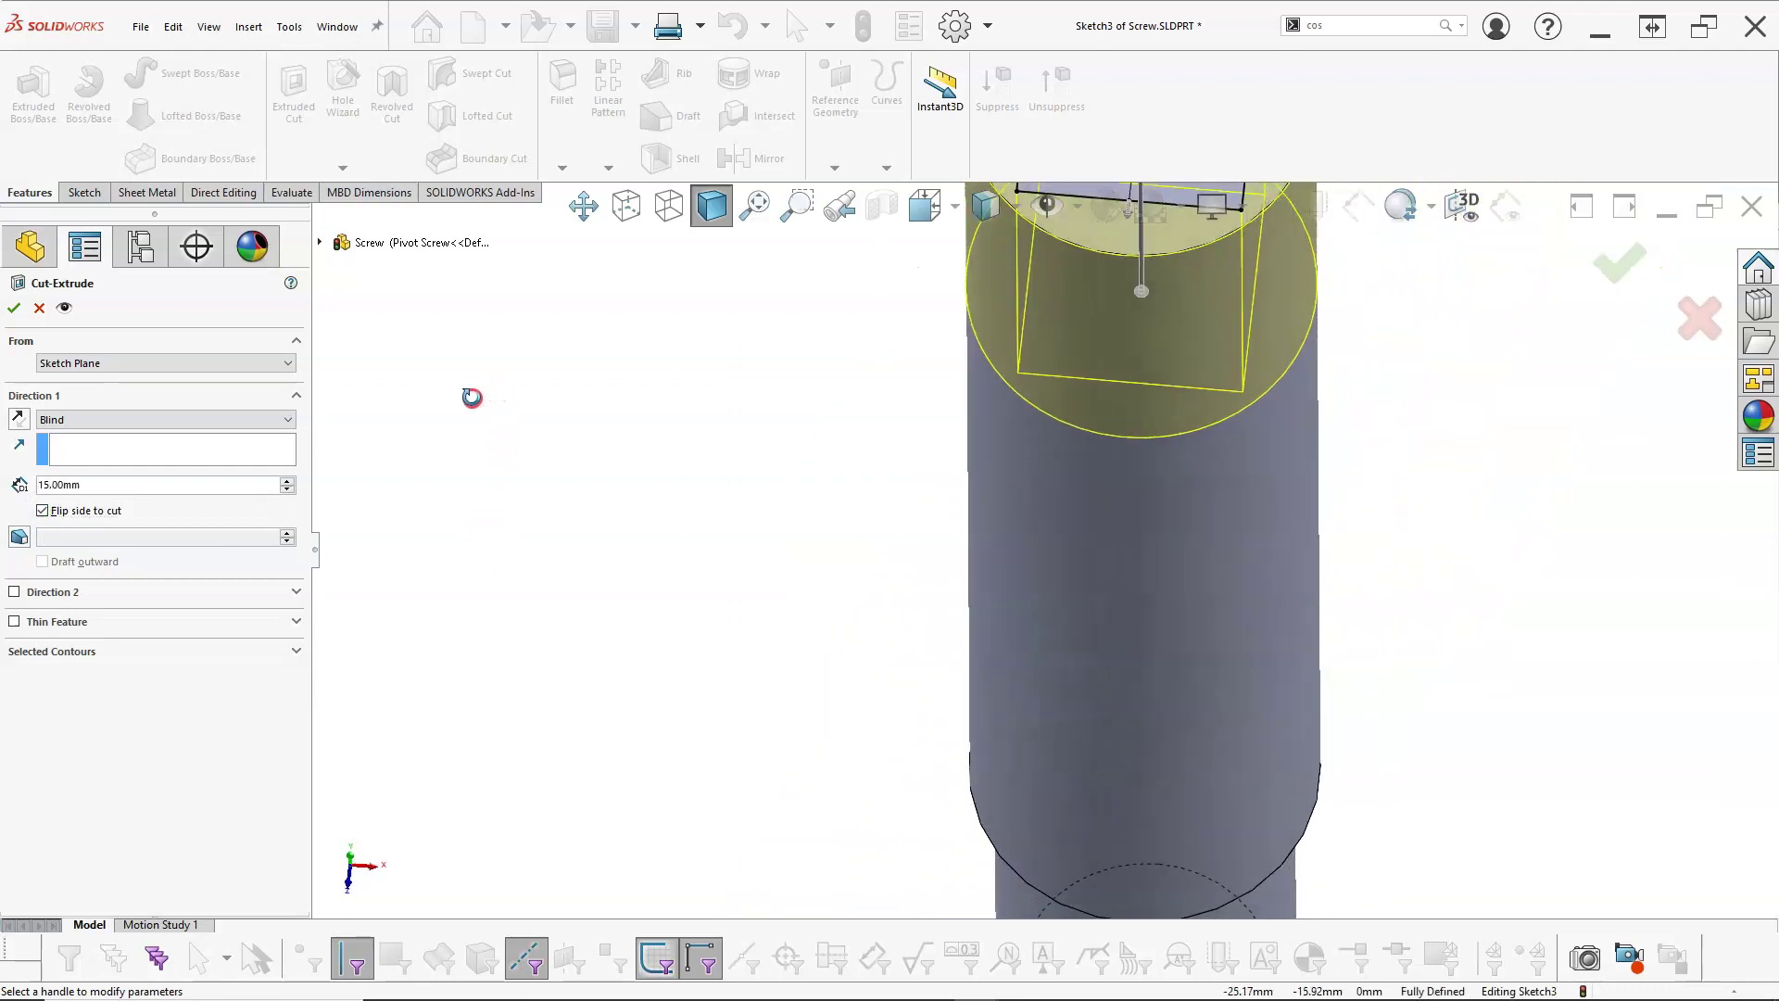
pyautogui.click(14, 308)
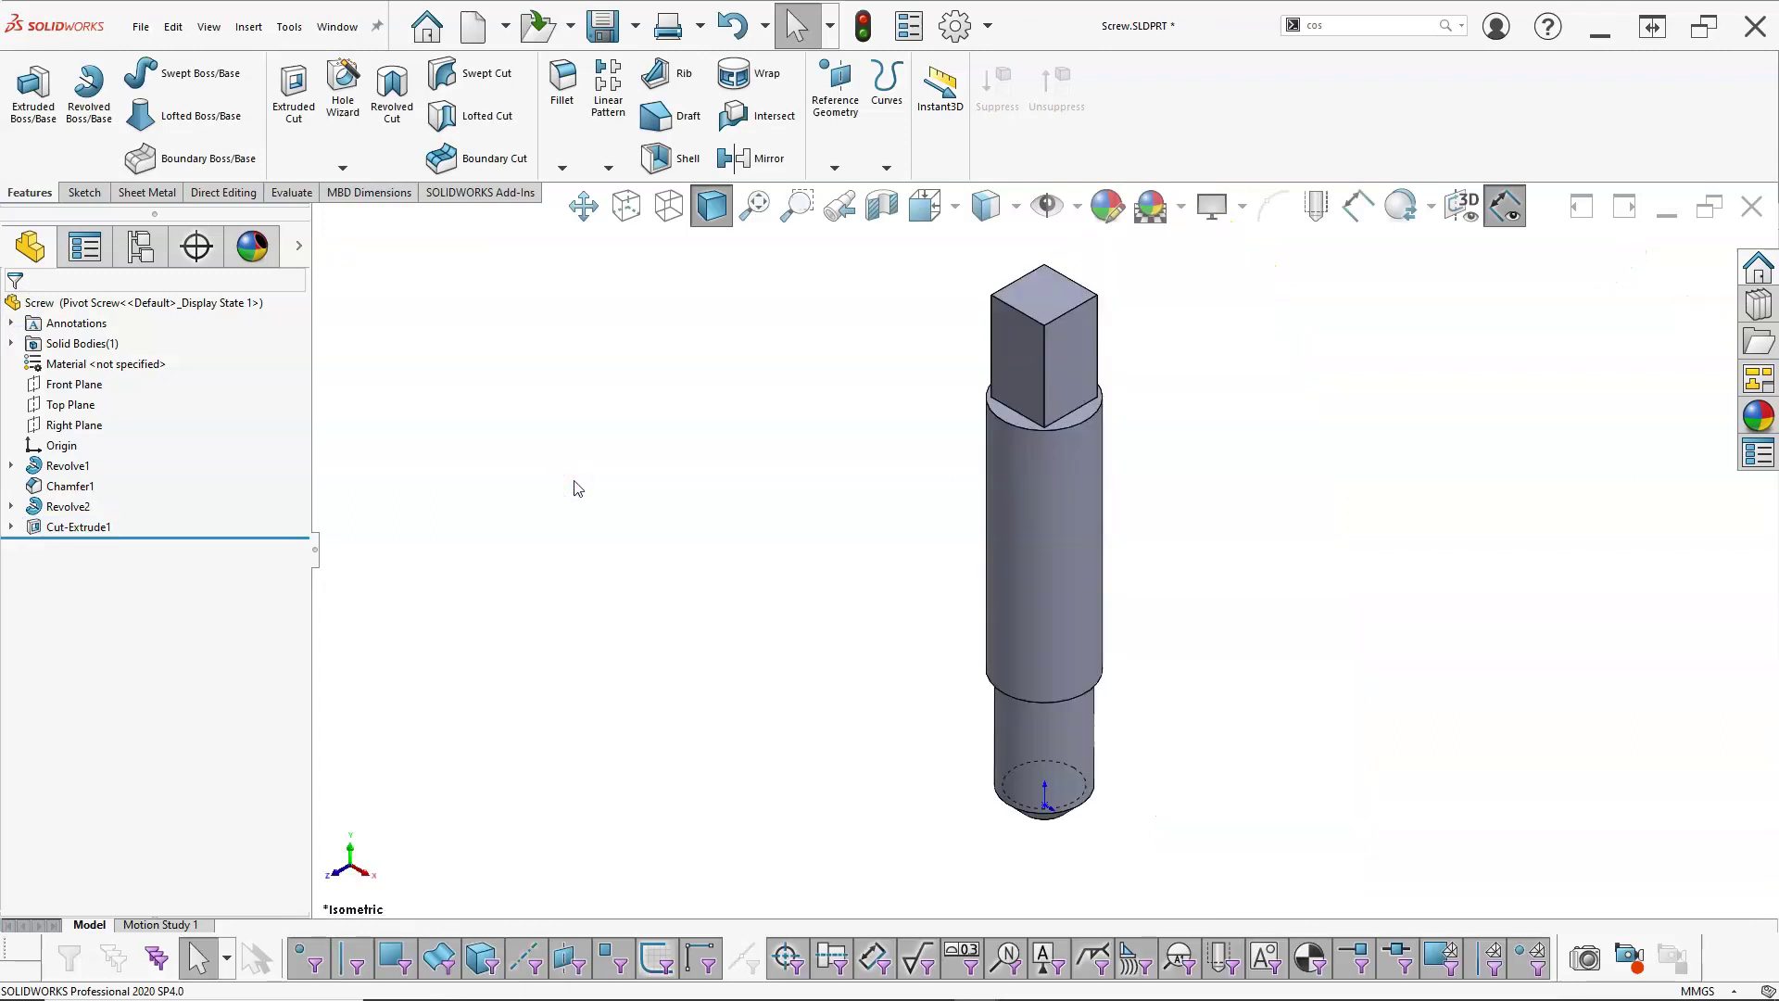
# - Save the part and cycle through Default, Adjustment Screw and Pivot Screw, ending on Default
pyautogui.click(602, 25)
pyautogui.press('f')
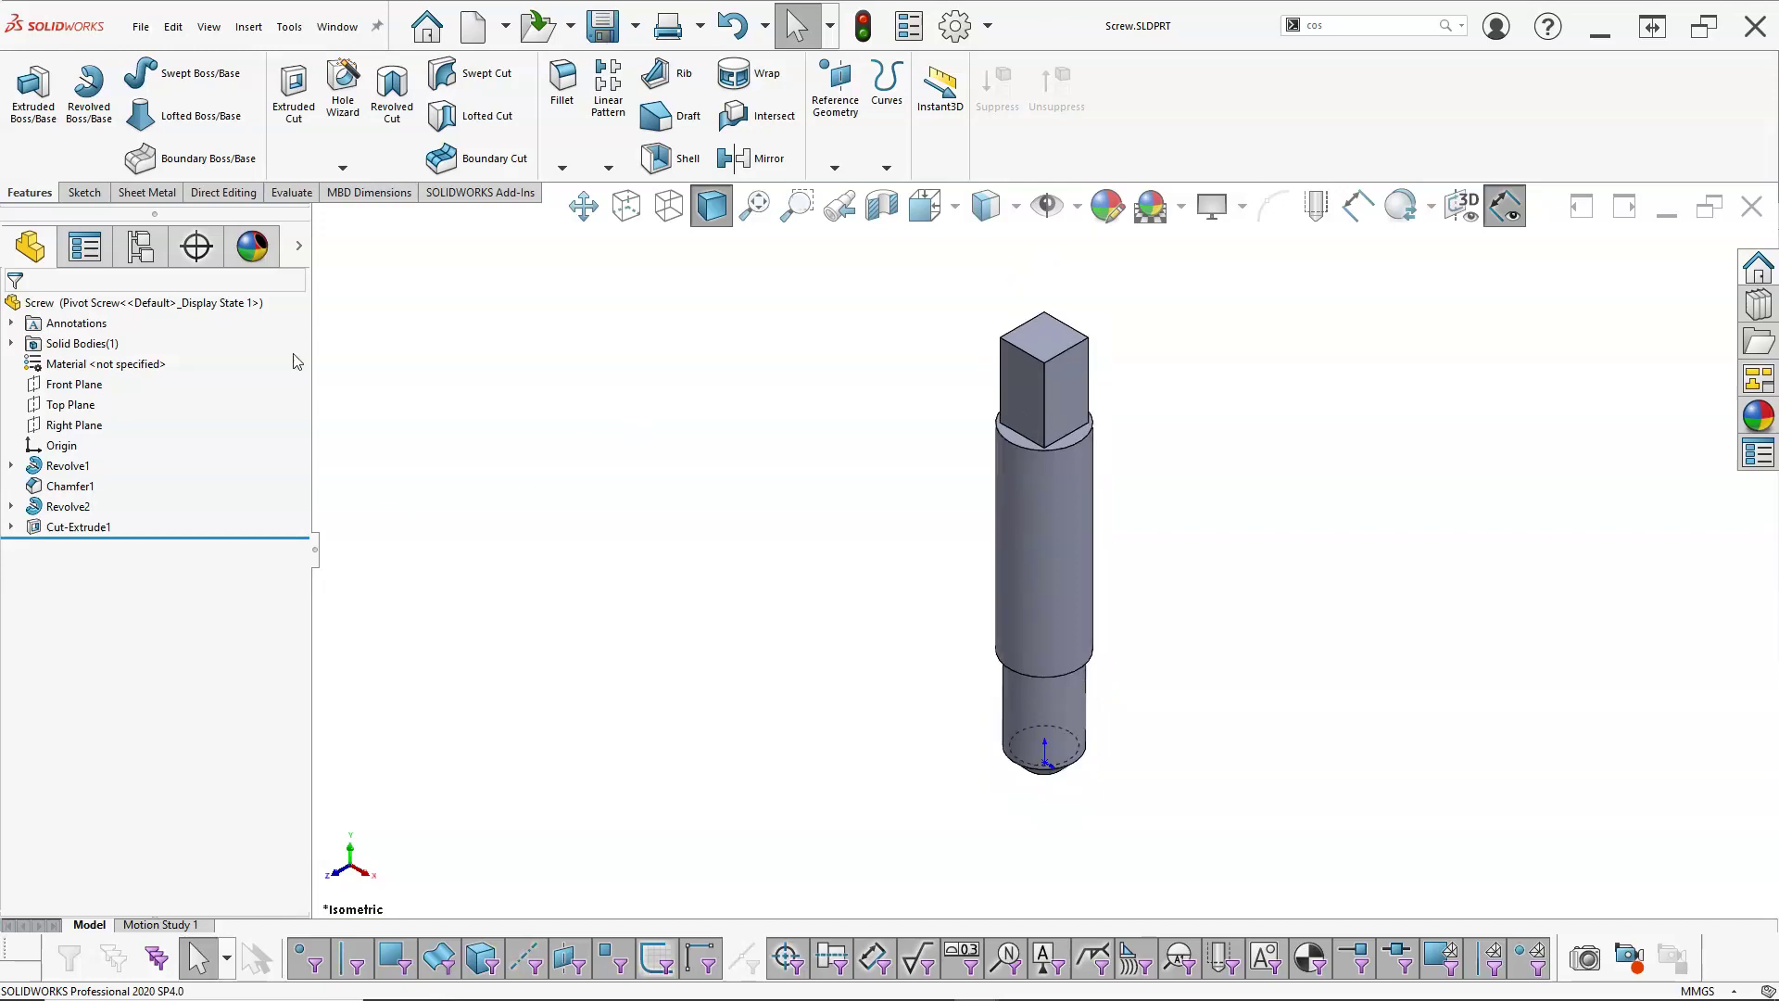
pyautogui.click(132, 248)
pyautogui.doubleClick(136, 338)
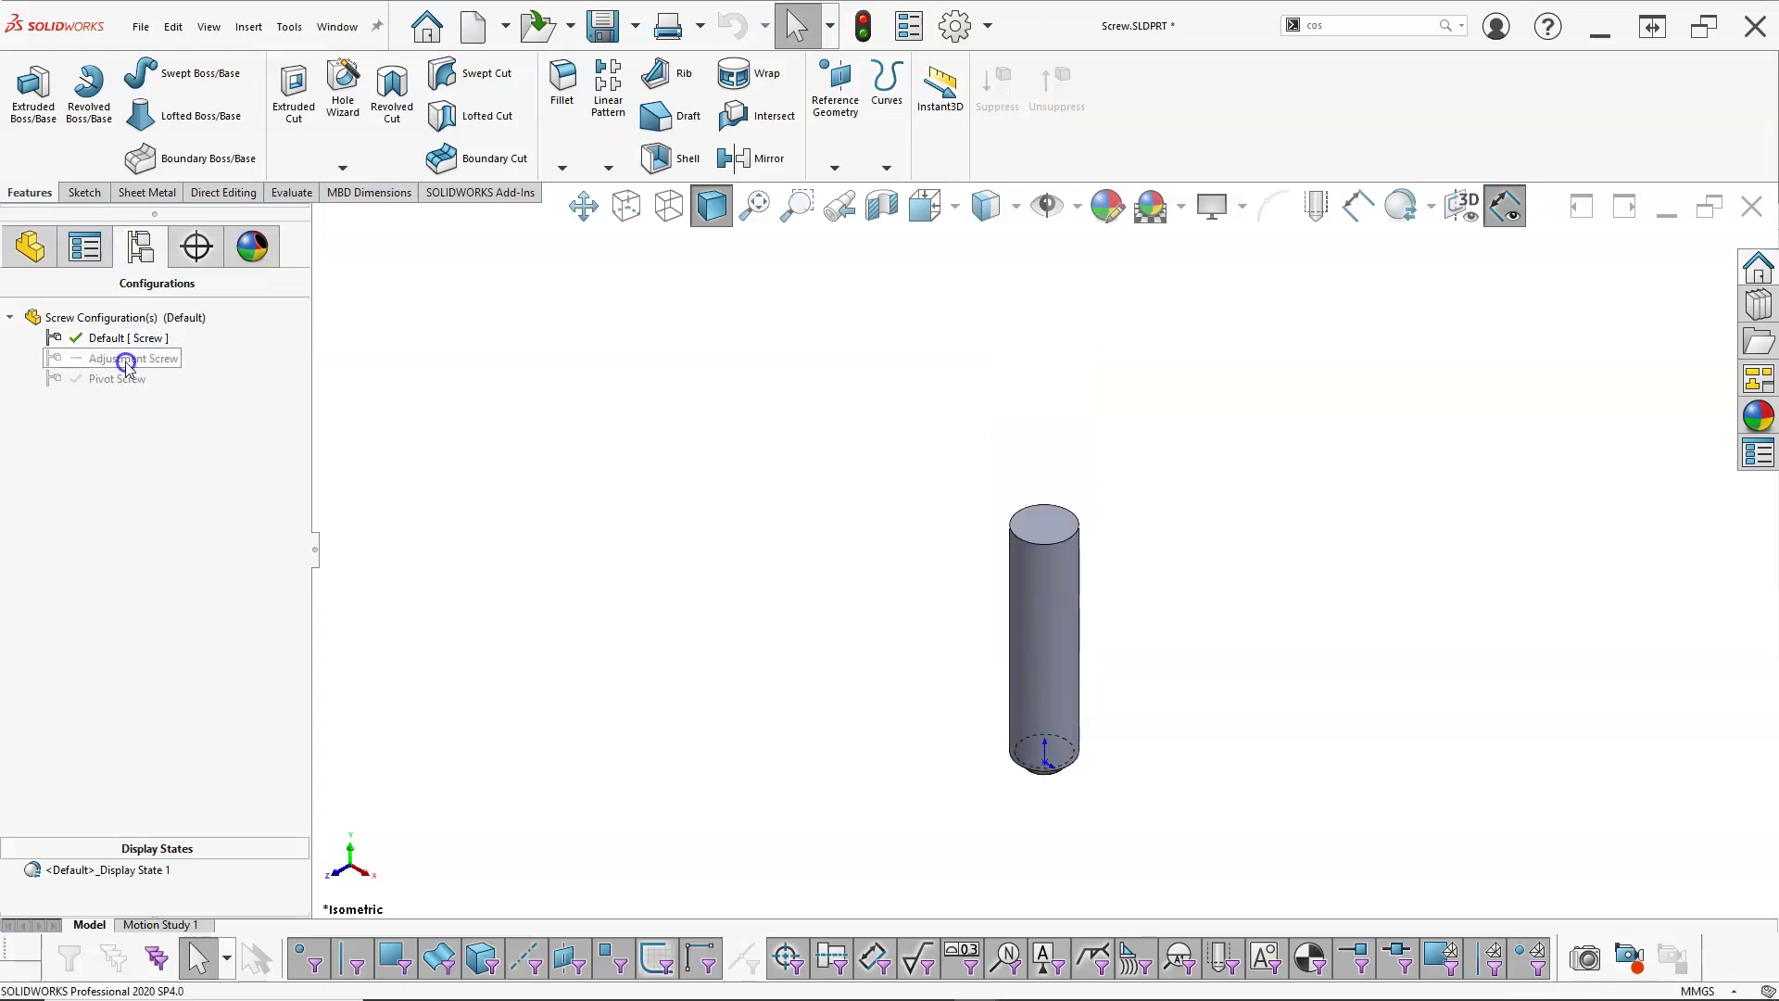
pyautogui.doubleClick(130, 360)
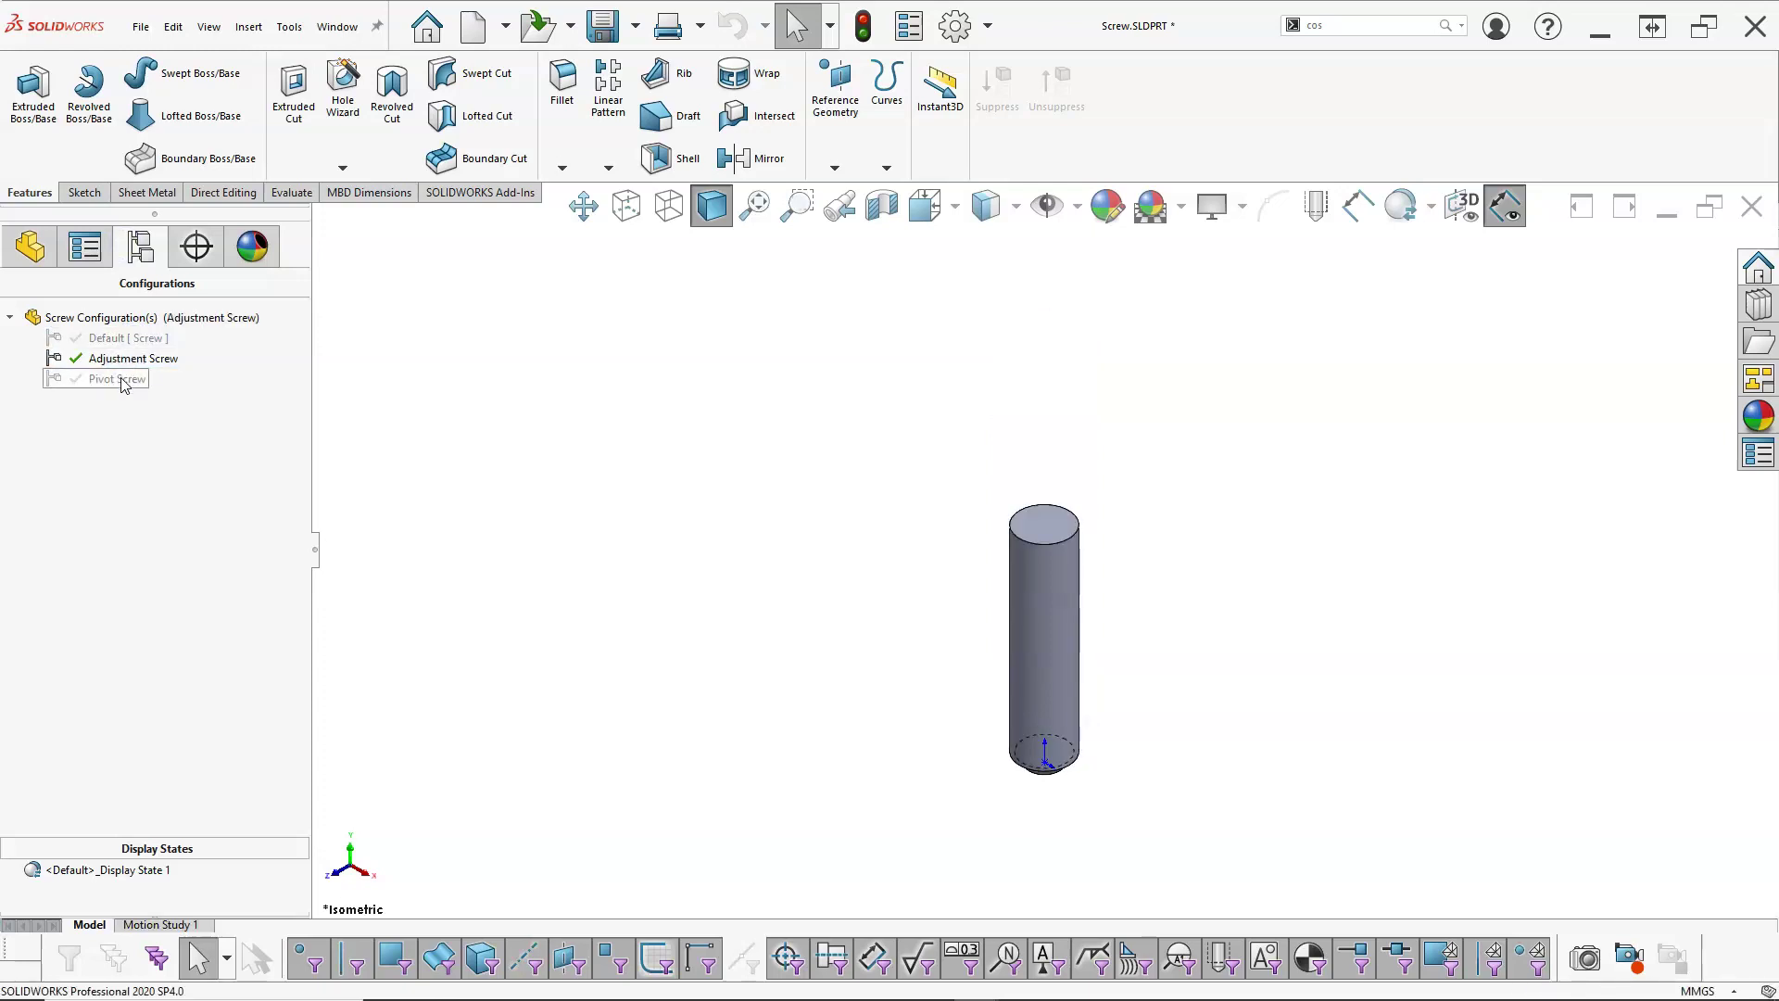
pyautogui.doubleClick(122, 380)
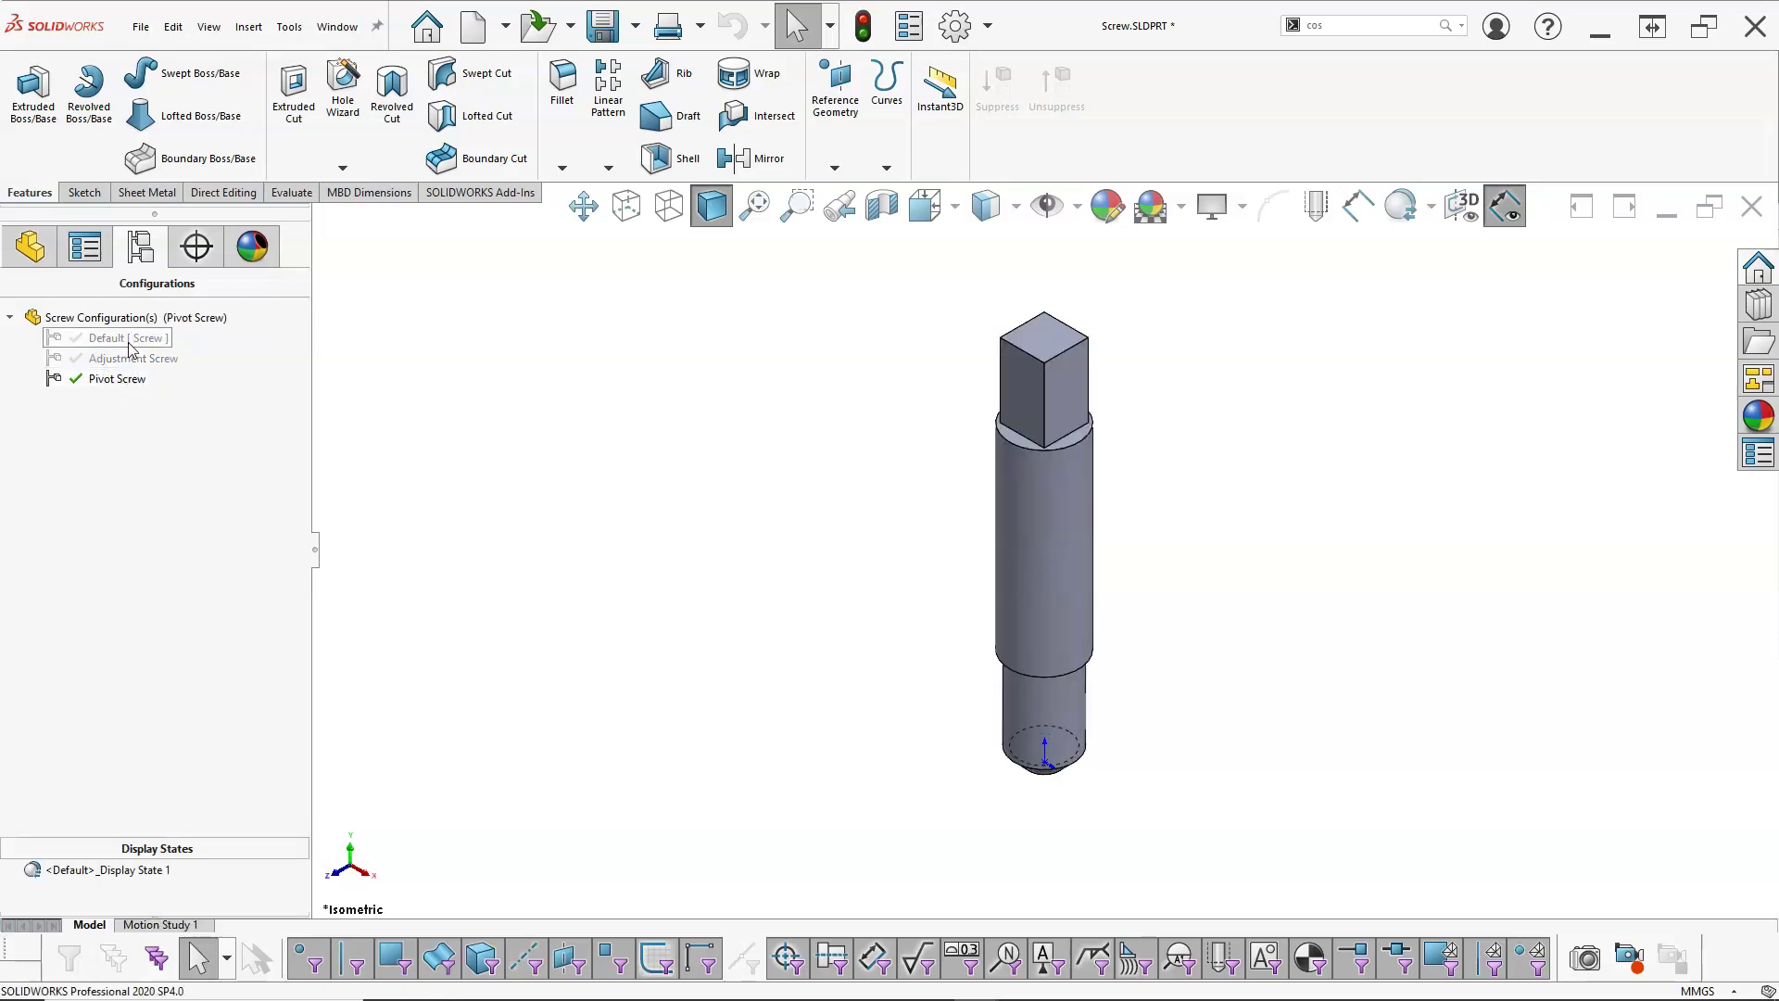
pyautogui.doubleClick(126, 339)
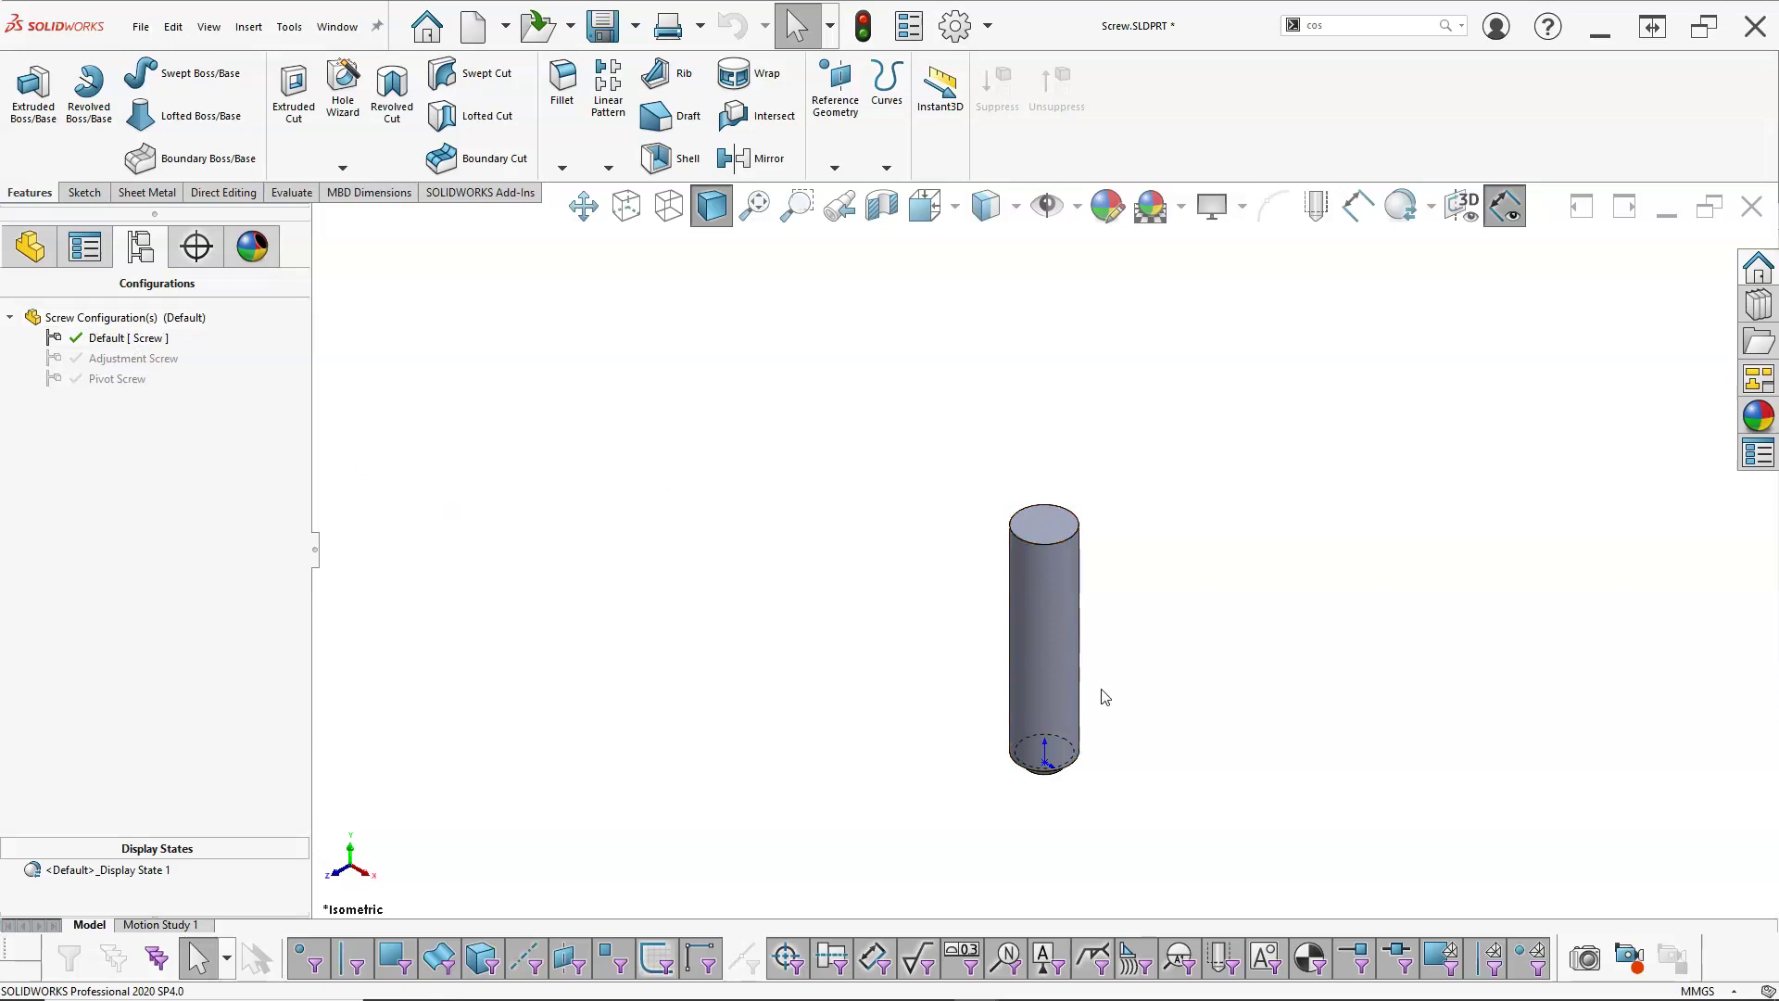
pyautogui.scroll(-3, 1131, 732)
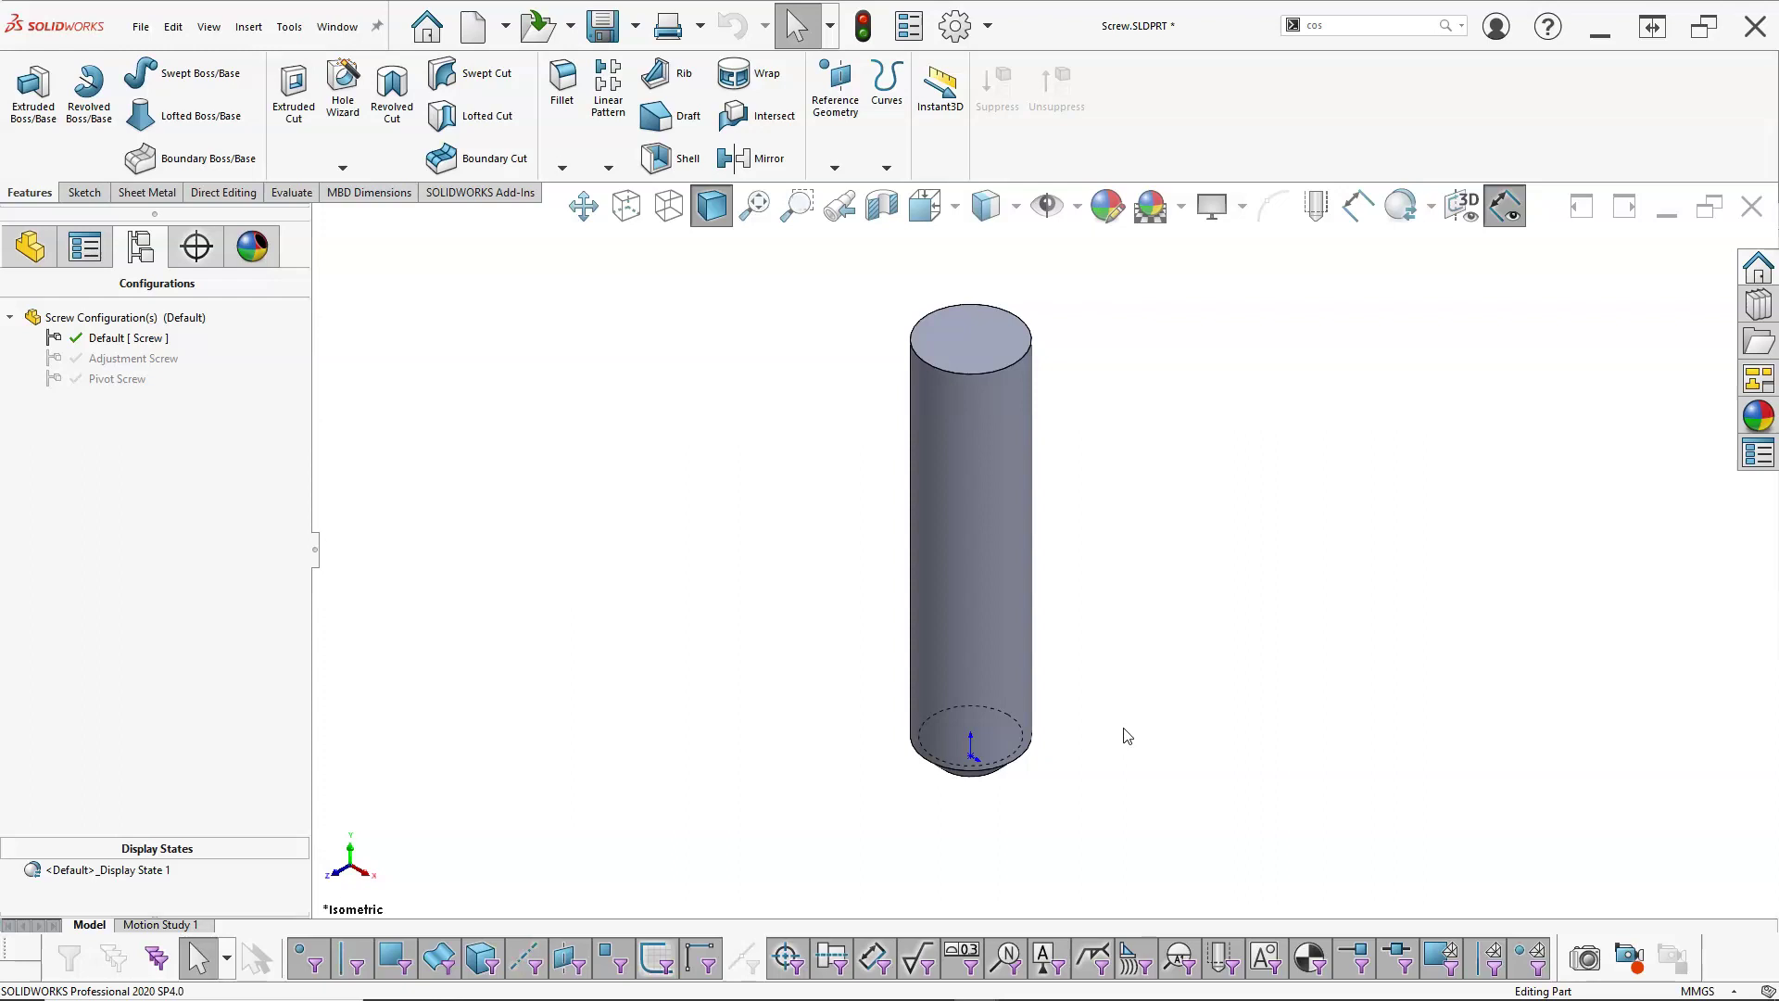
pyautogui.click(30, 246)
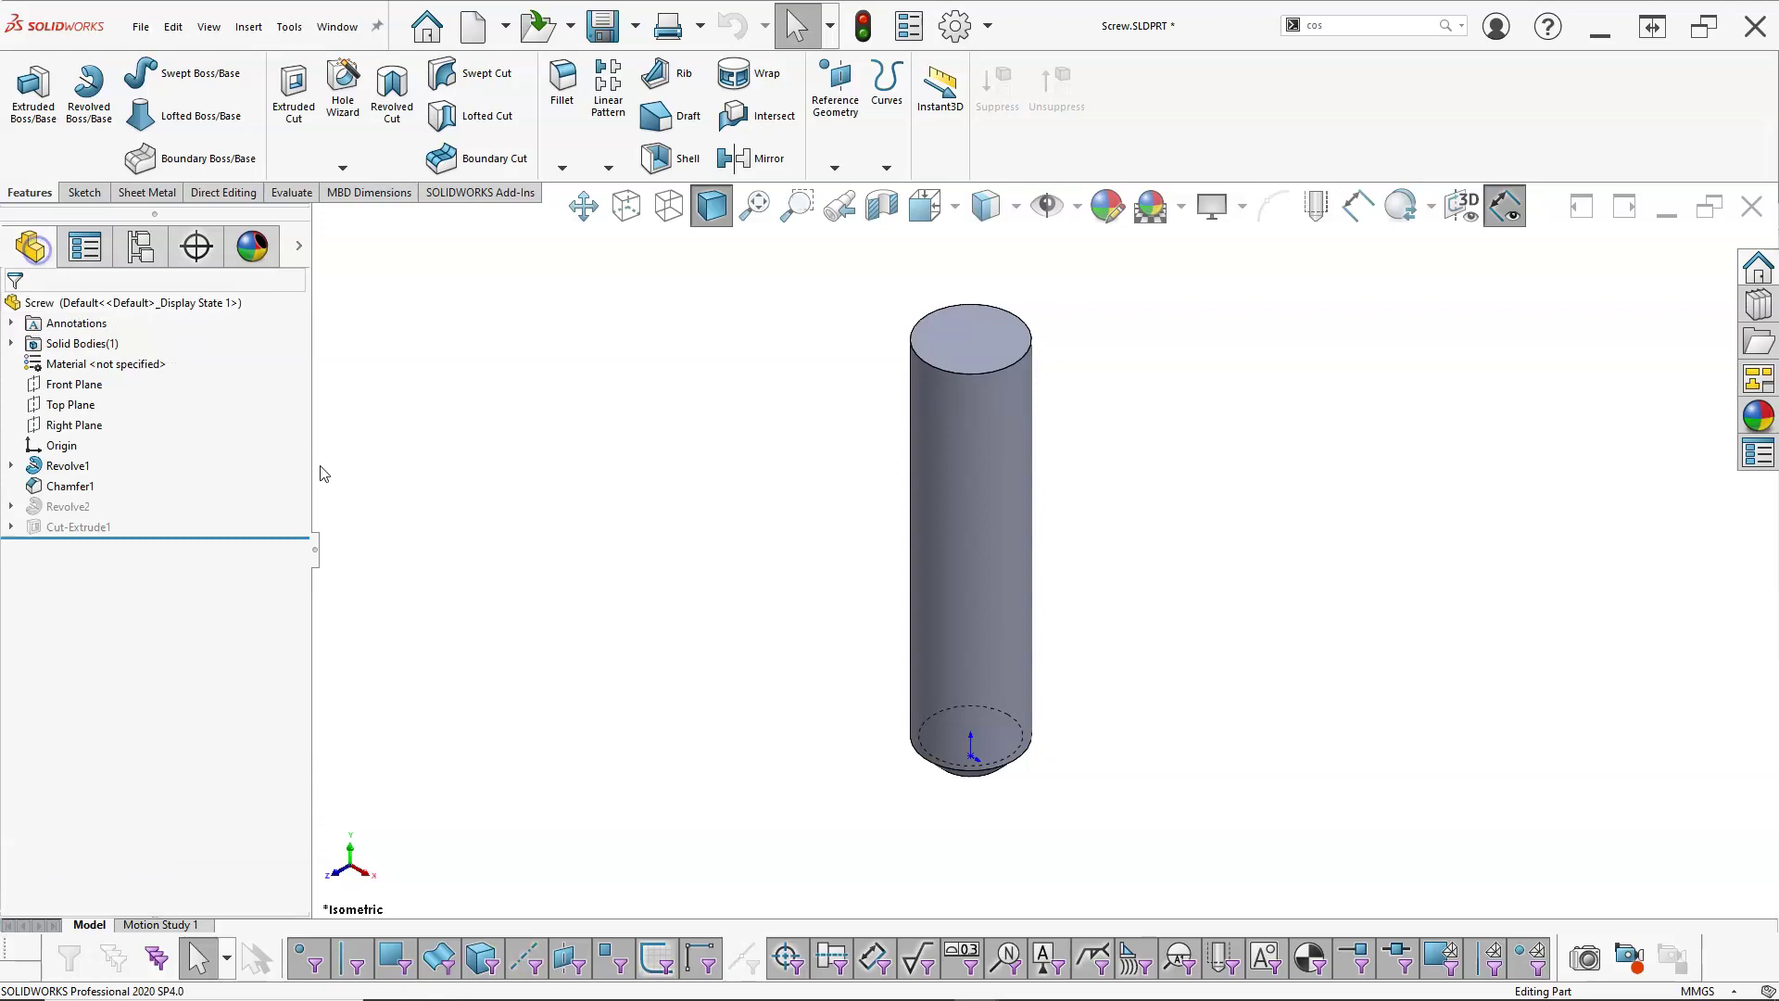